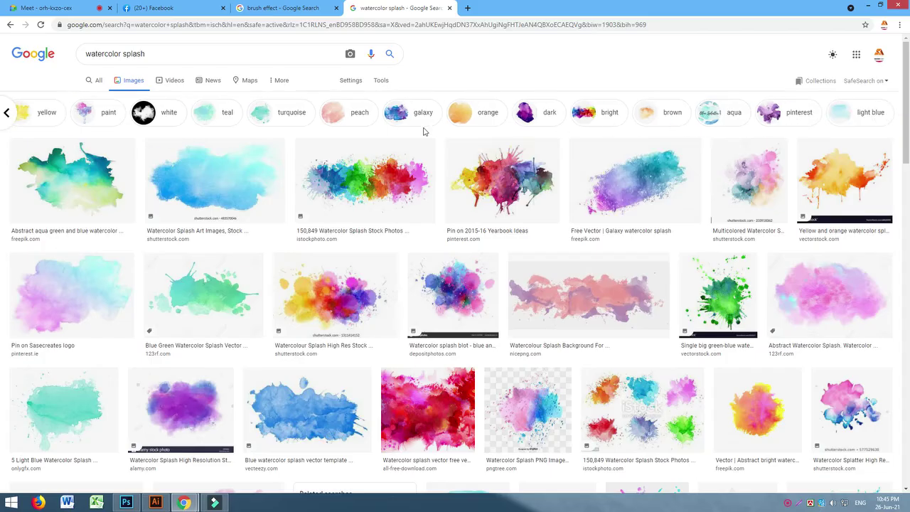
Narrow the watercolor splash image results to Pinterest and browse them, previewing the blue splash image.
click(793, 115)
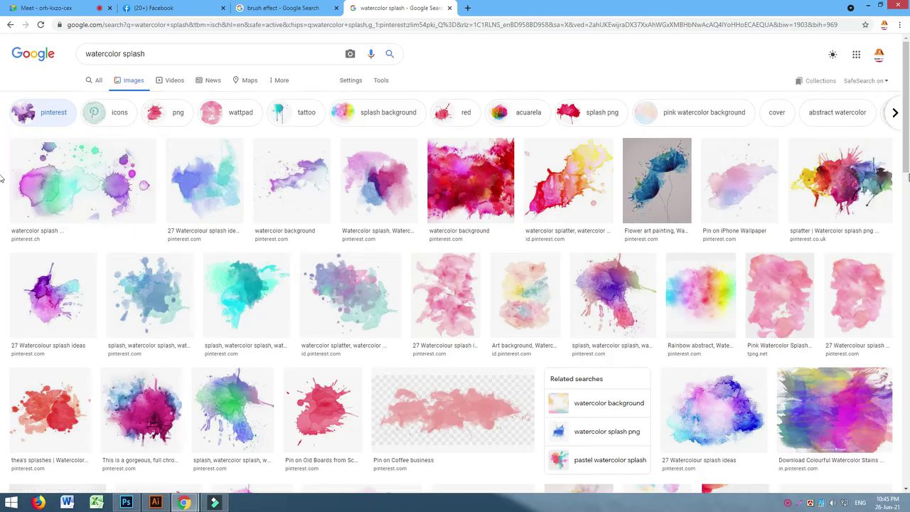
scroll(700, 299, down, 3)
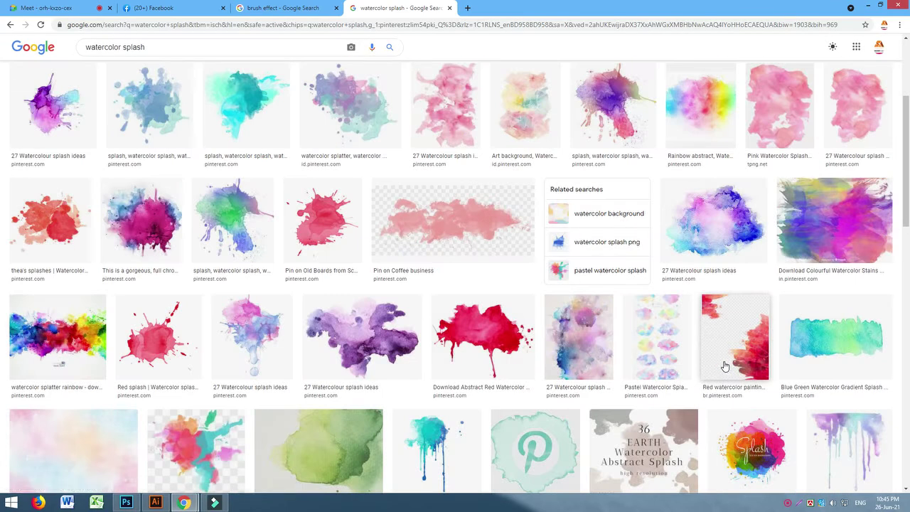
scroll(725, 366, down, 2)
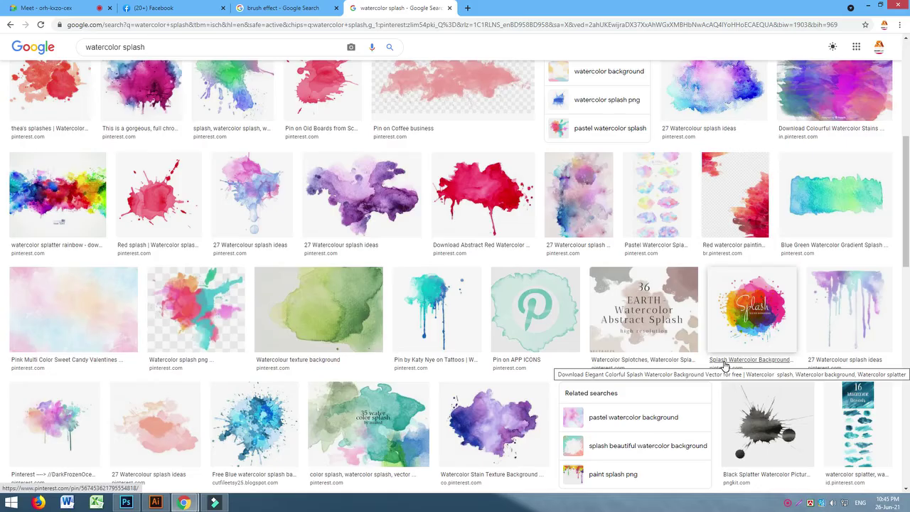
scroll(725, 366, down, 1)
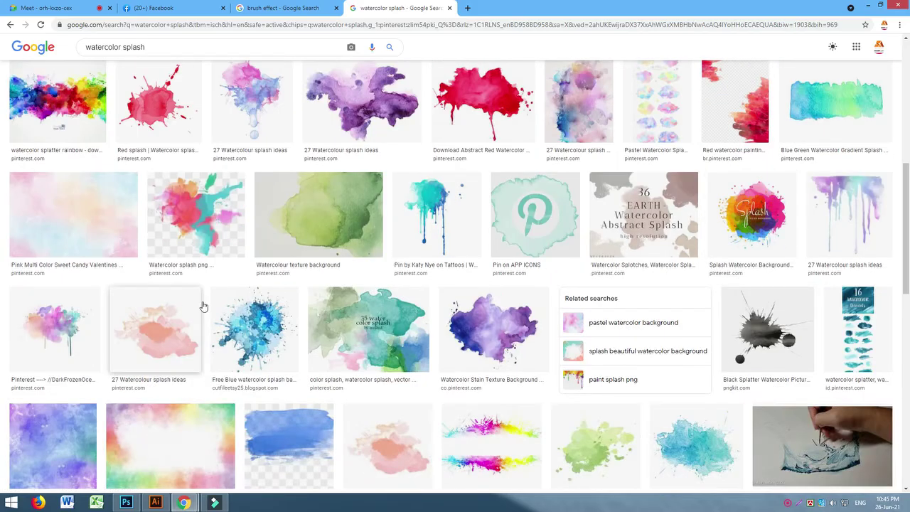
click(279, 330)
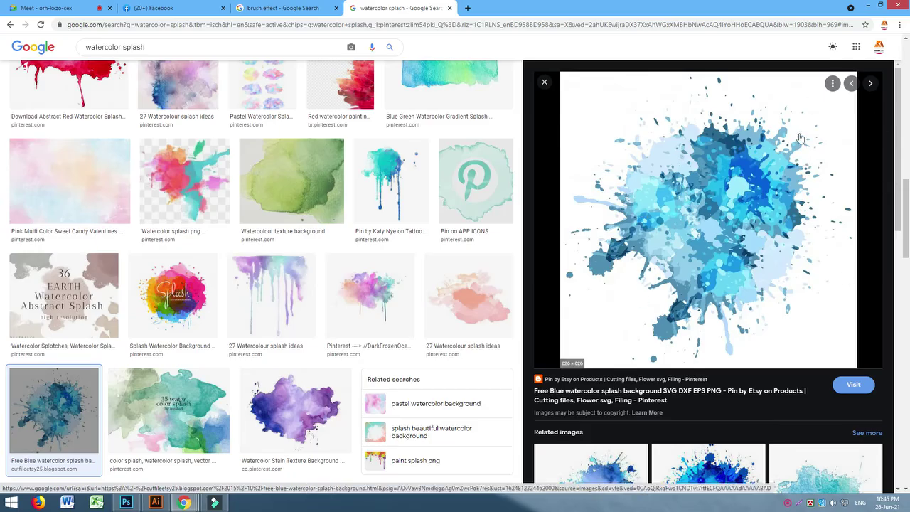
scroll(315, 339, down, 2)
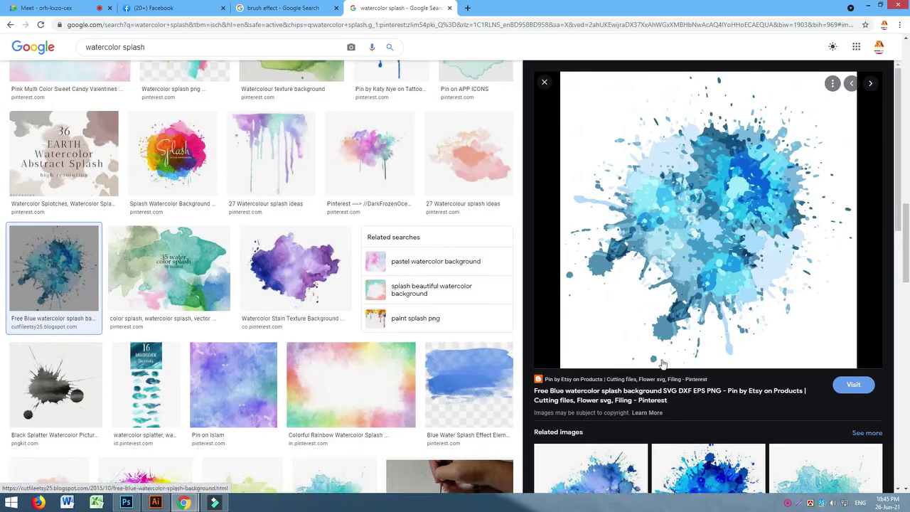
scroll(720, 349, down, 3)
scroll(739, 407, down, 2)
scroll(352, 285, down, 4)
scroll(416, 362, down, 2)
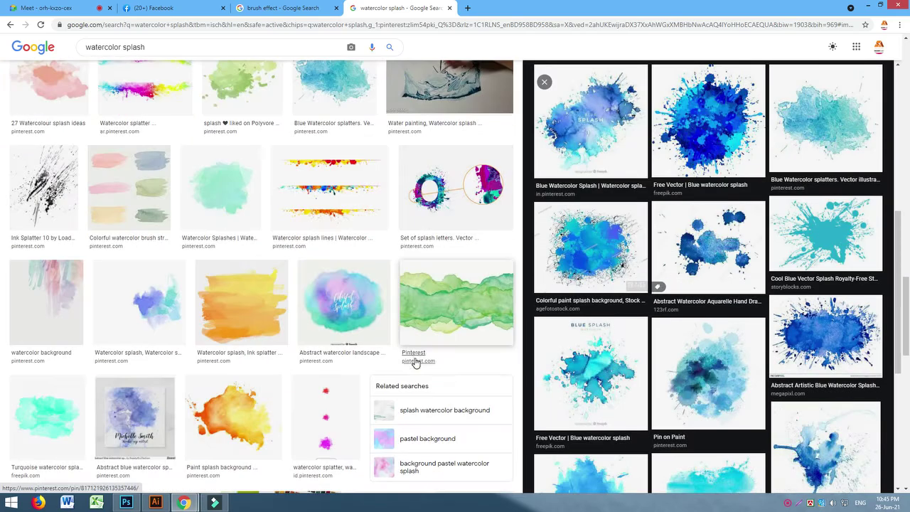
scroll(416, 351, down, 3)
scroll(427, 353, up, 8)
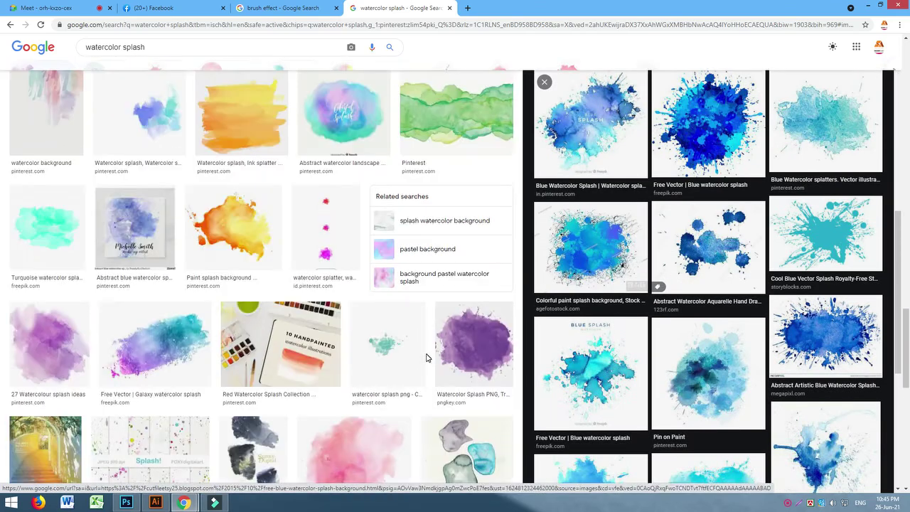
scroll(432, 353, up, 12)
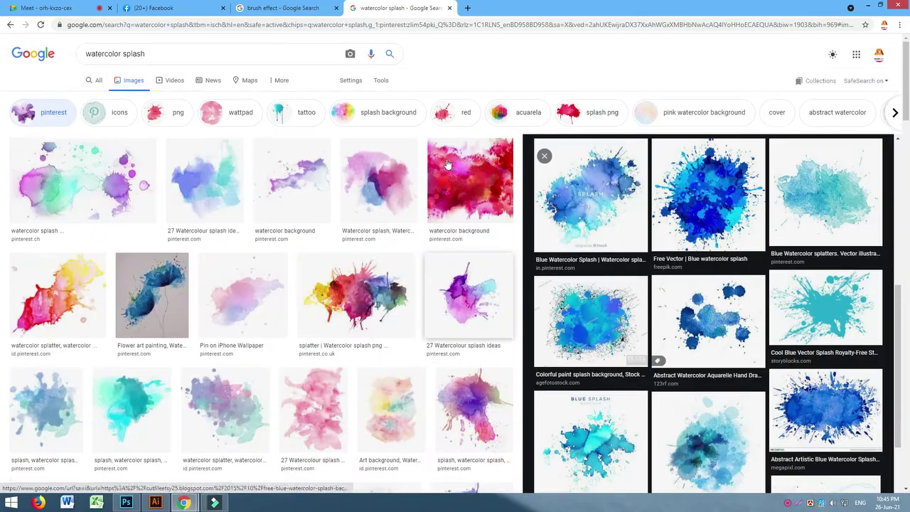
Filter the results to red, open the red watercolor splash image and save it to the Desktop as a PNG.
click(459, 114)
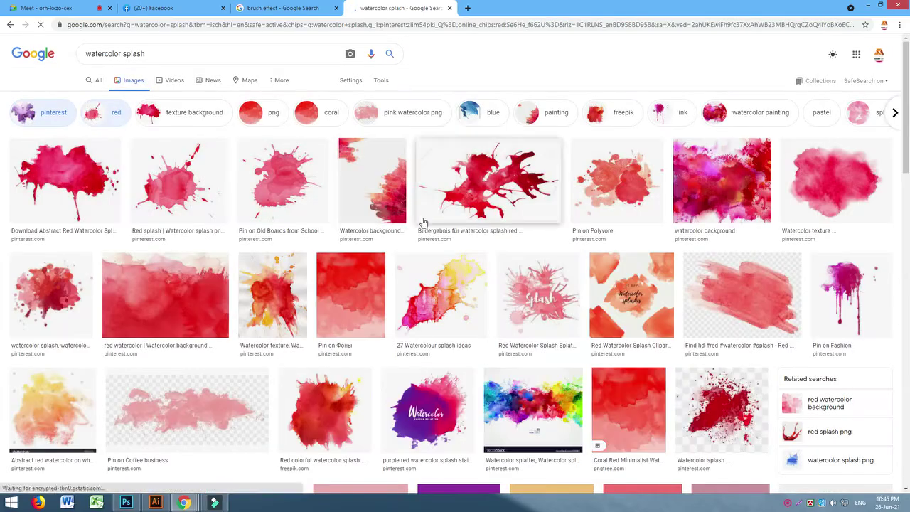
click(171, 196)
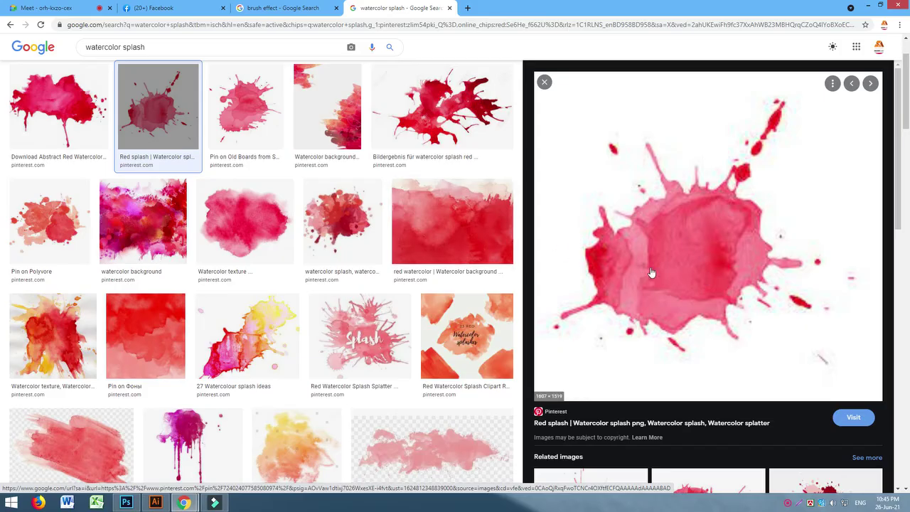
right_click(684, 214)
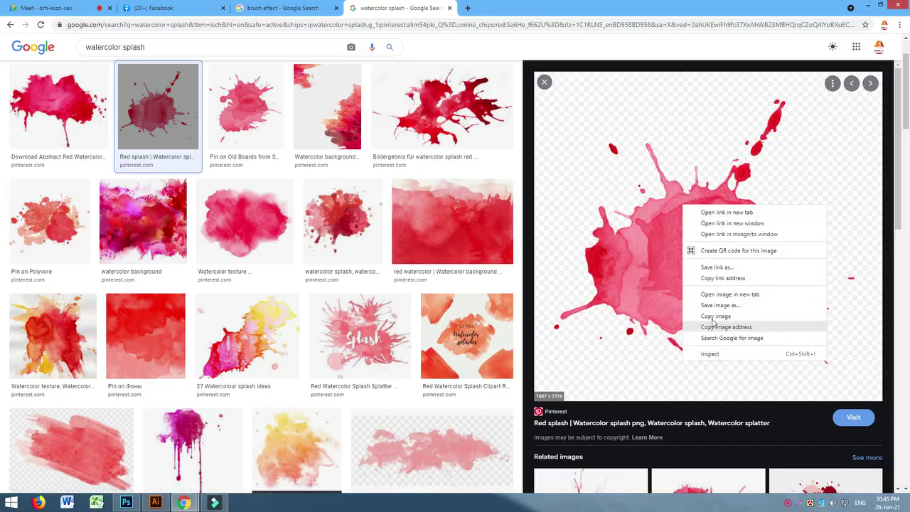
click(774, 305)
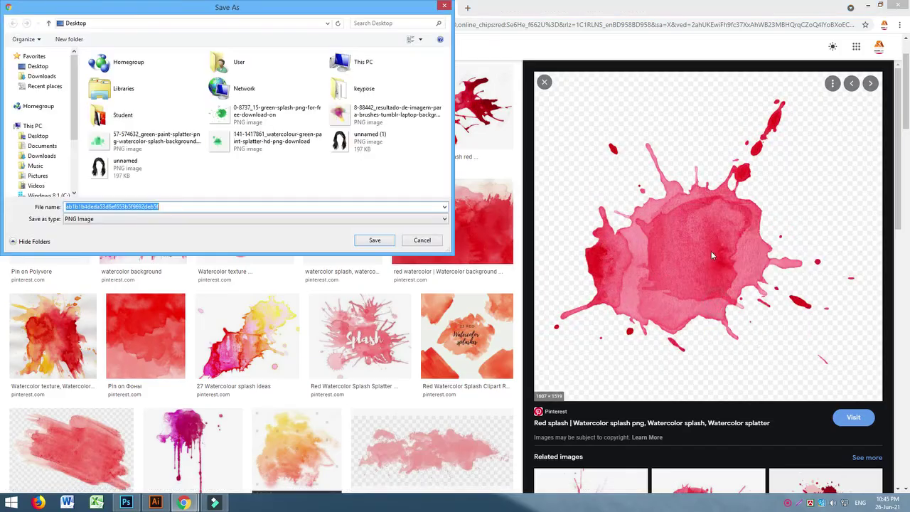
click(375, 241)
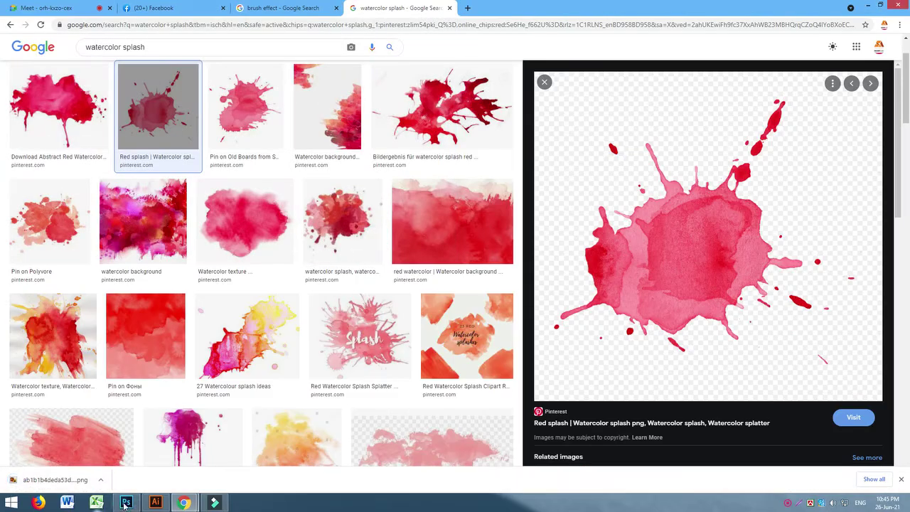
Switch to Photoshop and open the saved red splash PNG from the Desktop.
click(126, 500)
click(26, 6)
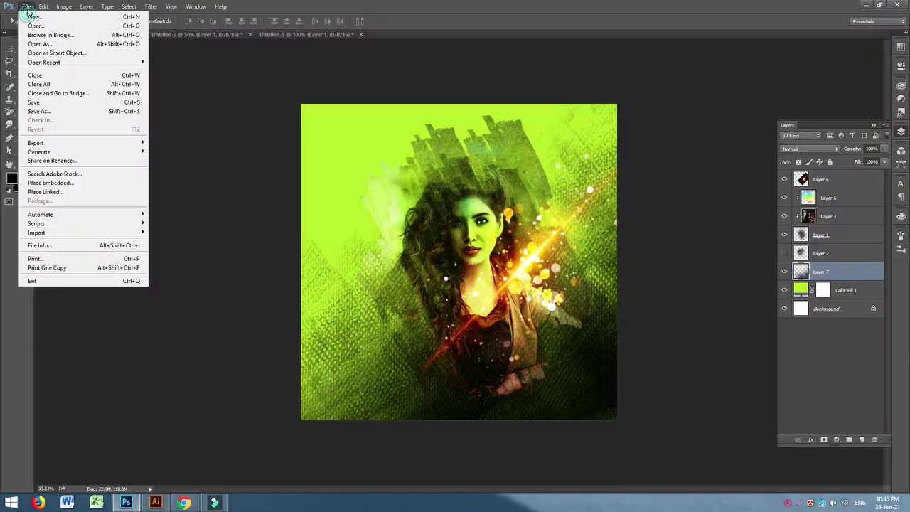
click(43, 27)
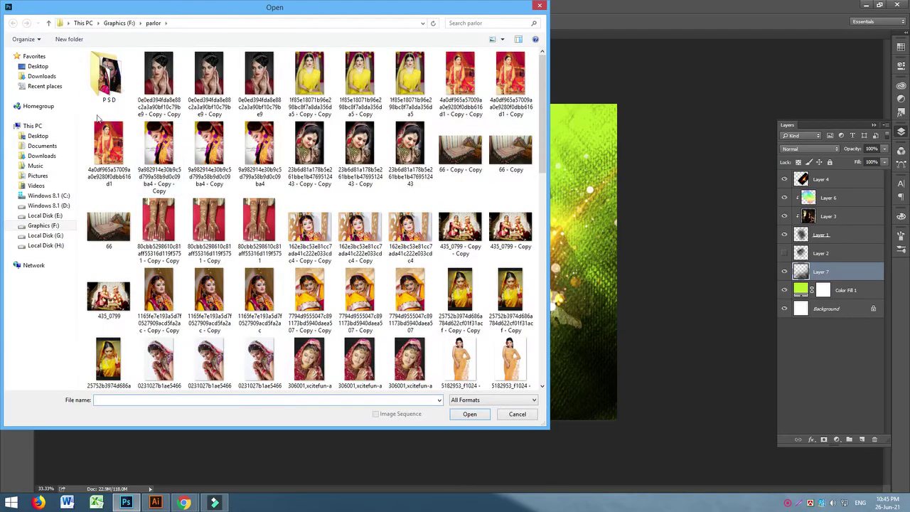
click(37, 66)
scroll(538, 135, down, 3)
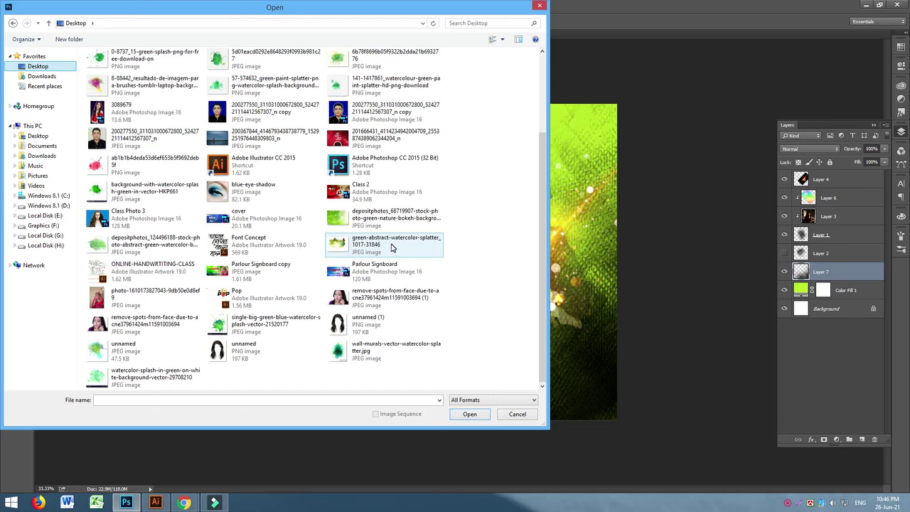
click(108, 169)
click(469, 416)
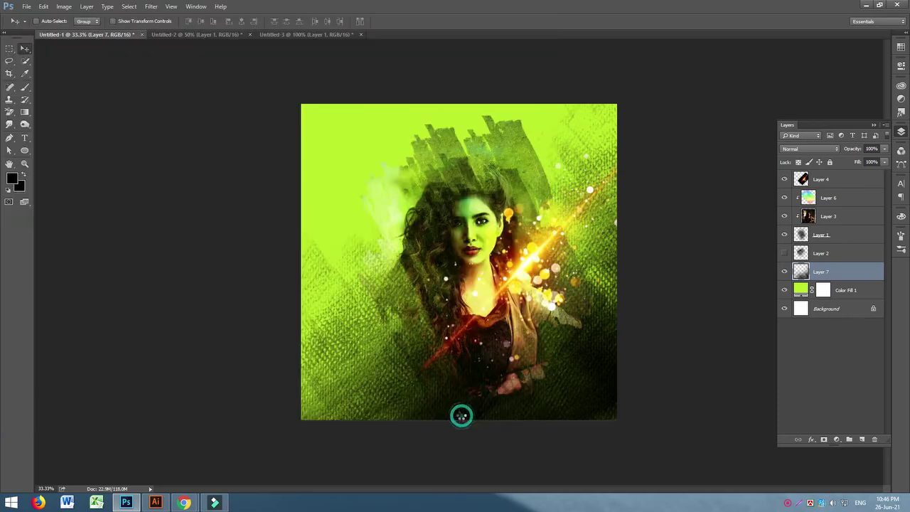
Define a brush preset from the red splash image.
click(43, 9)
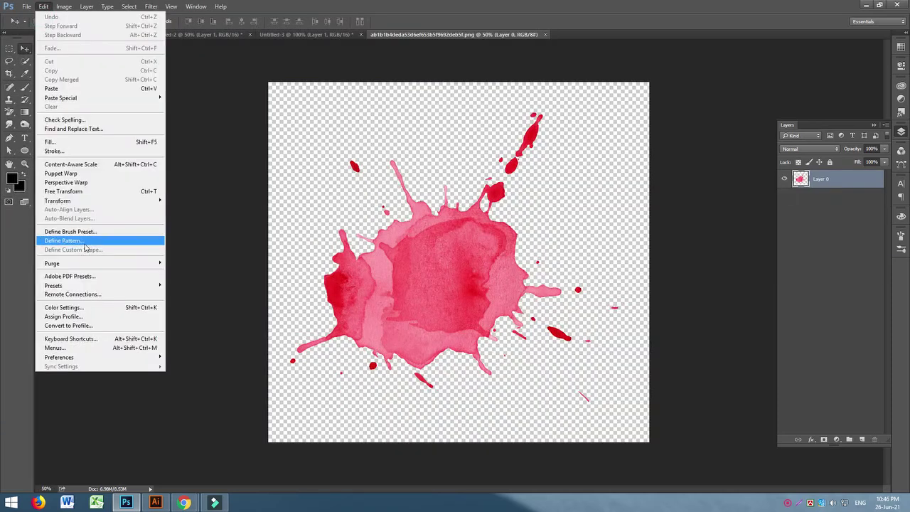
click(82, 231)
click(549, 172)
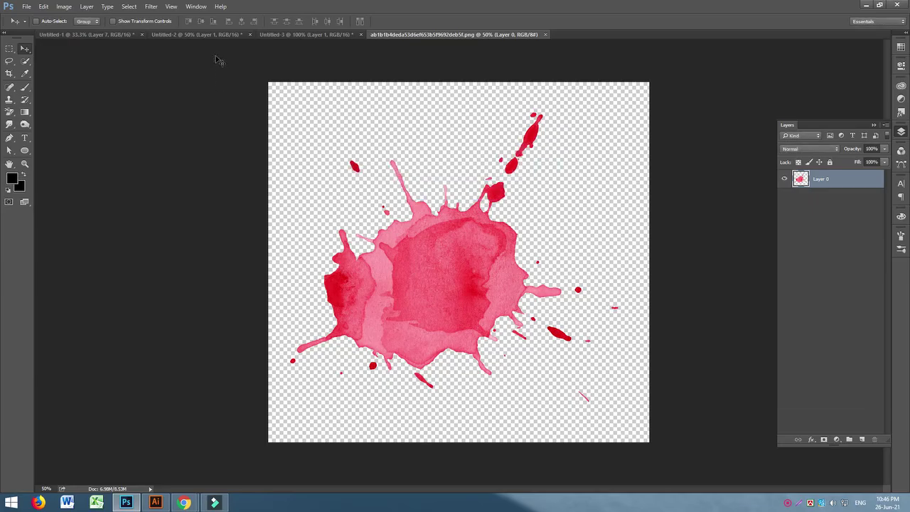
Return to the Untitled-1 document and hide every layer above the white Background, leaving the Background selected.
click(193, 34)
click(281, 34)
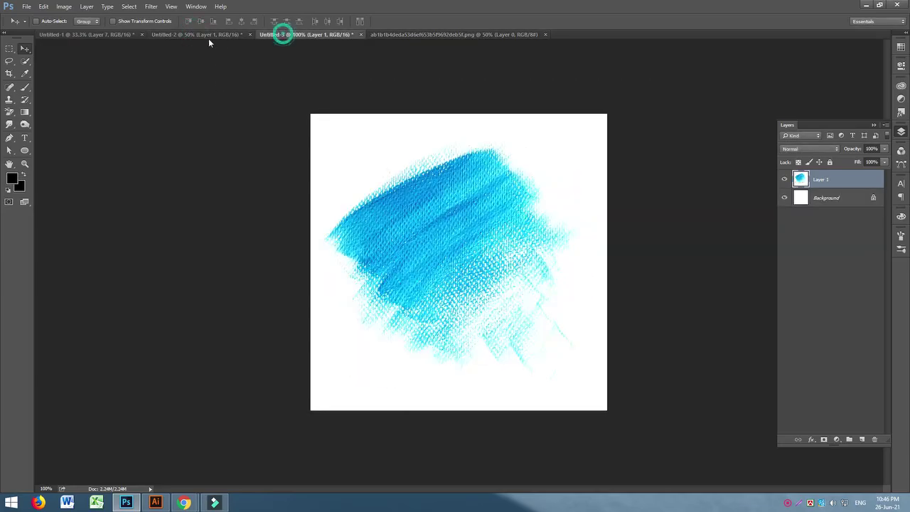
click(77, 35)
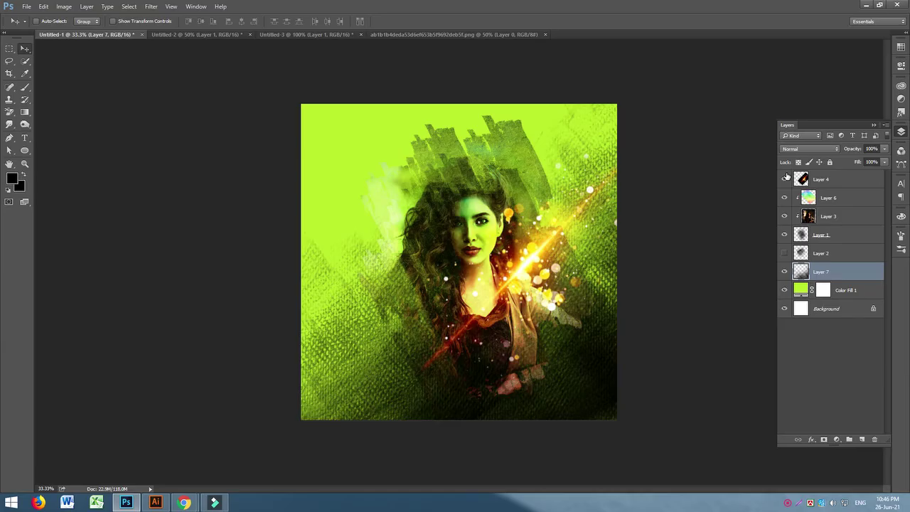
click(783, 288)
click(826, 310)
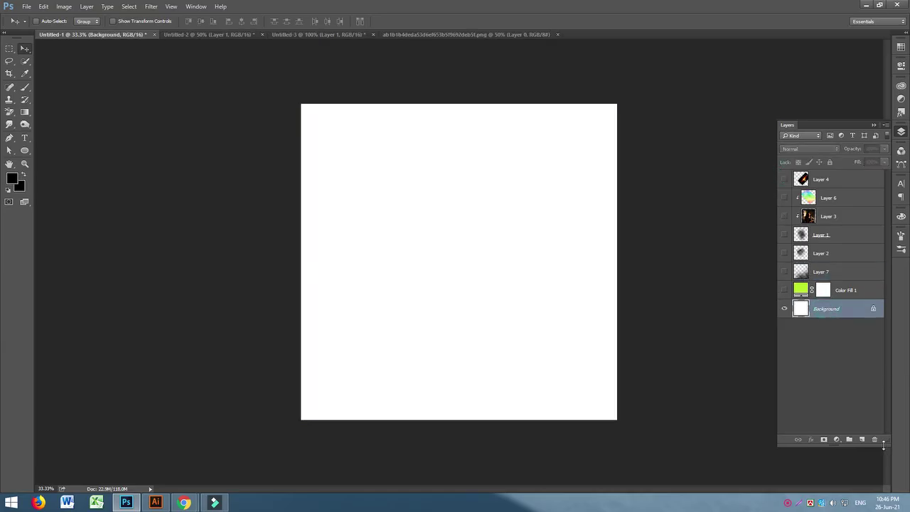
Group the layers from Color Fill 1 up to Layer 4 and add an empty layer directly above the Background.
click(857, 295)
shift+click(849, 182)
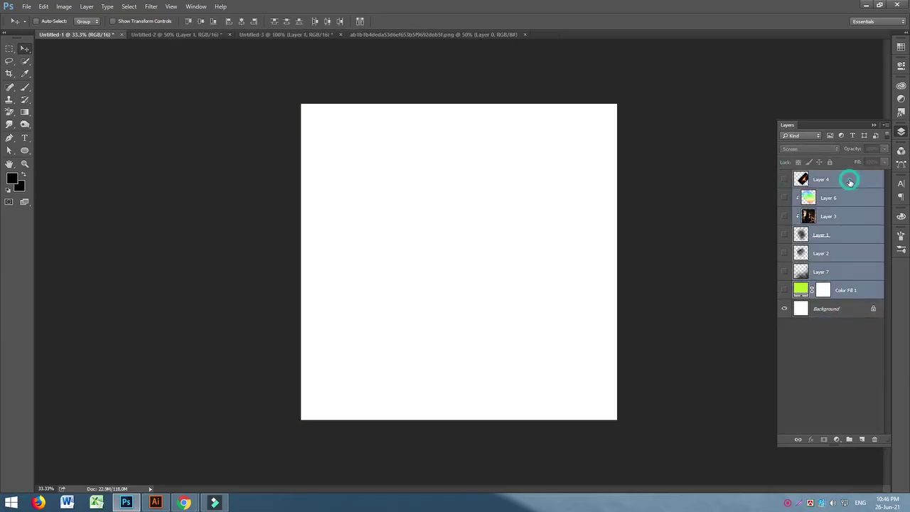
key(ctrl+g)
click(827, 190)
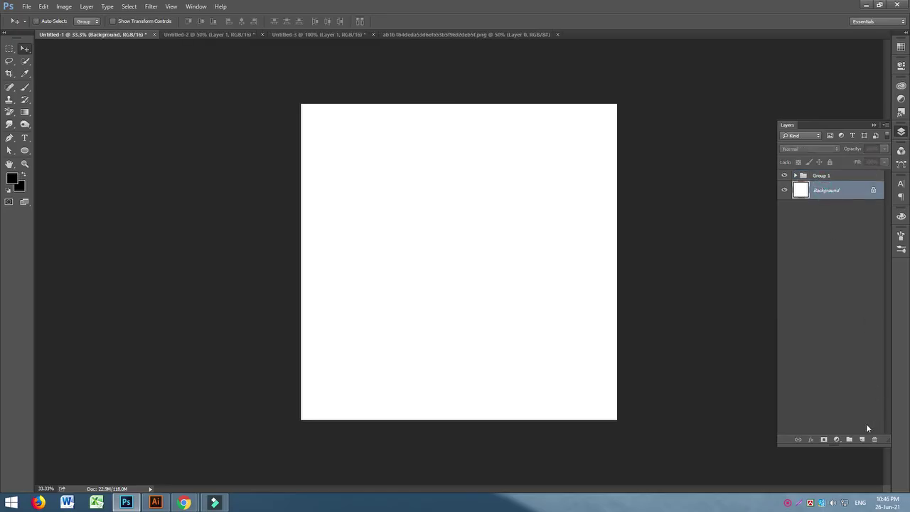
click(862, 440)
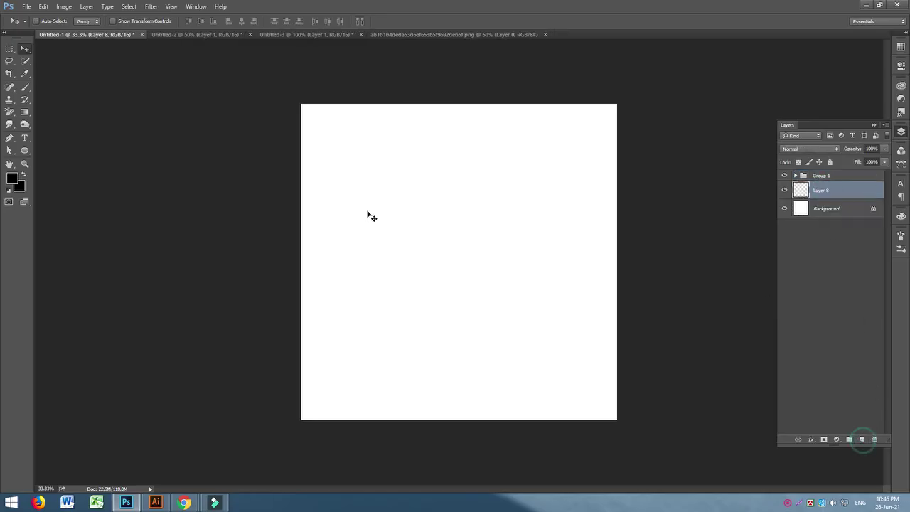
Set the foreground color to bright green 78ff00 and stamp one splash near the canvas center with the splash brush at size 1000.
click(12, 180)
drag(662, 151, 732, 122)
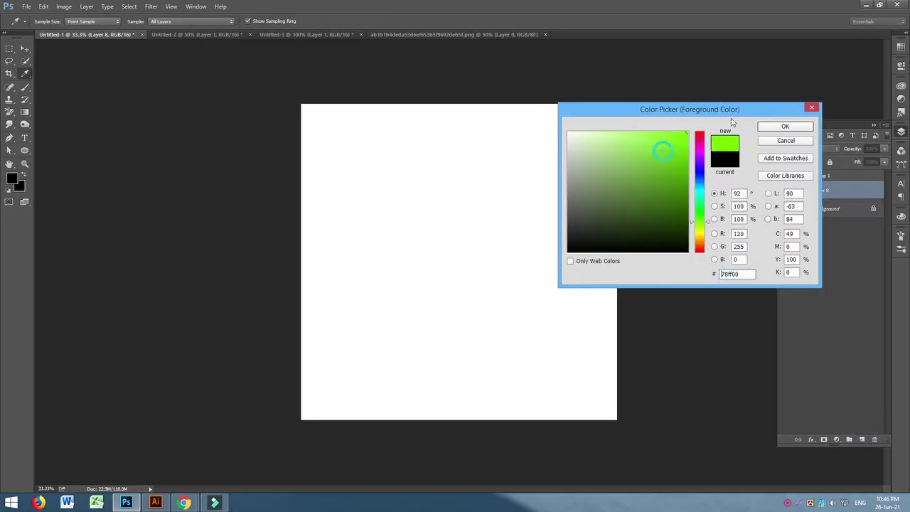
click(785, 127)
click(24, 87)
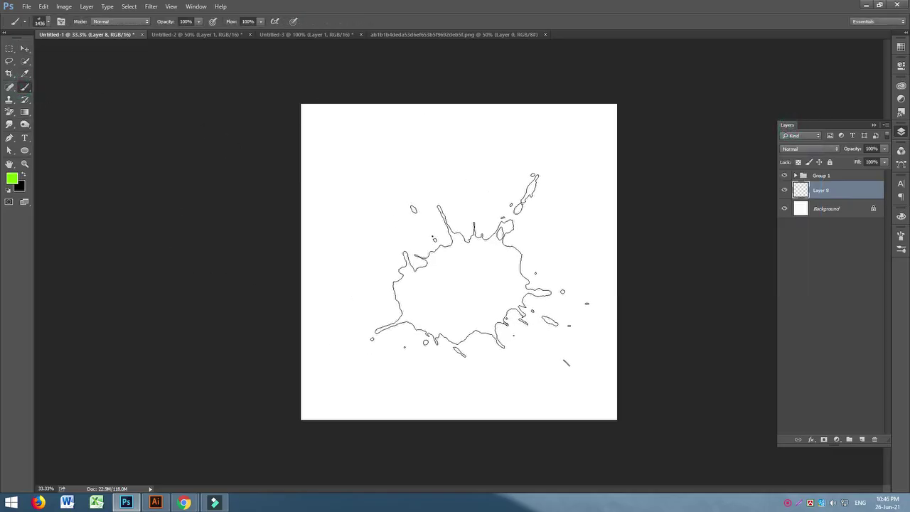
key(bracketleft)
key(bracketleft)
key(bracketleft)
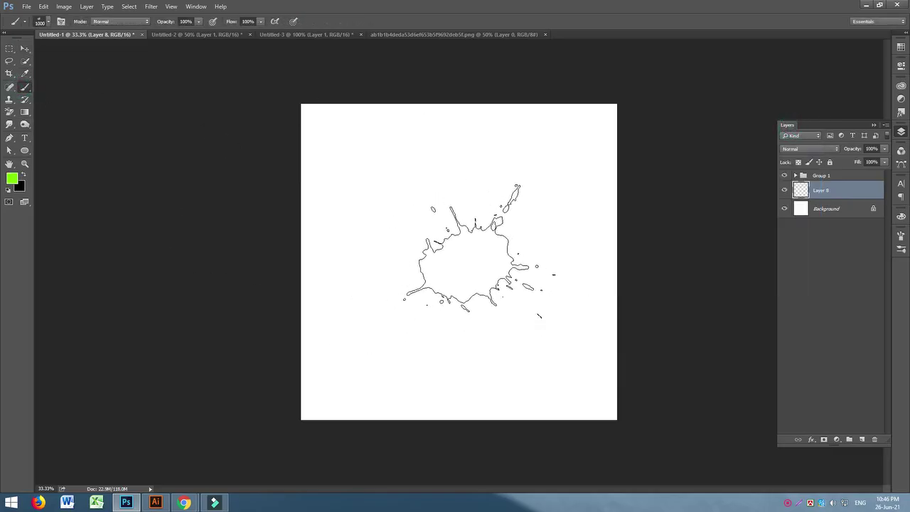
click(465, 260)
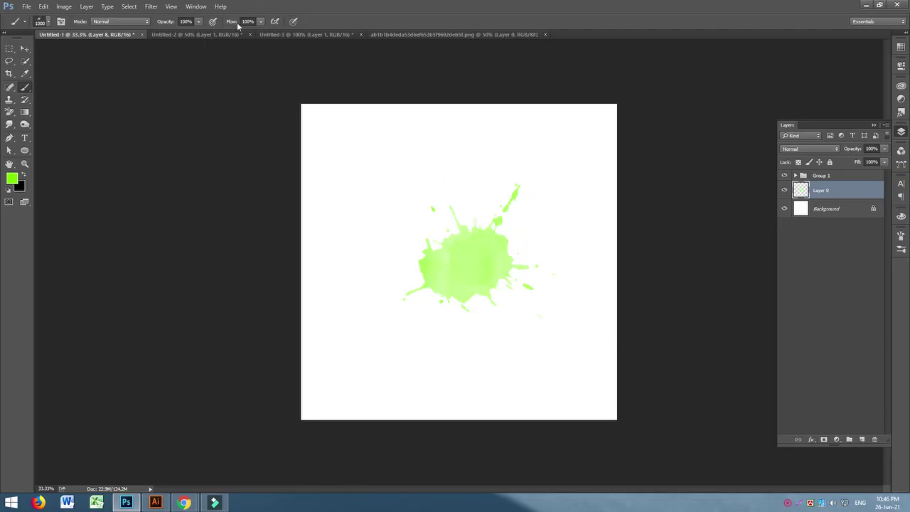
Change the foreground color to a darker green and stamp a second splash overlapping the first one's lower right.
click(13, 182)
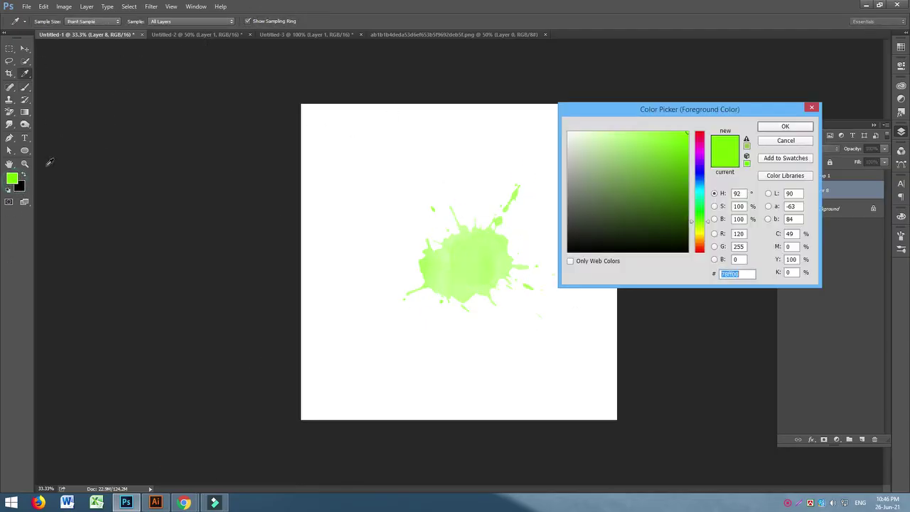
drag(673, 174, 732, 178)
click(784, 126)
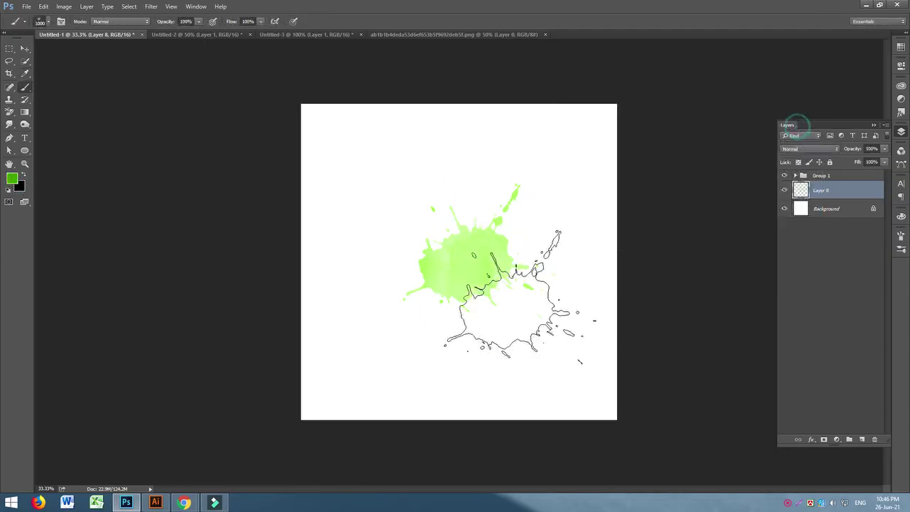
click(480, 288)
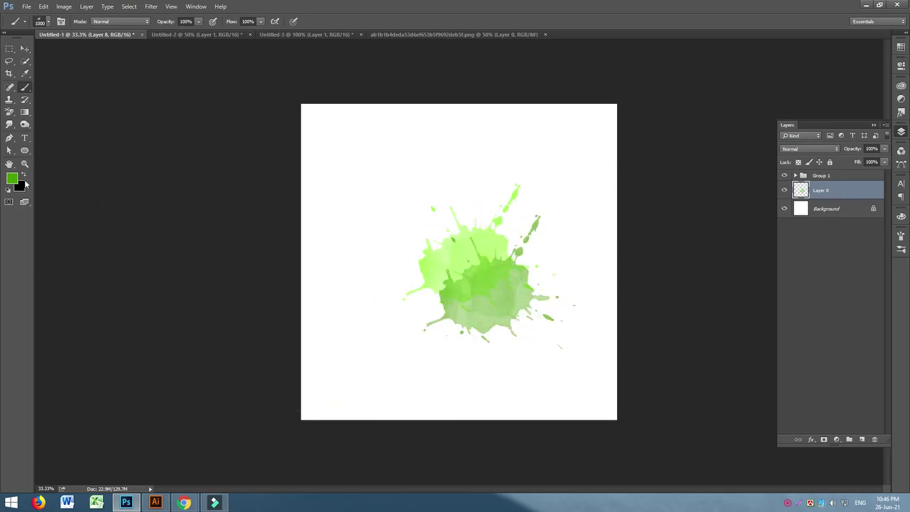
Change the foreground color to teal 008f9c and stamp a third splash overlapping the upper right of the green ones.
click(12, 179)
click(701, 192)
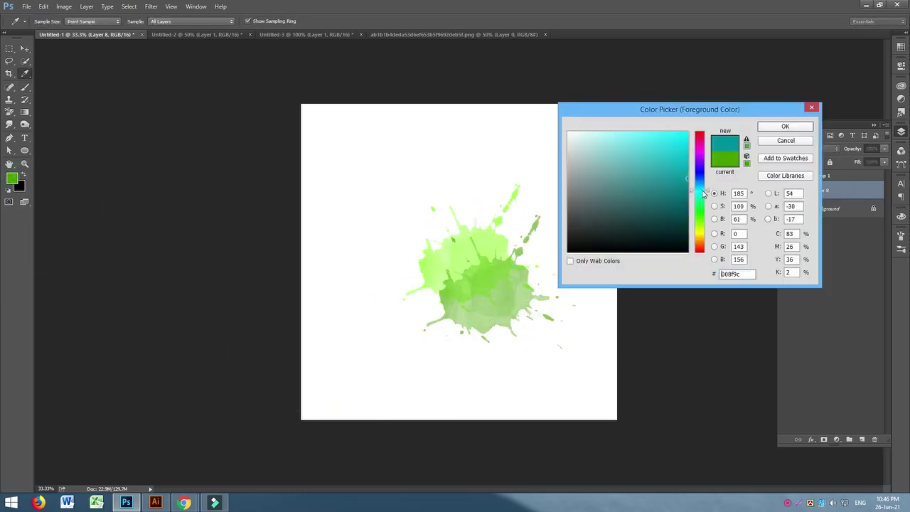
click(788, 125)
key(b)
click(535, 250)
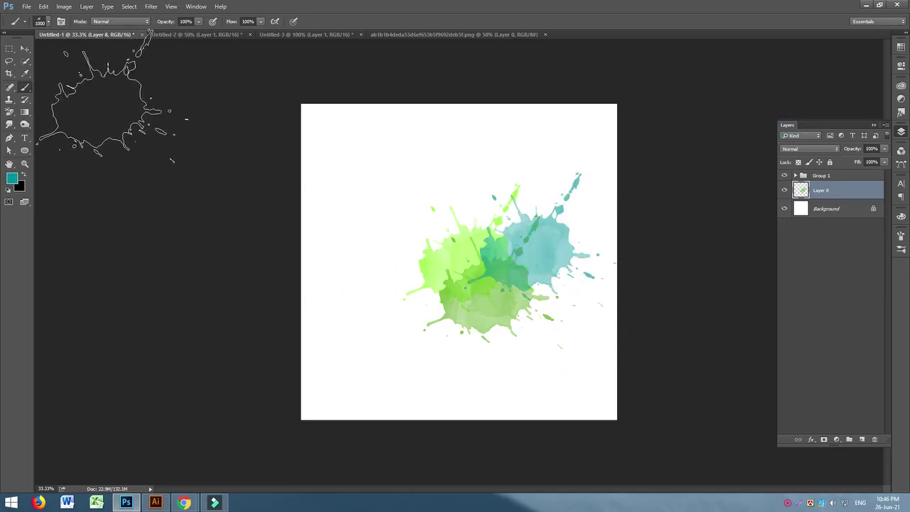
Enable Shape Dynamics for the splash brush with a size jitter of 61% and an angle jitter of 100%.
click(61, 22)
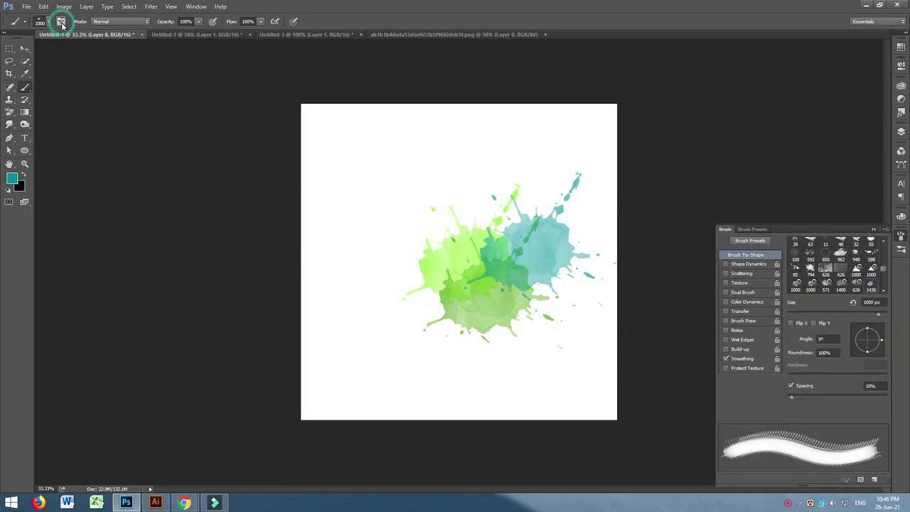
click(748, 265)
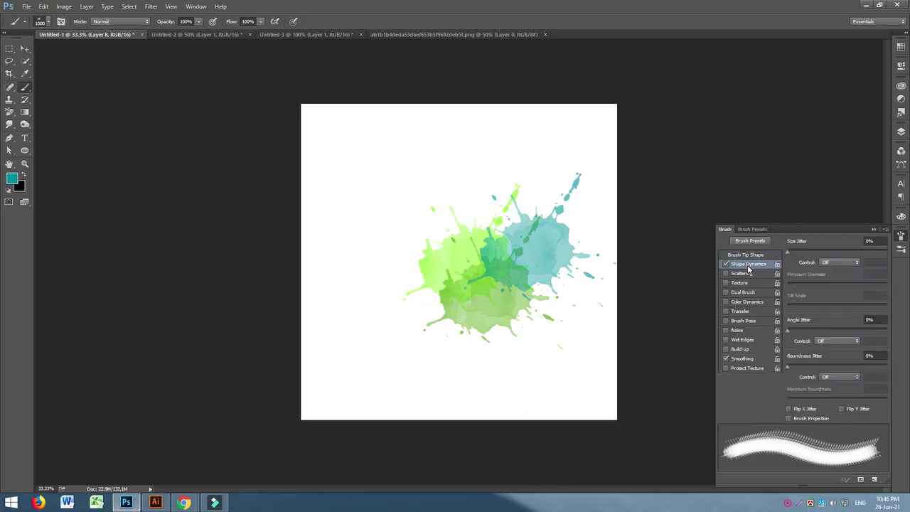
drag(786, 250, 847, 255)
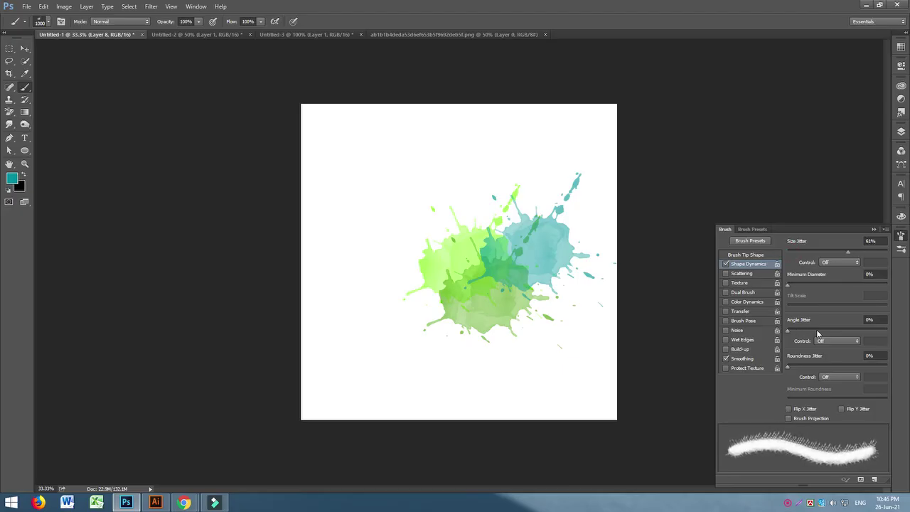
drag(786, 328, 892, 333)
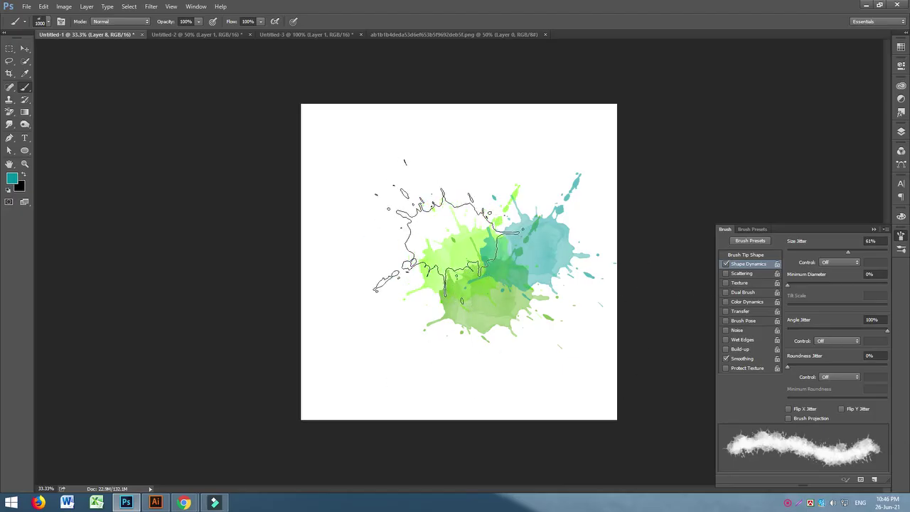
Stamp three teal splashes of varying size and rotation over the upper left and left side of the green ones.
click(455, 238)
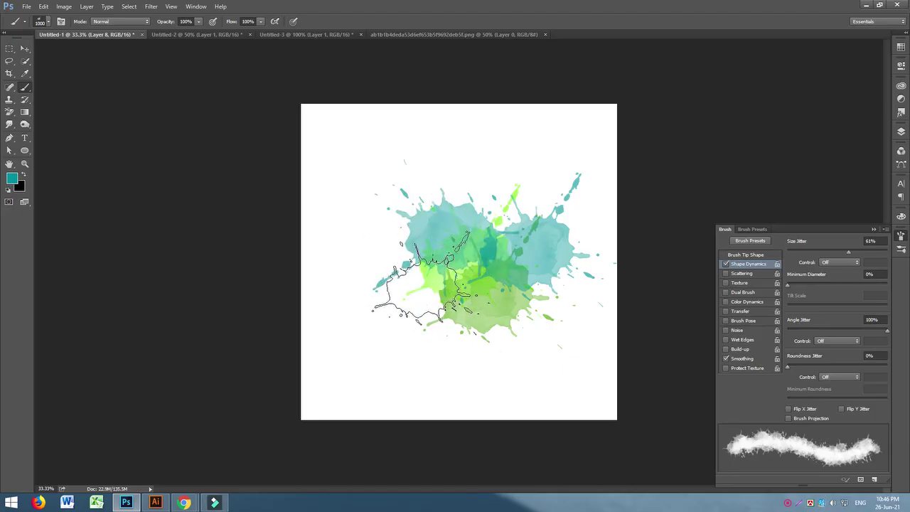
click(410, 282)
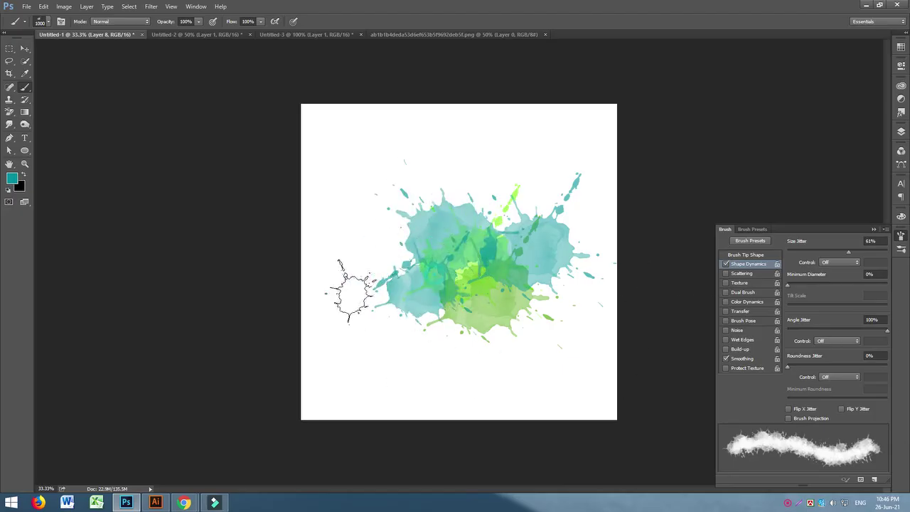
click(397, 257)
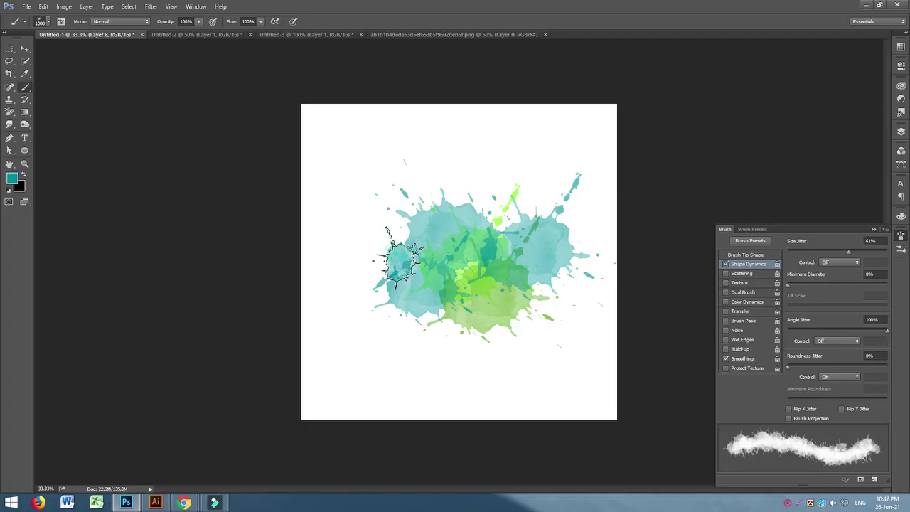
Set the foreground color to light cyan 76f4ff and stamp one splash above the teal ones.
click(12, 178)
click(631, 133)
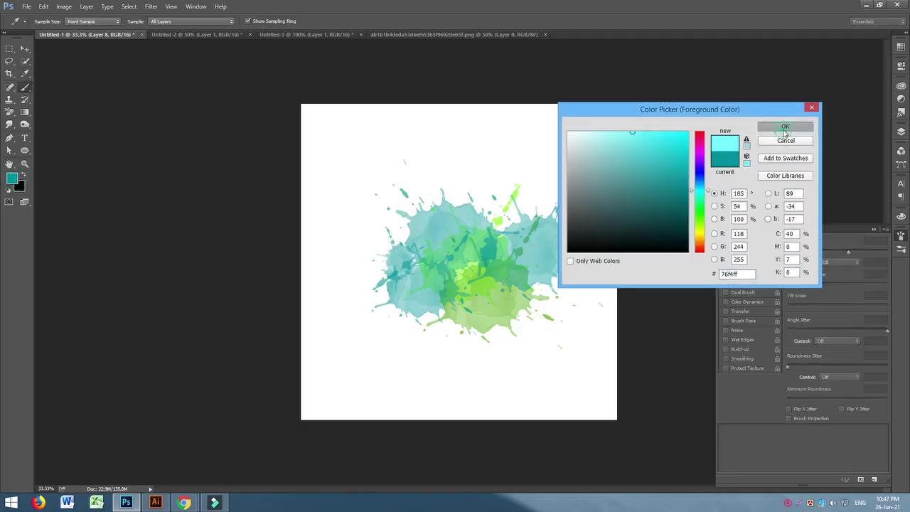
click(784, 130)
click(485, 181)
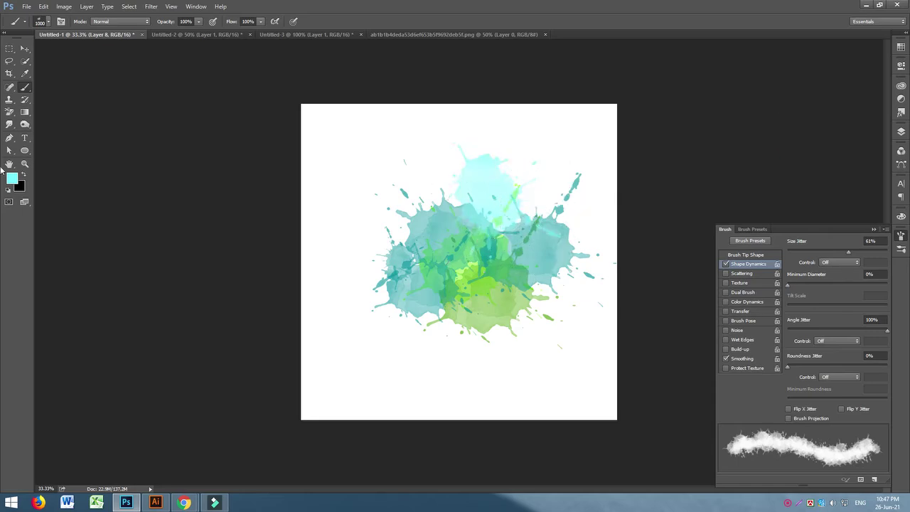
Set the foreground color to dark teal 00707a and stamp one splash just below the light cyan one.
click(11, 178)
text(006e78)
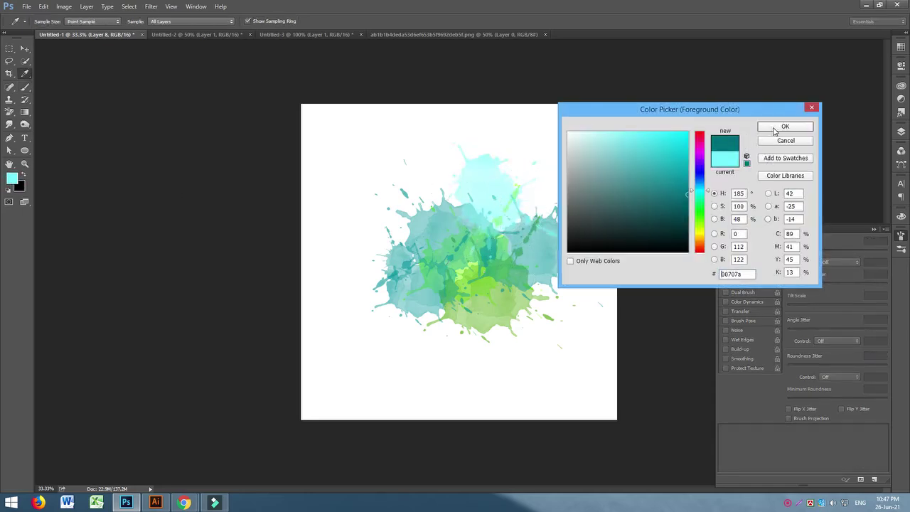
click(782, 128)
click(489, 229)
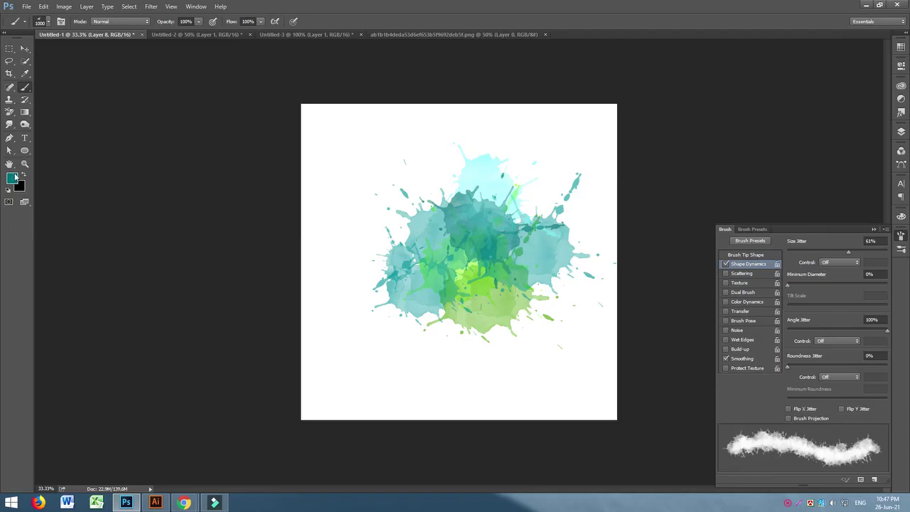
Set the foreground color to golden yellow ffc600 and stamp one splash overlapping the bottom of the green area.
click(14, 177)
click(699, 228)
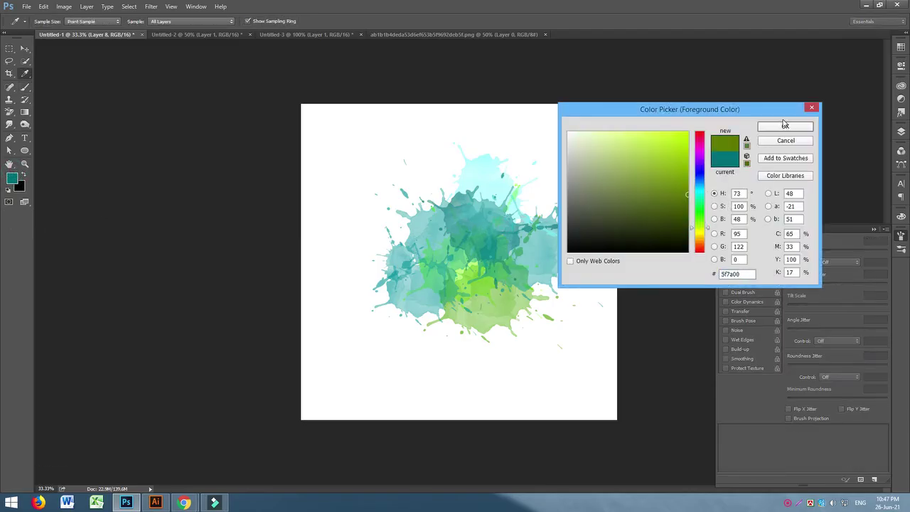
click(706, 237)
drag(687, 135, 707, 112)
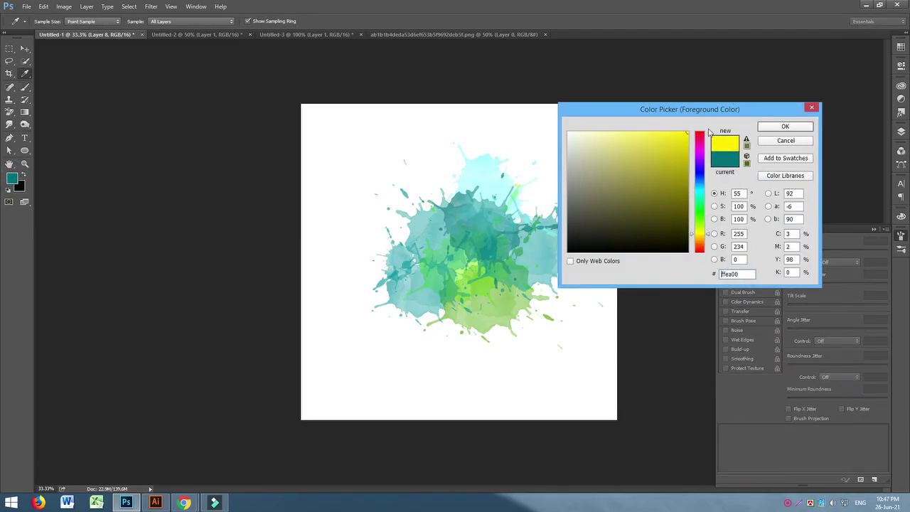
click(707, 238)
click(784, 126)
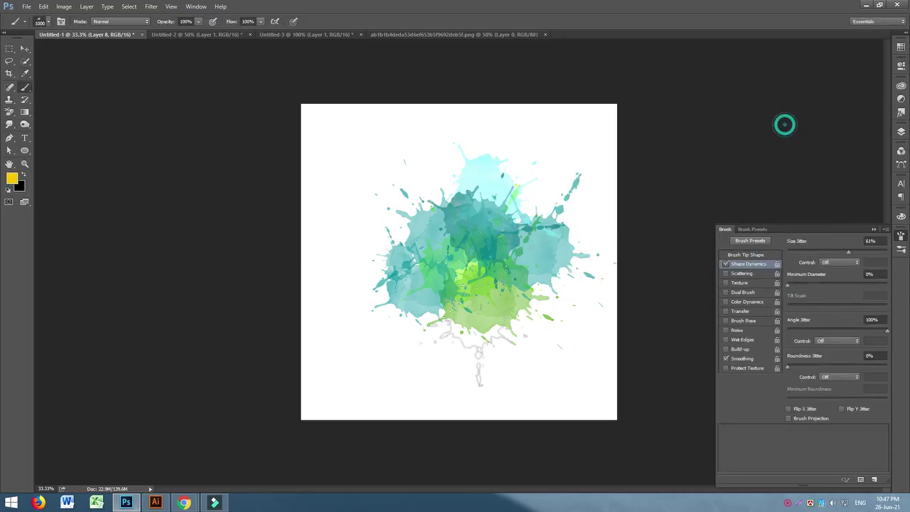
click(475, 343)
Change the foreground color to orange ff8400 and paint splashes overlapping the right side of the golden yellow one.
click(8, 179)
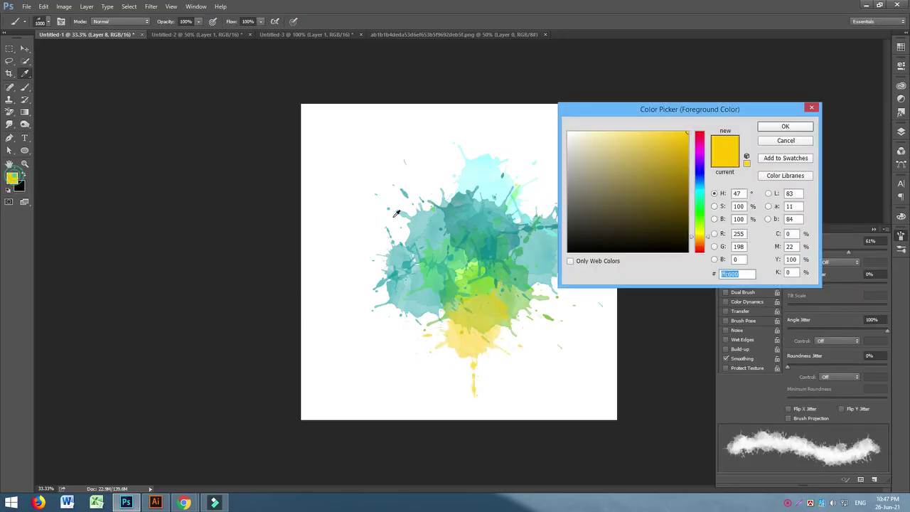
click(707, 242)
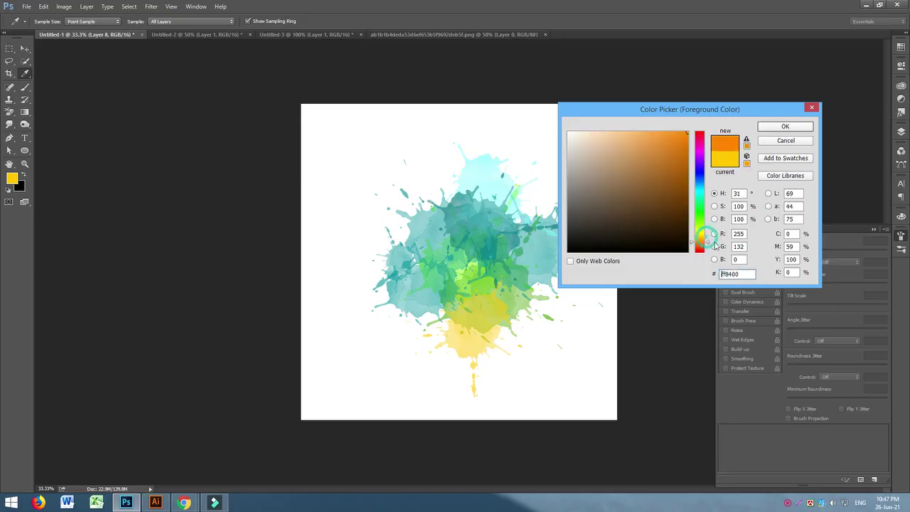
click(785, 127)
mouse_move(532, 345)
mouse_down()
mouse_move(523, 320)
mouse_move(523, 332)
mouse_move(500, 293)
mouse_up()
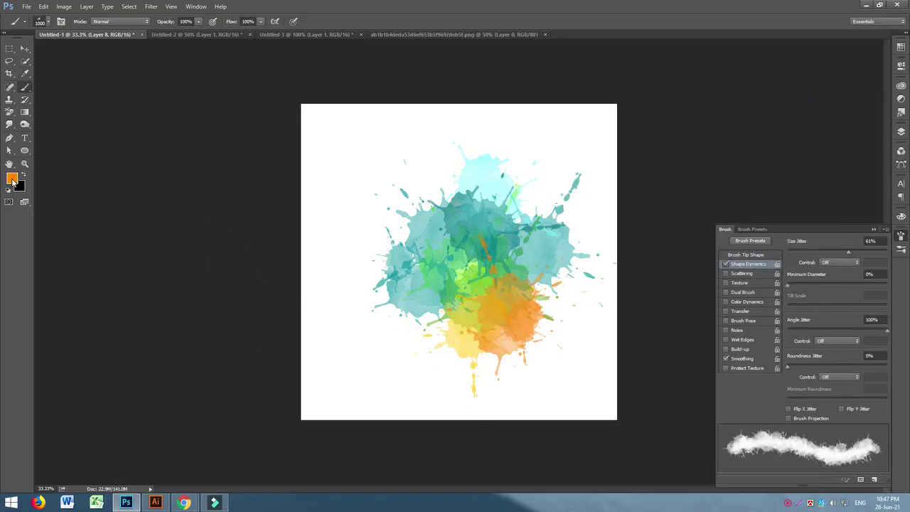
Set the foreground color to yellow fcff00 and stamp several splashes to the right, lower right and lower left of the orange area.
click(12, 179)
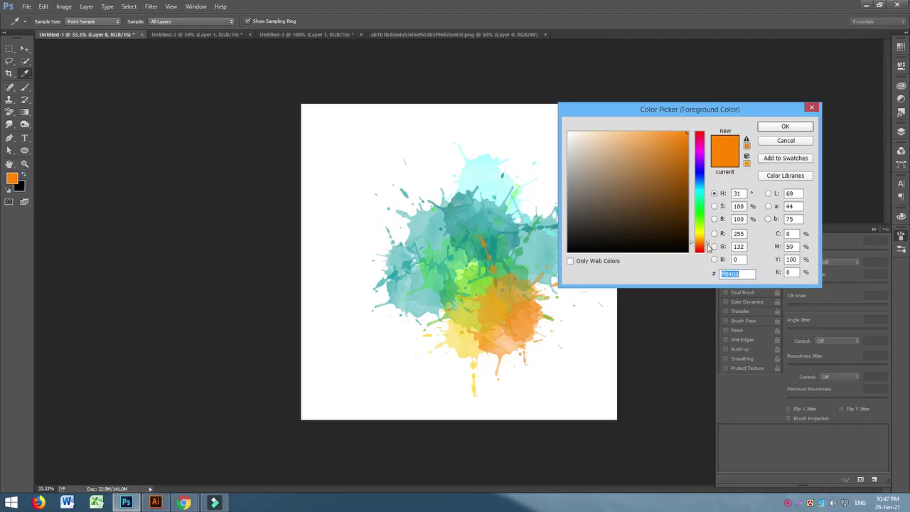
drag(708, 245, 708, 235)
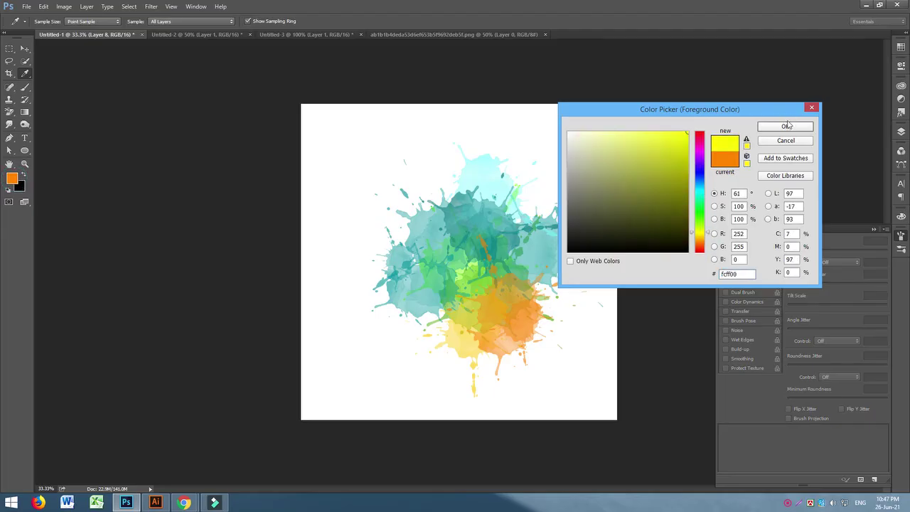
click(785, 126)
click(543, 295)
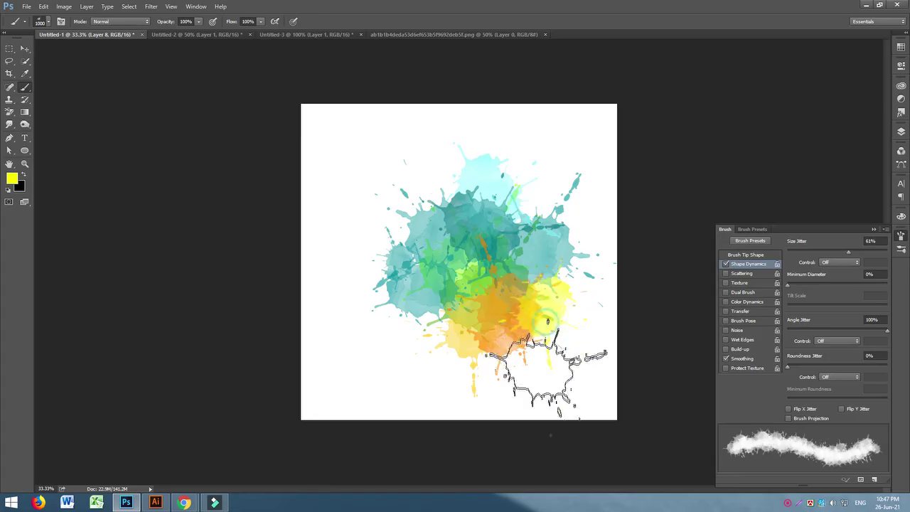
click(557, 353)
click(445, 341)
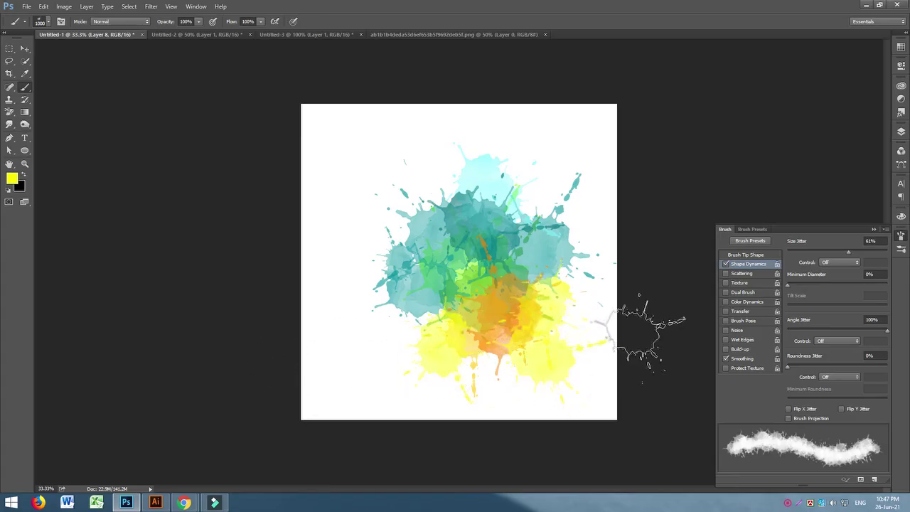
Change the foreground color to bright green 78ff00 and stamp splashes over the lower-left and left parts of the painting.
click(12, 178)
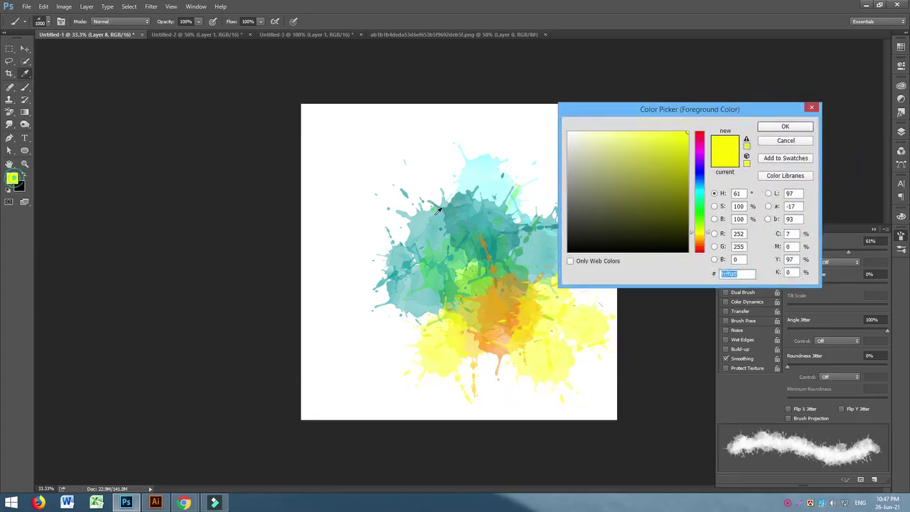
drag(708, 235, 709, 225)
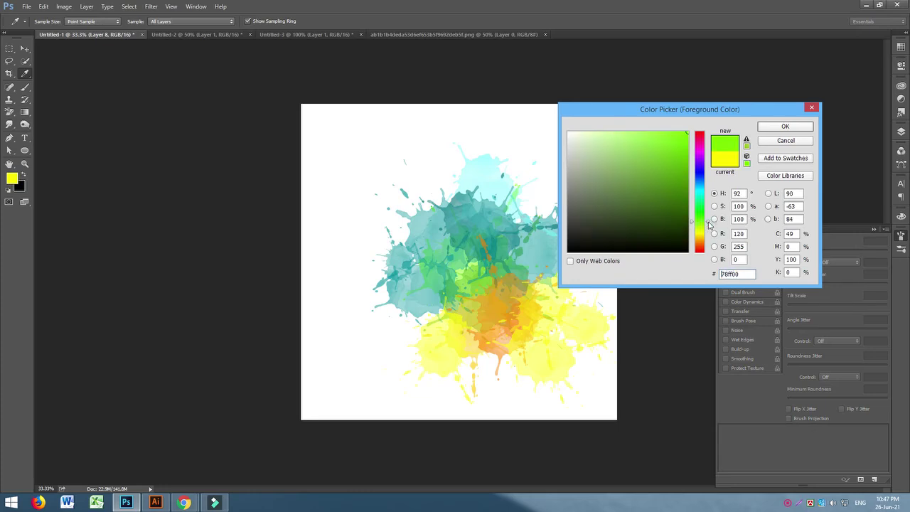
click(784, 126)
click(409, 335)
click(430, 263)
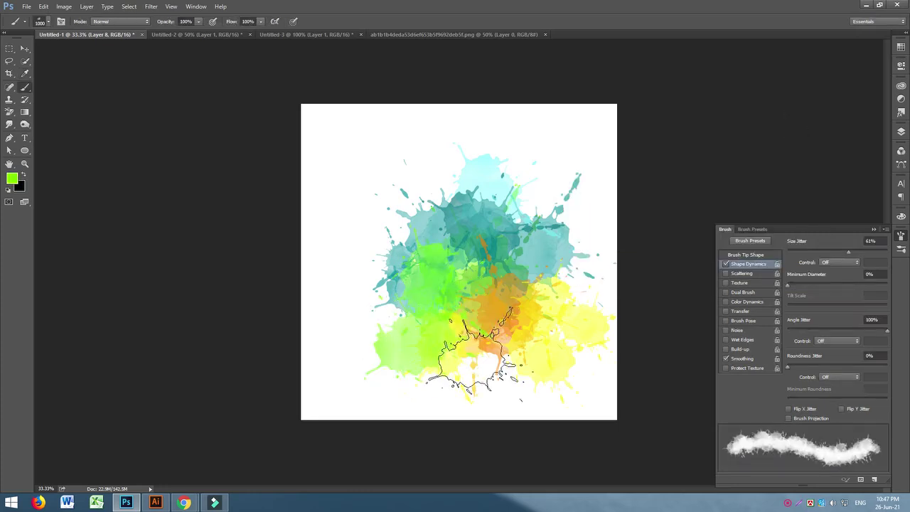
Return to the Brush tool at size 500 and stamp a small bright green splash beside the lower-left yellow area.
key(p)
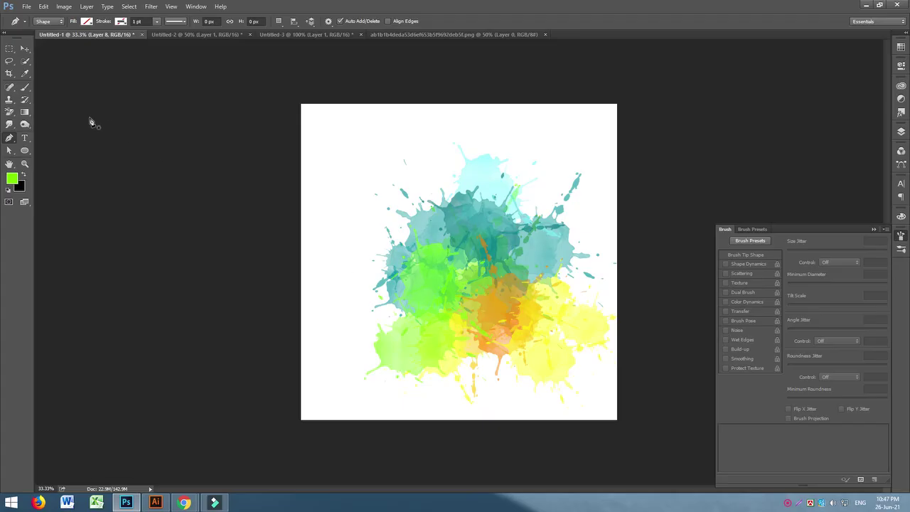
click(25, 87)
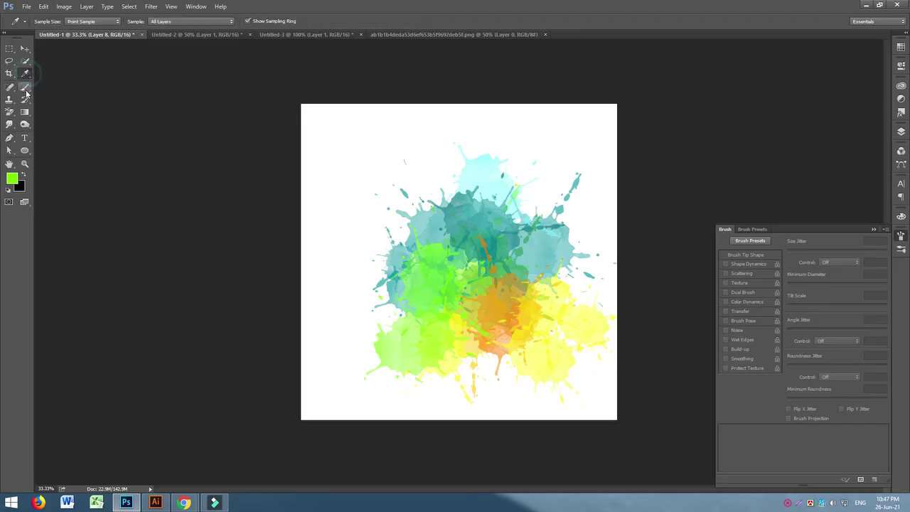
click(466, 350)
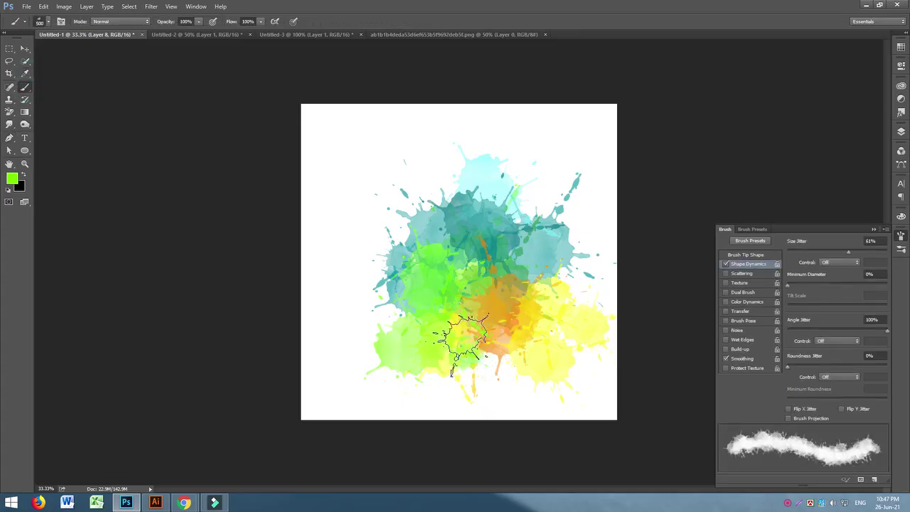
Choose a slightly darker green, enlarge the splash brush to size 1100 and stamp splashes over the left green area.
click(12, 180)
click(811, 126)
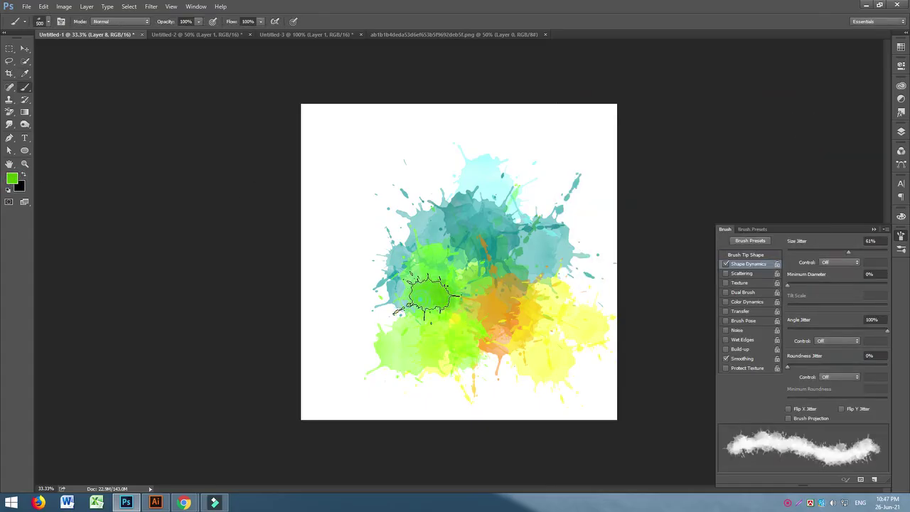
key(bracketright)
key(bracketright)
key(bracketright)
click(403, 291)
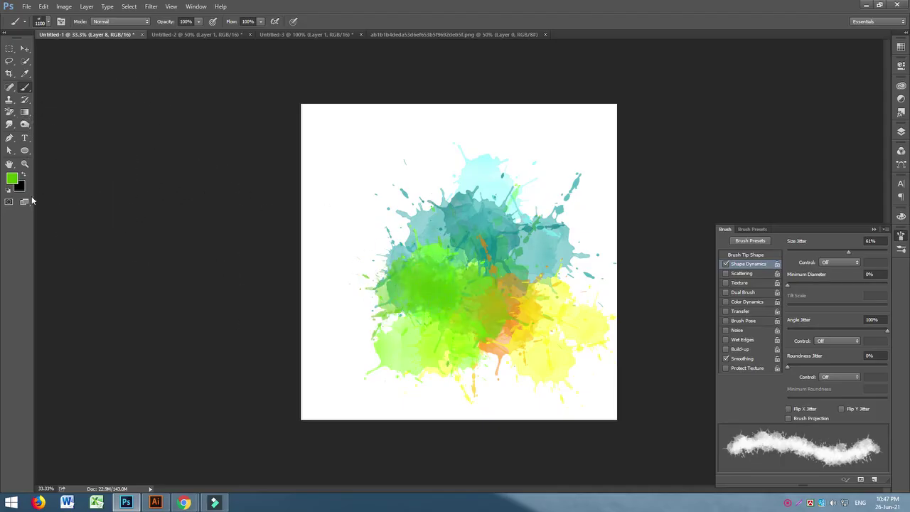
Shift the foreground color's hue to a purer green and stamp one splash over the dark teal center.
click(12, 179)
drag(708, 223, 708, 213)
click(783, 127)
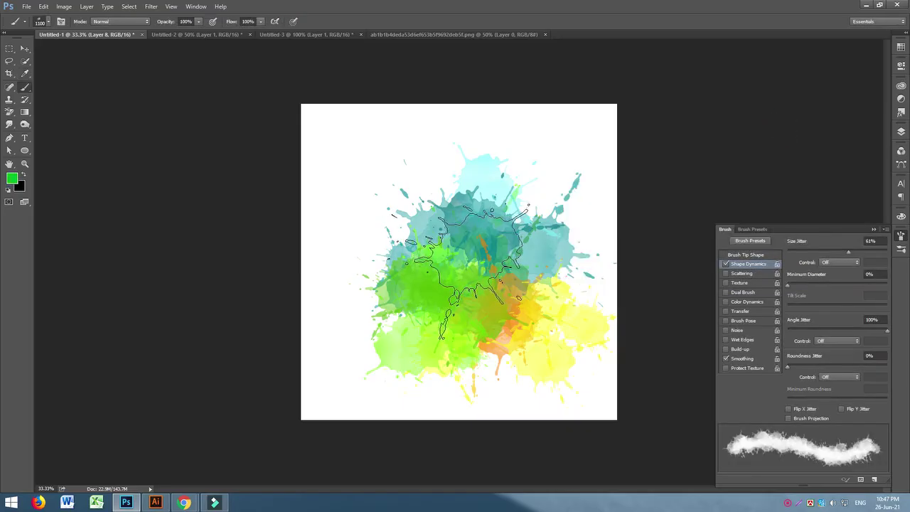
Darken the foreground color to a deep green and stamp one splash over the teal area on the right.
click(12, 179)
drag(631, 212, 686, 206)
click(785, 127)
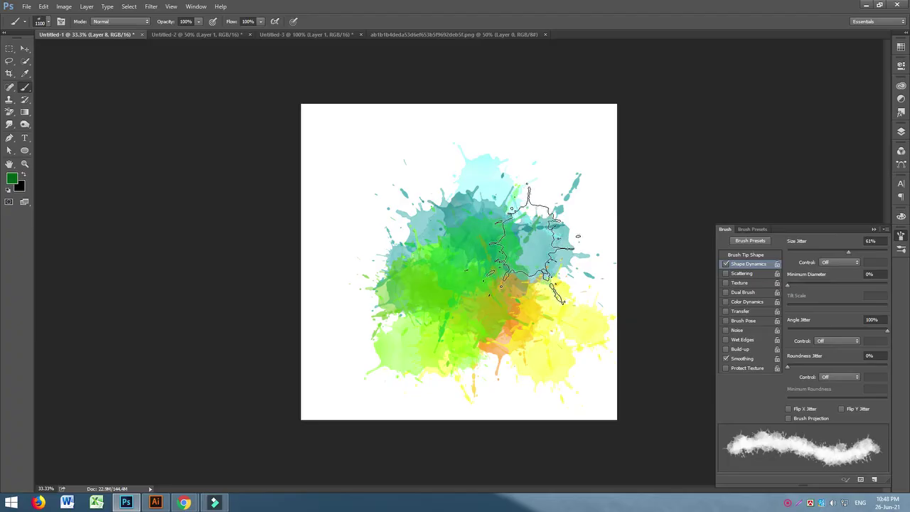
Set the foreground color to dark green 006038 and stamp three splashes across the left, upper center and far left of the painting.
click(11, 180)
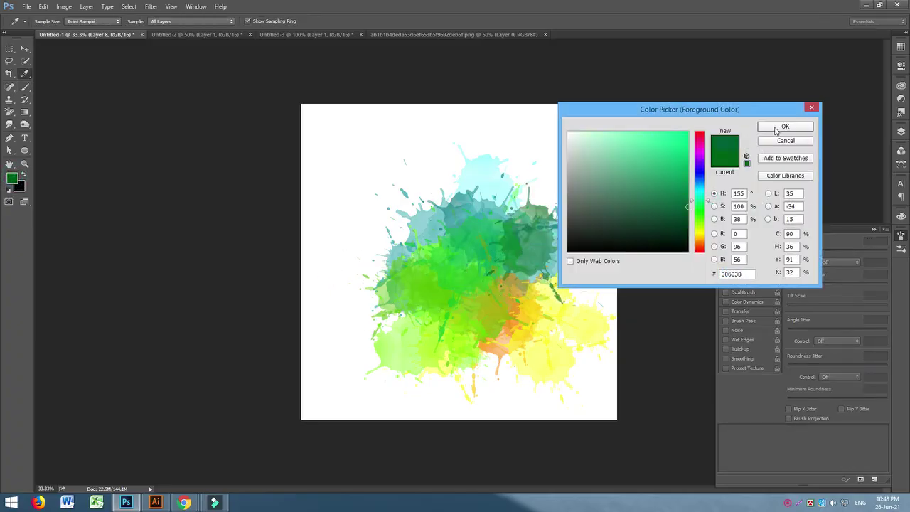
click(776, 129)
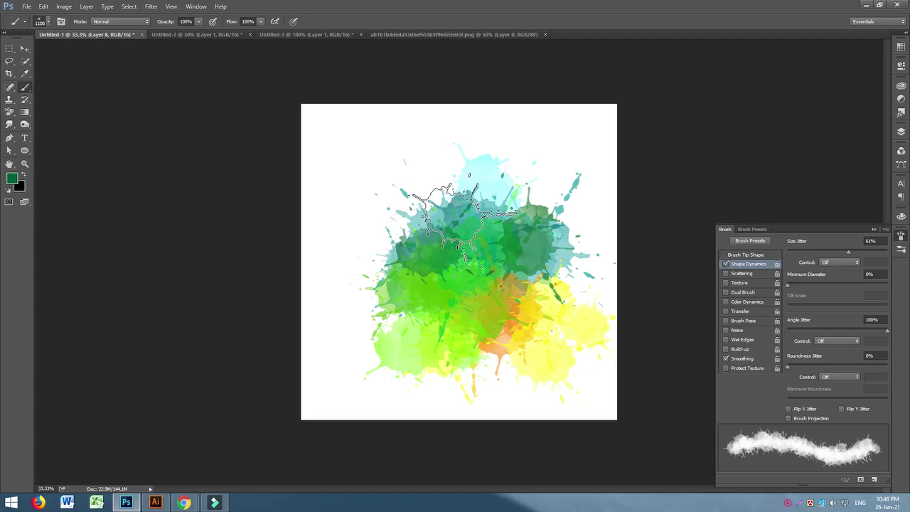
click(474, 222)
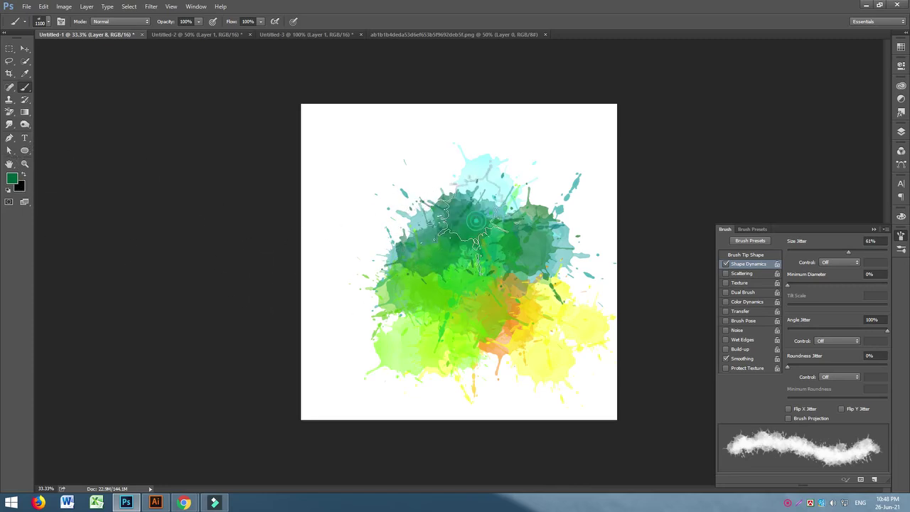
click(356, 245)
Set the foreground color to dark teal 00605a and stamp two splashes across the upper center of the painting.
click(15, 182)
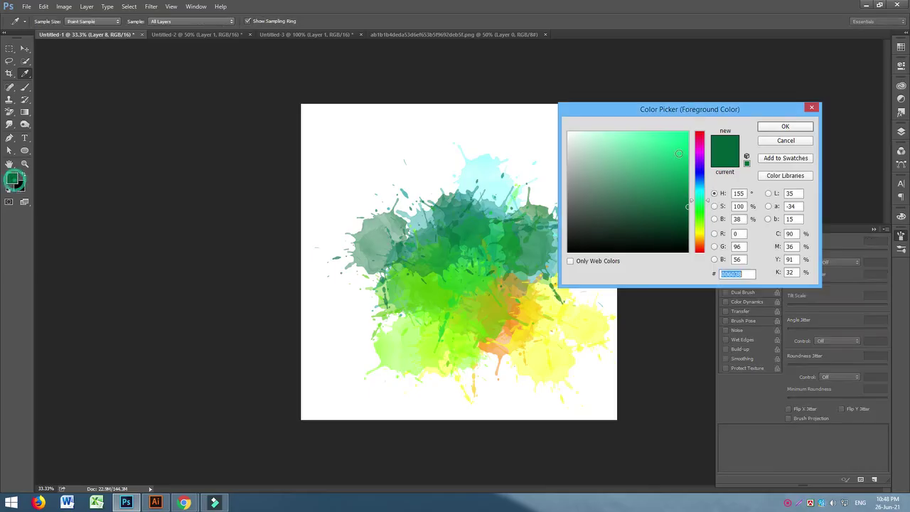
drag(703, 204, 720, 192)
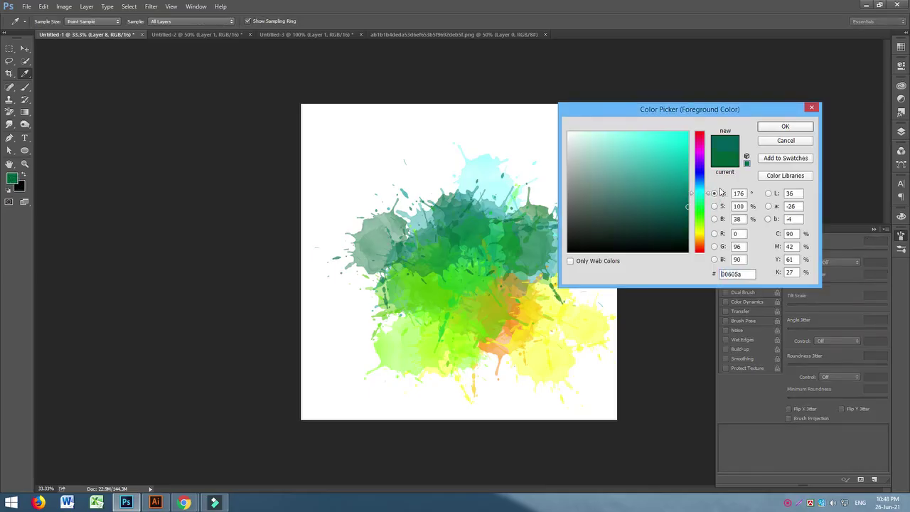
click(796, 131)
click(487, 200)
click(433, 213)
Reduce the splash brush to size 800 and stamp two dark teal splashes on the upper right of the painting.
key(bracketleft)
key(bracketleft)
key(bracketleft)
click(544, 202)
click(581, 185)
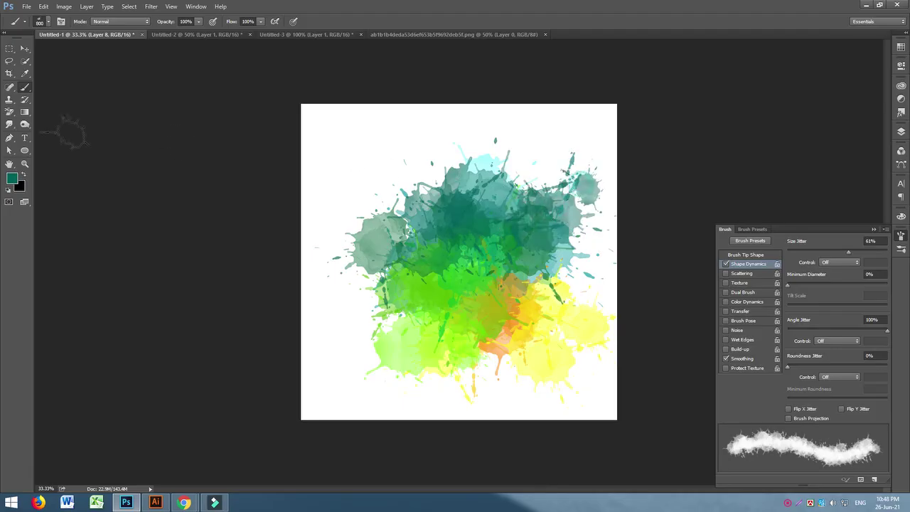
Shift the foreground color to a dark blue with hue 202 and stamp splashes over the upper right area.
click(12, 179)
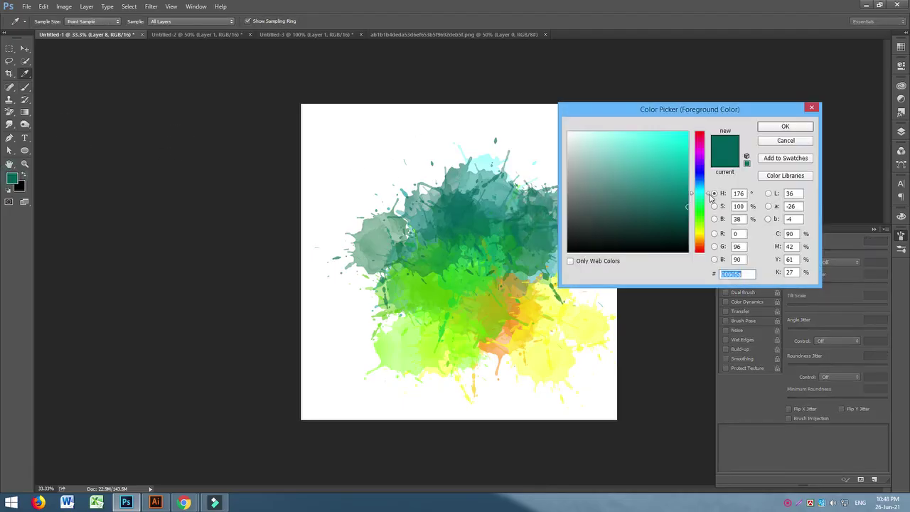
drag(710, 198, 708, 188)
click(785, 127)
click(545, 178)
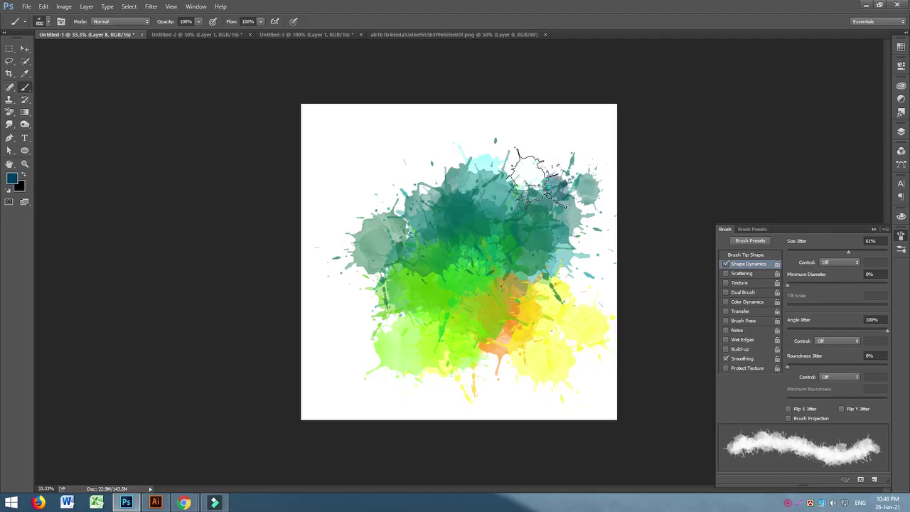
click(561, 186)
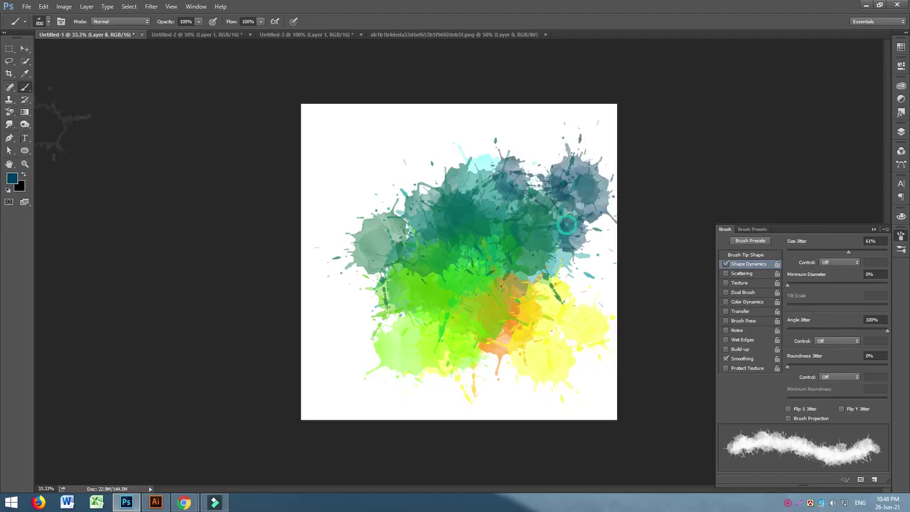
Shift the foreground color to navy blue and stamp splashes along the upper area and left side, reducing the brush to size 500.
click(10, 175)
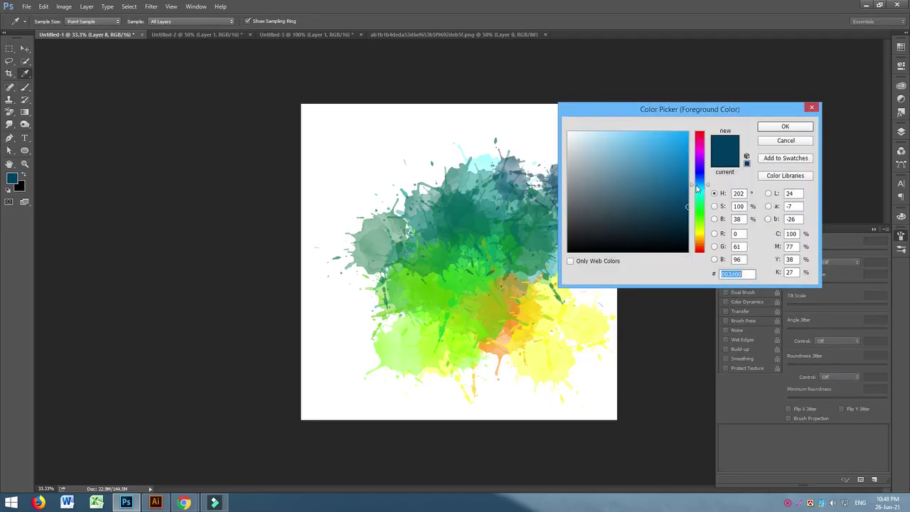
drag(696, 187, 707, 183)
click(784, 127)
mouse_move(540, 171)
mouse_down()
mouse_move(523, 174)
mouse_move(508, 199)
mouse_up()
key(bracketleft)
click(419, 186)
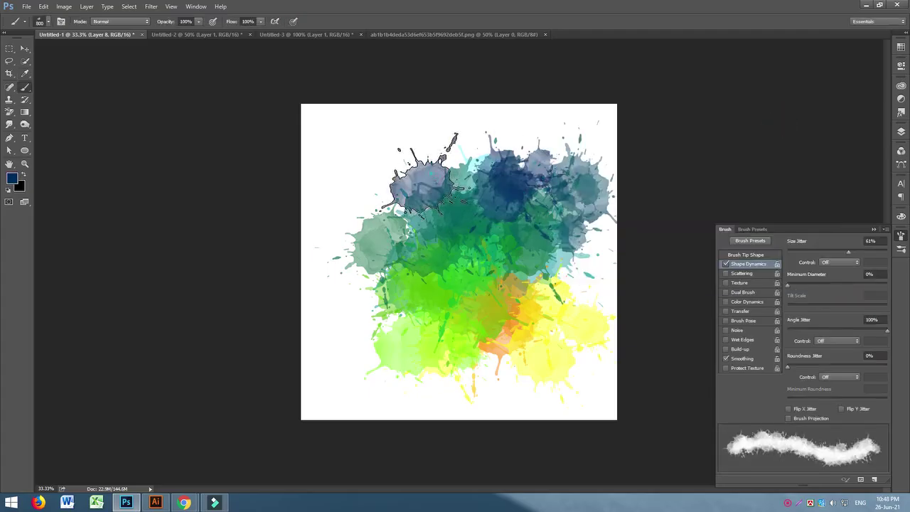
click(366, 217)
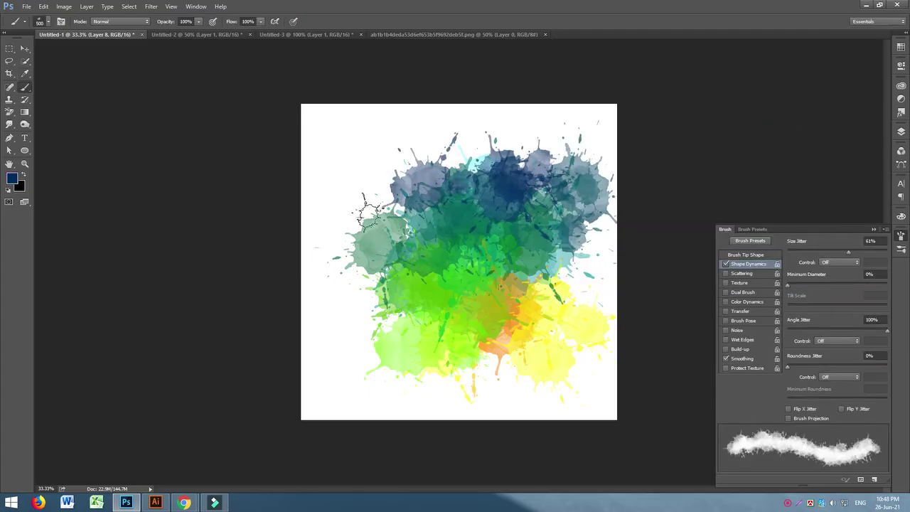
click(415, 222)
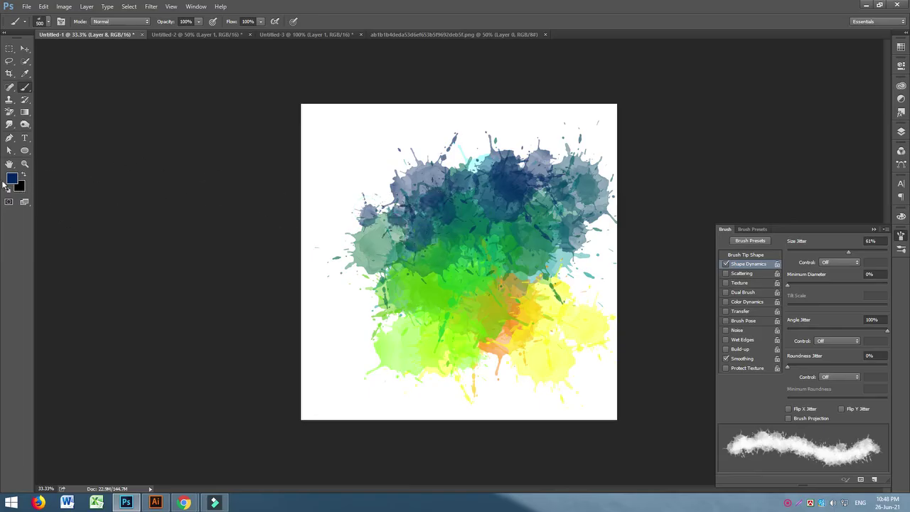
Set the foreground color to brighter blue 2465c6, stamp splashes along the painting's upper edge and enlarge the brush to size 700.
click(10, 179)
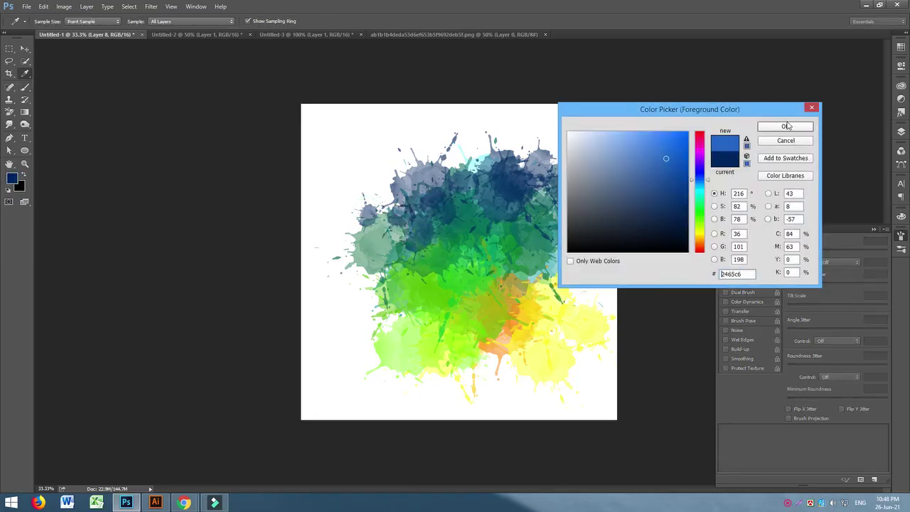
click(784, 126)
key(b)
mouse_move(462, 160)
mouse_down()
mouse_move(526, 135)
mouse_move(533, 150)
mouse_move(519, 164)
mouse_move(455, 177)
mouse_move(407, 160)
mouse_up()
key(bracketright)
key(bracketright)
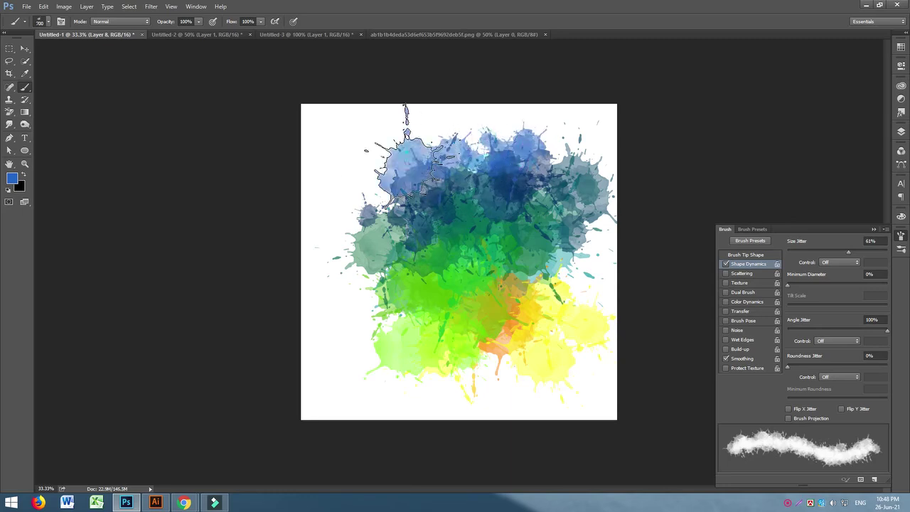
Choose a lighter blue foreground color and stamp splashes on the upper left, reducing the brush to size 400.
click(12, 179)
click(627, 146)
click(784, 125)
mouse_move(398, 199)
mouse_down()
mouse_move(376, 181)
mouse_move(412, 149)
mouse_move(423, 150)
mouse_move(427, 178)
mouse_move(432, 146)
mouse_up()
key(bracketleft)
key(bracketleft)
key(bracketleft)
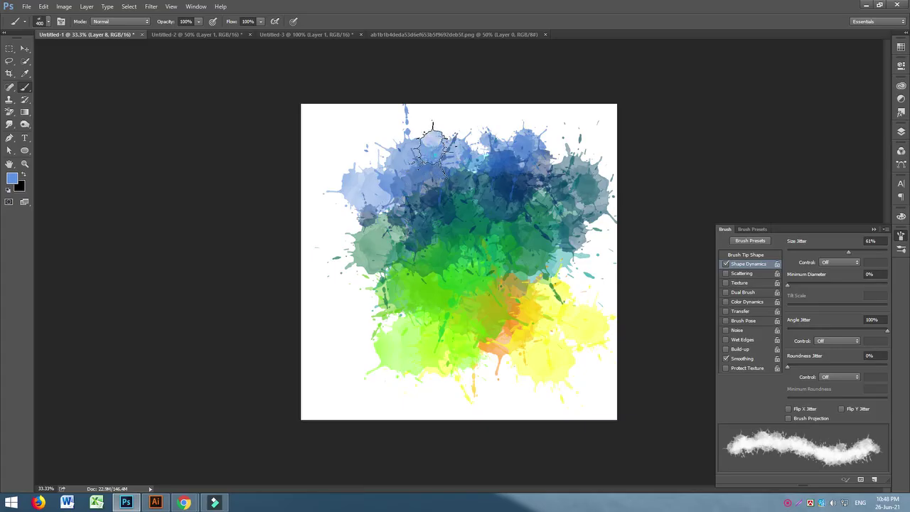
Set the foreground color to light green 6de15e, stamp splashes at the top center, then stamp the left edge with brush size 700.
click(13, 179)
drag(699, 248, 700, 221)
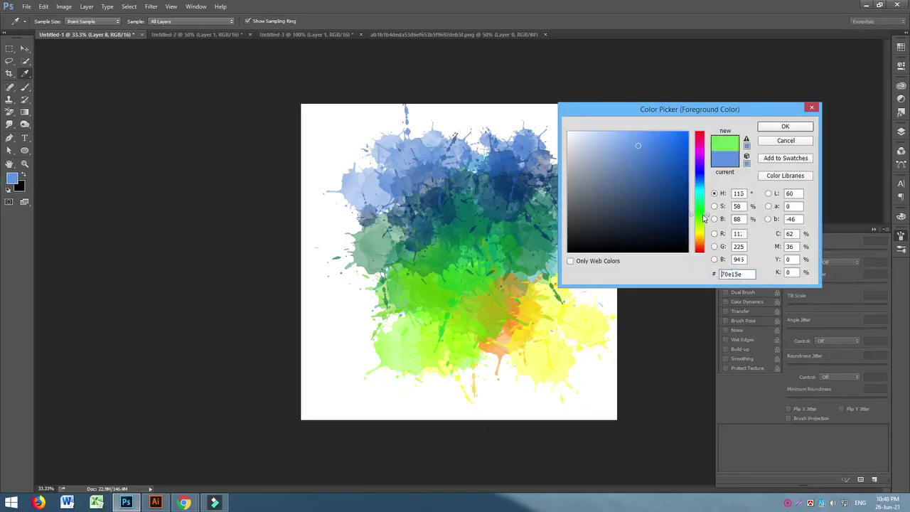
click(785, 126)
mouse_move(452, 135)
mouse_down()
mouse_move(489, 142)
mouse_move(464, 149)
mouse_move(495, 126)
mouse_move(473, 135)
mouse_move(460, 169)
mouse_move(497, 177)
mouse_up()
key(bracketright)
key(bracketright)
key(bracketright)
mouse_move(355, 284)
mouse_down()
mouse_move(356, 263)
mouse_move(341, 277)
mouse_move(376, 242)
mouse_up()
Choose a very pale green foreground color and stamp splashes on the lower left side of the painting.
click(12, 179)
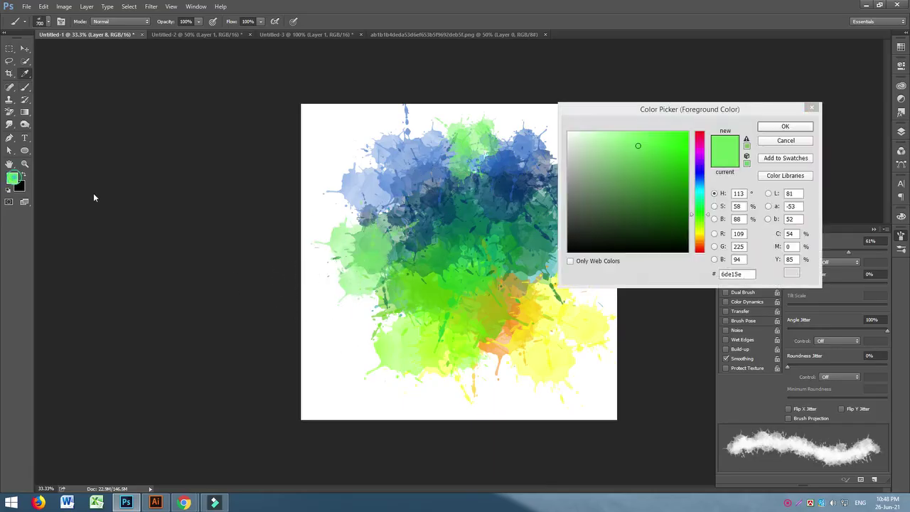
click(581, 136)
click(585, 131)
click(779, 132)
mouse_move(348, 320)
mouse_down()
mouse_move(375, 306)
mouse_move(380, 282)
mouse_up()
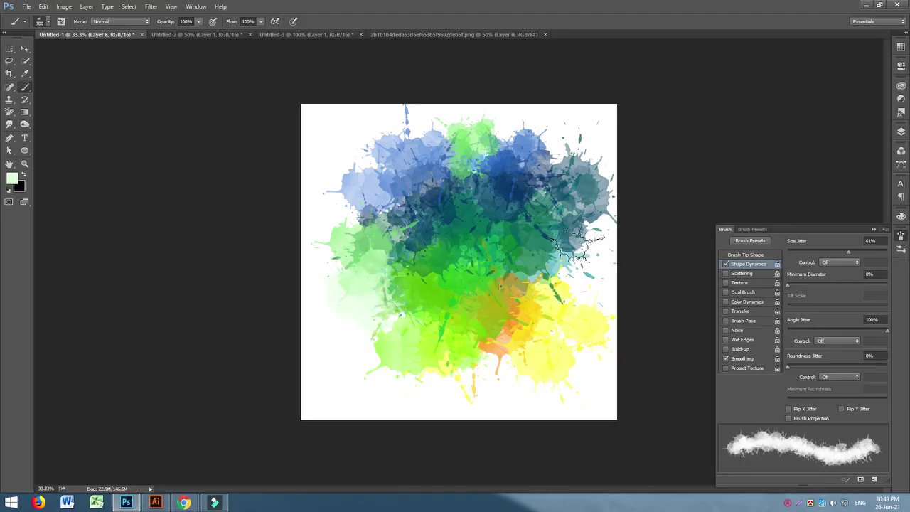
Stamp pale green splashes over the right side, the upper left blue area and the dark blue upper center.
mouse_move(626, 192)
mouse_down()
mouse_move(590, 163)
mouse_move(572, 186)
mouse_up()
click(572, 191)
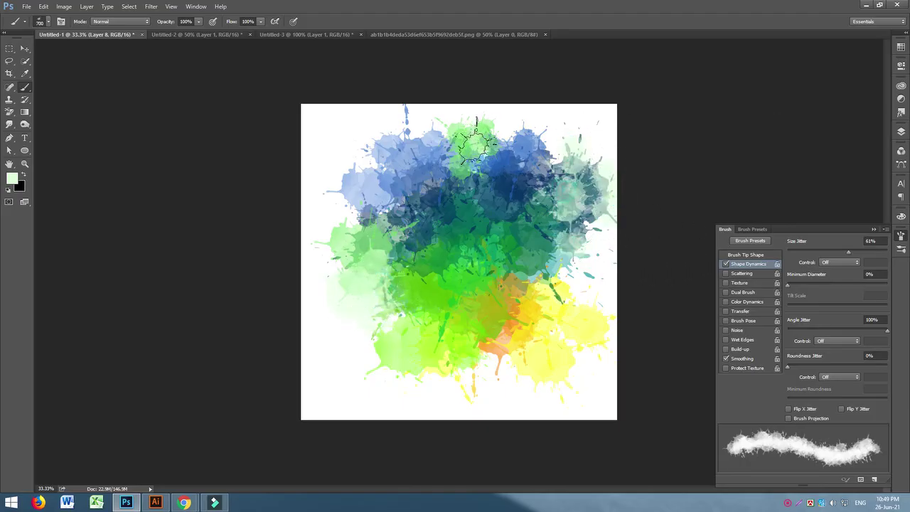
mouse_move(399, 176)
mouse_down()
mouse_move(372, 151)
mouse_move(388, 171)
mouse_move(341, 183)
mouse_up()
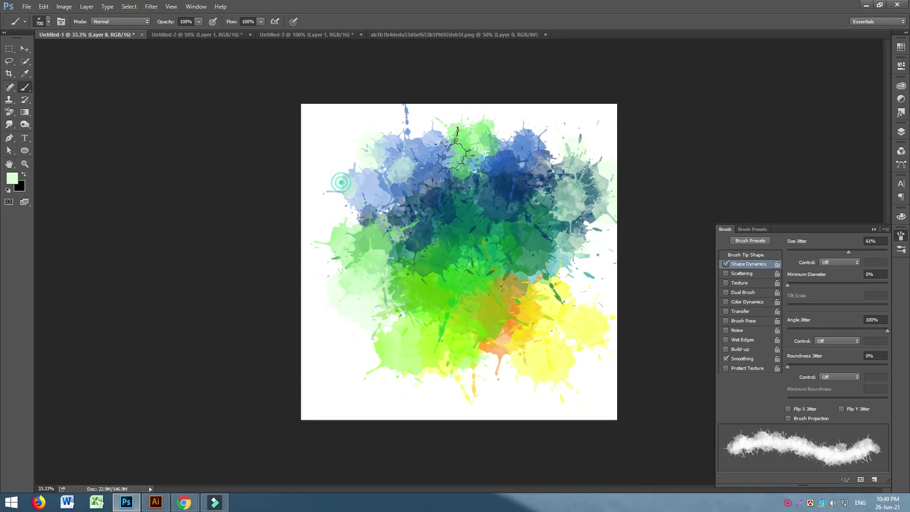
click(497, 189)
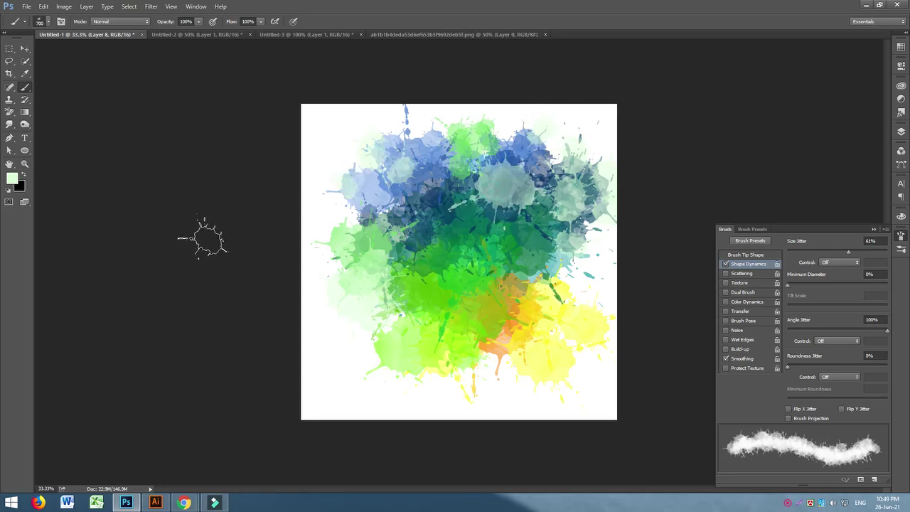
Move the painted splash layer slightly down and left on the canvas, and toggle its visibility off and on.
click(25, 48)
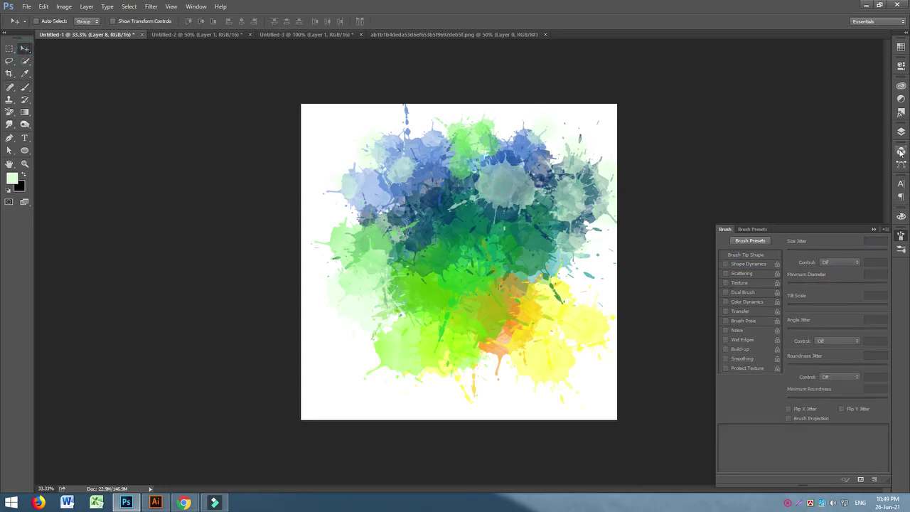
click(900, 132)
mouse_move(553, 243)
mouse_down()
mouse_move(543, 238)
mouse_move(536, 248)
mouse_up()
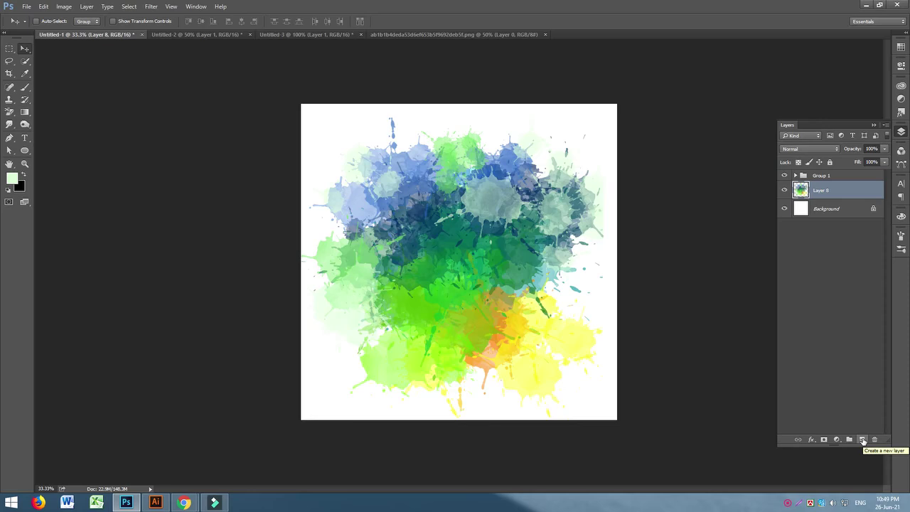
click(784, 190)
click(783, 189)
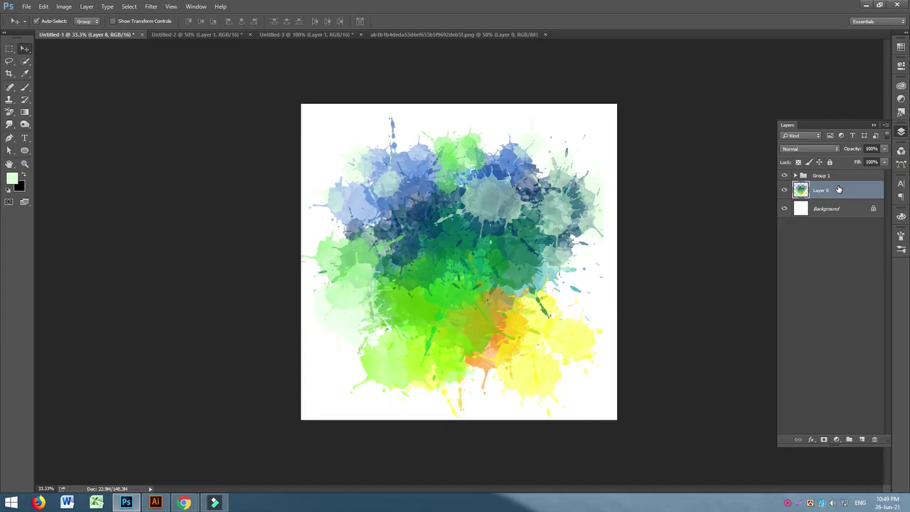
Duplicate Layer 8, rotate the copy about a quarter turn clockwise and place it over the canvas's upper right corner.
key(ctrl+j)
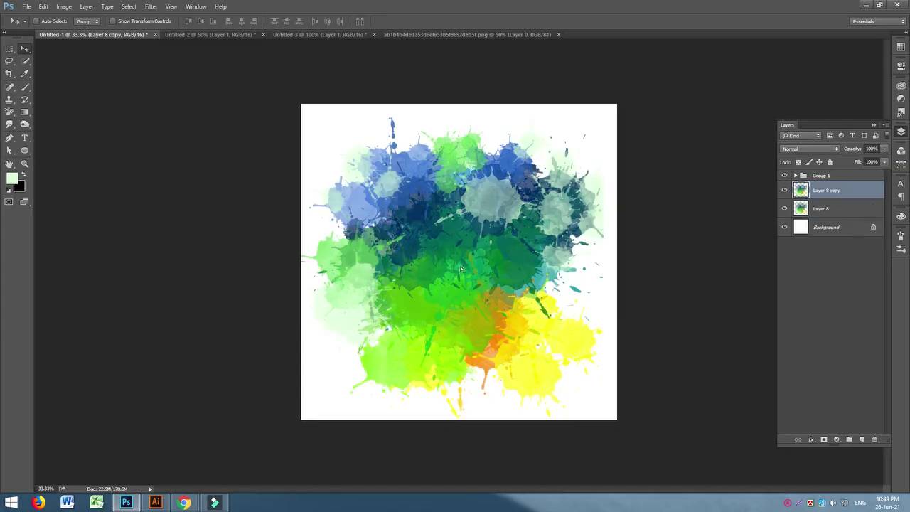
drag(459, 266, 540, 183)
key(ctrl+t)
drag(704, 311, 447, 394)
drag(532, 194, 549, 184)
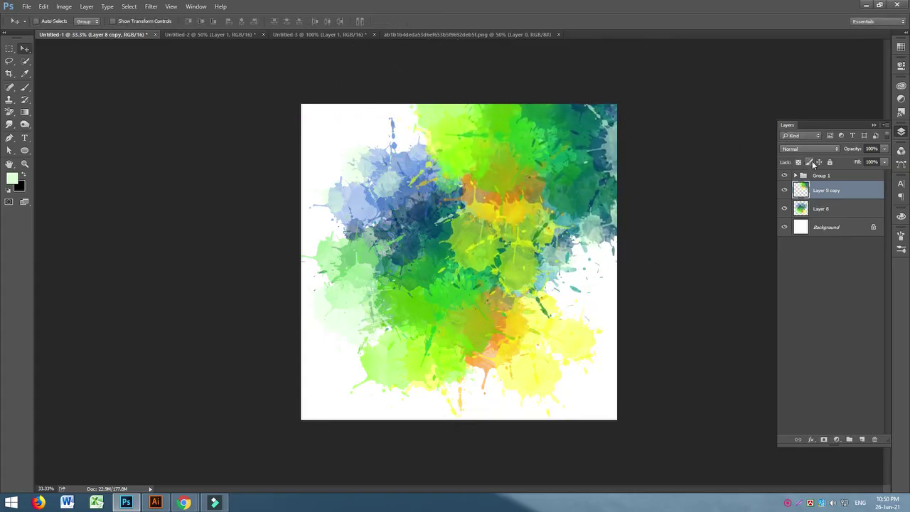
Preview the blend modes from Dissolve through Luminosity on the duplicated splash layer.
click(809, 148)
click(798, 163)
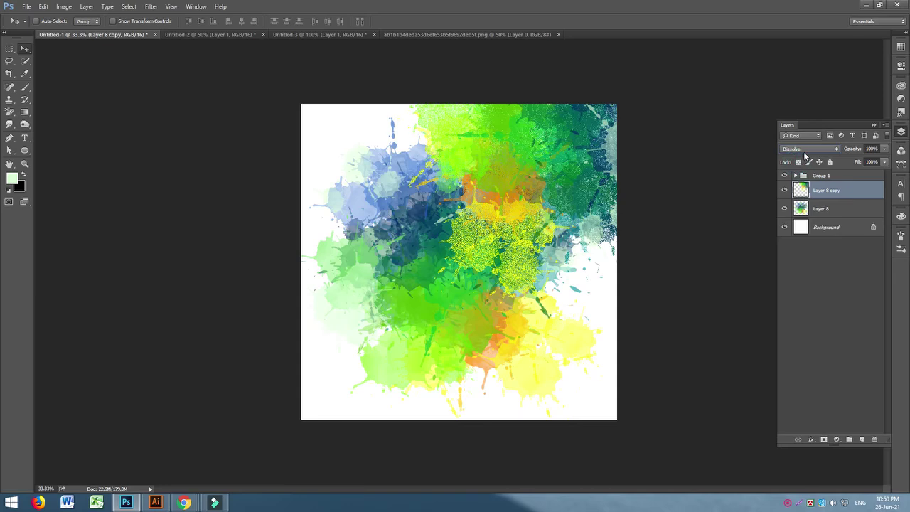
key(Down)
key(Down)
key(Down)
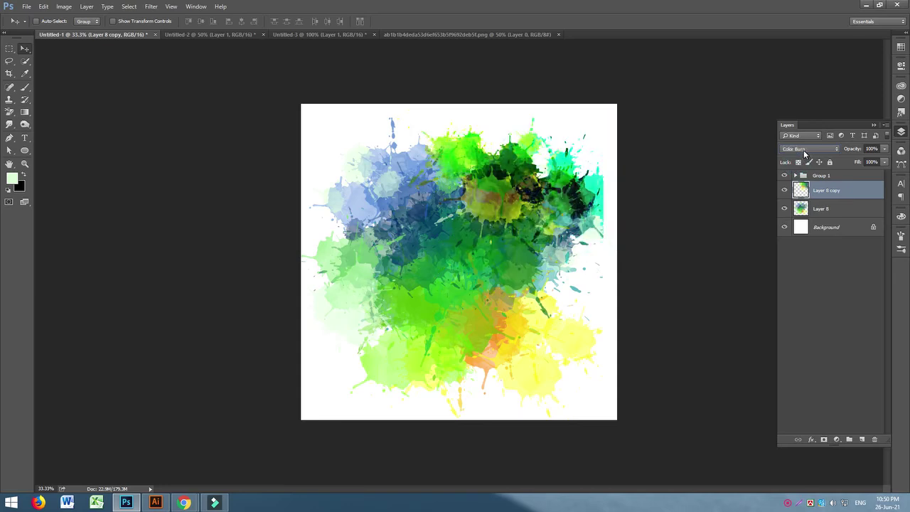
key(Down)
key(Down)
key(Down)
key(Down)
key(Down)
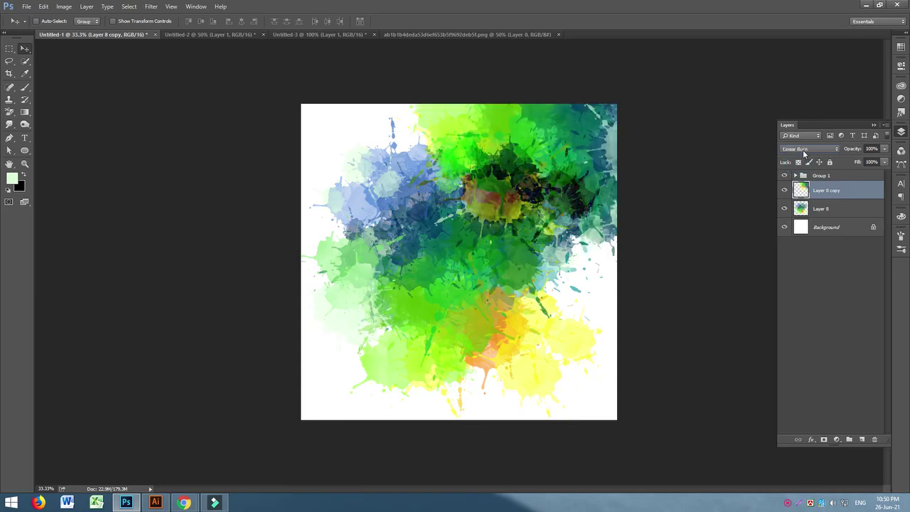
key(Down)
key(Down)
key(Down)
key(Down)
key(Down)
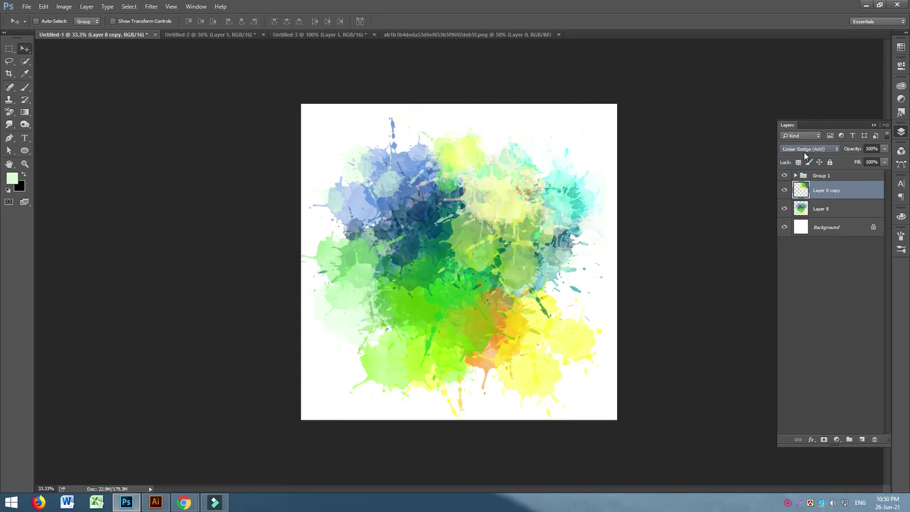
key(Down)
key(Down)
key(Down)
key(Down)
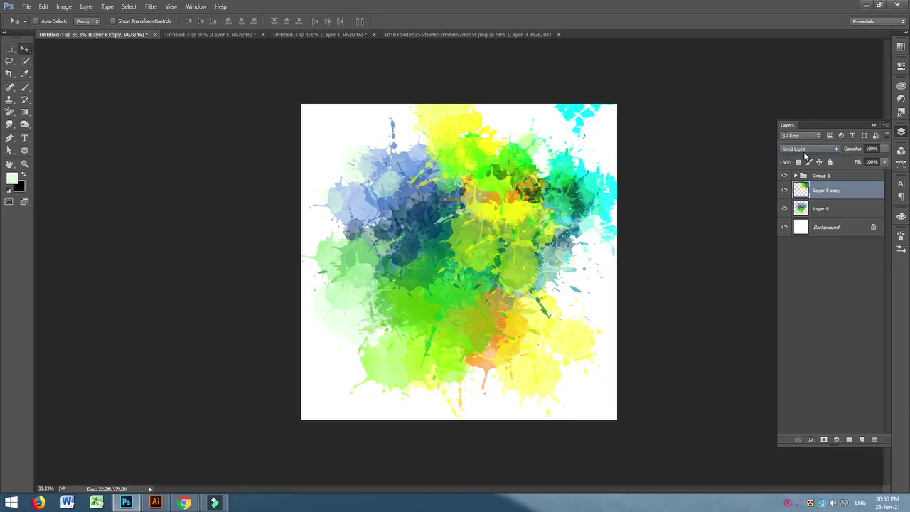
key(Down)
key(Down)
key(Down)
key(Down)
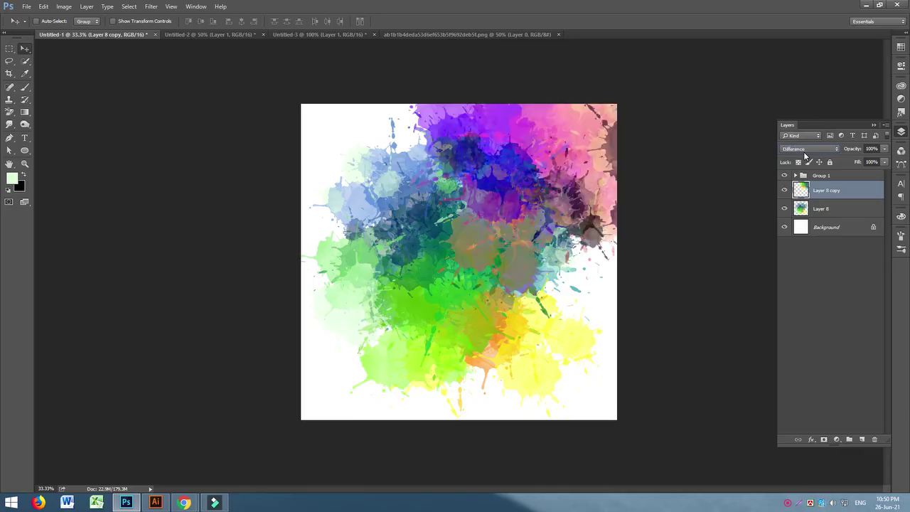
key(Up)
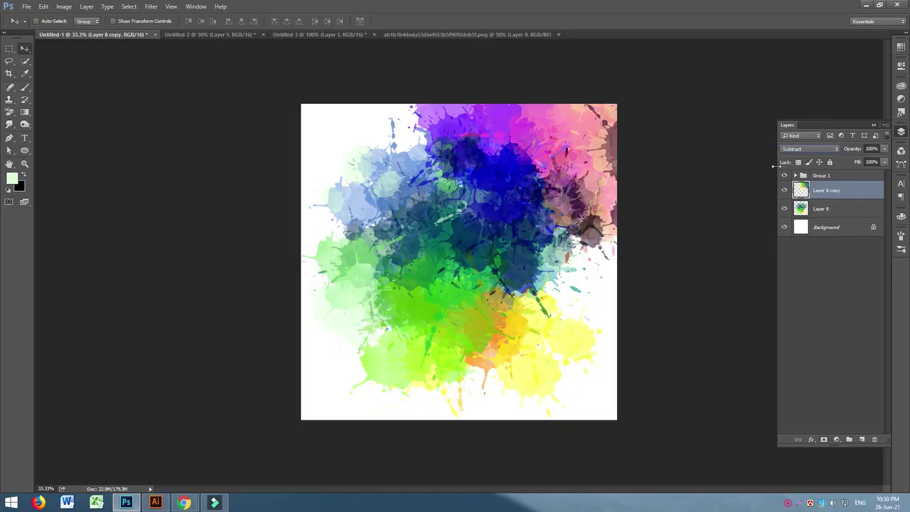
key(Down)
key(Down)
key(Down)
key(Down)
key(Down)
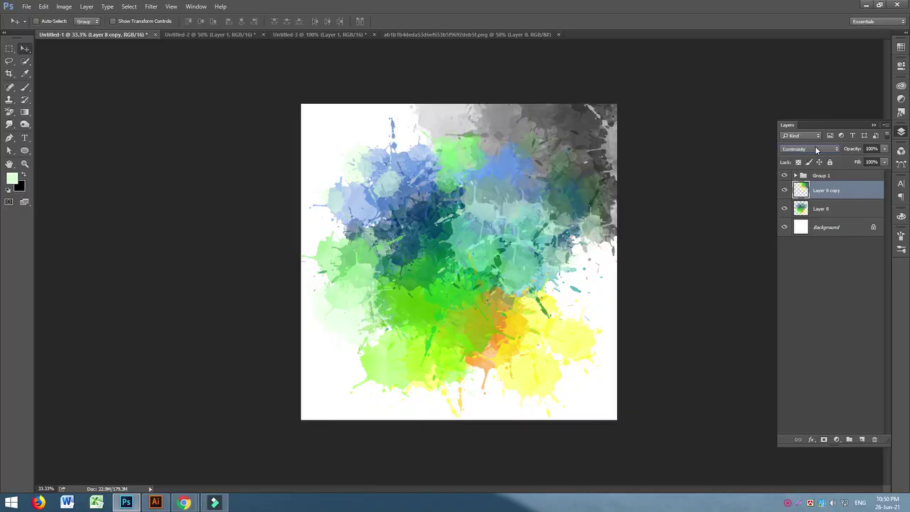
Set the duplicate's blend mode to Overlay, reposition it at the upper left and place three more Overlay copies over the painting.
click(815, 149)
click(794, 240)
drag(576, 238, 462, 114)
alt+drag(611, 197, 431, 371)
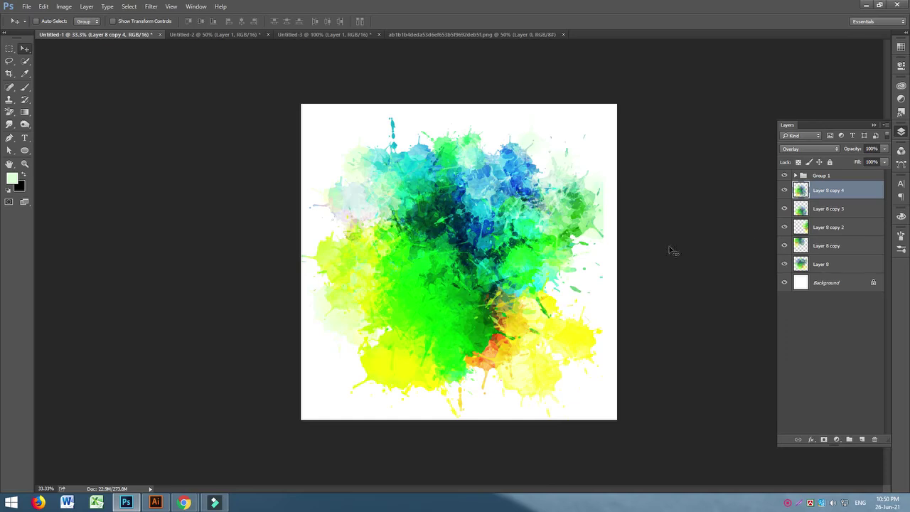
Group Layer 8 and its four copies, and toggle the new group's visibility off and on.
click(835, 263)
shift+click(830, 197)
key(ctrl+g)
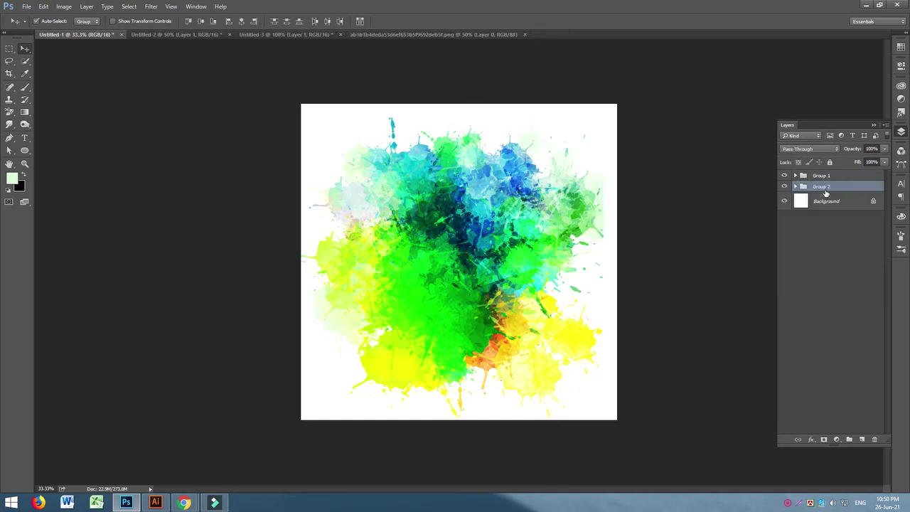
click(784, 187)
click(784, 186)
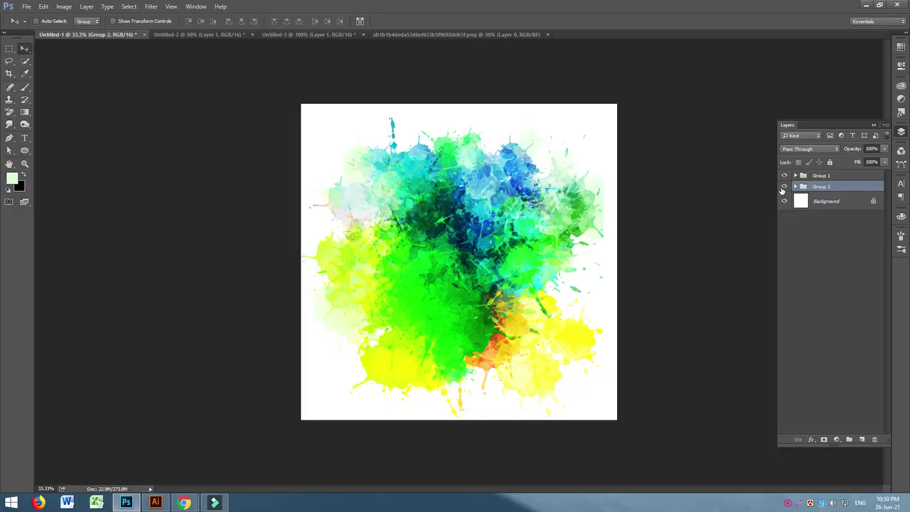
Scale Group 2 down to about 77% and position the splash painting near the middle of the canvas.
drag(435, 271, 441, 266)
key(ctrl+t)
drag(362, 158, 393, 274)
drag(288, 112, 410, 235)
drag(550, 410, 457, 251)
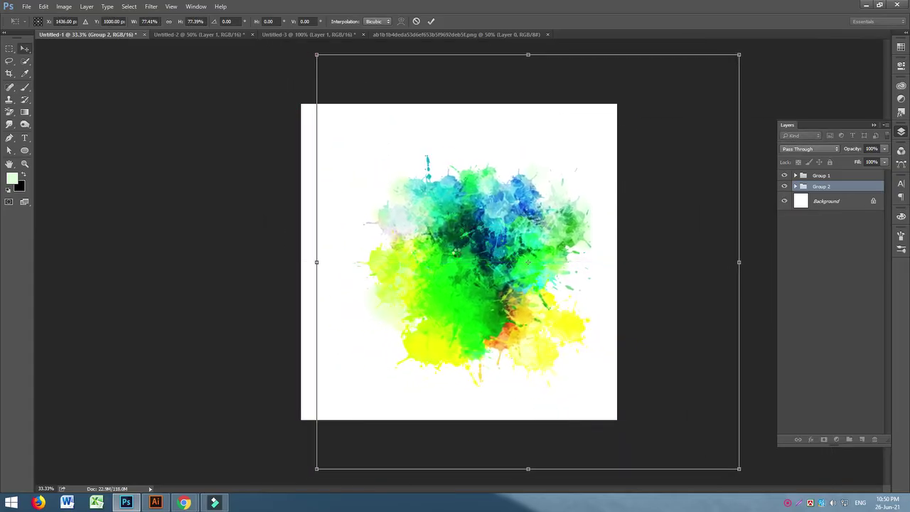
key(Return)
drag(515, 239, 507, 235)
click(29, 8)
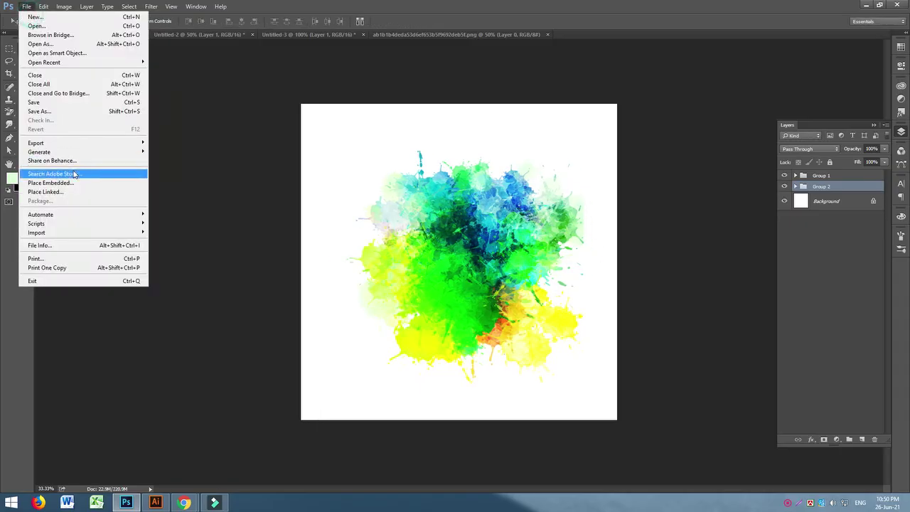
click(73, 186)
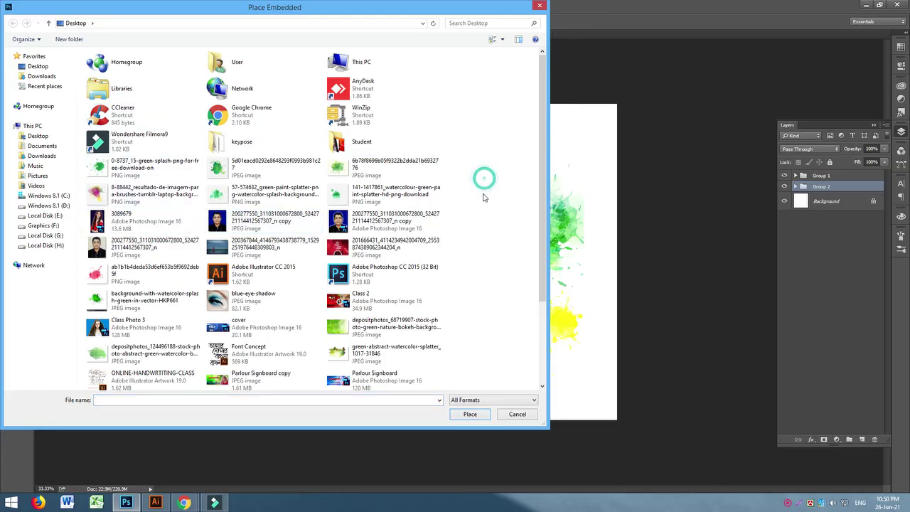
scroll(469, 206, down, 3)
click(98, 305)
click(469, 415)
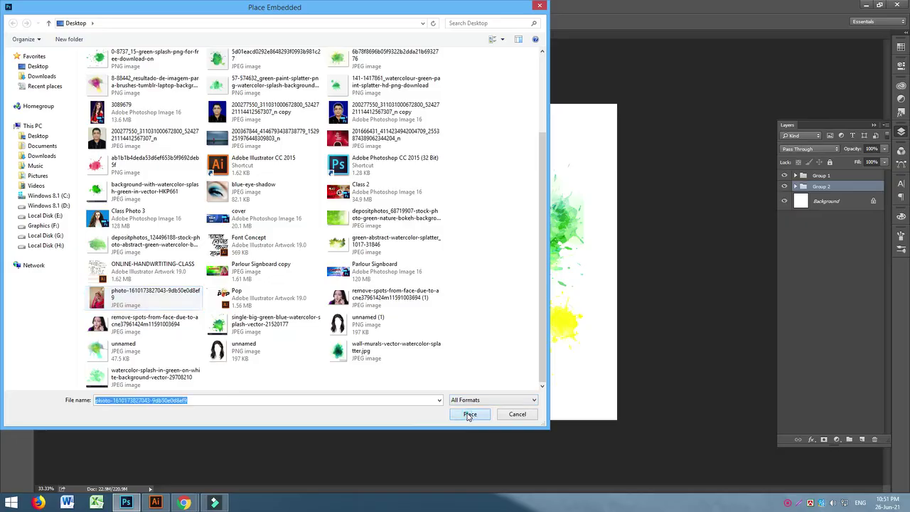
drag(538, 380, 645, 506)
drag(562, 450, 510, 369)
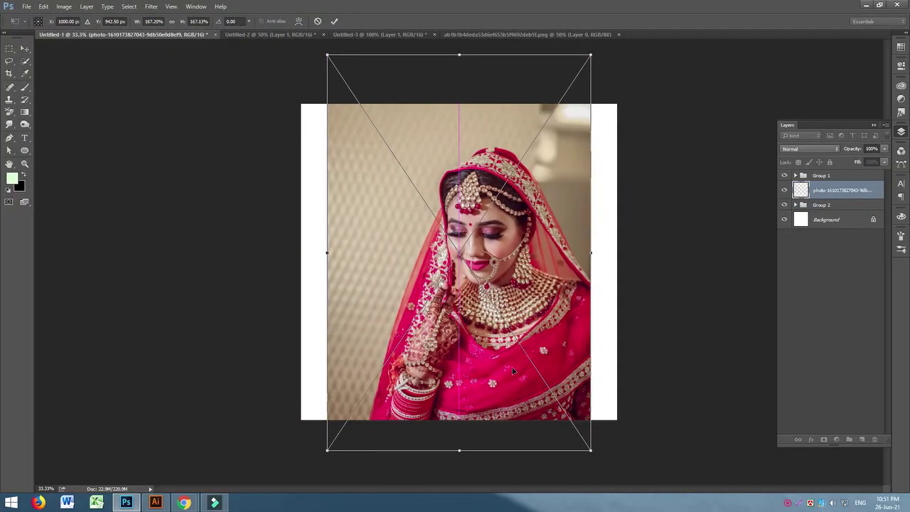
key(Return)
Clip the bride photo to Group 2 with a clipping mask and shift it slightly down within the splash.
right_click(831, 193)
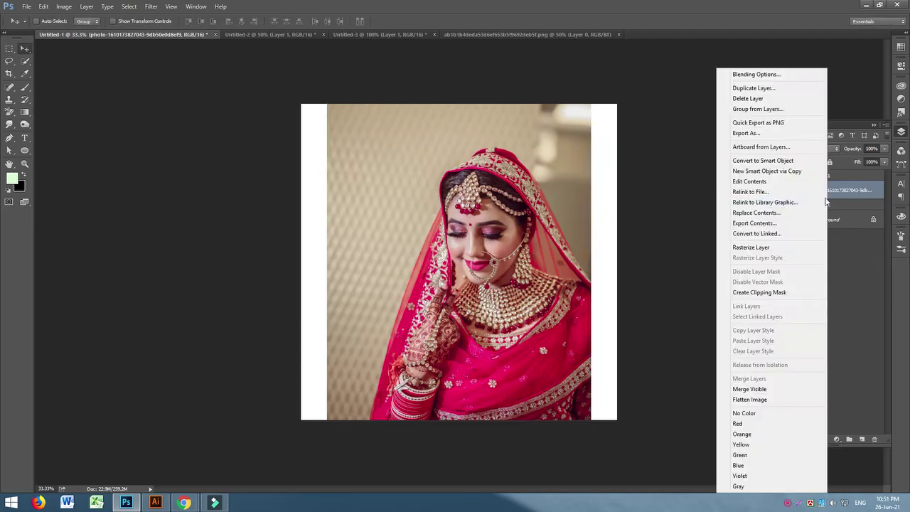
click(764, 293)
mouse_move(510, 299)
mouse_down()
mouse_move(465, 316)
mouse_move(474, 386)
mouse_move(459, 324)
mouse_move(427, 284)
mouse_move(523, 291)
mouse_move(515, 307)
mouse_move(465, 309)
mouse_move(551, 302)
mouse_move(510, 309)
mouse_move(540, 315)
mouse_move(517, 310)
mouse_up()
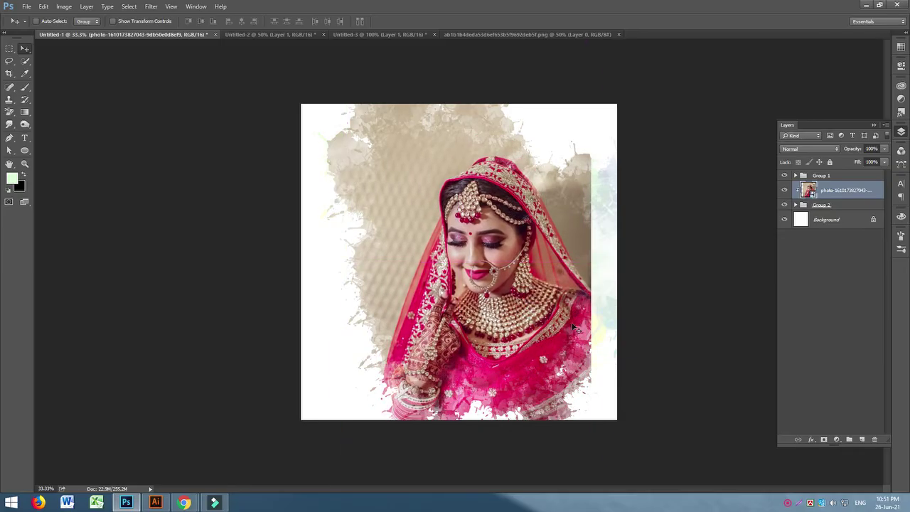
Expand Group 2 and hide Layer 8 copy 4, Layer 8 copy 3 and Layer 8 copy 2.
click(796, 205)
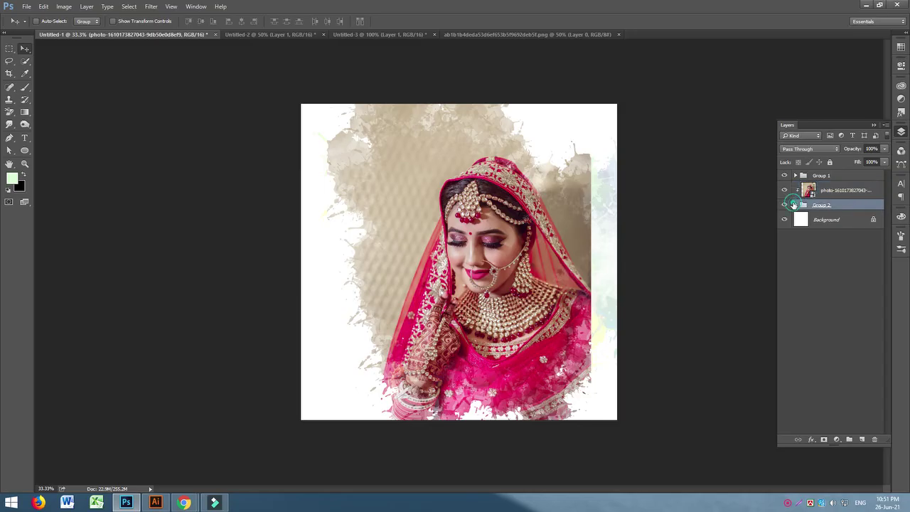
click(795, 205)
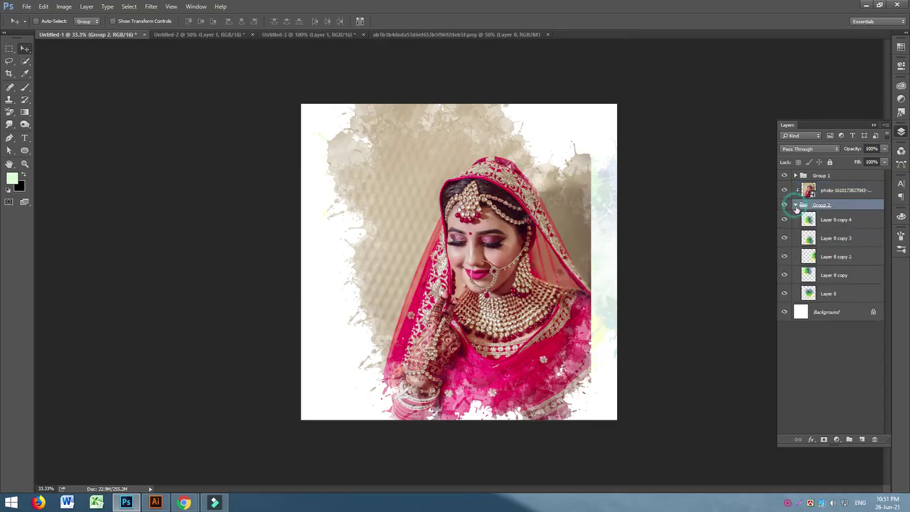
click(784, 220)
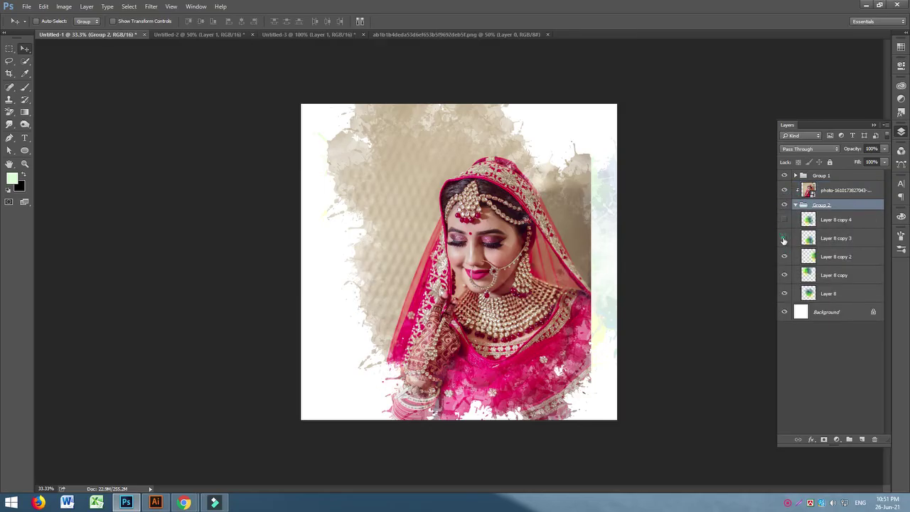
click(784, 238)
click(783, 258)
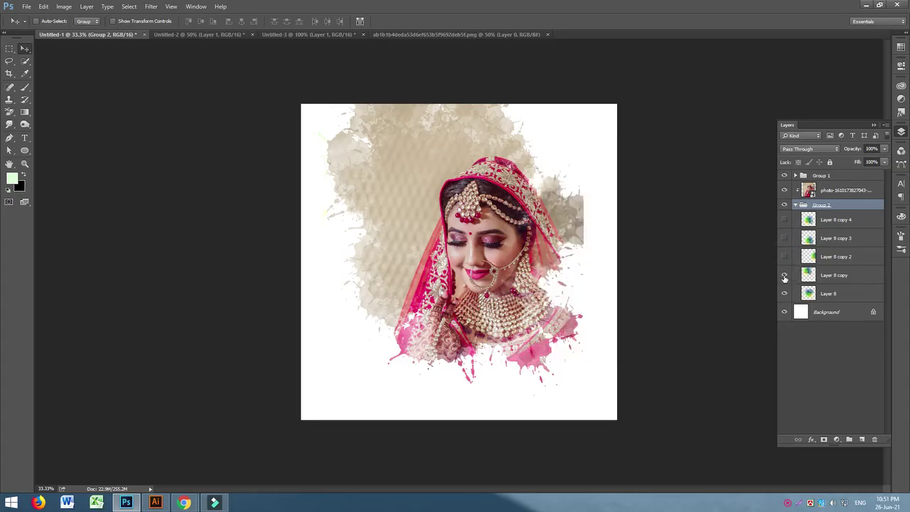
Toggle Layer 8 copy off and on, then move that splash lower on the canvas.
click(784, 276)
click(783, 276)
drag(432, 139, 377, 190)
click(847, 275)
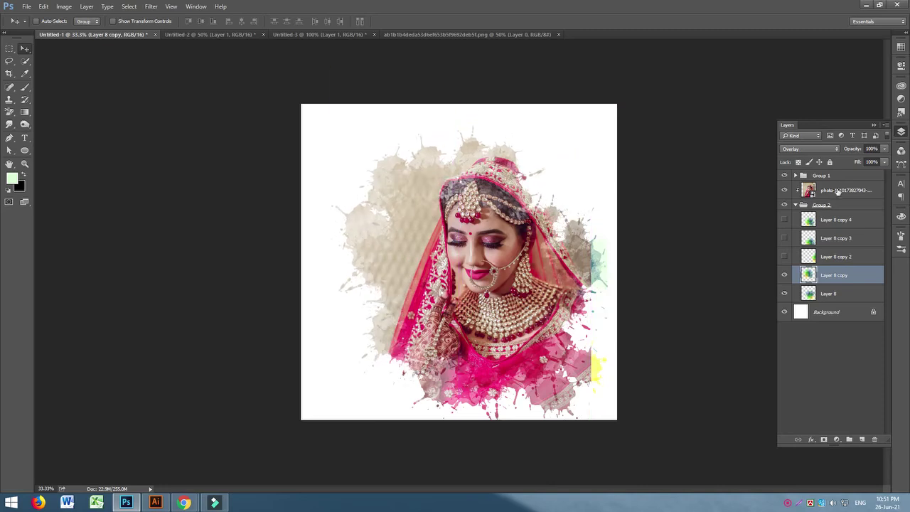
Enlarge the clipped bride photo to about 198% and reposition it so her face sits within the splash.
click(842, 190)
drag(496, 278, 518, 286)
key(ctrl+t)
drag(343, 72, 294, 41)
drag(497, 284, 548, 250)
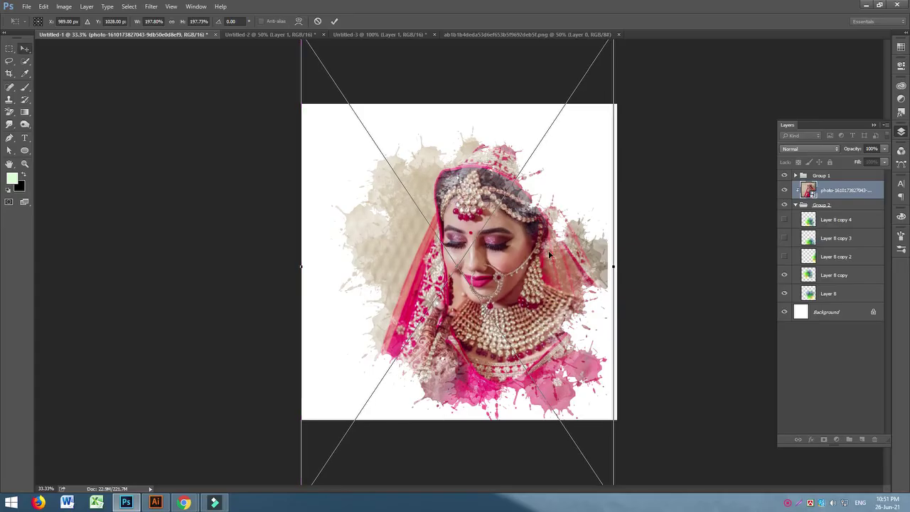
key(Return)
Reposition the Layer 8 copy and Layer 8 splashes slightly to the right around the bride.
click(834, 276)
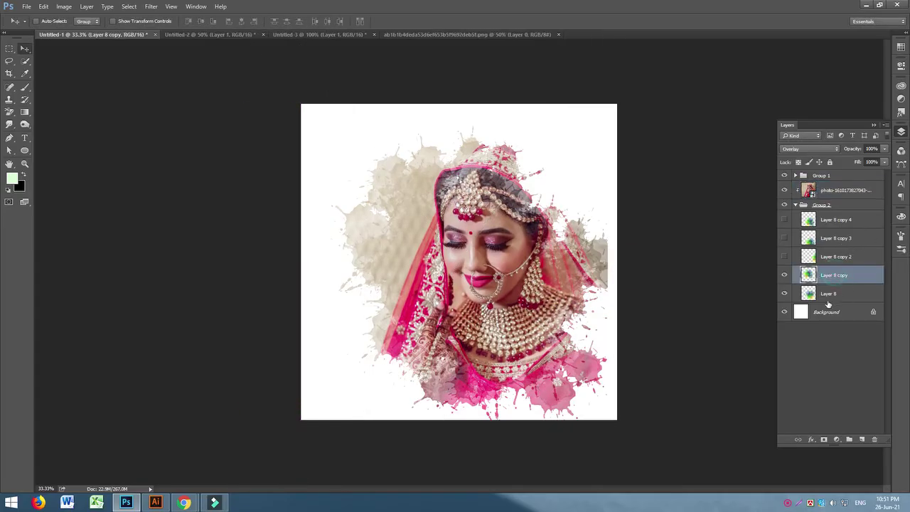
drag(542, 272, 599, 291)
click(837, 297)
mouse_move(600, 292)
mouse_down()
mouse_move(606, 301)
mouse_move(572, 302)
mouse_move(583, 295)
mouse_up()
Move the clipped bride photo slightly down and to the right within the splashes.
click(839, 275)
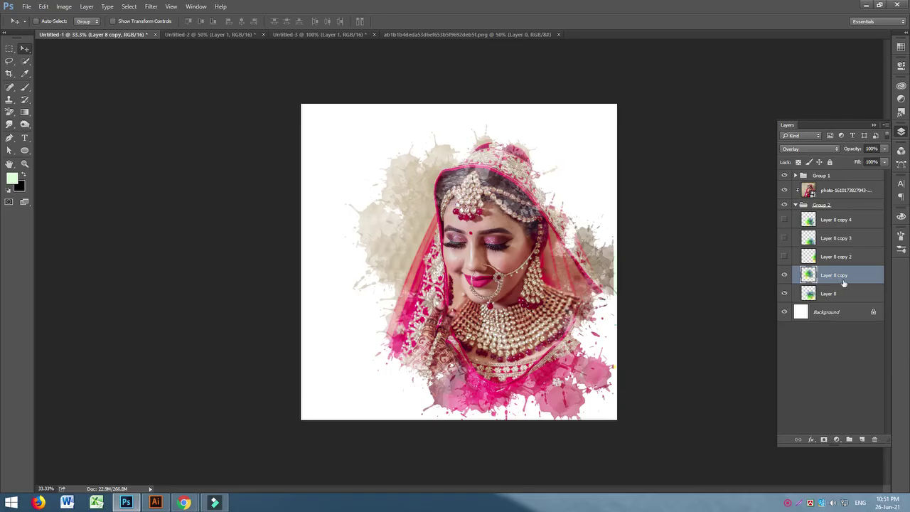
click(837, 190)
drag(557, 279, 588, 296)
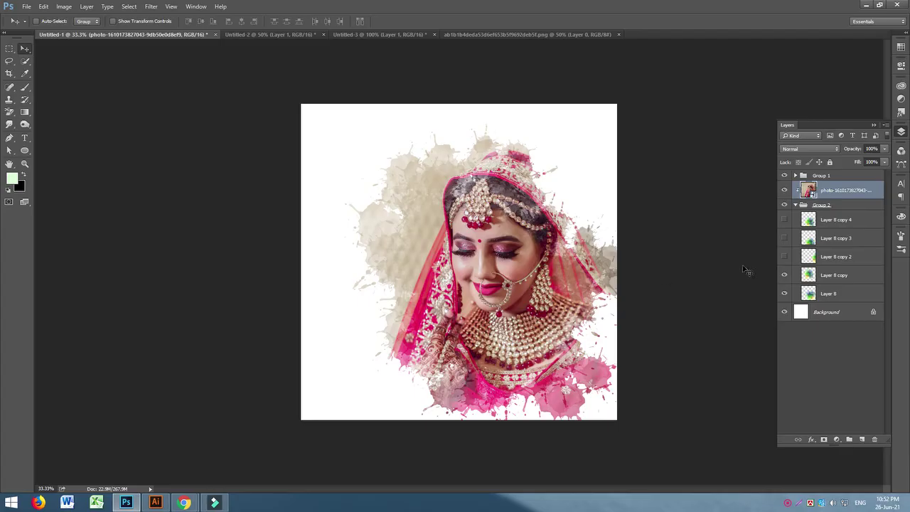
Add a Solid Color fill layer above Background using beige d3c3ac sampled from the photo's wall.
click(826, 311)
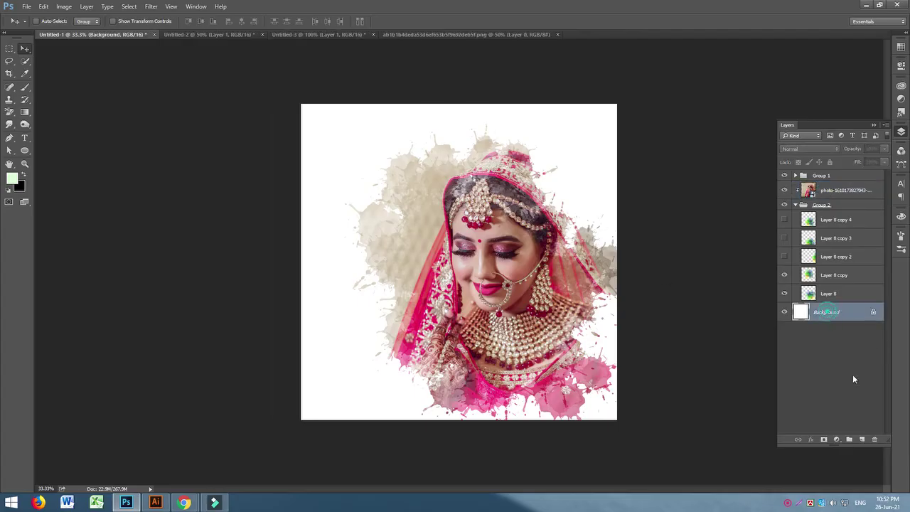
click(848, 440)
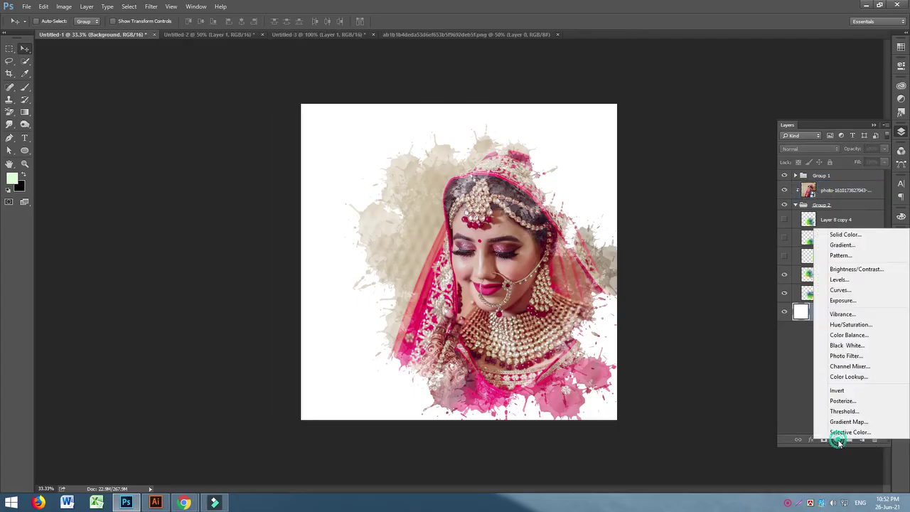
click(848, 236)
drag(470, 270, 414, 205)
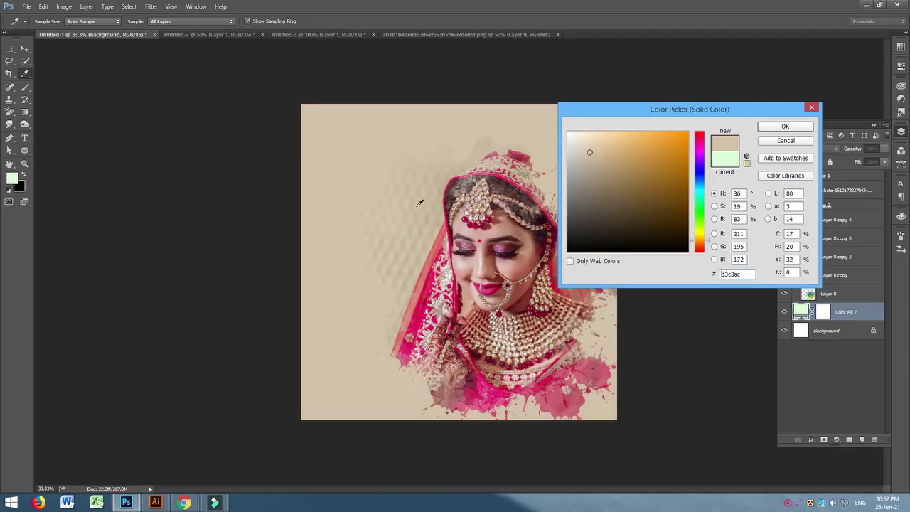
click(783, 127)
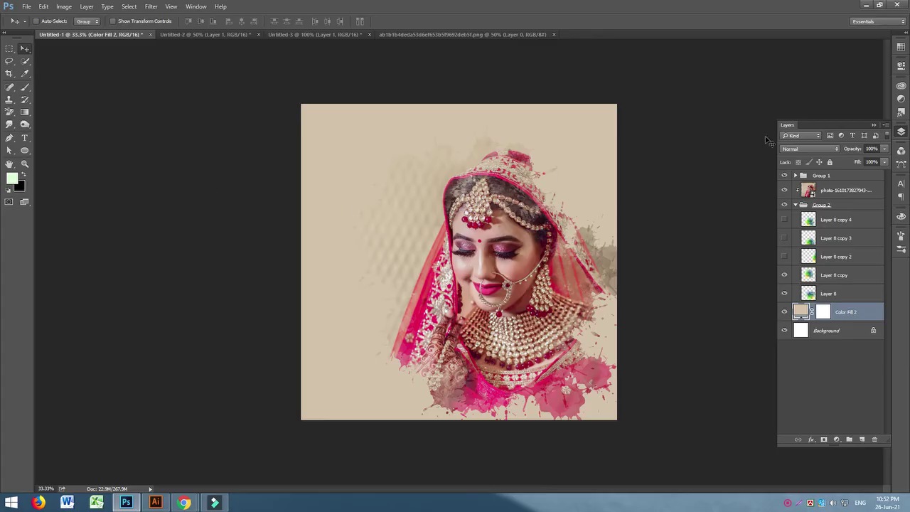
Toggle the bride photo's visibility and leave it hidden to expose the splash painting.
click(783, 191)
click(783, 191)
click(783, 190)
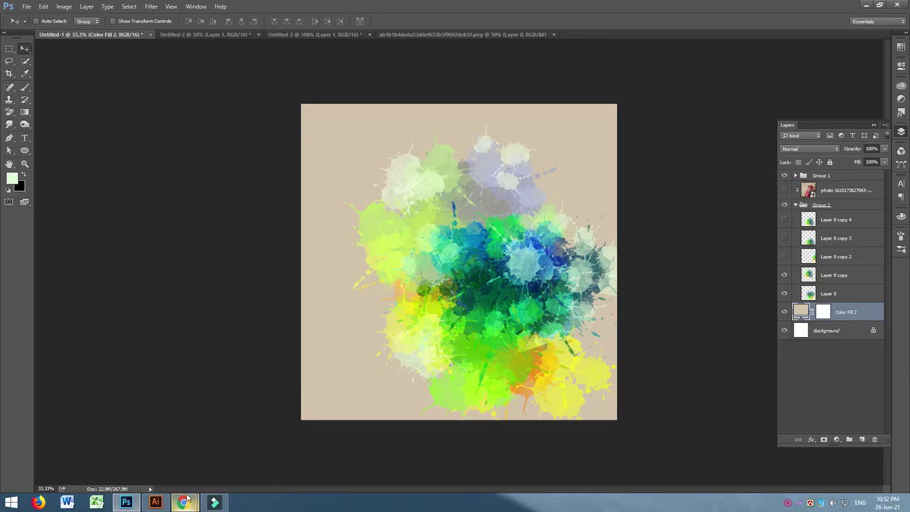
Choose the Brush tool and open its detailed brush settings.
mouse_move(183, 502)
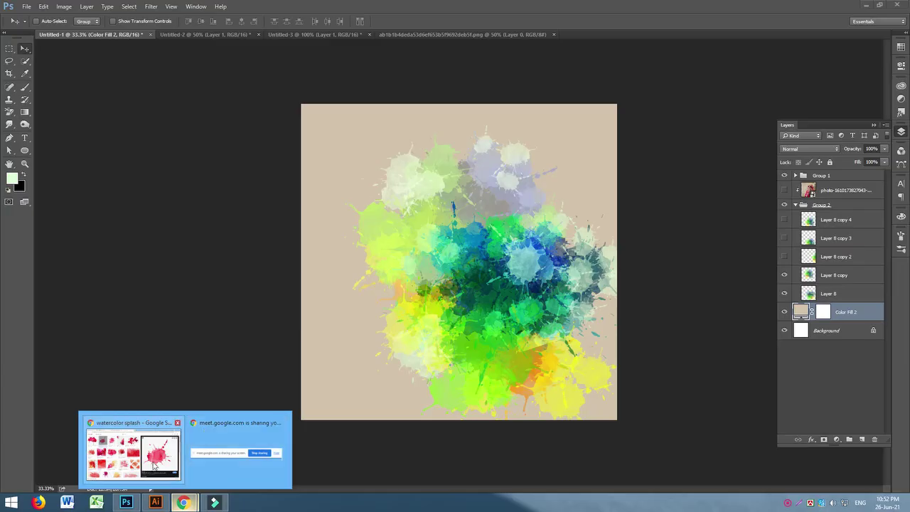
mouse_move(141, 464)
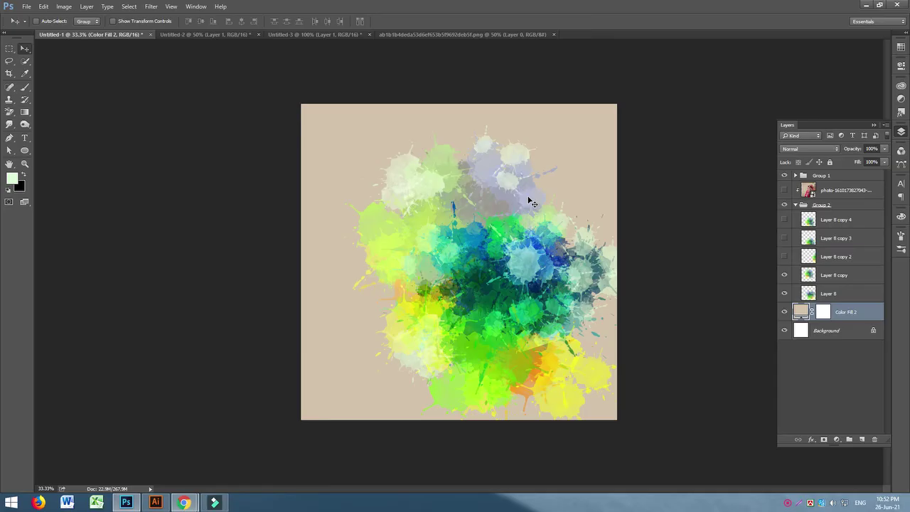
click(25, 87)
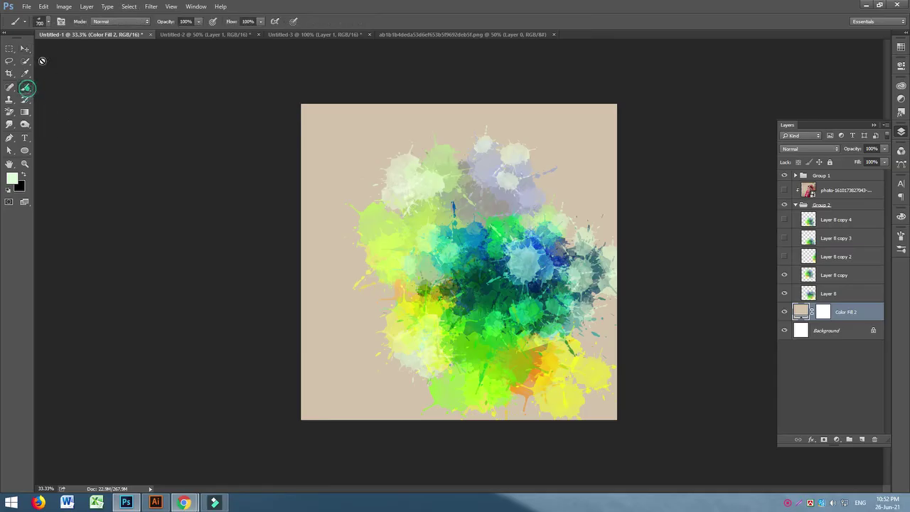
click(61, 21)
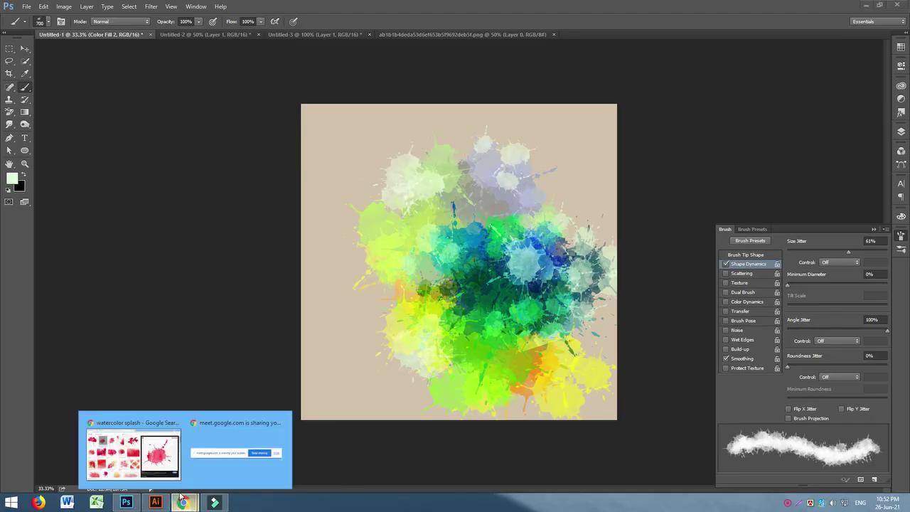
Switch to Chrome, return to the broader watercolor splash image results, and preview the multicolored Splash vector and a blue-purple splash.
mouse_move(168, 481)
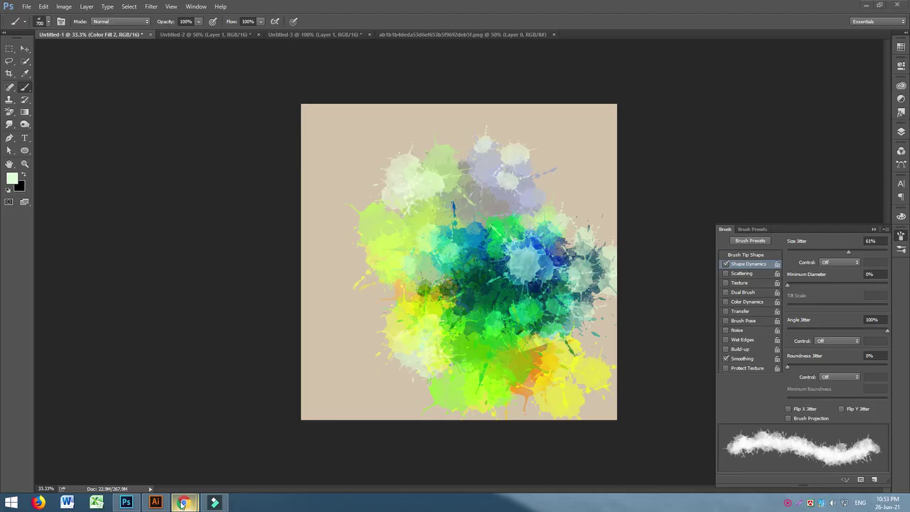
click(140, 460)
scroll(309, 300, up, 2)
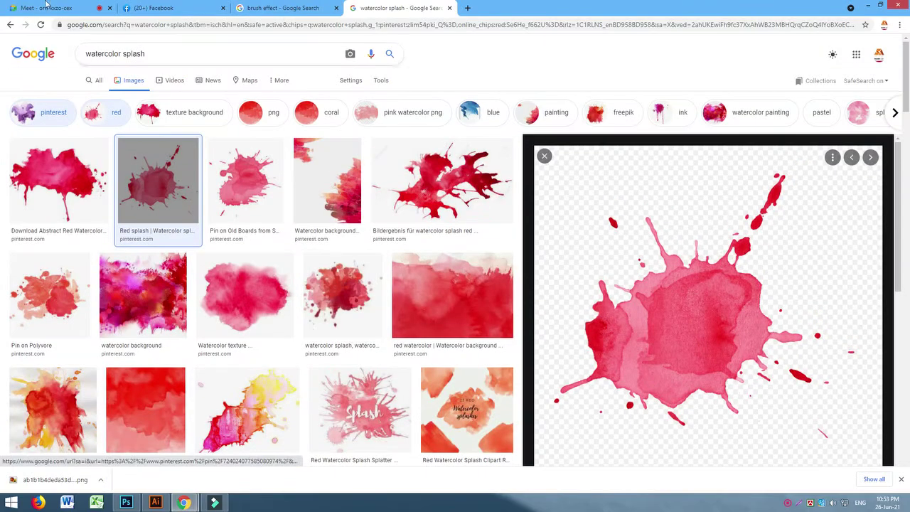
click(10, 25)
click(10, 26)
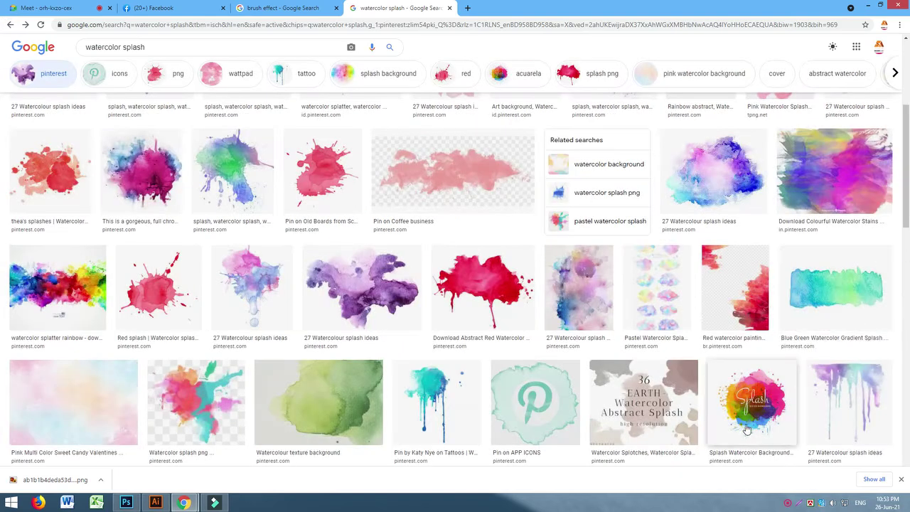
click(748, 425)
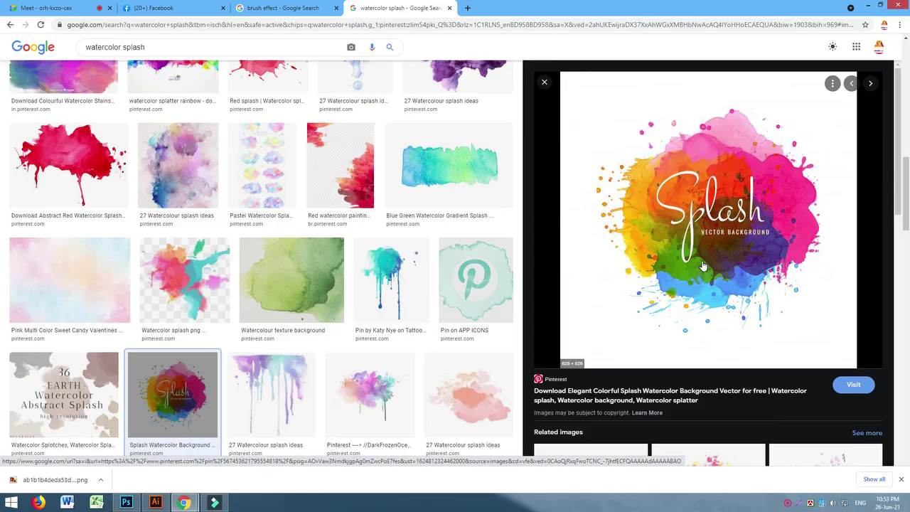
scroll(289, 286, up, 3)
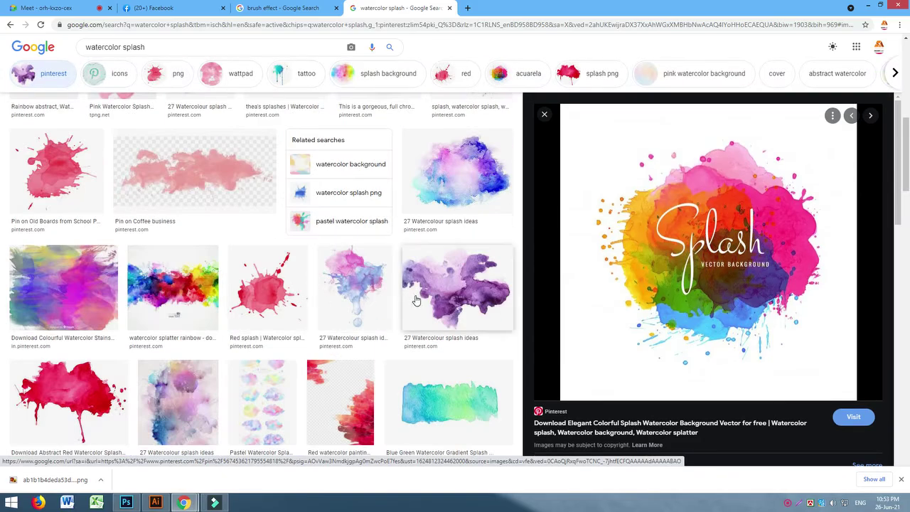
click(464, 164)
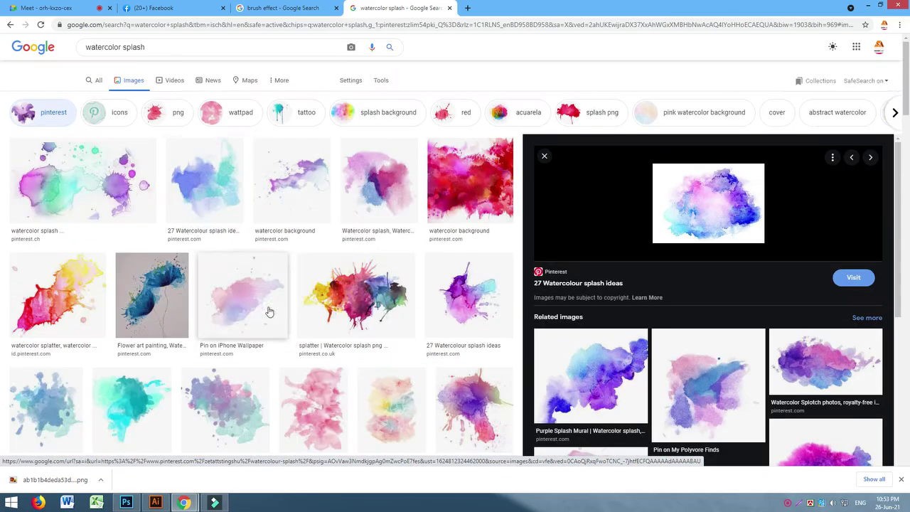
Return to the earlier colorful background image results and copy the White Smoke On Colorful Background picture.
click(12, 25)
click(12, 25)
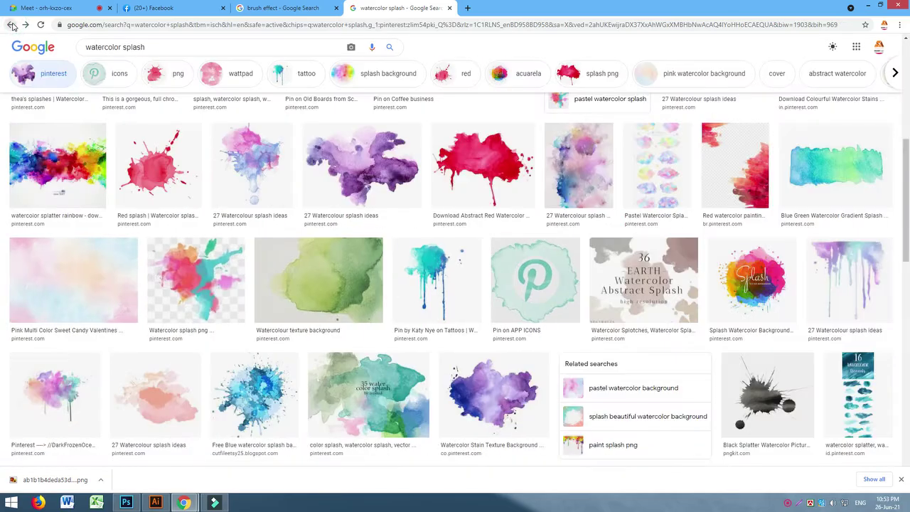
click(11, 24)
click(12, 25)
click(11, 24)
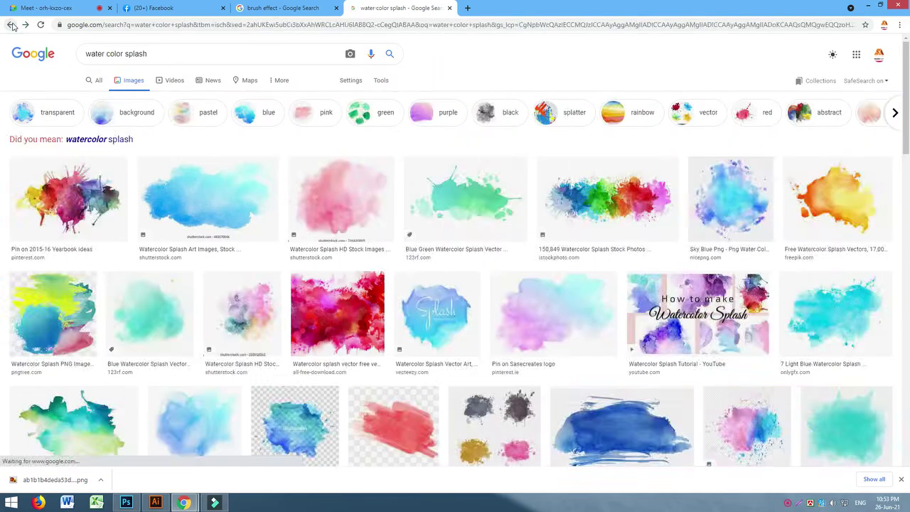
click(11, 25)
click(11, 25)
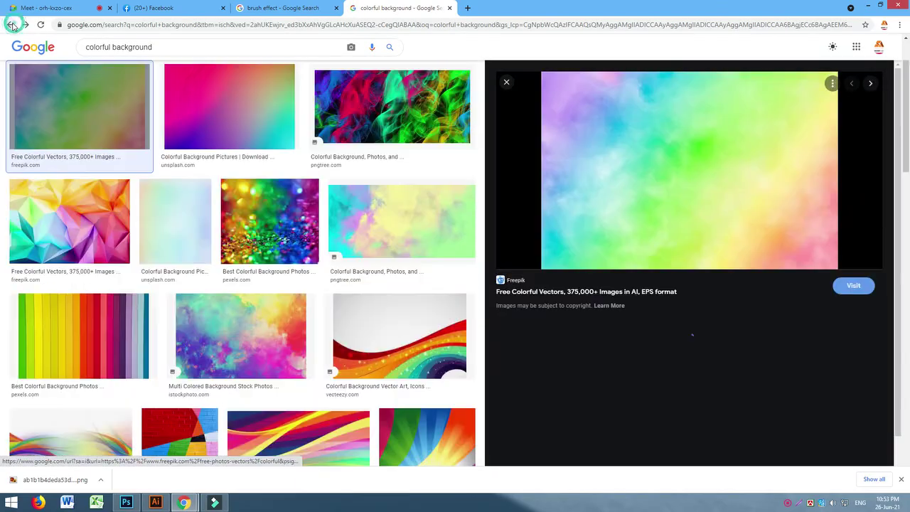
click(12, 25)
click(11, 25)
click(11, 25)
click(12, 25)
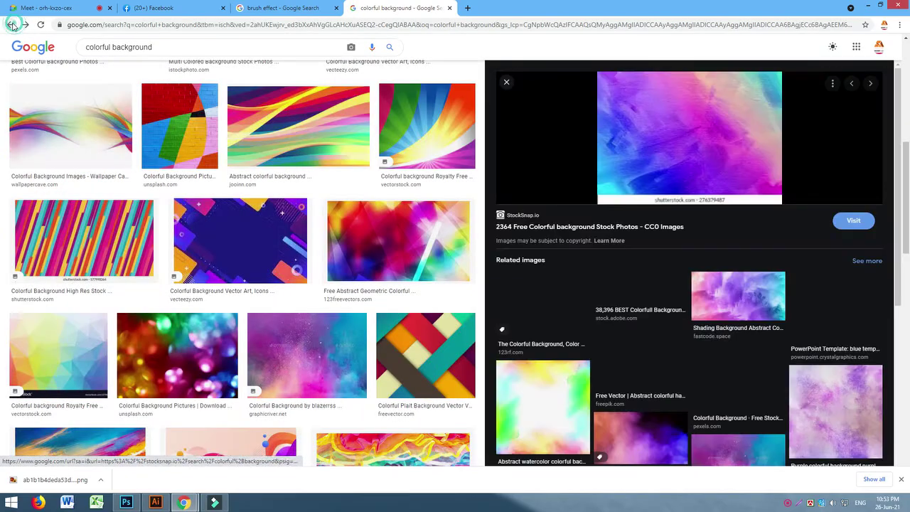
click(25, 26)
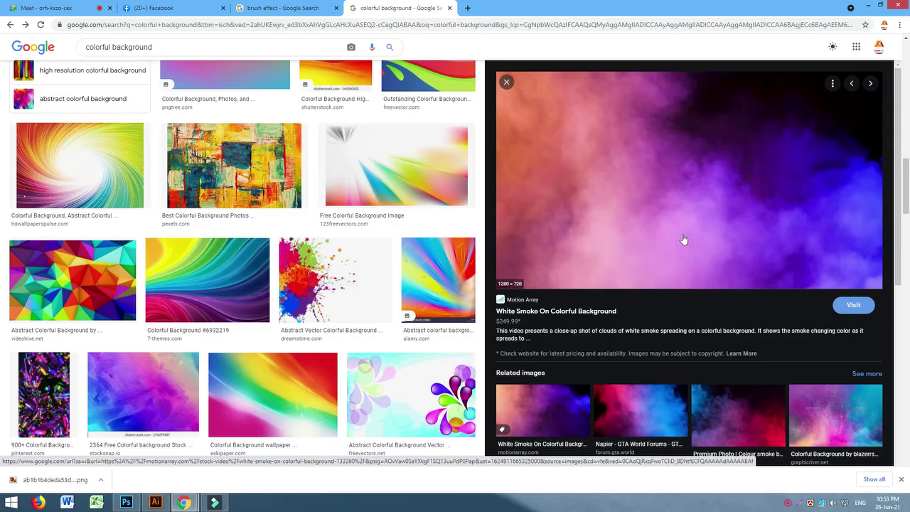
right_click(703, 176)
click(743, 285)
Switch to Photoshop, paste the copied smoke picture into a new 1280 × 720 pixel, 16-bit RGB document, and choose the Move tool.
click(126, 501)
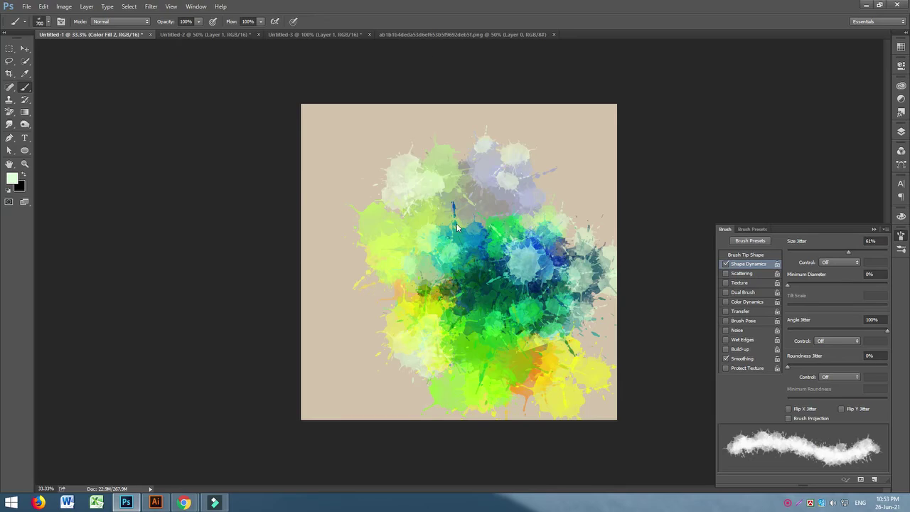
key(ctrl+n)
click(345, 171)
click(341, 185)
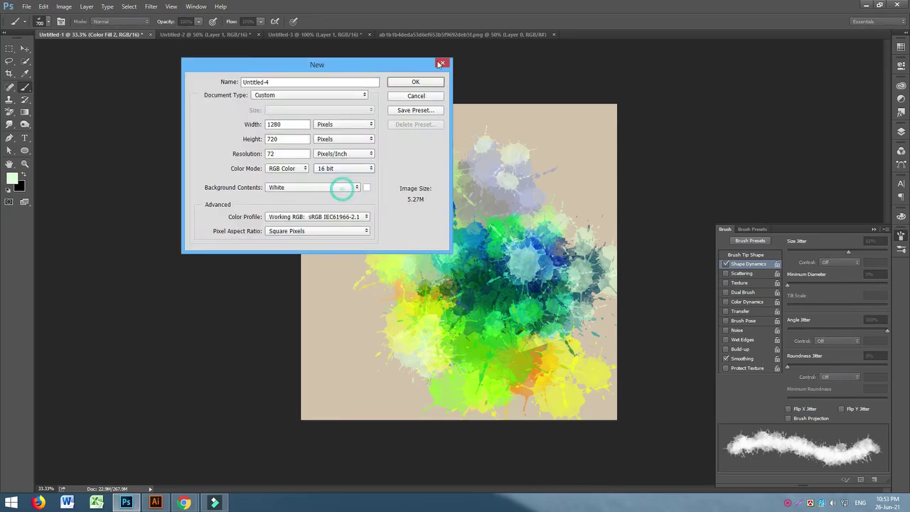
click(422, 82)
key(ctrl+v)
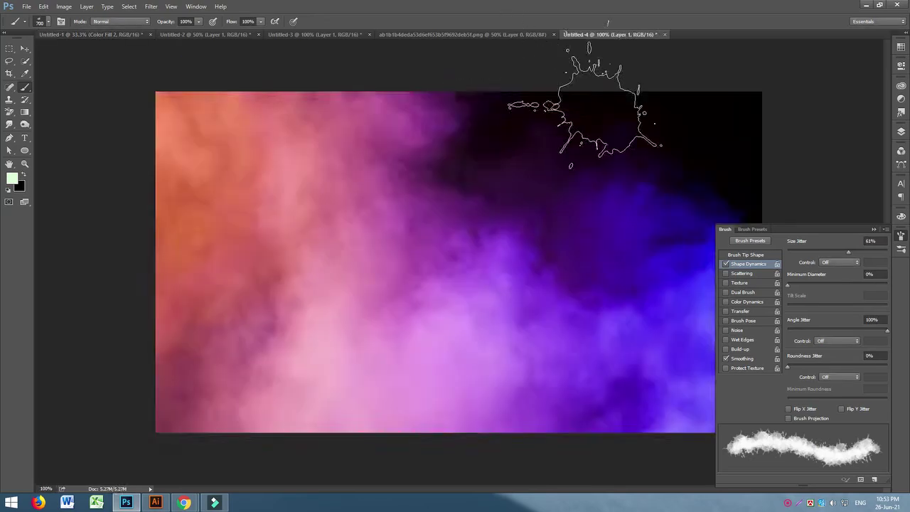
click(25, 49)
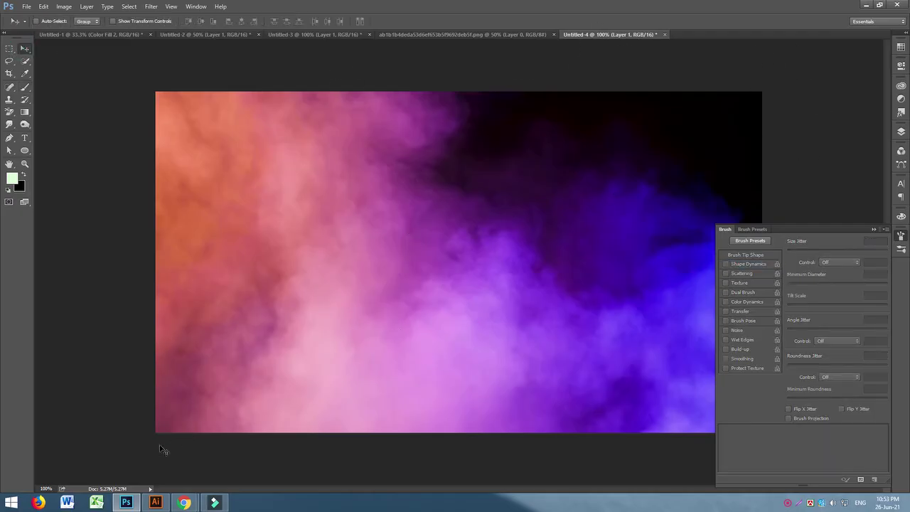
Switch to Chrome and move from the colorful background results forward to the water color splash image results.
click(185, 503)
click(136, 465)
scroll(316, 263, up, 5)
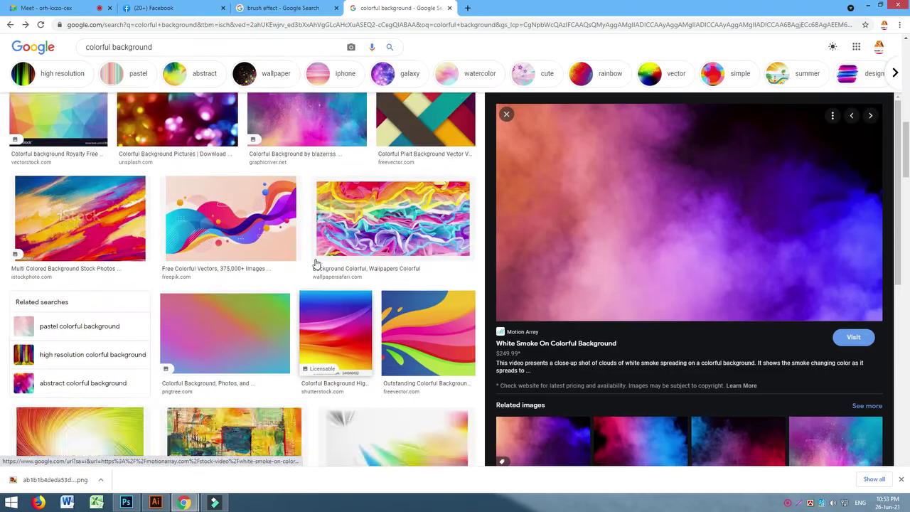
scroll(316, 264, up, 10)
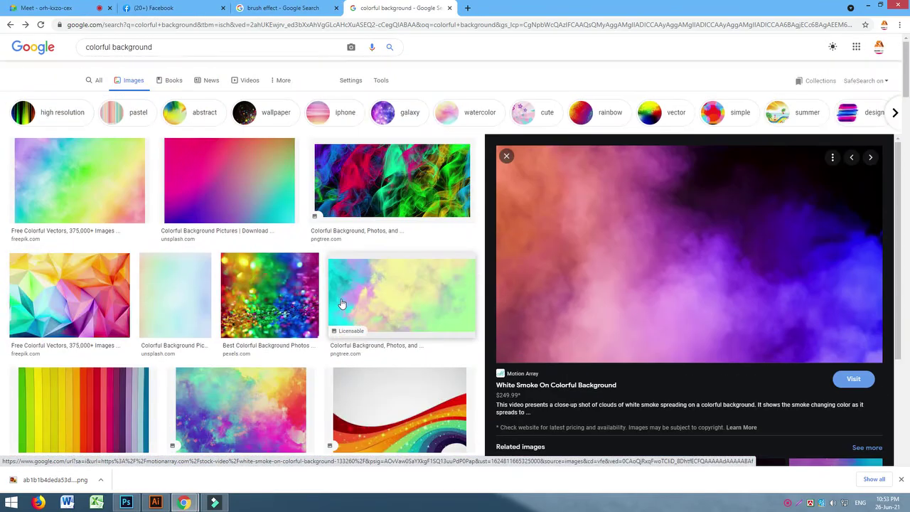
click(25, 26)
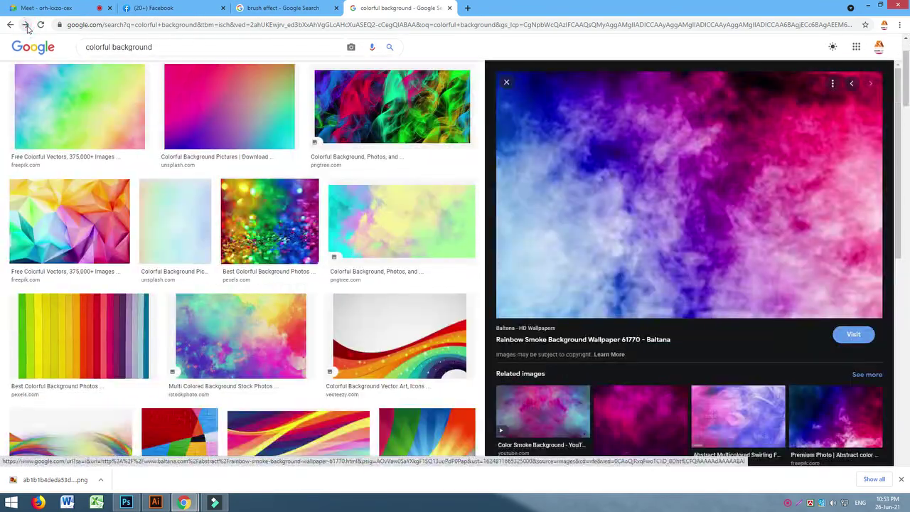
click(25, 26)
click(25, 26)
click(26, 25)
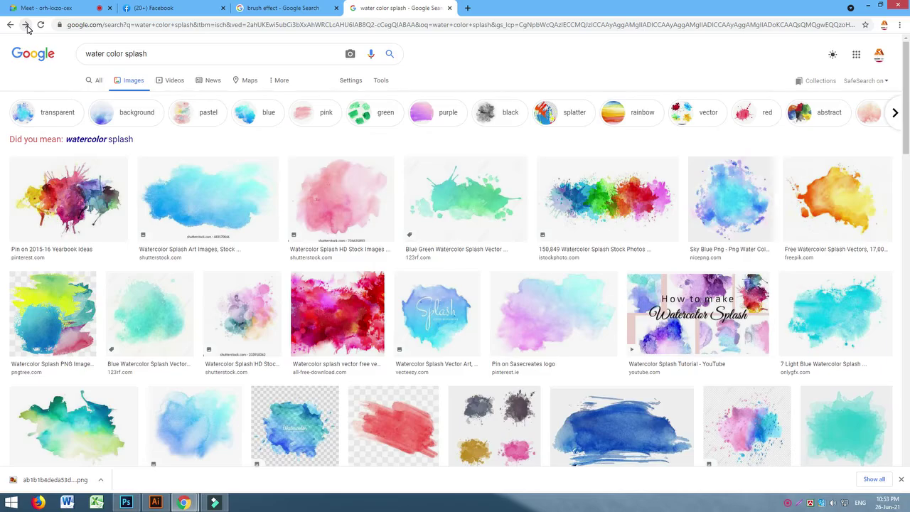
Look through the water color splash images and narrow the results to black ones.
scroll(782, 383, down, 4)
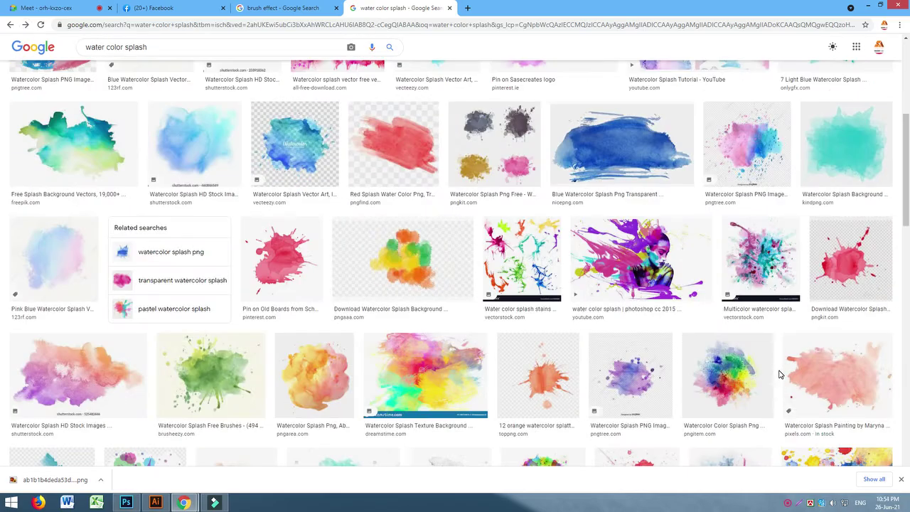
scroll(779, 374, up, 5)
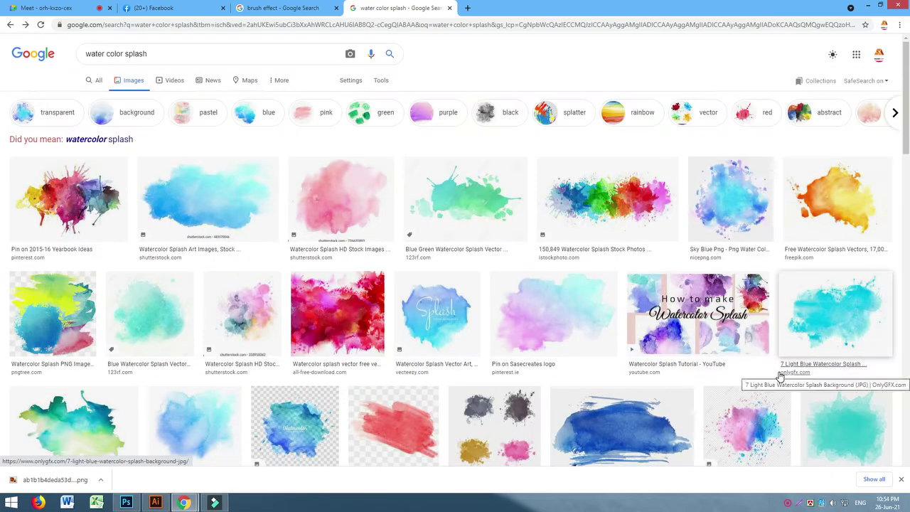
click(495, 118)
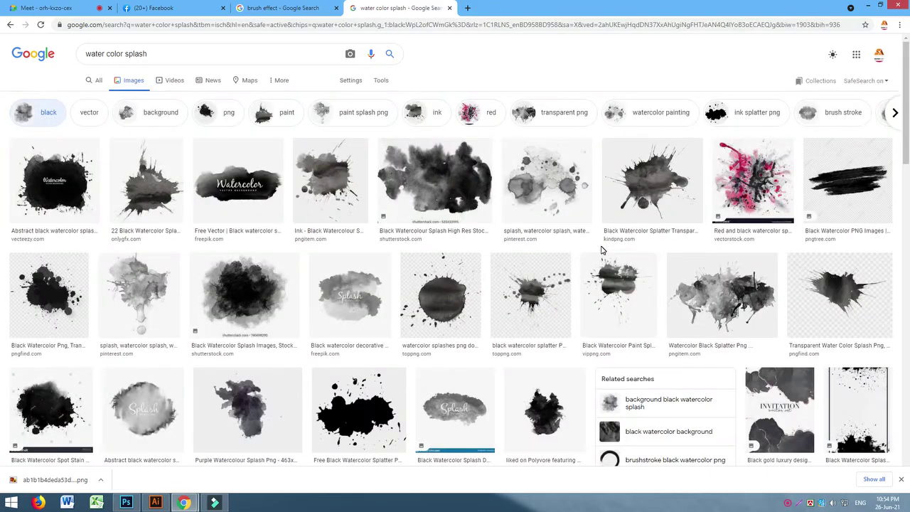
click(126, 503)
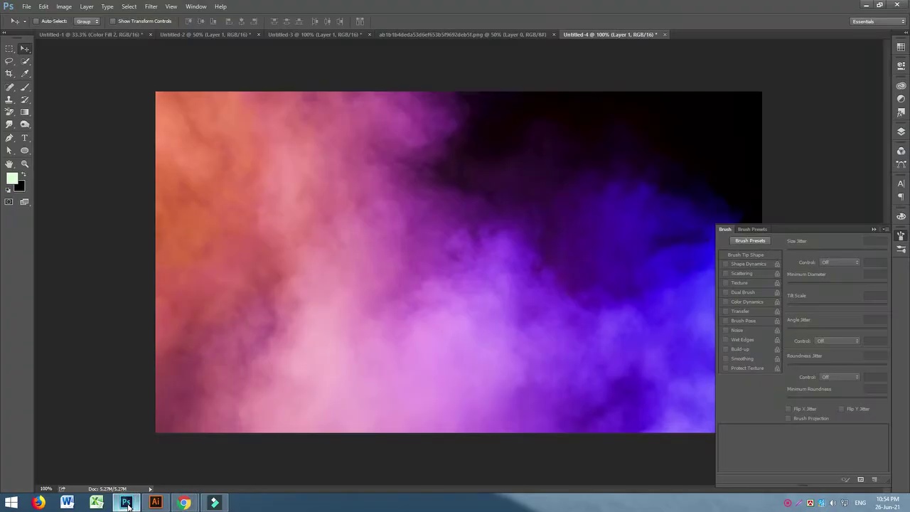
click(127, 503)
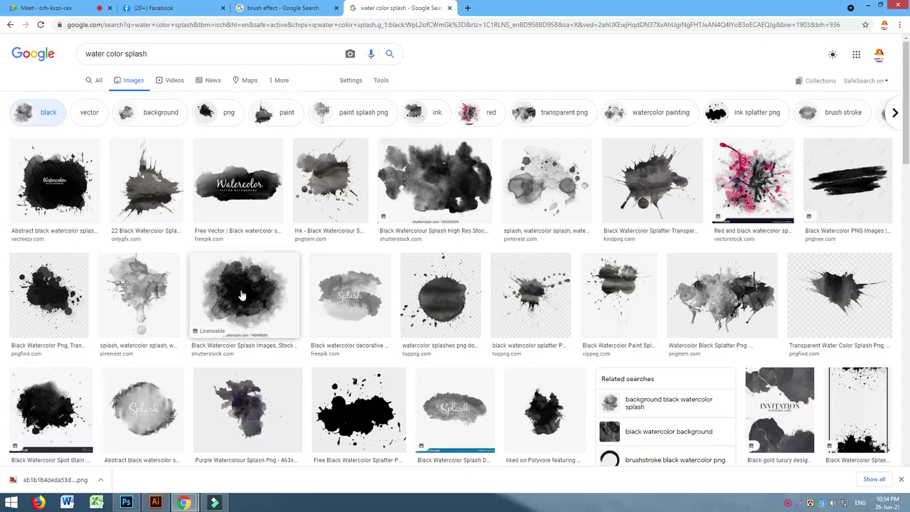
Browse the black splash results and preview the Shutterstock black splash and the related grey Pinterest watercolor image.
scroll(483, 417, down, 4)
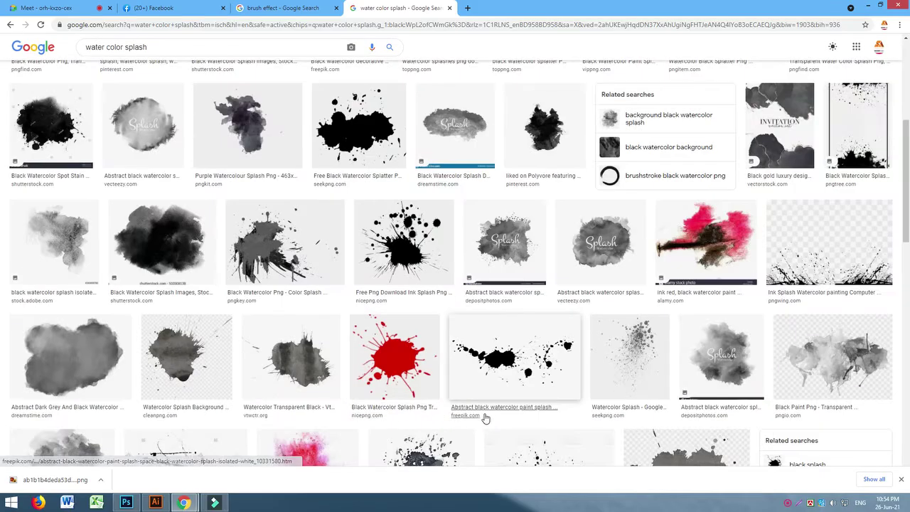
scroll(488, 420, up, 1)
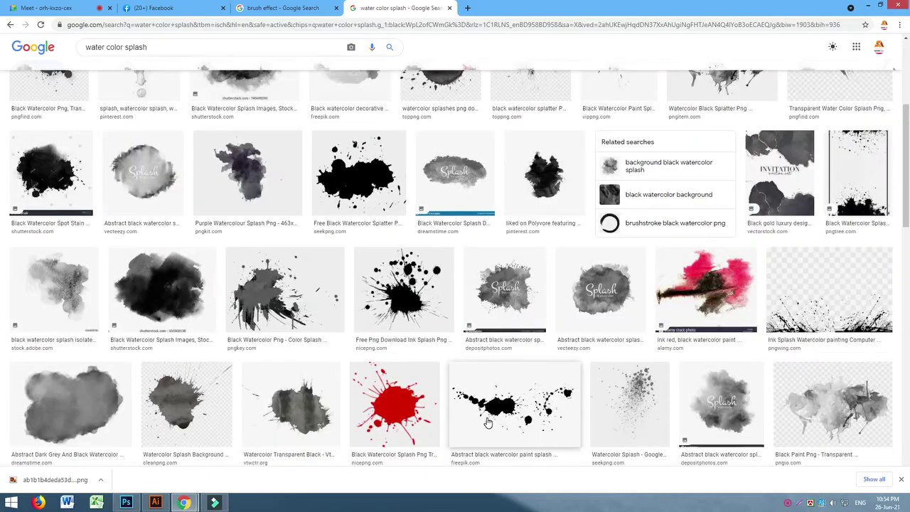
scroll(426, 370, up, 3)
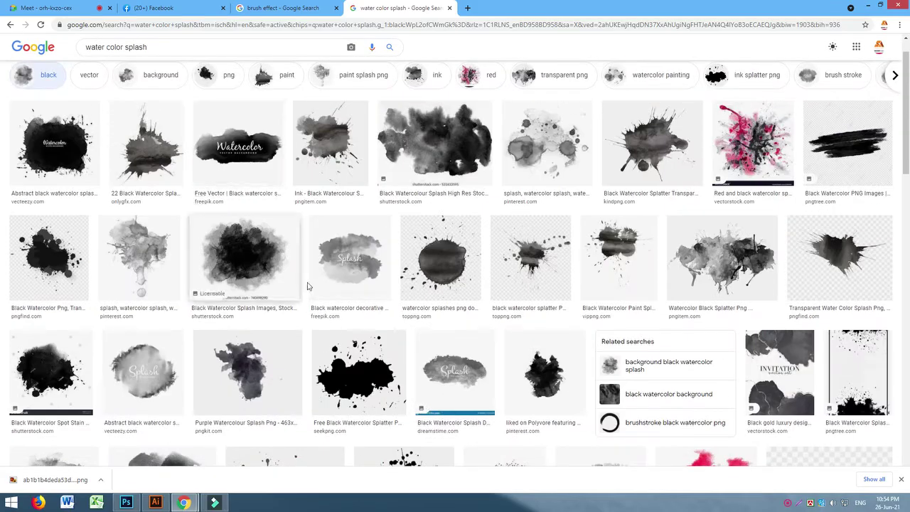
scroll(311, 286, up, 1)
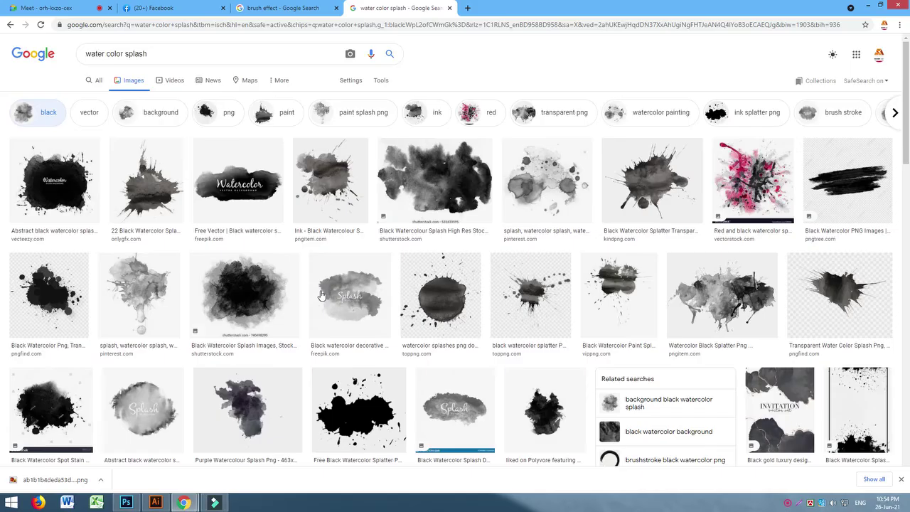
click(264, 291)
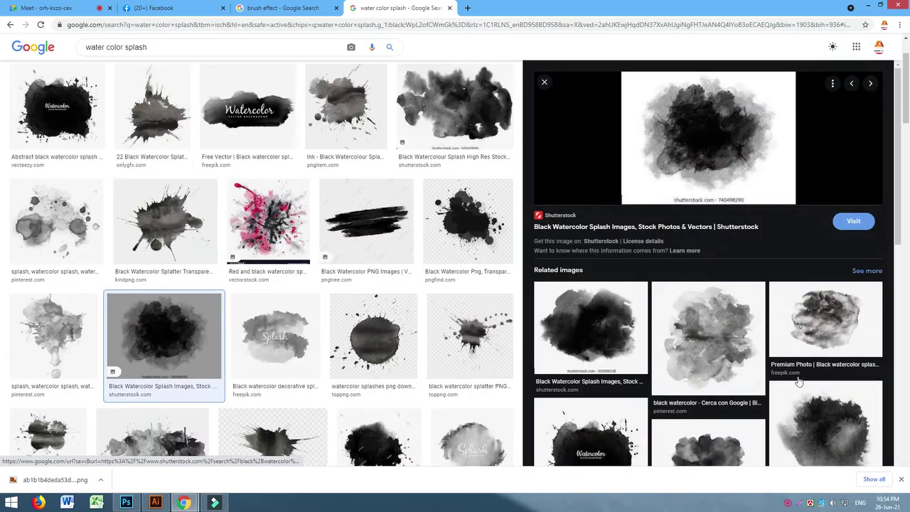
click(703, 352)
scroll(469, 334, up, 2)
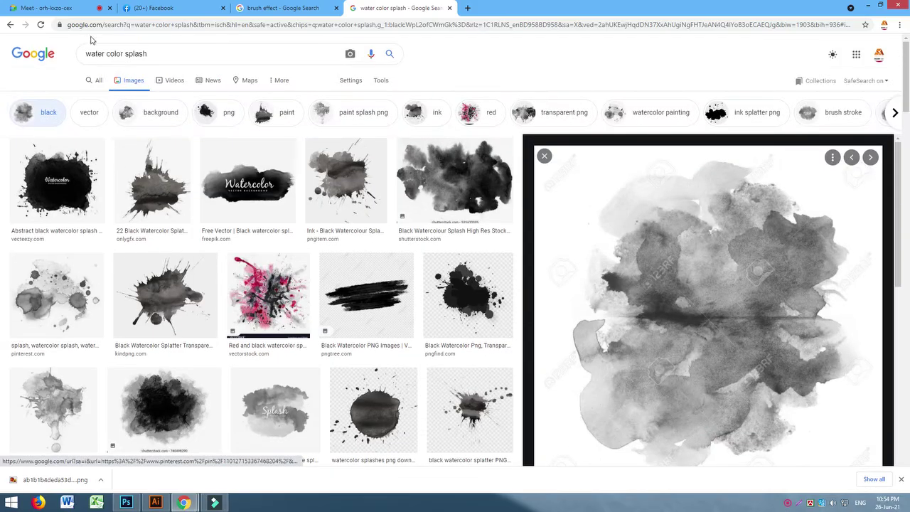
Search Google Images for cloude and switch to the corrected spelling, cloud.
triple_click(183, 54)
text(cl)
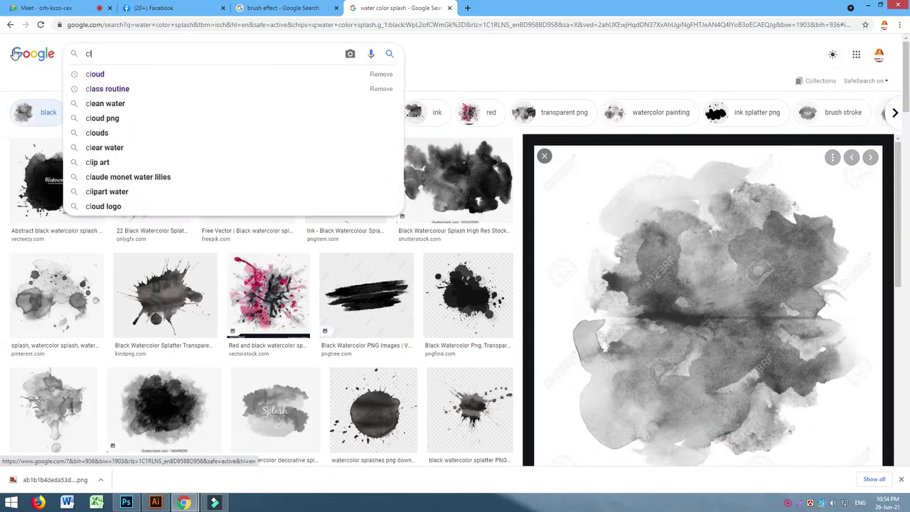
text(oude)
key(Return)
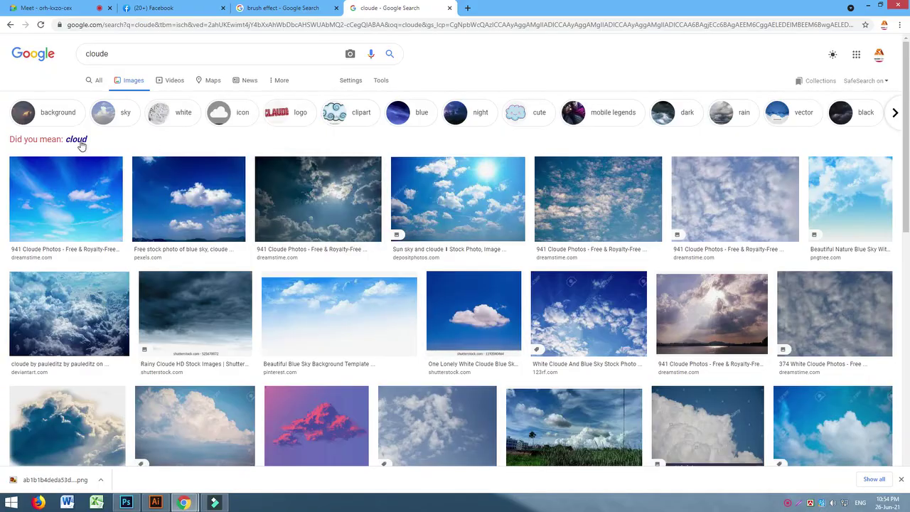
click(78, 141)
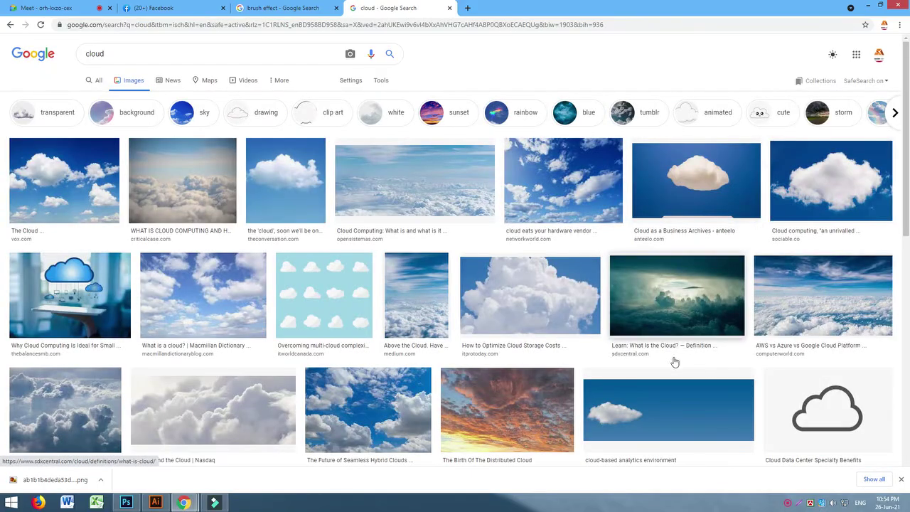
Find the Download Cloud Png Image HQ picture from FreePNGImg among the related clouds and save it as a PNG to the Desktop.
scroll(703, 262, down, 5)
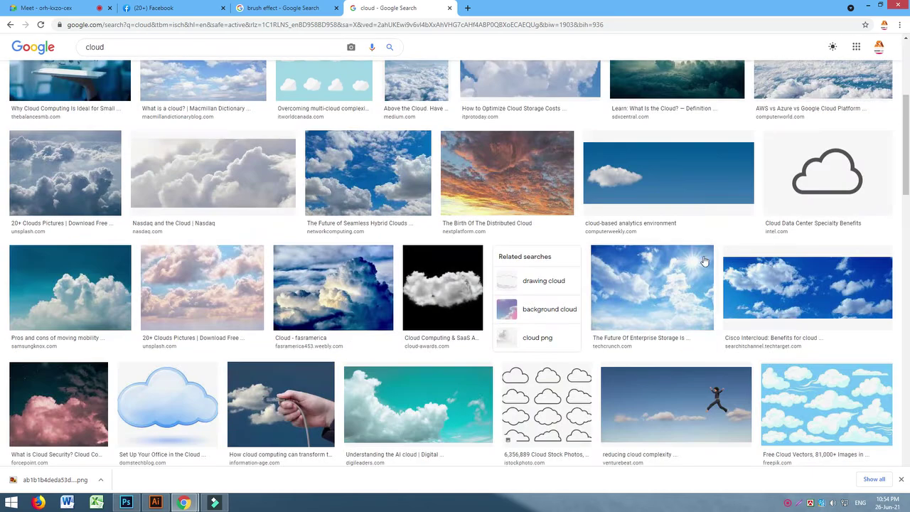
click(470, 291)
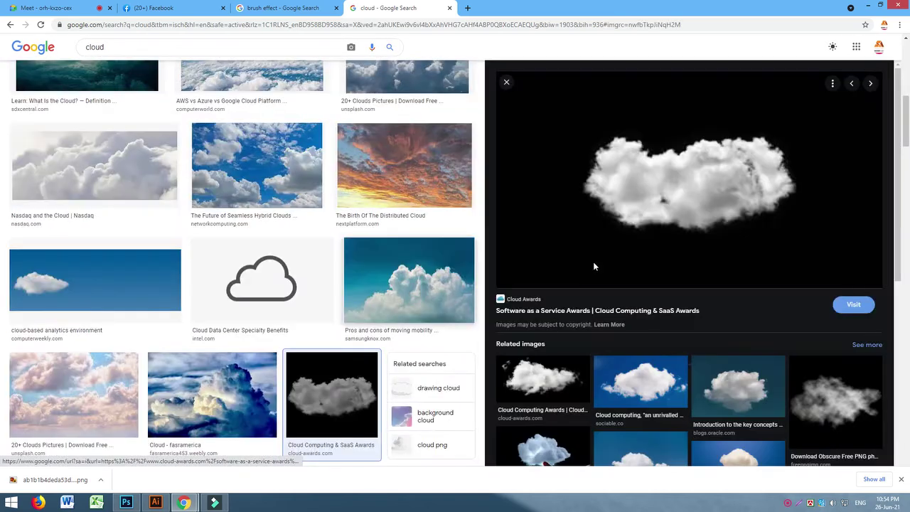
click(837, 402)
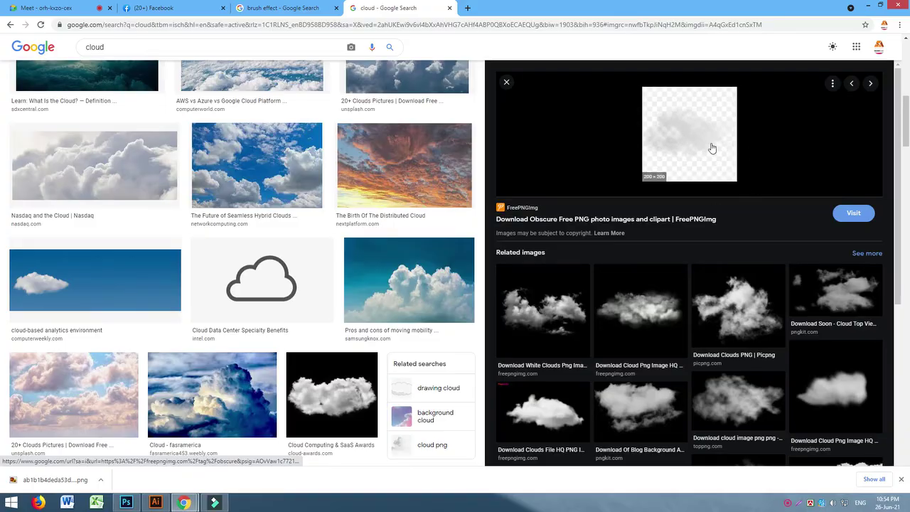
click(611, 344)
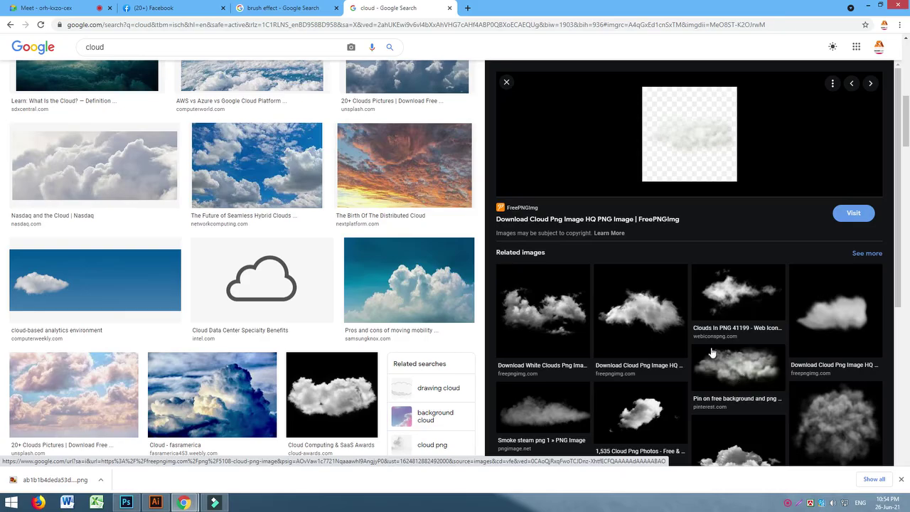
right_click(696, 125)
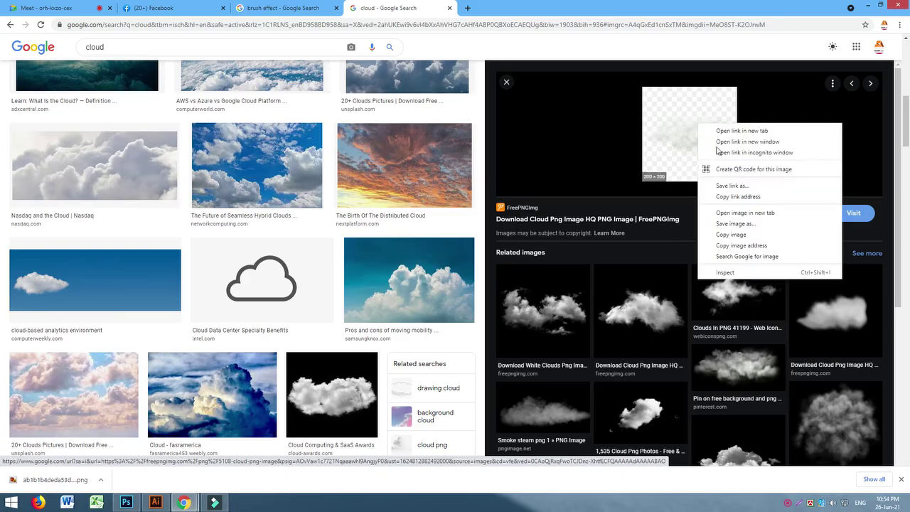
click(739, 223)
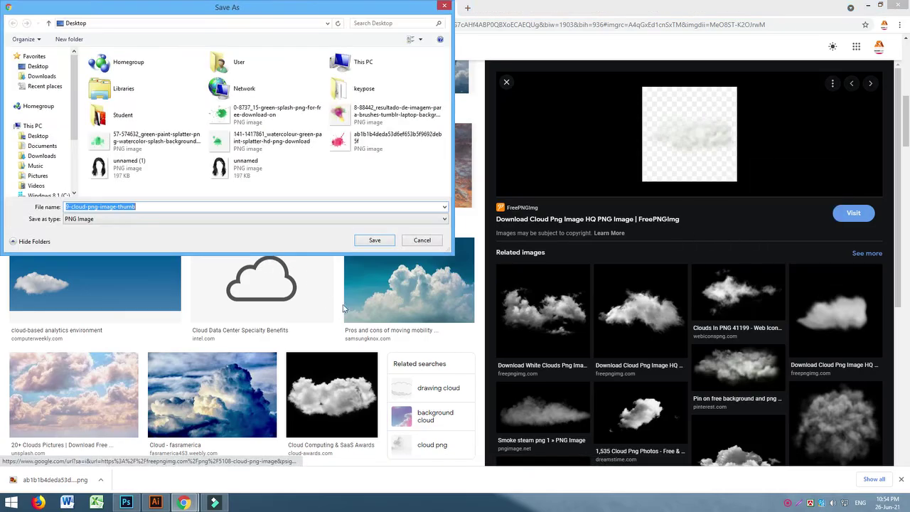
click(375, 240)
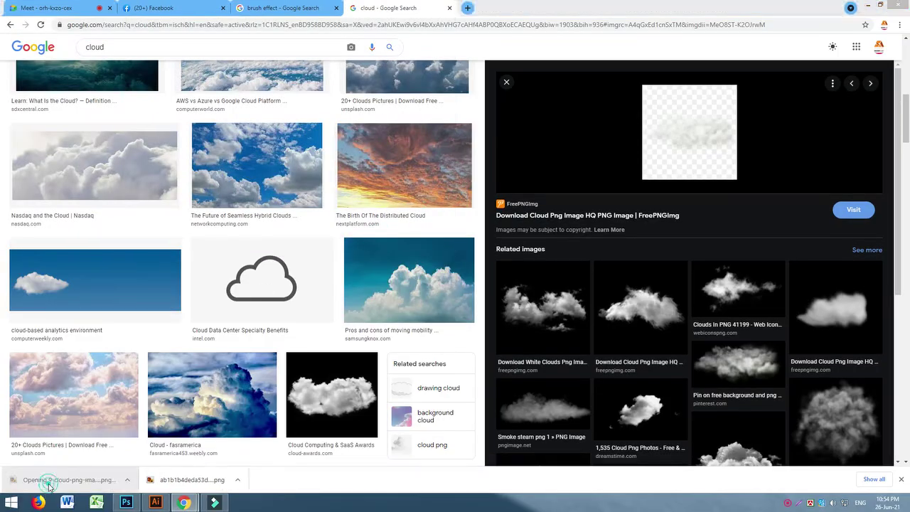
Open the downloaded 9-cloud-png-image-thumb file in Adobe Photoshop CC 2015.
click(21, 480)
right_click(475, 247)
mouse_move(529, 248)
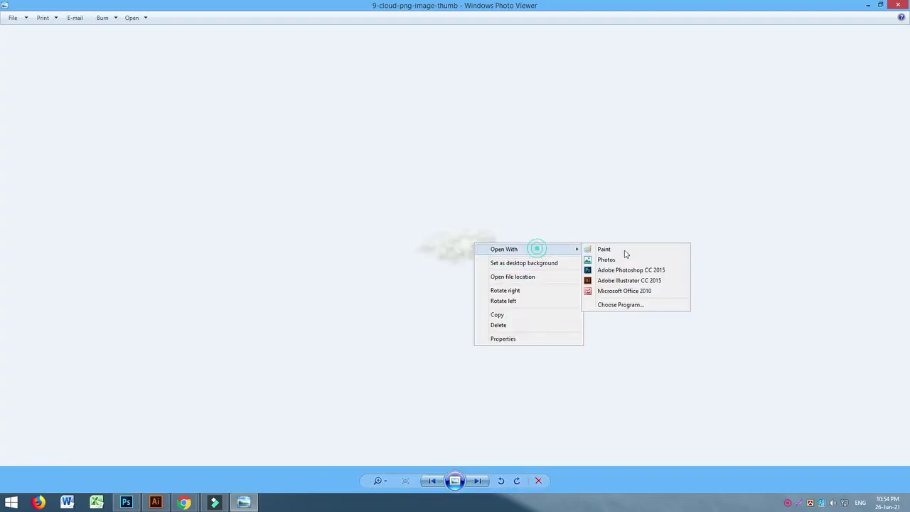
click(625, 267)
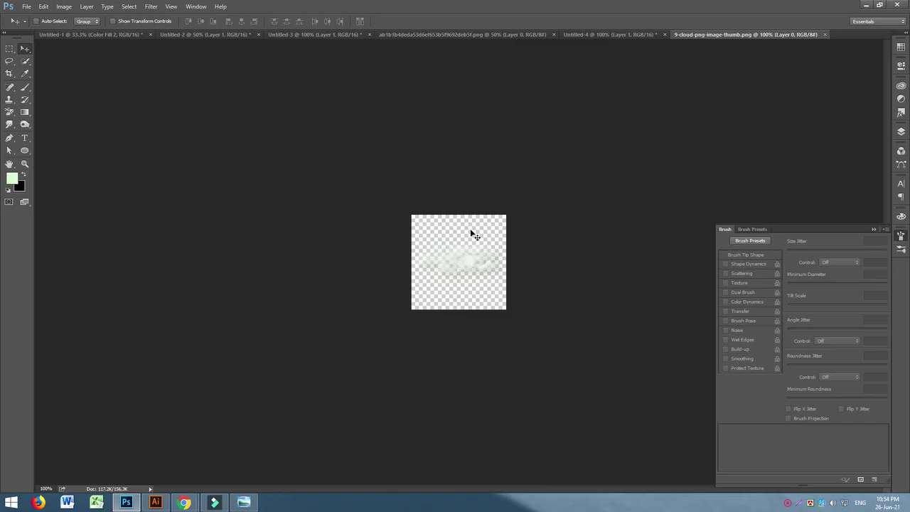
Add a new layer beneath the cloud layer and fill it with the black background color.
click(901, 133)
click(861, 441)
drag(843, 179, 845, 226)
key(alt+BackSpace)
key(ctrl+BackSpace)
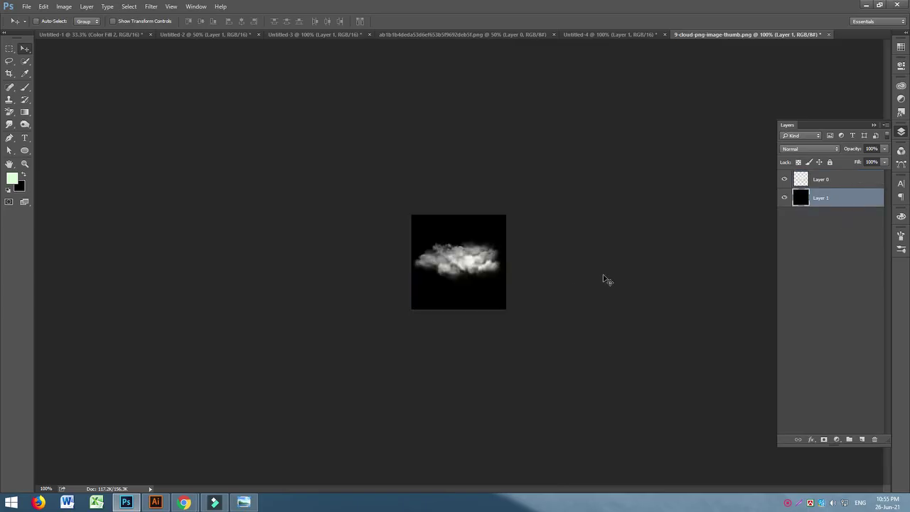
Enlarge the cloud image by setting its resolution to 150 in Image Size.
key(ctrl+plus)
key(ctrl+plus)
key(ctrl+plus)
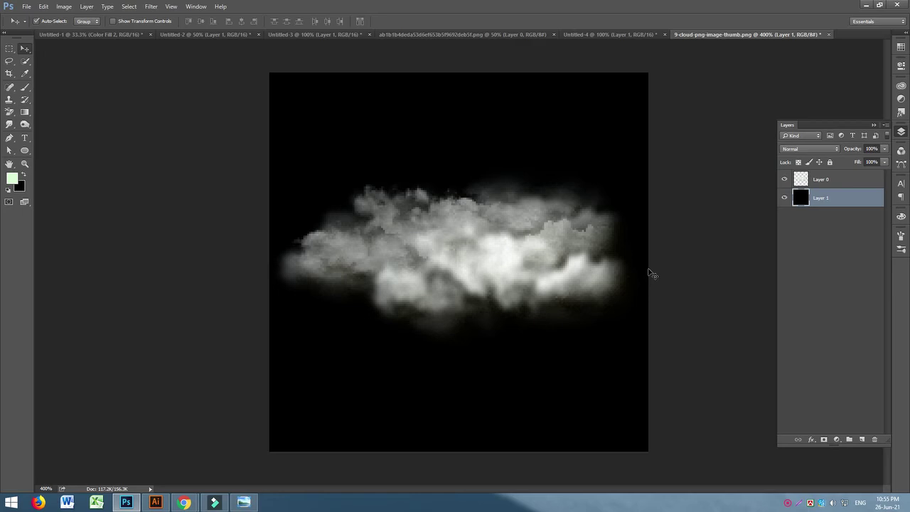
key(ctrl+minus)
click(64, 7)
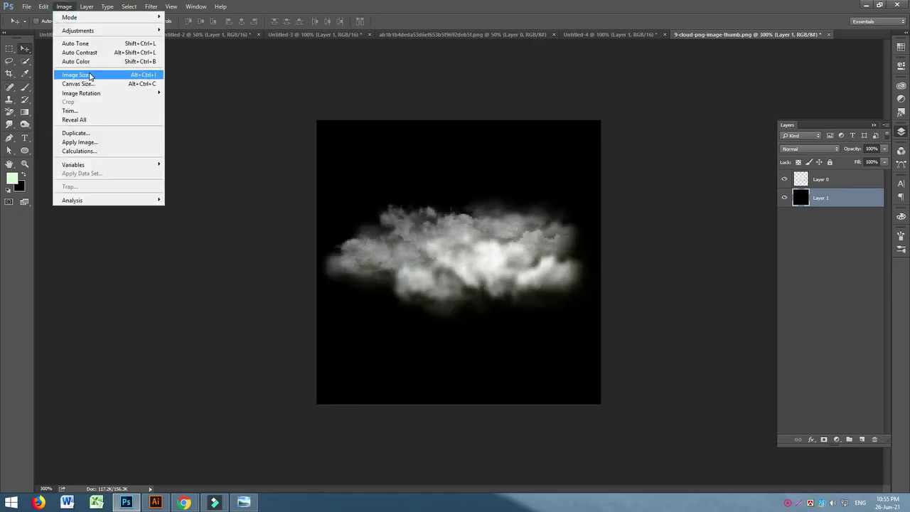
click(90, 76)
double_click(516, 205)
text(150)
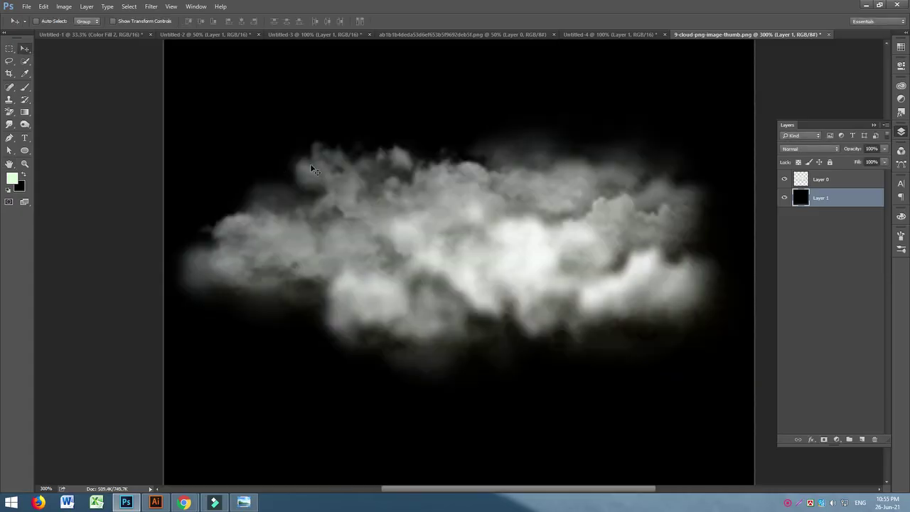
key(ctrl+minus)
Scale up the black background layer with Free Transform so it extends slightly beyond the canvas edges.
click(823, 178)
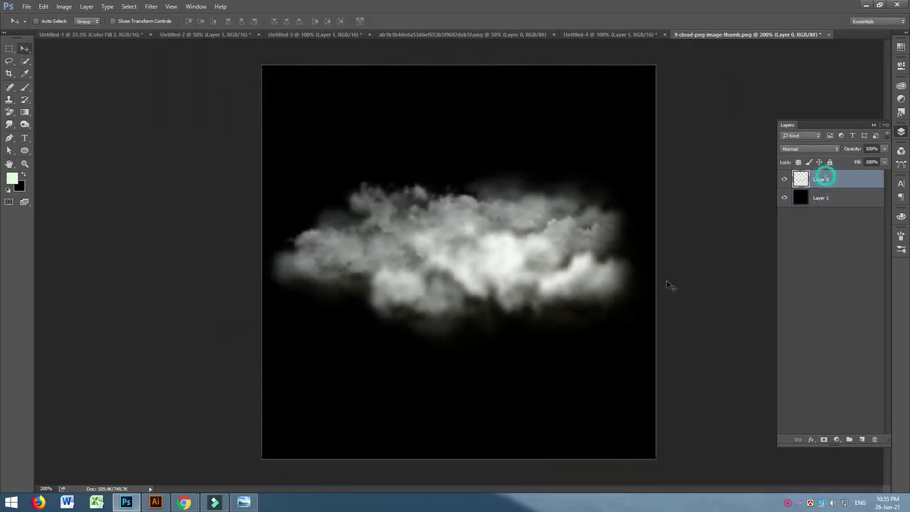
click(854, 202)
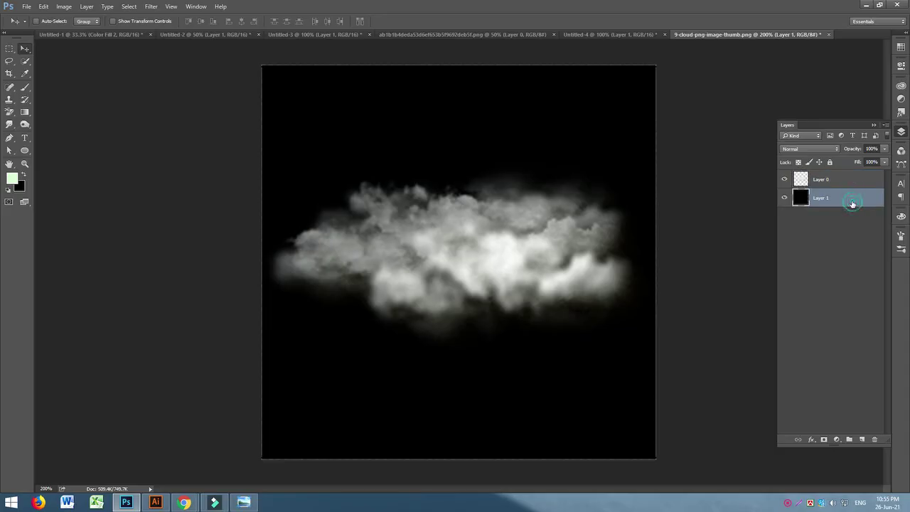
key(ctrl+t)
drag(659, 453, 687, 473)
key(Return)
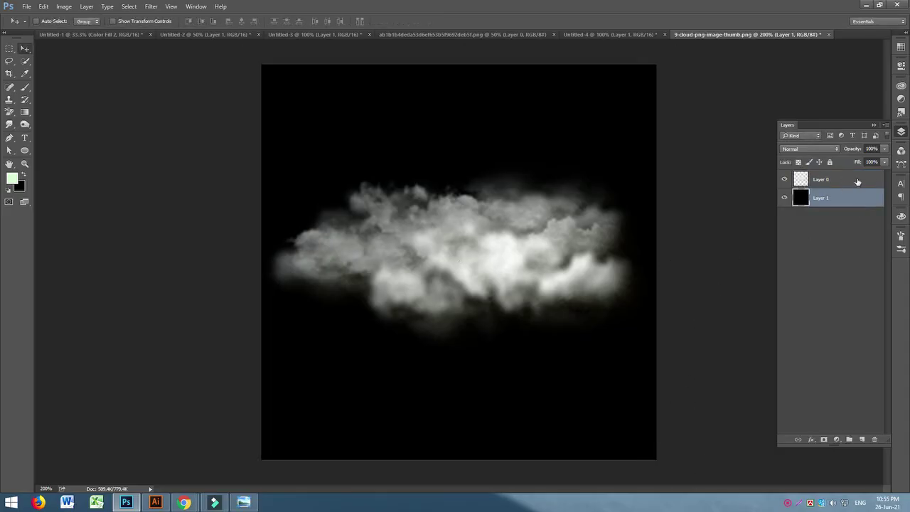
Scale the cloud on Layer 0 down slightly around its center with Free Transform.
click(857, 182)
key(ctrl+t)
drag(661, 360, 639, 352)
key(Return)
key(ctrl)
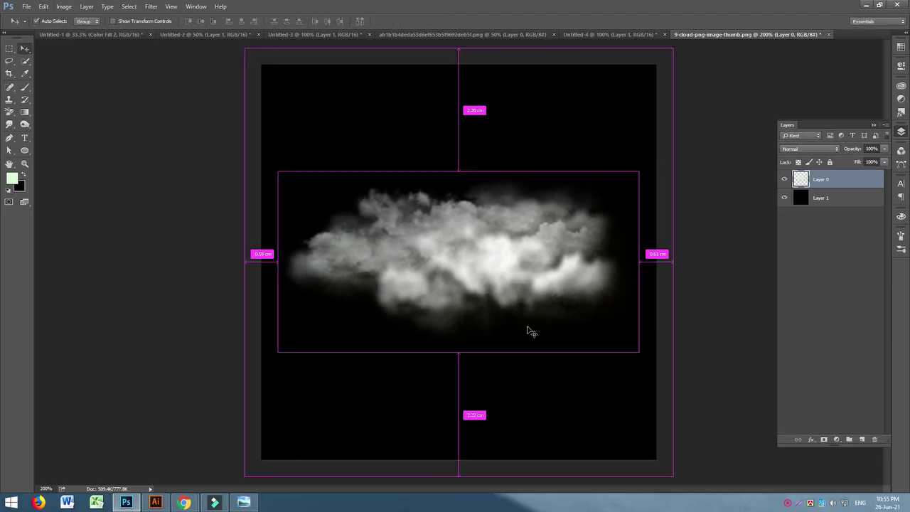
Merge the cloud layer with the black layer and invert the merged layer's colors.
key(ctrl+i)
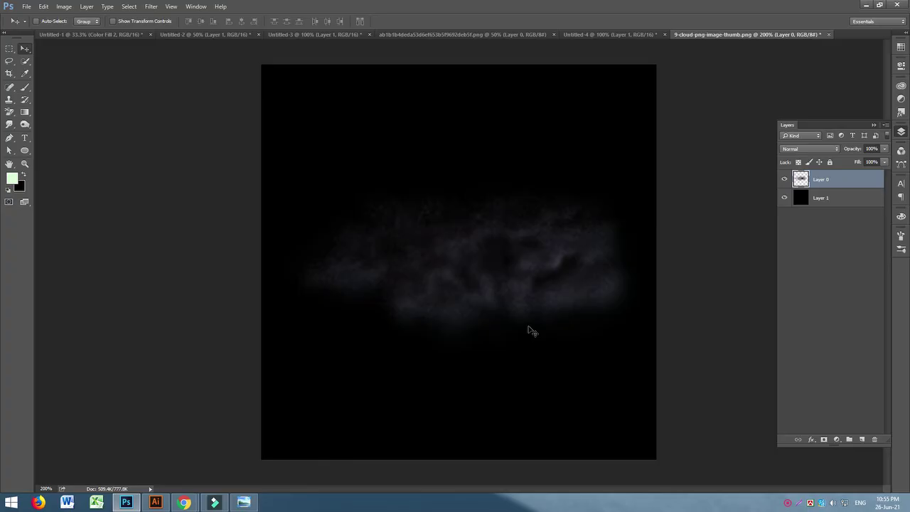
key(ctrl+z)
click(839, 199)
shift+click(841, 178)
key(ctrl+e)
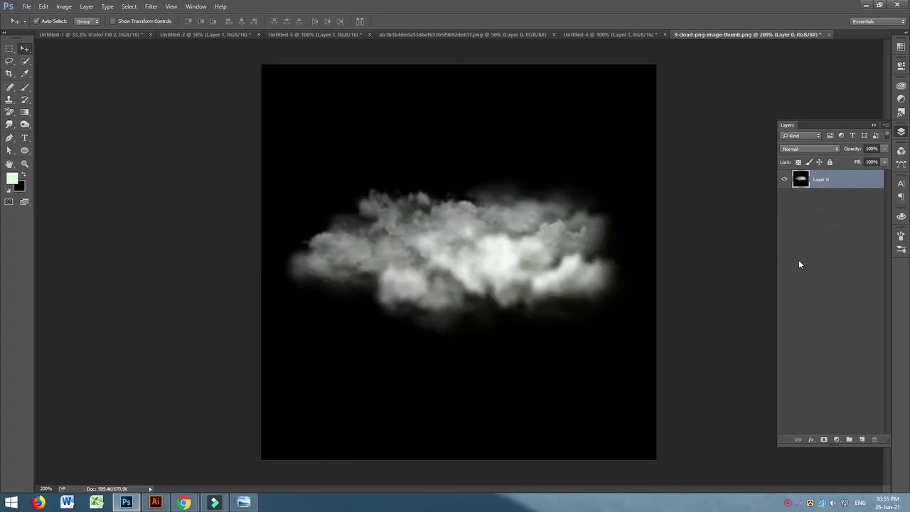
key(ctrl+i)
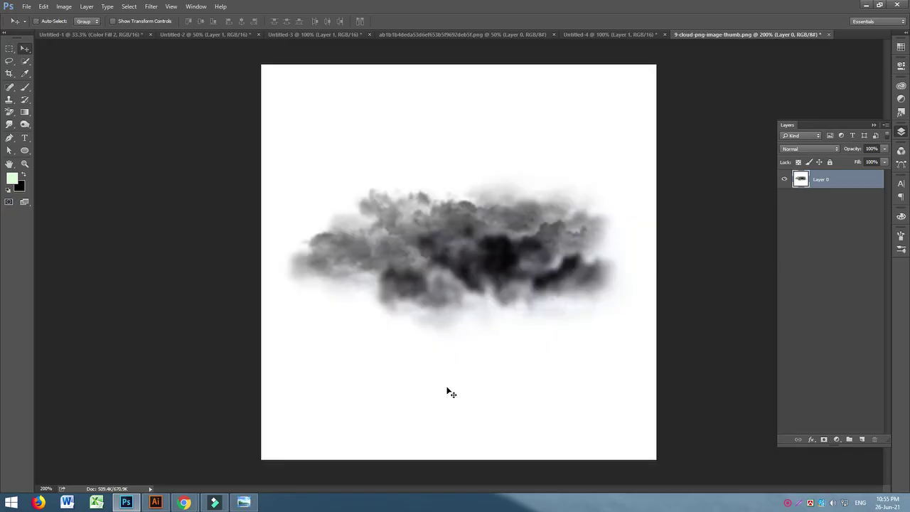
Define the inverted cloud as a brush preset named 9-cloud-png-image-thumb.png.
click(44, 7)
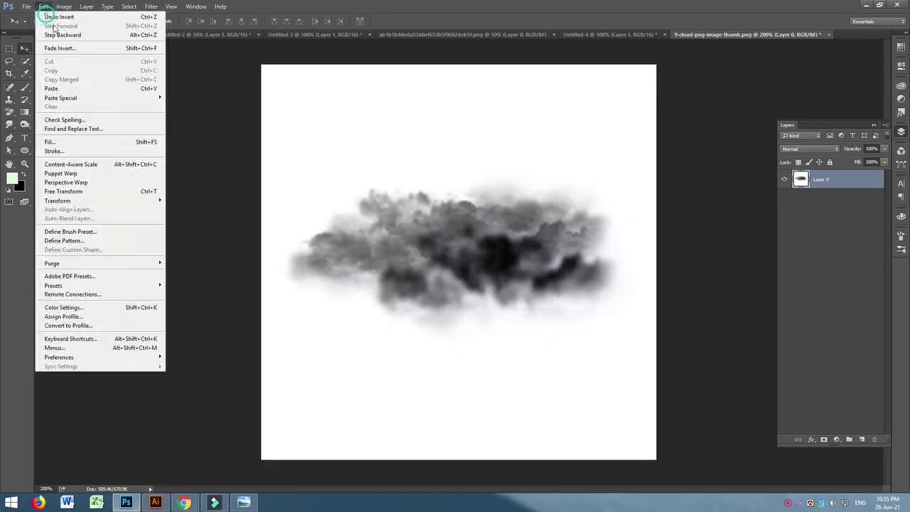
click(134, 233)
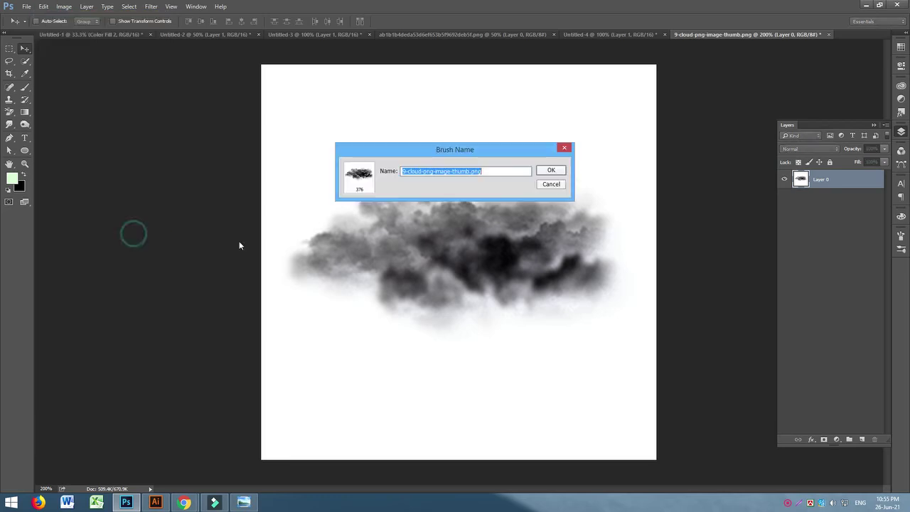
click(550, 170)
Add a new layer above the colored smoke in Untitled-4 and sample black from the smoke image's dark upper-right corner.
click(113, 35)
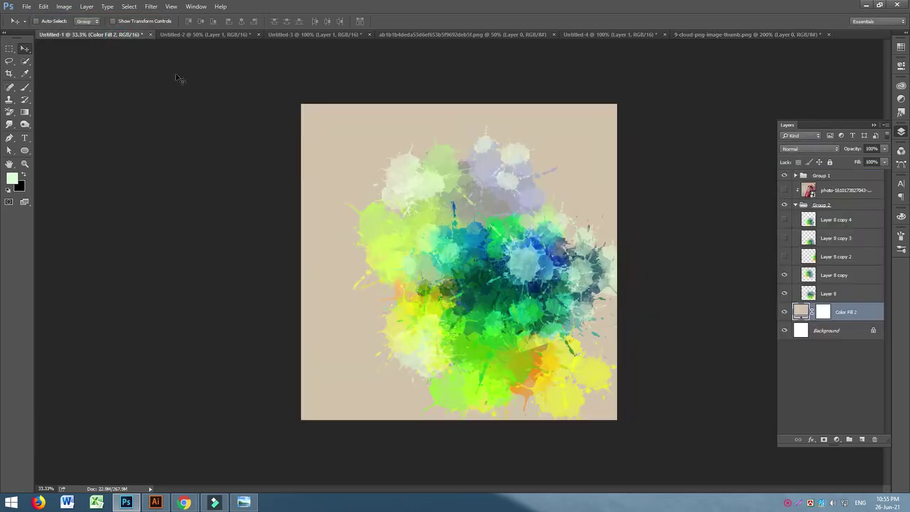
click(540, 35)
click(591, 34)
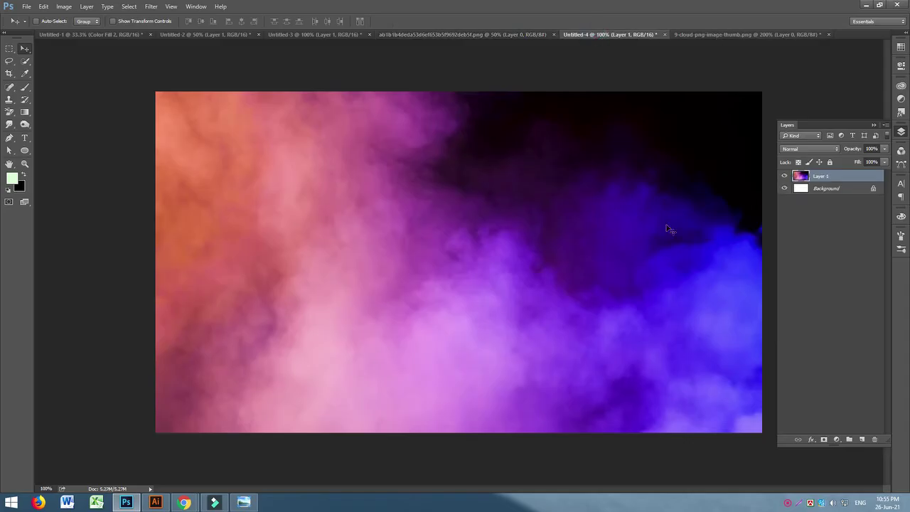
click(861, 441)
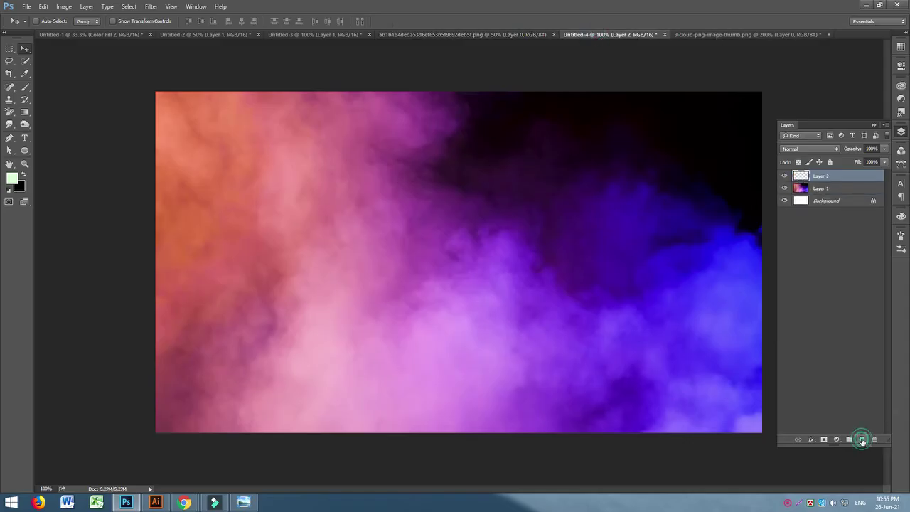
click(25, 74)
click(749, 108)
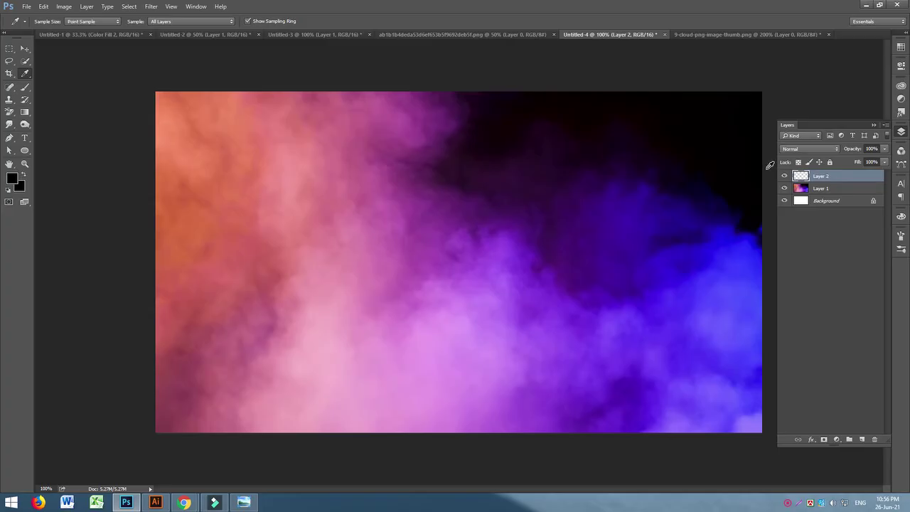
mouse_move(183, 502)
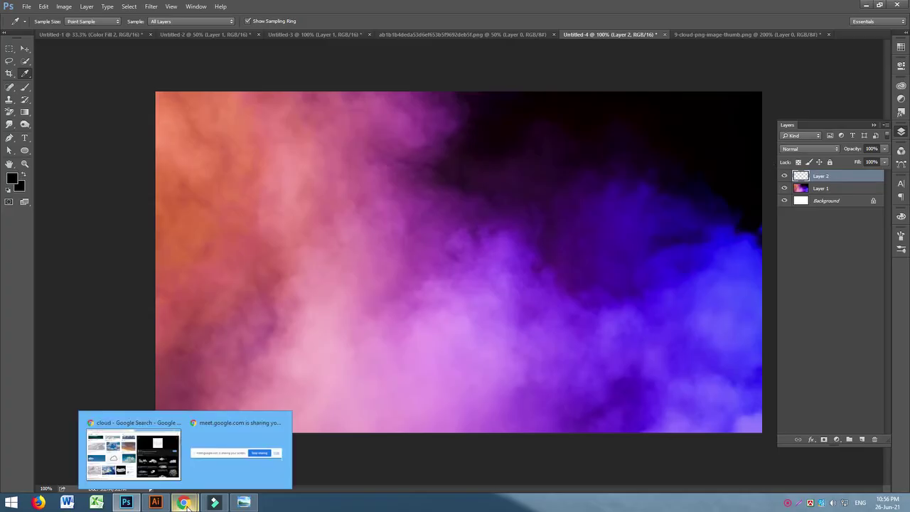
click(149, 465)
click(51, 7)
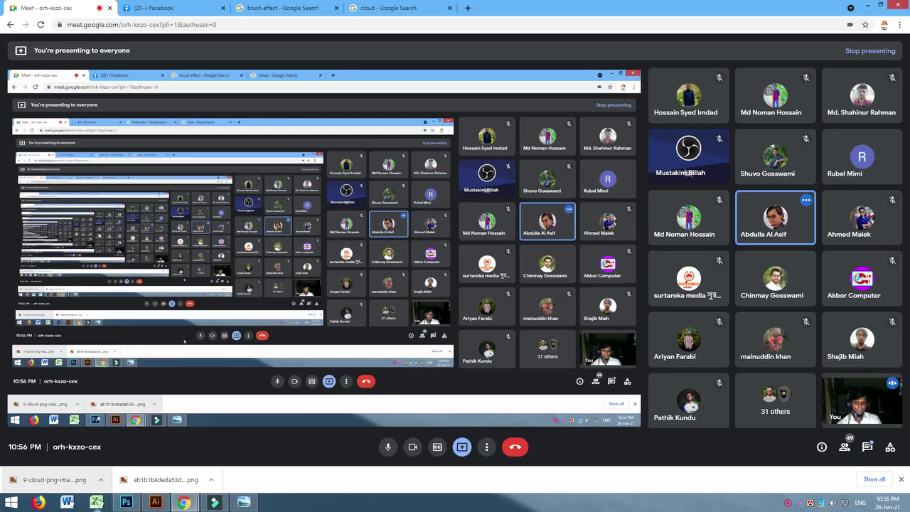
click(126, 502)
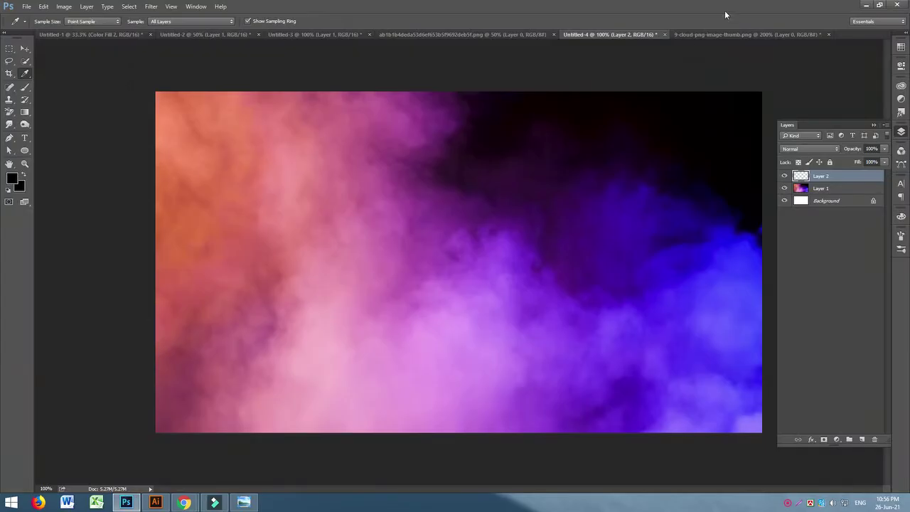
Undo the invert and merge in the cloud document, and combine Layer 0 and Layer 1 again with Merge Layers.
click(746, 35)
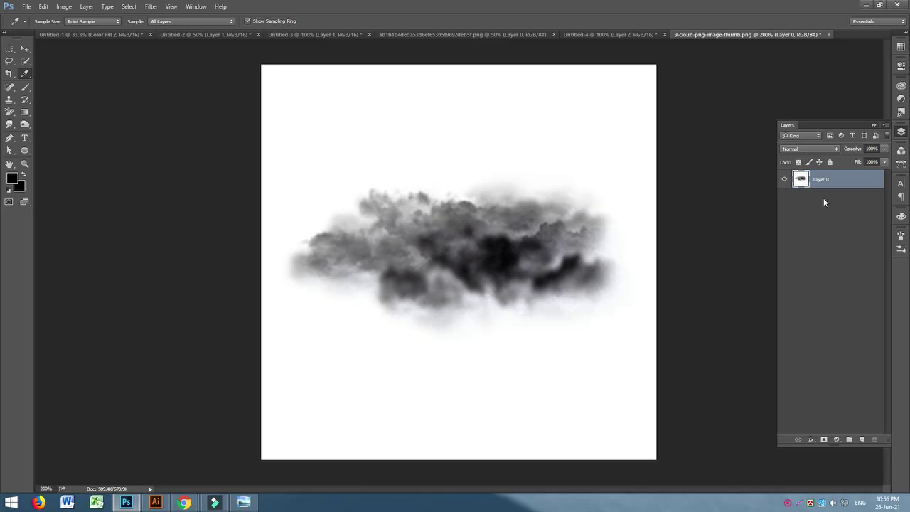
key(ctrl+i)
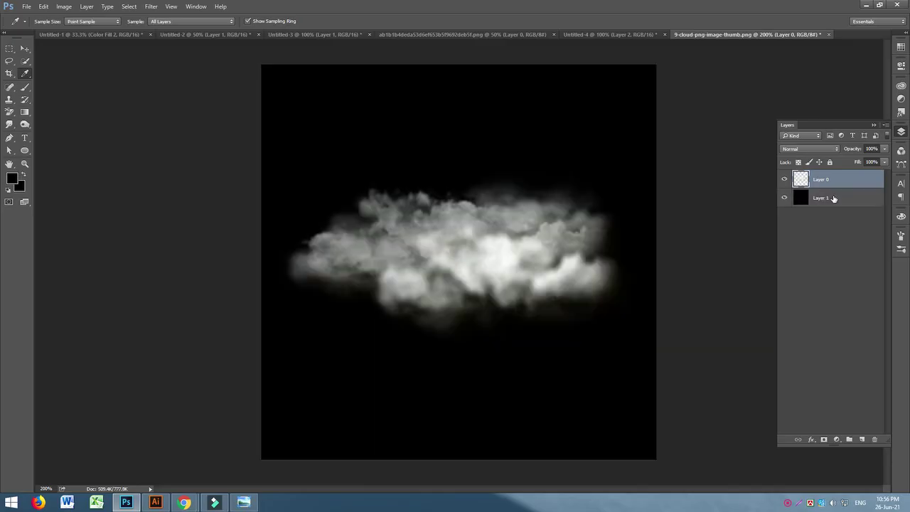
click(824, 199)
click(826, 178)
shift+click(835, 198)
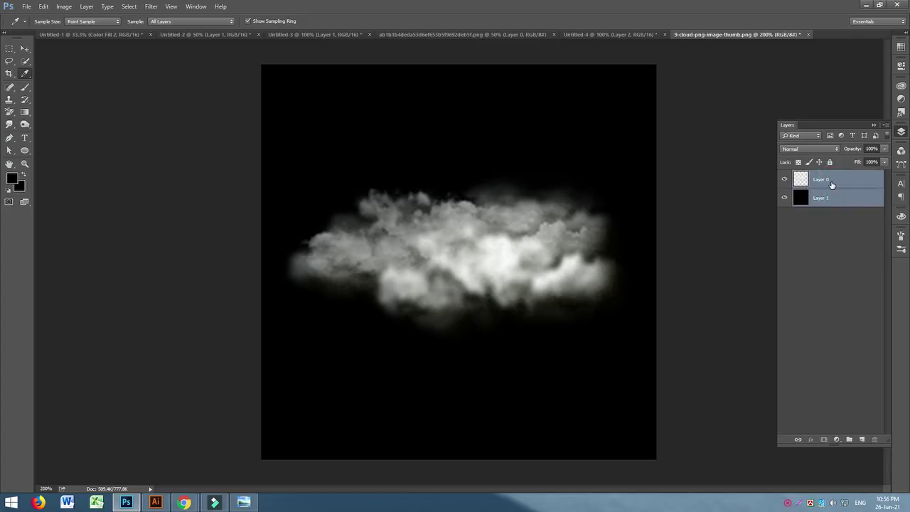
right_click(831, 181)
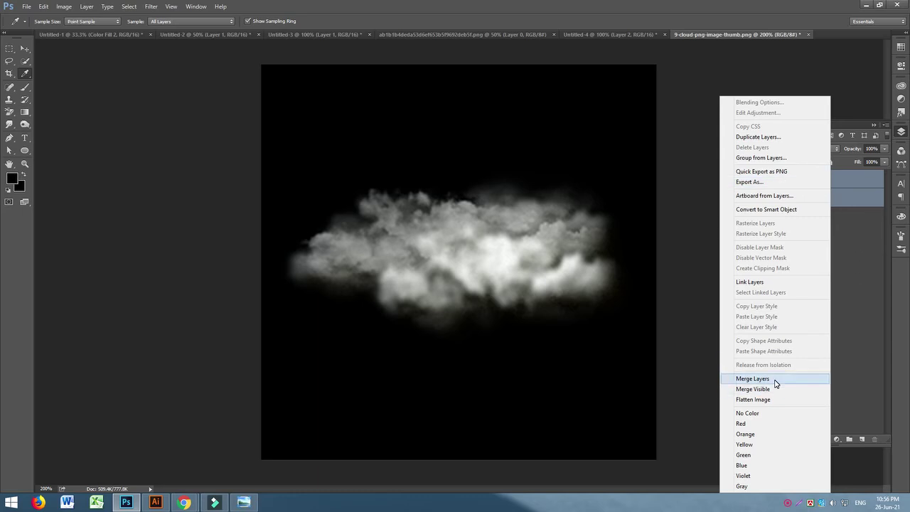
click(752, 378)
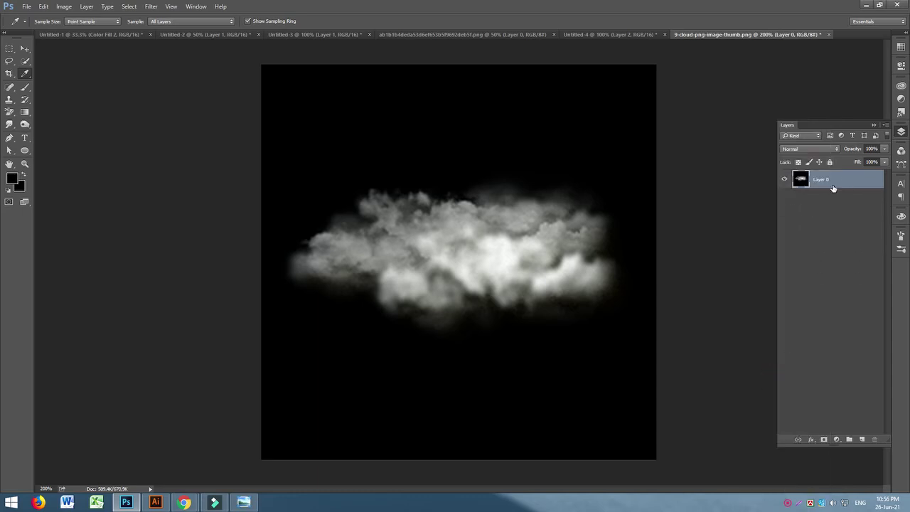
Invert the re-merged cloud layer to get a dark cloud on white.
right_click(832, 188)
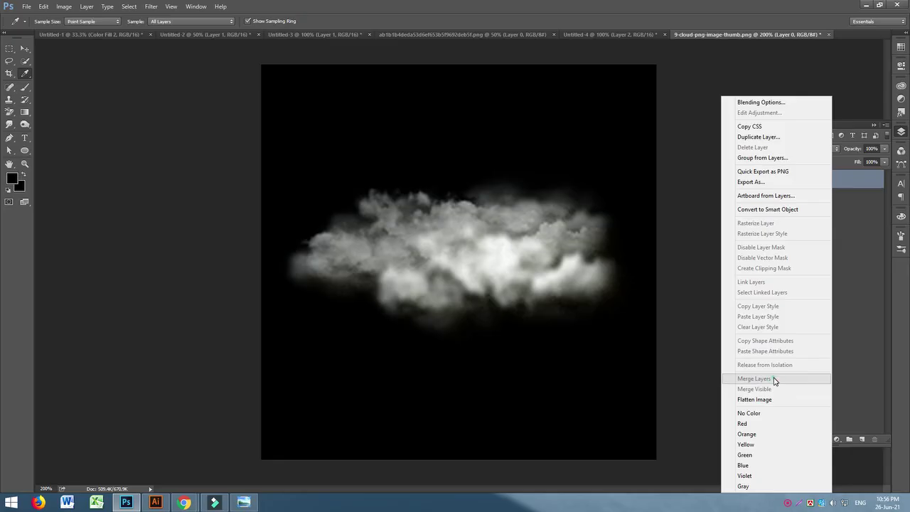
click(869, 225)
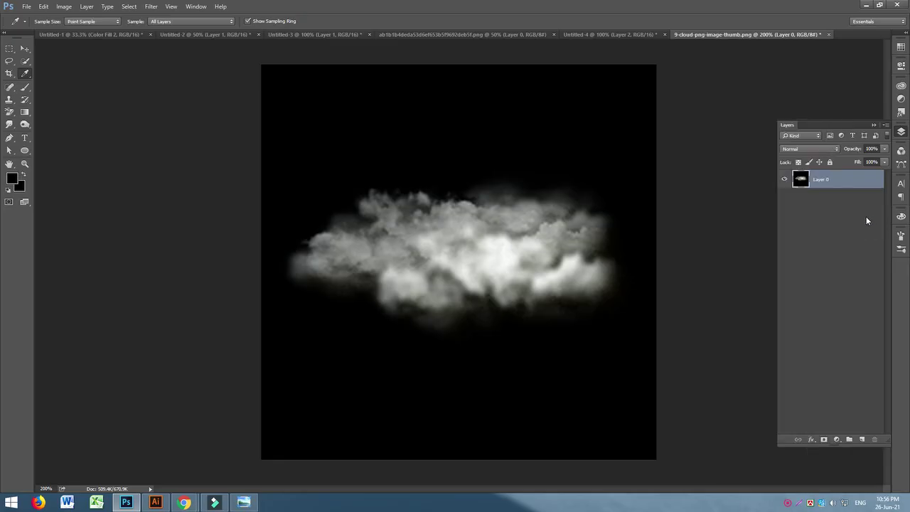
key(ctrl+i)
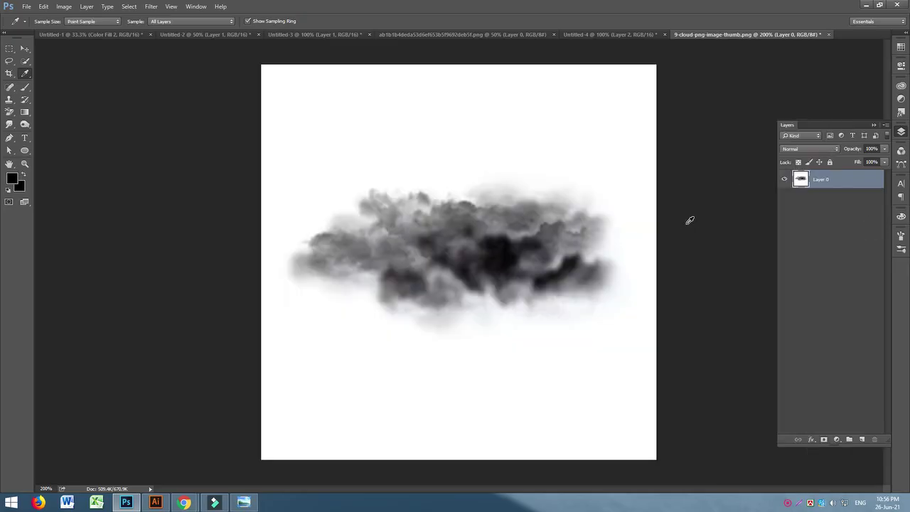
Return to Untitled-4 and enable Shape Dynamics for the cloud brush with Size Jitter and Angle Jitter at 100%.
click(611, 34)
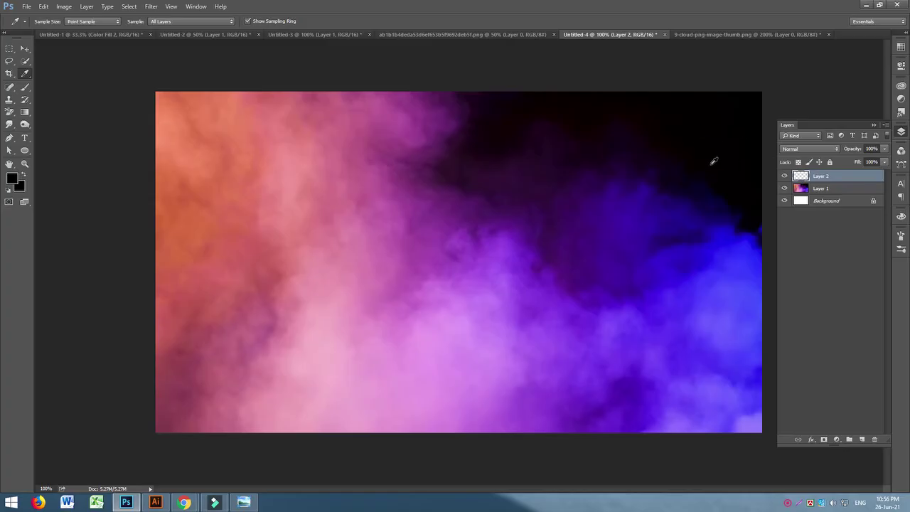
click(24, 87)
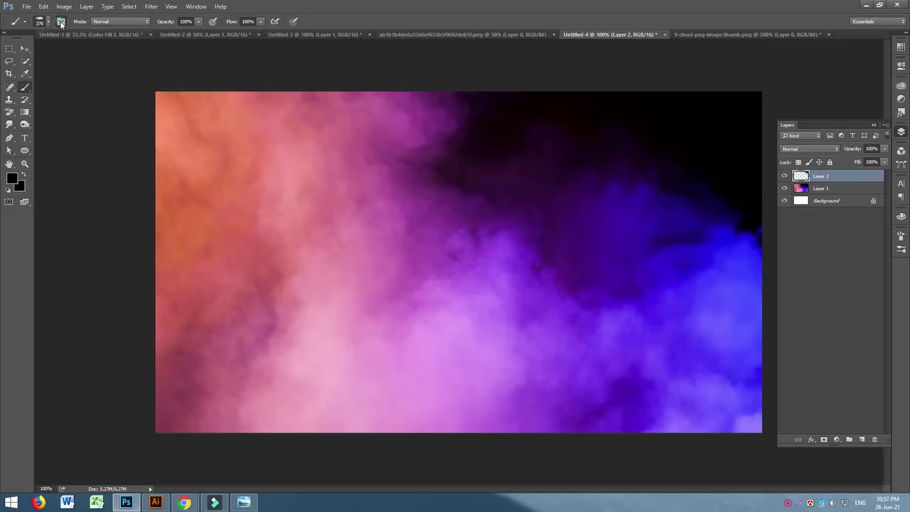
click(61, 24)
click(727, 265)
drag(825, 251, 886, 252)
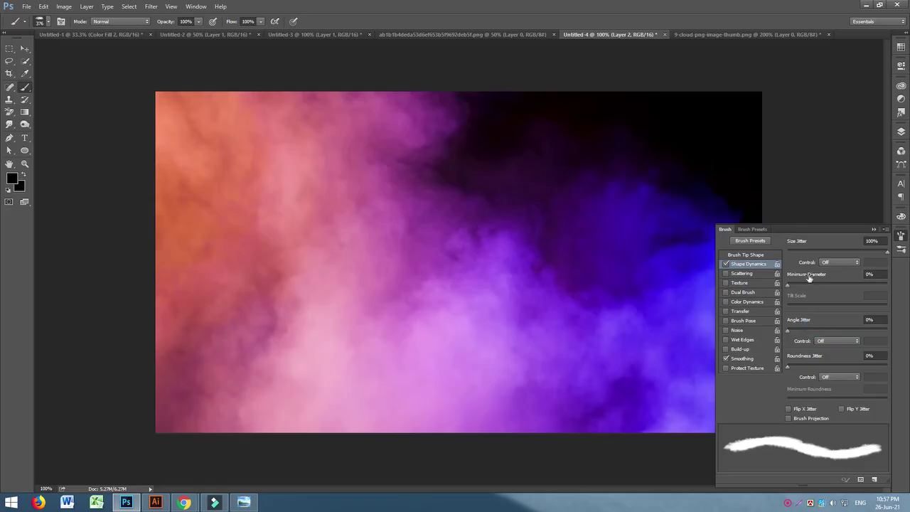
drag(817, 330, 886, 331)
Paint black cloud strokes on Layer 2 over the upper-right part of the colored smoke.
click(760, 102)
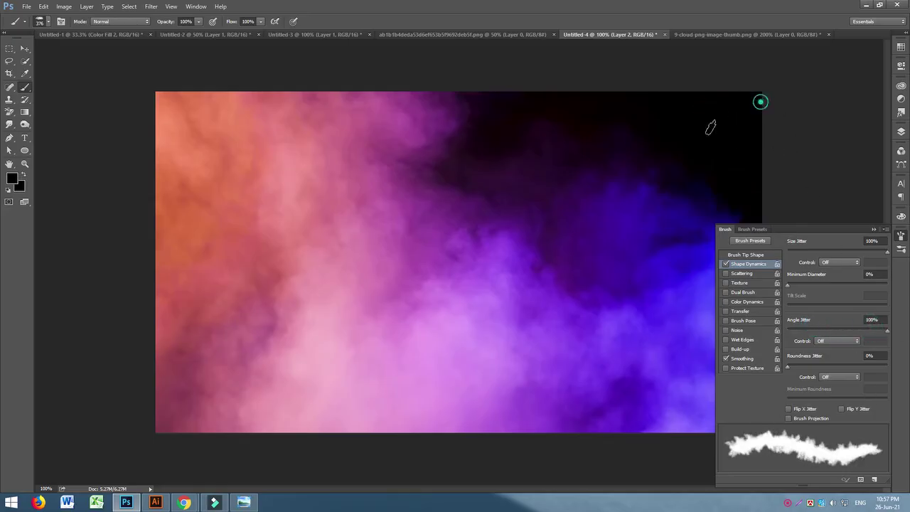
mouse_move(633, 131)
mouse_down()
mouse_move(548, 85)
mouse_move(735, 187)
mouse_move(585, 130)
mouse_move(756, 116)
mouse_up()
click(900, 131)
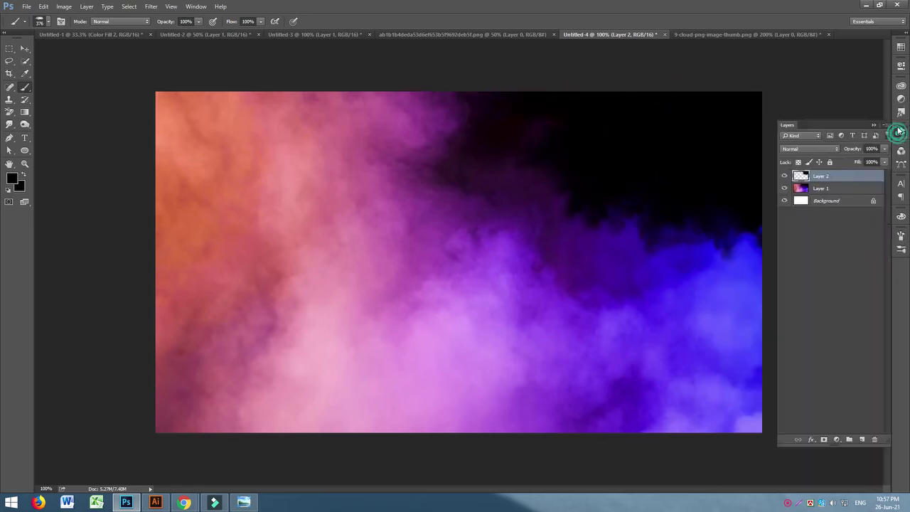
Add a new layer, sample the smoke's orange, and paint orange cloud strokes over the upper-left area of the image.
click(861, 439)
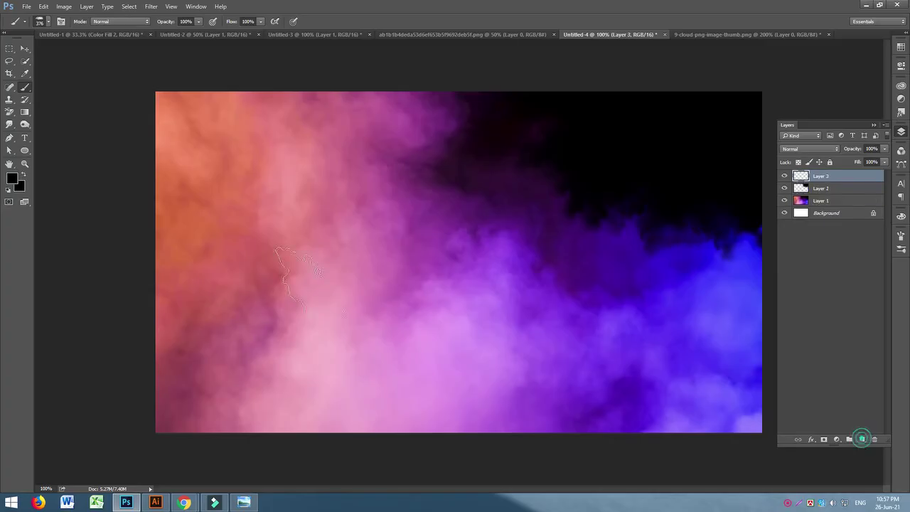
click(25, 73)
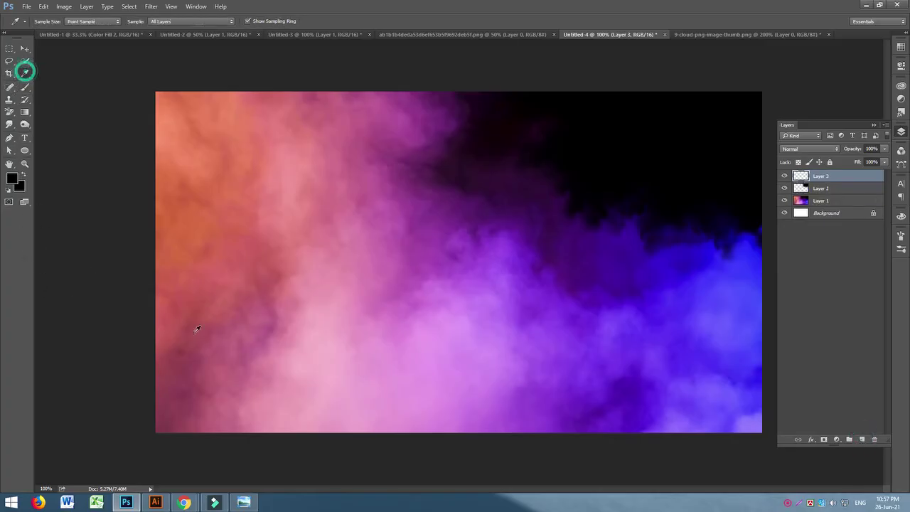
click(189, 207)
click(24, 87)
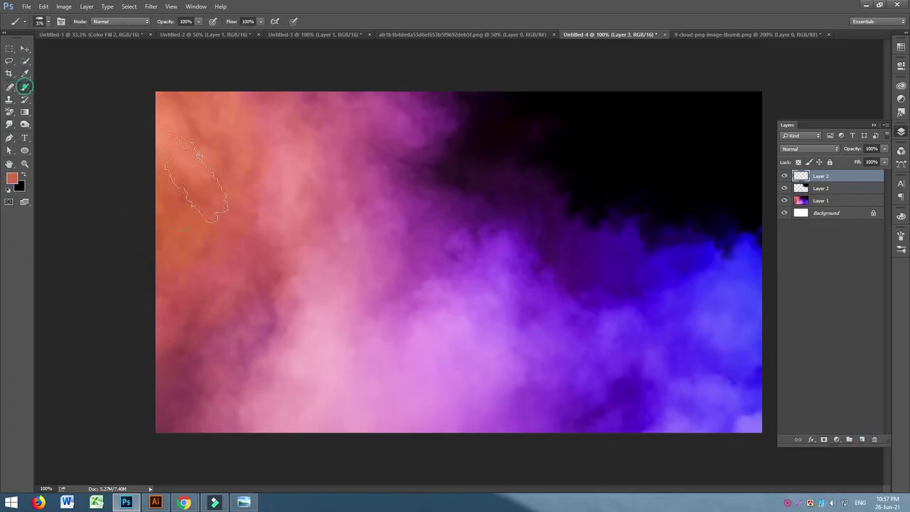
mouse_move(186, 133)
mouse_down()
mouse_move(217, 100)
mouse_move(171, 100)
mouse_move(196, 124)
mouse_move(175, 248)
mouse_move(141, 251)
mouse_move(261, 185)
mouse_move(338, 111)
mouse_up()
mouse_move(146, 230)
mouse_down()
mouse_move(119, 304)
mouse_move(147, 356)
mouse_up()
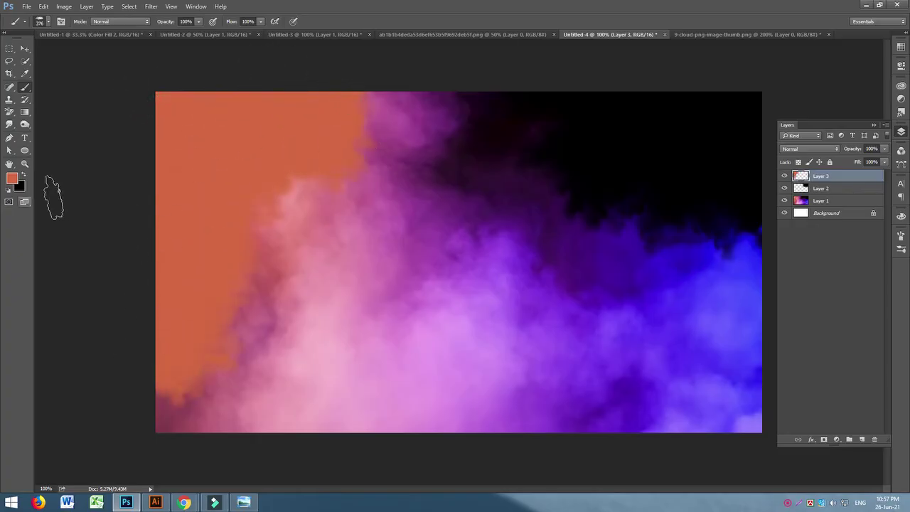
Sample the dark maroon from the image's lower-left corner and paint it up through the left side with the cloud brush.
click(25, 73)
click(167, 416)
click(25, 86)
mouse_move(214, 455)
mouse_down()
mouse_move(228, 449)
mouse_move(229, 301)
mouse_move(319, 162)
mouse_up()
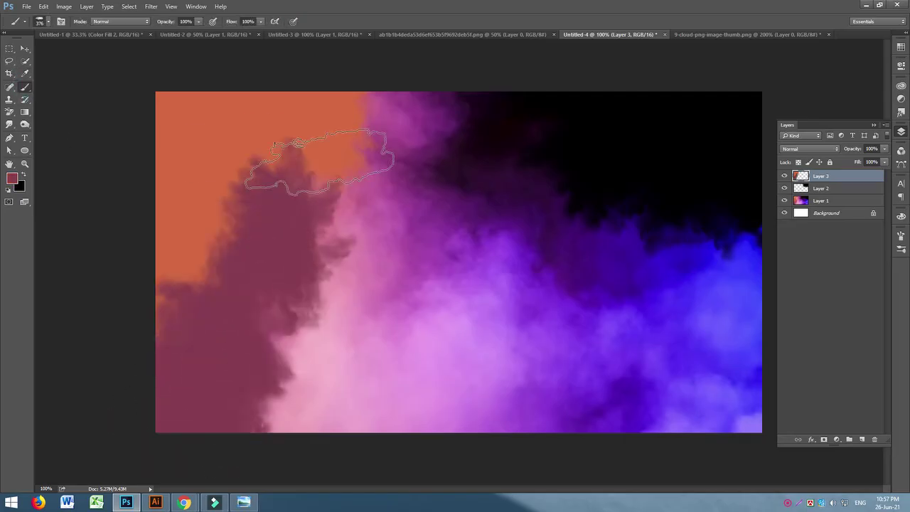
Sample the magenta-purple near the image's upper centre and paint it down across the left-centre to the bottom edge.
click(25, 73)
click(407, 127)
click(25, 86)
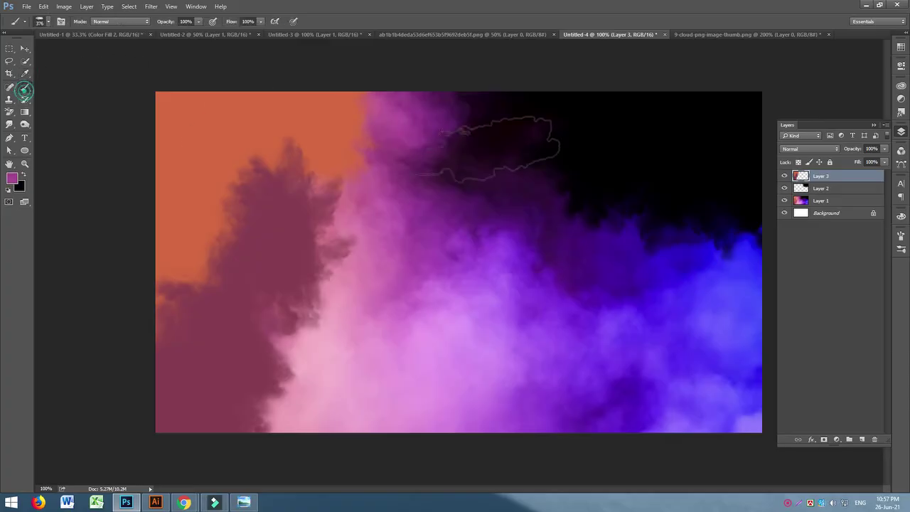
mouse_move(386, 112)
mouse_down()
mouse_move(395, 153)
mouse_move(344, 201)
mouse_move(346, 189)
mouse_move(304, 169)
mouse_move(353, 249)
mouse_move(326, 287)
mouse_move(219, 238)
mouse_move(286, 203)
mouse_up()
mouse_move(304, 305)
mouse_down()
mouse_move(297, 392)
mouse_move(254, 426)
mouse_up()
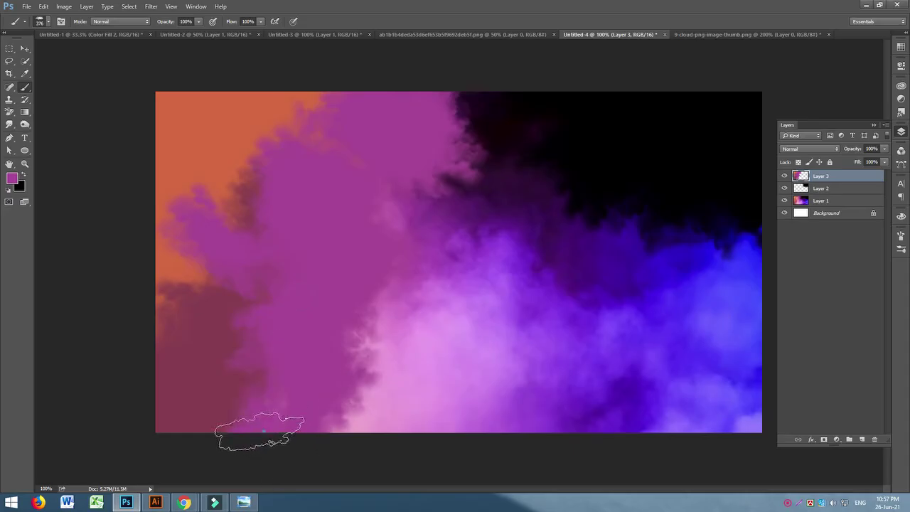
Sample the light pink smoke and paint pink clouds over the lower-centre area of the image.
click(24, 74)
click(25, 87)
mouse_move(440, 412)
mouse_down()
mouse_move(406, 390)
mouse_move(356, 305)
mouse_move(410, 267)
mouse_move(357, 424)
mouse_move(490, 290)
mouse_up()
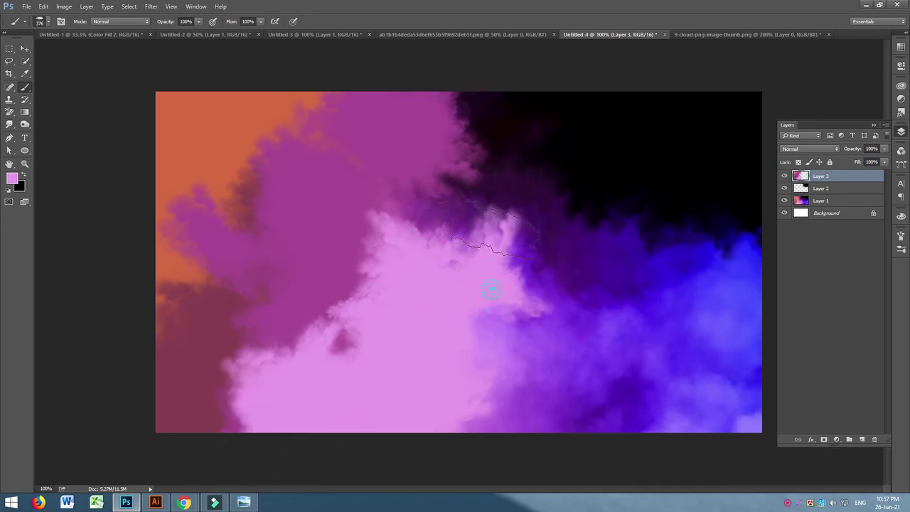
Sample the violet smoke beside the pink area and paint violet clouds along the image's bottom, right of centre.
click(25, 74)
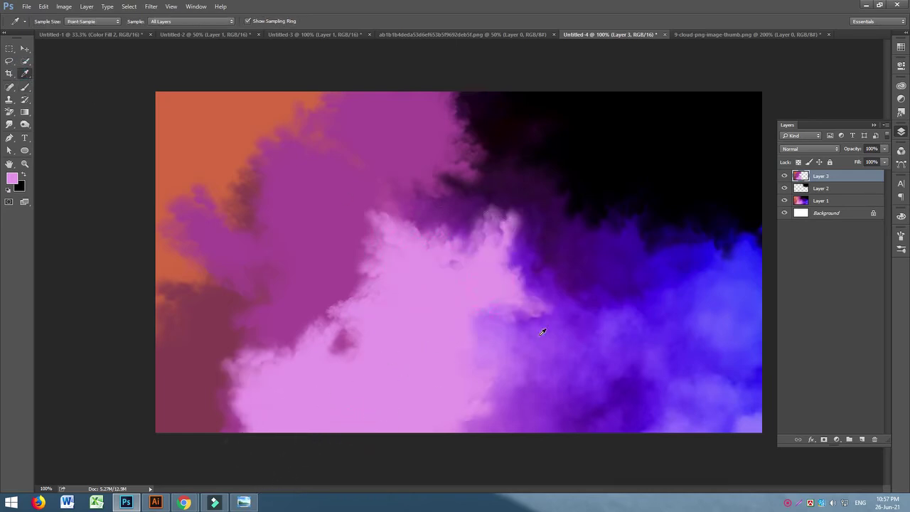
click(538, 329)
click(25, 86)
mouse_move(567, 396)
mouse_down()
mouse_move(518, 317)
mouse_move(569, 408)
mouse_move(683, 412)
mouse_up()
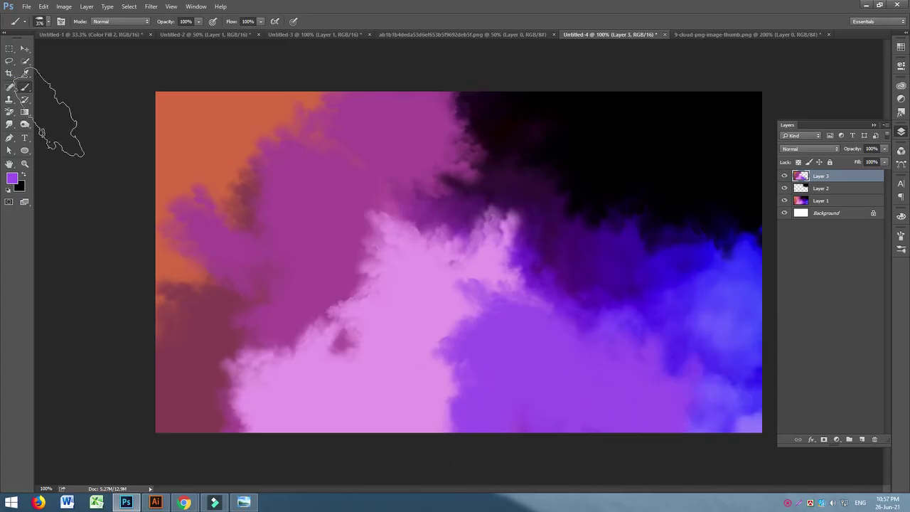
Sample the blue-violet smoke near the right edge and paint it over the lower-right area of the image.
click(25, 74)
click(714, 321)
click(25, 86)
mouse_move(747, 323)
mouse_down()
mouse_move(648, 394)
mouse_move(643, 316)
mouse_move(725, 324)
mouse_up()
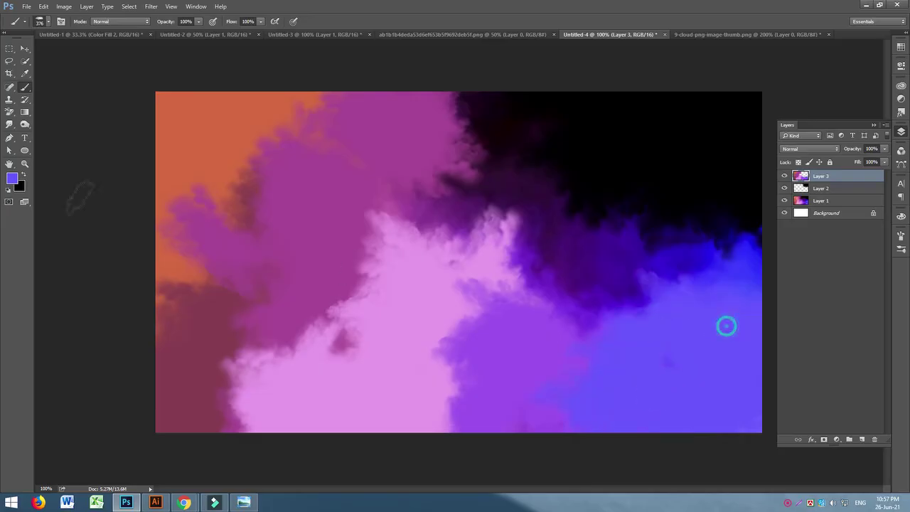
Sample the deep blue smoke and paint a broad blue cloud band from the image's right edge toward its centre.
click(26, 74)
click(700, 259)
click(26, 88)
mouse_move(629, 275)
mouse_down()
mouse_move(643, 298)
mouse_move(699, 272)
mouse_move(765, 282)
mouse_move(581, 252)
mouse_move(595, 292)
mouse_move(573, 298)
mouse_move(532, 351)
mouse_up()
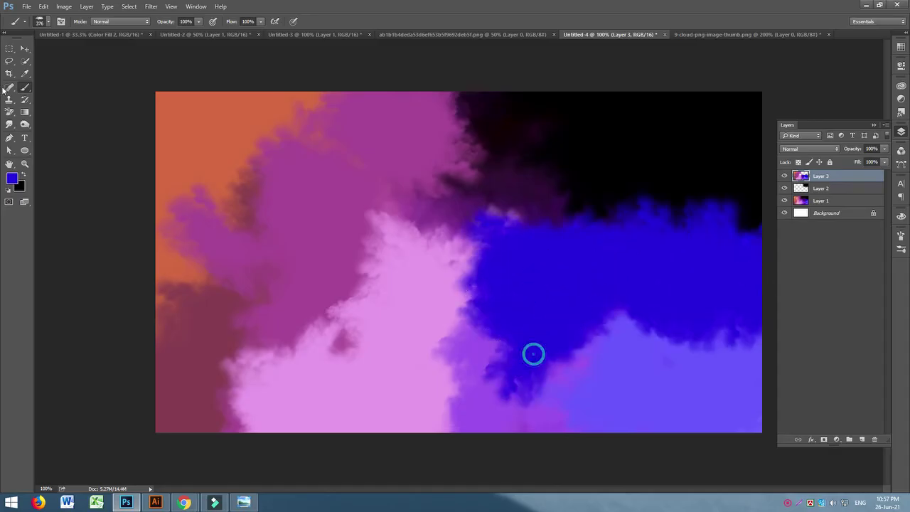
Change the foreground color to violet #6230da and paint cloud strokes along the upper edge of the deep blue band.
click(25, 74)
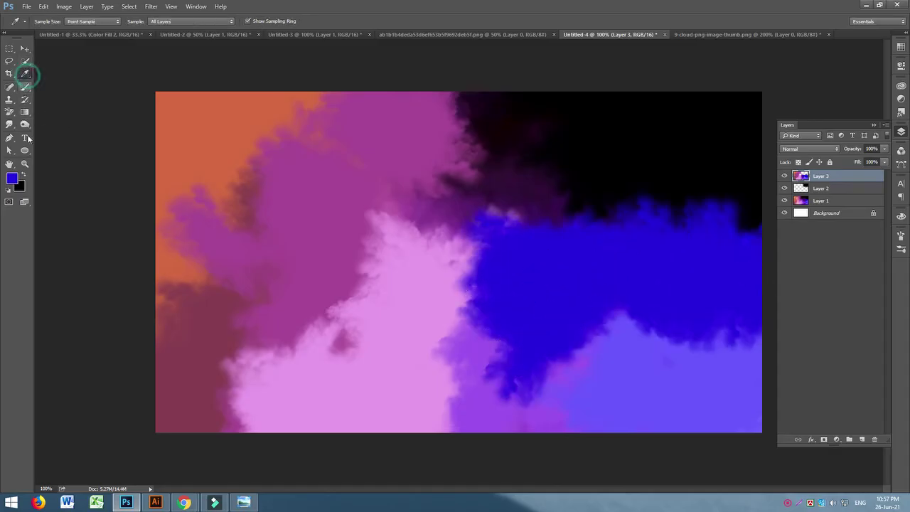
click(12, 179)
drag(673, 151, 669, 142)
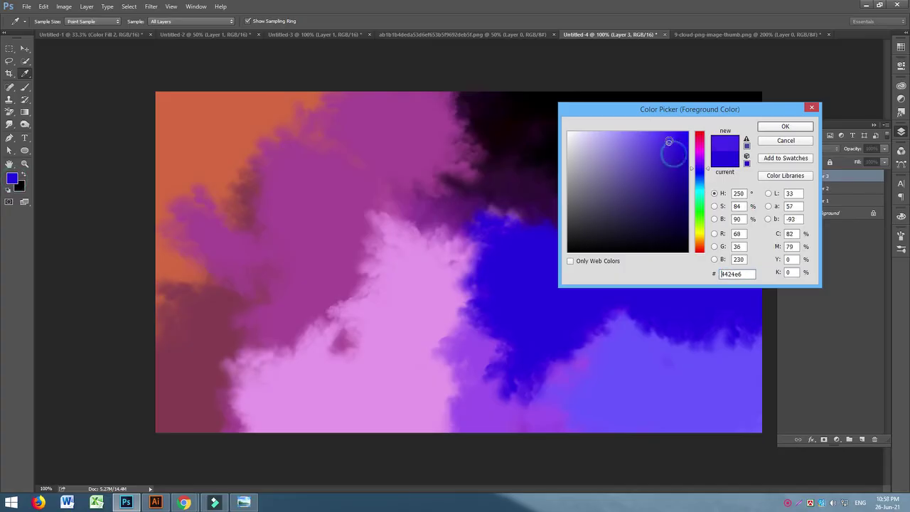
click(800, 129)
drag(589, 208, 514, 221)
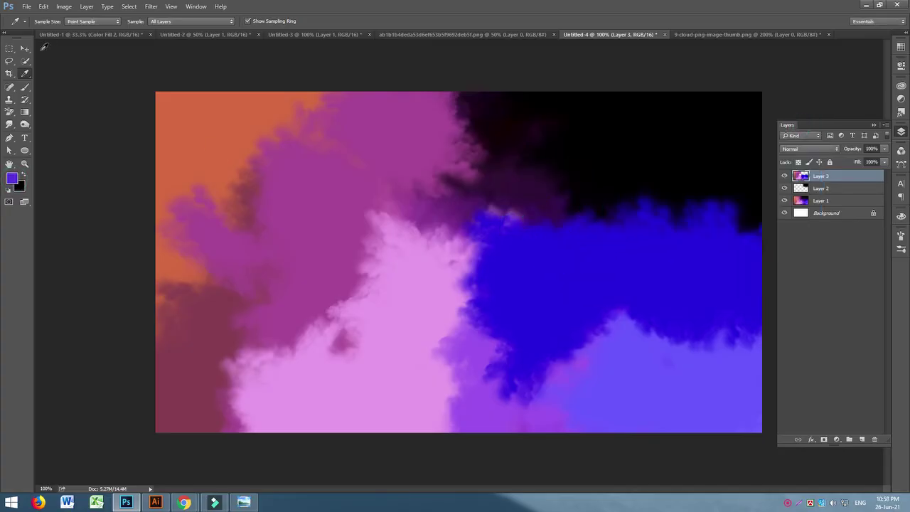
click(24, 86)
mouse_move(532, 204)
mouse_down()
mouse_move(680, 229)
mouse_move(696, 245)
mouse_up()
drag(457, 203, 475, 223)
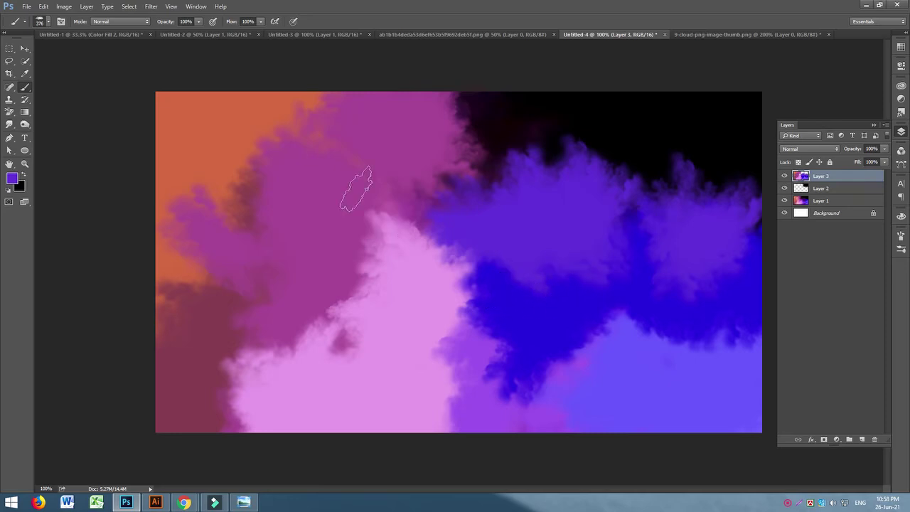
Enable Transfer with Opacity Jitter and Flow Jitter at 100%, and blend violet strokes over the edges of the blue area.
click(62, 22)
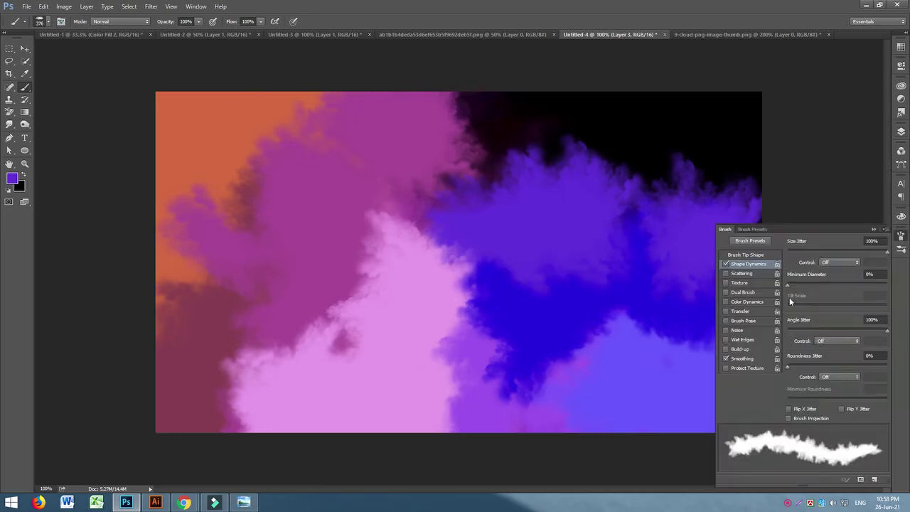
click(748, 311)
drag(788, 302, 858, 299)
drag(882, 254, 888, 253)
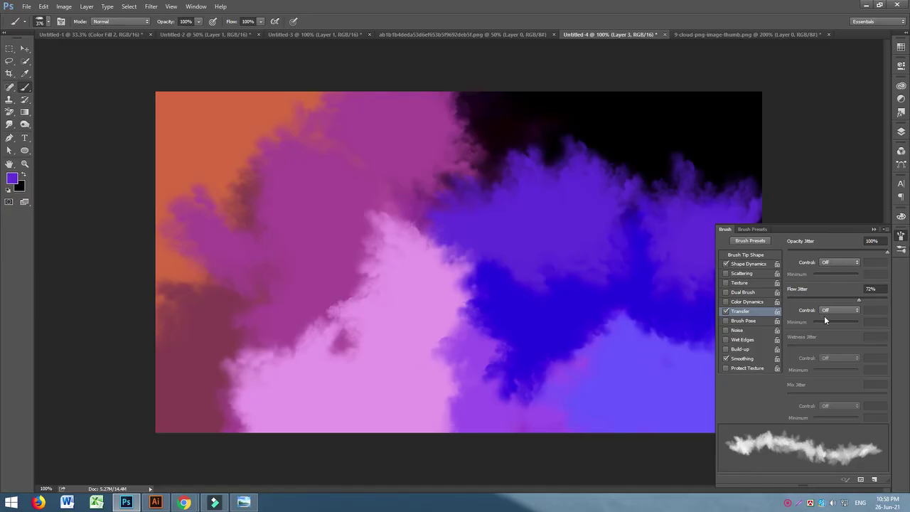
drag(861, 300, 889, 299)
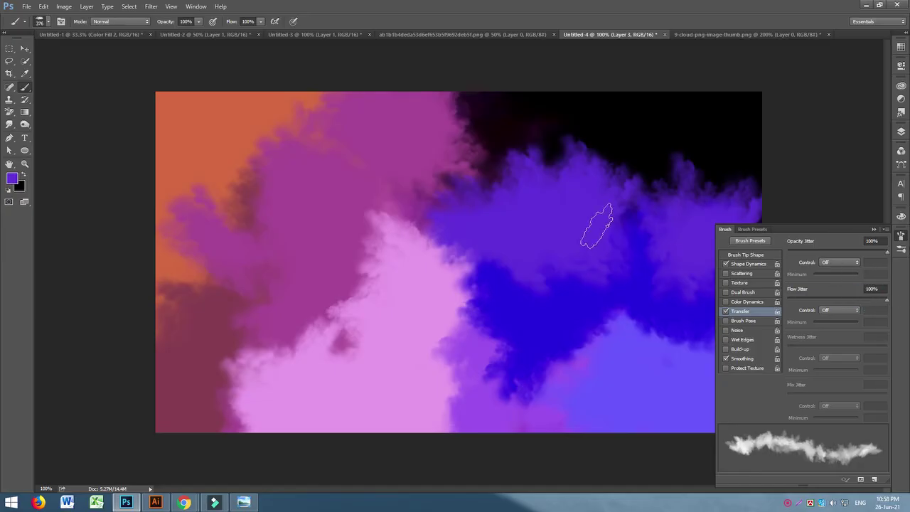
mouse_move(532, 171)
mouse_down()
mouse_move(441, 193)
mouse_move(422, 216)
mouse_move(458, 203)
mouse_move(442, 216)
mouse_move(396, 213)
mouse_move(414, 163)
mouse_move(411, 172)
mouse_move(448, 202)
mouse_move(365, 230)
mouse_move(464, 255)
mouse_move(492, 280)
mouse_move(442, 244)
mouse_move(494, 278)
mouse_move(455, 315)
mouse_move(470, 372)
mouse_move(466, 417)
mouse_move(455, 427)
mouse_move(529, 382)
mouse_up()
mouse_move(576, 348)
mouse_down()
mouse_move(667, 321)
mouse_move(696, 341)
mouse_move(643, 213)
mouse_up()
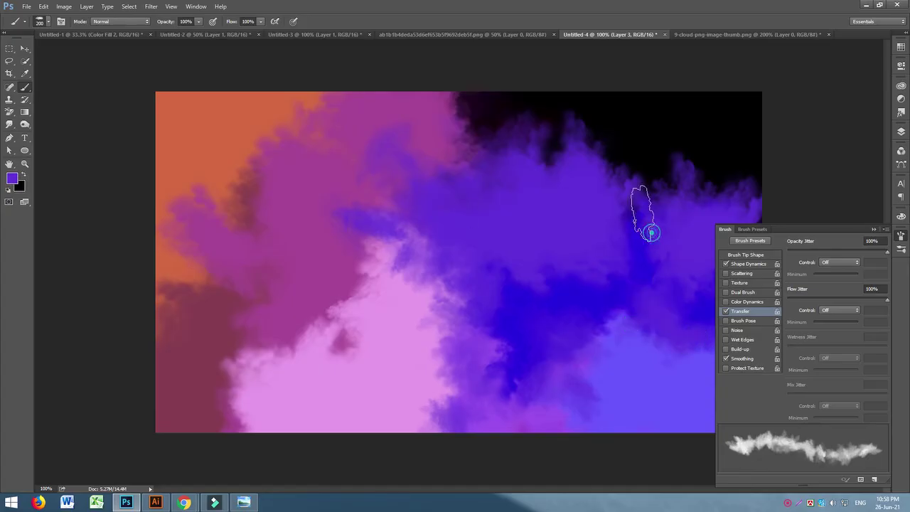
Choose a dark indigo foreground color and paint translucent clouds over the black-violet boundary across the image's upper right and centre.
click(12, 177)
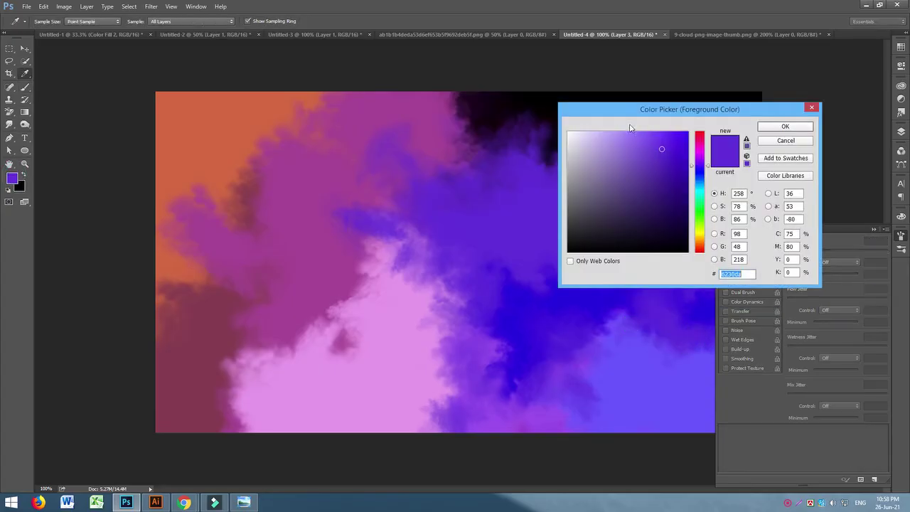
click(687, 185)
mouse_move(705, 188)
mouse_down()
mouse_move(653, 173)
mouse_move(627, 177)
mouse_up()
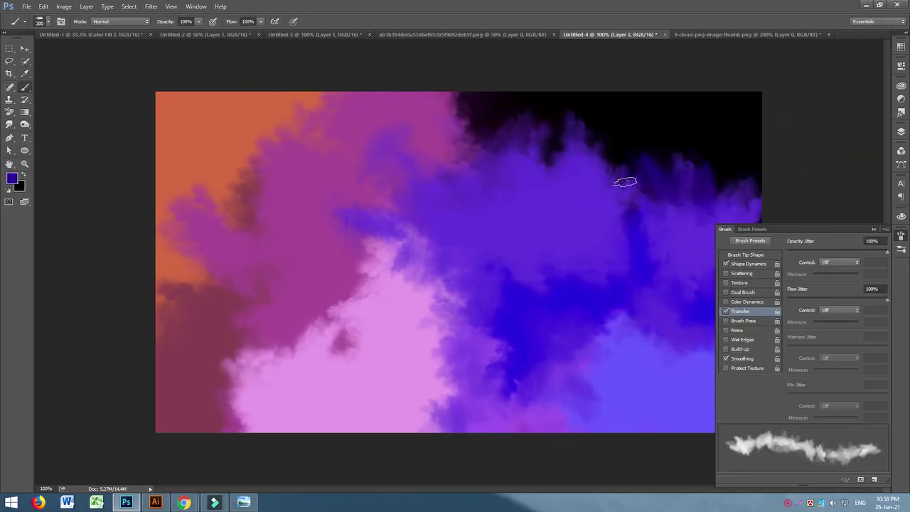
drag(723, 194, 751, 177)
mouse_move(713, 148)
mouse_down()
mouse_move(678, 161)
mouse_move(533, 136)
mouse_move(455, 162)
mouse_up()
drag(585, 156, 601, 142)
mouse_move(535, 185)
mouse_down()
mouse_move(491, 177)
mouse_move(599, 193)
mouse_move(583, 138)
mouse_up()
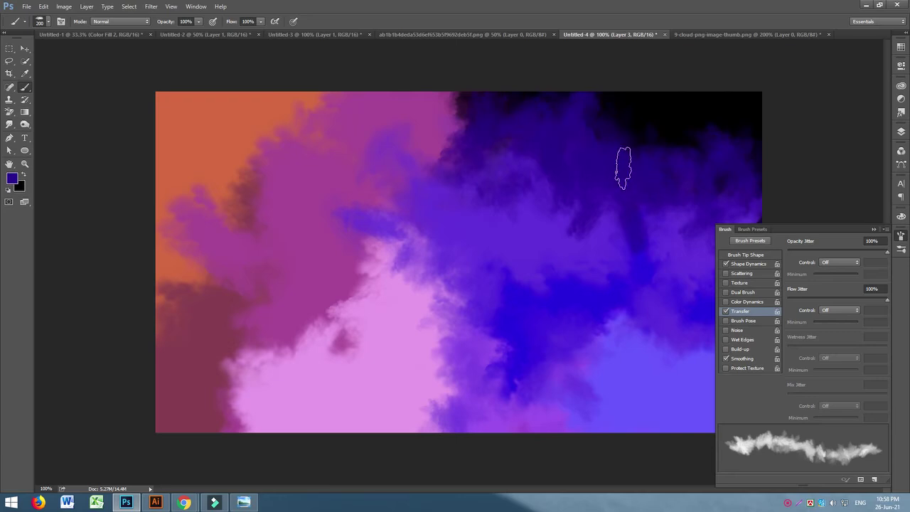
drag(611, 142, 443, 113)
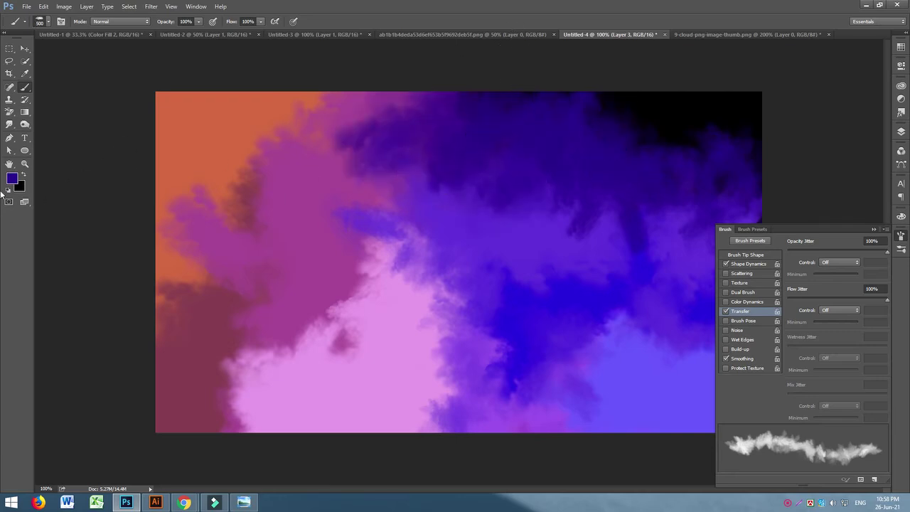
Choose an orchid pink foreground color and paint clouds over the magenta area left of the image's centre.
click(14, 177)
click(318, 215)
click(624, 157)
click(769, 126)
mouse_move(303, 202)
mouse_down()
mouse_move(348, 164)
mouse_move(405, 213)
mouse_move(383, 264)
mouse_up()
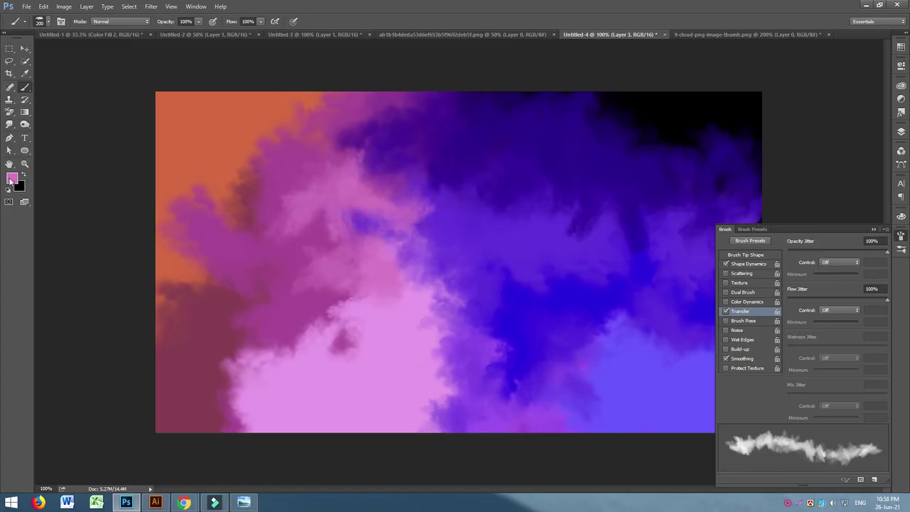
Set the foreground color to pale pink #f1c0e8 and paint cloud highlights through the image's centre and over the magenta area.
click(11, 178)
click(592, 138)
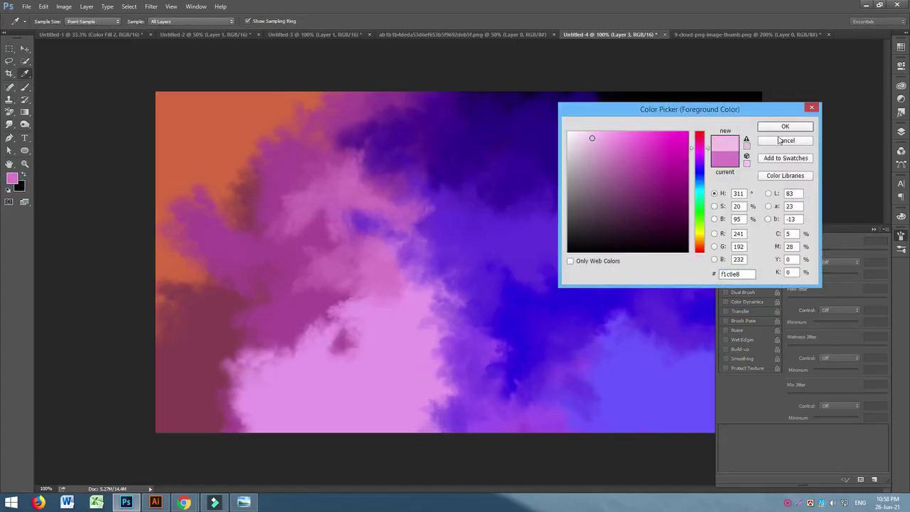
key(Return)
mouse_move(423, 315)
mouse_down()
mouse_move(431, 279)
mouse_move(460, 259)
mouse_up()
click(497, 241)
click(532, 248)
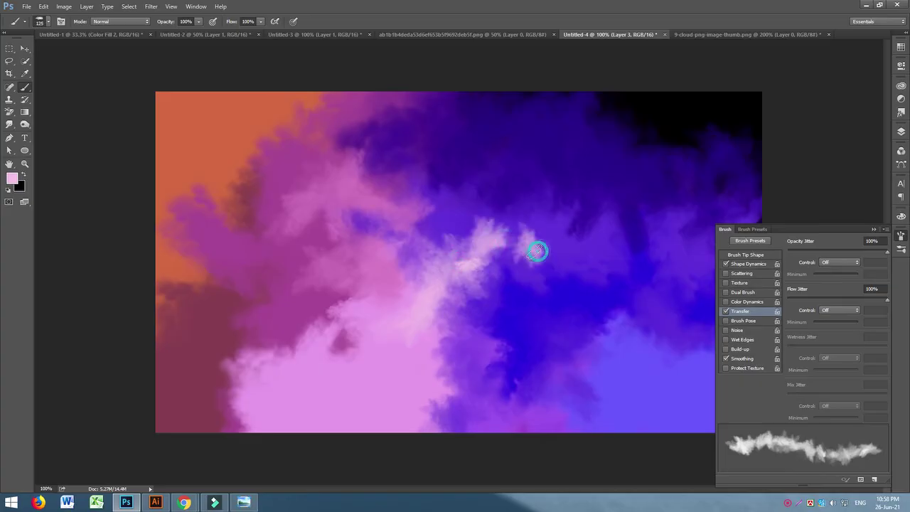
drag(488, 325, 497, 361)
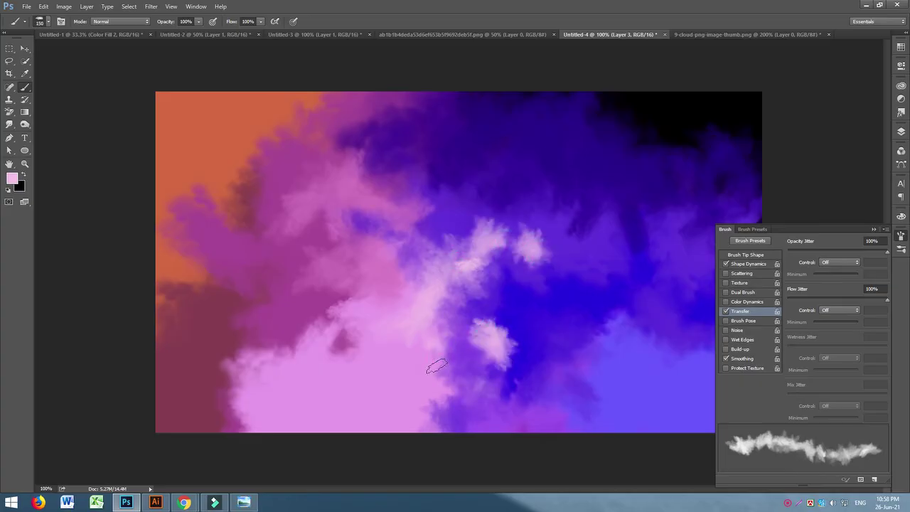
mouse_move(405, 376)
mouse_down()
mouse_move(426, 349)
mouse_move(455, 319)
mouse_up()
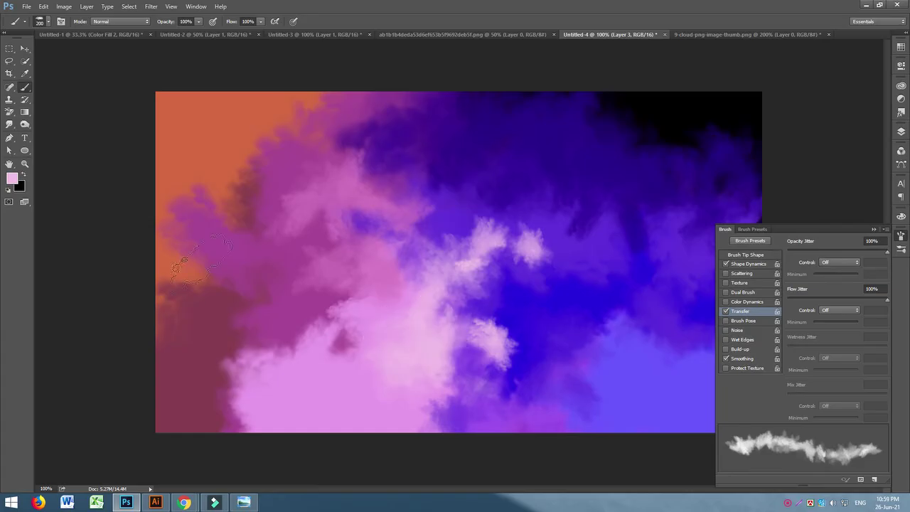
click(286, 239)
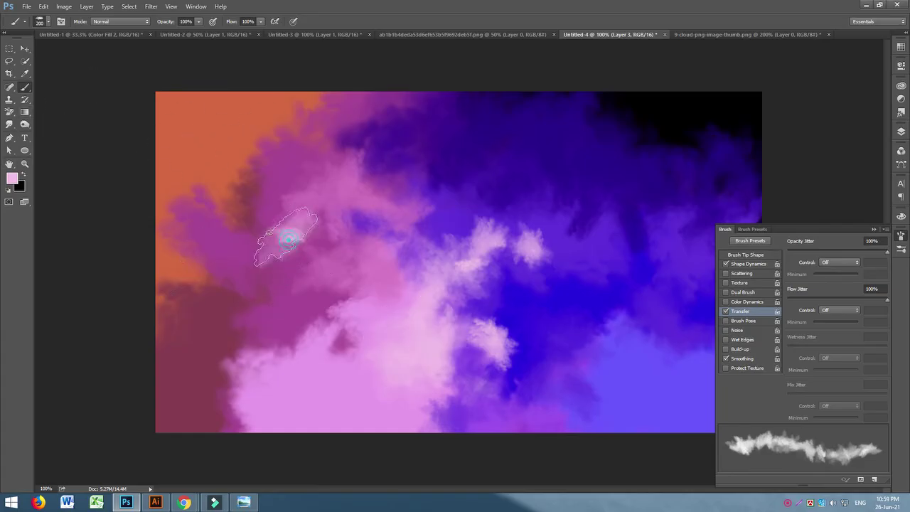
Sample the orange, lighten it to about #f1a488, and paint peach clouds over the image's upper-left and lower-left areas.
click(26, 73)
click(230, 139)
click(15, 184)
click(621, 136)
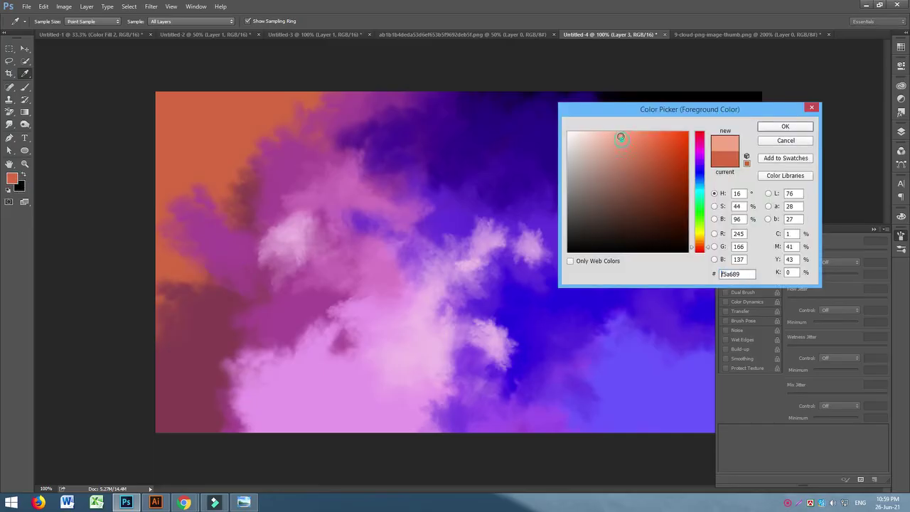
click(784, 127)
click(262, 149)
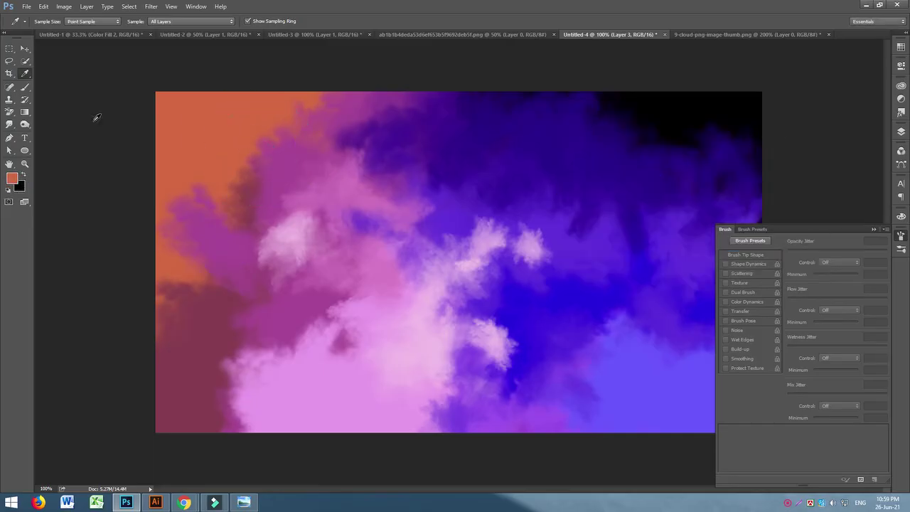
click(10, 179)
click(620, 138)
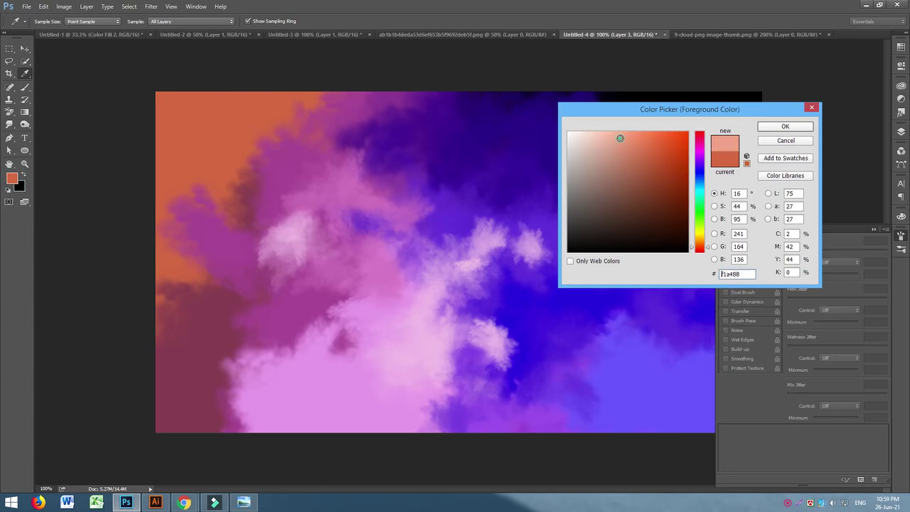
click(770, 125)
key(b)
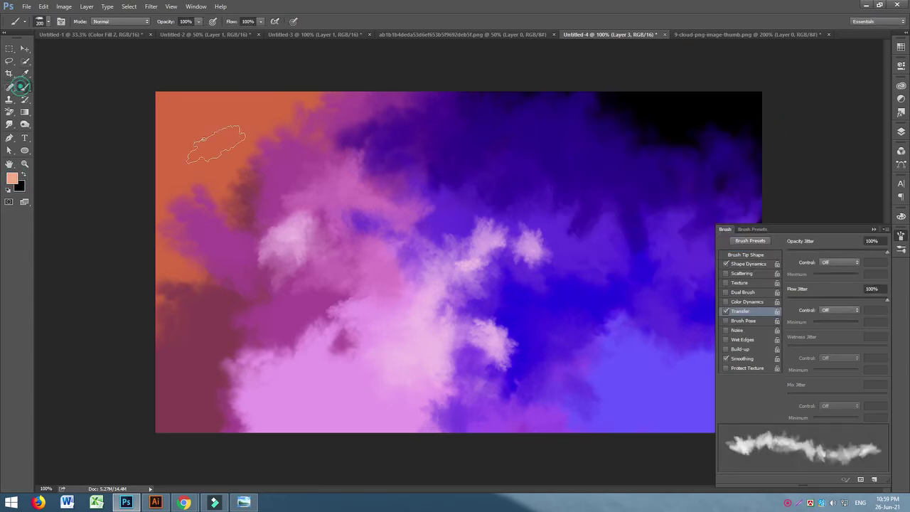
mouse_move(261, 149)
mouse_down()
mouse_move(214, 138)
mouse_move(285, 176)
mouse_move(249, 99)
mouse_up()
mouse_move(254, 334)
mouse_down()
mouse_move(230, 365)
mouse_move(204, 377)
mouse_move(207, 394)
mouse_move(254, 394)
mouse_up()
Choose a near-white foreground color and paint bright cloud highlights between the lower-left peach cloud and the pink area.
click(13, 178)
click(595, 142)
click(783, 126)
mouse_move(283, 387)
mouse_down()
mouse_move(278, 380)
mouse_move(296, 392)
mouse_move(309, 386)
mouse_move(334, 361)
mouse_up()
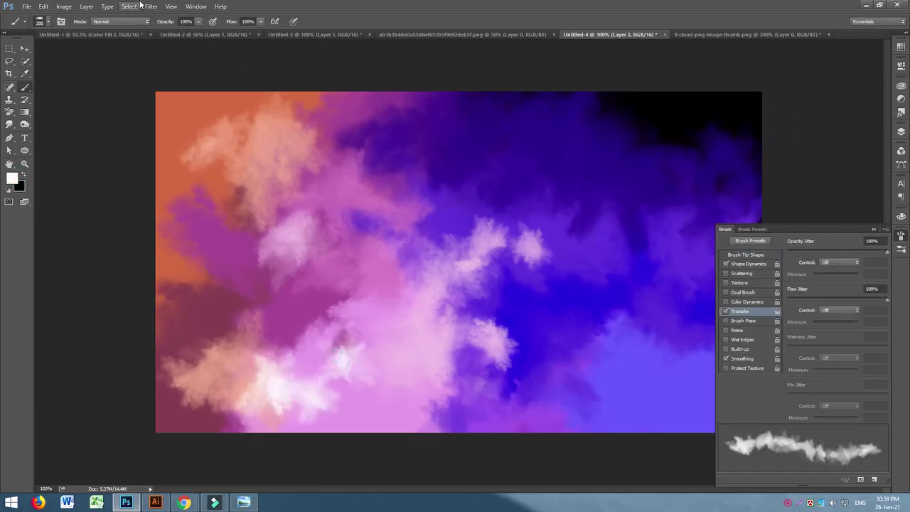
Lower the brush opacity to 29% and paint soft white clouds over the blue, pink and magenta areas.
click(199, 22)
mouse_move(552, 359)
mouse_down()
mouse_move(601, 356)
mouse_move(621, 345)
mouse_move(610, 365)
mouse_move(682, 365)
mouse_up()
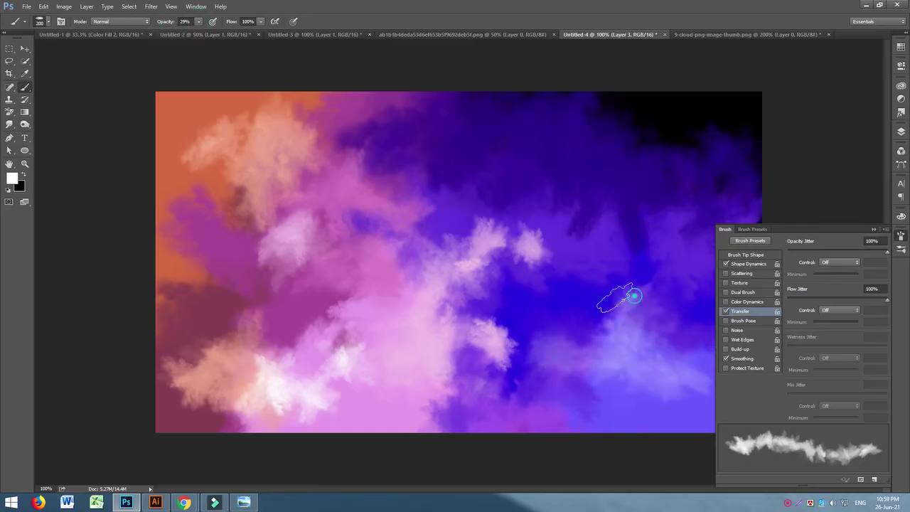
mouse_move(518, 239)
mouse_down()
mouse_move(558, 248)
mouse_move(496, 241)
mouse_move(395, 196)
mouse_move(420, 307)
mouse_move(493, 326)
mouse_move(504, 344)
mouse_move(457, 371)
mouse_up()
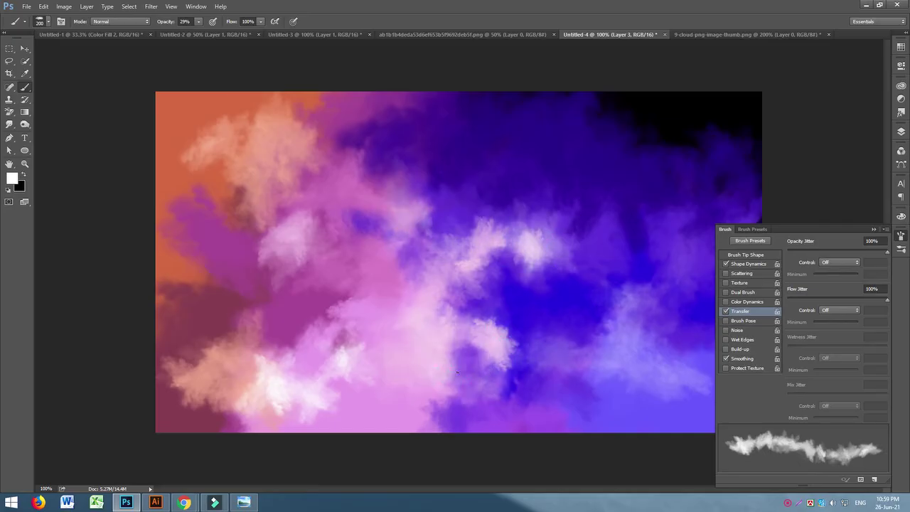
mouse_move(334, 238)
mouse_down()
mouse_move(295, 256)
mouse_move(221, 241)
mouse_move(257, 265)
mouse_up()
mouse_move(344, 223)
mouse_down()
mouse_move(387, 191)
mouse_move(383, 277)
mouse_move(396, 284)
mouse_move(383, 359)
mouse_move(331, 282)
mouse_move(532, 301)
mouse_move(505, 263)
mouse_move(516, 270)
mouse_move(451, 356)
mouse_move(355, 386)
mouse_move(408, 416)
mouse_move(377, 327)
mouse_move(578, 233)
mouse_move(533, 179)
mouse_move(601, 250)
mouse_up()
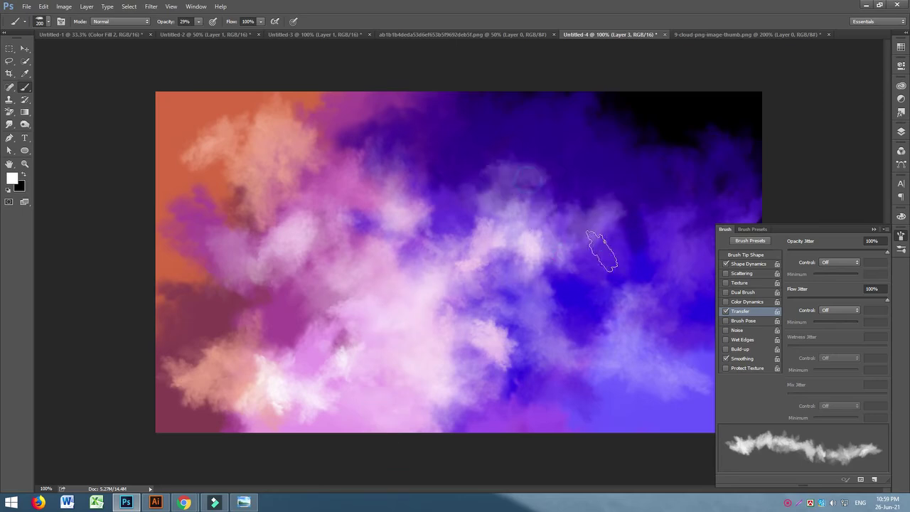
mouse_move(345, 125)
mouse_down()
mouse_move(364, 151)
mouse_move(328, 150)
mouse_move(313, 169)
mouse_move(327, 192)
mouse_move(347, 177)
mouse_move(346, 226)
mouse_move(287, 257)
mouse_move(229, 245)
mouse_move(169, 272)
mouse_up()
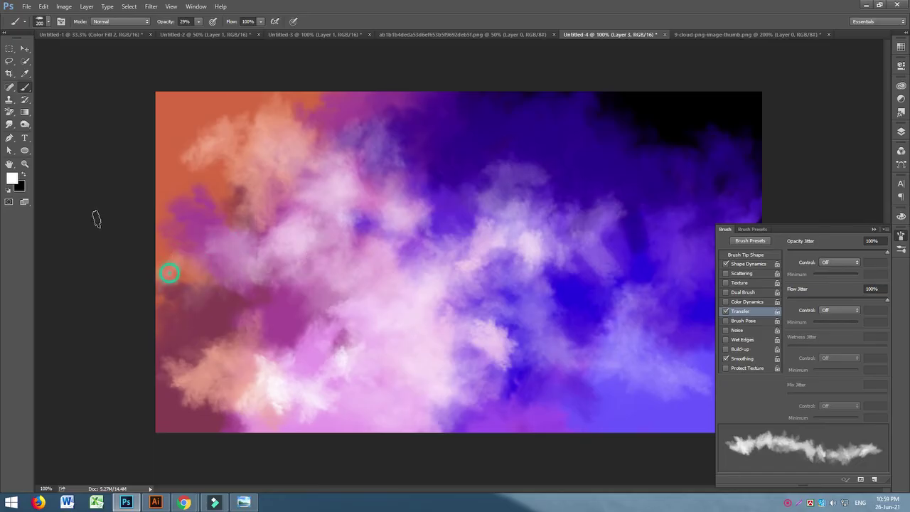
Sample the orange area, darken it to a deep rust red, and shade the image's upper-left corner with the brush.
click(12, 178)
click(175, 108)
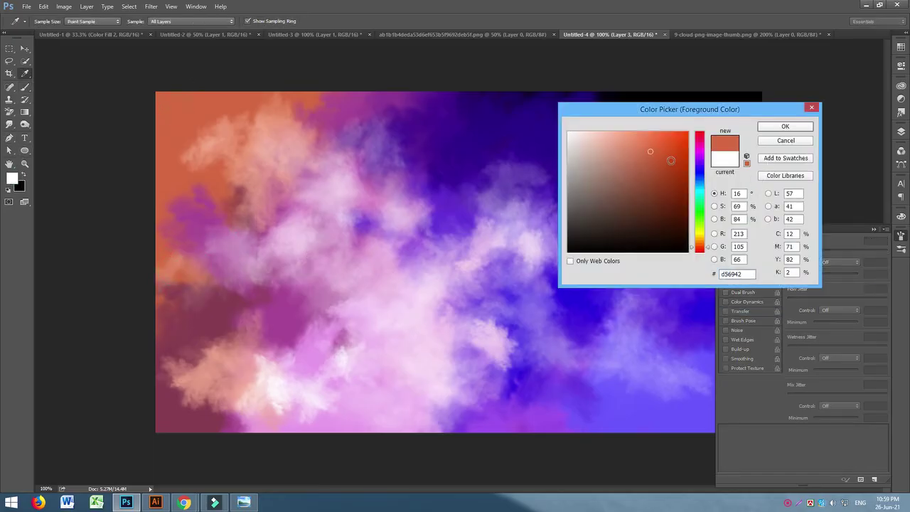
click(672, 166)
click(785, 126)
key(b)
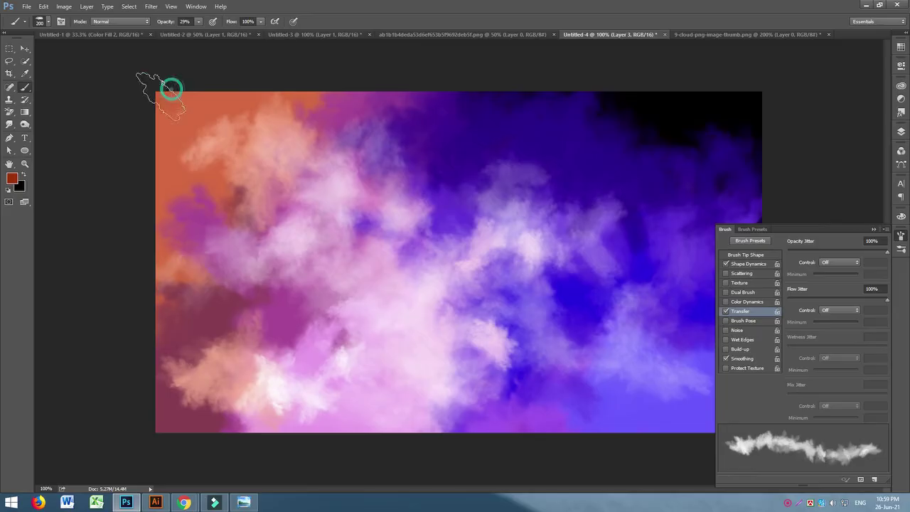
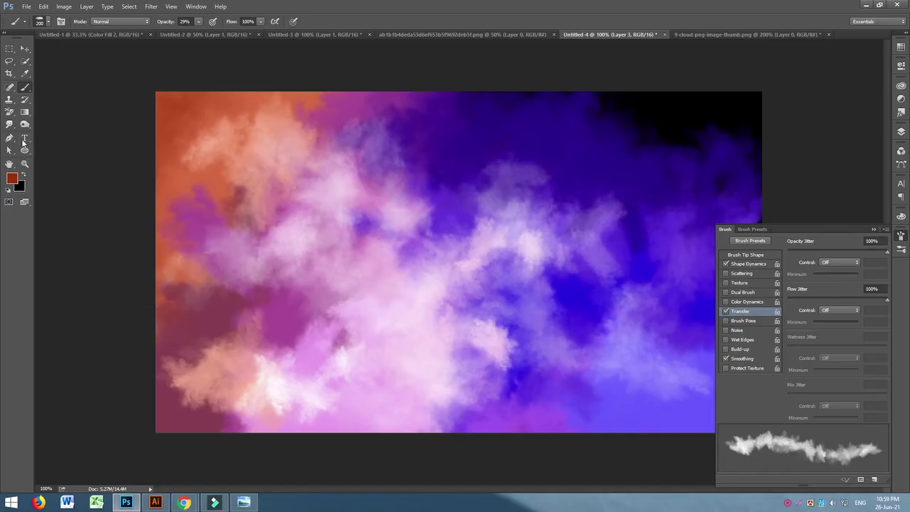
Sample the maroon, darken it to #610f25, and shade the image's lower-left corner with the brush at 65% opacity.
click(25, 73)
click(166, 398)
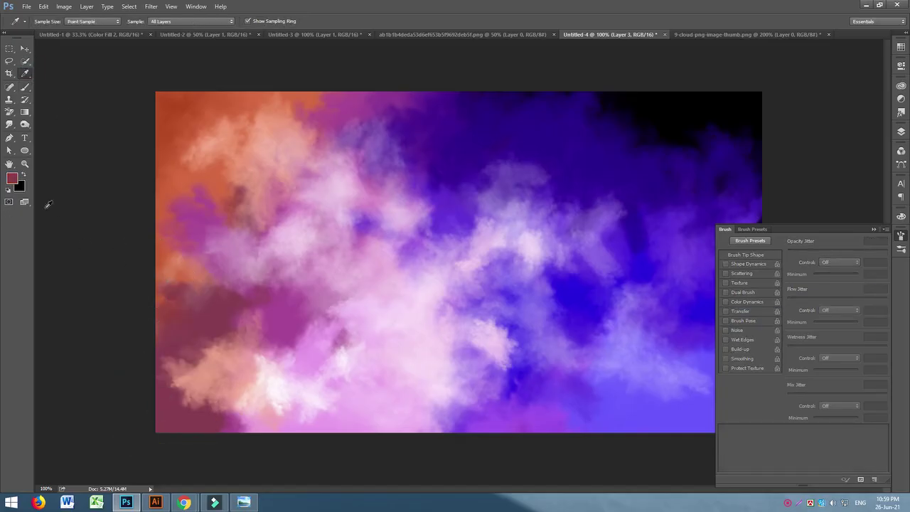
click(13, 177)
click(670, 205)
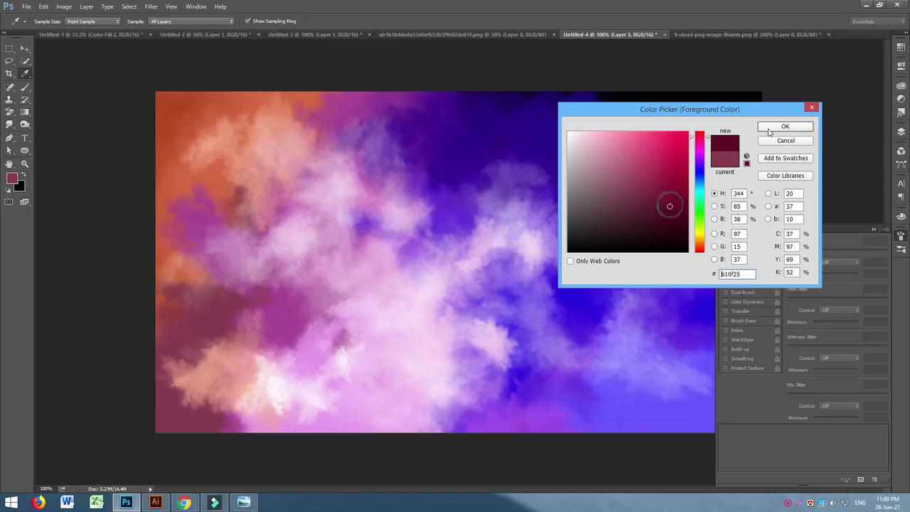
click(768, 127)
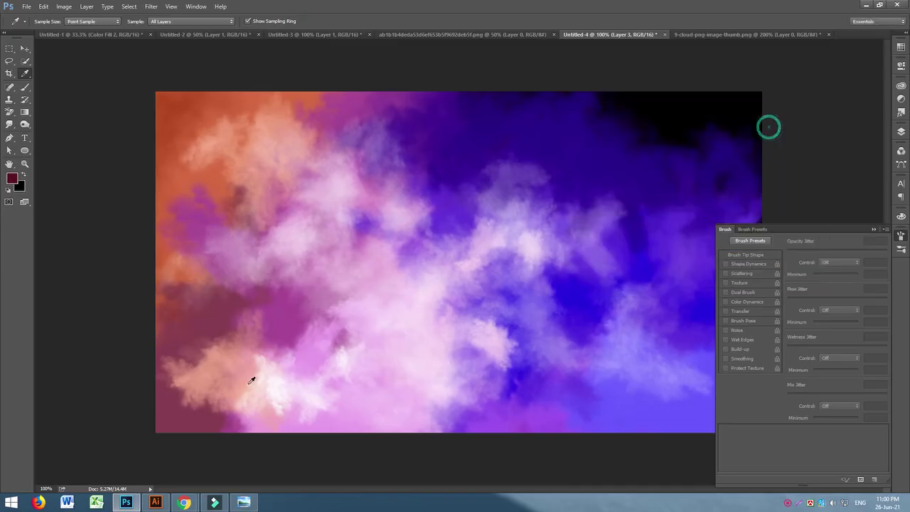
click(25, 88)
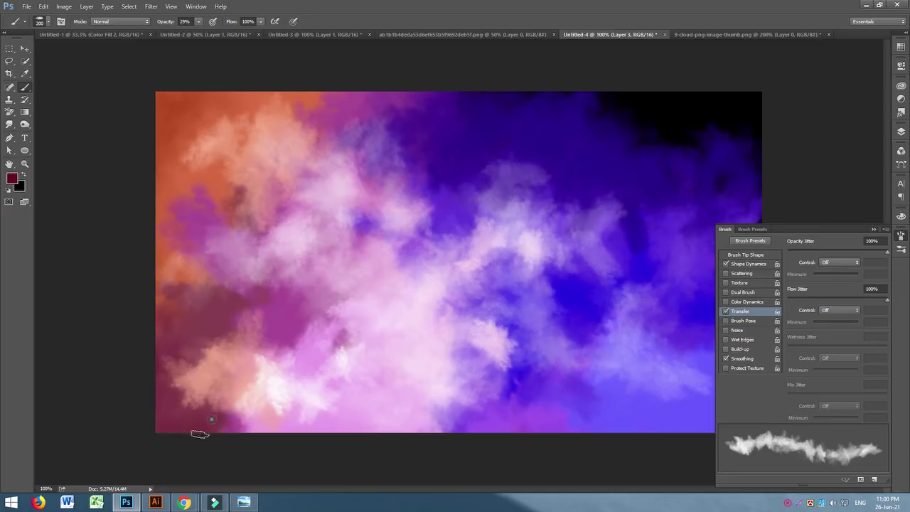
click(198, 22)
drag(209, 33, 204, 34)
mouse_move(182, 412)
mouse_down()
mouse_move(163, 358)
mouse_move(202, 431)
mouse_move(197, 395)
mouse_move(166, 339)
mouse_move(183, 358)
mouse_move(193, 321)
mouse_move(203, 385)
mouse_move(146, 431)
mouse_up()
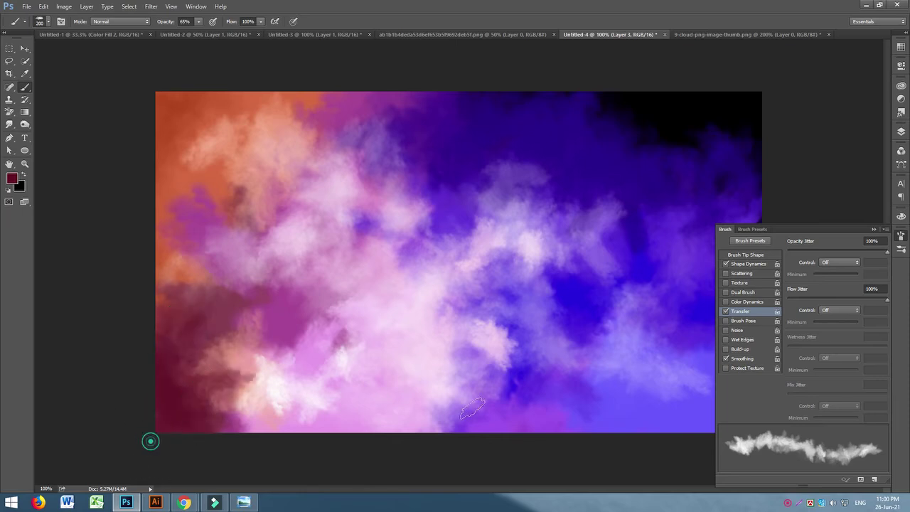
Collapse the brush settings, sample the blue-violet #6a58ff from the image's lower-right area, and lighten the foreground color to pale lavender.
click(879, 229)
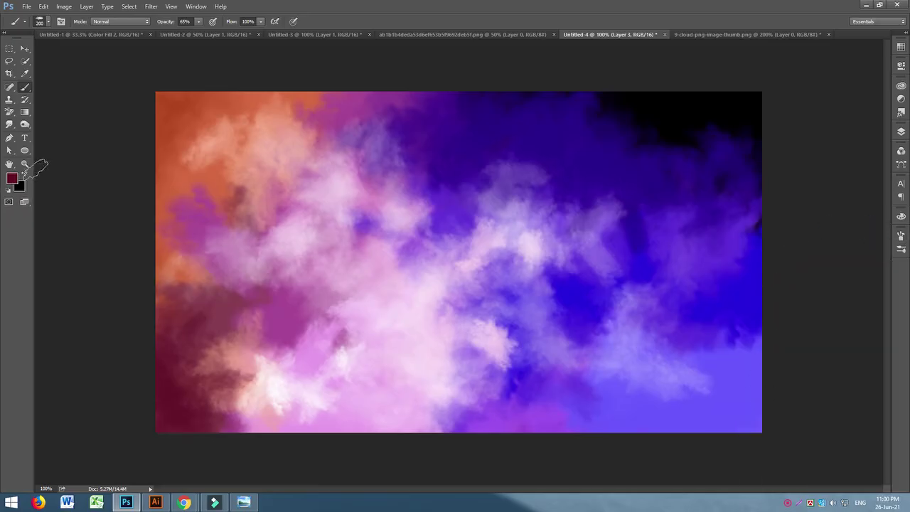
click(12, 181)
click(737, 415)
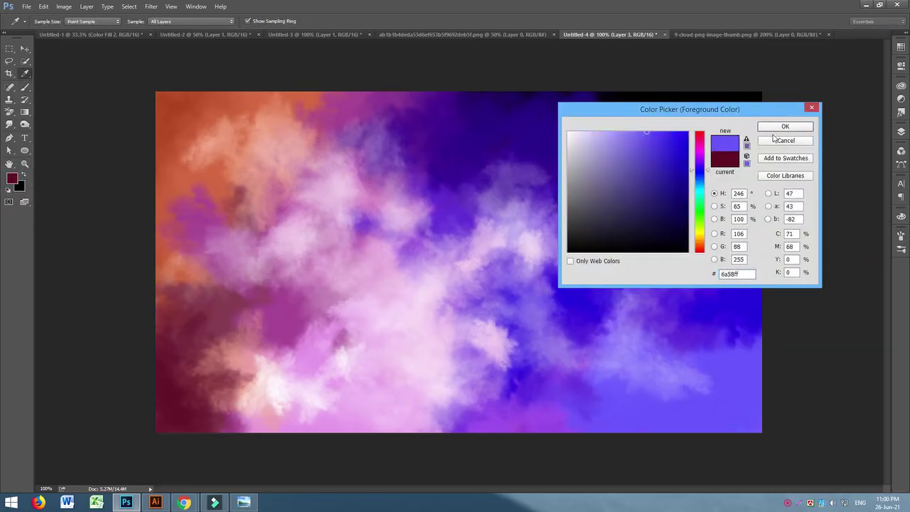
click(785, 128)
key(b)
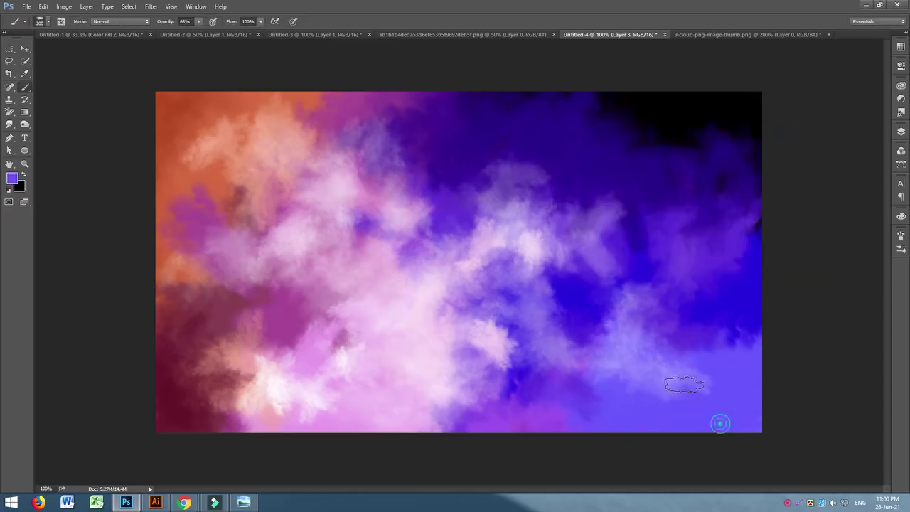
click(12, 181)
click(589, 122)
click(780, 130)
Paint lavender clouds over the image's lower-right area and toward its centre, reducing the brush opacity to 32%.
mouse_move(672, 392)
mouse_down()
mouse_move(688, 392)
mouse_move(572, 390)
mouse_up()
click(200, 22)
drag(189, 33, 182, 32)
mouse_move(670, 376)
mouse_down()
mouse_move(675, 350)
mouse_move(647, 368)
mouse_move(610, 351)
mouse_move(552, 378)
mouse_move(569, 361)
mouse_move(551, 370)
mouse_move(541, 418)
mouse_move(515, 358)
mouse_move(523, 359)
mouse_move(463, 356)
mouse_move(517, 337)
mouse_move(494, 371)
mouse_move(484, 363)
mouse_move(543, 349)
mouse_move(511, 344)
mouse_up()
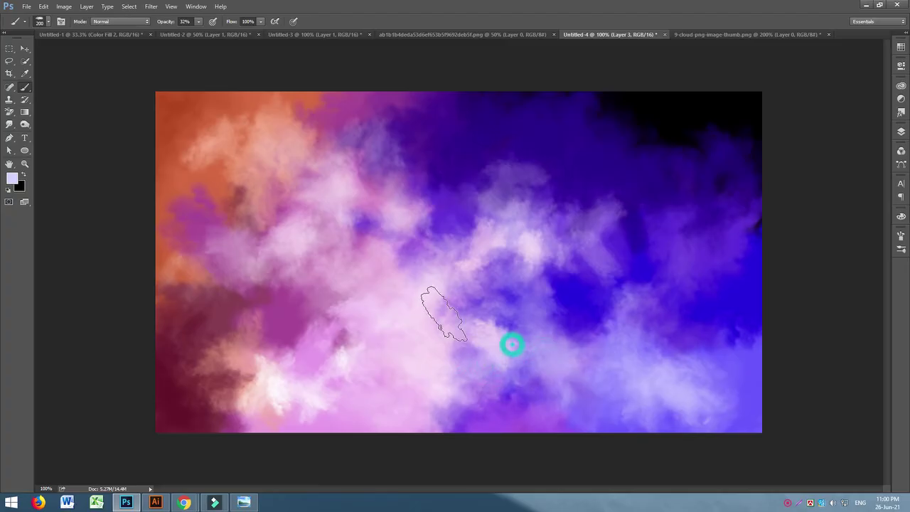
Switch to Illustrator and delete all the artwork in the open document.
click(154, 503)
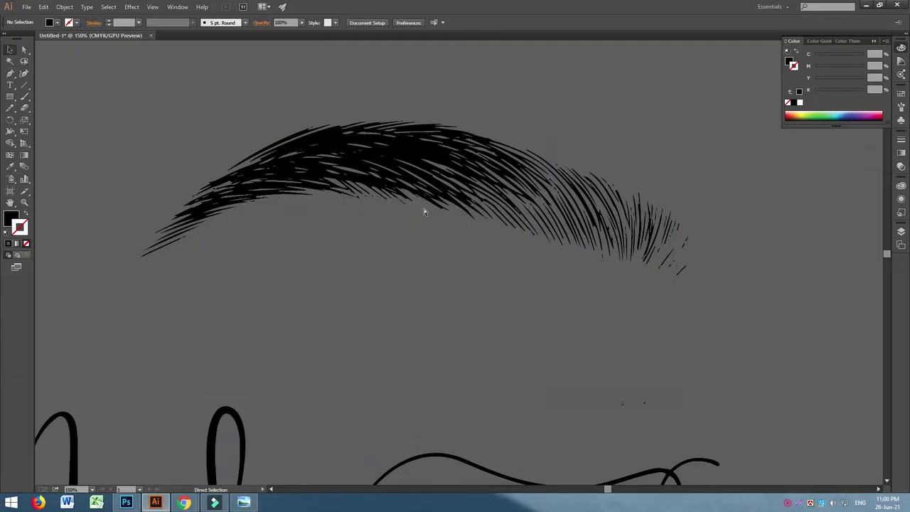
key(v)
key(ctrl+a)
key(Delete)
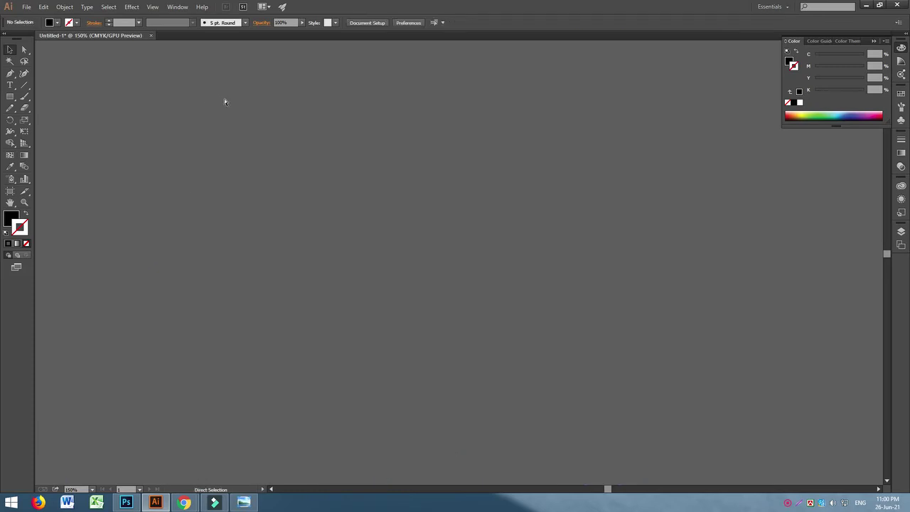
Create a new A4 print document and draw a white square about 19 mm wide with no stroke.
key(ctrl+n)
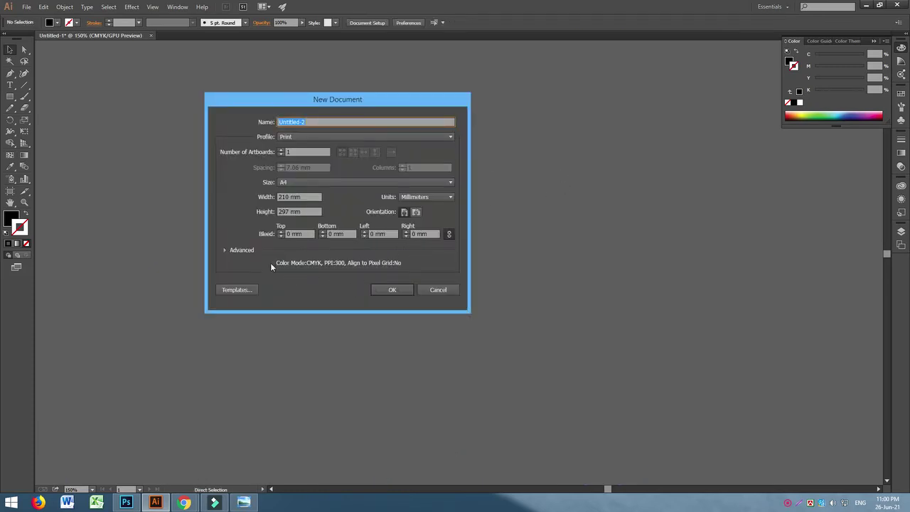
click(393, 289)
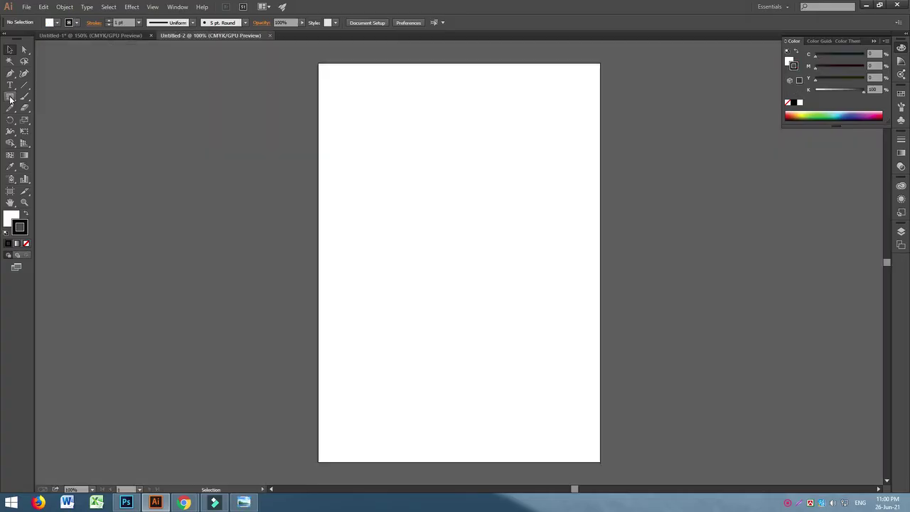
drag(390, 124, 416, 151)
click(13, 49)
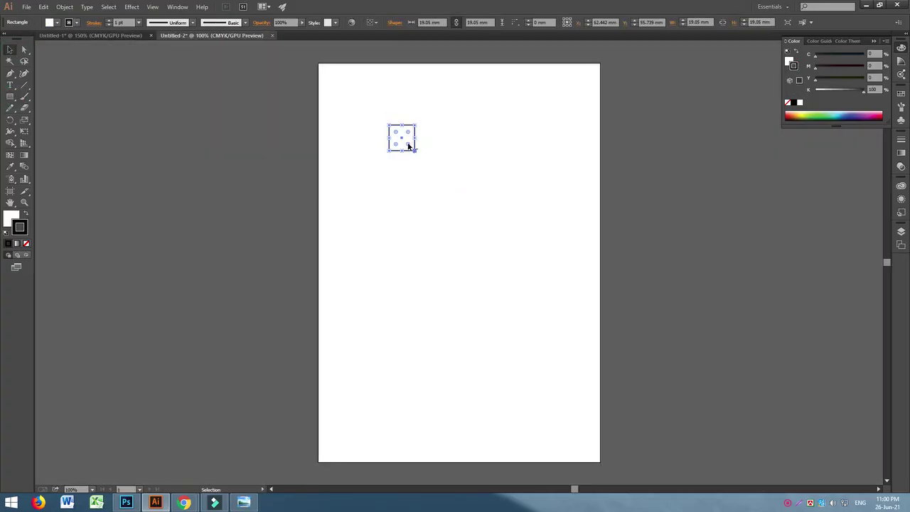
click(26, 243)
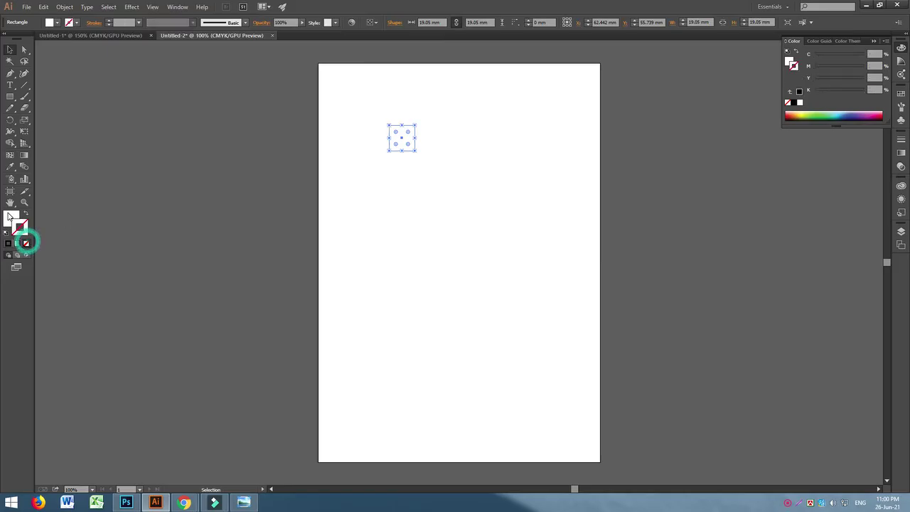
Move the white square closer to the page's upper-left corner.
click(461, 248)
drag(403, 137, 386, 130)
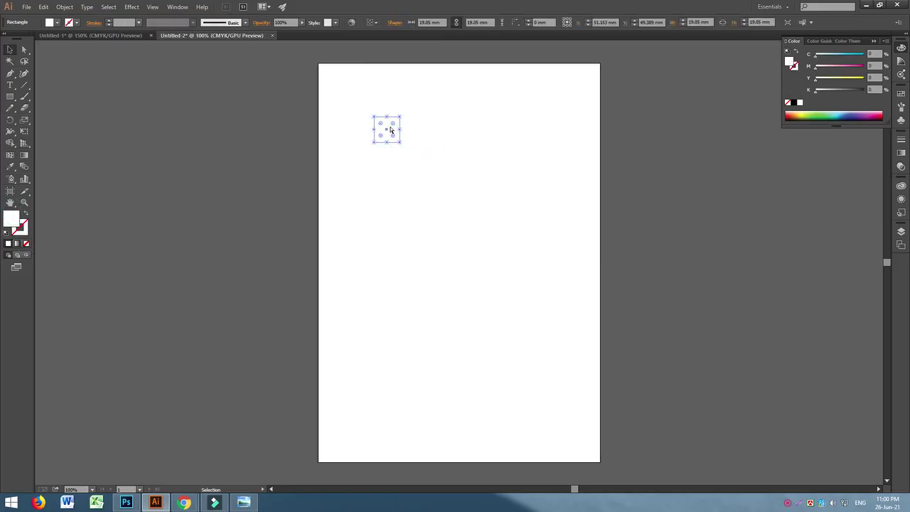
key(ctrl+plus)
drag(328, 119, 292, 142)
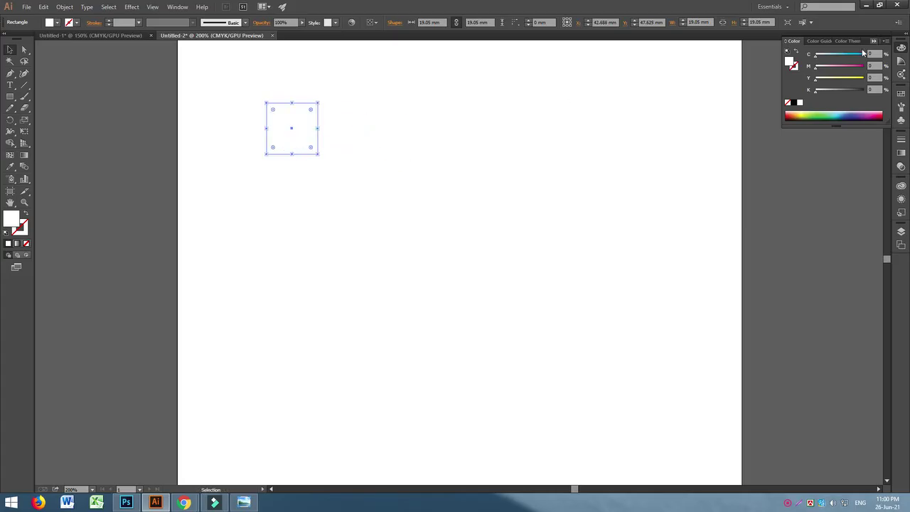
Fill the first square with 90% cyan and the white square beside it with 100% magenta.
click(824, 55)
click(505, 152)
click(359, 136)
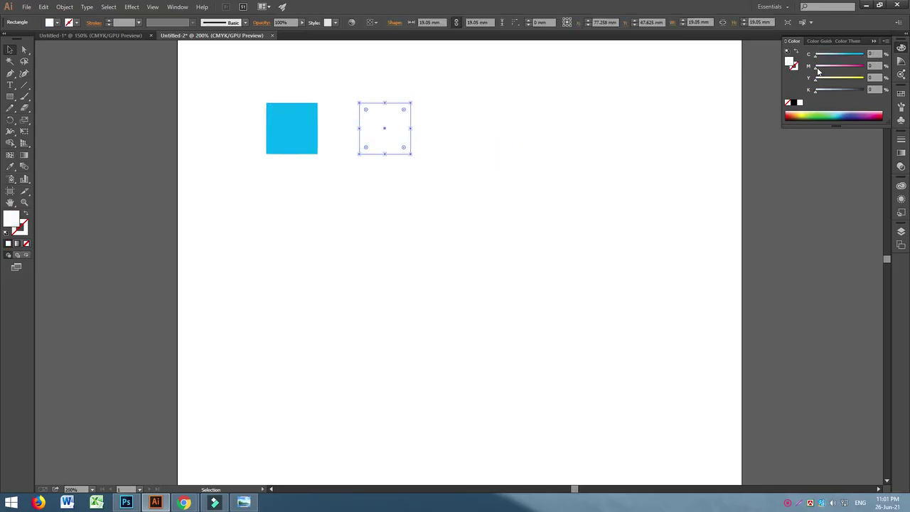
drag(817, 66, 863, 66)
click(591, 152)
Place a third square to the right of the magenta one and fill it with 100% yellow and no magenta.
drag(411, 139, 507, 144)
click(606, 187)
drag(576, 178, 583, 199)
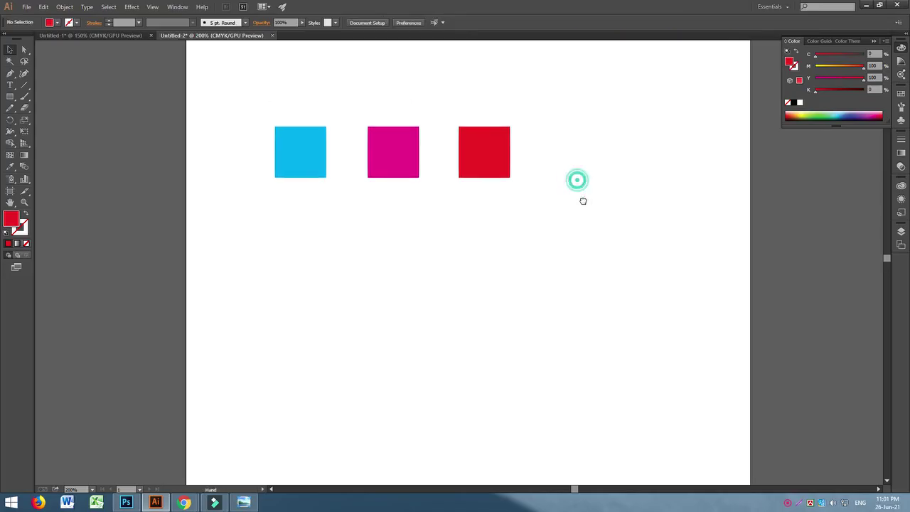
click(508, 149)
drag(836, 70, 814, 70)
click(609, 202)
click(493, 152)
Copy the row of three colored squares directly below itself and repeat the copy four more times.
drag(631, 122, 284, 177)
drag(391, 148, 396, 209)
key(ctrl+d)
key(ctrl+d)
key(ctrl+d)
key(ctrl+d)
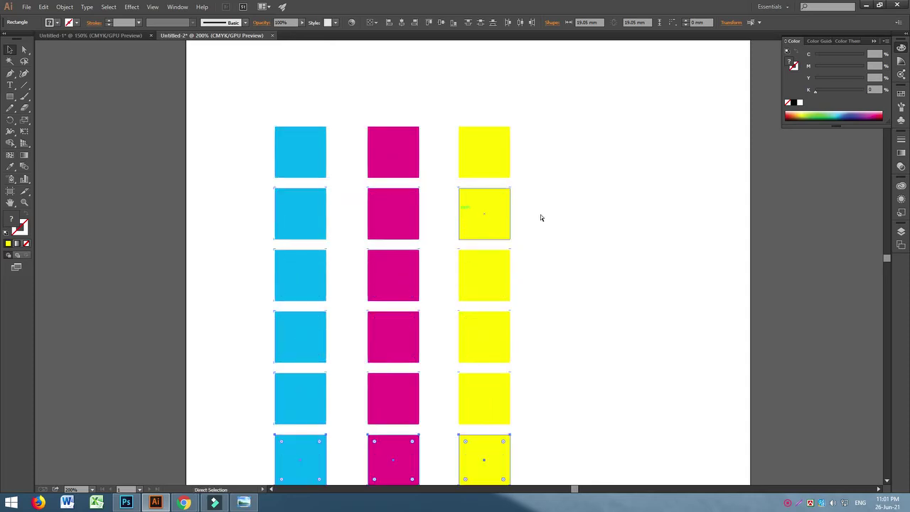
click(601, 209)
Add a seventh row of squares by repeating the last copy transformation.
scroll(223, 170, down, 3)
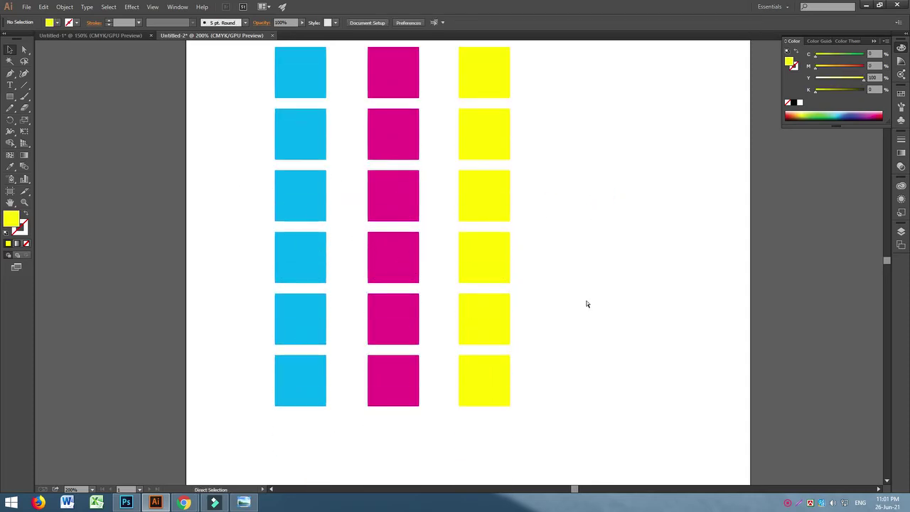
key(ctrl+z)
key(ctrl+d)
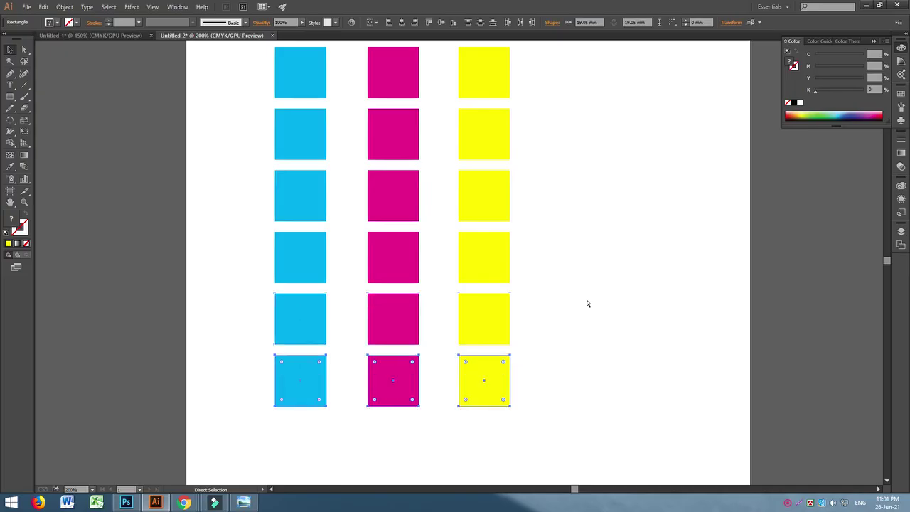
key(ctrl+d)
click(659, 318)
key(ctrl+minus)
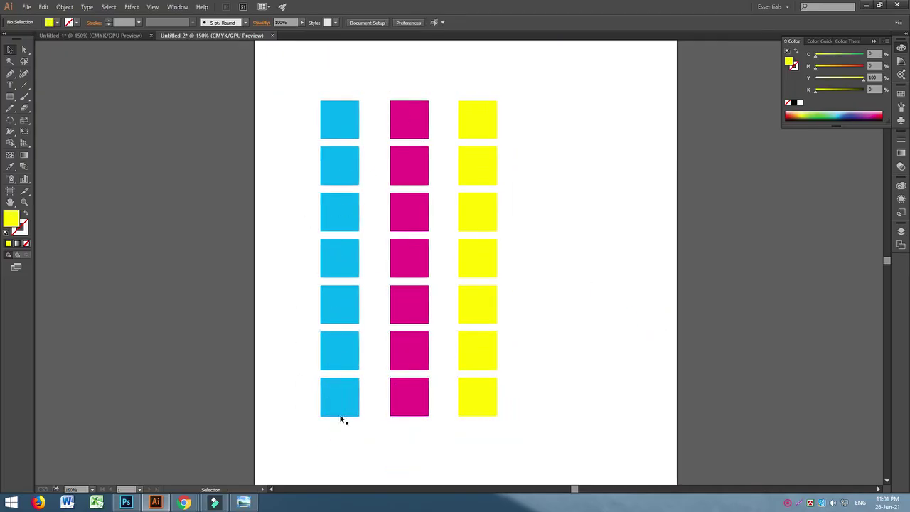
Repeat the row copy down the page until the grid has ten rows of cyan, magenta and yellow squares.
scroll(425, 392, down, 3)
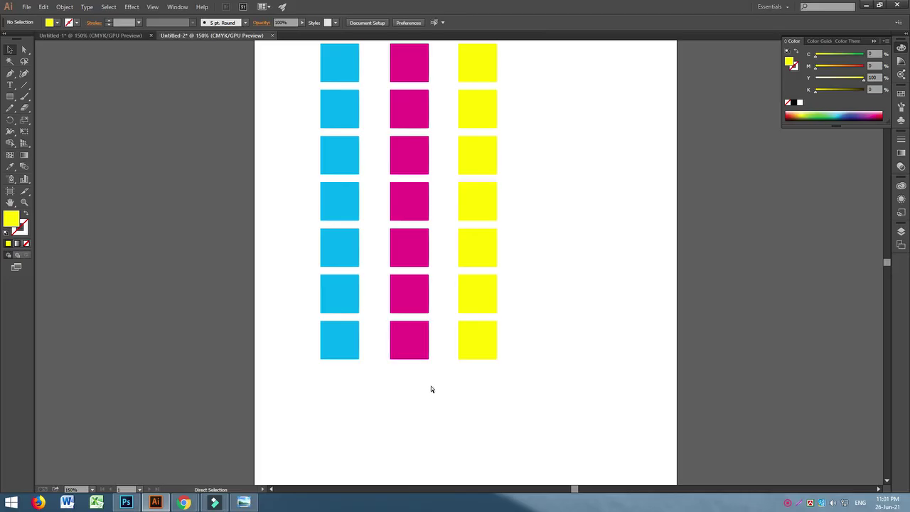
key(ctrl+z)
key(ctrl+d)
key(ctrl+d)
key(ctrl+d)
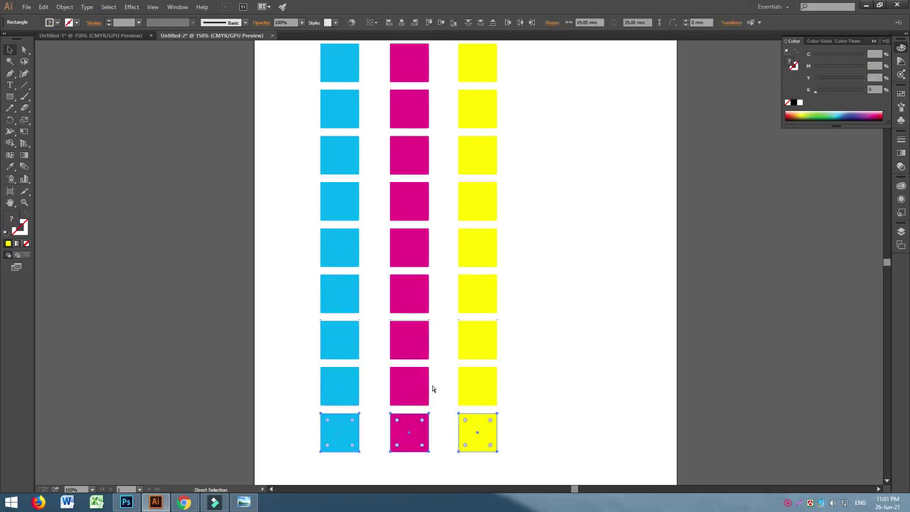
key(ctrl+d)
click(568, 324)
key(ctrl+minus)
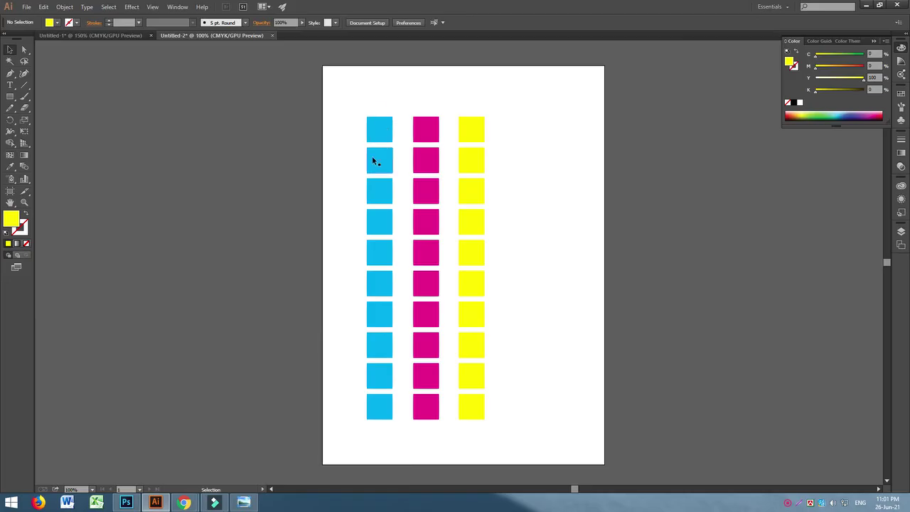
Set the second square in the cyan column to 90% cyan and give the third and fourth squares progressively lighter cyan fills.
click(372, 157)
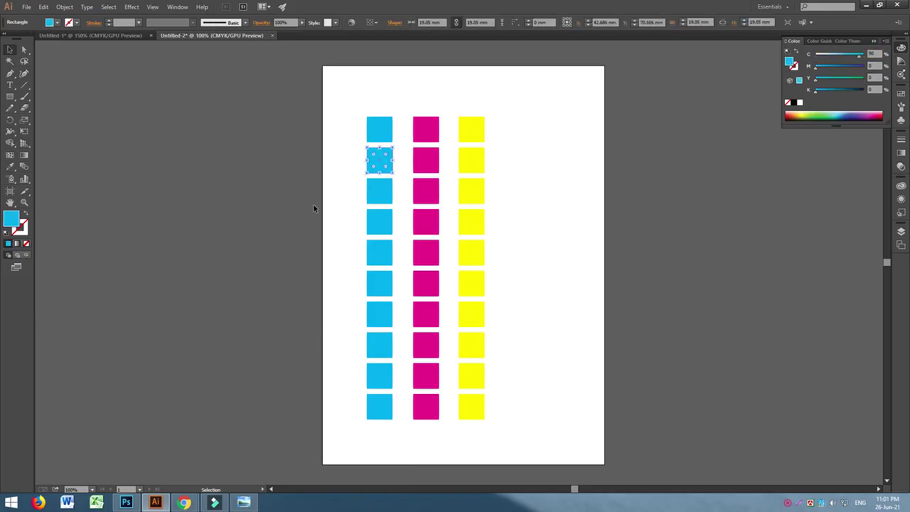
click(371, 192)
click(874, 53)
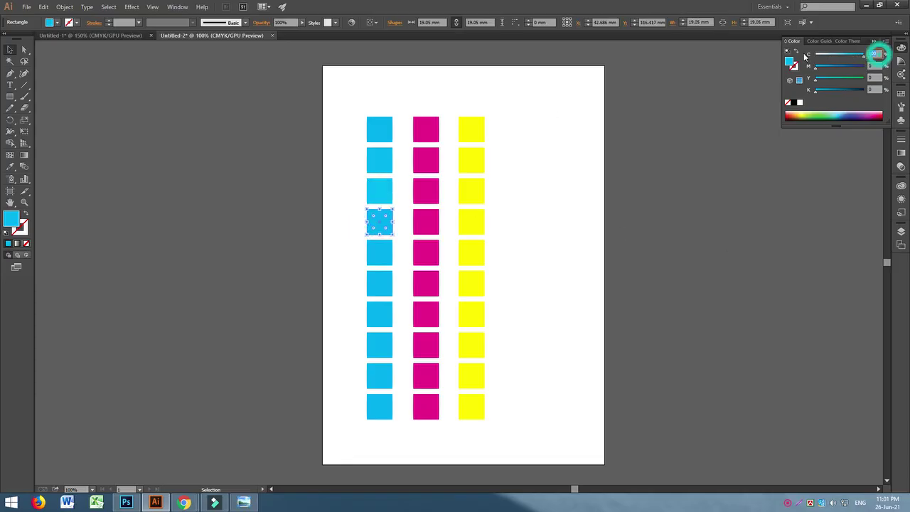
key(Return)
Lighten the cyan fill of the fifth square in the cyan column and set the sixth square to 50% cyan.
click(379, 249)
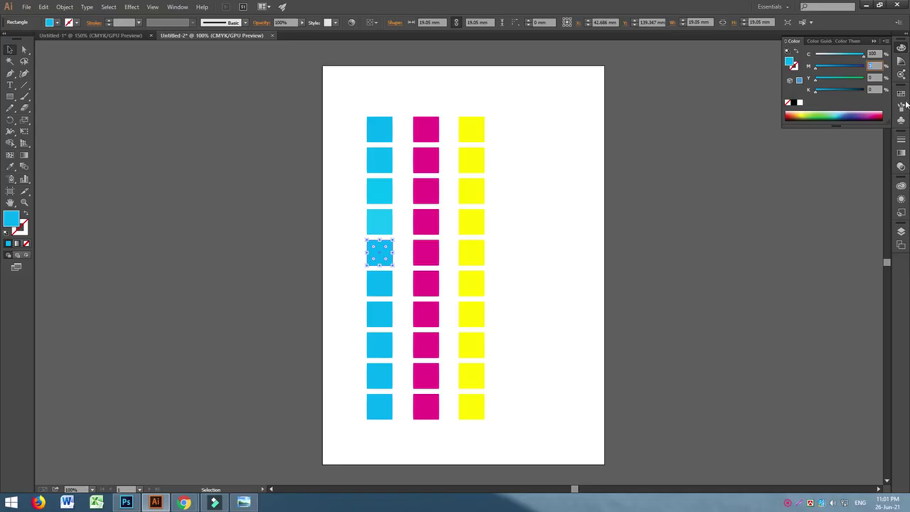
click(876, 53)
key(Return)
click(368, 280)
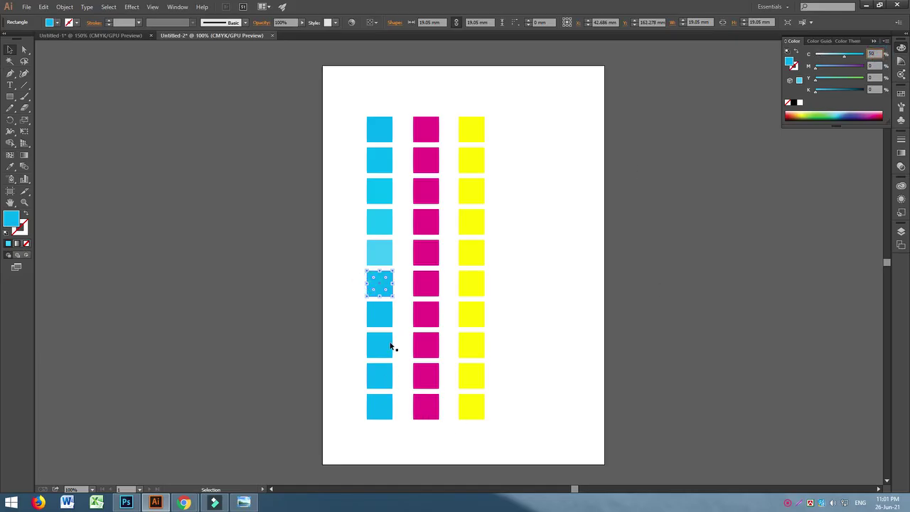
Set the seventh square in the cyan column to 40% cyan and the eighth to 30%.
click(378, 320)
double_click(876, 54)
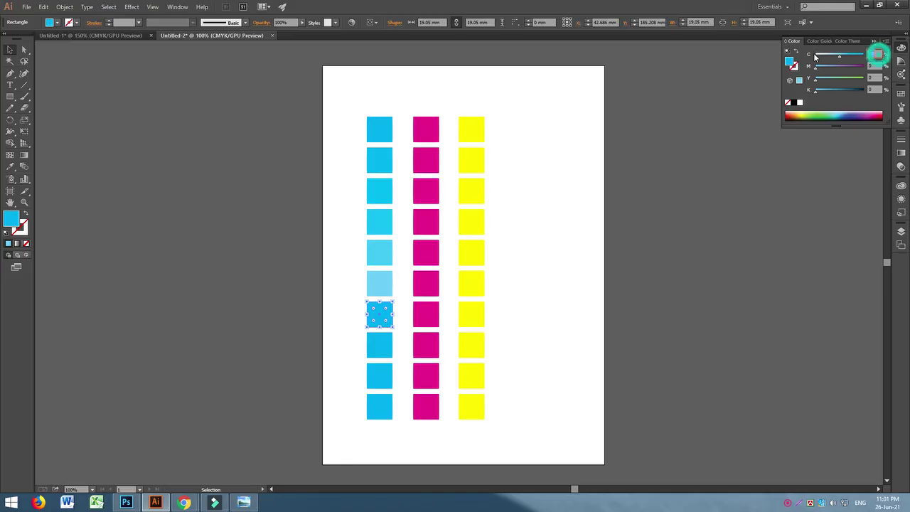
text(40)
key(Return)
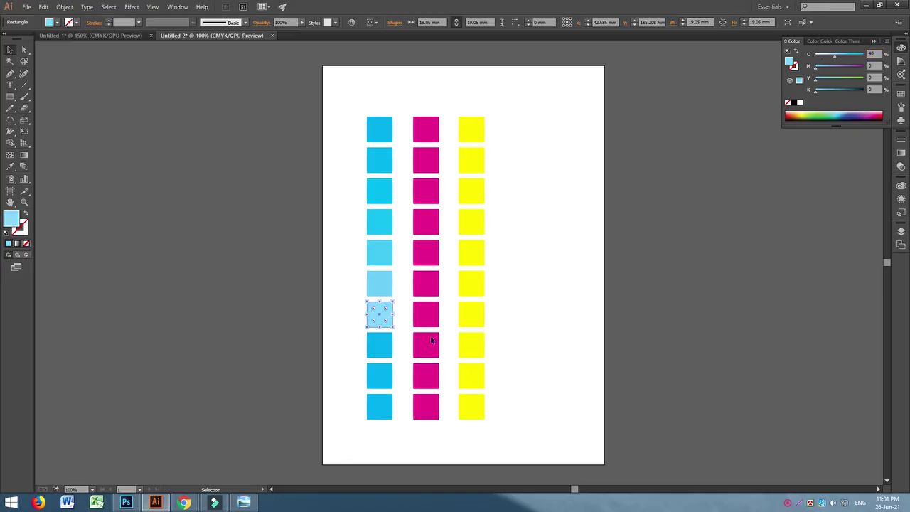
click(376, 345)
double_click(876, 53)
text(30)
key(Return)
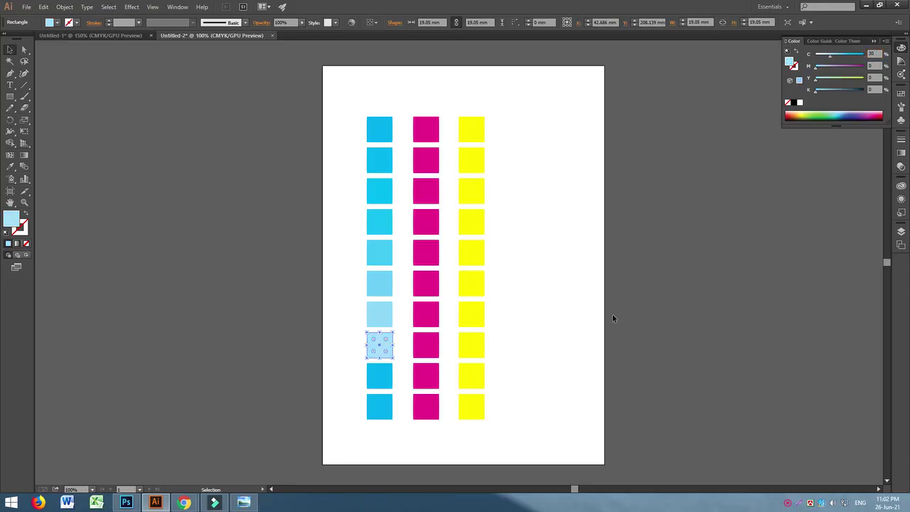
Set the ninth square in the cyan column to 20% cyan and the tenth to 10%.
click(377, 375)
double_click(879, 53)
key(Return)
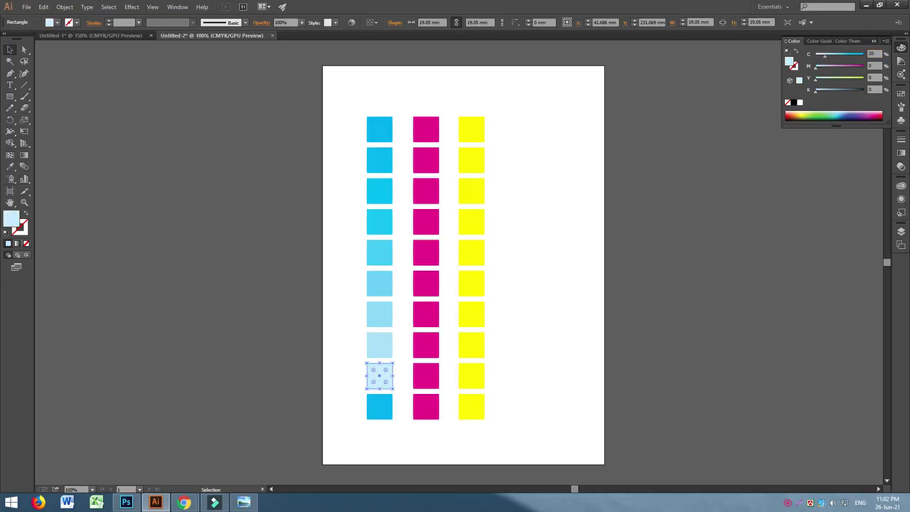
click(379, 413)
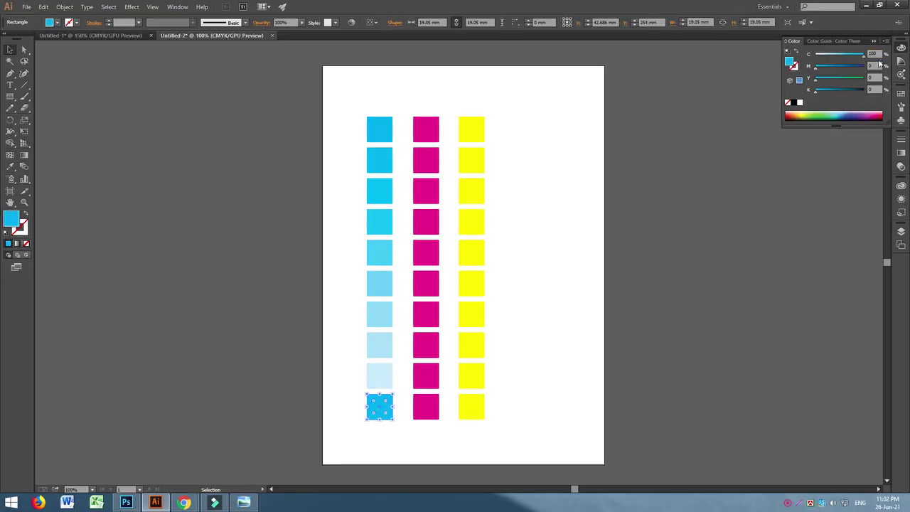
double_click(874, 53)
text(10)
key(Return)
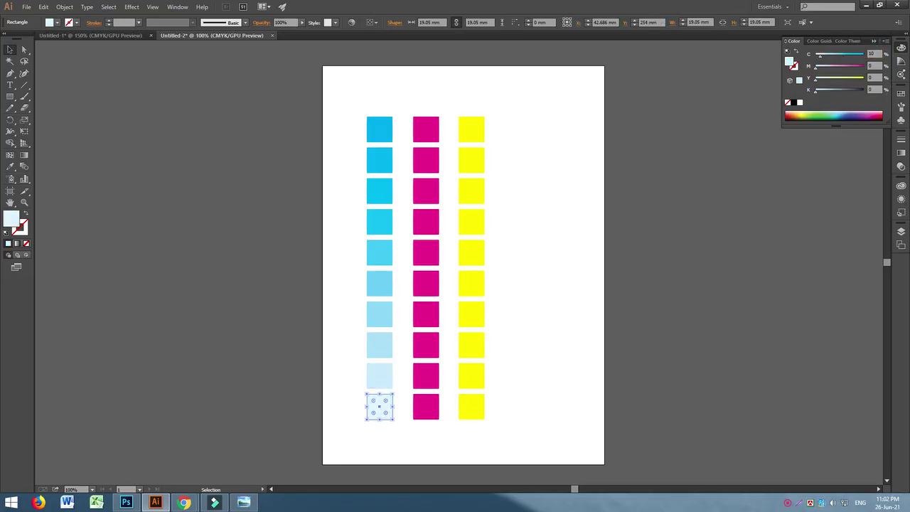
click(568, 193)
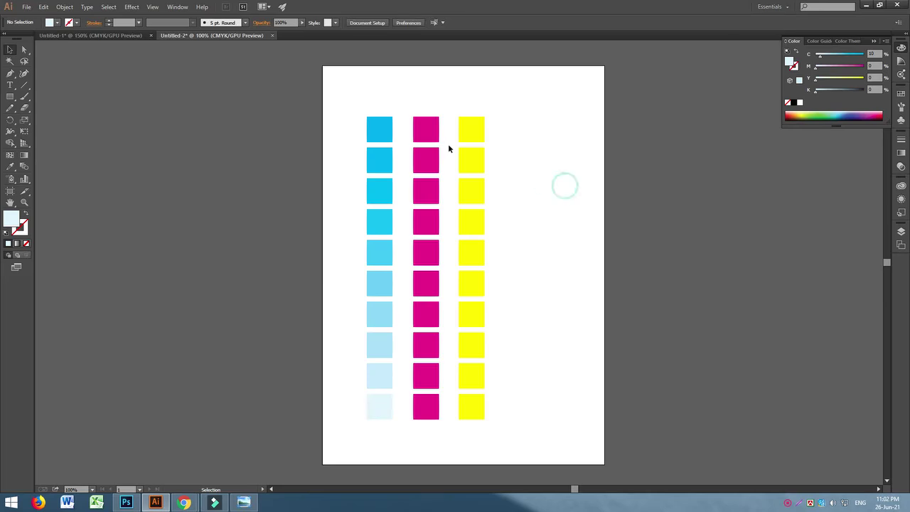
Set the second square in the magenta column to 90% magenta and the third to 80%.
click(416, 169)
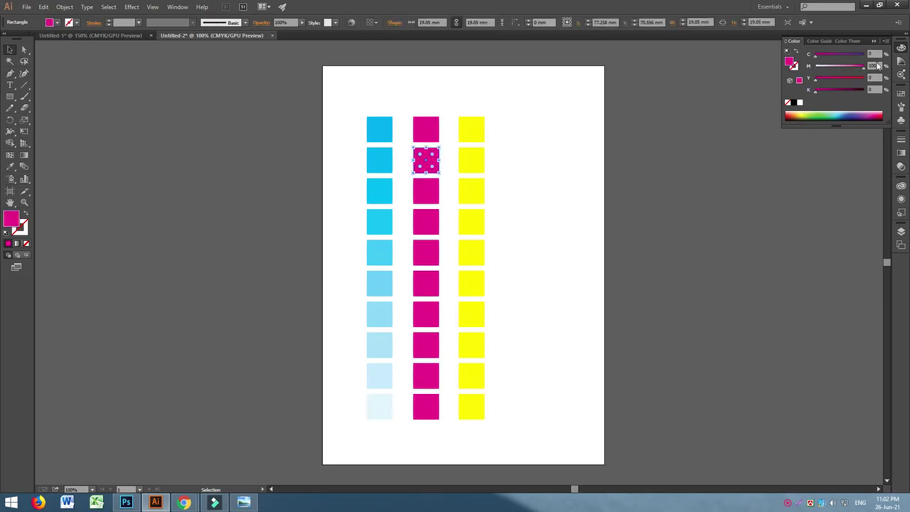
double_click(872, 66)
text(90)
key(Return)
click(425, 190)
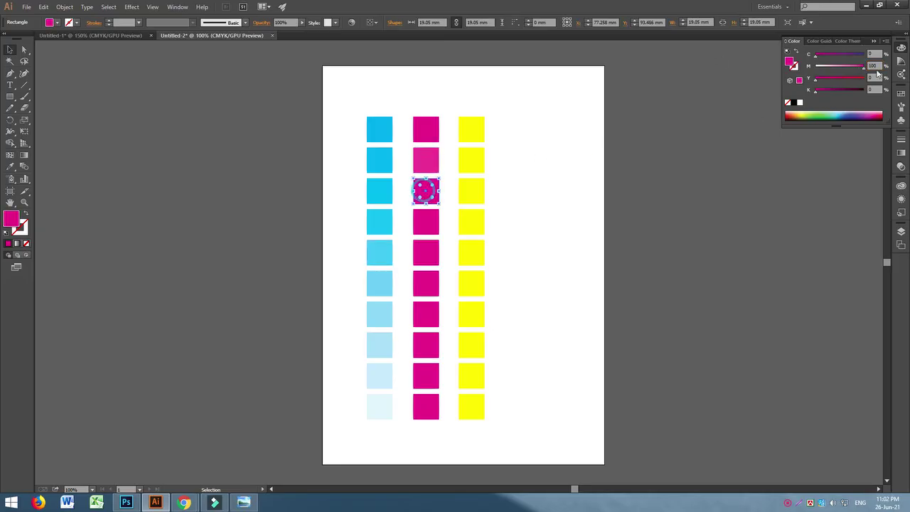
double_click(872, 65)
text(80)
key(Return)
Set the fourth square in the magenta column to 70% magenta and the fifth to 60%.
click(429, 226)
double_click(874, 65)
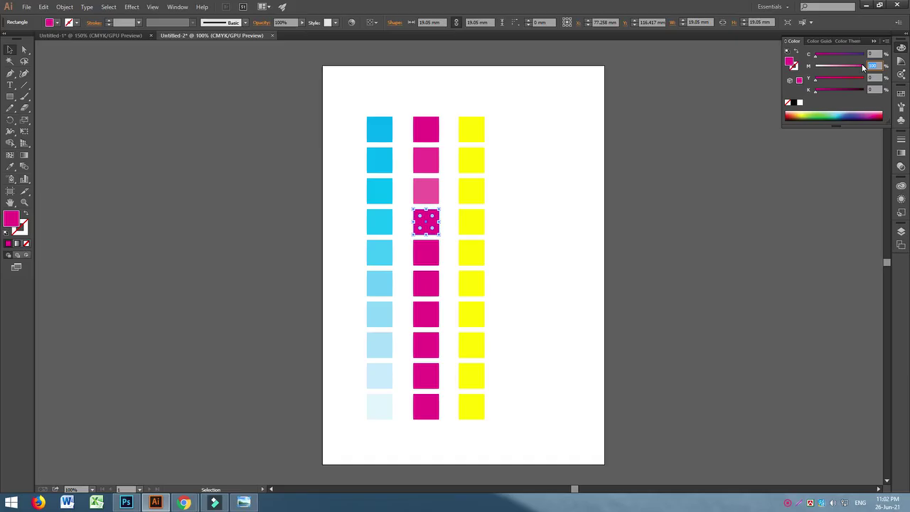
key(Return)
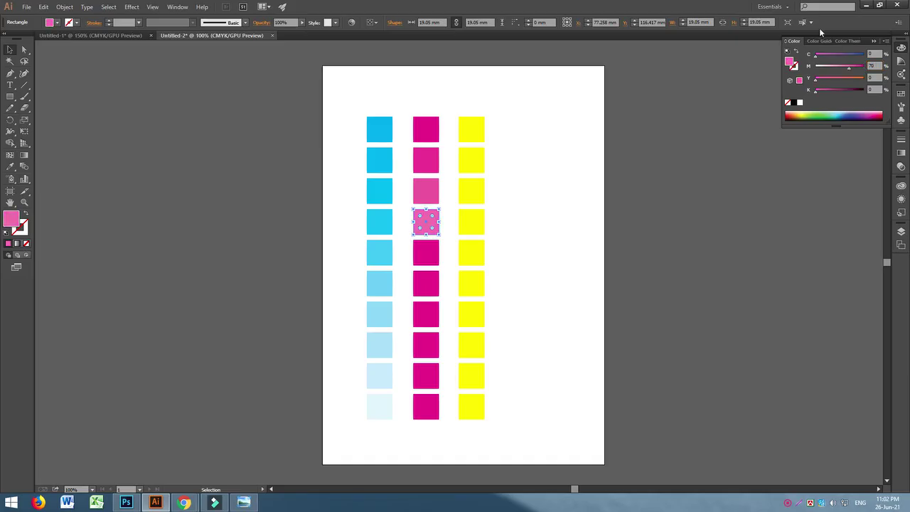
click(434, 257)
double_click(875, 64)
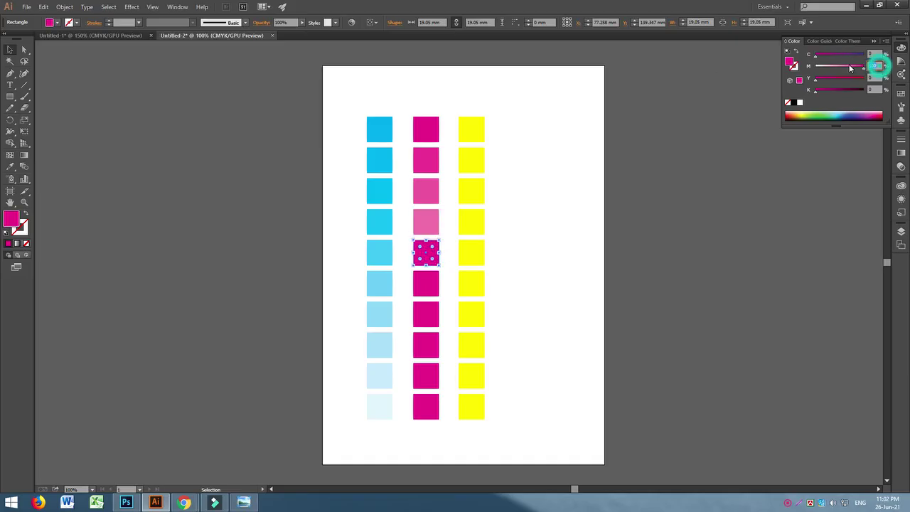
text(60)
key(Return)
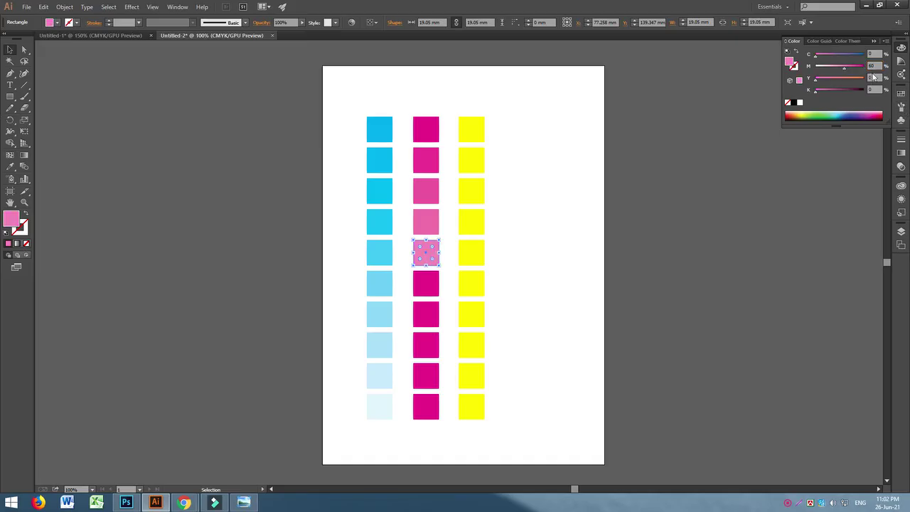
Set the sixth square in the magenta column to 50% magenta.
click(435, 281)
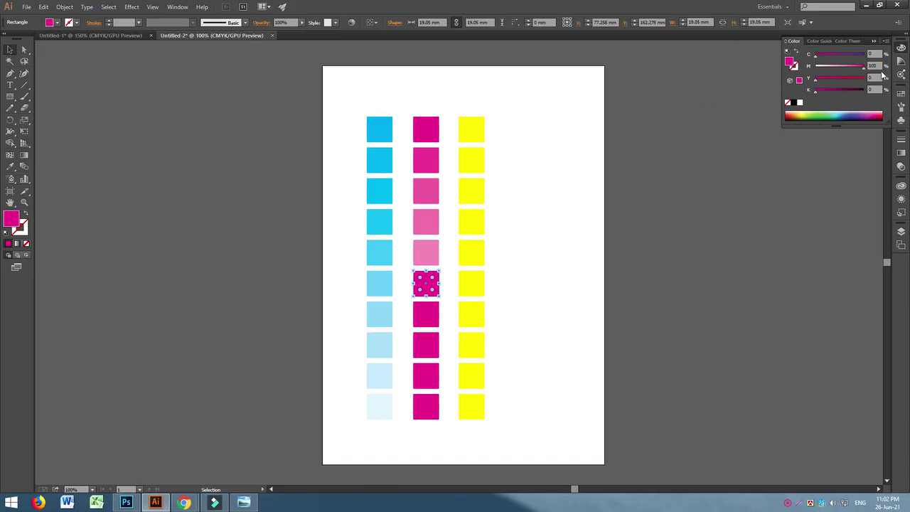
double_click(876, 65)
text(50)
key(Return)
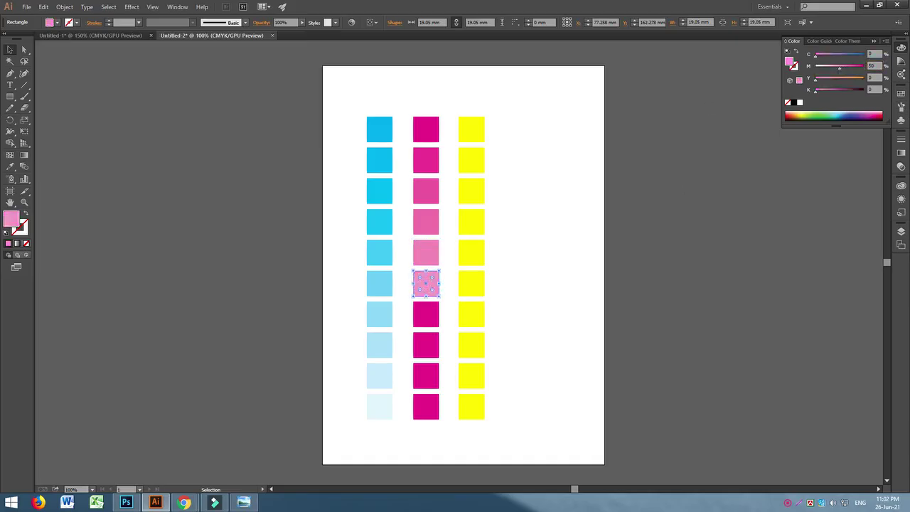
Set the second square in the yellow column to 80% yellow and the third to 70%.
click(476, 157)
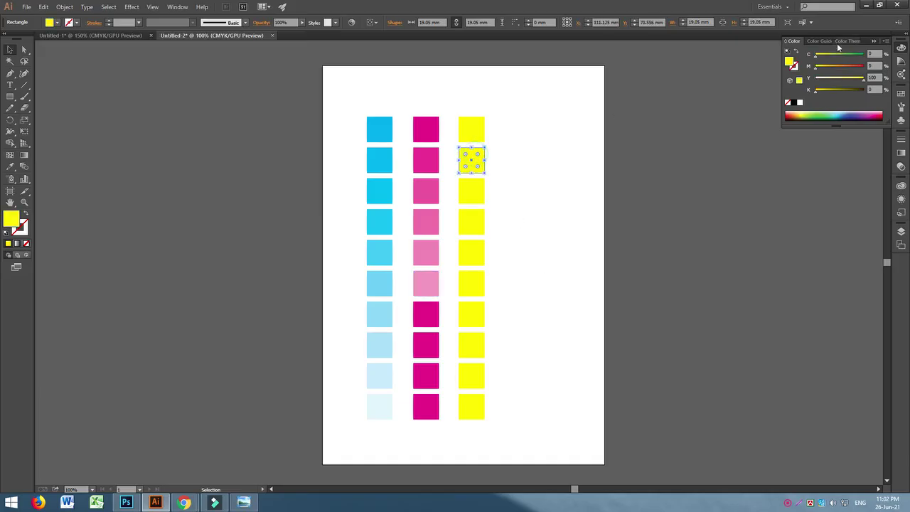
double_click(879, 76)
text(9)
click(486, 188)
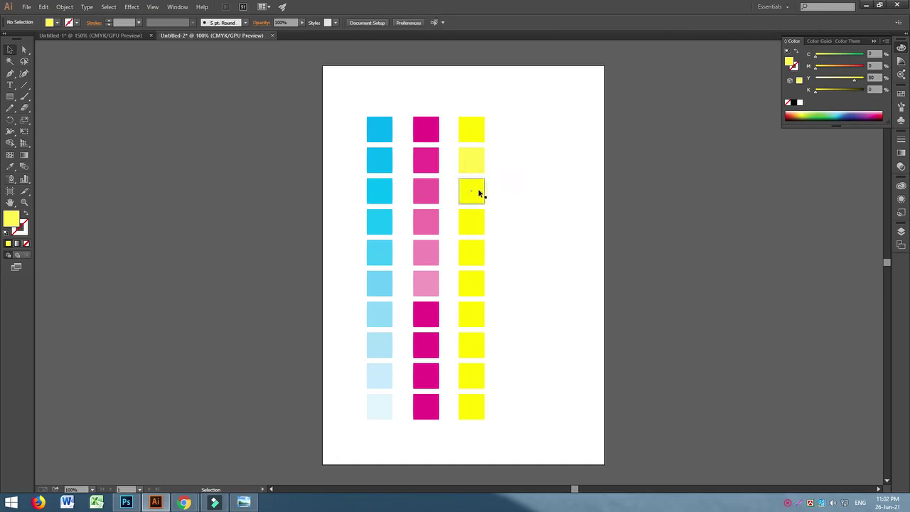
double_click(879, 76)
text(70)
key(Return)
Set the fourth square in the yellow column to 60% yellow and give the fifth square a lighter yellow fill.
click(470, 221)
double_click(879, 77)
text(60)
key(Return)
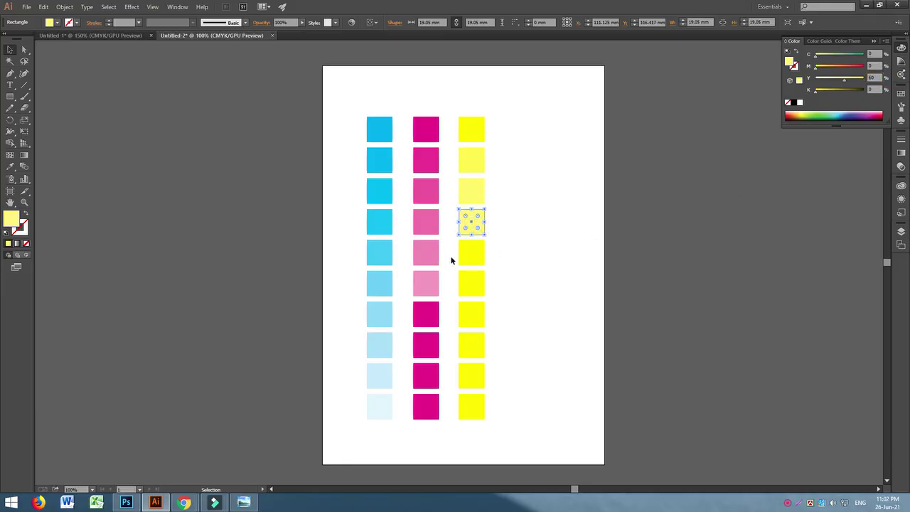
click(474, 248)
double_click(879, 76)
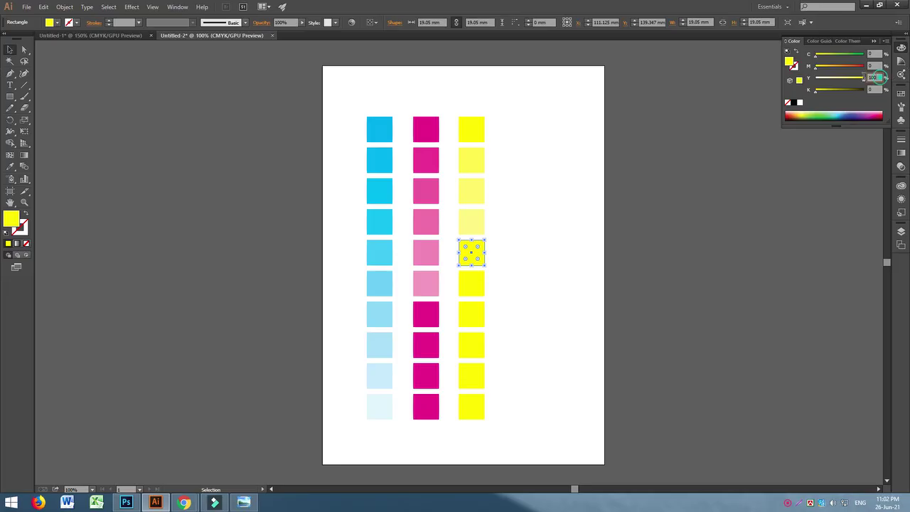
text(60)
key(Return)
Set the sixth square in the yellow column to 40% yellow and deselect it.
click(470, 288)
click(878, 77)
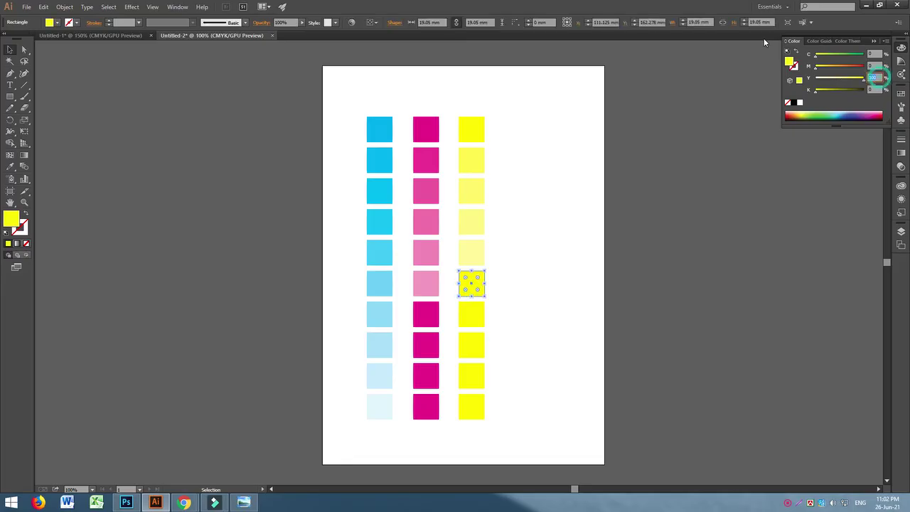
key(Return)
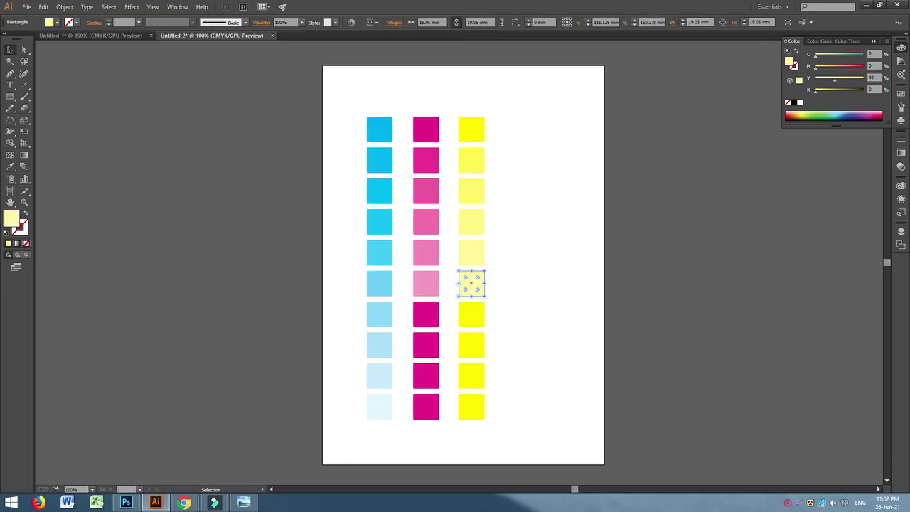
click(574, 151)
Select all the squares in the three columns and set their blending mode to Multiply.
key(ctrl+plus)
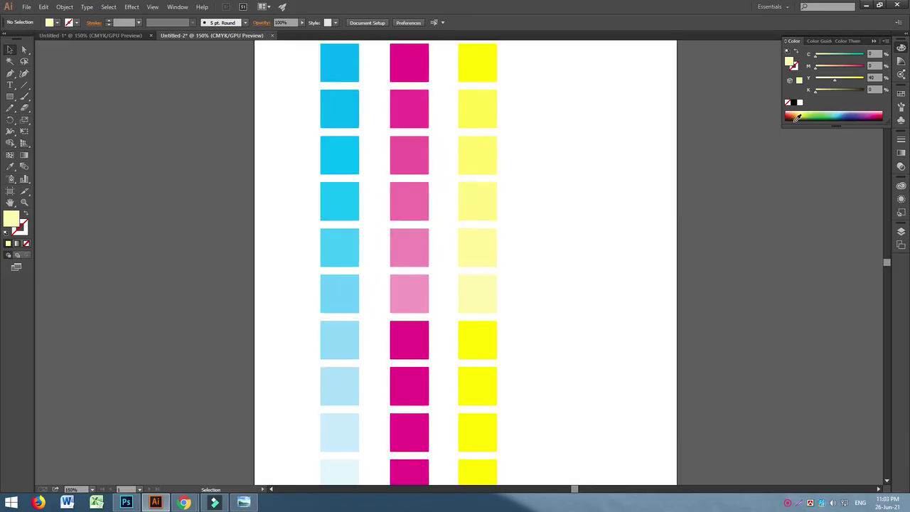
key(ctrl+minus)
drag(309, 78, 542, 416)
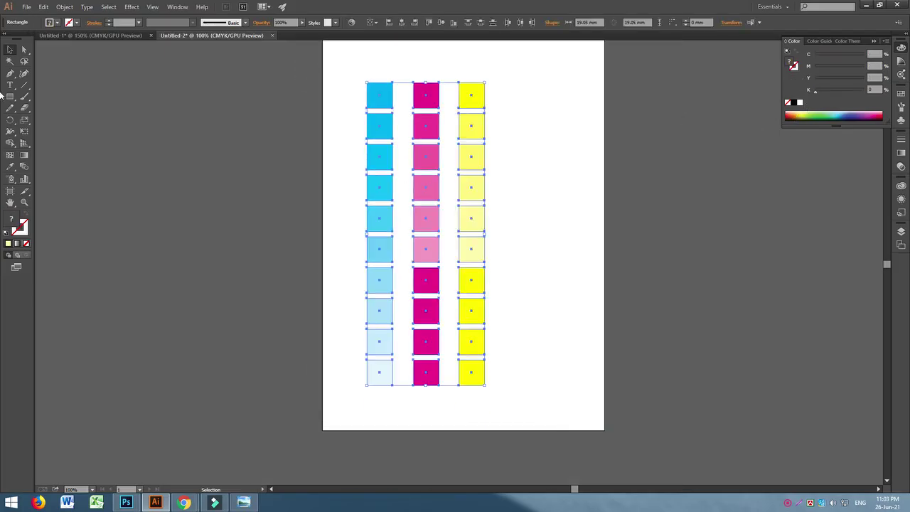
click(899, 167)
click(805, 144)
click(803, 178)
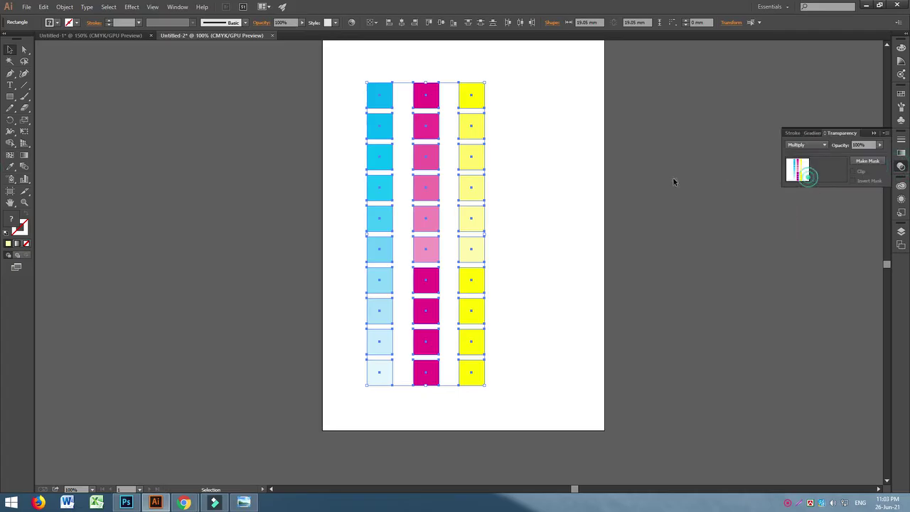
click(595, 179)
Move the first magenta square over the upper-left corner of the first yellow square and nudge the yellow square further beneath it.
scroll(585, 187, up, 2)
key(ctrl+equal)
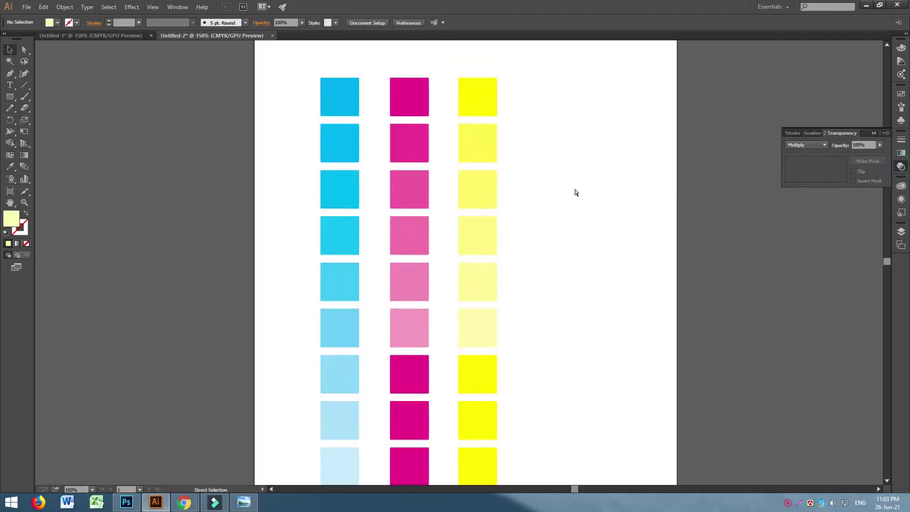
key(ctrl+equal)
scroll(572, 198, up, 2)
key(ctrl+equal)
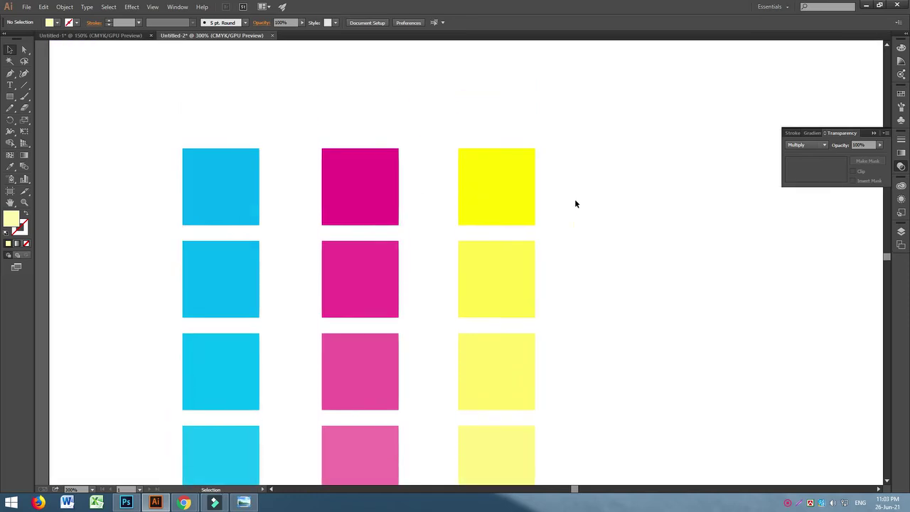
scroll(574, 203, up, 2)
drag(370, 226, 492, 210)
click(635, 186)
click(611, 201)
drag(463, 183, 435, 181)
click(664, 202)
click(685, 193)
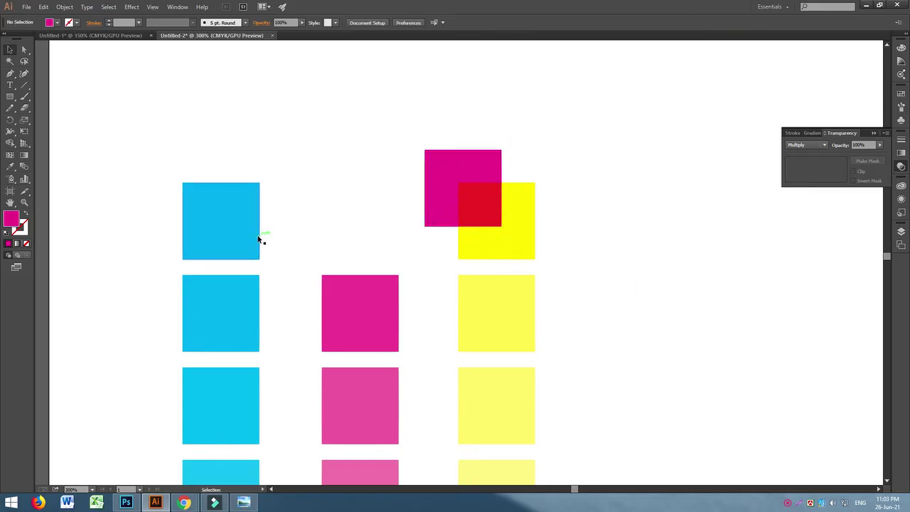
drag(513, 245, 506, 239)
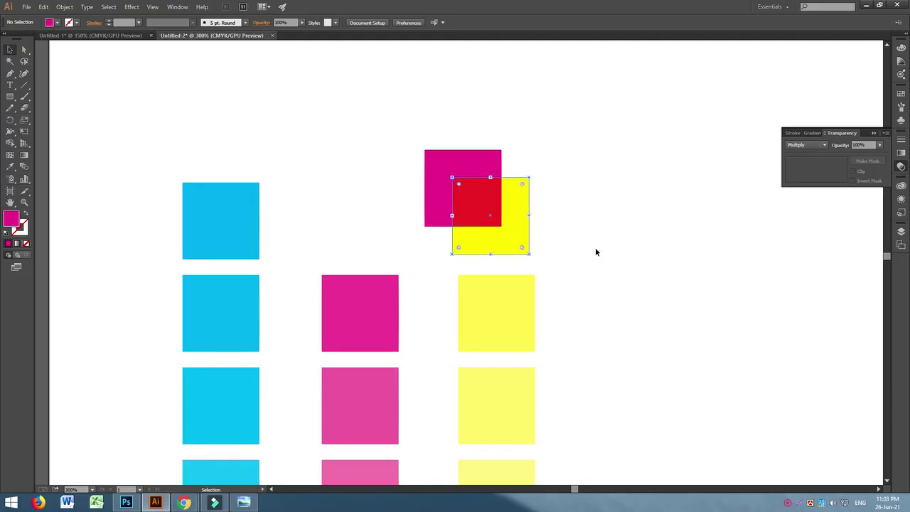
click(632, 254)
Move the first cyan square onto the magenta square's upper-left corner and place a copy of it over the yellow square's upper-right corner.
drag(242, 230, 438, 150)
click(654, 148)
click(622, 177)
drag(393, 119, 524, 153)
click(670, 280)
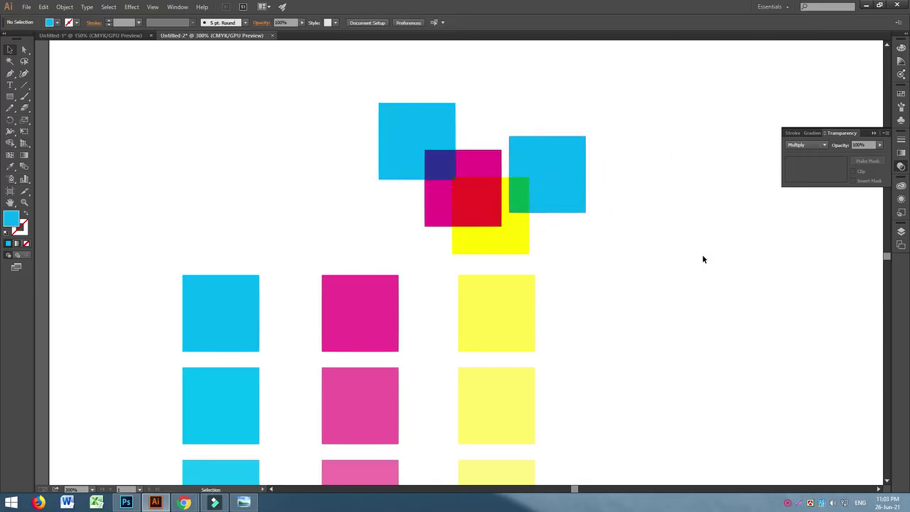
Copy the overlapping magenta square so the copy covers the lower edge of the second cyan square and the yellow square's right edge.
scroll(682, 277, down, 2)
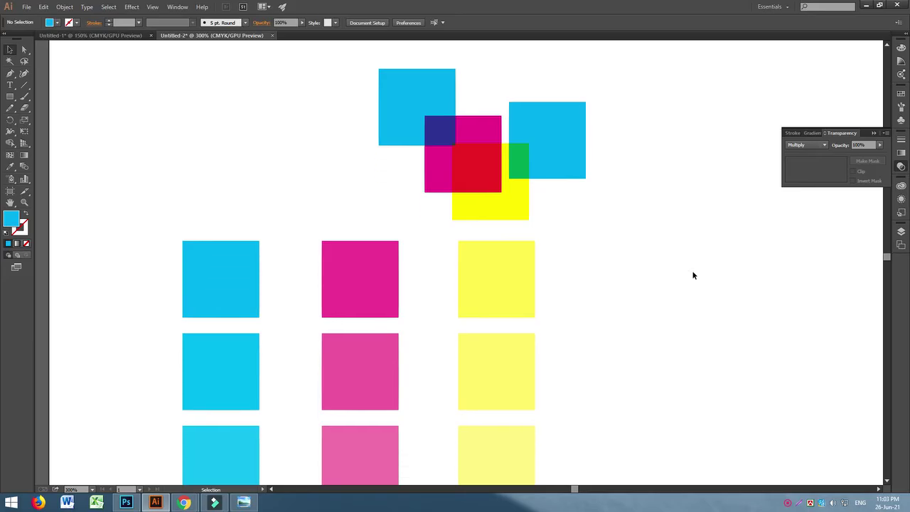
drag(483, 132, 579, 185)
click(692, 224)
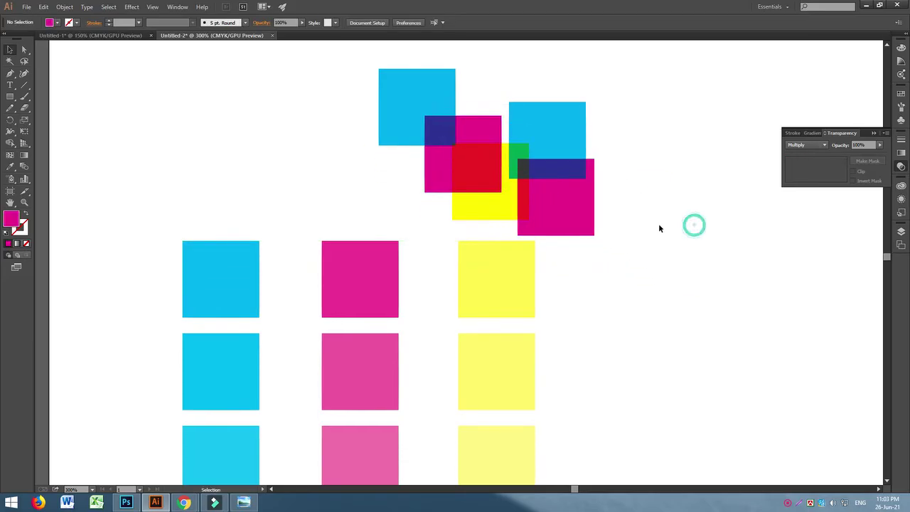
Copy the overlapping yellow, cyan and magenta squares to the blank area beside them and shift them together until all three overlap.
drag(652, 158, 722, 262)
click(799, 316)
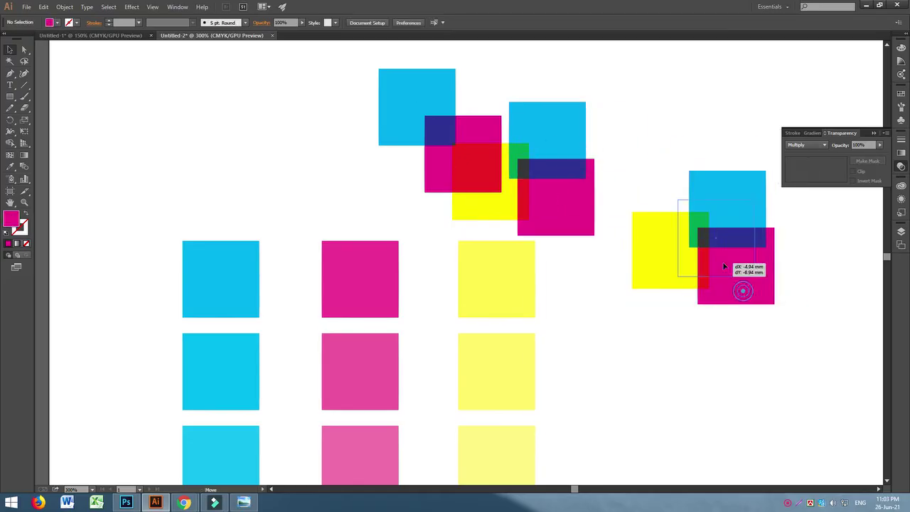
drag(665, 245, 692, 218)
click(663, 109)
drag(662, 108, 705, 354)
click(761, 362)
Move the three-square overlap group up to the artboard's upper-right corner.
drag(554, 71, 676, 285)
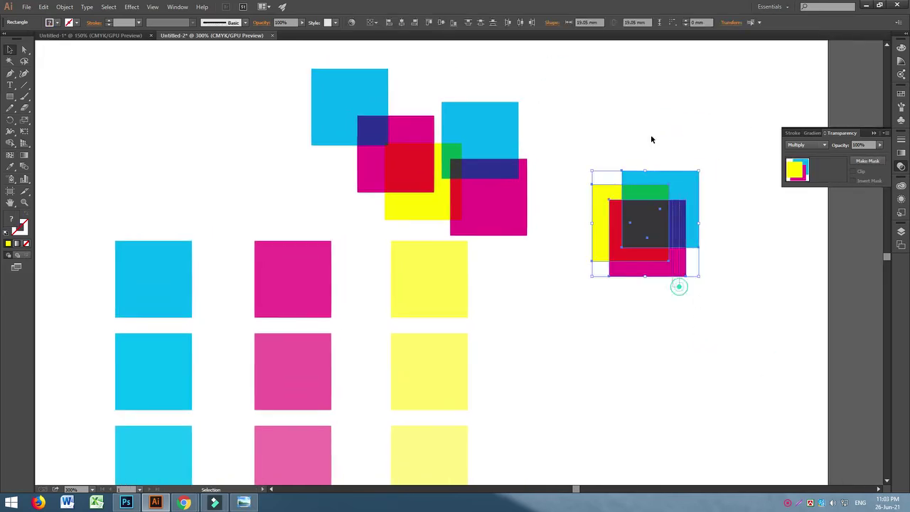
drag(574, 123, 708, 154)
click(684, 312)
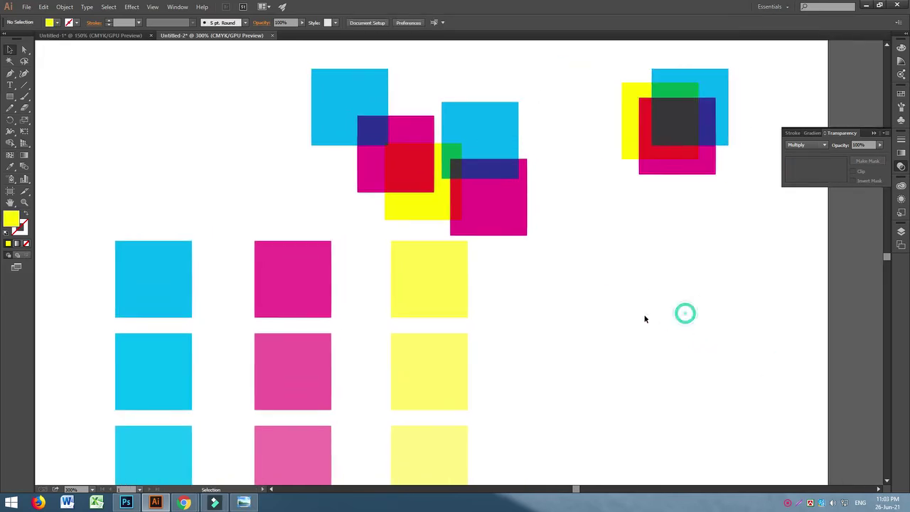
drag(587, 301, 656, 305)
drag(573, 226, 673, 303)
key(ctrl+z)
double_click(485, 130)
click(701, 294)
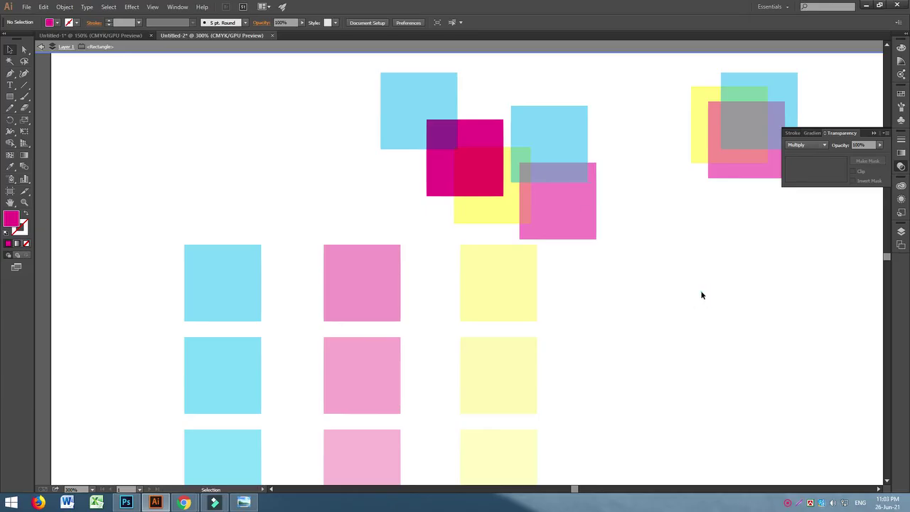
double_click(704, 298)
Copy the full magenta square below the three-square group and lay a copy of a pale yellow tint over it to mix red.
drag(489, 151, 746, 295)
scroll(719, 284, down, 4)
drag(516, 348, 722, 188)
click(794, 276)
drag(794, 276, 692, 403)
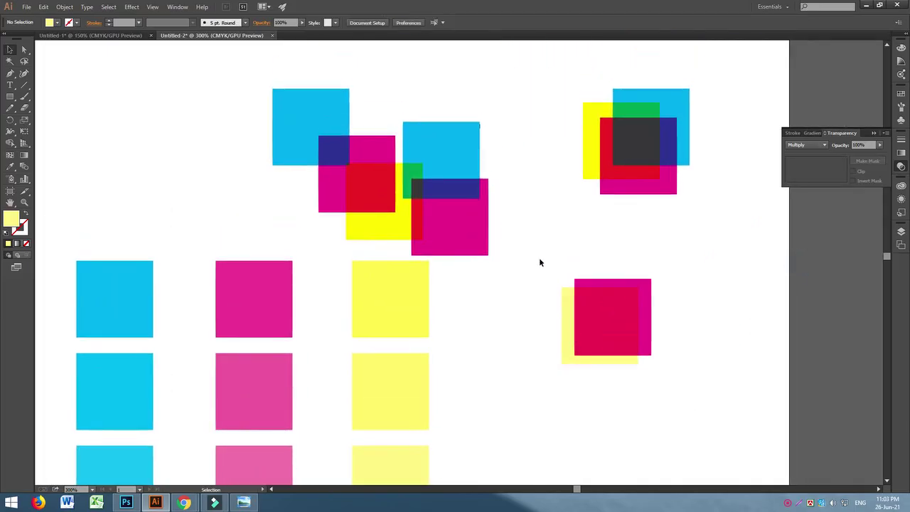
drag(569, 317, 595, 298)
click(682, 410)
scroll(725, 390, down, 1)
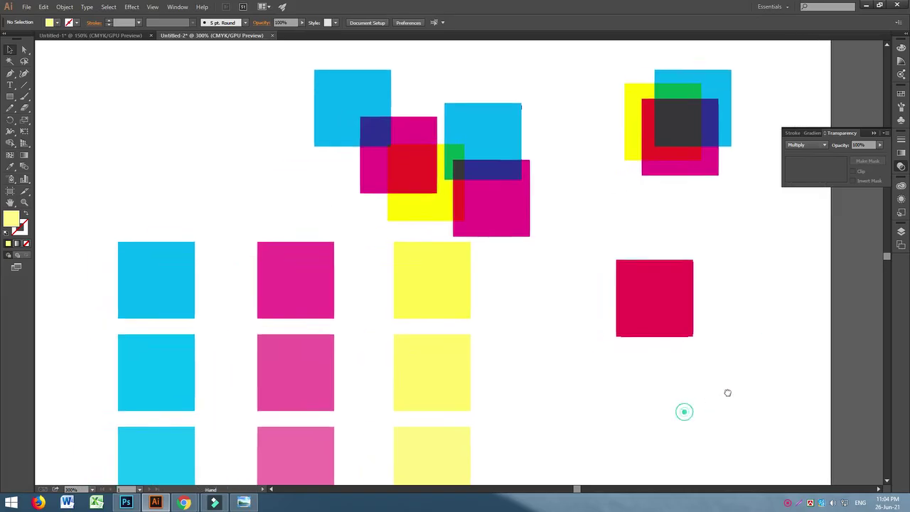
Place a copy of the full yellow square below the red mix and move the fourth magenta tint exactly over it to mix orange.
alt+drag(438, 209, 550, 360)
click(621, 417)
scroll(604, 398, down, 6)
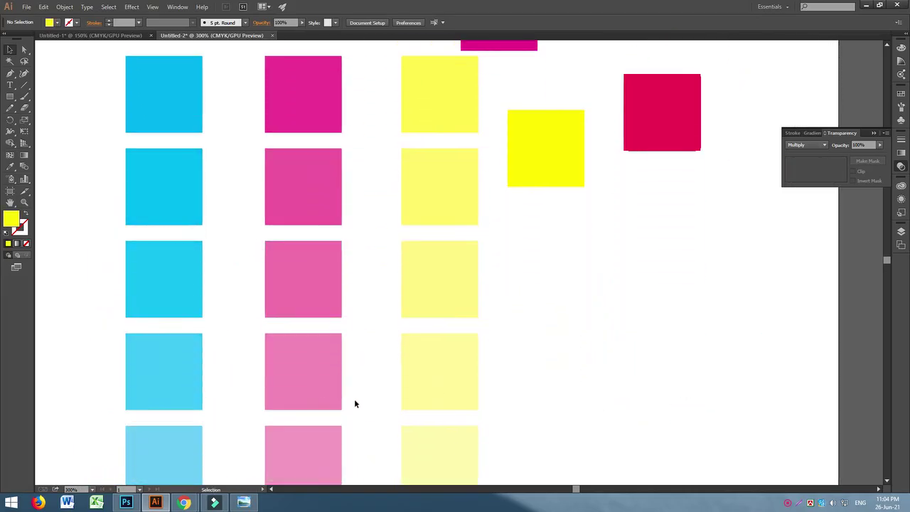
scroll(369, 410, up, 2)
drag(530, 116, 558, 129)
click(630, 221)
drag(647, 191, 557, 343)
drag(451, 298, 597, 369)
click(737, 367)
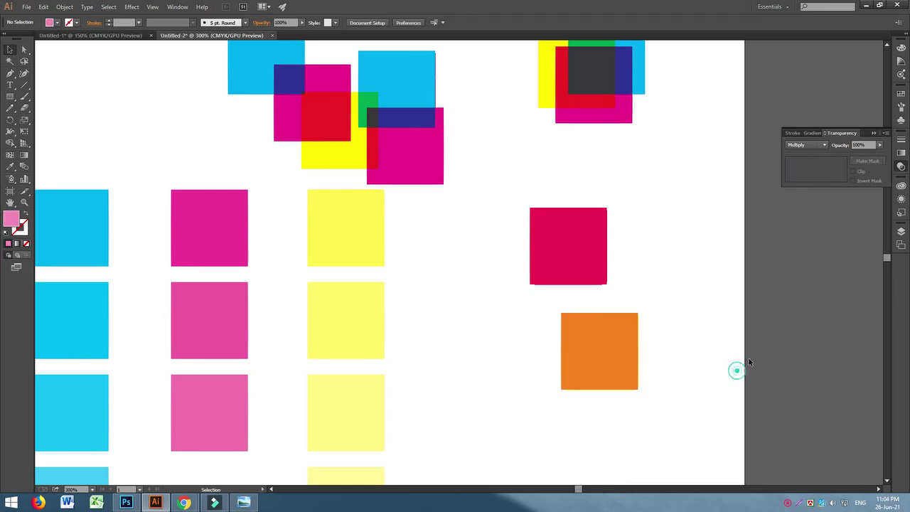
Copy the full yellow square beside the yellow column and cover it with a copy of the fourth cyan tint to mix light green.
key(ctrl+minus)
scroll(387, 165, down, 2)
click(369, 118)
click(597, 108)
scroll(391, 149, up, 1)
drag(387, 165, 469, 345)
click(542, 378)
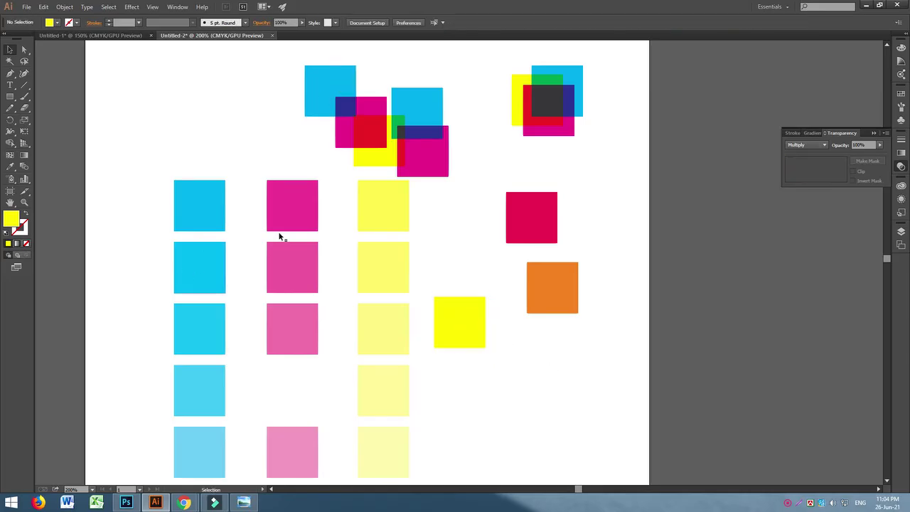
drag(195, 400, 455, 331)
click(580, 402)
Copy the full cyan square below the orange mix and cover it with a copy of the fourth yellow tint to mix teal.
drag(315, 77, 516, 355)
click(459, 434)
scroll(433, 327, down, 2)
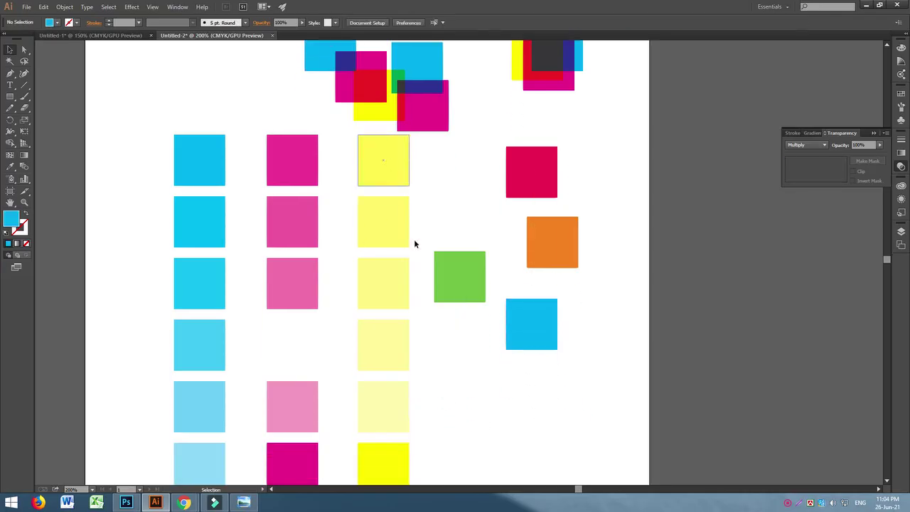
drag(381, 345, 529, 324)
click(583, 400)
scroll(583, 397, up, 3)
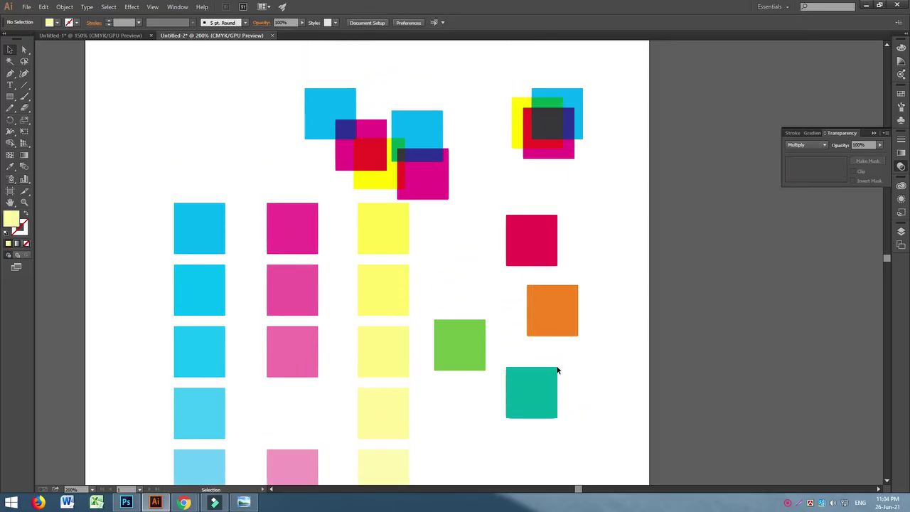
Copy the full yellow square beside the teal mix and cover it with a copy of the full cyan square to mix green.
drag(375, 187, 607, 386)
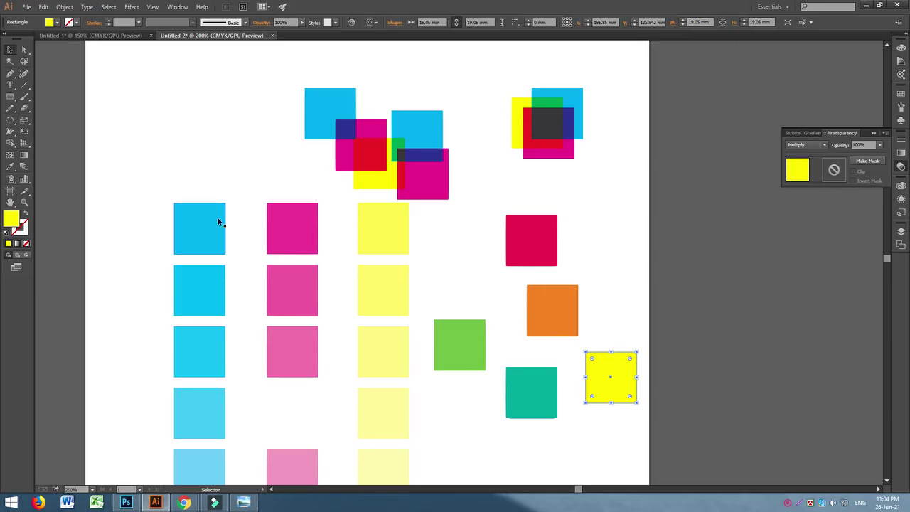
drag(321, 99, 628, 374)
click(699, 294)
scroll(700, 291, down, 3)
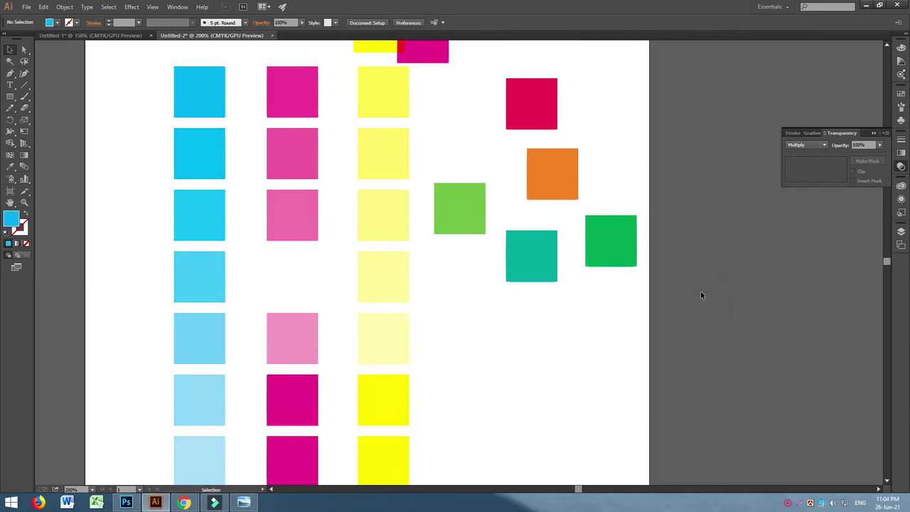
scroll(582, 387, up, 2)
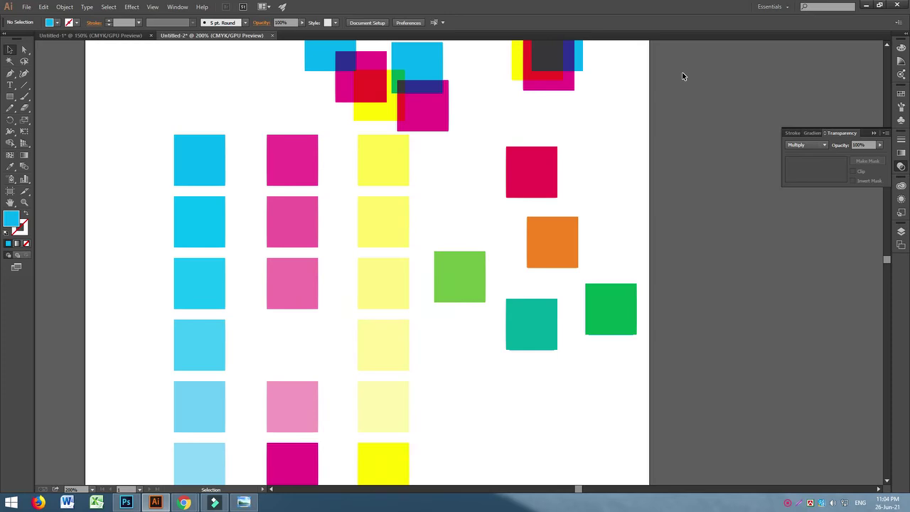
scroll(715, 314, up, 2)
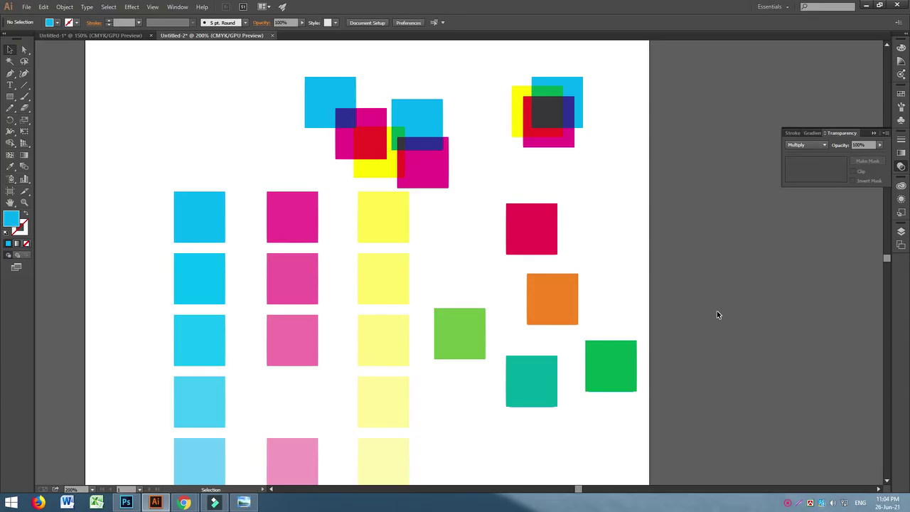
Offset one square in each of the red, orange, green, teal and light green mixes to expose both component colours.
drag(527, 216, 533, 208)
click(661, 282)
drag(560, 291, 570, 277)
click(618, 299)
drag(609, 357, 594, 345)
mouse_move(556, 402)
mouse_down()
mouse_move(540, 408)
mouse_move(548, 412)
mouse_up()
click(423, 318)
drag(454, 325, 444, 317)
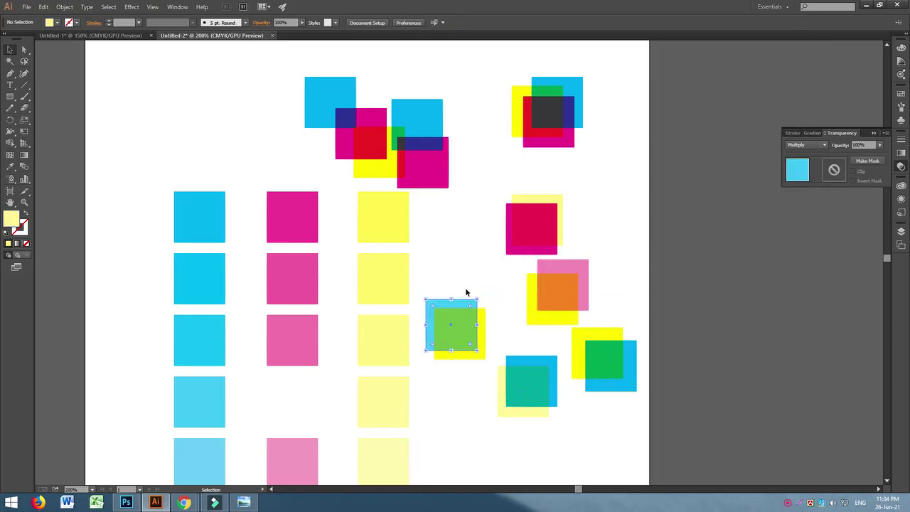
click(472, 267)
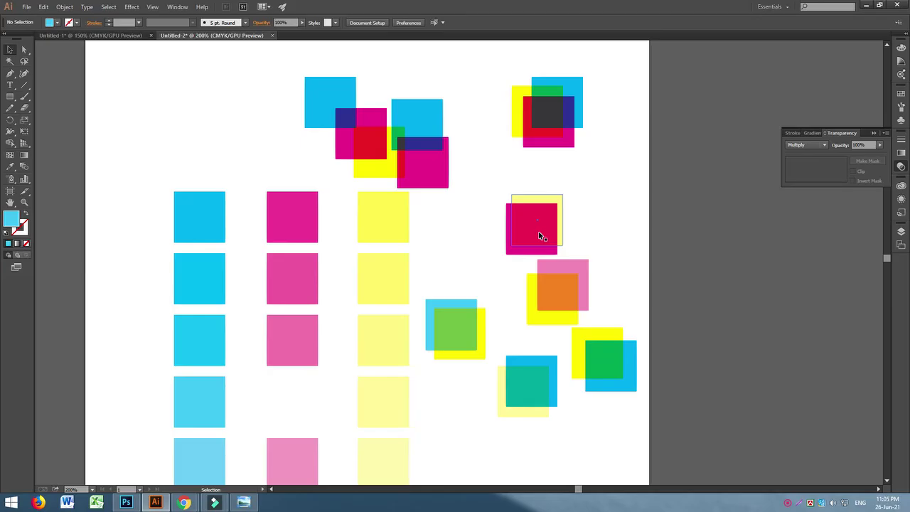
Examine the tint columns and mixed swatches, ending with a view of the whole artboard.
scroll(483, 256, down, 5)
click(479, 350)
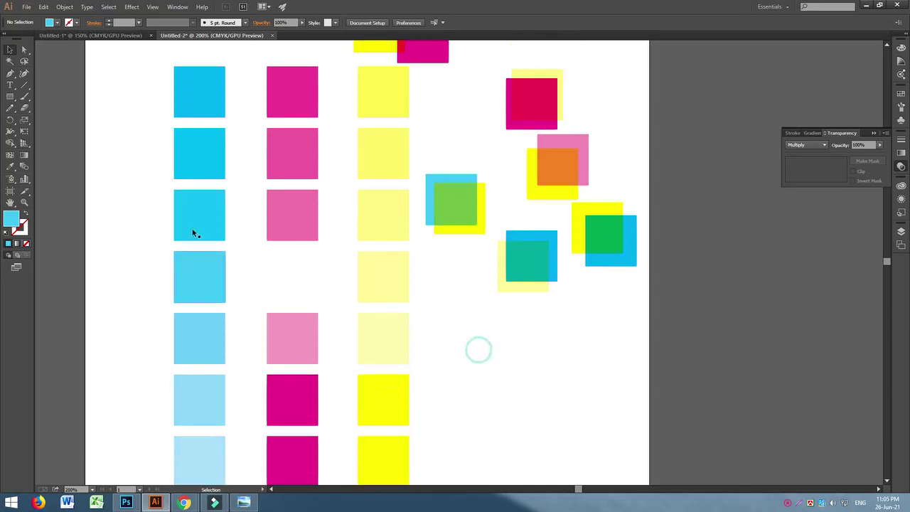
scroll(455, 398, up, 2)
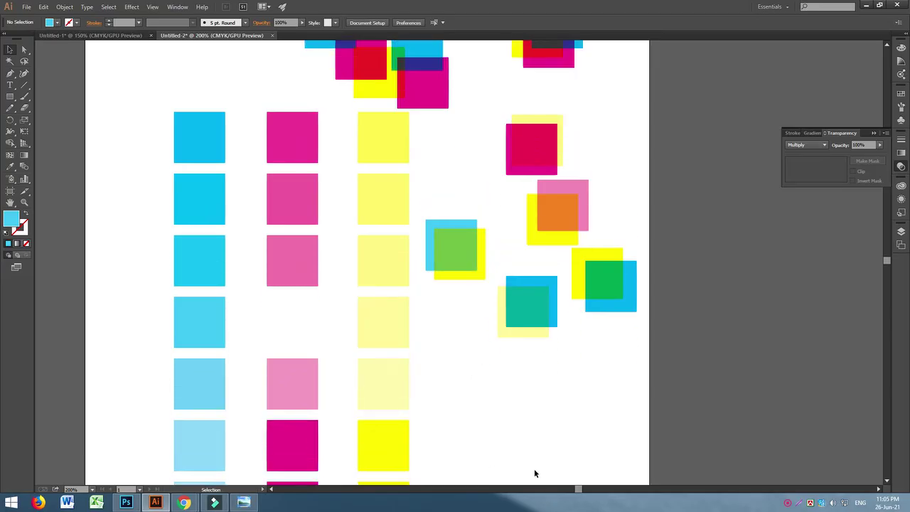
scroll(538, 426, down, 8)
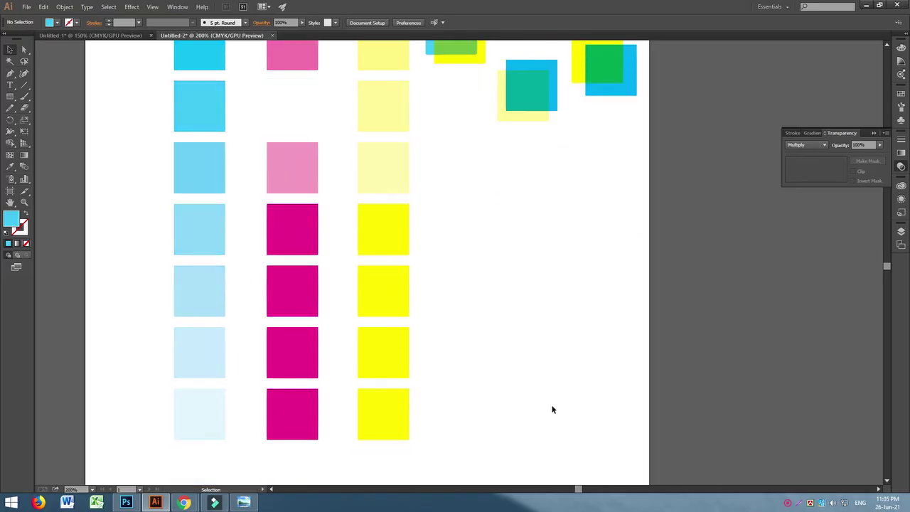
key(ctrl+minus)
key(ctrl+minus)
key(ctrl+minus)
key(ctrl+plus)
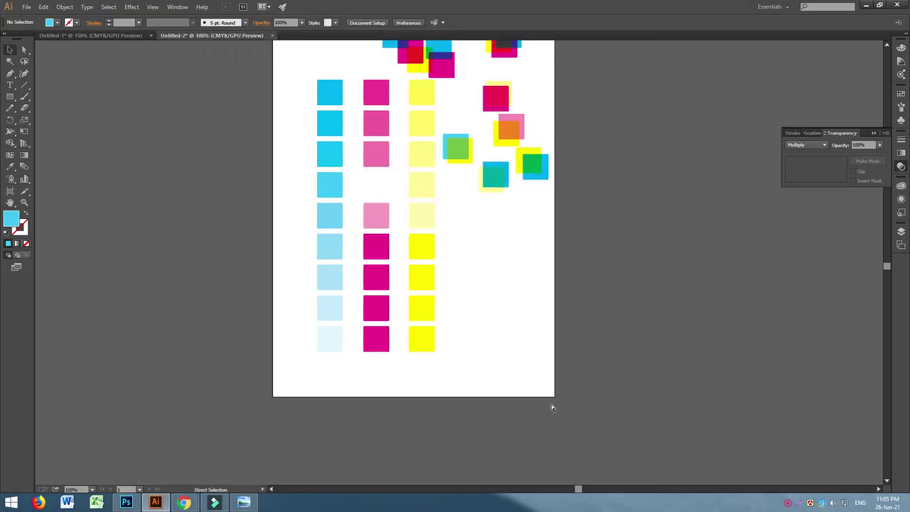
scroll(549, 402, up, 2)
scroll(549, 405, up, 1)
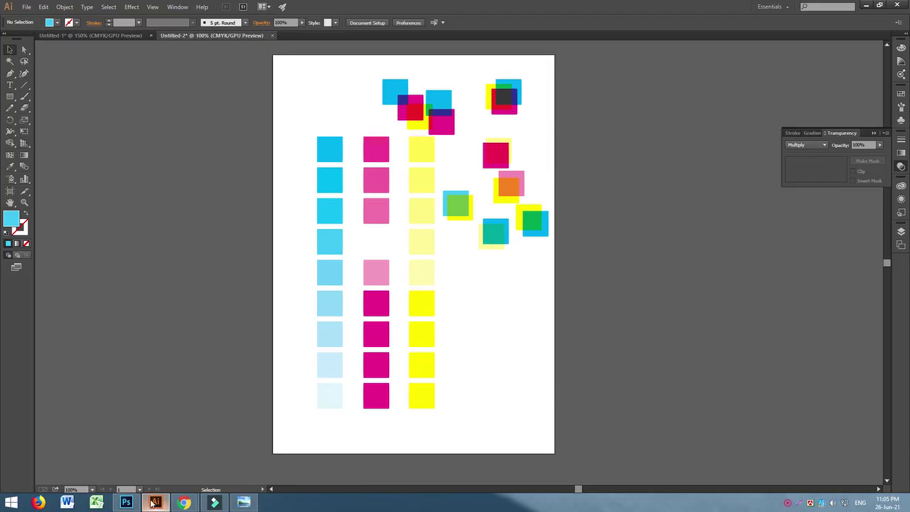
Switch to Chrome and look through the cloud image search results and related pictures.
click(126, 502)
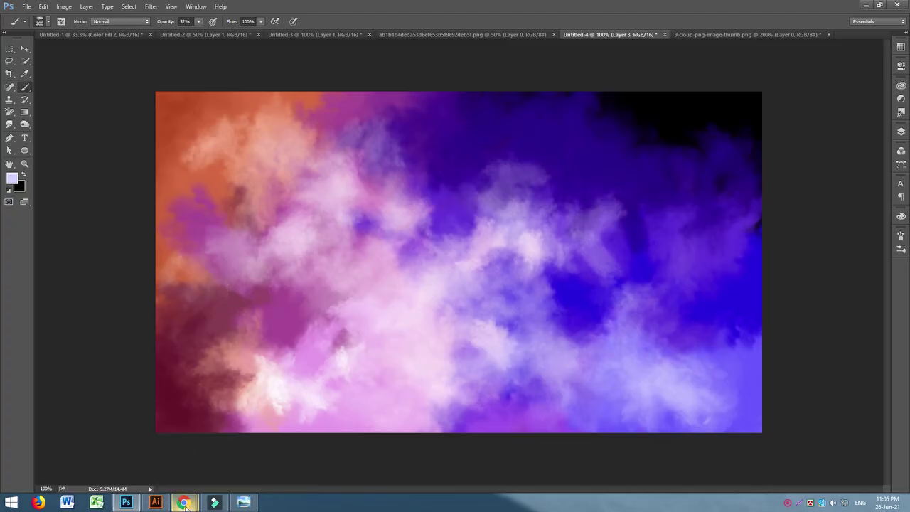
mouse_move(184, 503)
click(173, 482)
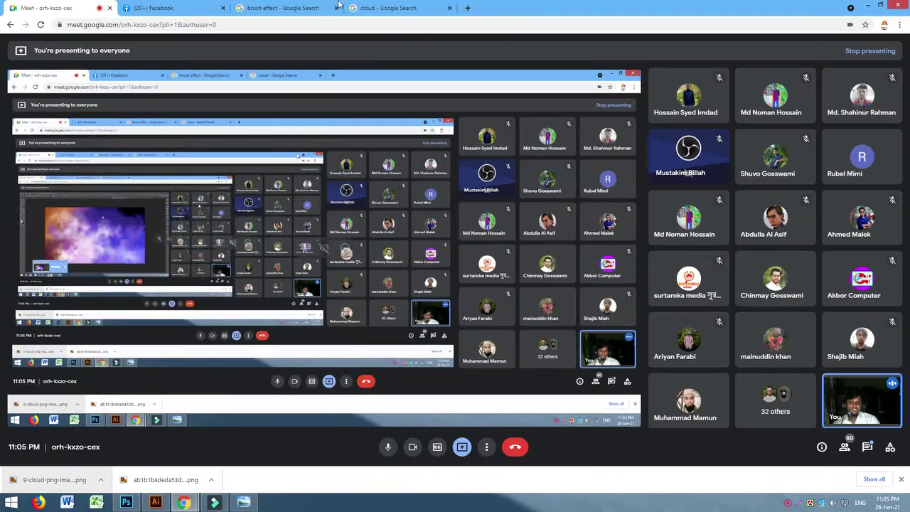
click(387, 8)
scroll(432, 264, up, 5)
scroll(426, 278, down, 3)
scroll(421, 289, down, 1)
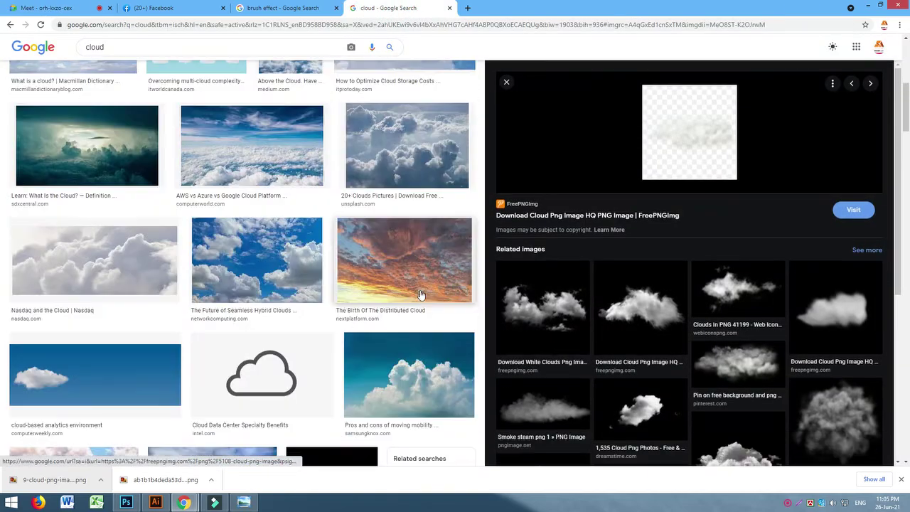
scroll(672, 353, down, 3)
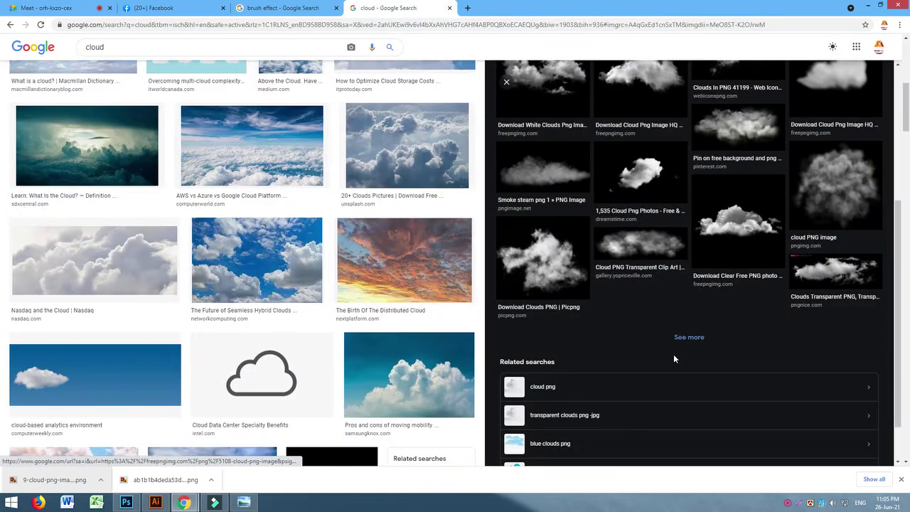
scroll(673, 354, up, 4)
scroll(665, 375, down, 5)
Open the Samsung Knox picture of white clouds on a teal sky and copy the image.
click(393, 376)
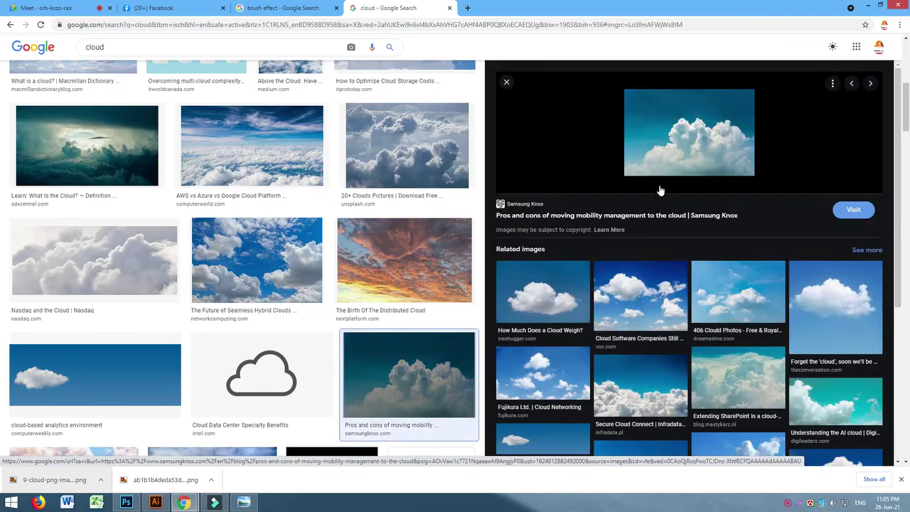
right_click(701, 131)
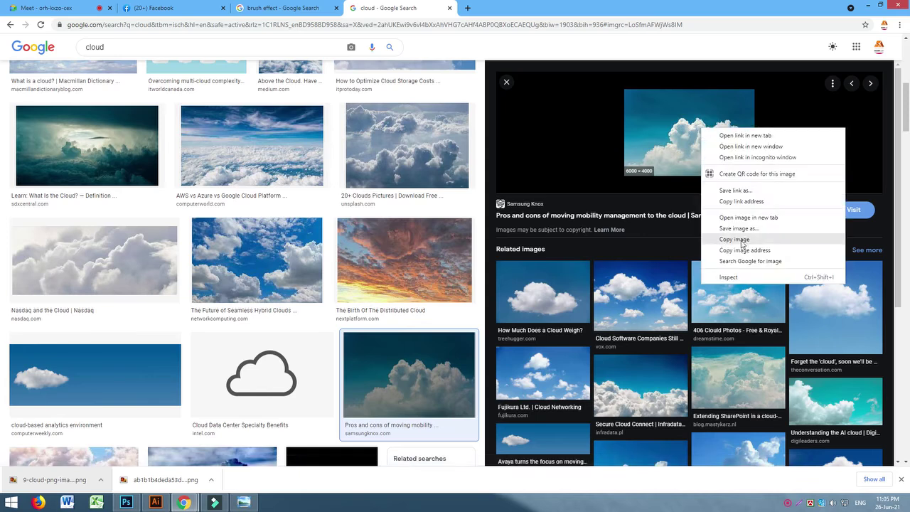
click(744, 242)
Switch to Photoshop, create a 275 × 183 pixel, 16-bit RGB document and paste the copied cloud picture into it.
click(125, 502)
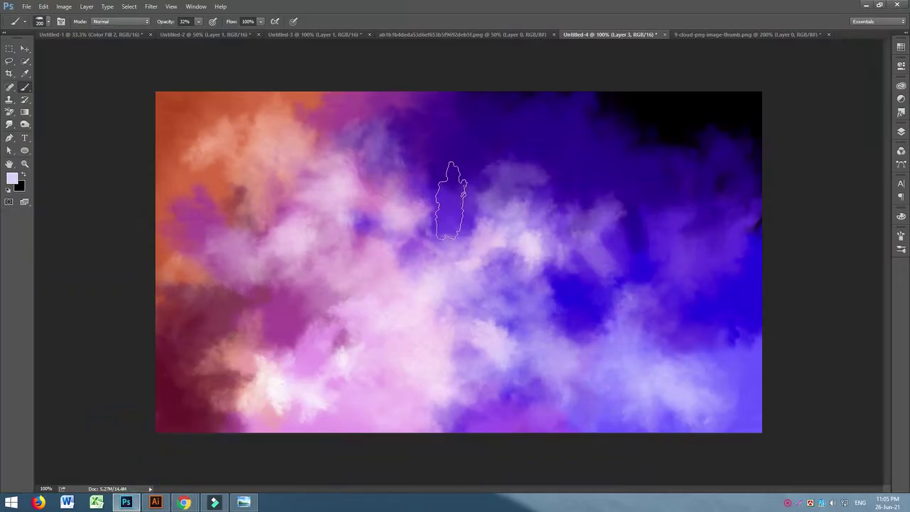
key(ctrl+n)
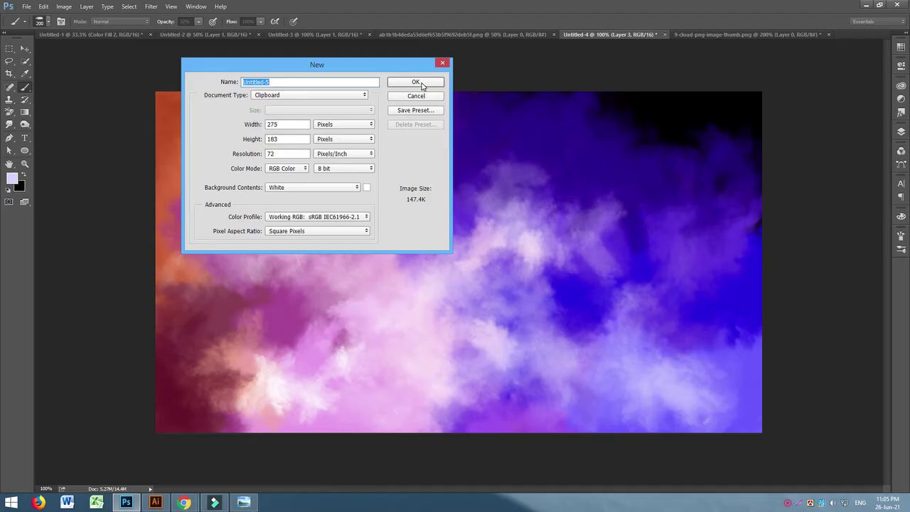
click(355, 169)
click(349, 186)
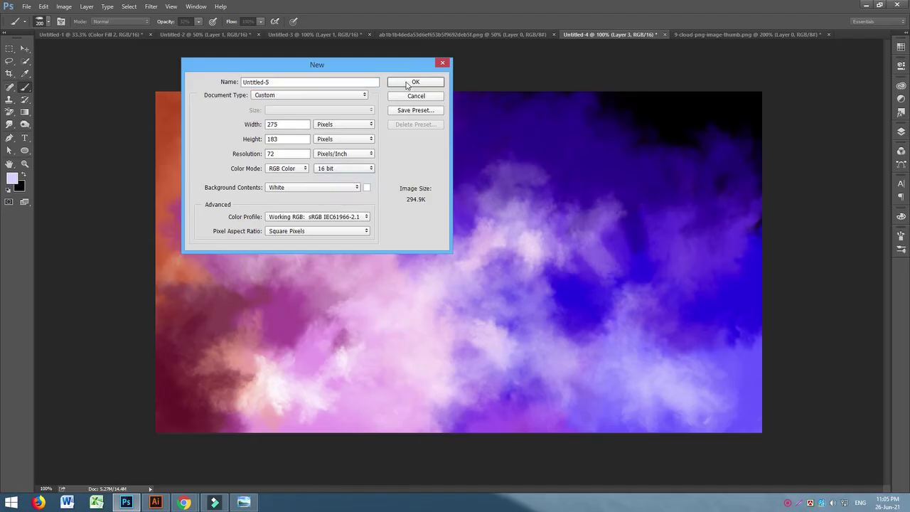
click(405, 83)
key(ctrl+v)
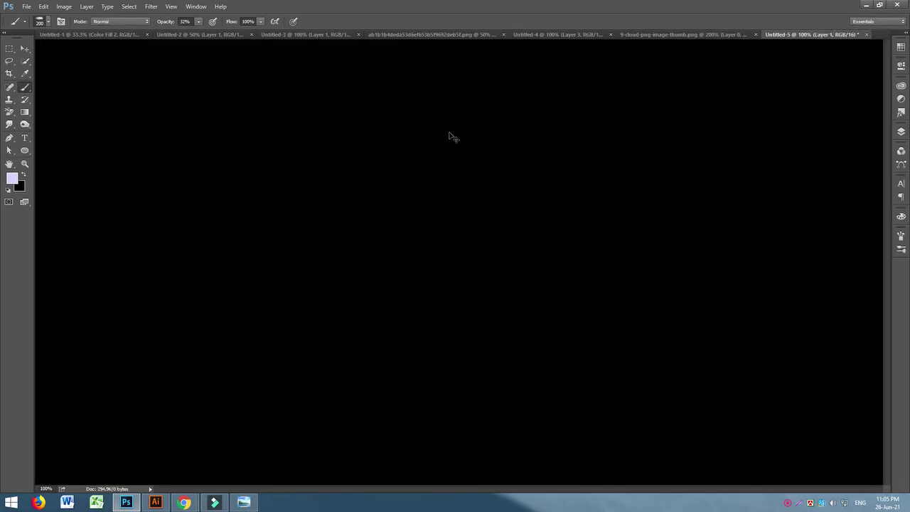
Close all the open Photoshop documents without saving their changes.
key(ctrl+w)
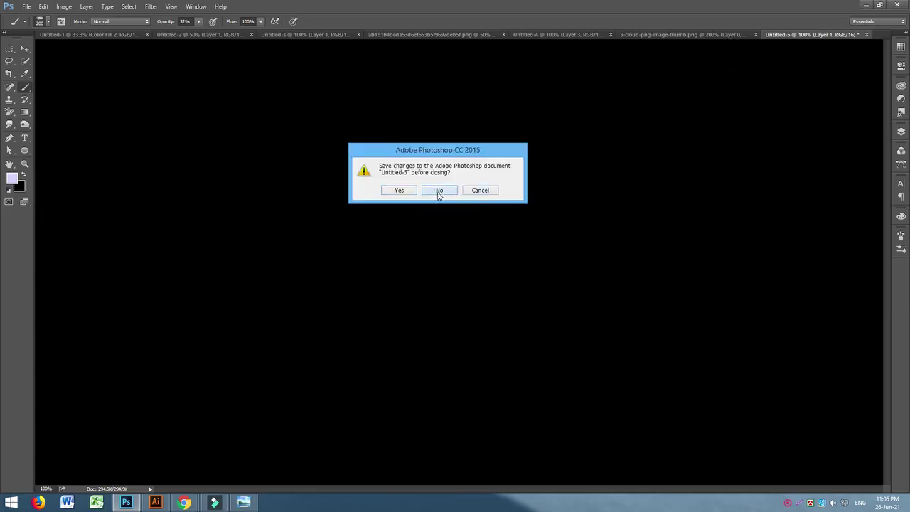
click(438, 191)
key(ctrl+w)
click(438, 192)
key(ctrl+w)
click(438, 192)
key(ctrl+w)
key(ctrl+w)
click(437, 192)
key(ctrl+w)
click(438, 192)
key(ctrl+w)
click(438, 192)
key(ctrl+w)
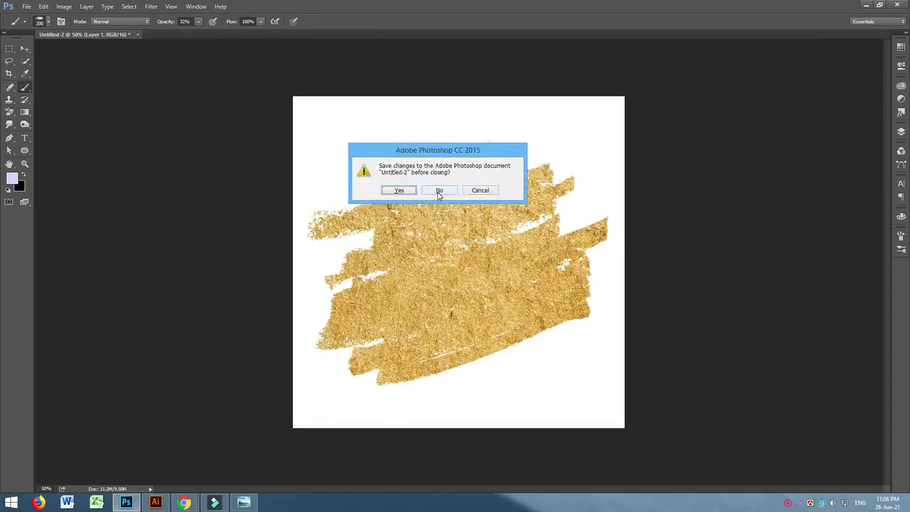
click(438, 192)
Create a new 275 × 183 pixel, 16-bit RGB document with a white background.
key(ctrl+n)
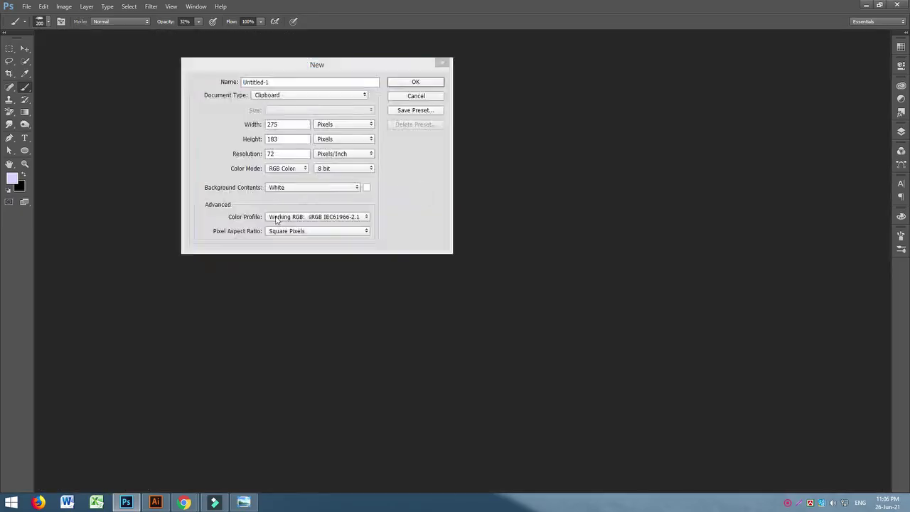
click(345, 168)
click(338, 189)
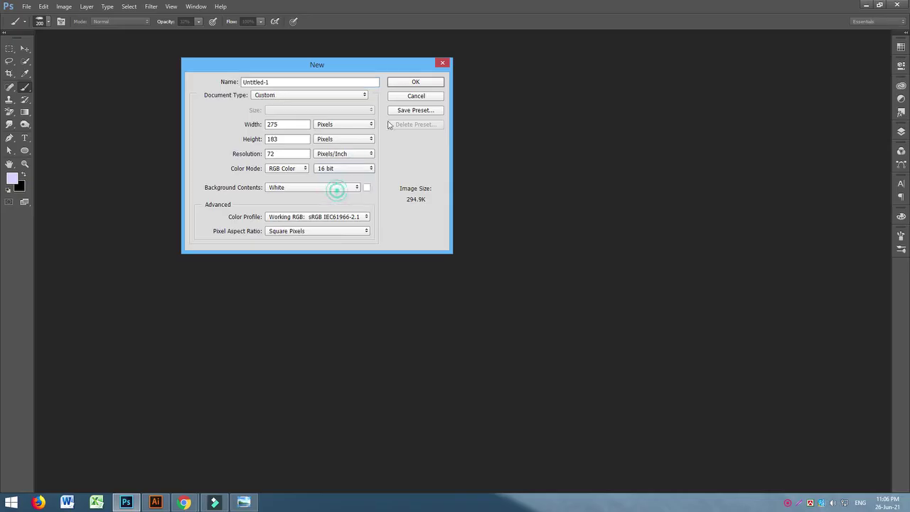
click(415, 83)
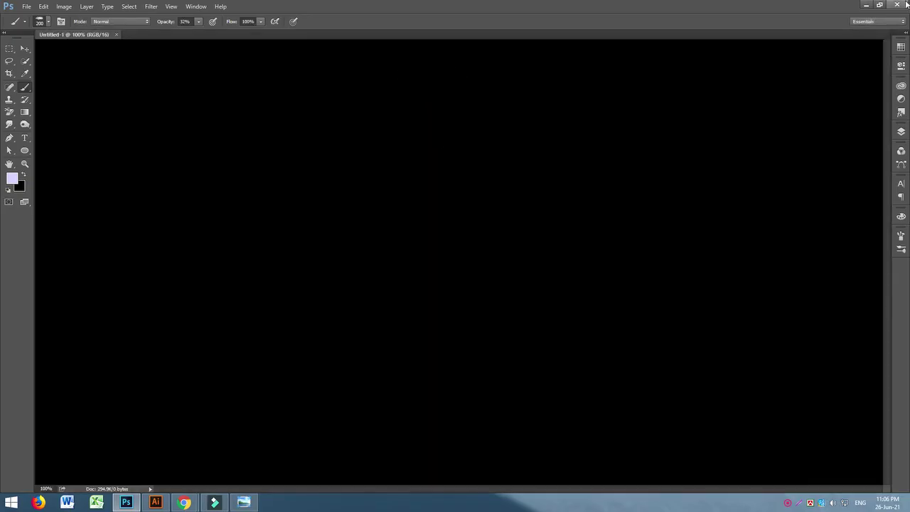
Switch to Illustrator and quit it without saving the changes to the open documents.
key(alt+Tab)
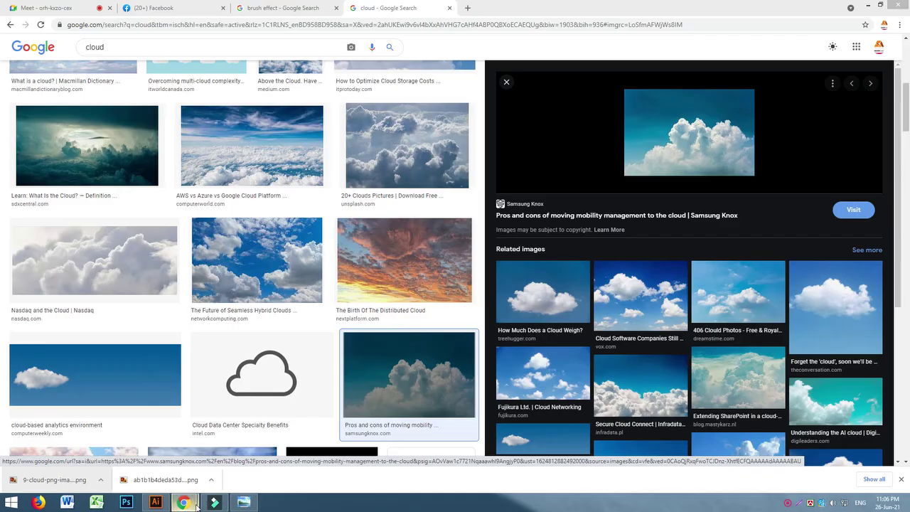
click(162, 506)
click(896, 5)
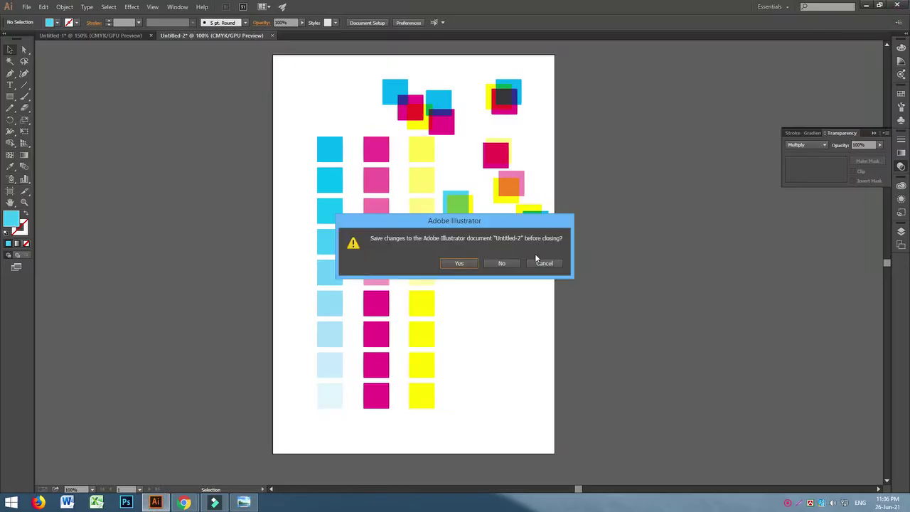
click(497, 263)
click(501, 263)
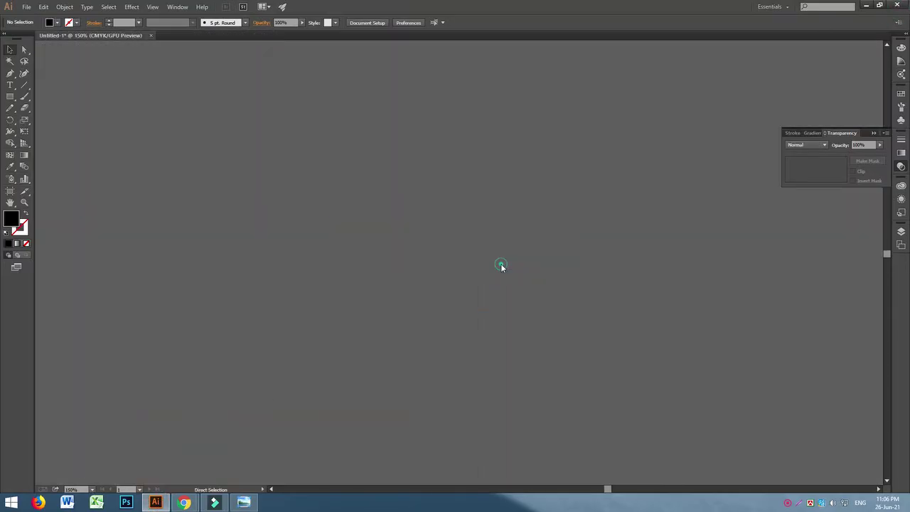
click(152, 506)
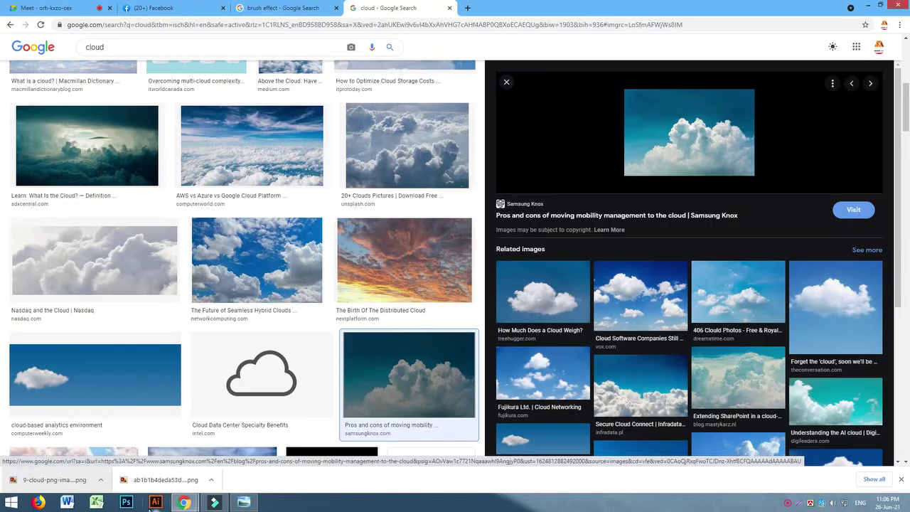
Switch to Photoshop, create a 275 × 183 pixel, 16-bit RGB document from the clipboard size and paste the cloud picture into it.
click(126, 503)
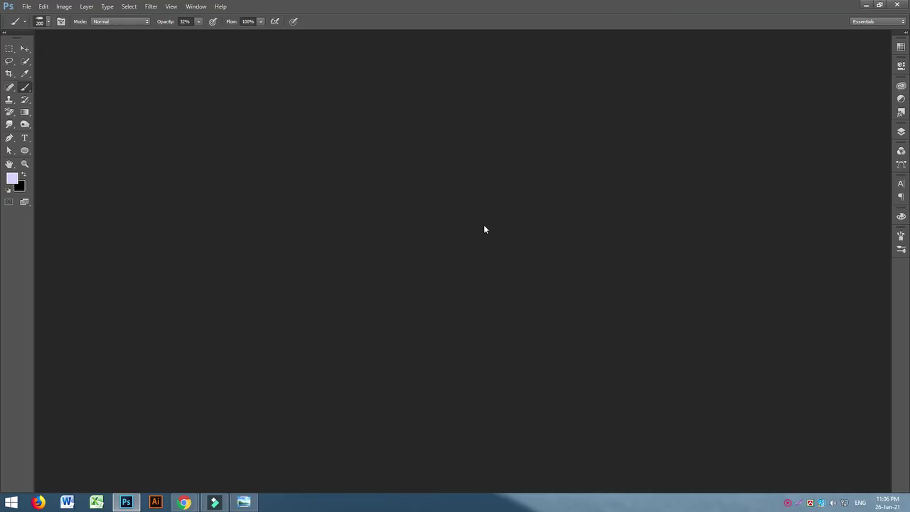
click(27, 8)
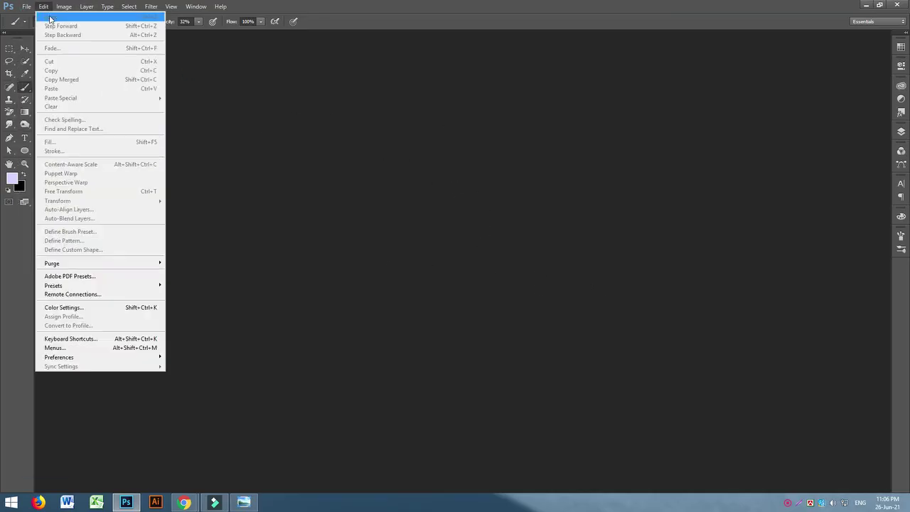
click(32, 20)
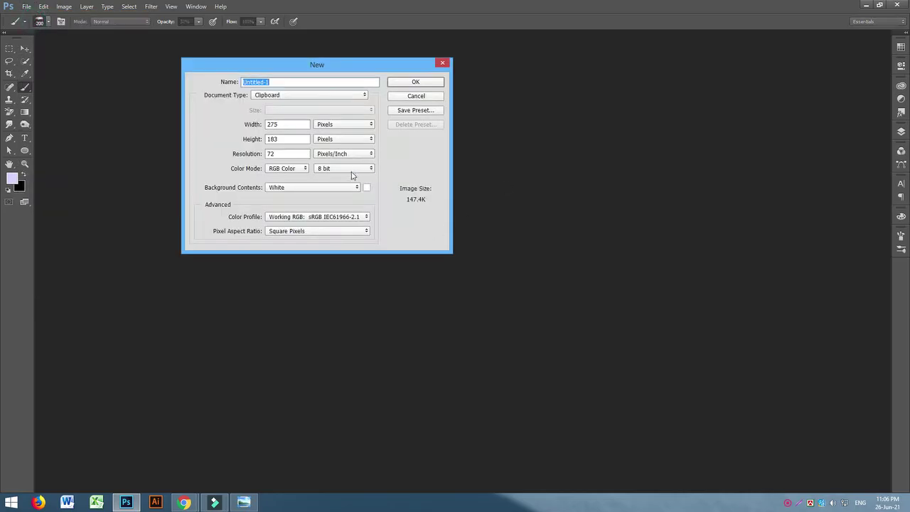
click(354, 169)
click(341, 193)
click(419, 84)
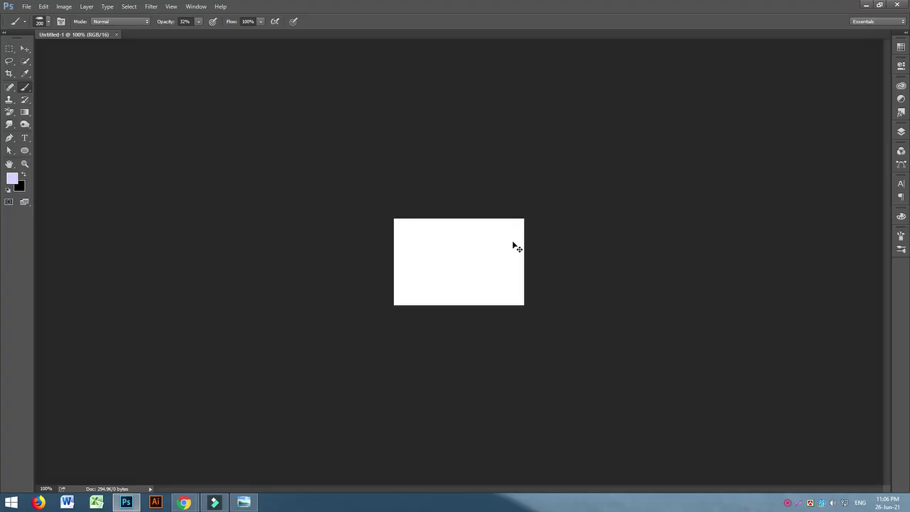
key(ctrl+v)
scroll(565, 257, up, 2)
scroll(567, 250, down, 2)
scroll(567, 253, up, 1)
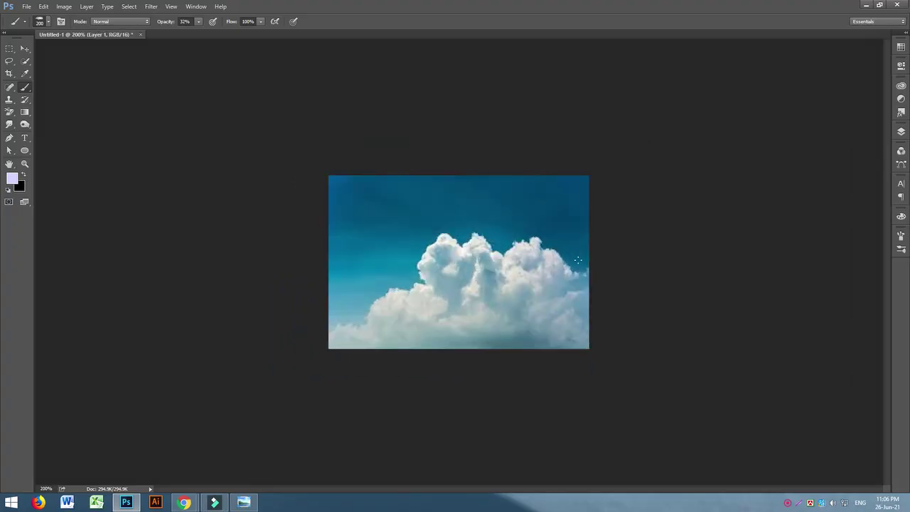
Apply Levels to the cloud picture with input black at 30 and input white at 209.
key(ctrl+l)
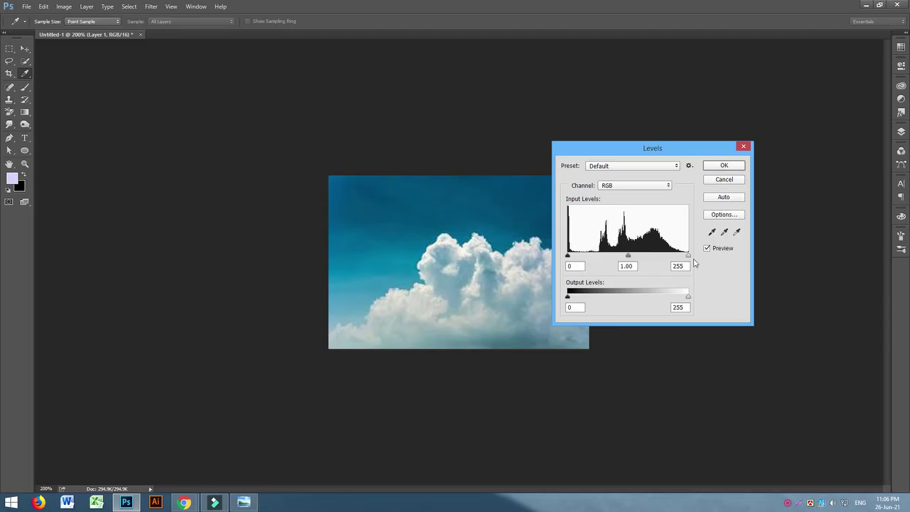
drag(685, 258, 667, 258)
drag(567, 256, 581, 257)
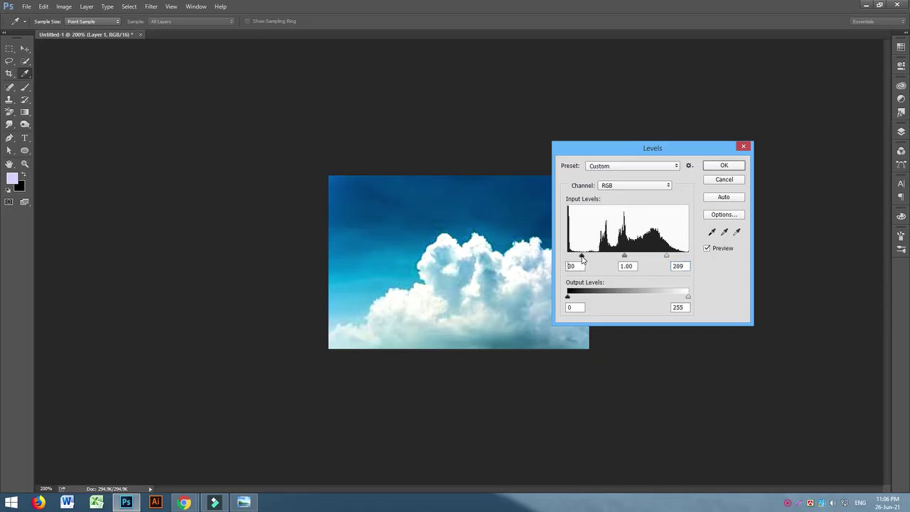
click(722, 166)
Try erasing a small patch of sky beside the cloud with the Eraser tool and undo the stroke.
scroll(483, 322, up, 1)
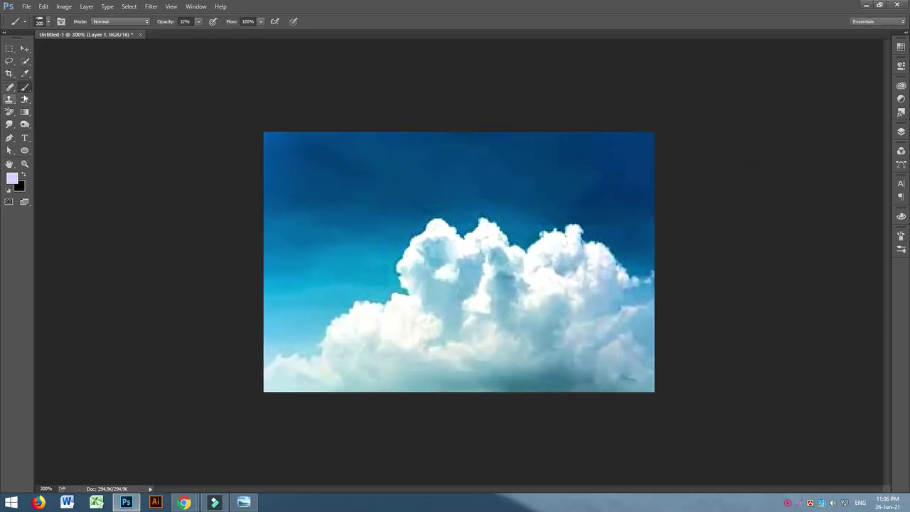
drag(11, 112, 59, 108)
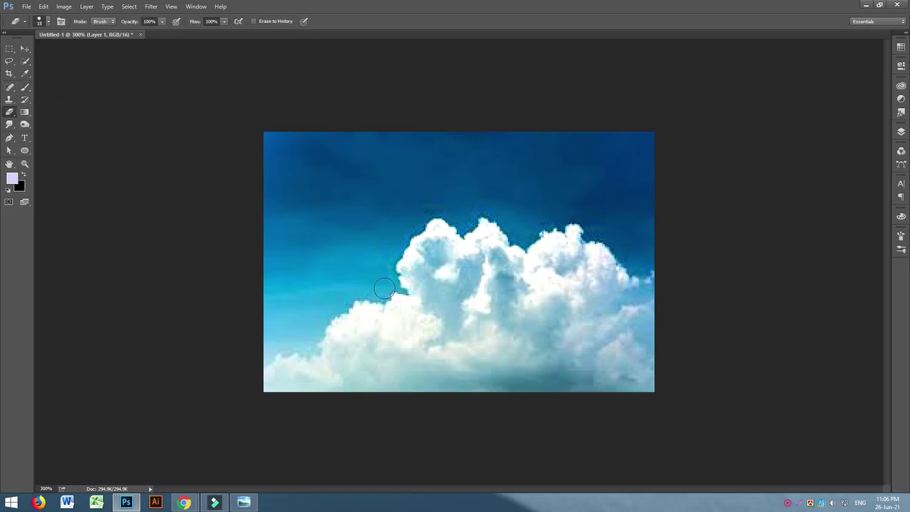
mouse_move(381, 284)
mouse_down()
mouse_move(357, 285)
mouse_move(384, 284)
mouse_up()
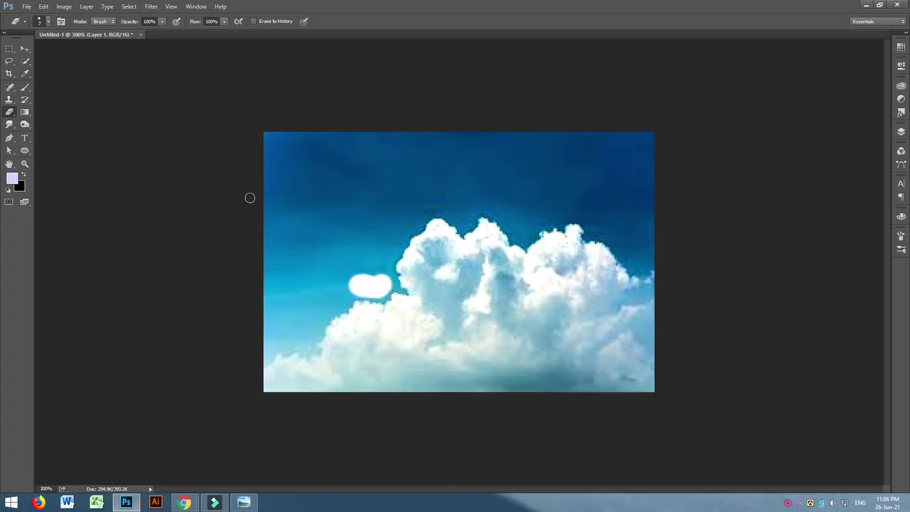
key(ctrl+z)
Select the blue sky around the clouds with the Magic Wand tool at a tolerance of 100.
right_click(25, 61)
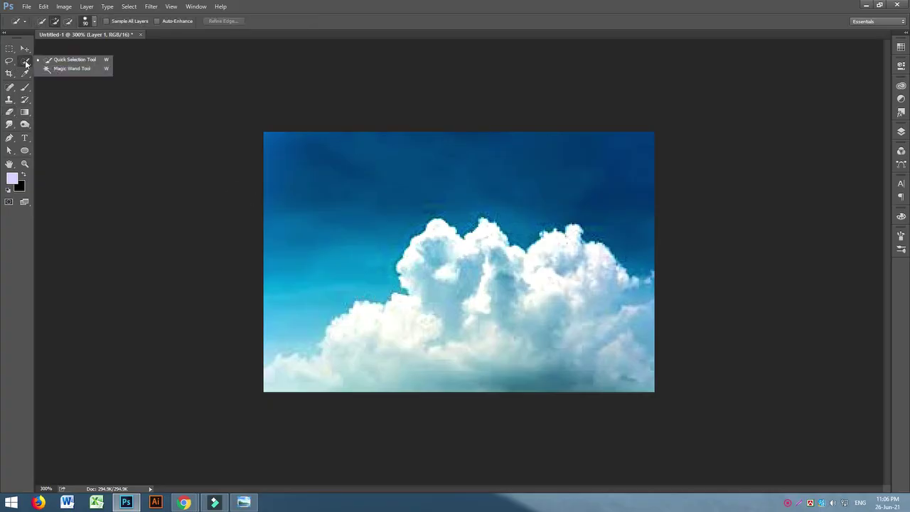
click(64, 68)
click(338, 273)
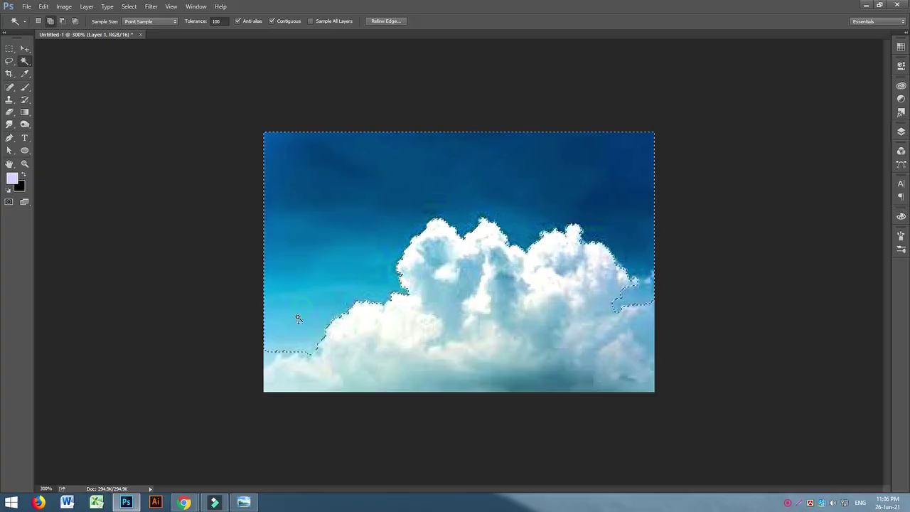
shift+click(270, 352)
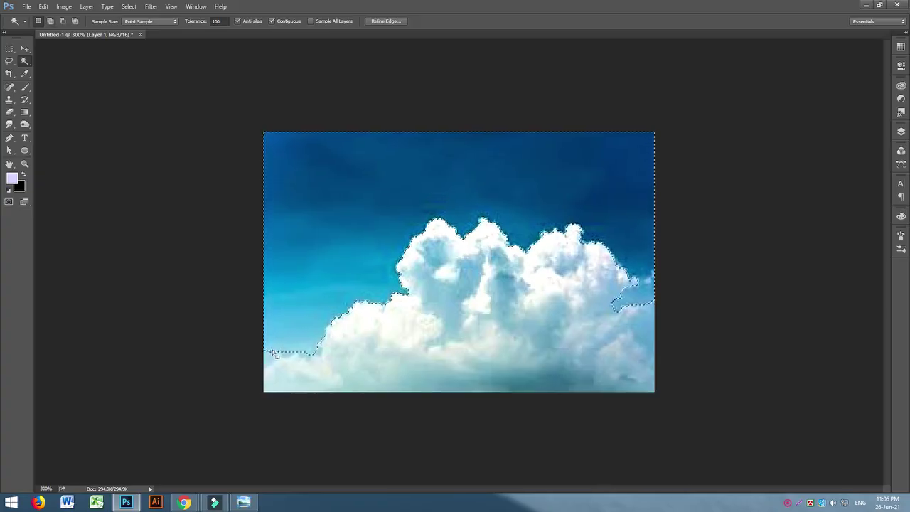
alt+click(267, 355)
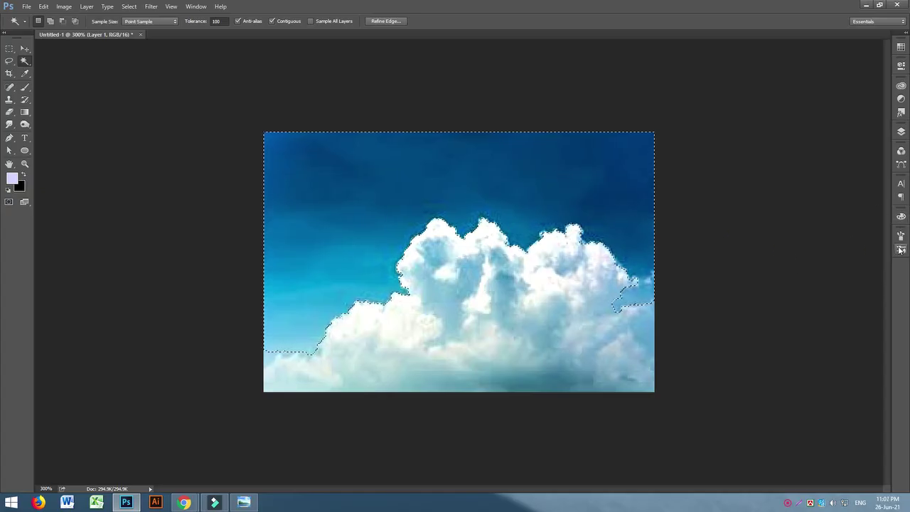
Feather the sky selection with the effect applied at the canvas bounds.
right_click(473, 188)
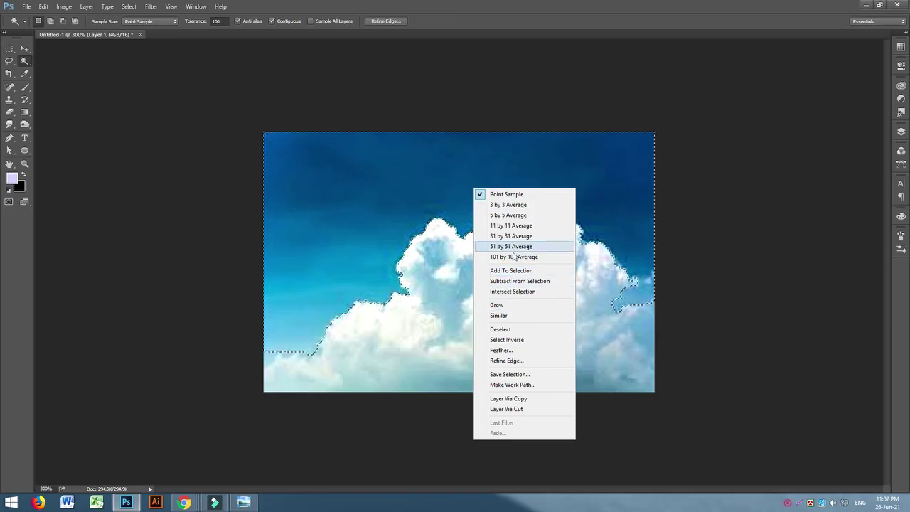
click(509, 349)
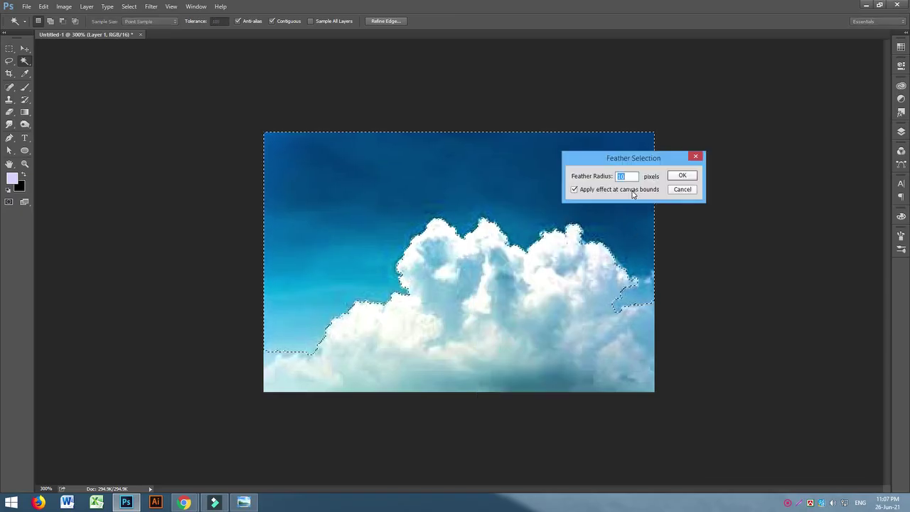
key(Return)
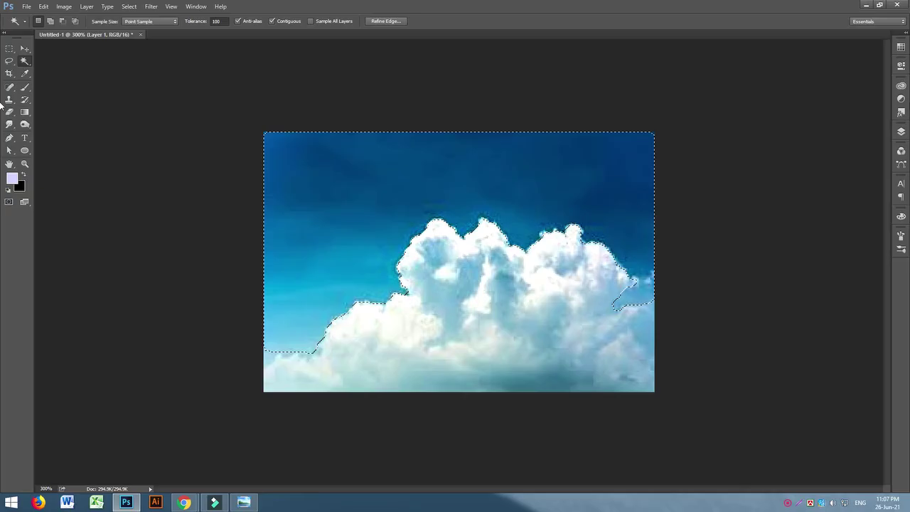
Show the layers, convert the locked Background into a regular layer and make Layer 1 active.
click(901, 135)
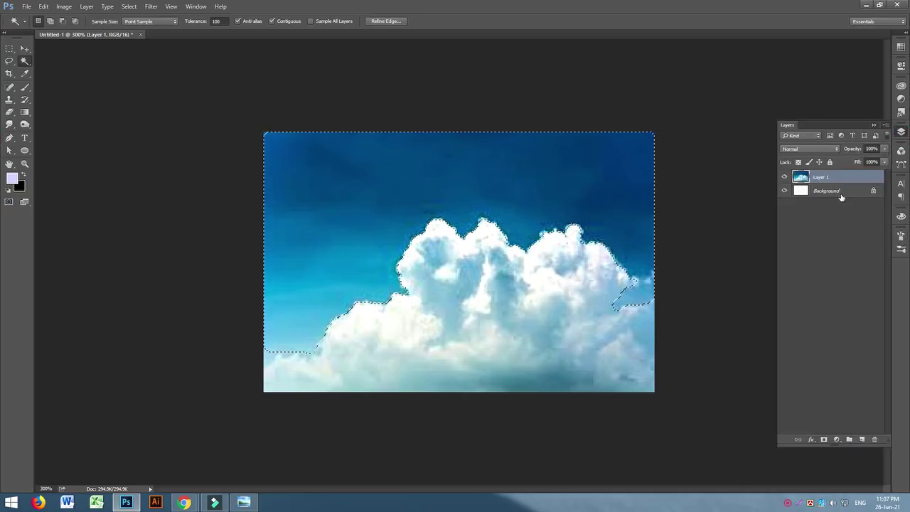
click(842, 192)
click(851, 182)
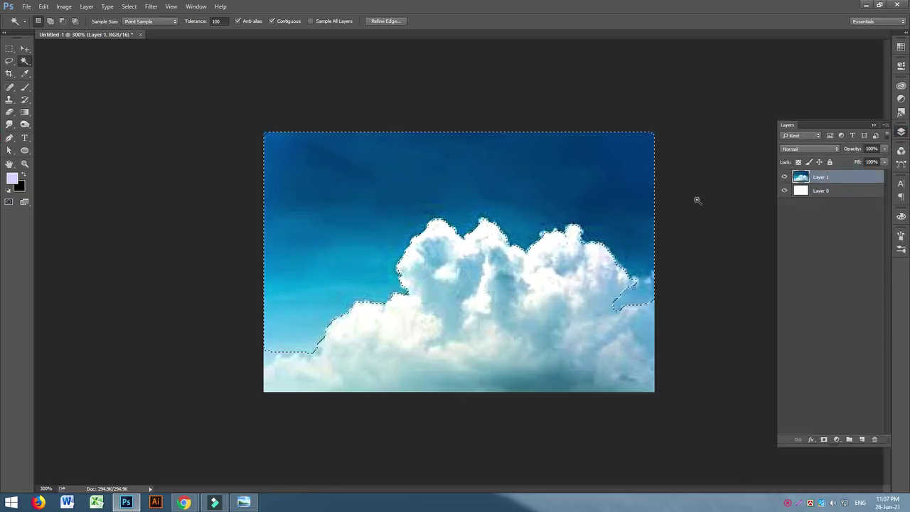
Try deleting the feathered sky area from Layer 1 and undo the deletion.
key(Delete)
key(ctrl+d)
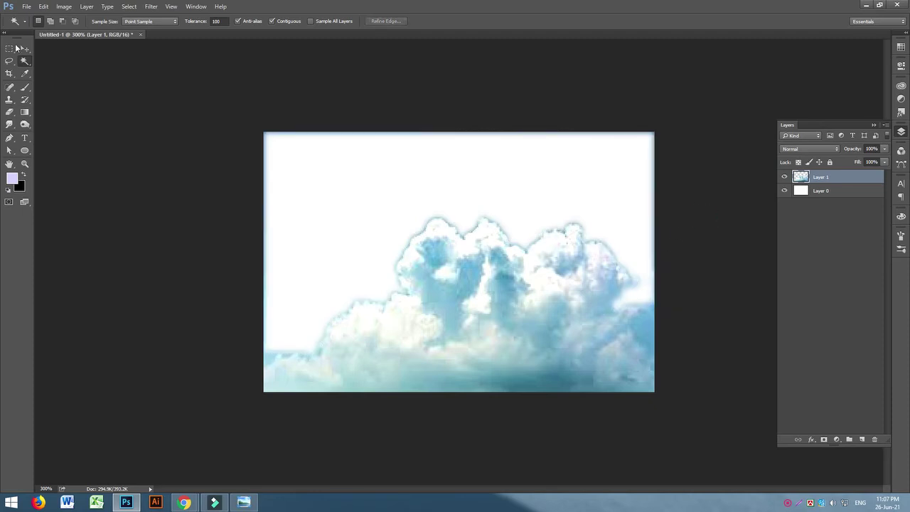
click(616, 150)
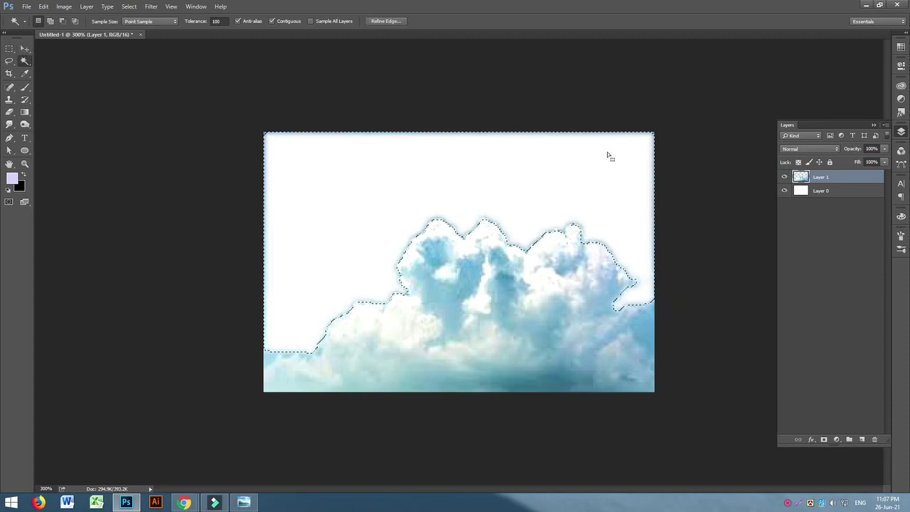
right_click(218, 75)
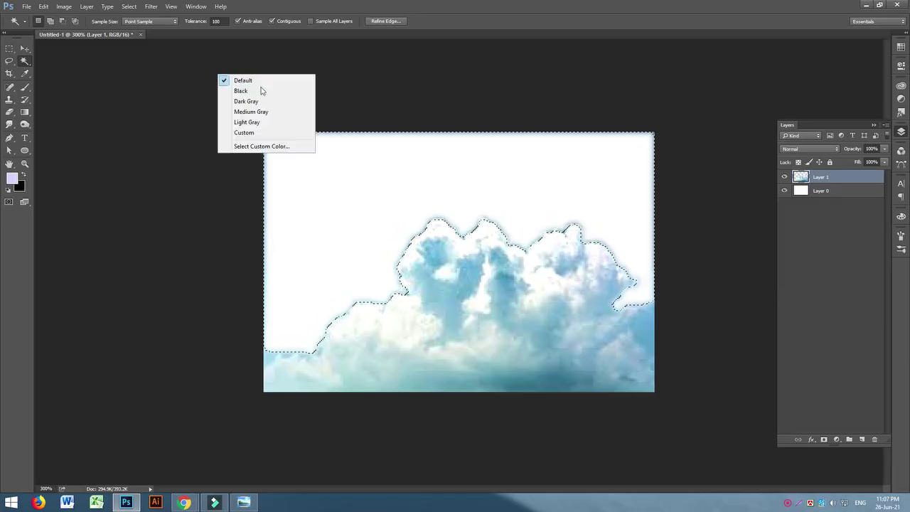
click(357, 89)
click(151, 7)
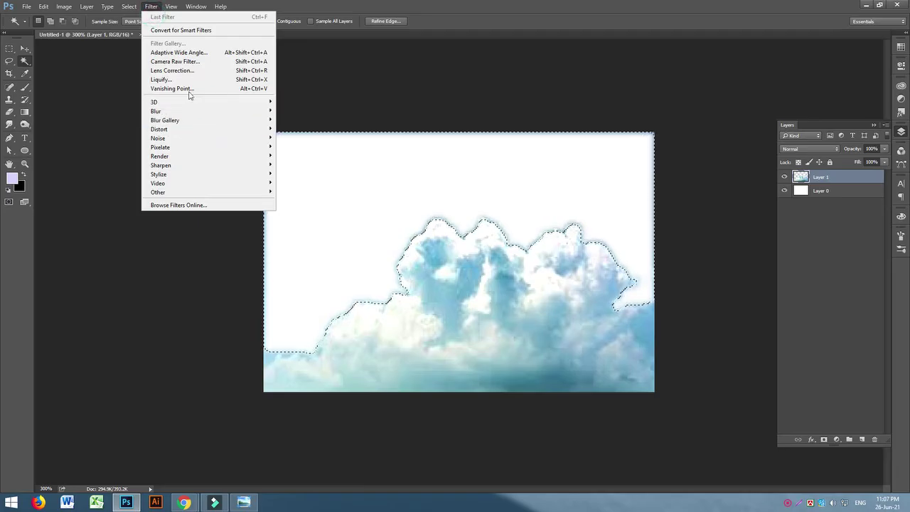
click(497, 95)
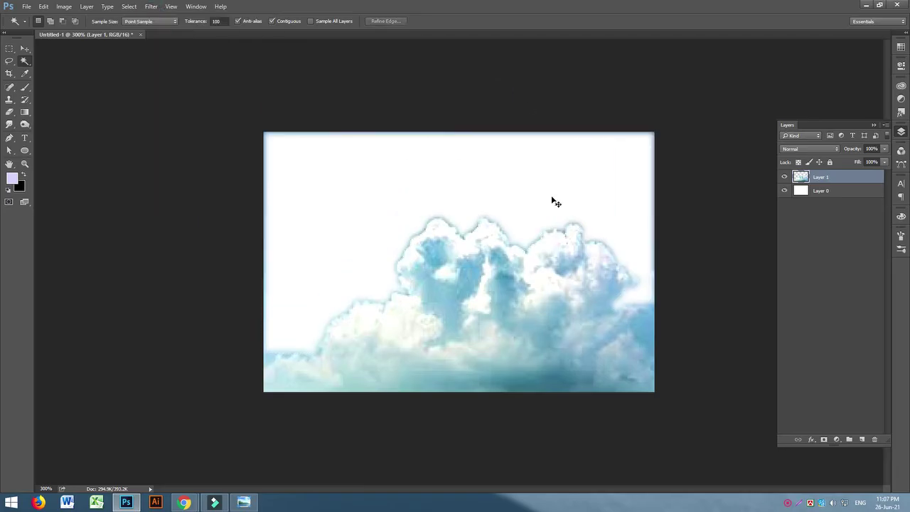
key(ctrl+z)
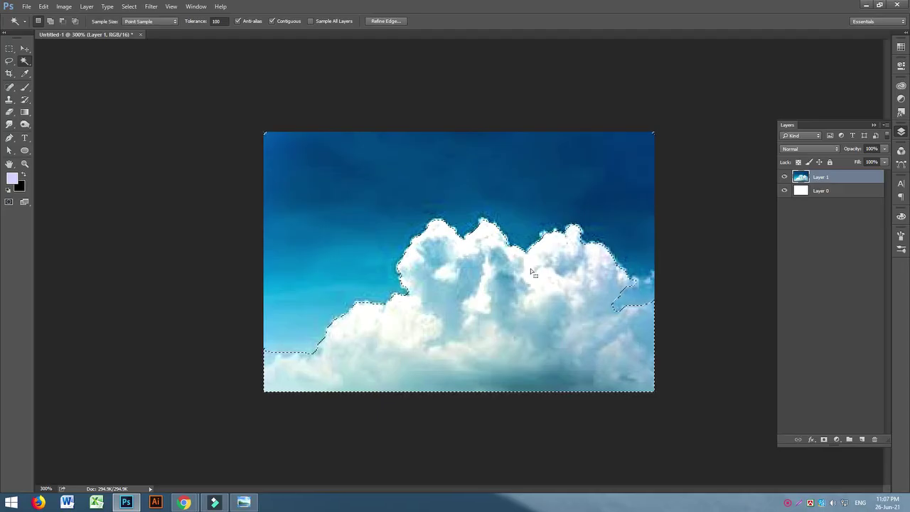
Feather the selection around the clouds, copy the clouds to a new layer and make Layer 1 active.
right_click(495, 283)
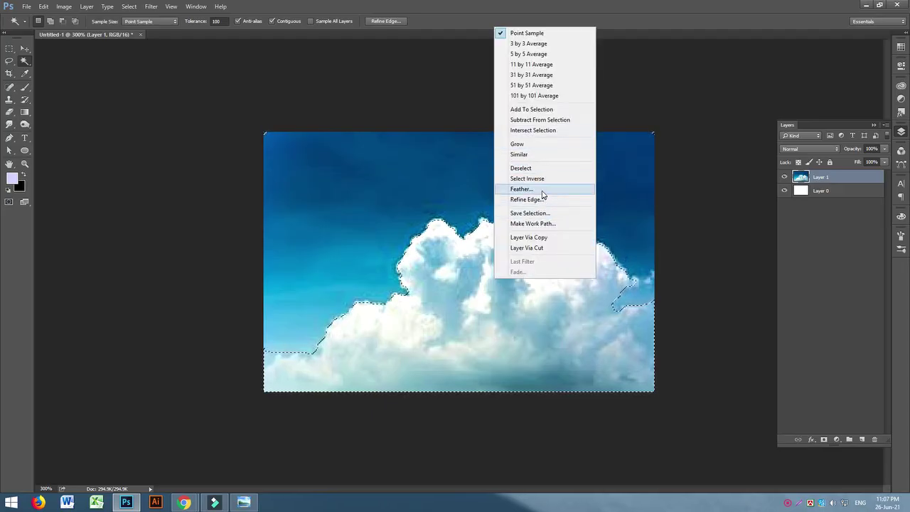
click(545, 183)
click(680, 175)
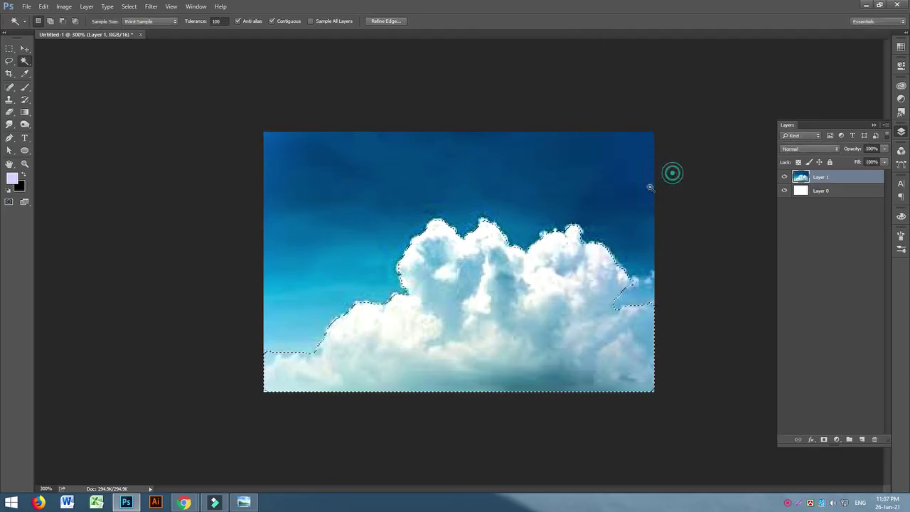
key(ctrl+j)
click(823, 192)
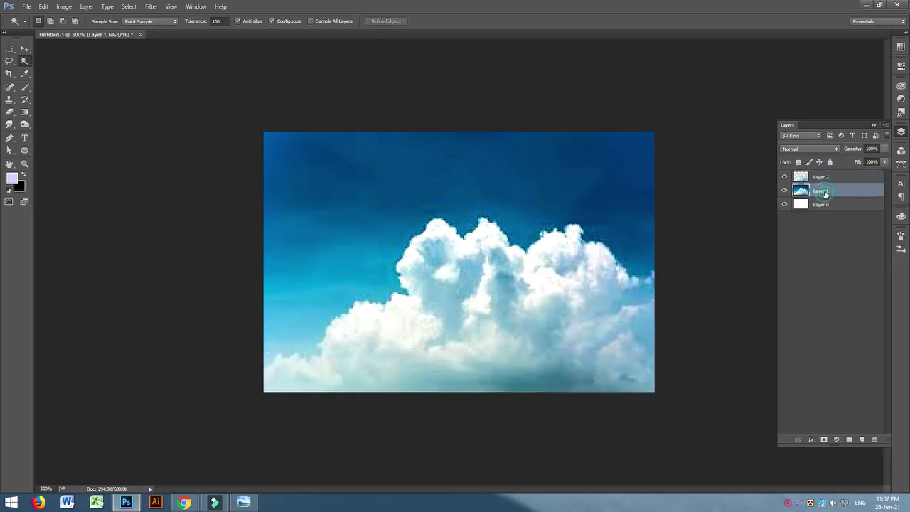
Delete Layer 1, try deleting Layer 0 as well, and undo that last deletion.
key(Delete)
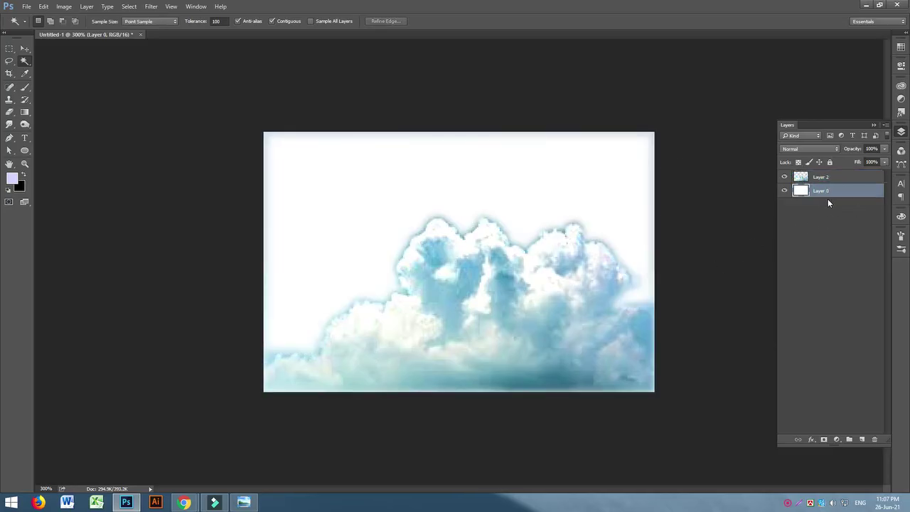
key(Delete)
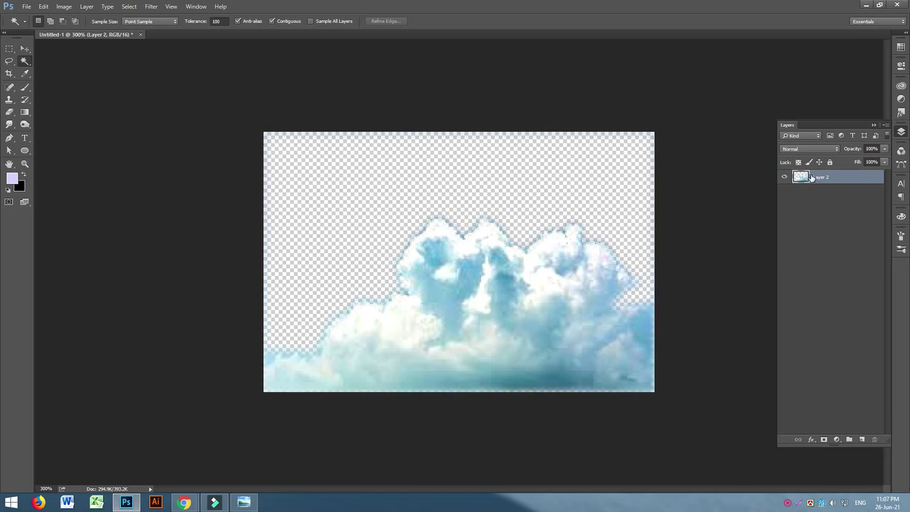
key(ctrl+z)
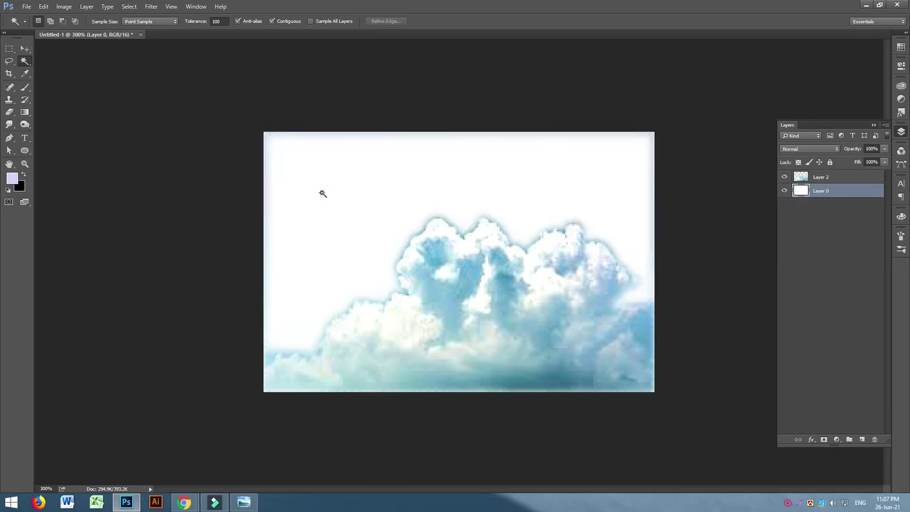
Try clearing rectangular strips along the upper and side edges of Layer 0 and undo the deletions.
click(9, 49)
drag(246, 88, 741, 149)
key(Delete)
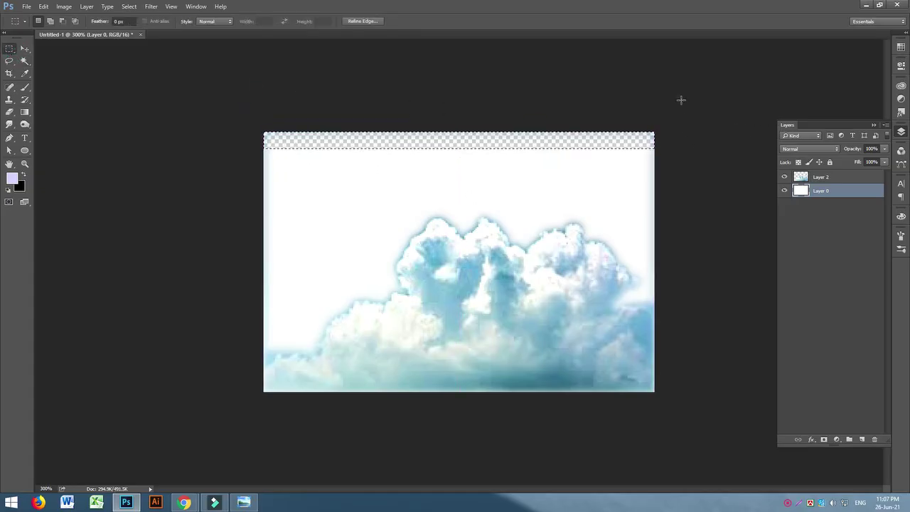
drag(658, 129, 643, 294)
click(716, 148)
click(845, 190)
drag(223, 94, 298, 347)
key(ctrl+shift+d)
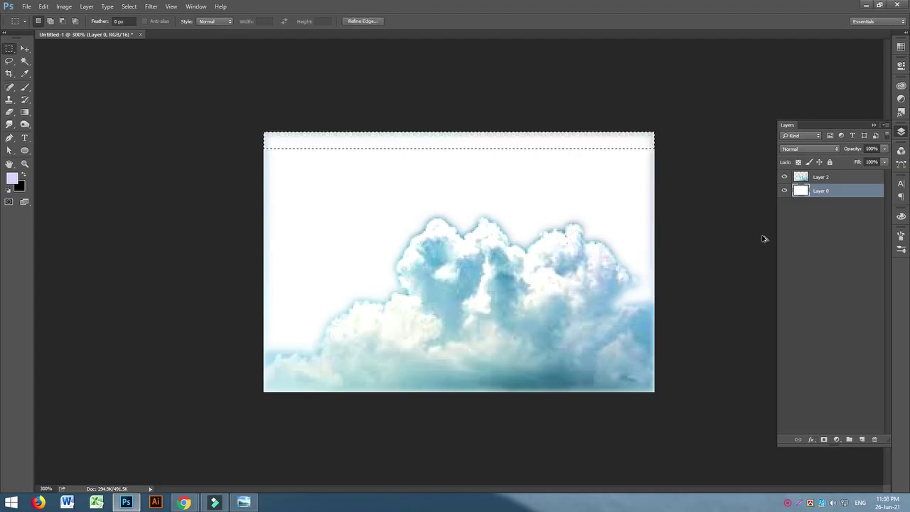
Make Layer 2 active and clear the leftover blue fringe along its upper, right and left canvas edges with rectangular selections.
click(847, 228)
click(667, 93)
drag(211, 89, 699, 159)
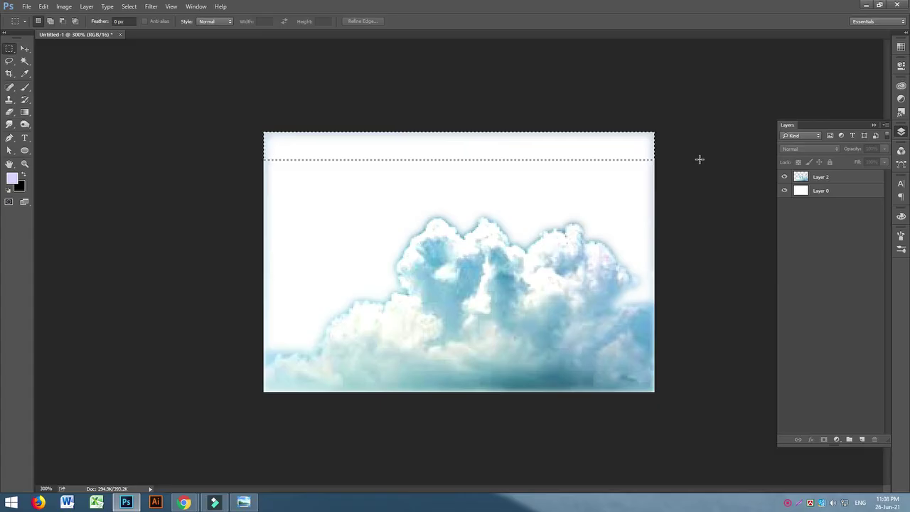
click(846, 180)
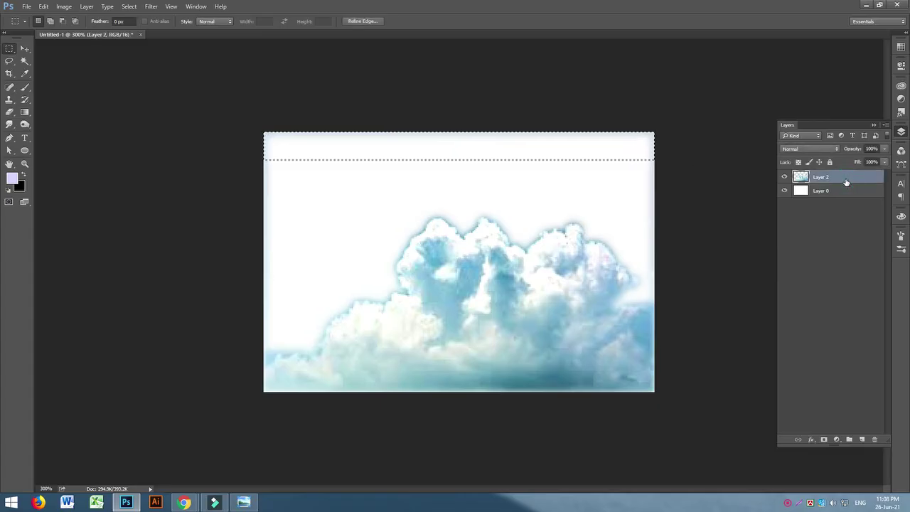
click(710, 153)
drag(638, 111, 692, 270)
drag(180, 87, 300, 345)
click(731, 208)
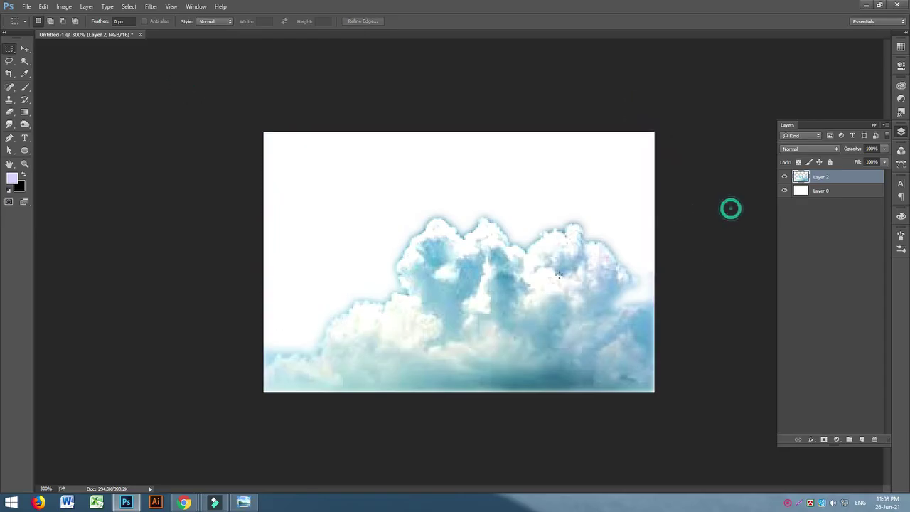
Activate the Move tool and switch to the cloud image search results in Chrome.
click(25, 49)
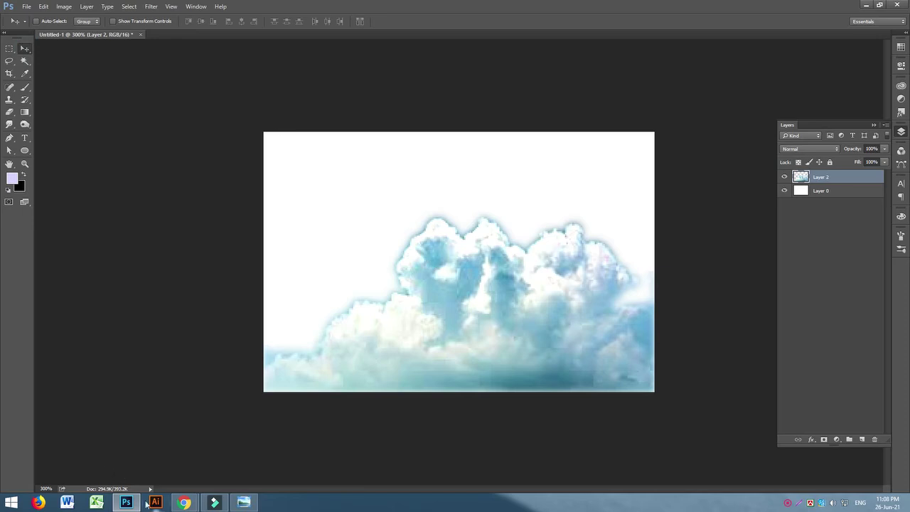
mouse_move(183, 502)
click(147, 456)
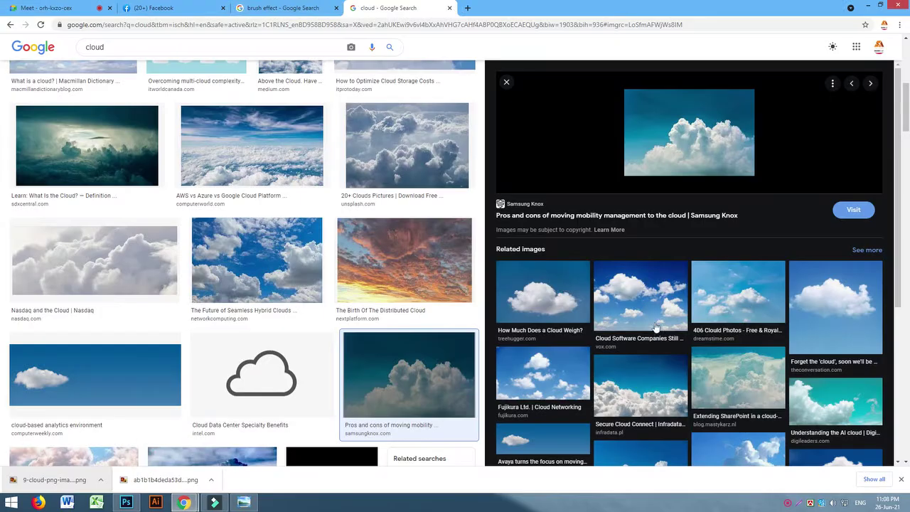
Preview alternative cloud pictures among the related images and the search results.
scroll(655, 326, down, 3)
click(744, 191)
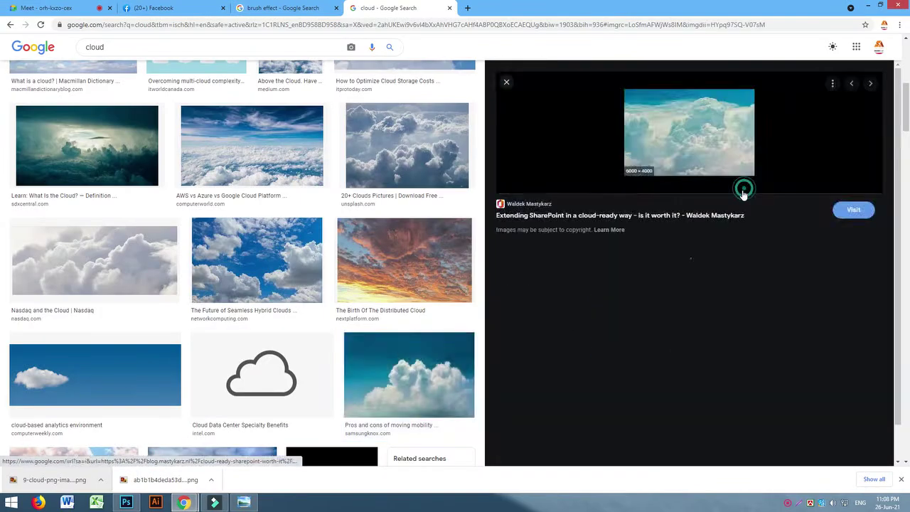
scroll(298, 298, up, 6)
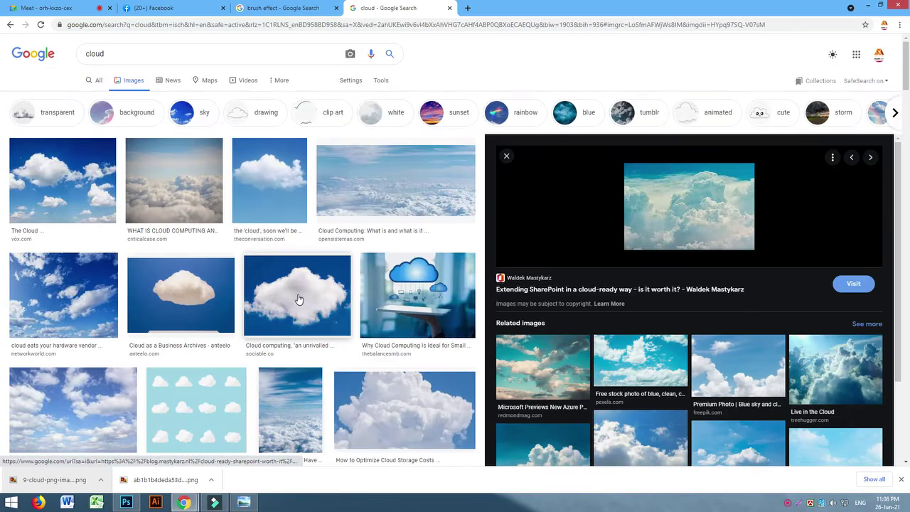
click(174, 210)
scroll(427, 234, up, 2)
Change the image search query to "black cloud" and run it.
click(142, 57)
click(88, 53)
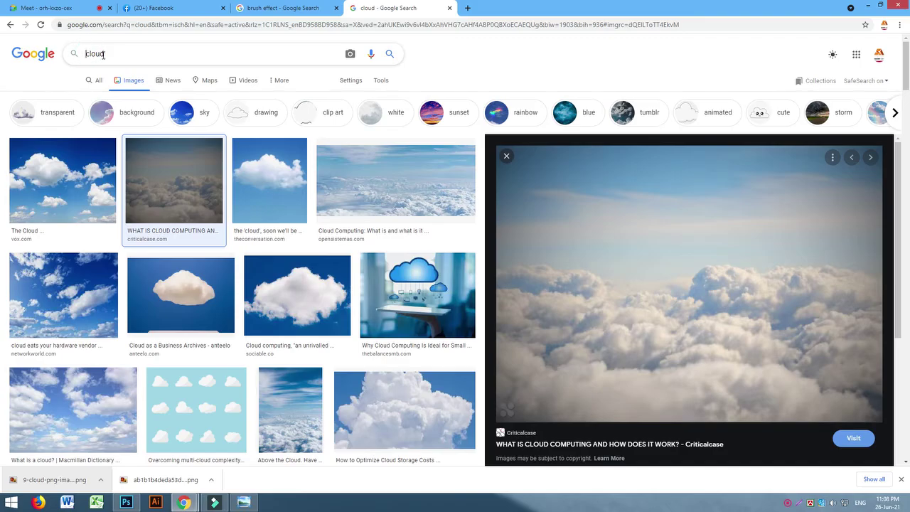
text(black)
key(Return)
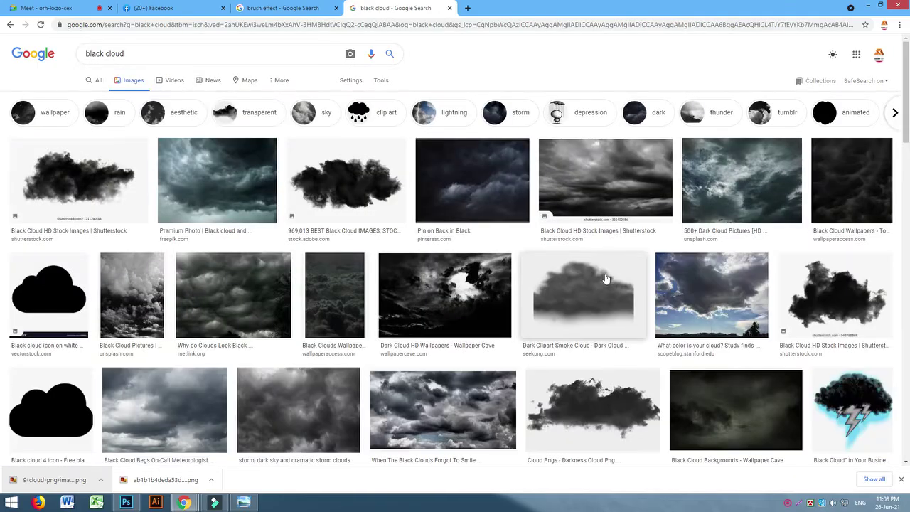
Find the "Black clouds over the skyline" picture from Medium in the results and copy its enlarged image.
scroll(679, 321, down, 3)
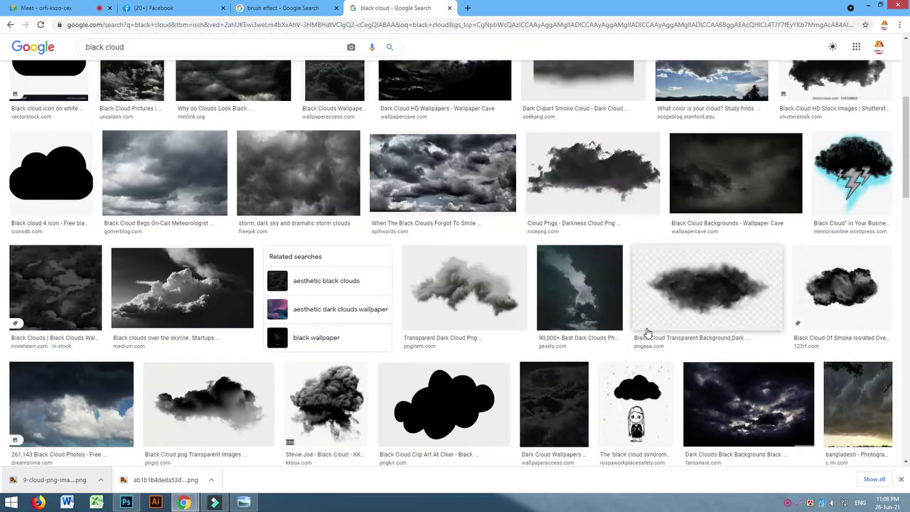
scroll(645, 332, down, 1)
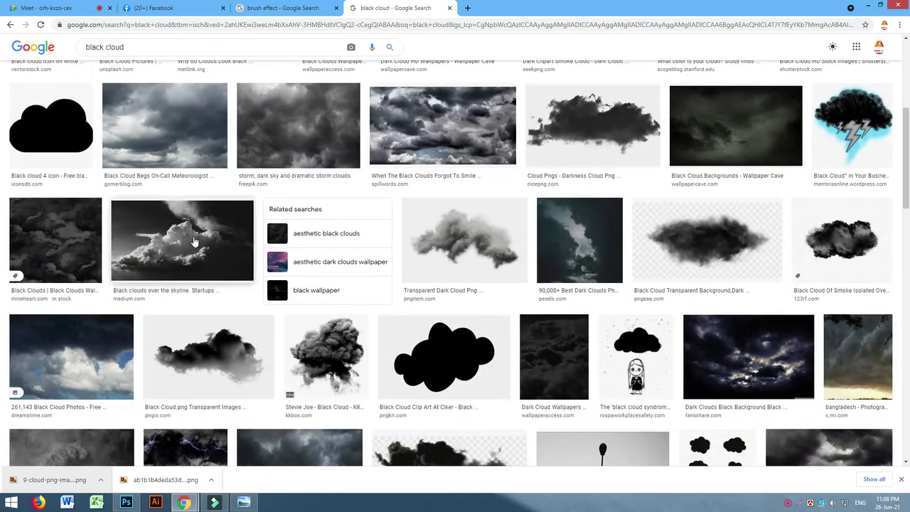
click(194, 242)
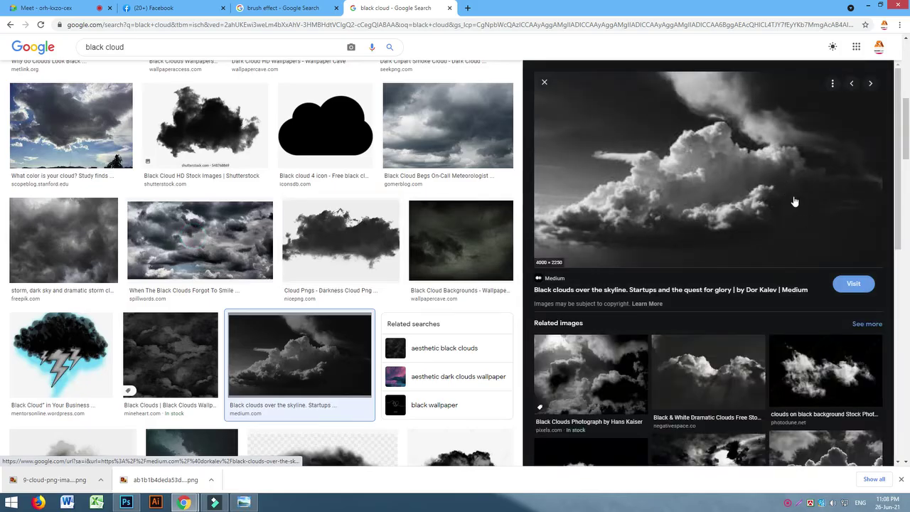
right_click(720, 204)
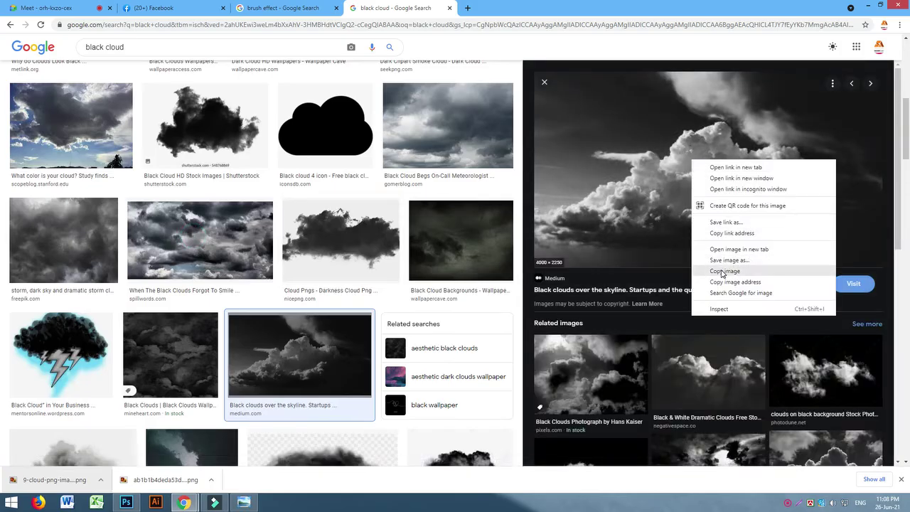
click(720, 269)
Switch to Photoshop, create a new 16-bit grayscale document and paste the copied cloud image into it.
click(126, 502)
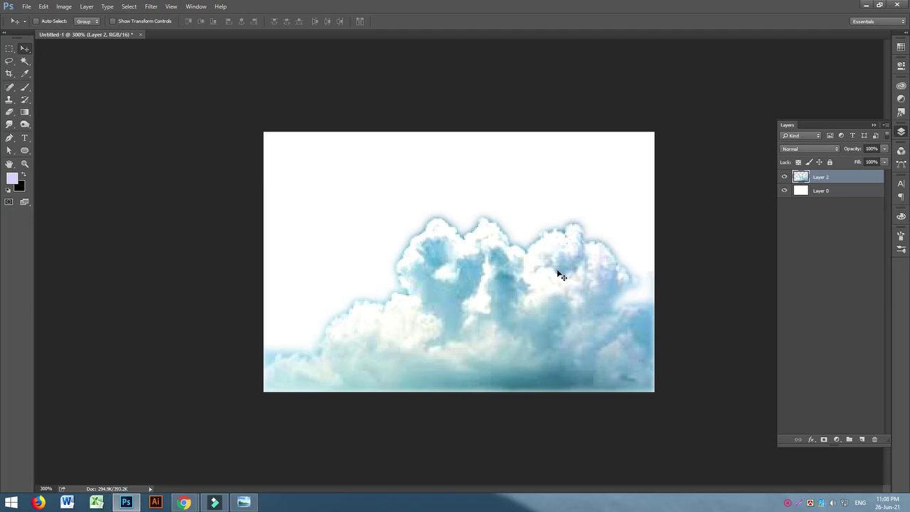
key(ctrl+n)
click(345, 169)
click(334, 178)
click(409, 81)
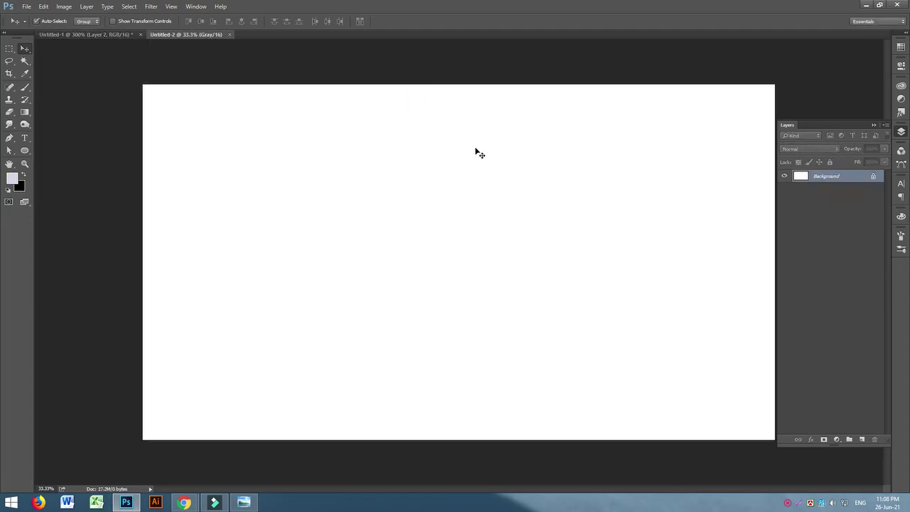
key(ctrl+v)
Apply Levels to the cloud layer, raising the input black point until most of the sky turns solid black.
key(ctrl+l)
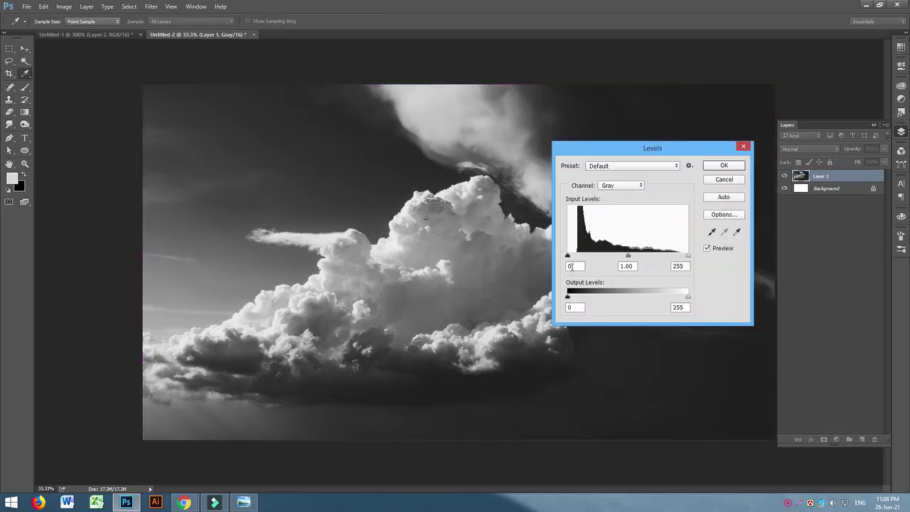
drag(568, 256, 643, 258)
click(724, 166)
key(v)
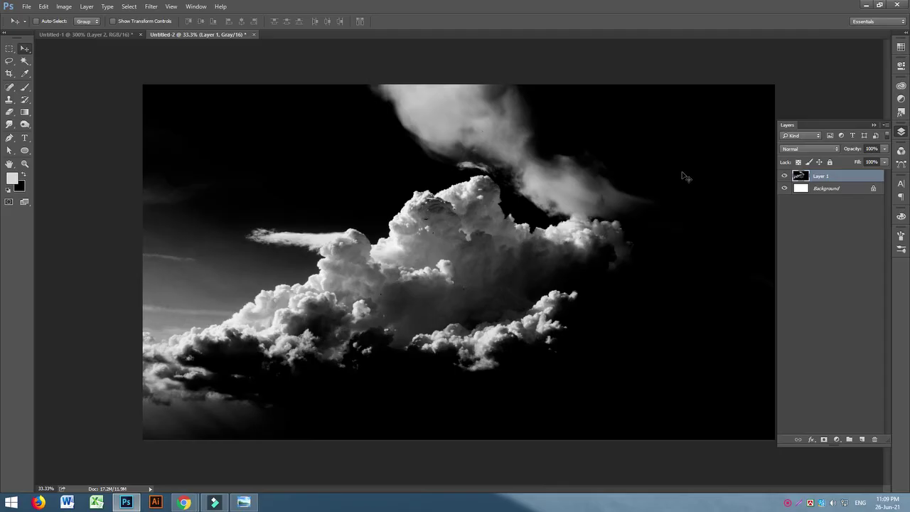
Choose the soft round brush with 0% hardness at 200 px for the Brush tool.
click(25, 86)
click(48, 25)
click(47, 24)
click(61, 23)
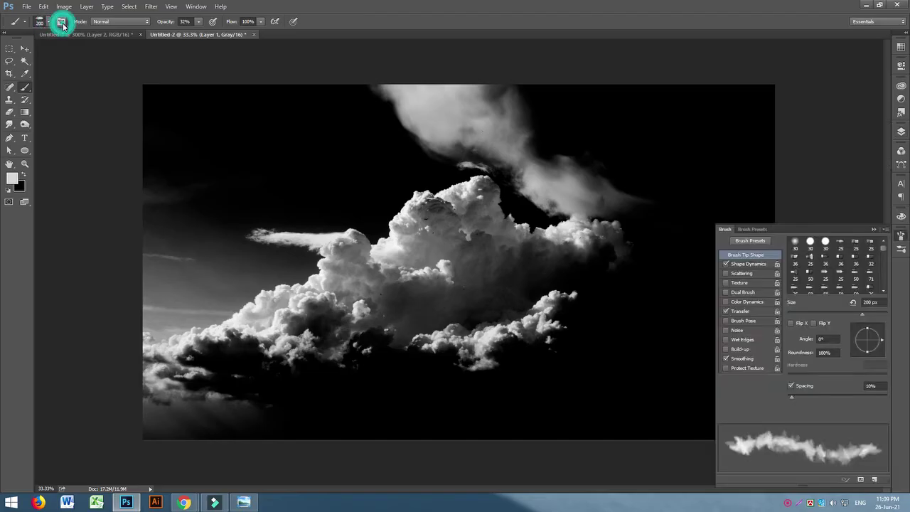
click(62, 25)
click(44, 23)
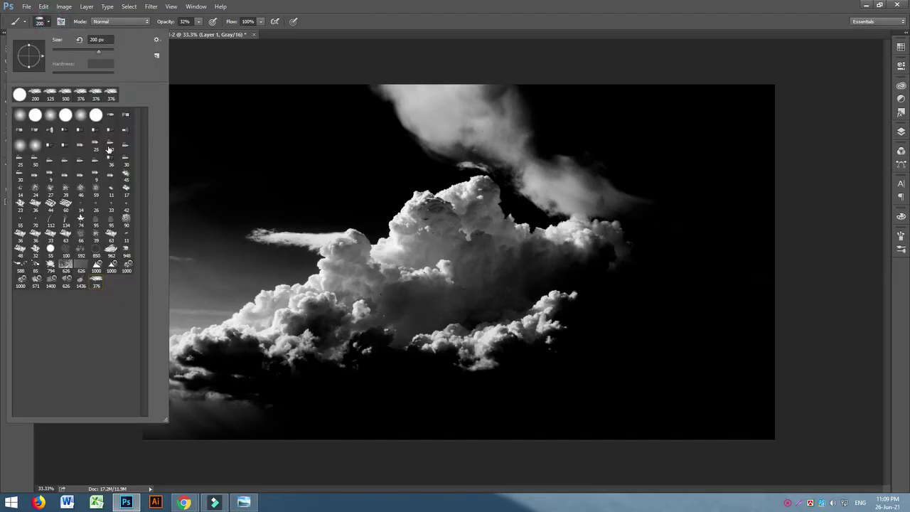
click(19, 115)
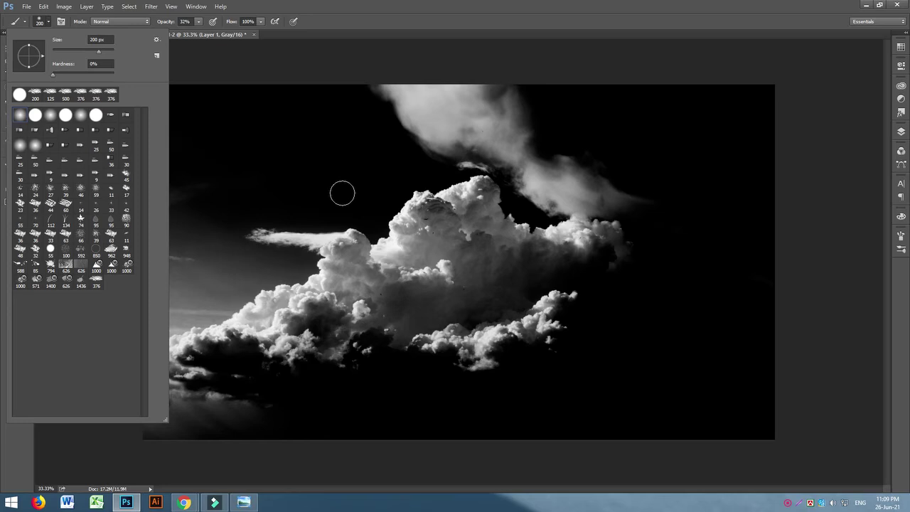
click(342, 193)
Set the foreground colour to black and the brush opacity to 100%.
click(11, 179)
click(675, 246)
click(781, 125)
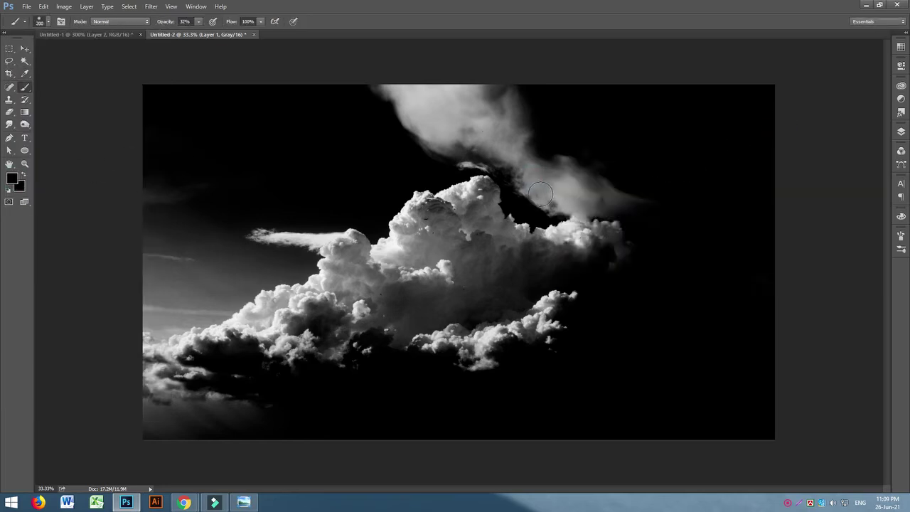
click(197, 21)
Paint black over the wispy cloud just above the main cloud, reducing the brush to 125 px for the gap between them.
mouse_move(501, 140)
mouse_down()
mouse_move(542, 205)
mouse_move(553, 207)
mouse_move(569, 183)
mouse_move(558, 209)
mouse_move(635, 207)
mouse_move(585, 189)
mouse_up()
key(bracketleft)
key(bracketleft)
key(bracketleft)
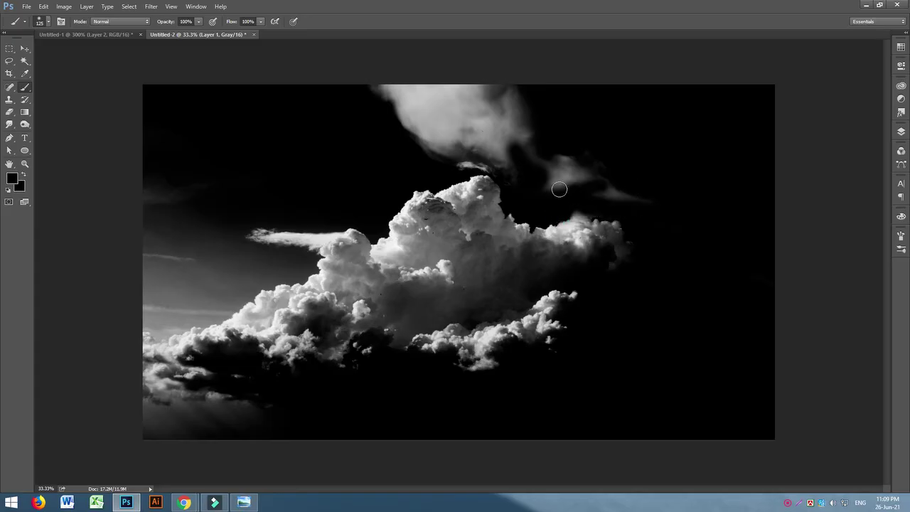
mouse_move(510, 175)
mouse_down()
mouse_move(467, 166)
mouse_move(574, 177)
mouse_up()
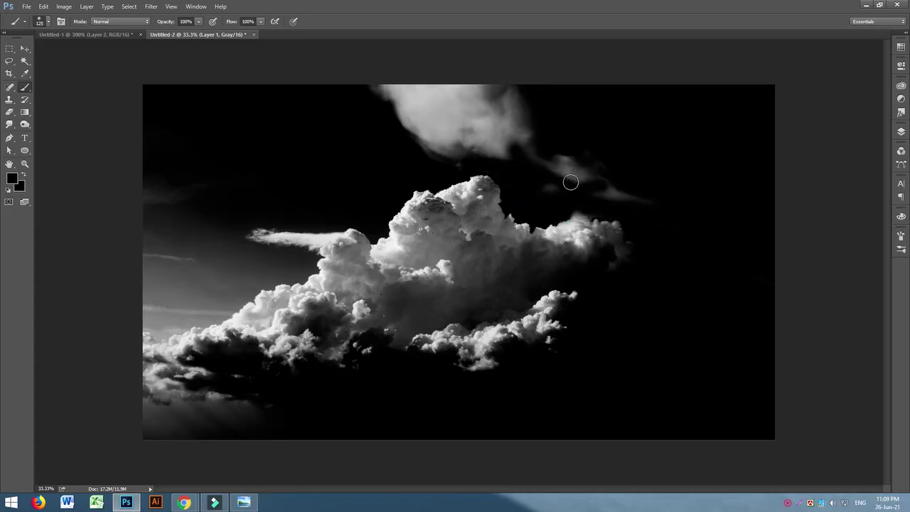
Enlarge the brush to 500 px and paint black over the bright cloud at the image's upper edge.
key(bracketright)
key(bracketright)
key(bracketright)
key(bracketright)
key(bracketright)
key(bracketright)
mouse_move(575, 138)
mouse_down()
mouse_move(508, 125)
mouse_move(408, 132)
mouse_up()
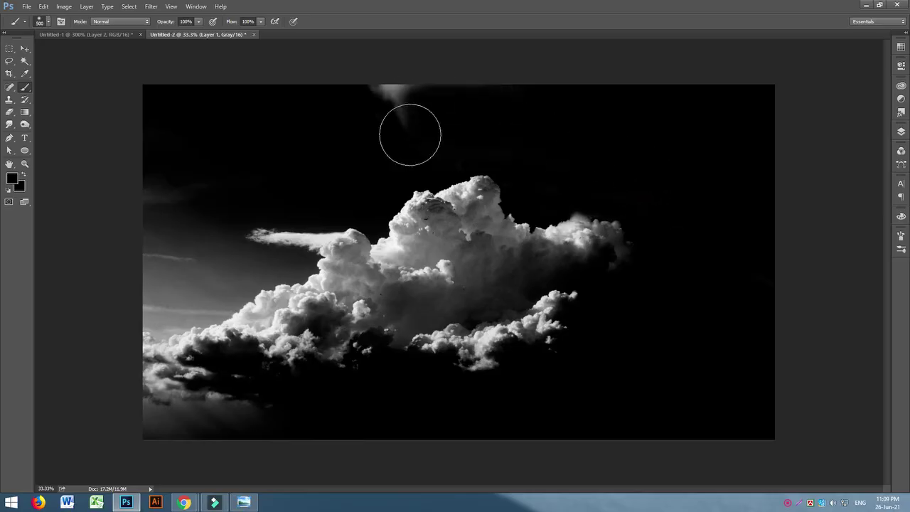
Shrink the brush and paint black over the remaining upper wisp and the thin streak beside the main cloud's left edge.
key(bracketleft)
key(bracketleft)
key(bracketleft)
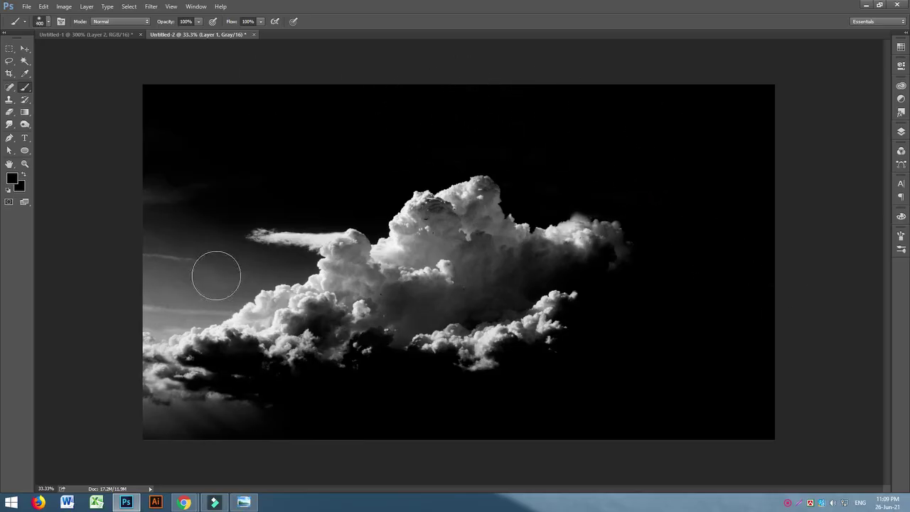
key(bracketleft)
key(bracketleft)
key(bracketleft)
key(bracketleft)
key(bracketleft)
mouse_move(305, 263)
mouse_down()
mouse_move(294, 275)
mouse_move(270, 275)
mouse_move(300, 268)
mouse_move(329, 226)
mouse_move(295, 249)
mouse_move(293, 239)
mouse_up()
Enlarge the brush to 400 px while painting the gray sky above the cloud's left side black.
key(bracketright)
key(bracketright)
key(bracketright)
key(bracketright)
mouse_move(175, 206)
mouse_down()
mouse_move(206, 254)
mouse_move(186, 210)
mouse_up()
key(bracketright)
key(bracketright)
key(bracketright)
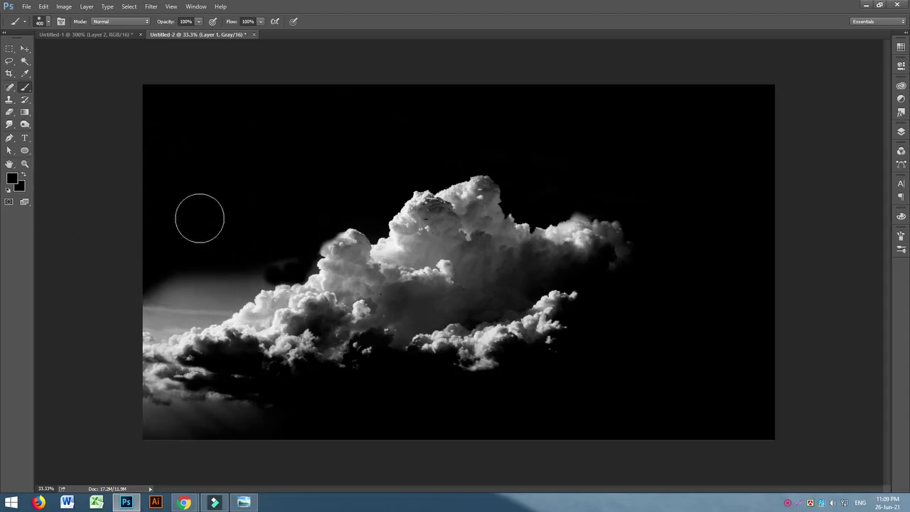
Trace a Lasso selection along the main cloud's left edge, enclosing the remaining gray sky and the low clouds at the image's left.
right_click(8, 64)
click(44, 61)
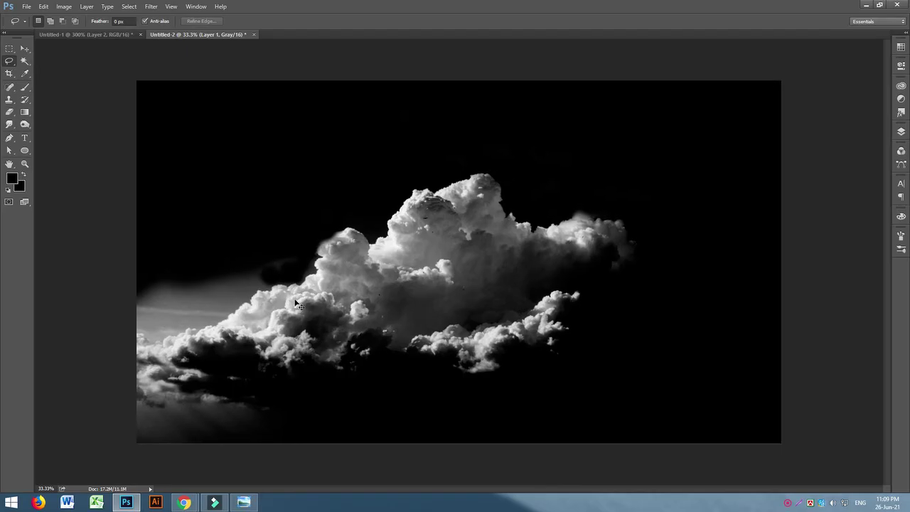
key(ctrl+plus)
drag(468, 488, 435, 488)
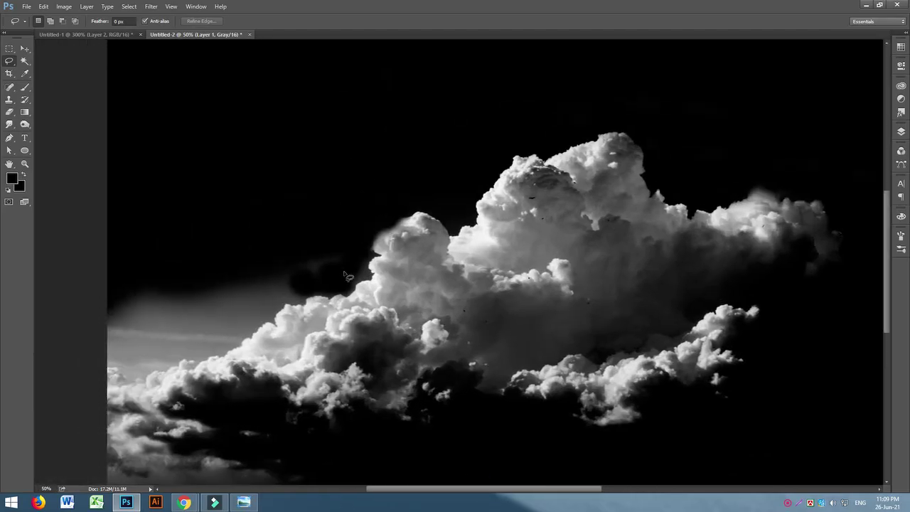
drag(355, 288, 341, 296)
mouse_move(156, 435)
mouse_down()
mouse_move(283, 464)
mouse_move(325, 482)
mouse_up()
mouse_move(94, 506)
mouse_down()
mouse_move(93, 148)
mouse_move(349, 138)
mouse_move(383, 202)
mouse_up()
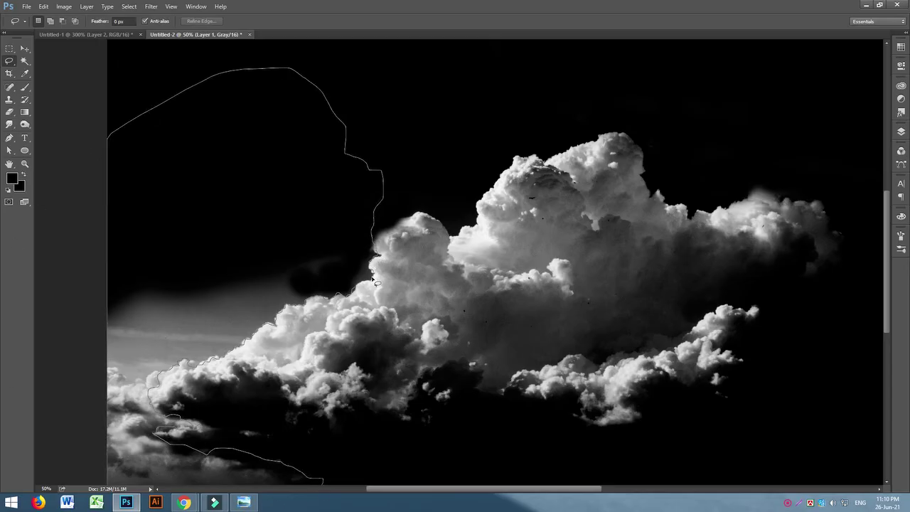
drag(367, 278, 367, 281)
Paint the selected left area solid black with the brush and deselect it.
scroll(288, 266, down, 3)
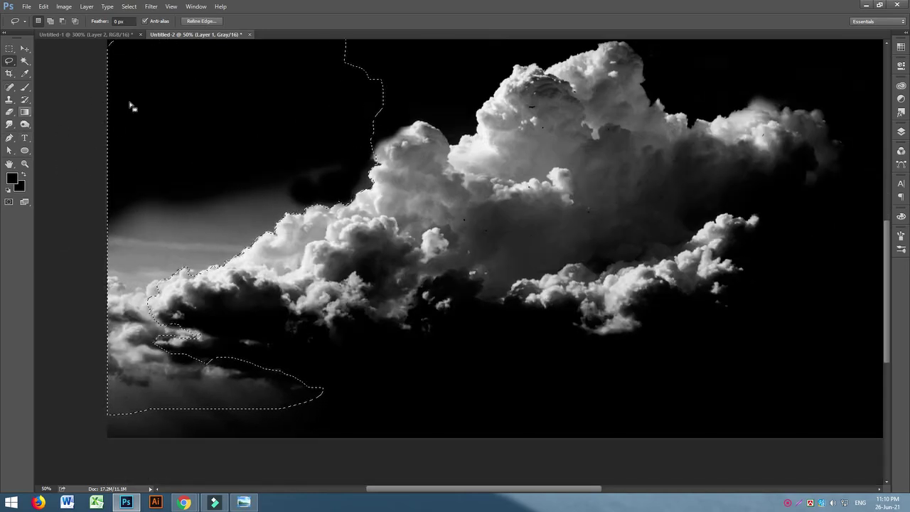
click(25, 87)
mouse_move(344, 170)
mouse_down()
mouse_move(325, 161)
mouse_move(102, 179)
mouse_move(83, 426)
mouse_move(327, 421)
mouse_up()
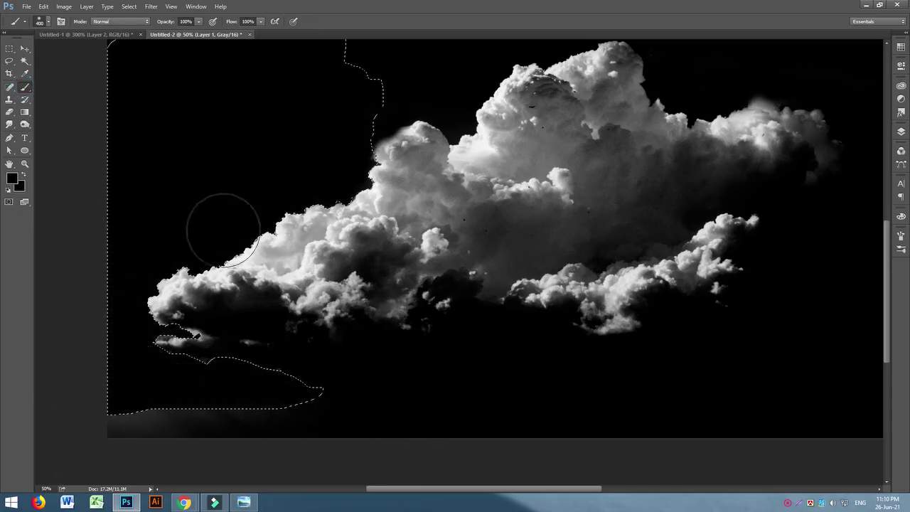
click(9, 48)
key(ctrl+d)
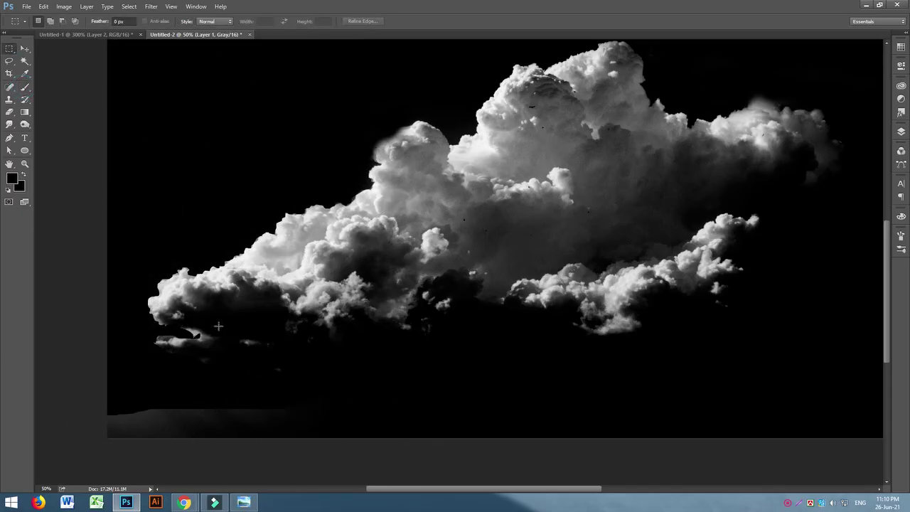
Lasso the gray strip along the image's lower left edge, paint it black and remove the selection.
click(10, 62)
mouse_move(271, 388)
mouse_down()
mouse_move(334, 381)
mouse_move(625, 435)
mouse_move(107, 390)
mouse_up()
click(25, 87)
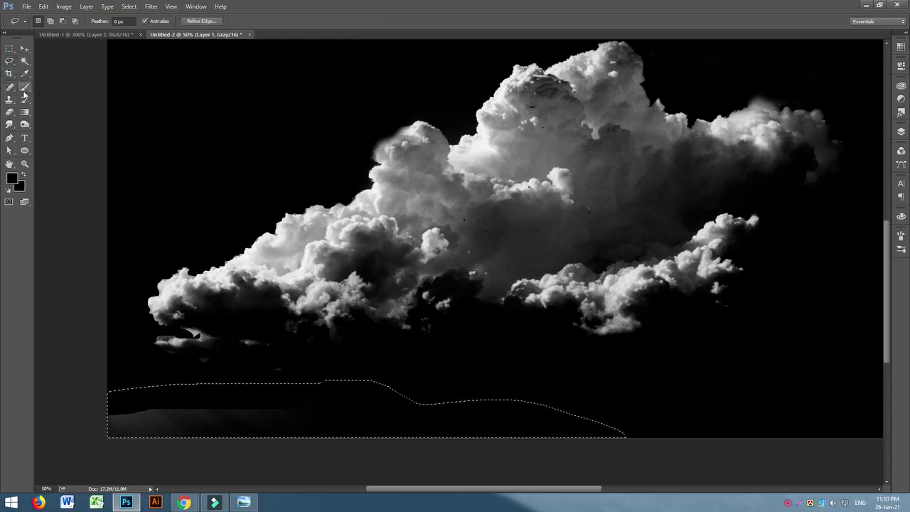
drag(182, 418, 672, 444)
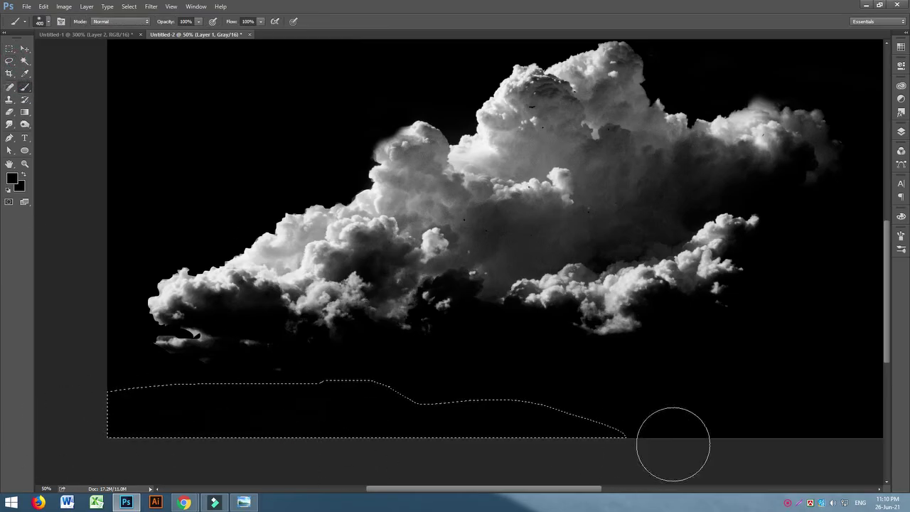
click(9, 48)
click(92, 107)
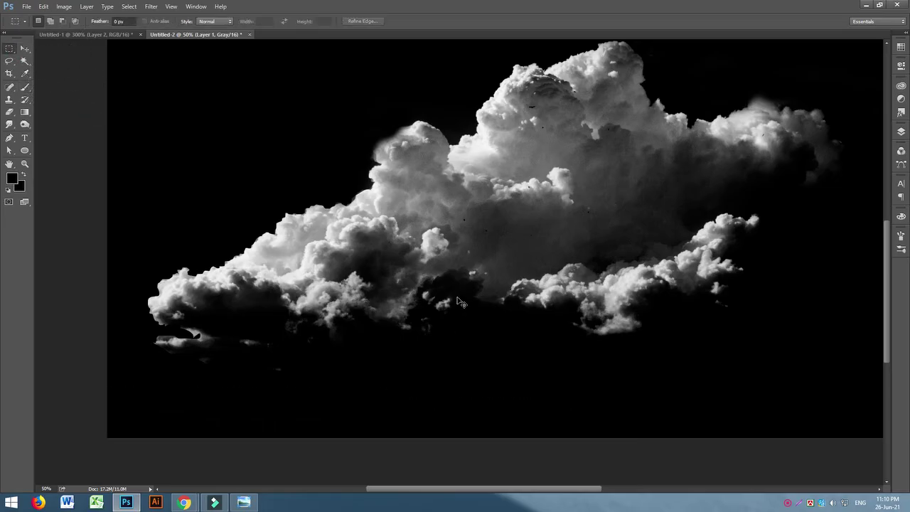
Invert the cloud layer's tones and define the image as a brush preset.
key(ctrl+i)
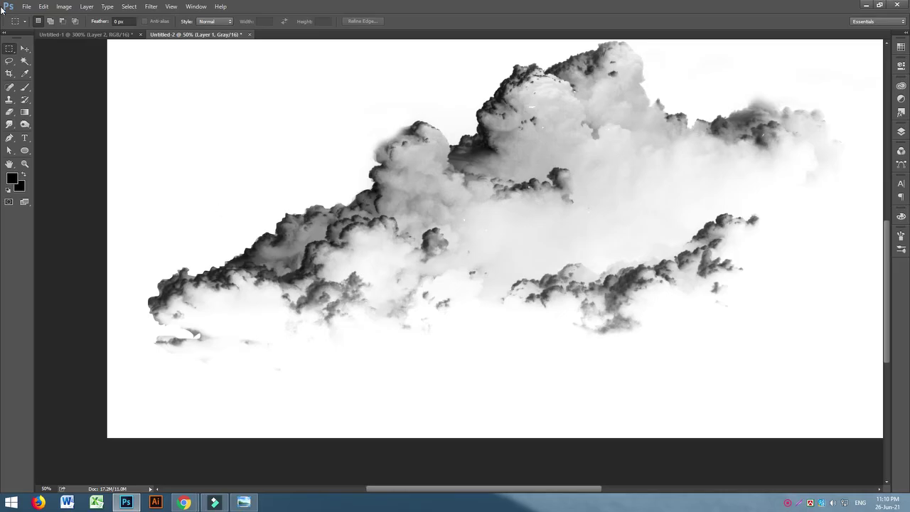
click(44, 6)
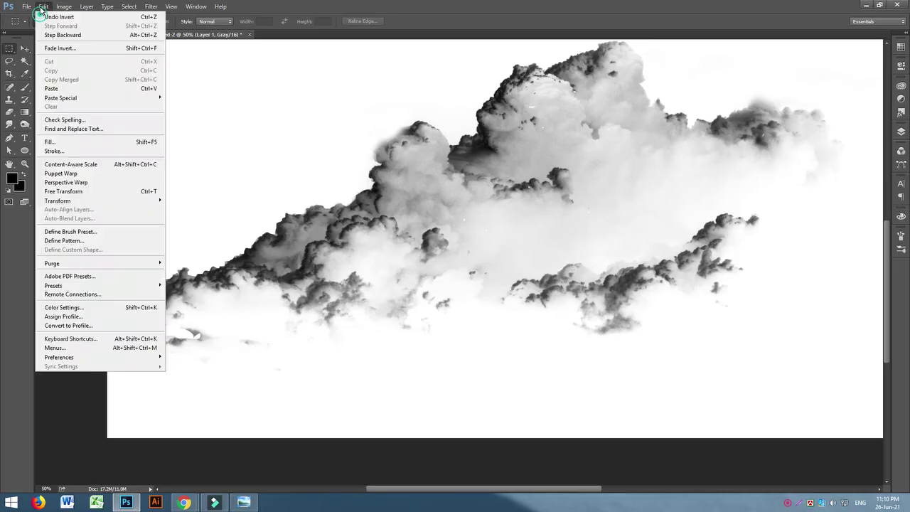
click(119, 235)
click(546, 171)
Switch to the Google Meet call in the browser to check it, and return to Photoshop.
mouse_move(183, 502)
click(131, 455)
click(78, 6)
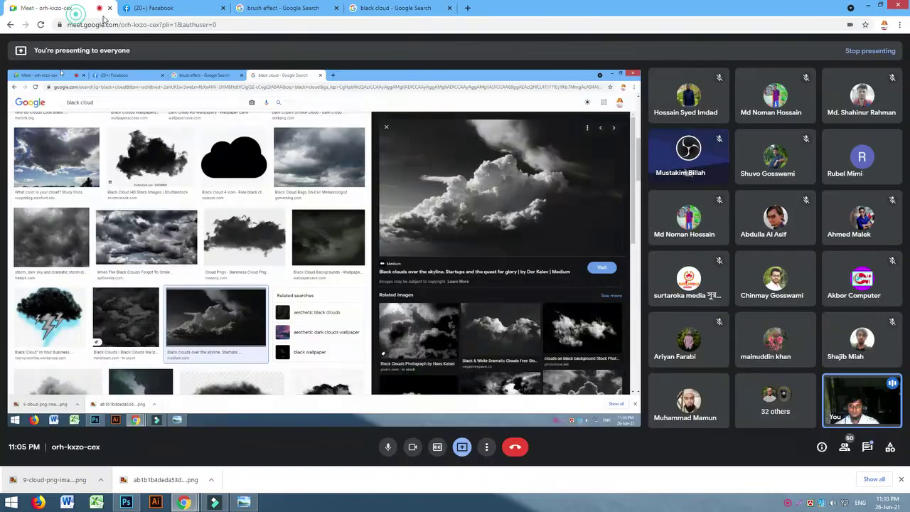
click(546, 90)
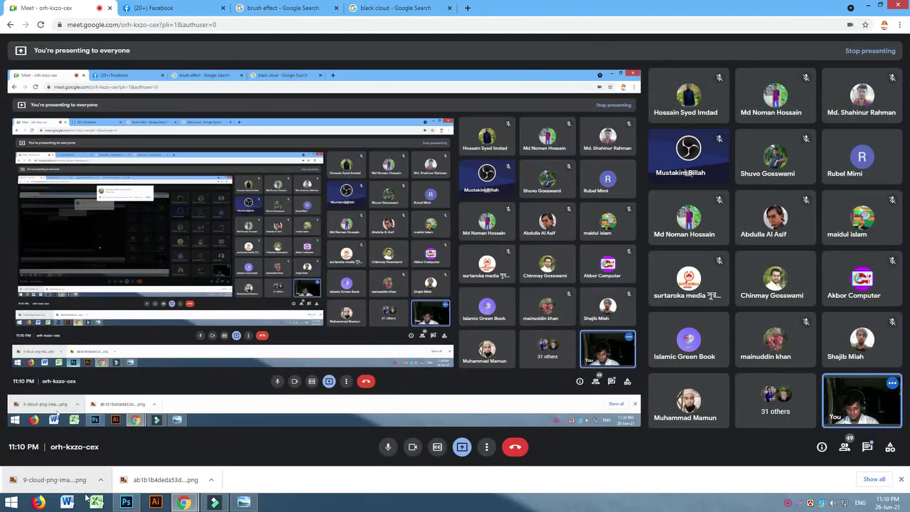
click(126, 501)
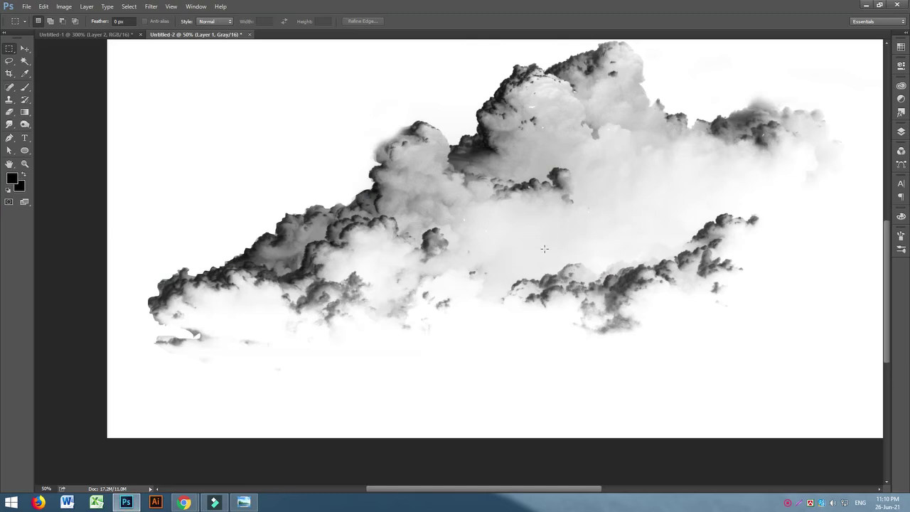
Create a new 4000 by 2250 pixel document in 16-bit grayscale with a white background.
click(86, 34)
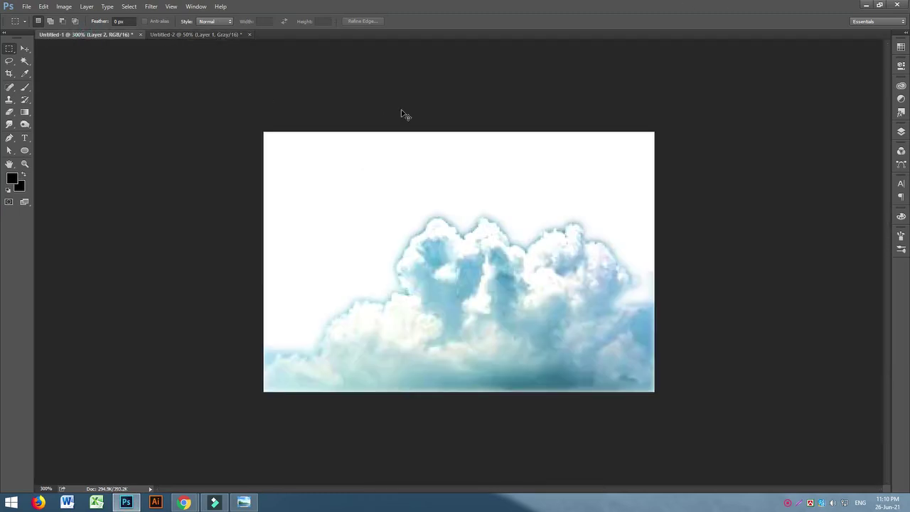
key(ctrl+n)
click(329, 169)
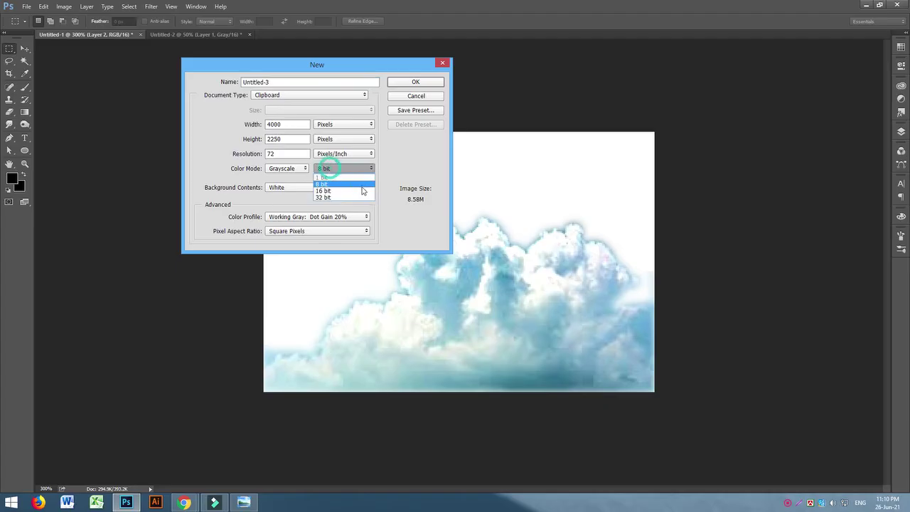
click(348, 194)
click(416, 81)
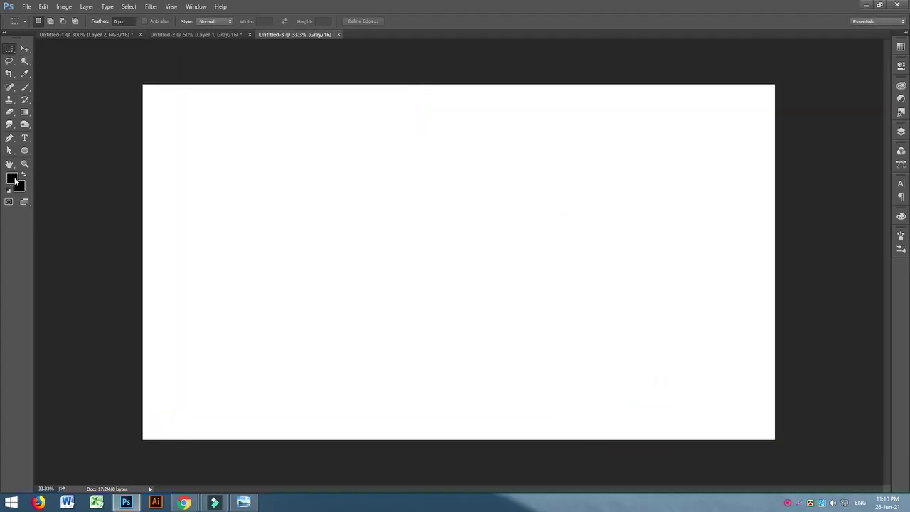
Add a gradient fill layer above the background using the Red, Green gradient preset.
click(26, 87)
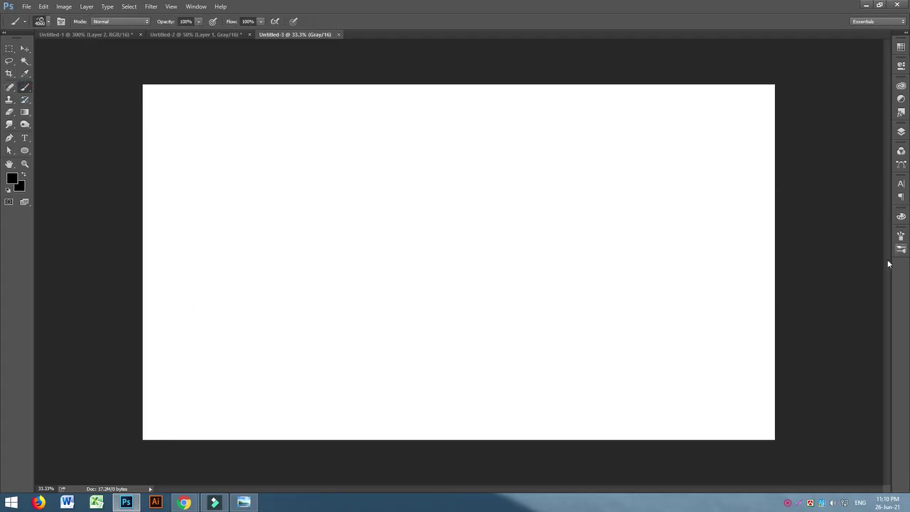
click(901, 131)
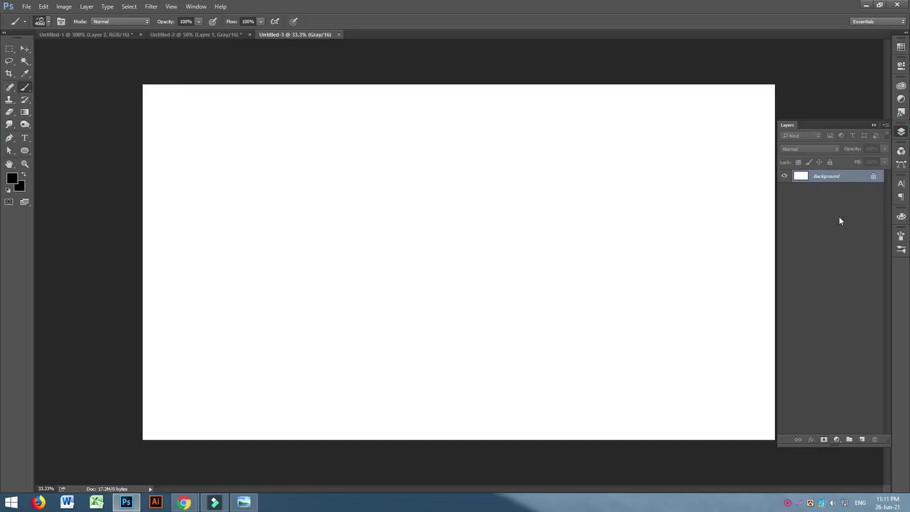
click(836, 440)
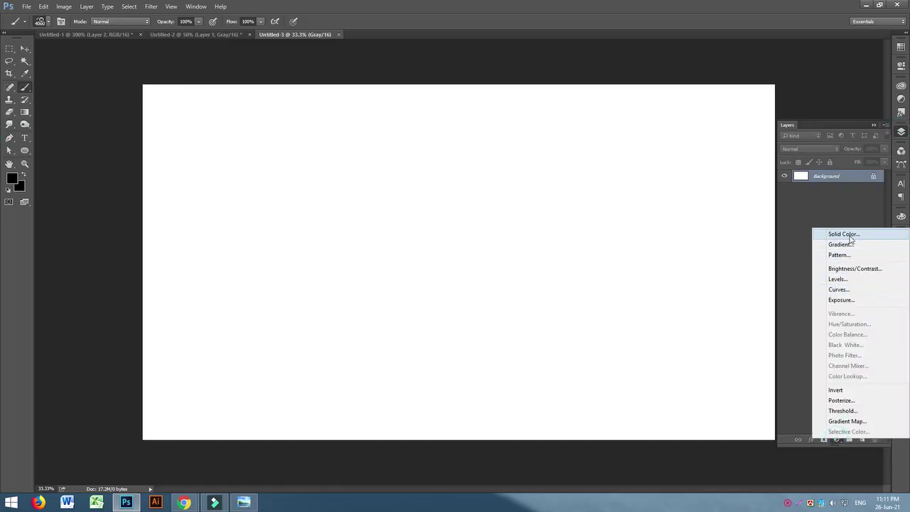
click(842, 244)
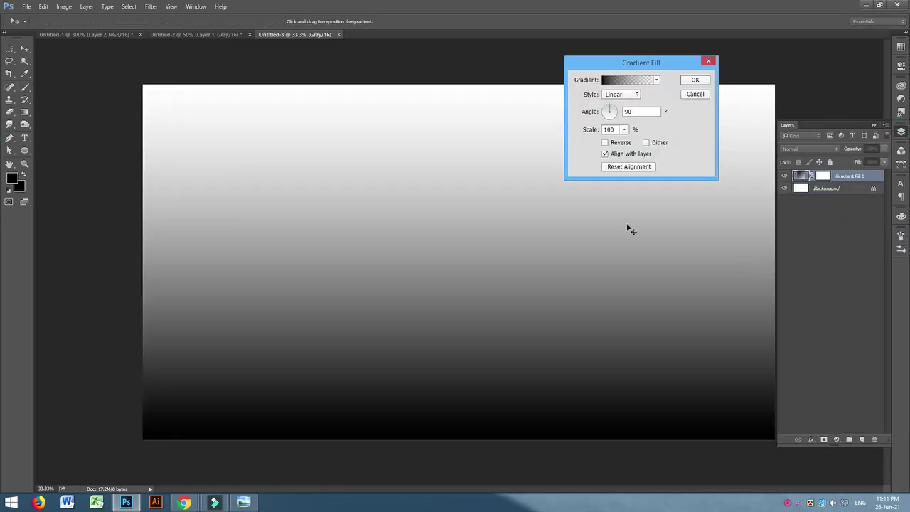
click(639, 79)
click(646, 267)
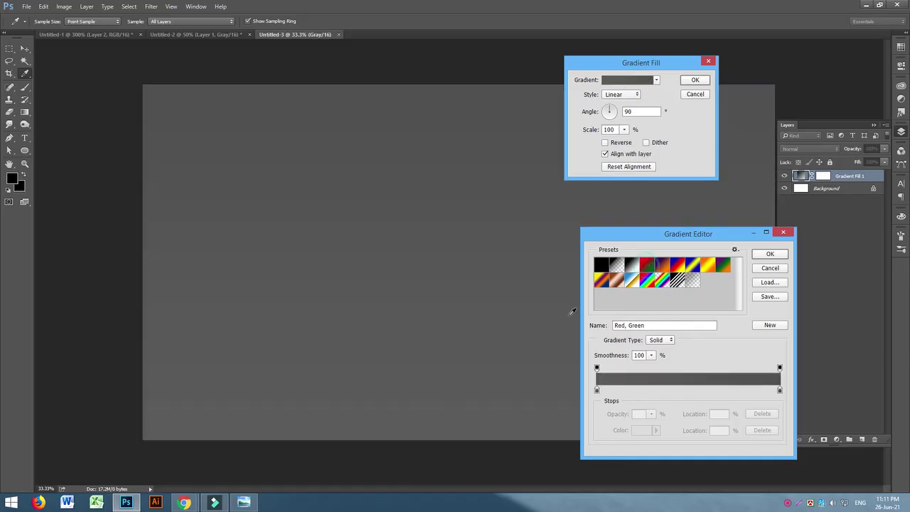
click(769, 256)
click(694, 81)
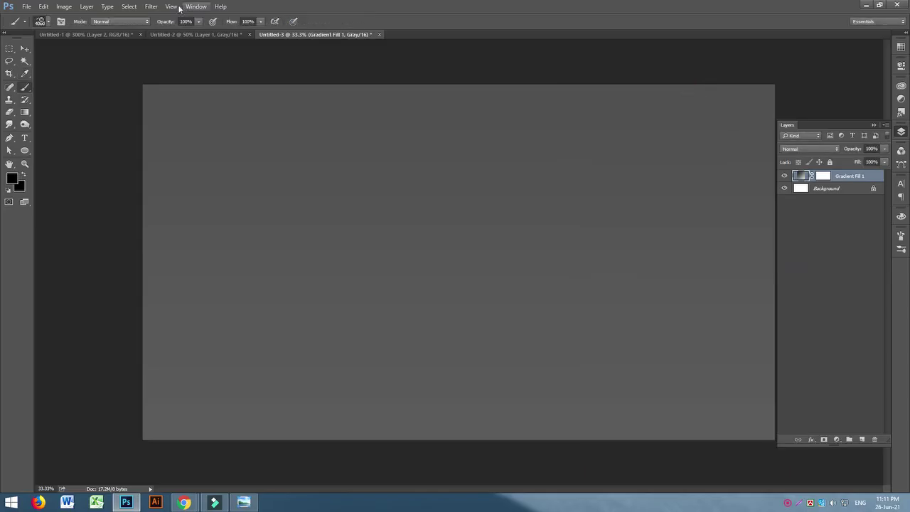
Convert the image to RGB Color mode without flattening its layers.
click(64, 7)
mouse_move(81, 19)
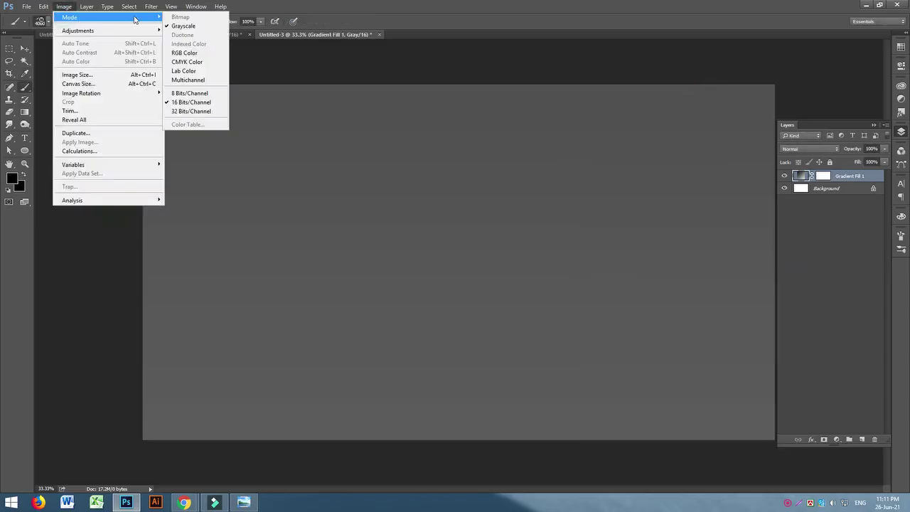
click(196, 54)
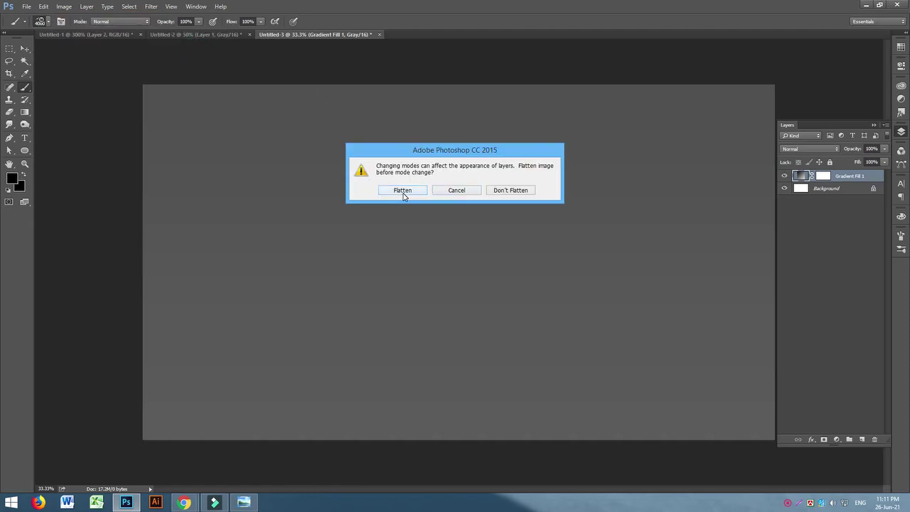
click(513, 190)
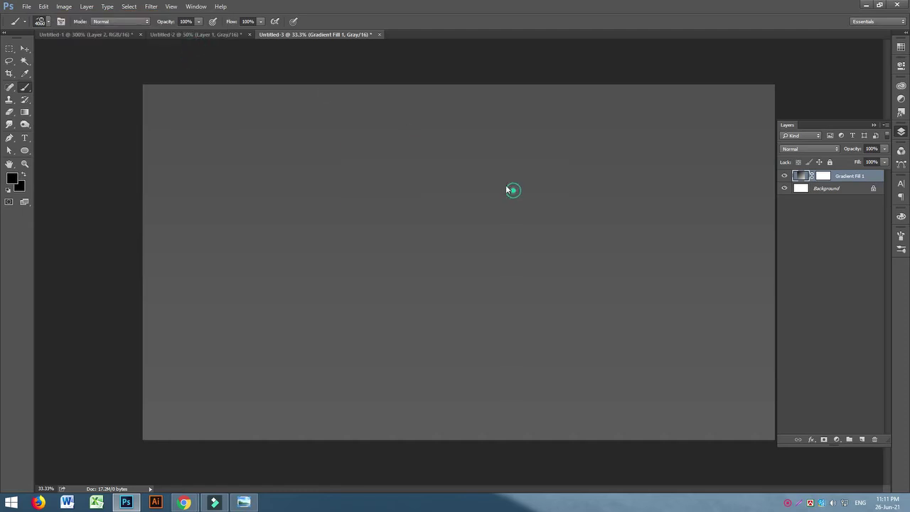
Reapply the Red, Green preset to the gradient fill layer and change its red starting stop to deep blue.
double_click(799, 177)
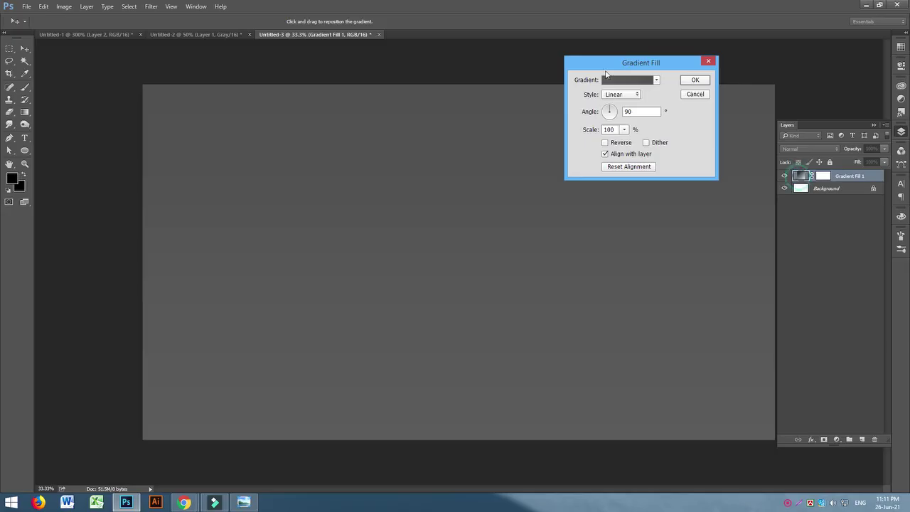
click(630, 80)
click(646, 269)
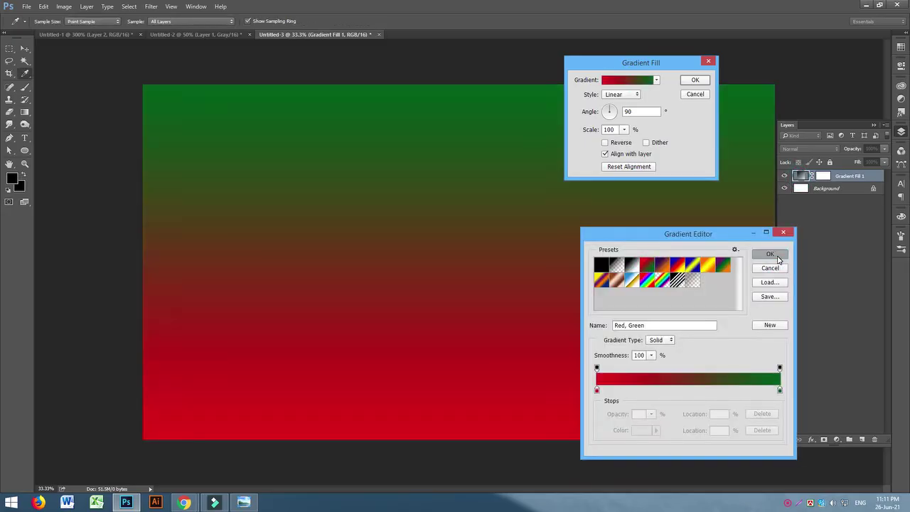
click(597, 391)
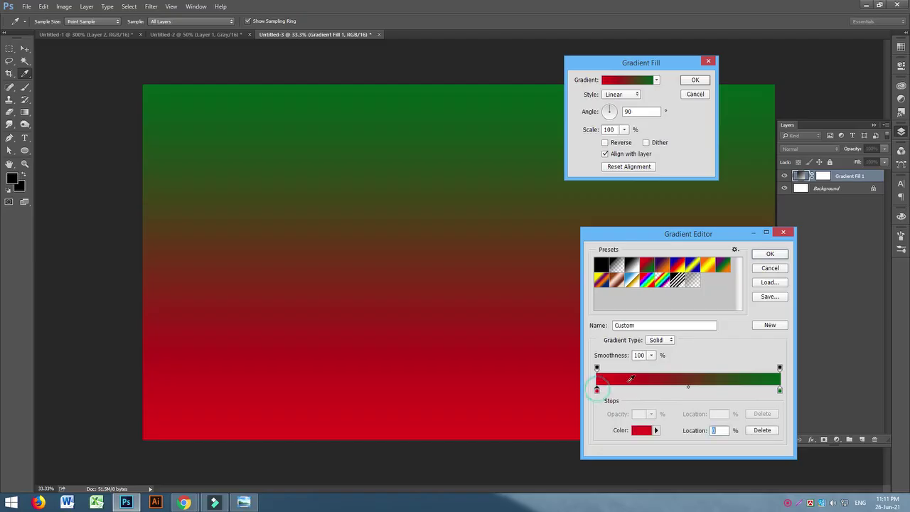
click(641, 430)
drag(699, 193, 708, 174)
click(787, 129)
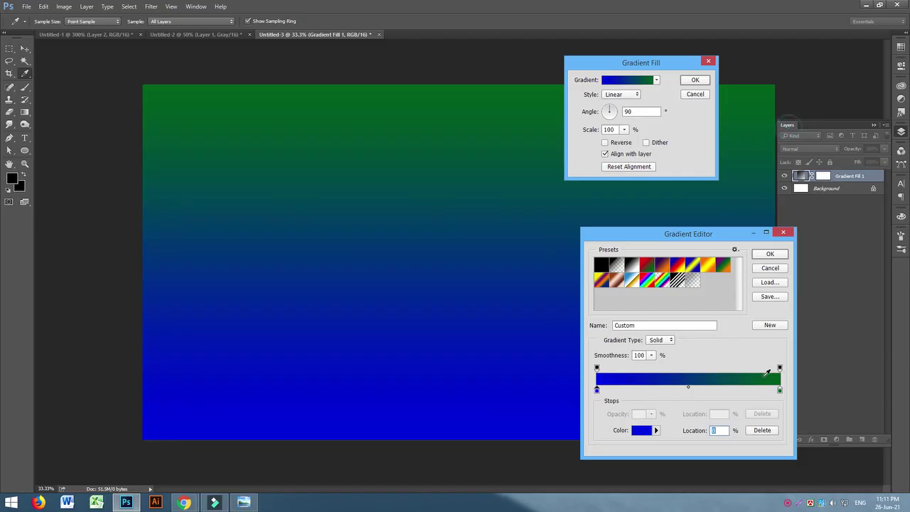
Change the gradient's green end stop to light sky blue and accept the gradient fill.
click(779, 391)
click(641, 431)
click(700, 183)
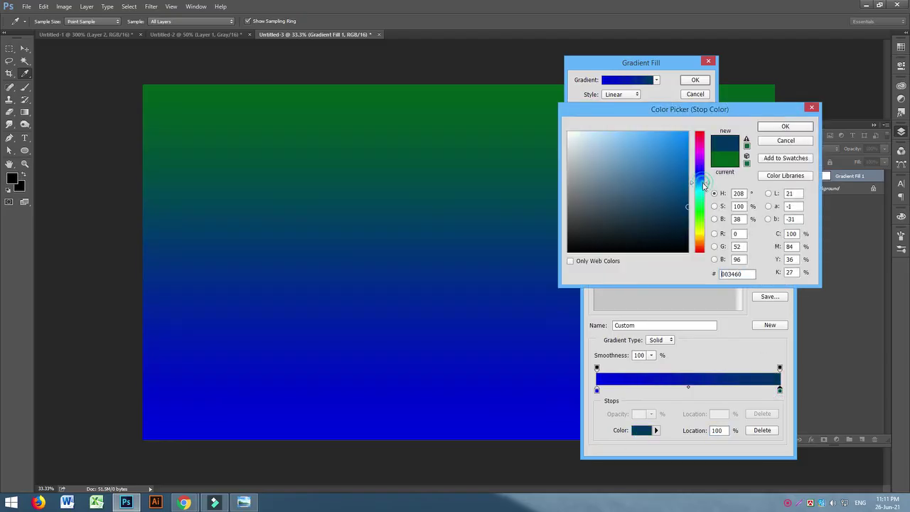
click(635, 133)
click(784, 127)
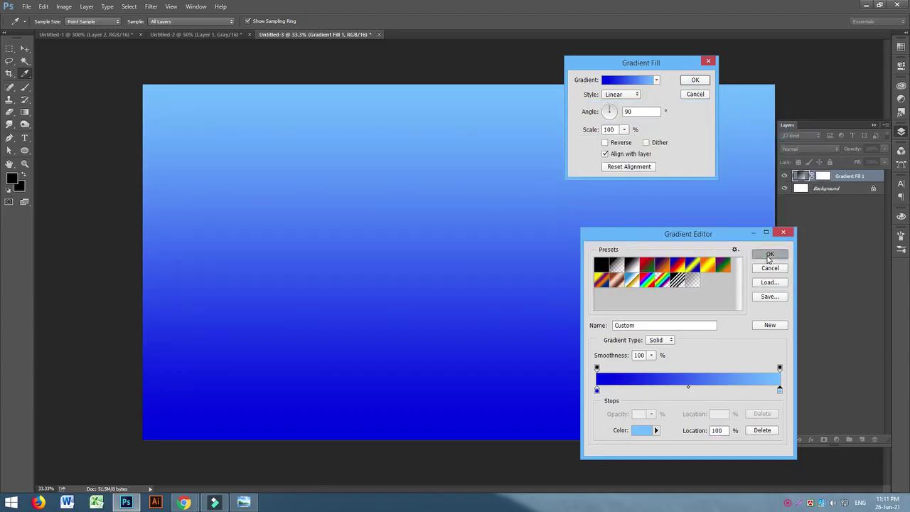
click(768, 255)
click(695, 80)
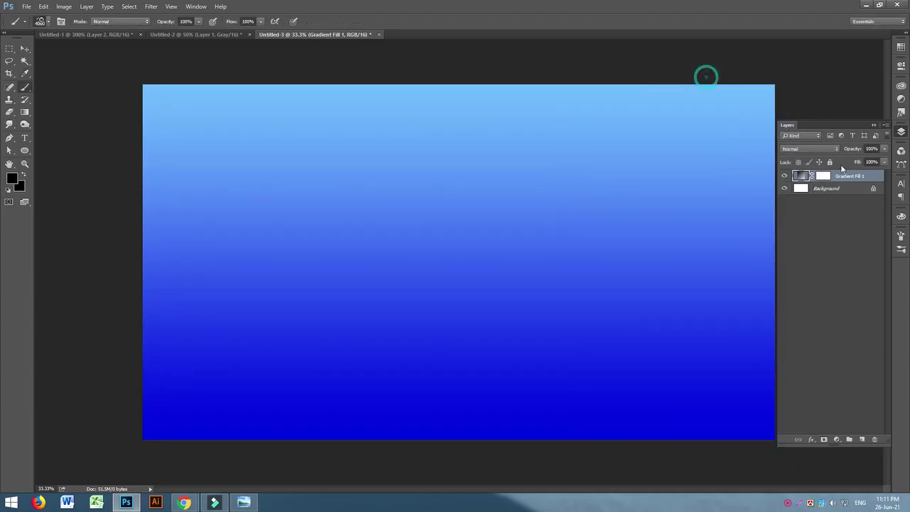
Add a new layer above the gradient fill, then stamp a trial cloud on it and undo the stamp.
click(866, 440)
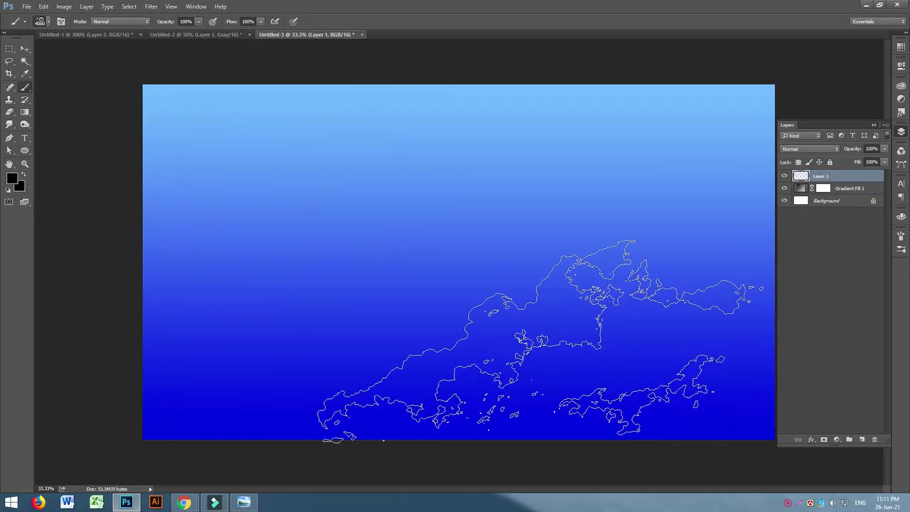
click(658, 343)
key(ctrl+z)
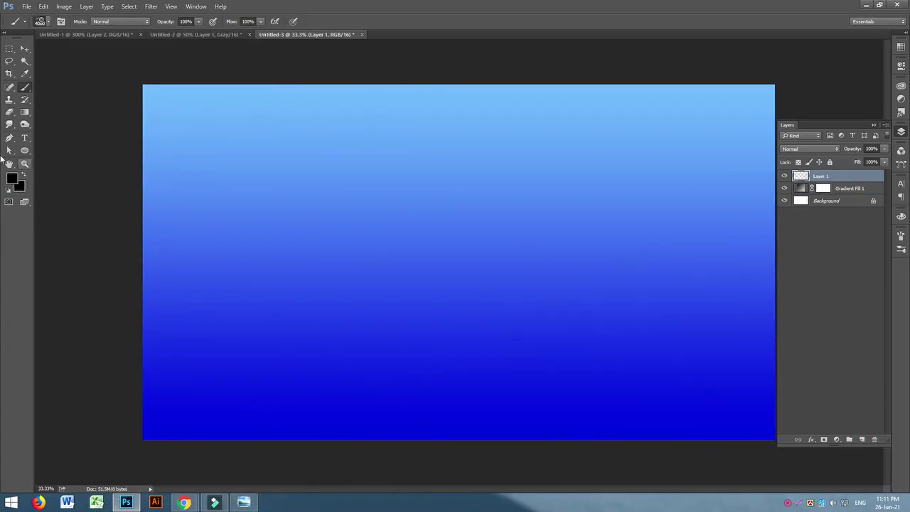
Set the foreground color to white (ffffff) and stamp two large clouds across the canvas's lower half with the 4000 px brush.
click(11, 179)
text(ffffff)
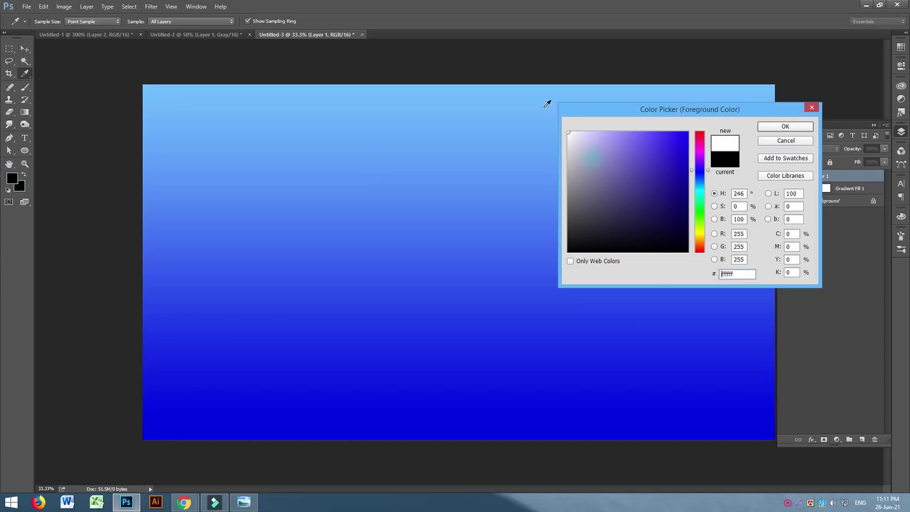
click(785, 127)
click(608, 365)
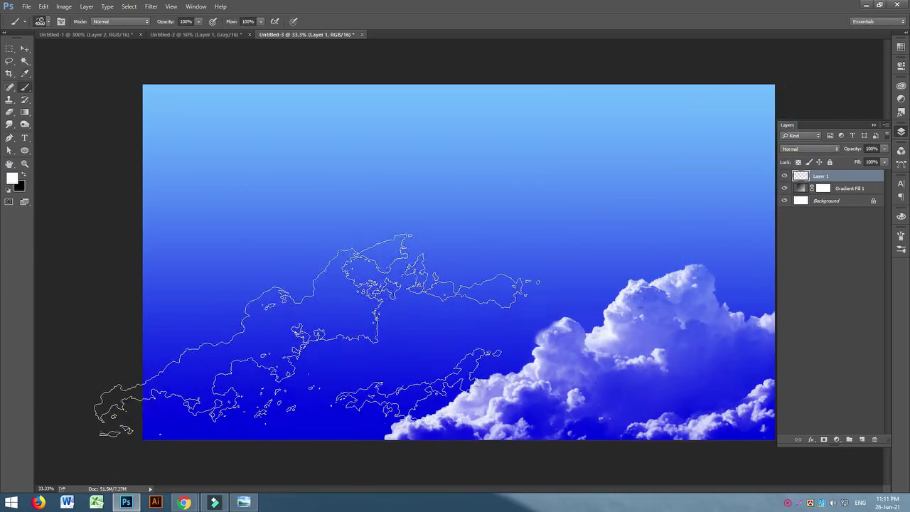
click(355, 327)
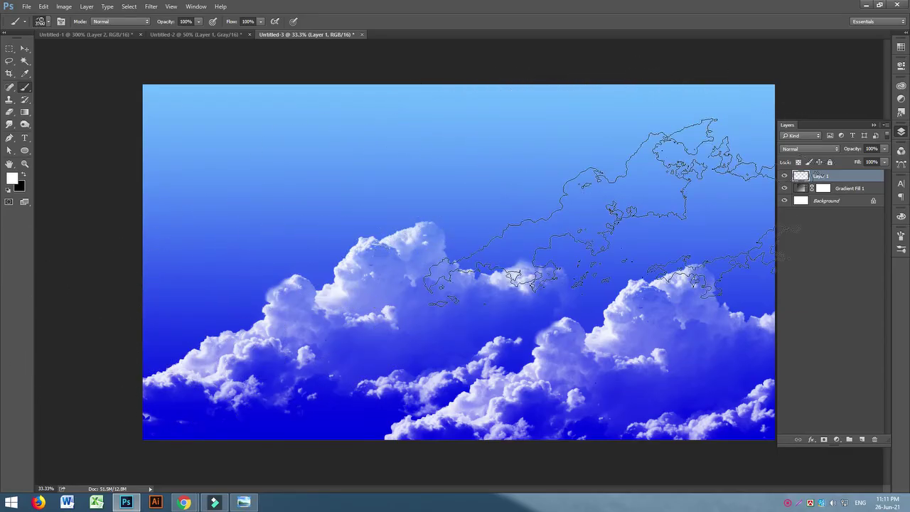
Stamp smaller clouds in the sky's upper right and upper left, and one between them with the brush reduced to 1600 px.
click(622, 176)
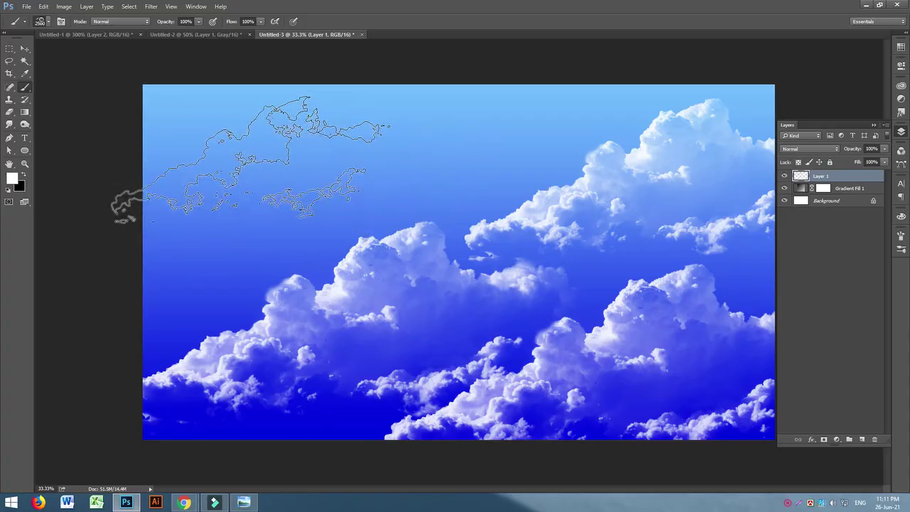
click(249, 157)
key(bracketleft)
key(bracketleft)
key(bracketleft)
key(bracketleft)
key(bracketleft)
key(bracketleft)
key(bracketleft)
key(bracketleft)
key(bracketleft)
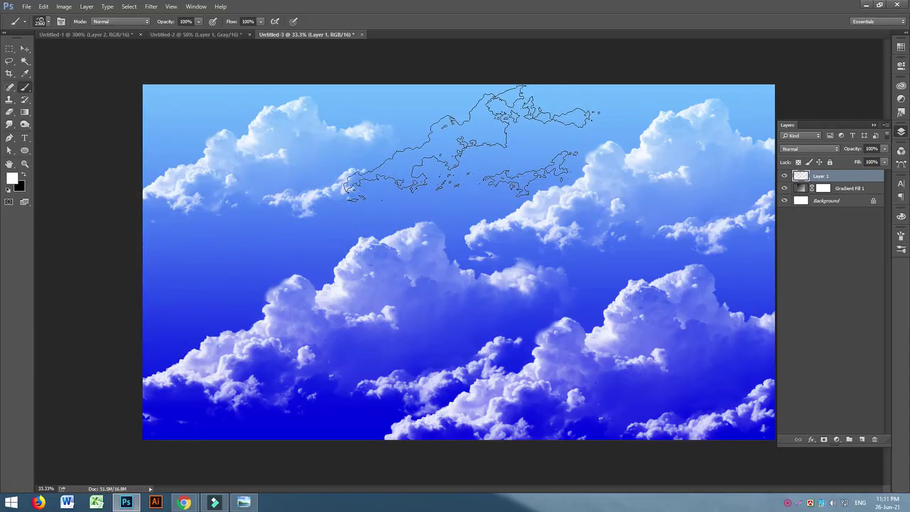
click(472, 153)
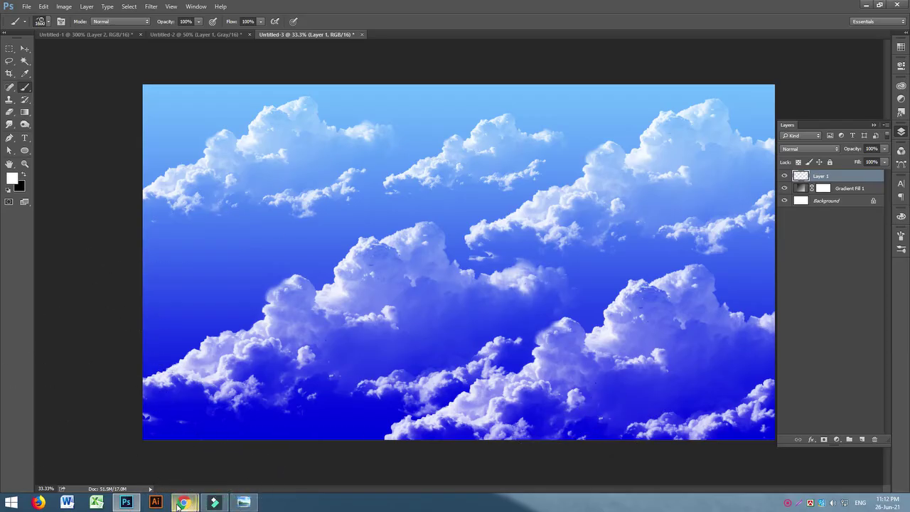
Switch to the black cloud image search in Chrome and search Google Images for "bird" instead.
mouse_move(181, 503)
click(131, 455)
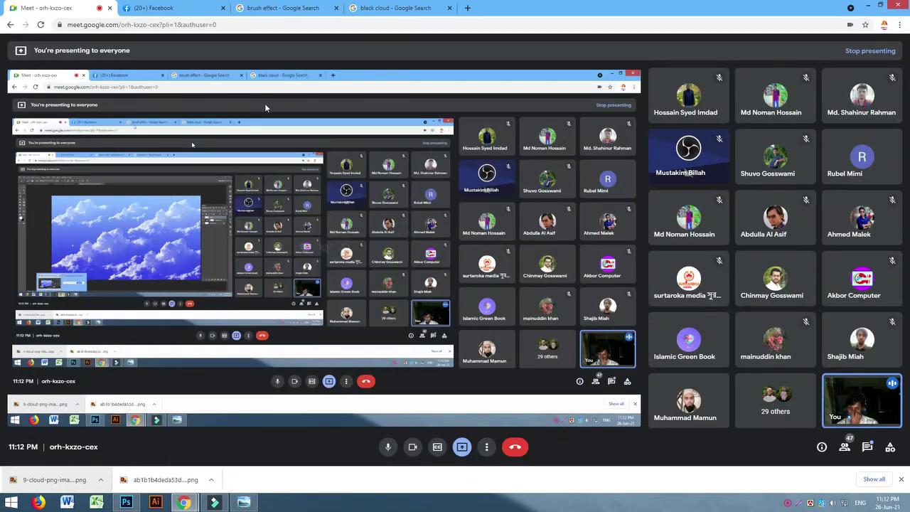
click(399, 10)
scroll(269, 252, up, 2)
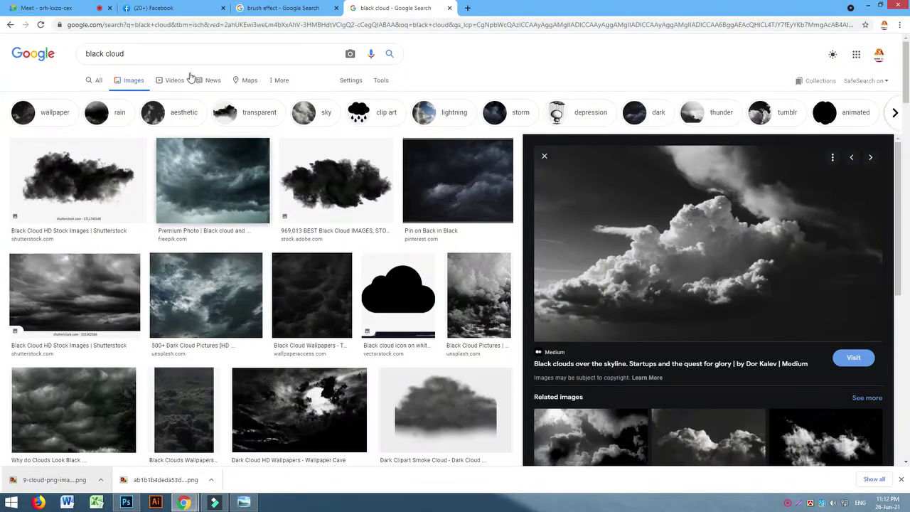
click(149, 51)
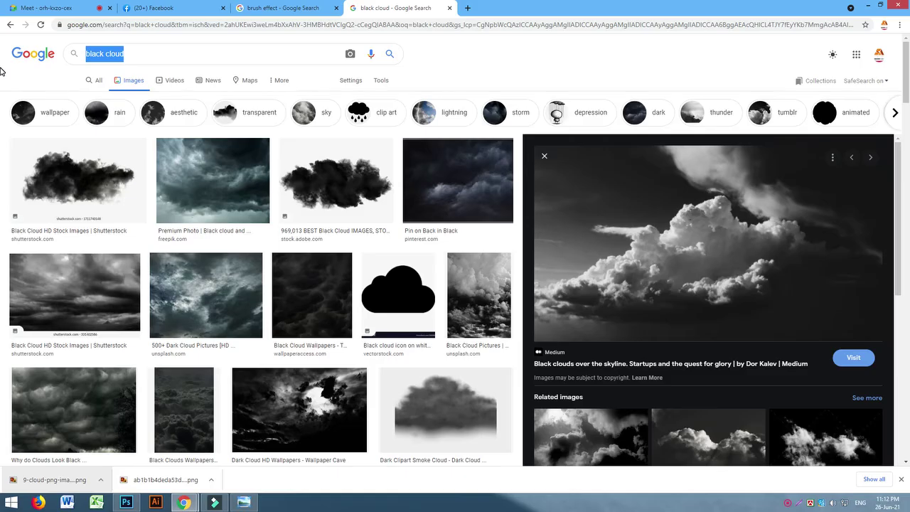
text(bi)
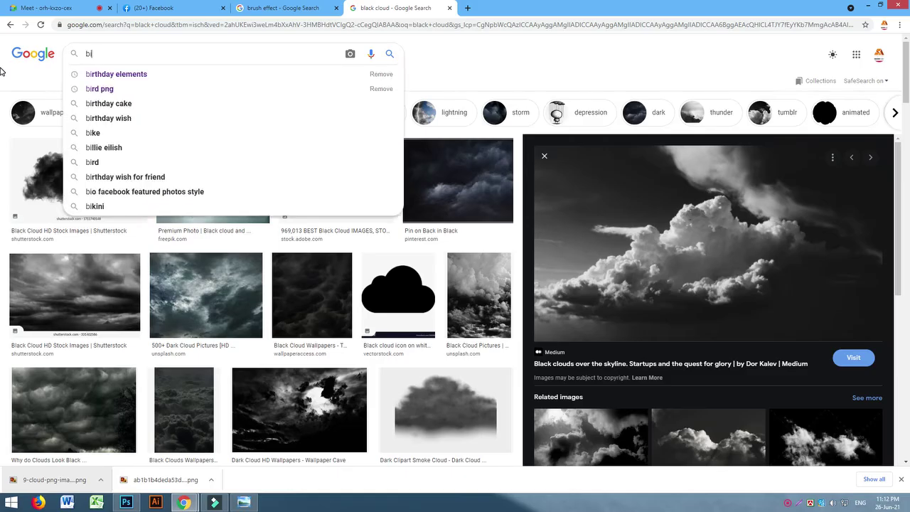
text(rd)
key(Return)
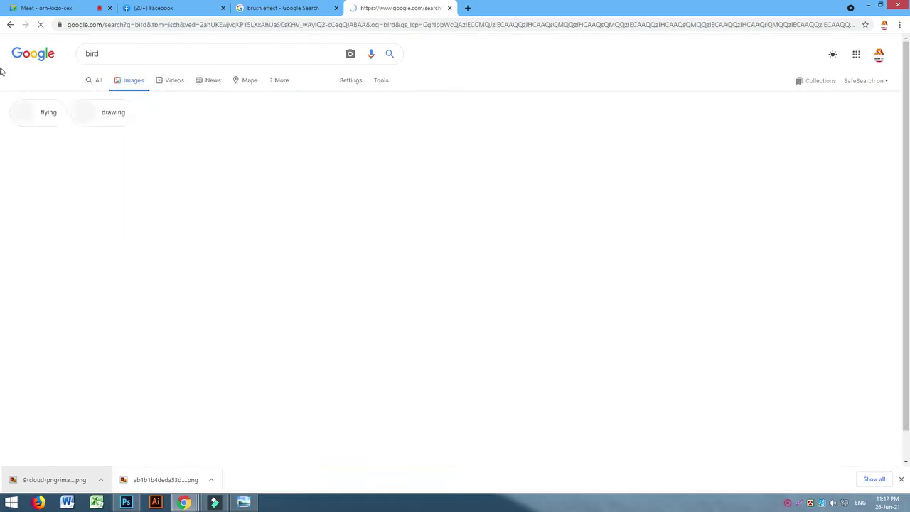
Refine the Google Images search to "bird flying".
click(142, 57)
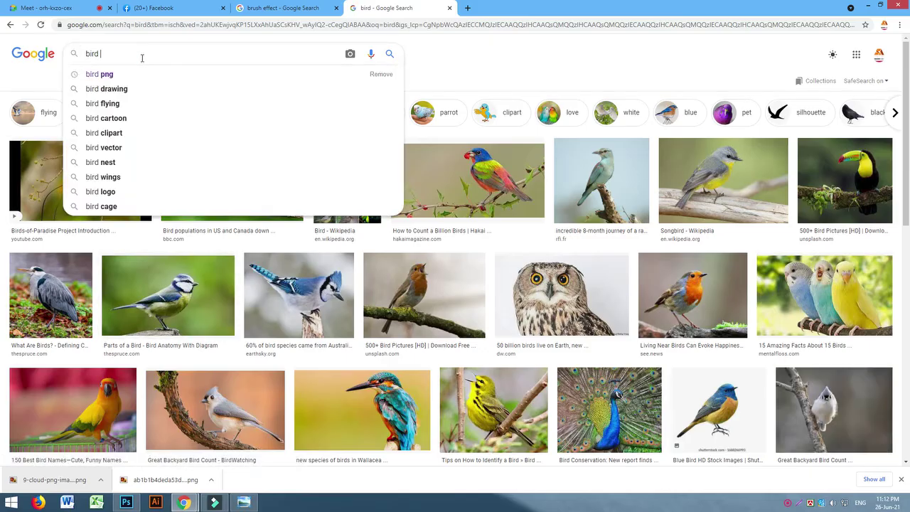
text(flying)
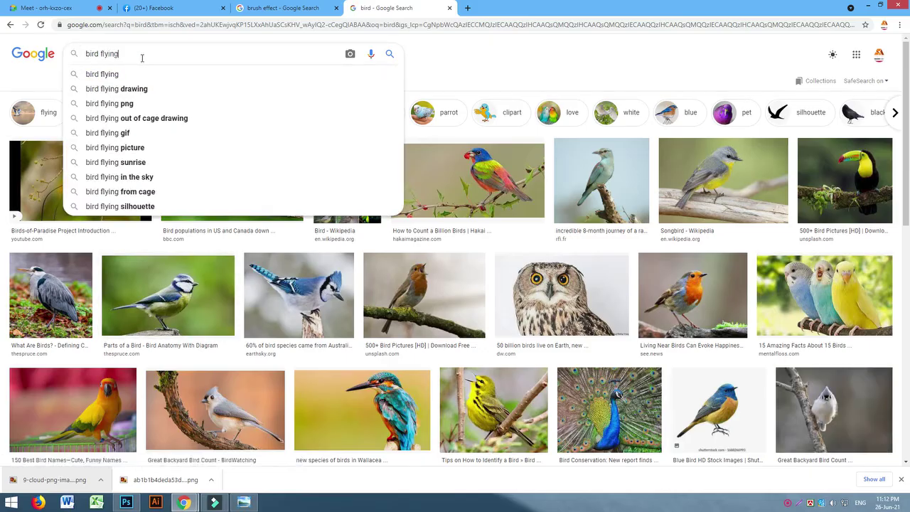
key(Return)
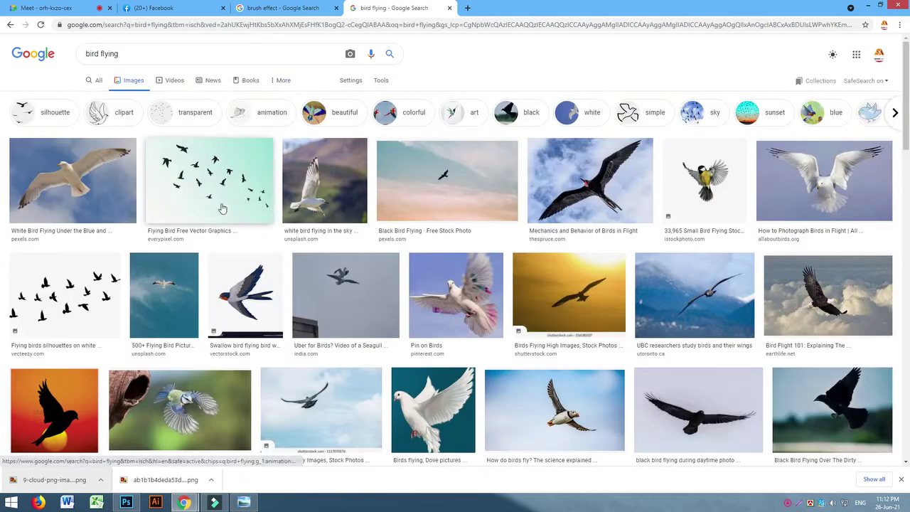
Open the Vecteezy image of black flying bird silhouettes on white in the results and copy it.
click(86, 297)
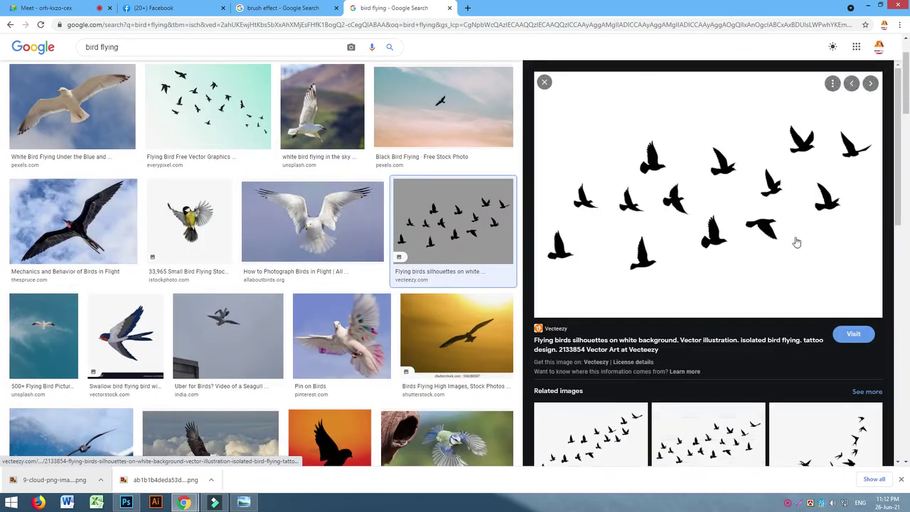
right_click(687, 193)
click(726, 301)
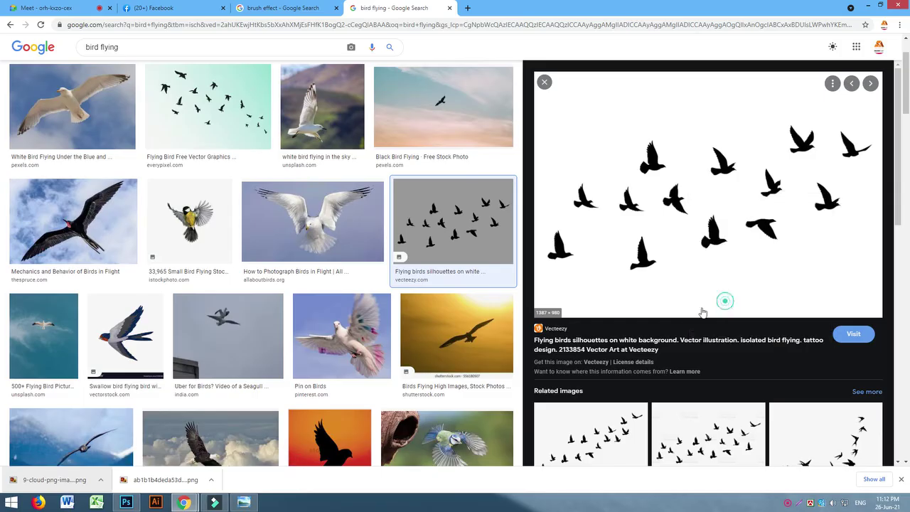
Switch to Photoshop, create a new document at the copied image's size and paste the bird silhouettes into it.
click(127, 501)
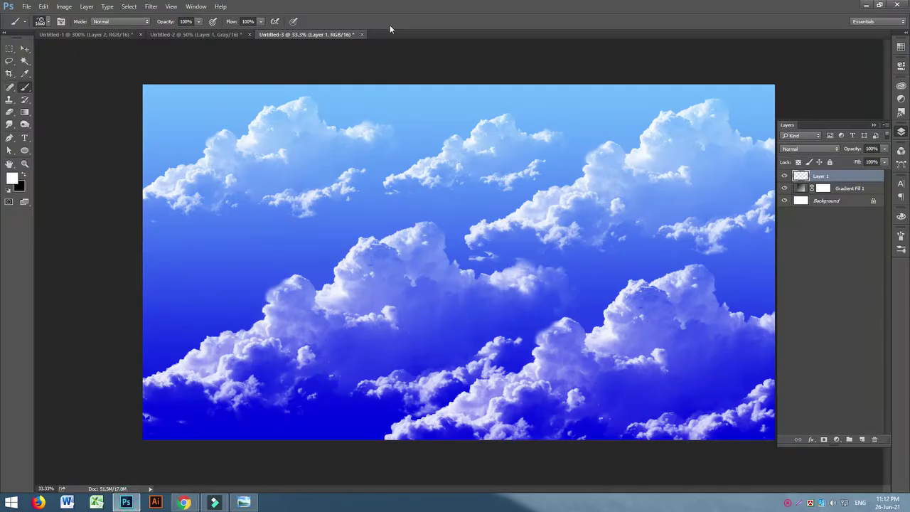
key(ctrl+n)
click(338, 169)
click(333, 192)
click(430, 81)
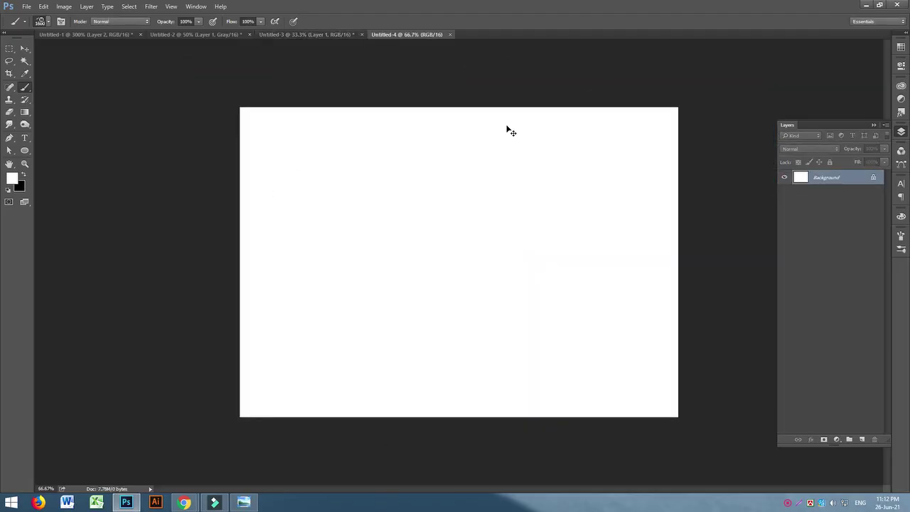
key(ctrl+v)
key(v)
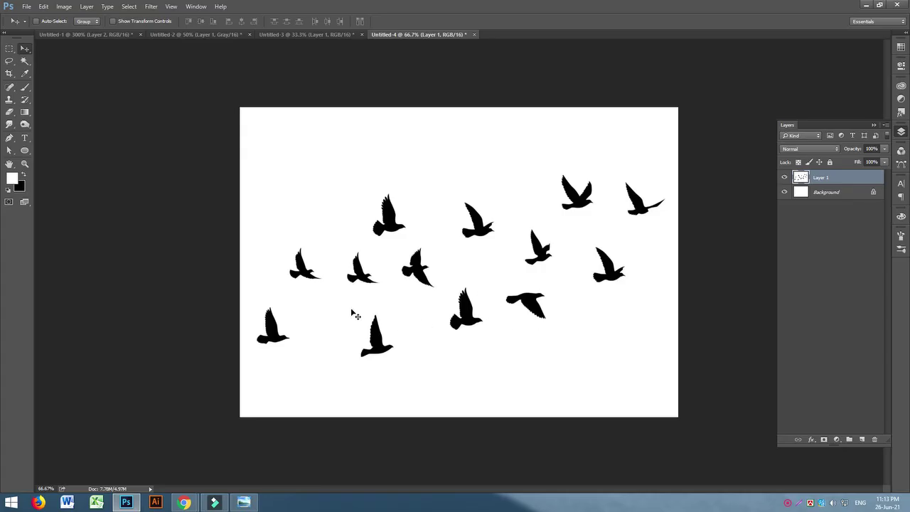
Select the single bird in the upper middle of the flock with a rectangular marquee and crop the document to it.
click(9, 49)
drag(431, 190, 516, 258)
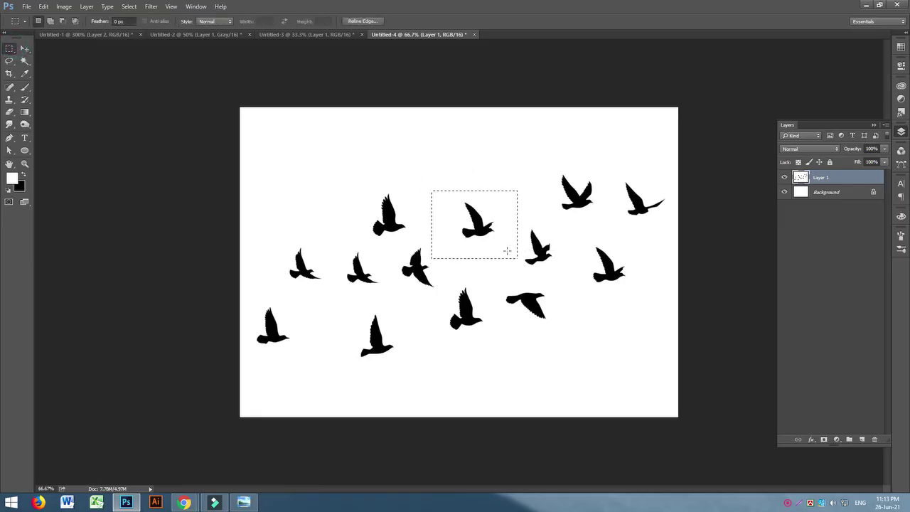
click(65, 7)
click(95, 101)
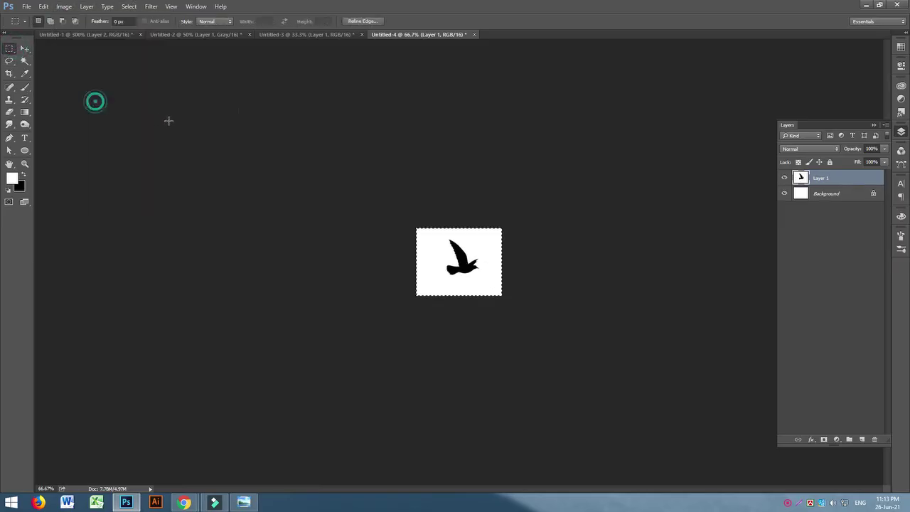
Apply Levels to the cropped bird with the default values and define it as a brush preset.
key(ctrl+l)
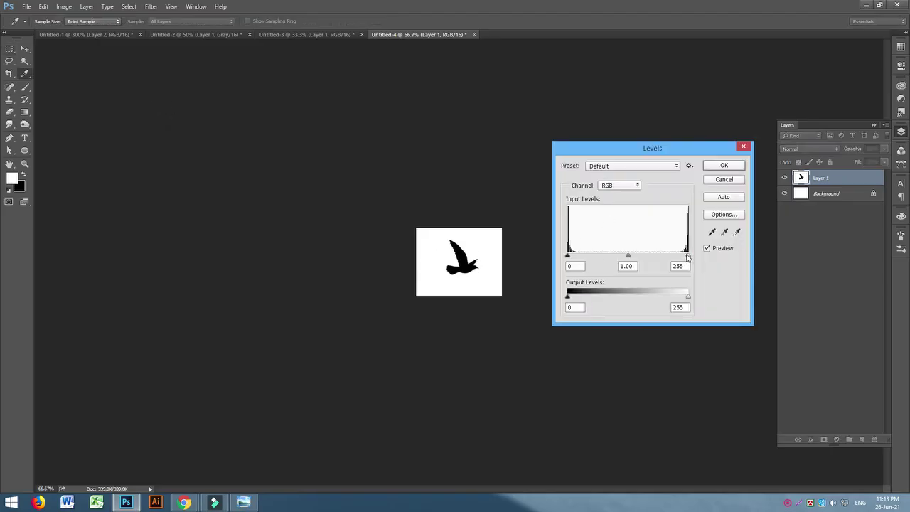
click(724, 167)
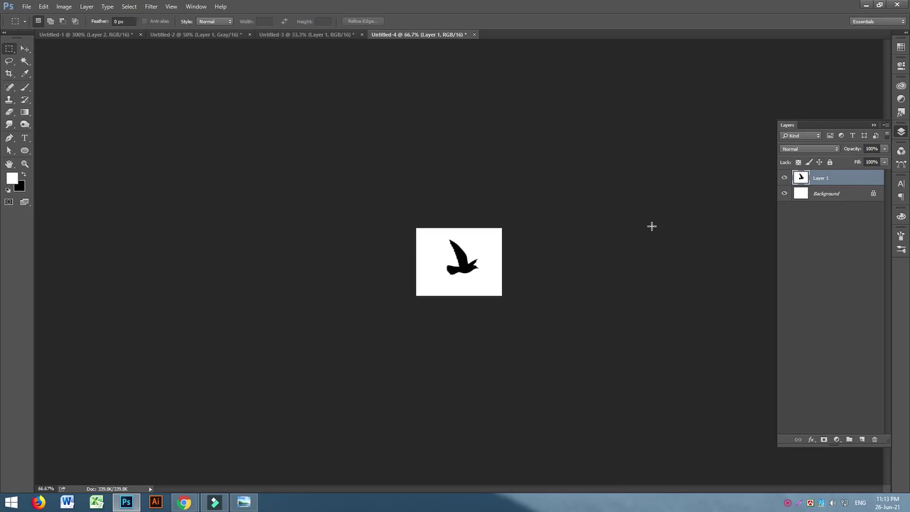
click(43, 6)
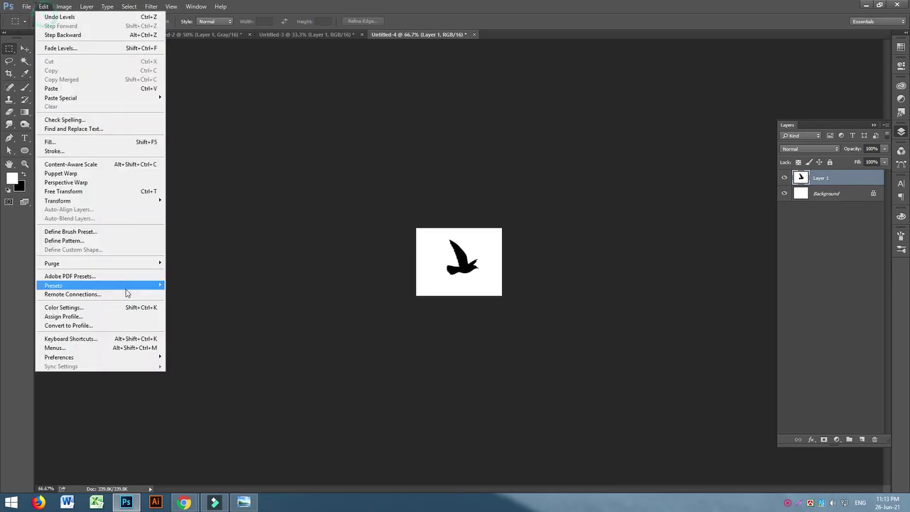
click(101, 235)
click(549, 170)
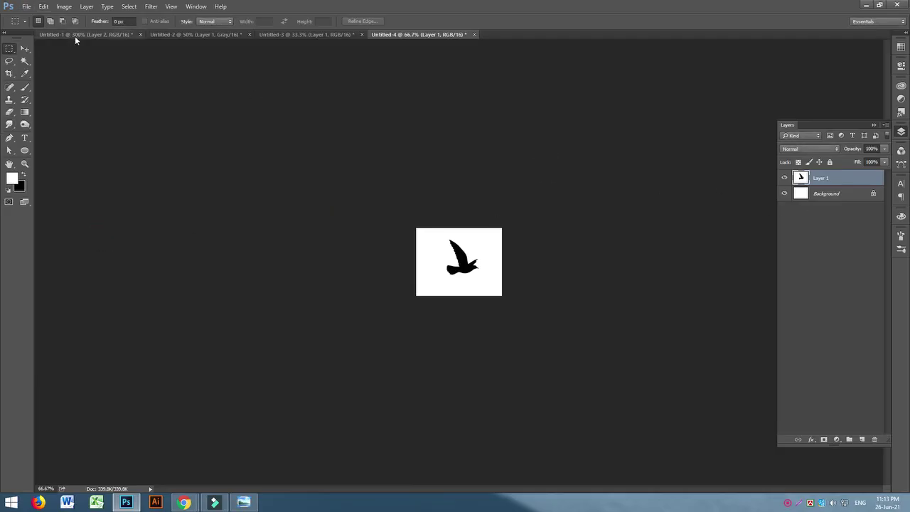
Return to the cloud sky document Untitled-3, add a new layer above the clouds and activate the Brush tool.
click(304, 36)
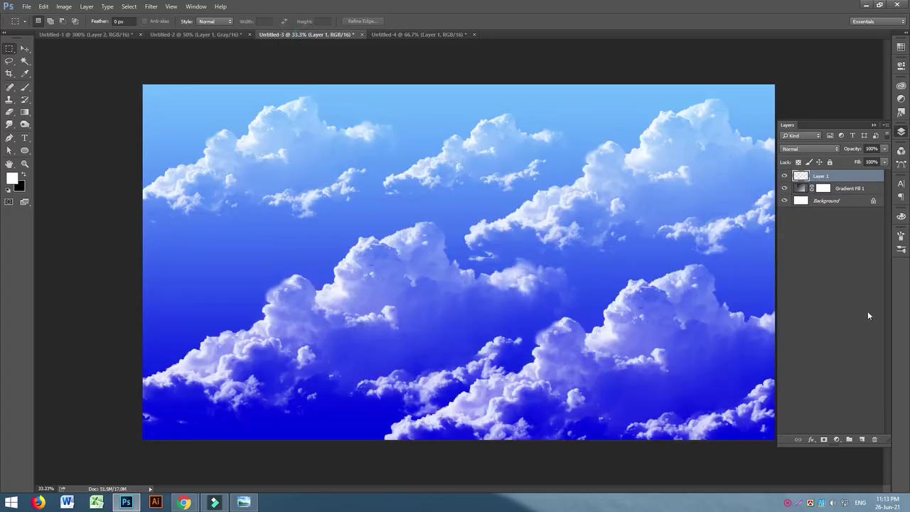
click(861, 440)
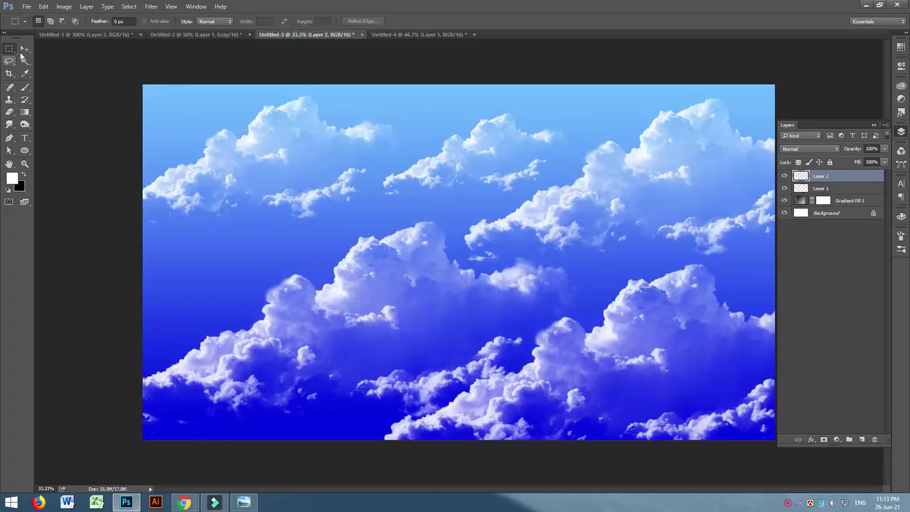
click(25, 88)
Try the bird brush with a single stamp and a diagonal stroke across the sky, undoing each.
click(300, 233)
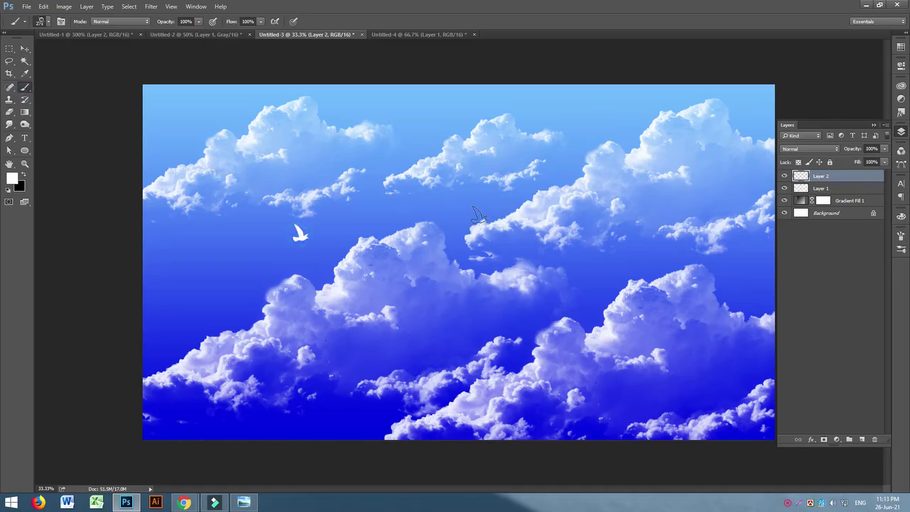
key(ctrl+z)
drag(434, 206, 217, 87)
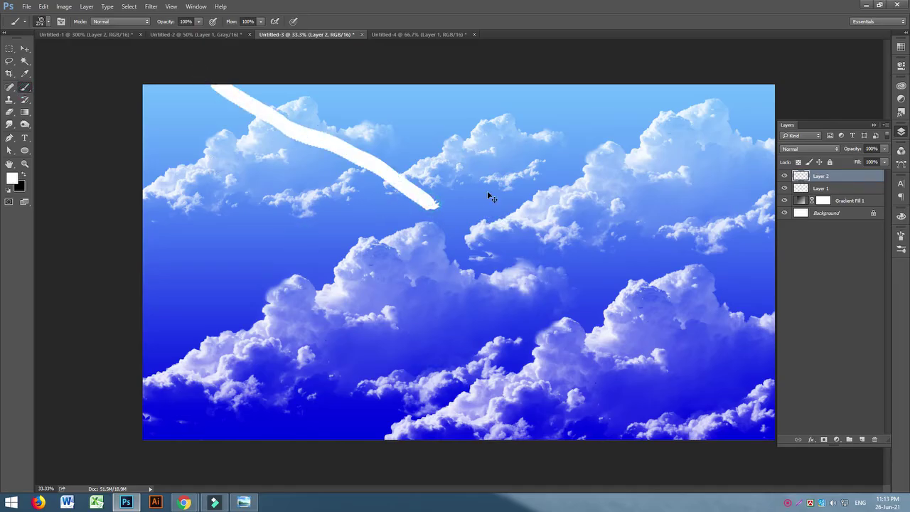
key(ctrl+z)
Enable Shape Dynamics for the bird brush with 100% size jitter and 23% angle jitter, and set the spacing to 143%.
click(61, 22)
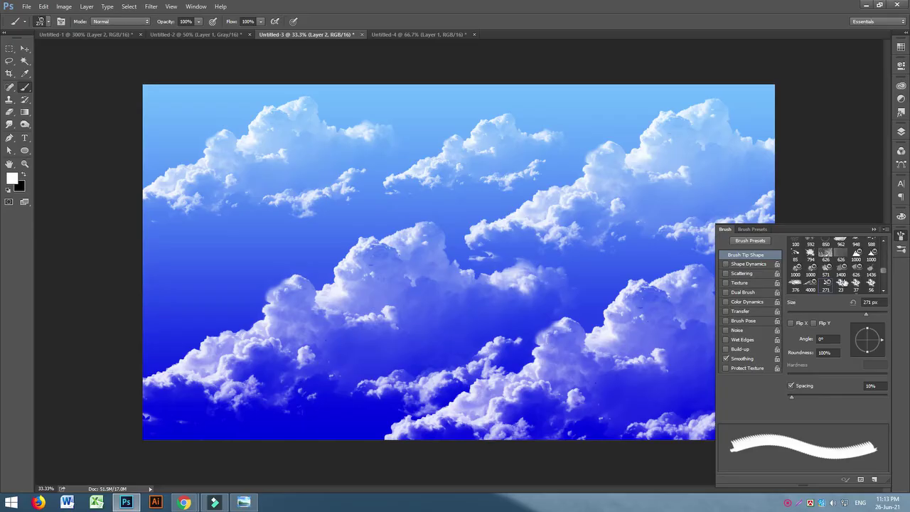
click(745, 265)
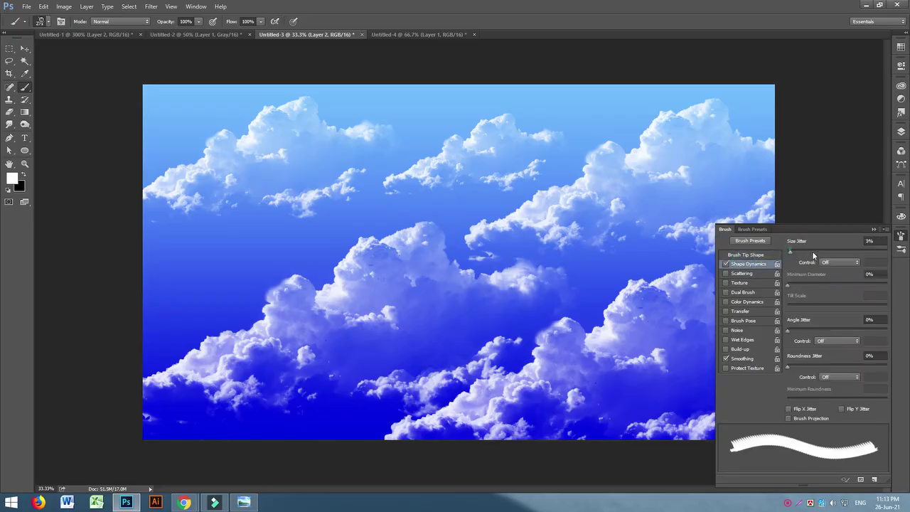
drag(788, 251, 896, 253)
drag(790, 326, 810, 327)
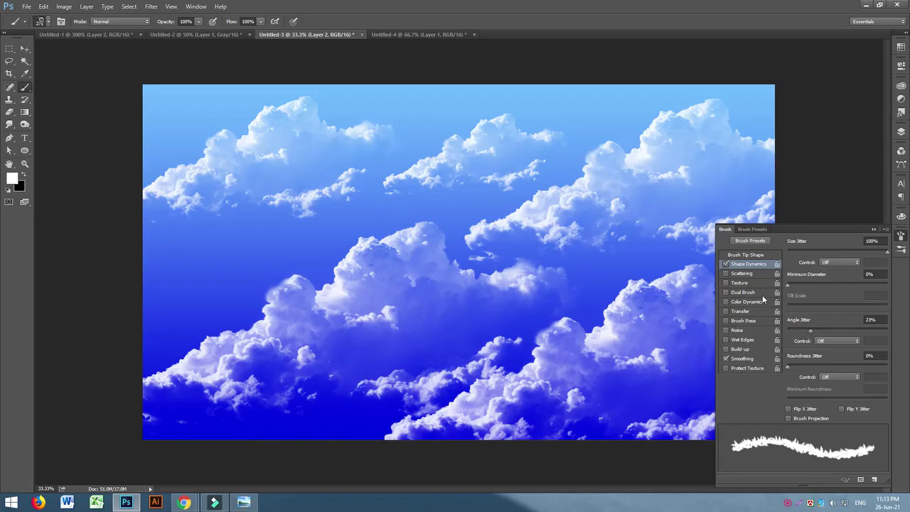
click(751, 256)
drag(801, 400, 847, 389)
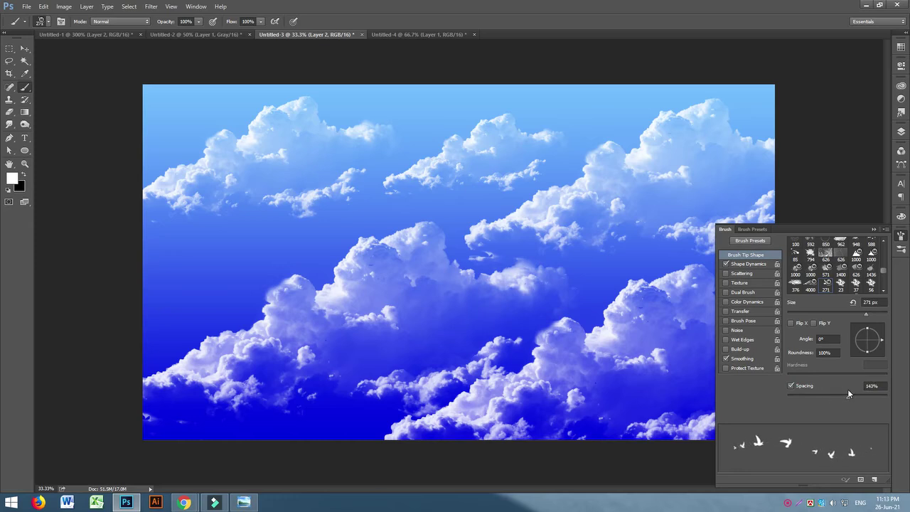
Enable Transfer for the bird brush with 29% opacity jitter and 90% flow jitter.
click(740, 311)
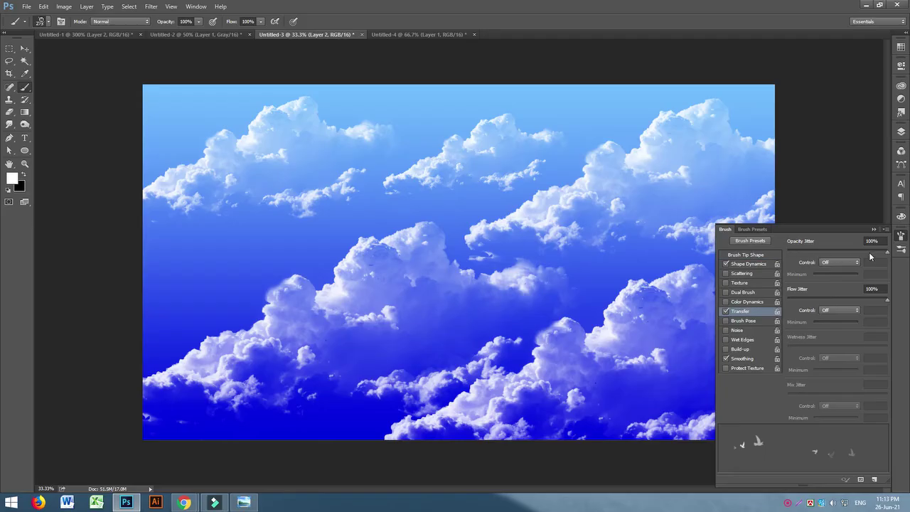
drag(885, 252, 796, 253)
click(885, 299)
drag(897, 311, 825, 313)
Paint test strokes of semi-transparent birds across the upper sky and undo each one.
drag(373, 231, 221, 82)
key(ctrl+z)
mouse_move(455, 213)
mouse_down()
mouse_move(379, 197)
mouse_move(180, 122)
mouse_move(111, 80)
mouse_up()
key(ctrl+z)
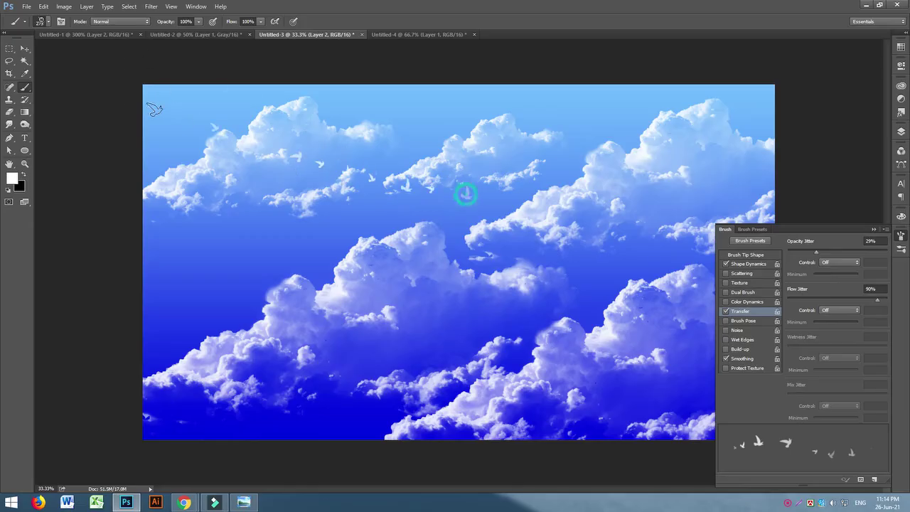
mouse_move(365, 170)
mouse_down()
mouse_move(386, 148)
mouse_move(429, 142)
mouse_up()
key(ctrl+z)
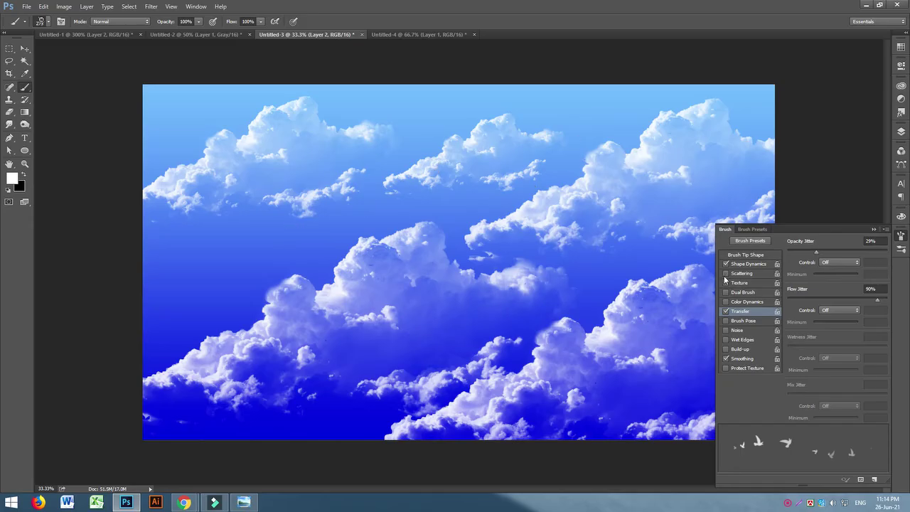
Turn off Transfer and set the angle jitter to 0%, painting and undoing a diagonal test stroke of birds after each change.
click(726, 311)
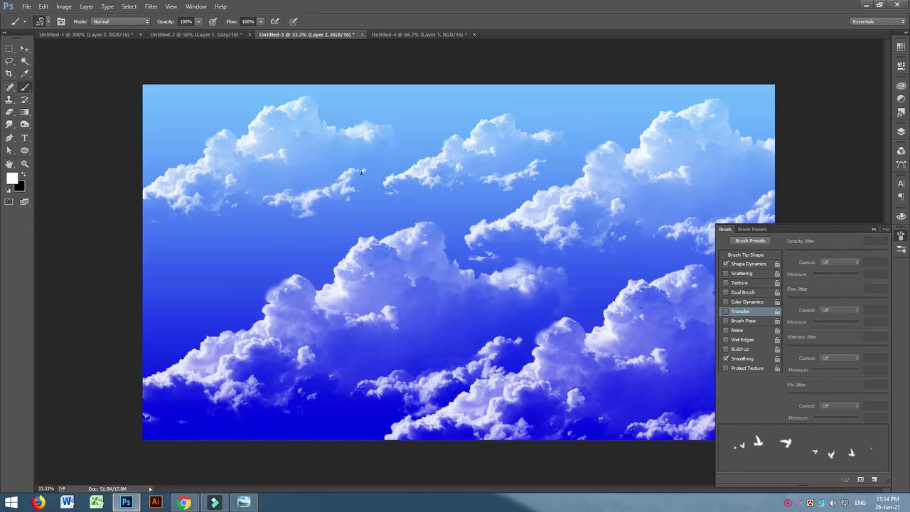
drag(388, 204, 154, 75)
key(ctrl+z)
click(743, 264)
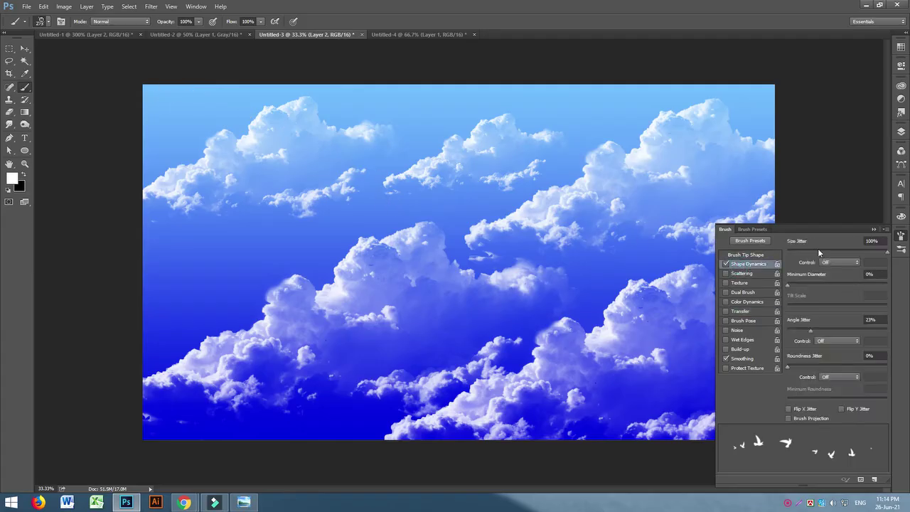
drag(810, 330, 787, 331)
mouse_move(372, 205)
mouse_down()
mouse_move(213, 111)
mouse_move(111, 92)
mouse_up()
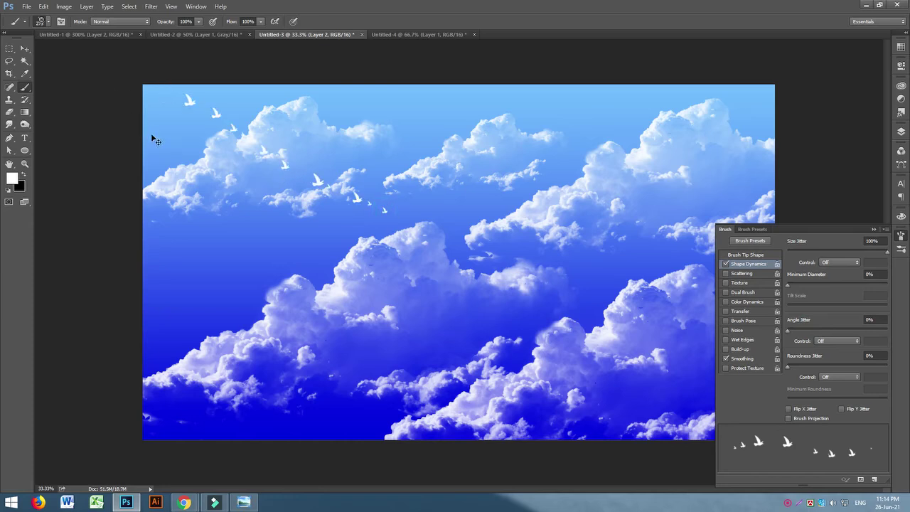
key(ctrl+z)
Rotate the bird brush tip slightly counterclockwise so the birds point up and to the right.
right_click(263, 151)
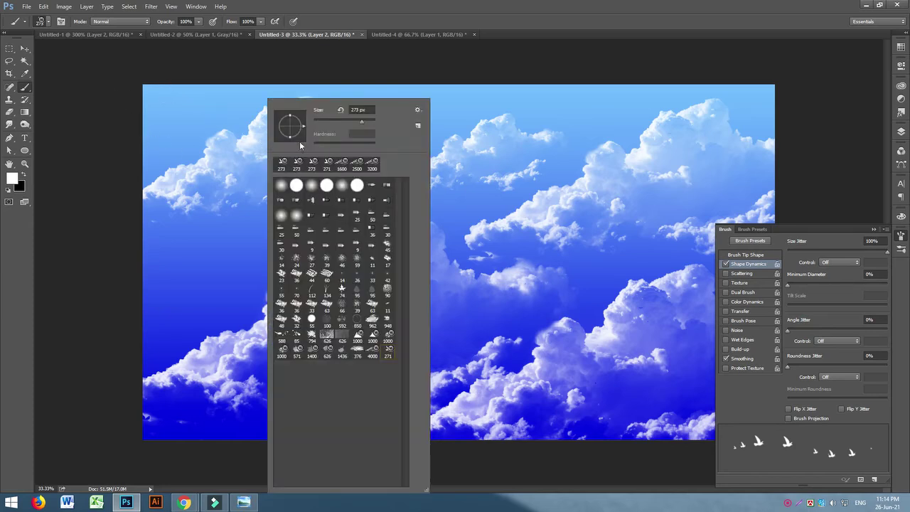
drag(303, 126, 199, 152)
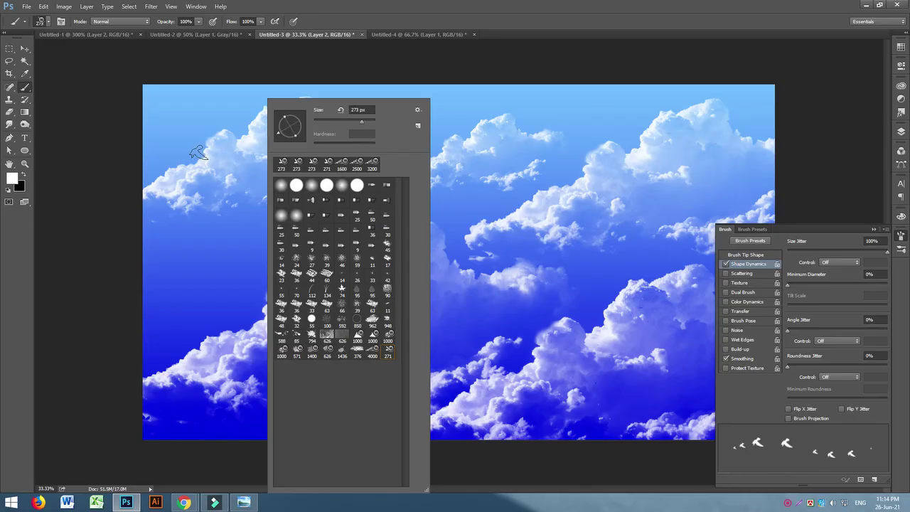
mouse_move(278, 135)
mouse_down()
mouse_move(194, 146)
mouse_move(308, 120)
mouse_move(121, 145)
mouse_up()
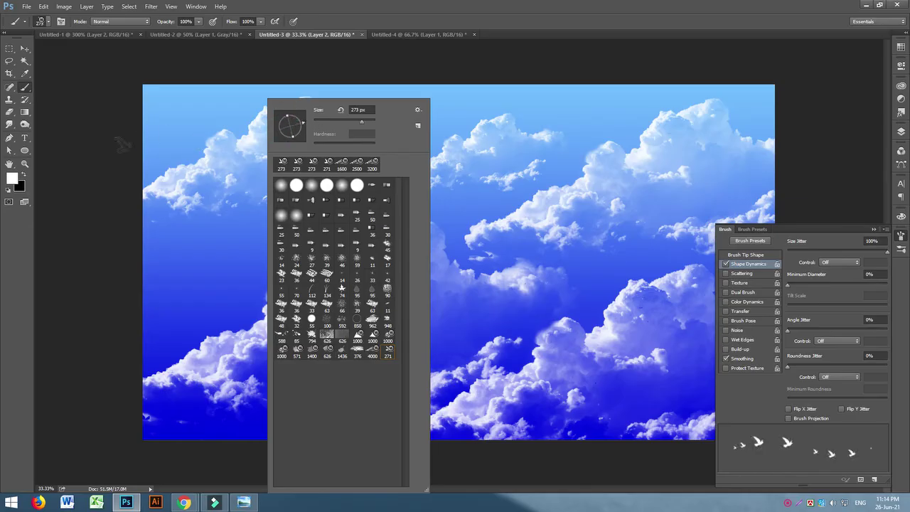
Try rising diagonal strokes of birds toward the sky's upper right with the rotated brush and undo them.
drag(490, 203, 597, 96)
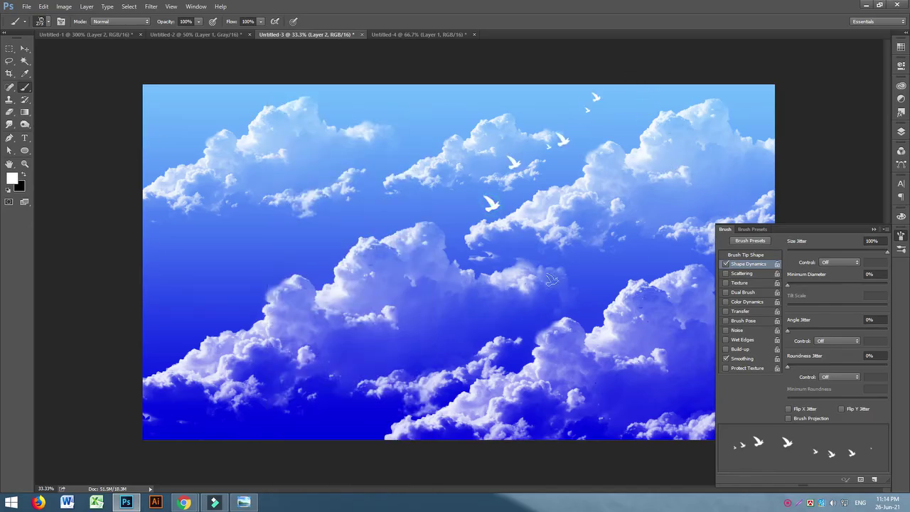
mouse_move(475, 332)
mouse_down()
mouse_move(513, 313)
mouse_move(714, 134)
mouse_up()
key(ctrl+z)
drag(556, 307, 756, 119)
key(ctrl+z)
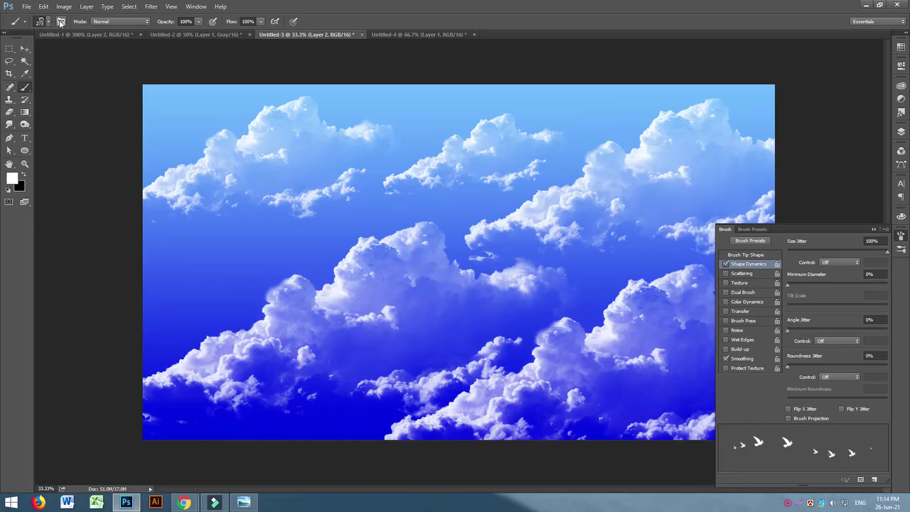
Turn off Shape Dynamics and stamp individual white birds of varying sizes, from large near the sky's center to small at the upper right.
click(726, 264)
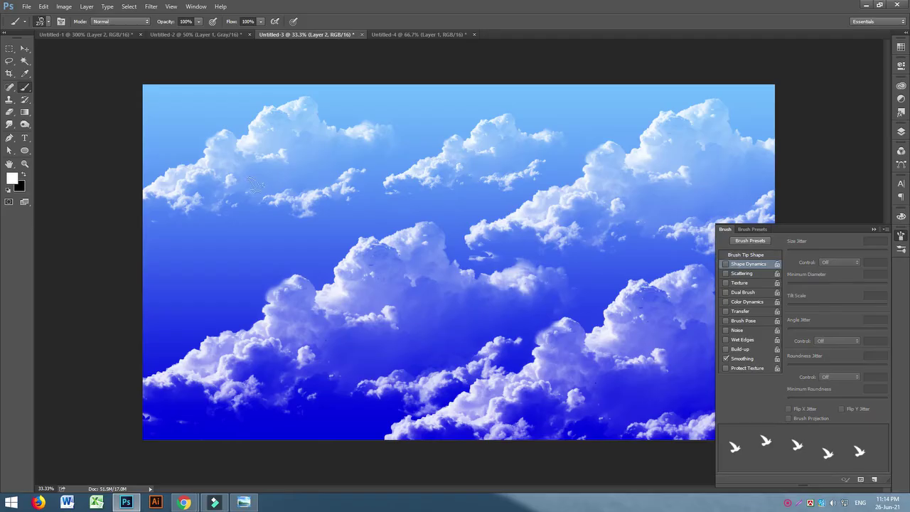
click(437, 208)
click(463, 191)
click(540, 131)
click(464, 231)
click(376, 217)
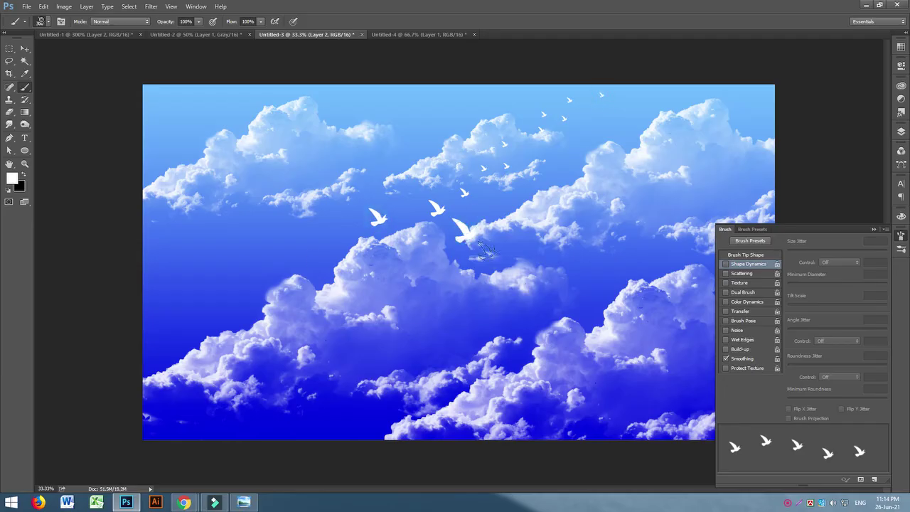
Close the brush settings, show the layer list and select the cloud layer, Layer 1.
click(873, 229)
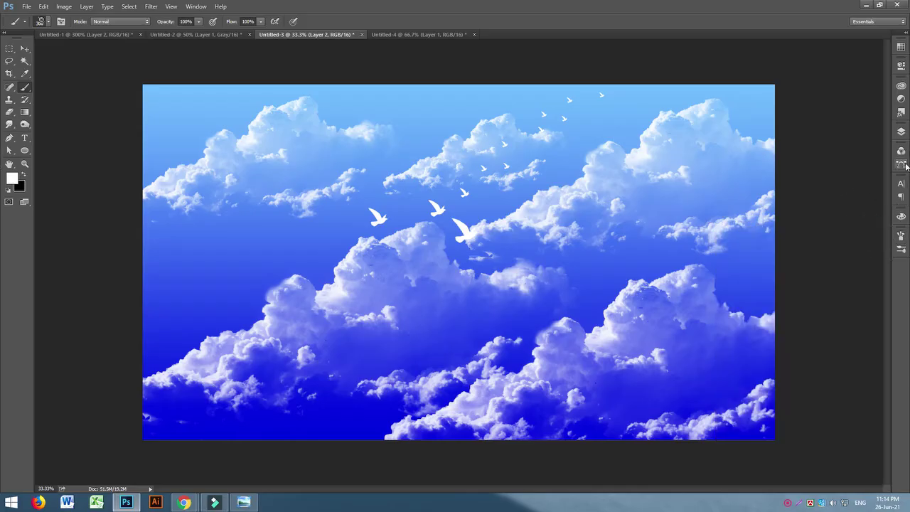
click(900, 130)
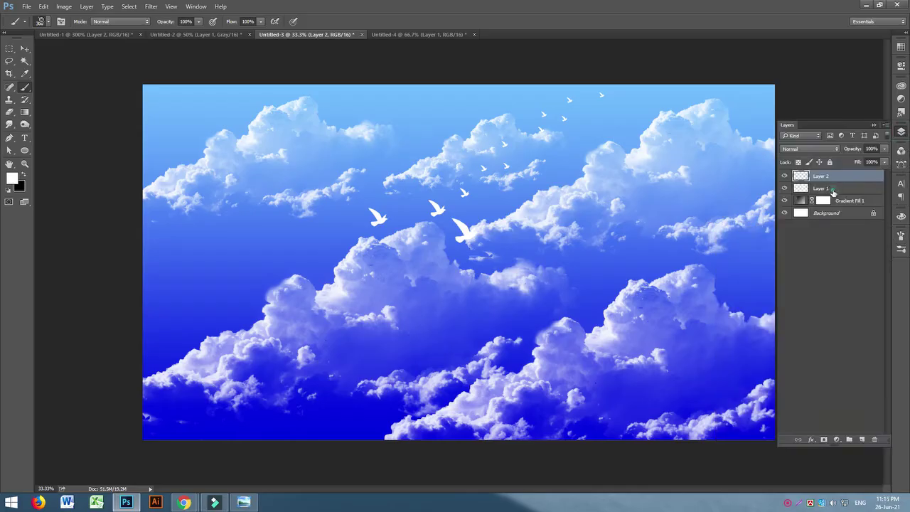
click(832, 189)
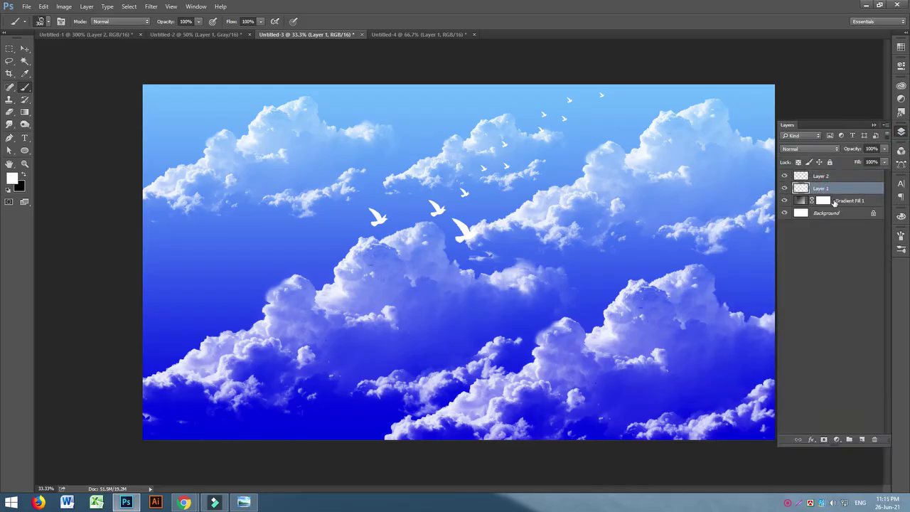
Add a new layer above Layer 1 and place it above the birds' layer at the top of the layer stack.
click(861, 438)
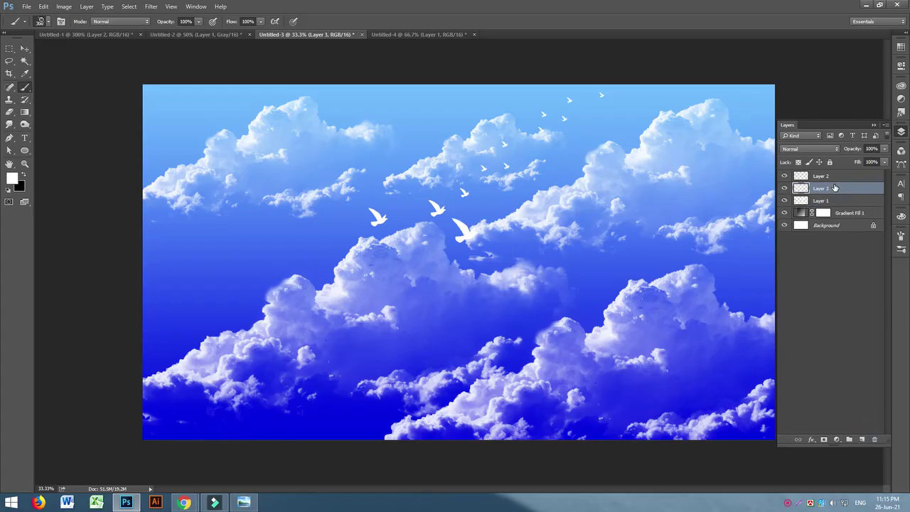
drag(830, 176, 831, 196)
click(783, 187)
click(783, 188)
click(784, 175)
click(836, 177)
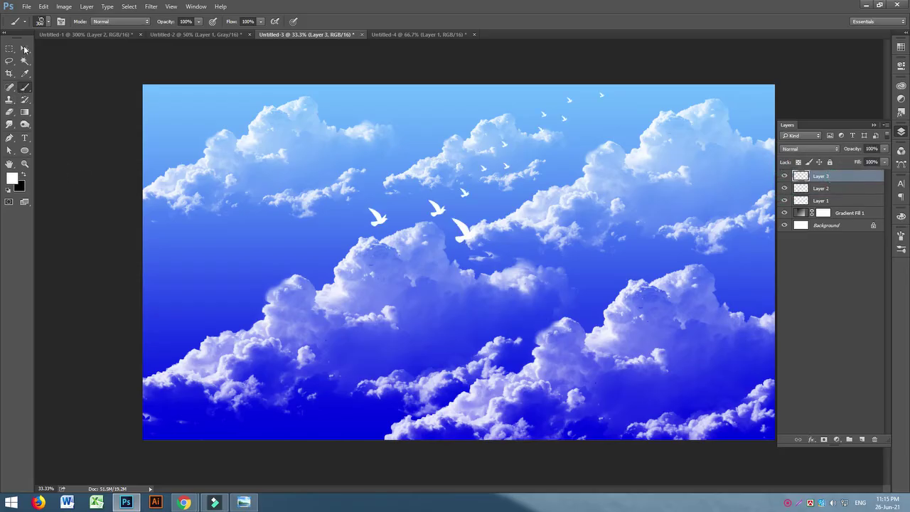
Stamp a white cloud near the sky's center on Layer 3 with the 4000 px cloud brush reduced to about 2300 px.
click(47, 22)
click(112, 282)
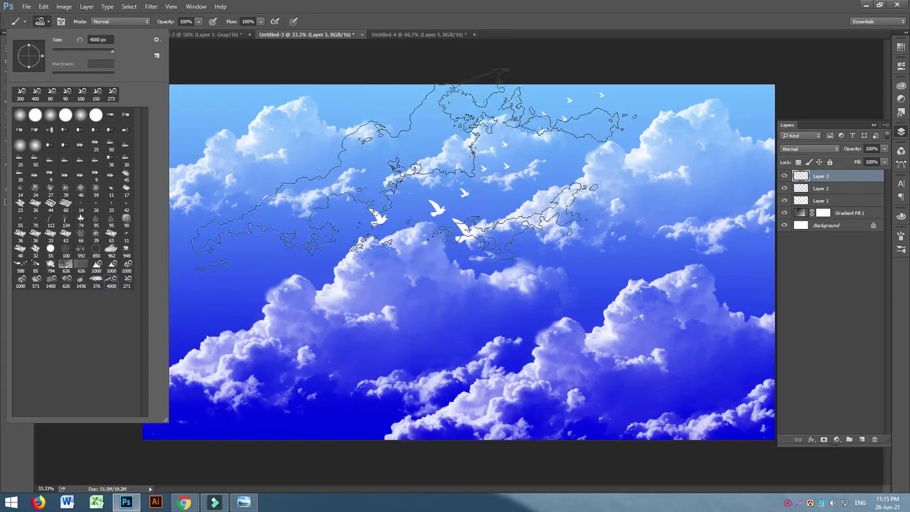
key(Escape)
key(bracketleft)
key(bracketleft)
key(bracketleft)
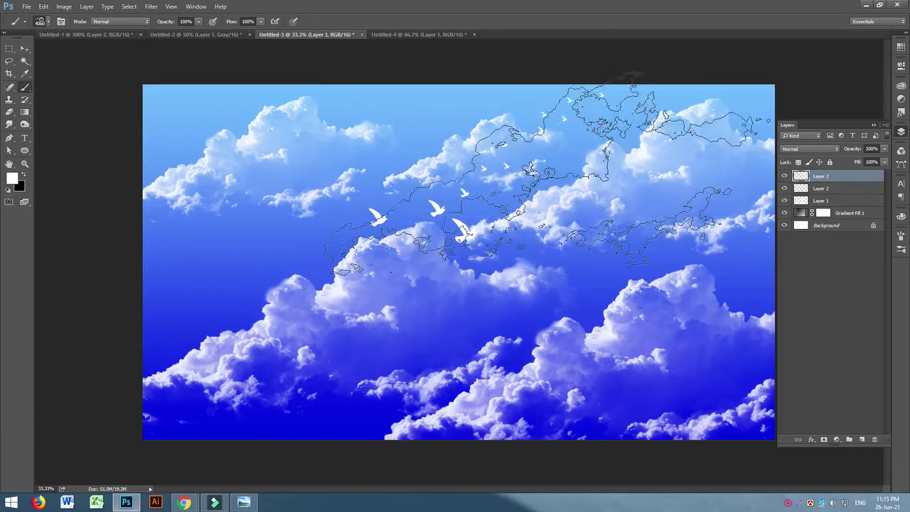
key(bracketleft)
key(bracketleft)
key(bracketleft)
key(bracketleft)
key(bracketleft)
key(bracketleft)
key(bracketleft)
key(bracketleft)
key(bracketleft)
key(bracketleft)
key(bracketleft)
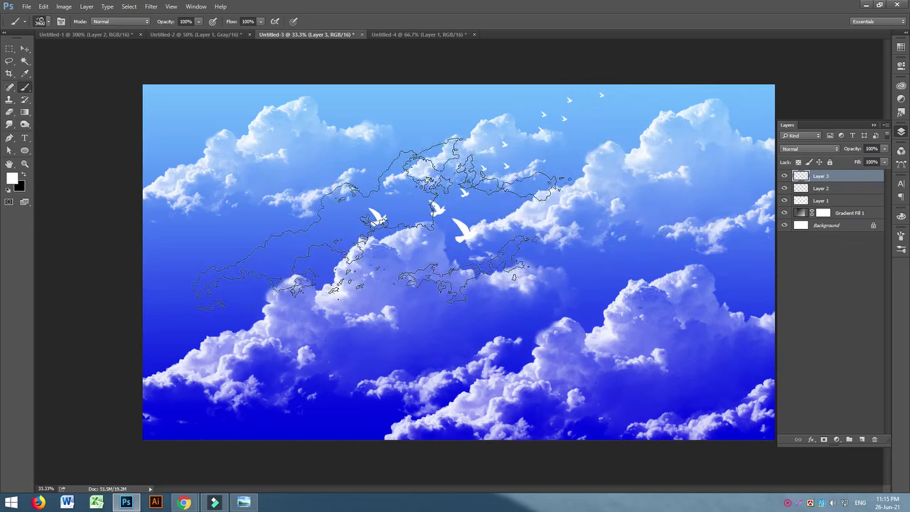
key(bracketleft)
key(bracketleft)
key(bracketleft)
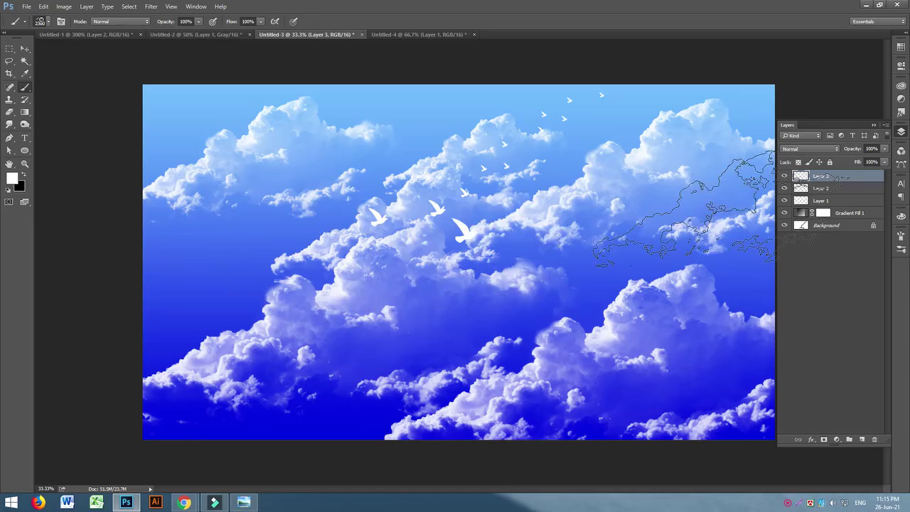
Check Layer 3 by toggling its visibility and move its cloud to the right across the sky.
click(783, 175)
click(784, 175)
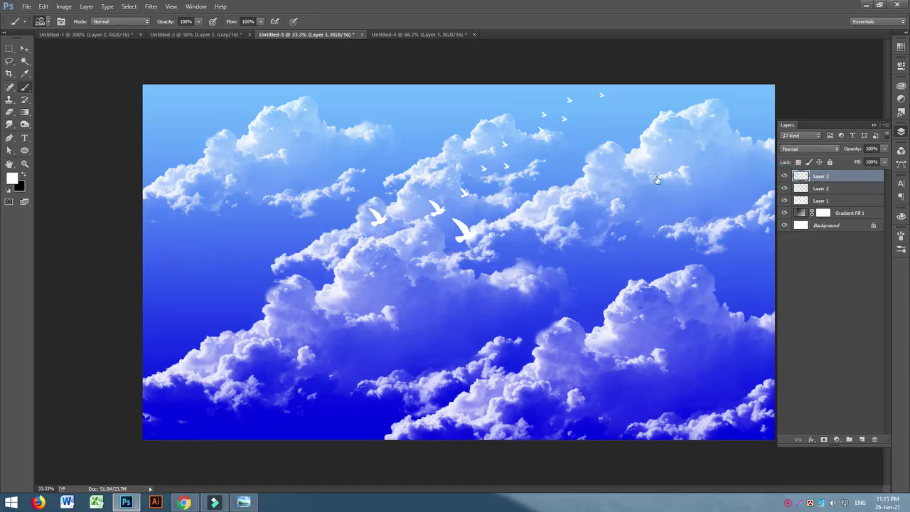
click(25, 48)
drag(386, 174, 530, 187)
Move the birds on Layer 2 toward the sky's lower left and reorder Layer 2 below cloud Layer 1.
click(845, 189)
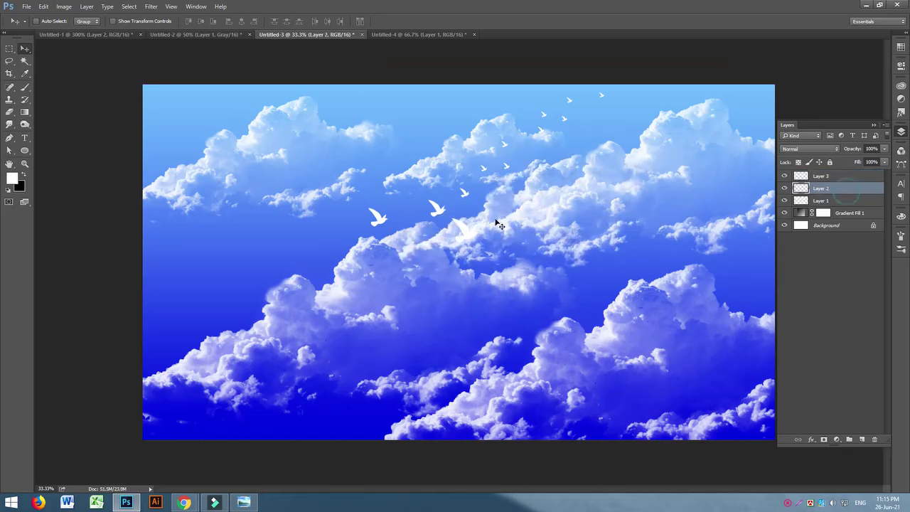
drag(432, 212, 301, 249)
drag(846, 189, 842, 210)
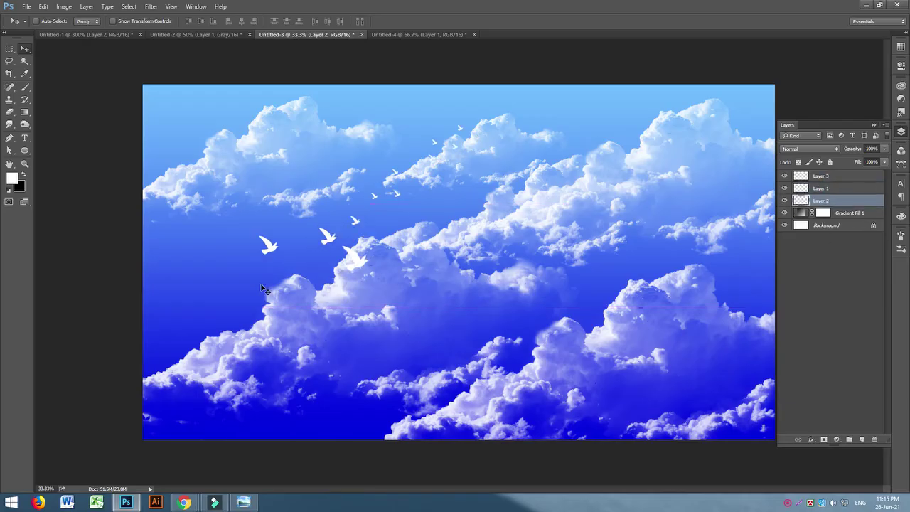
mouse_move(353, 251)
mouse_down()
mouse_move(349, 235)
mouse_move(339, 257)
mouse_up()
Compare the scene with Layer 1 hidden and shown, and move the birds on Layer 2 to the sky's upper right.
click(832, 193)
click(782, 189)
click(782, 188)
click(782, 189)
click(783, 189)
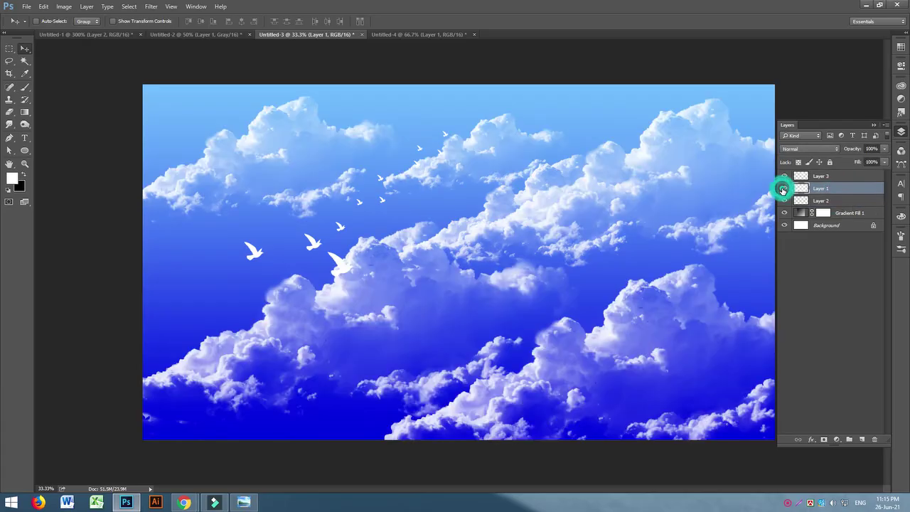
click(824, 177)
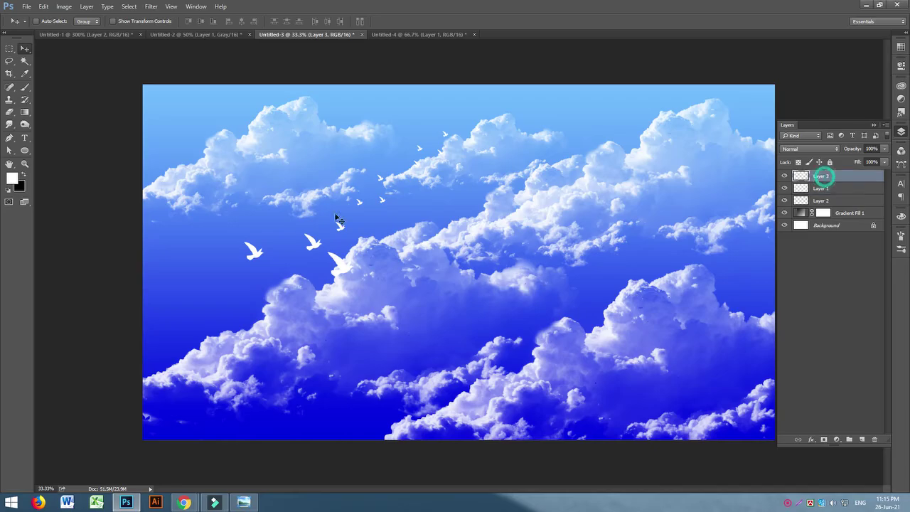
click(825, 201)
drag(327, 226, 516, 177)
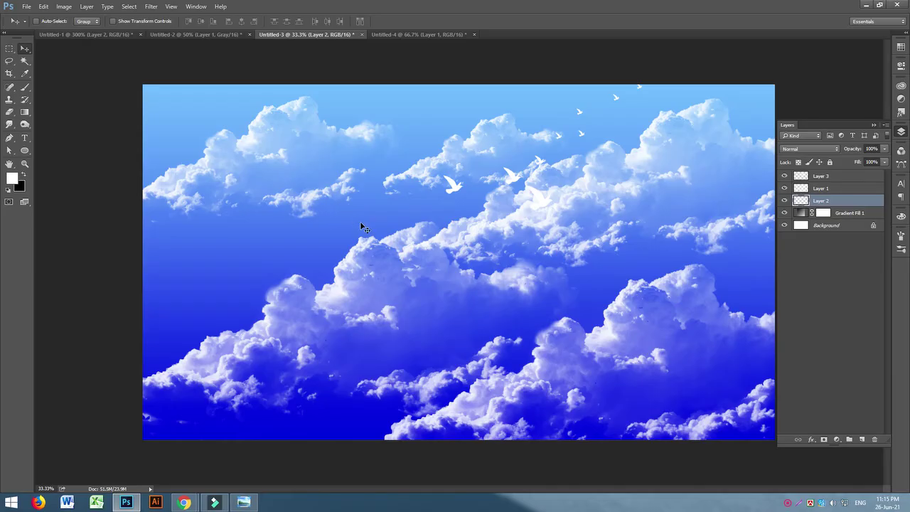
Switch to Chrome and search Google Images for "smoke effect".
mouse_move(191, 506)
click(134, 448)
click(158, 57)
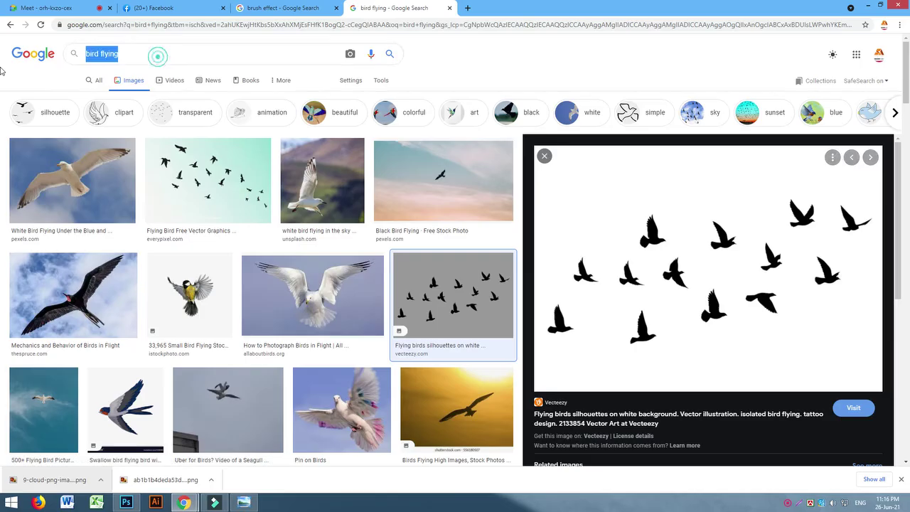
text(smok)
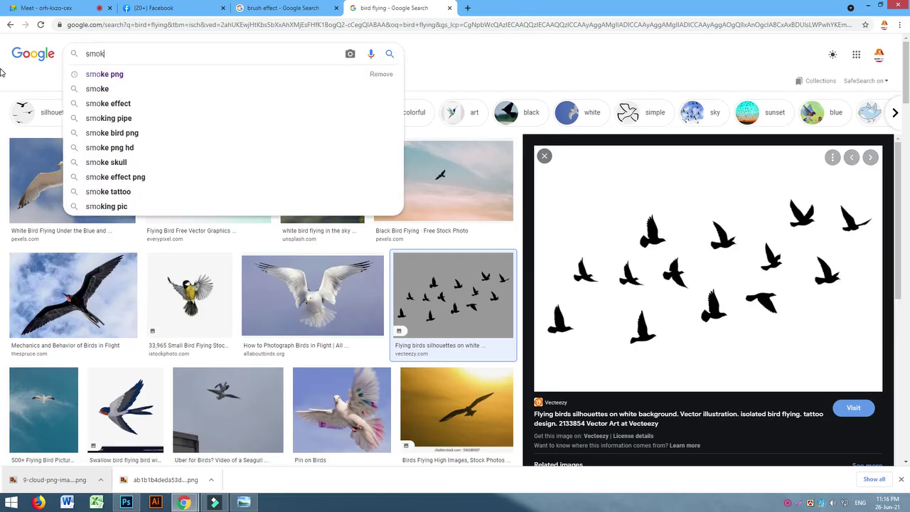
text(e effe)
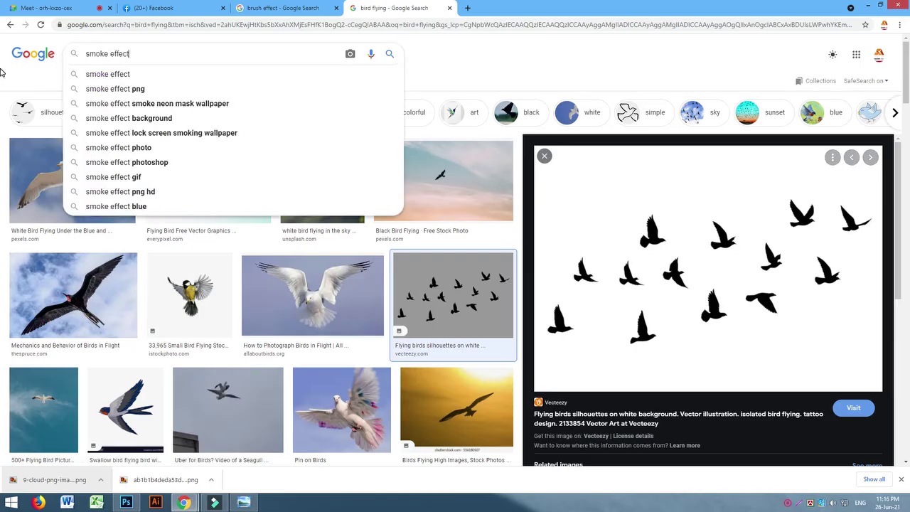
key(Return)
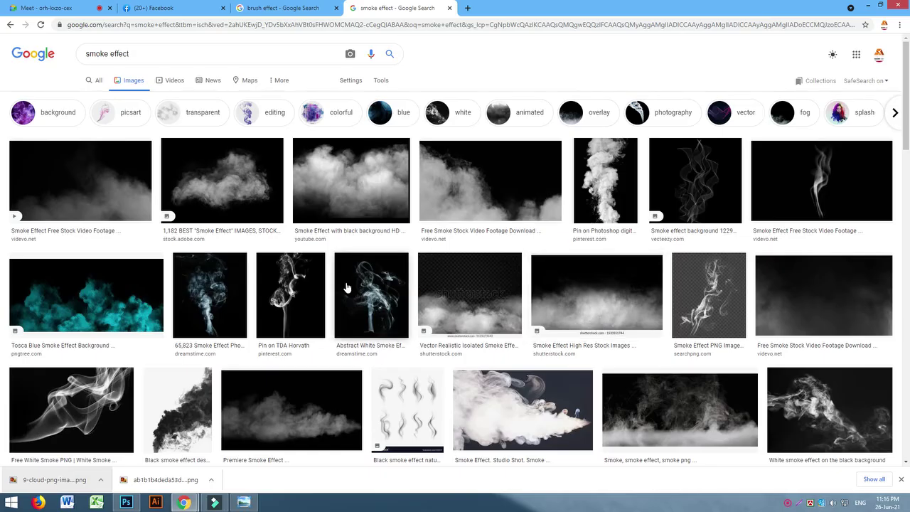
Open the Adobe Stock result showing a grey smoke cloud on black and copy its image.
click(224, 171)
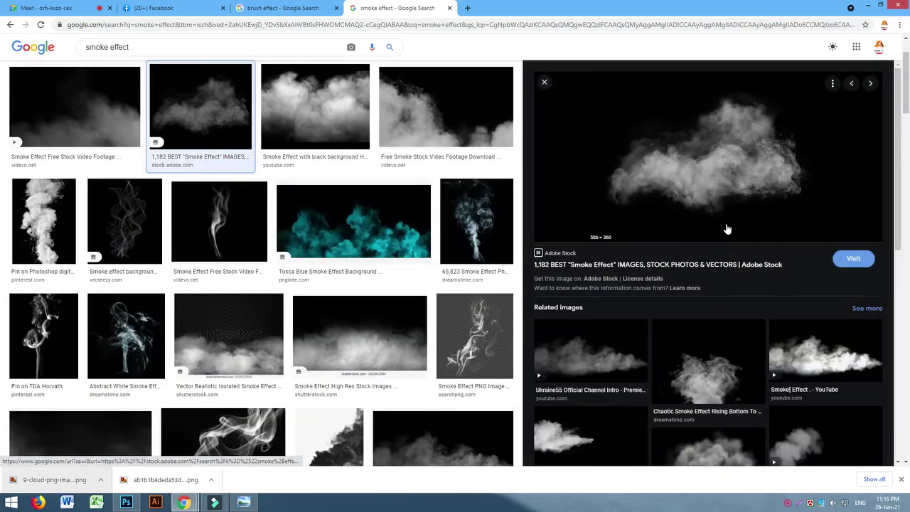
right_click(729, 154)
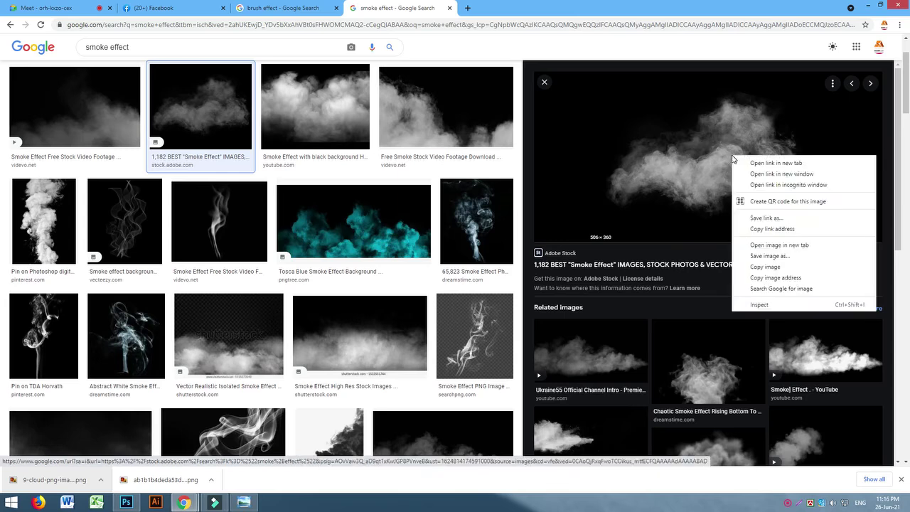
click(777, 266)
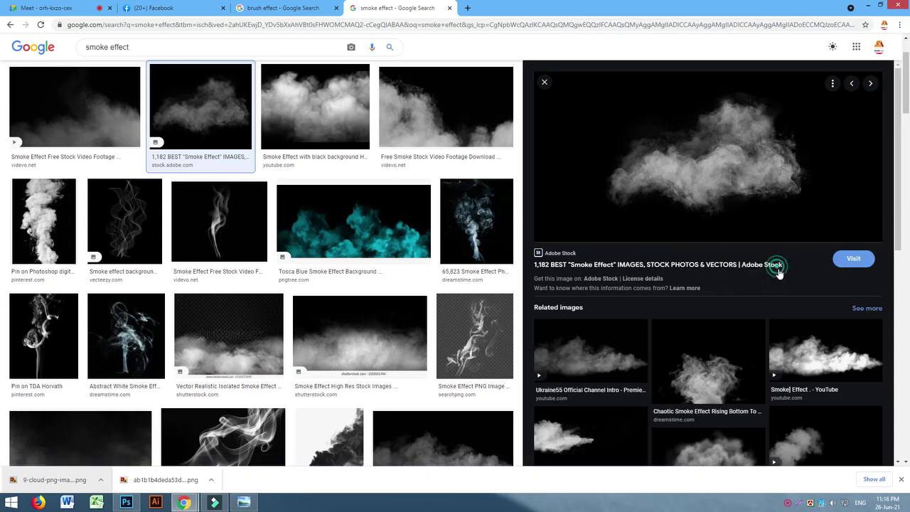
Switch to Photoshop, create a 506 x 360 pixel, 16-bit RGB document with a white background and paste the smoke image.
click(126, 501)
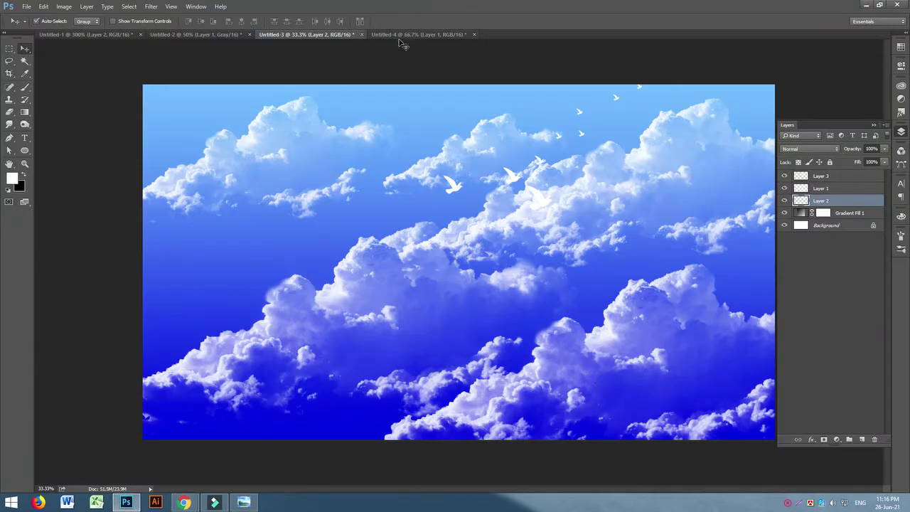
key(ctrl+n)
click(354, 169)
click(342, 189)
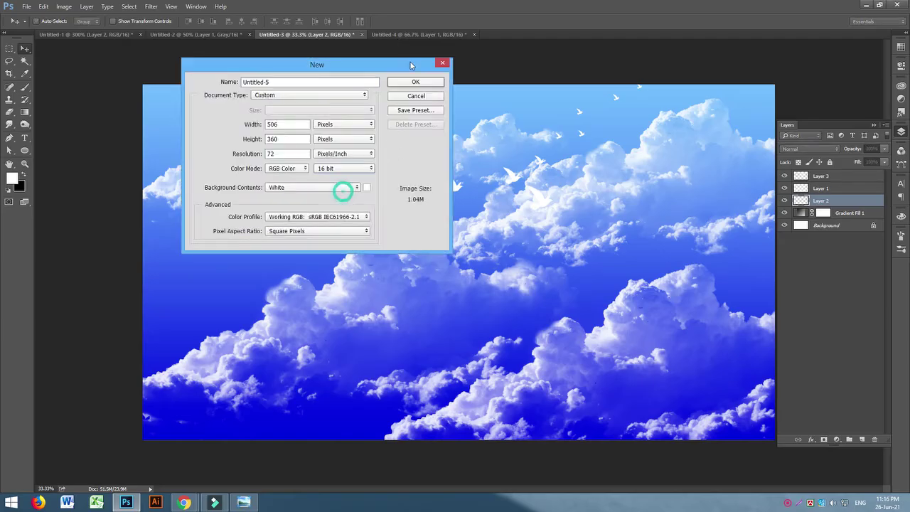
click(415, 83)
key(ctrl+v)
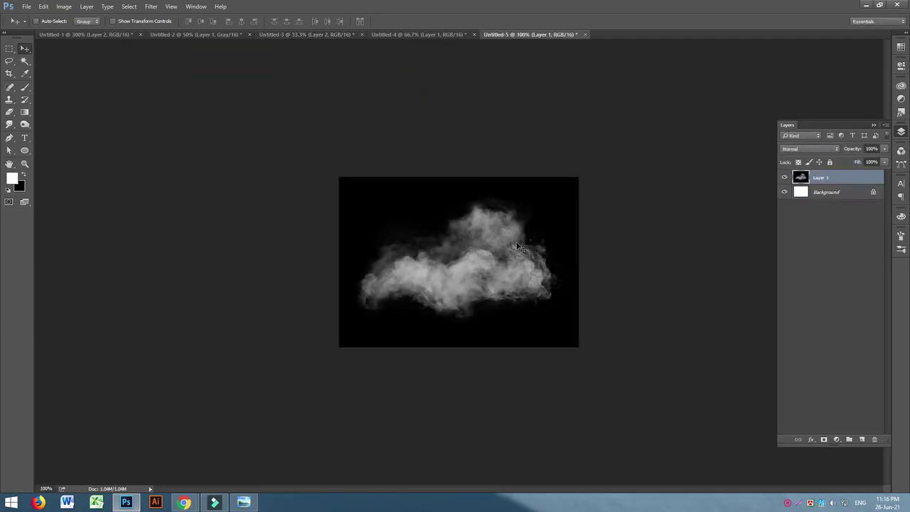
Invert the pasted smoke layer to get dark smoke on a white background.
key(ctrl+i)
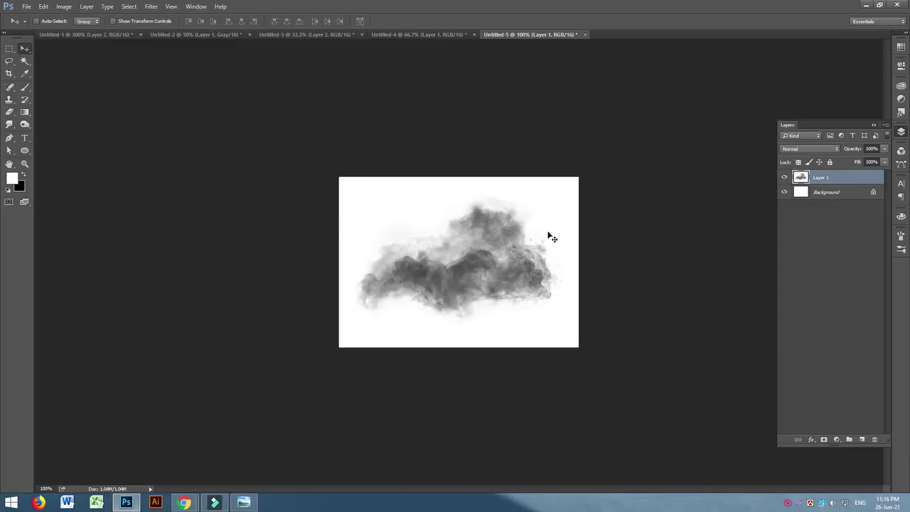
scroll(544, 234, up, 3)
scroll(506, 201, down, 1)
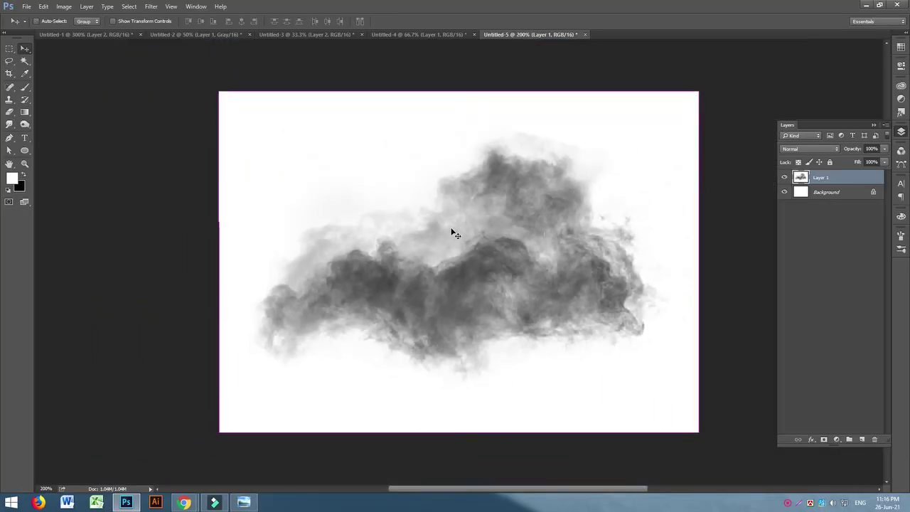
key(ctrl+l)
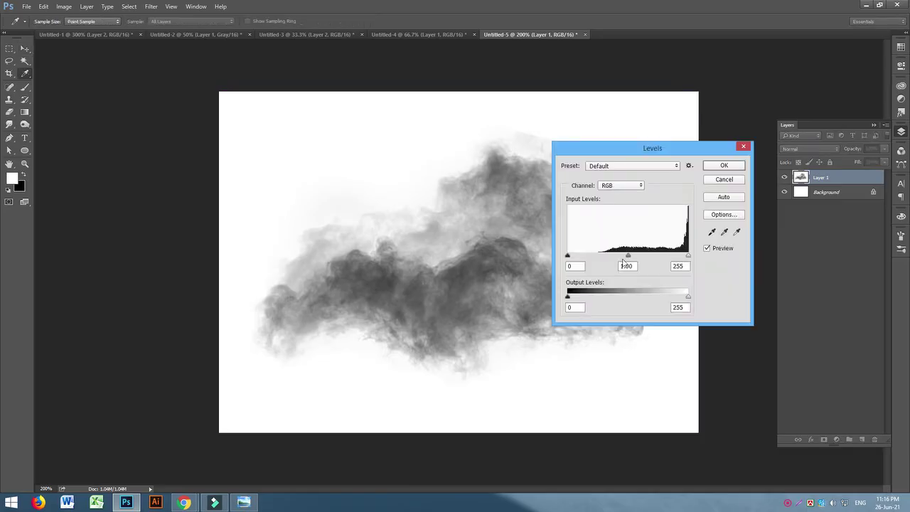
drag(682, 258, 688, 262)
click(742, 147)
key(ctrl+i)
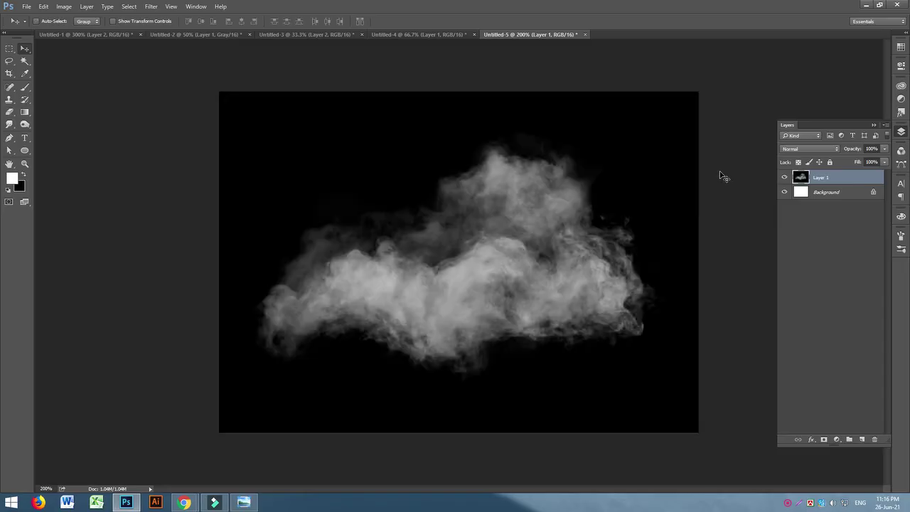
key(ctrl+i)
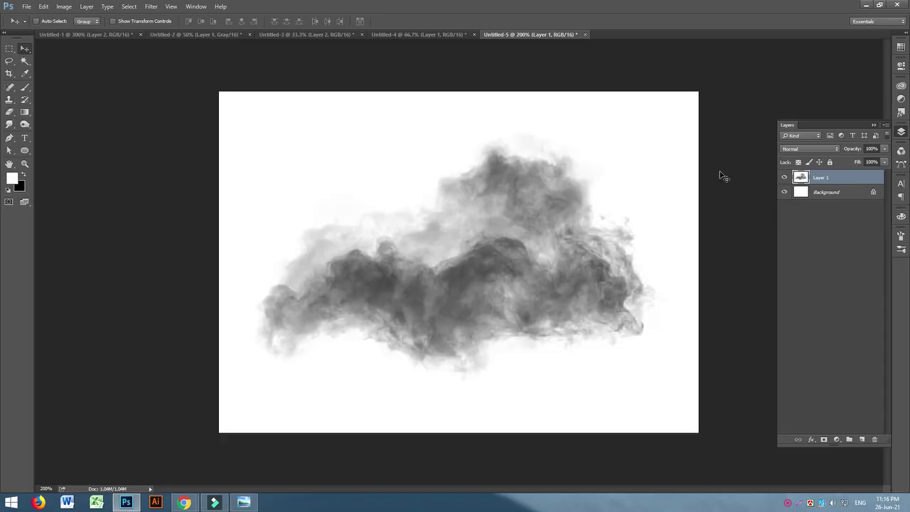
Define the inverted smoke image as a brush preset with the suggested name.
click(43, 7)
click(118, 232)
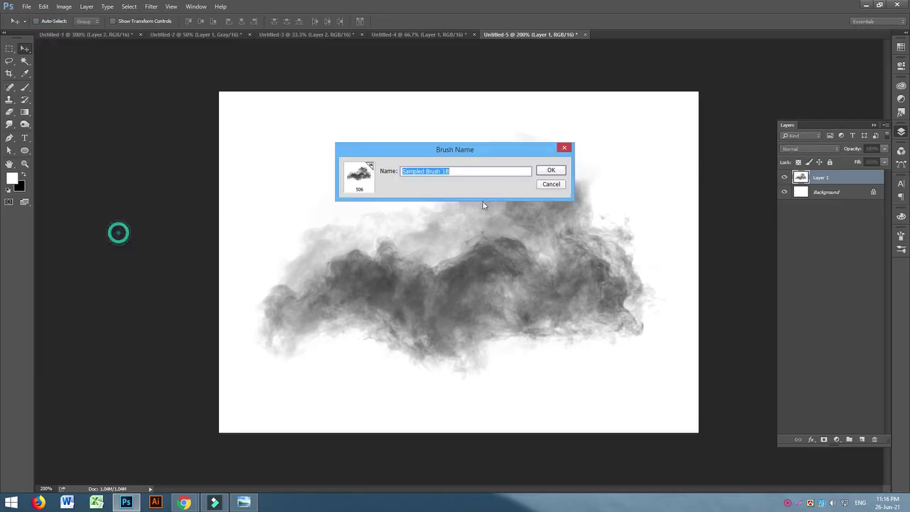
click(550, 170)
Return to the Untitled-3 sky document, hide Layers 1, 2 and 3, and add a new layer above Layer 2.
click(439, 37)
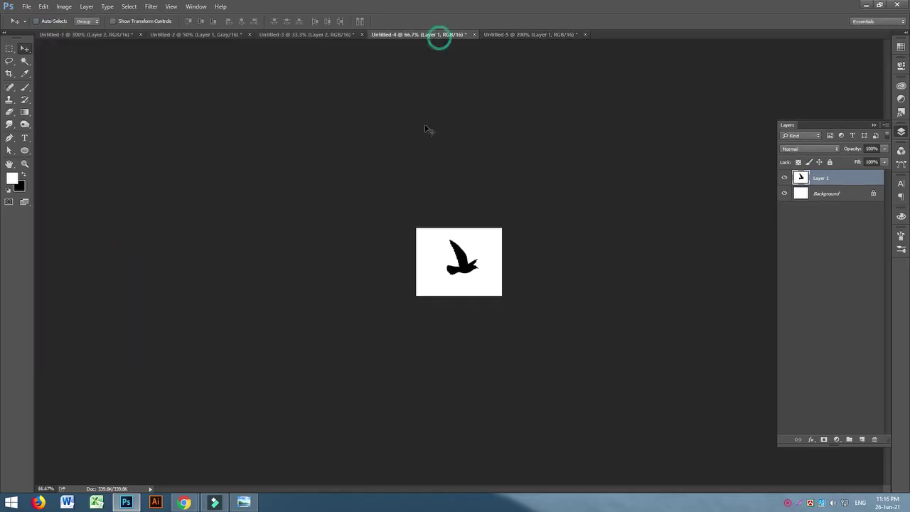
click(327, 35)
click(221, 34)
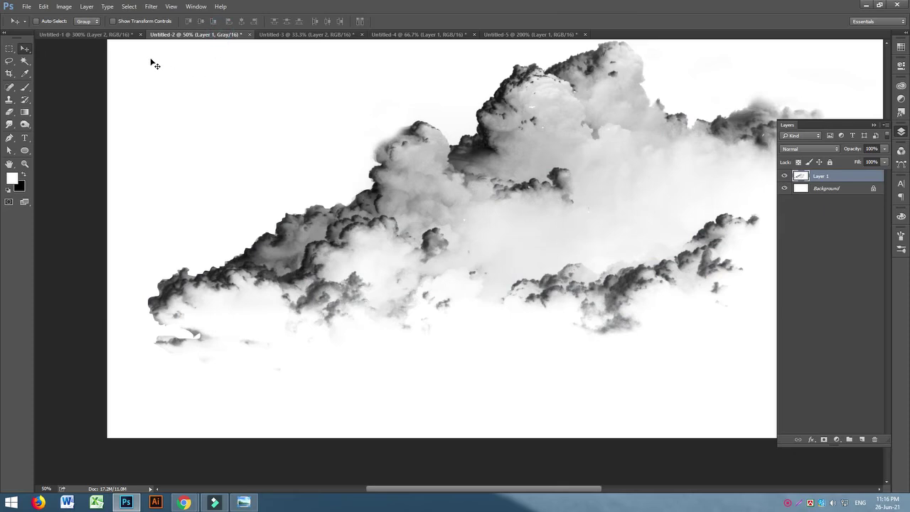
click(103, 36)
click(420, 37)
click(319, 35)
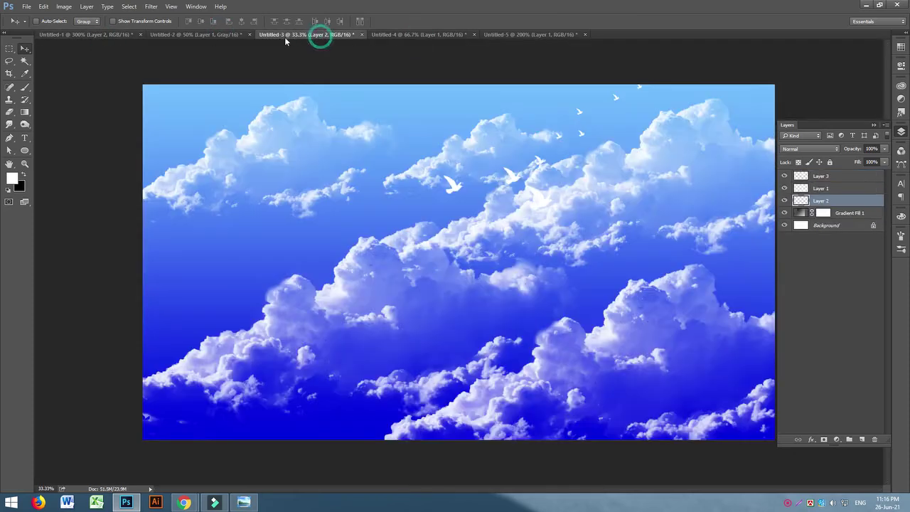
click(784, 200)
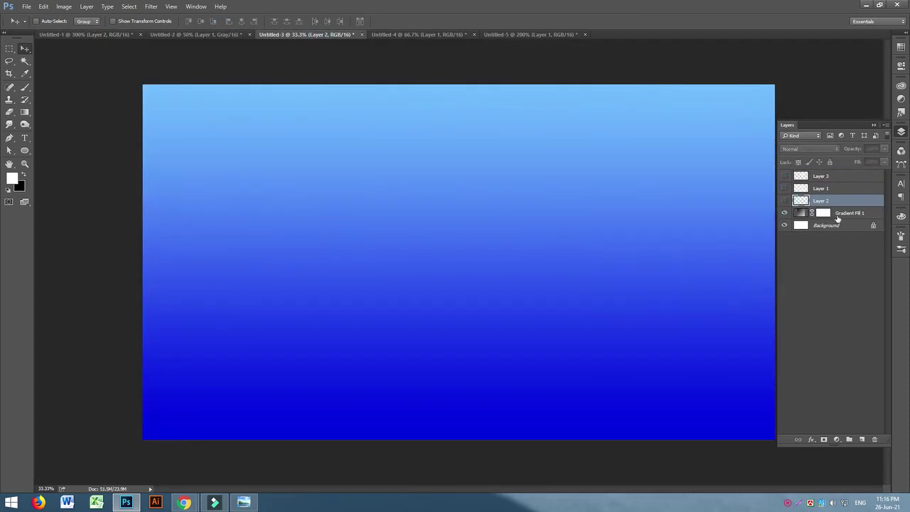
click(862, 440)
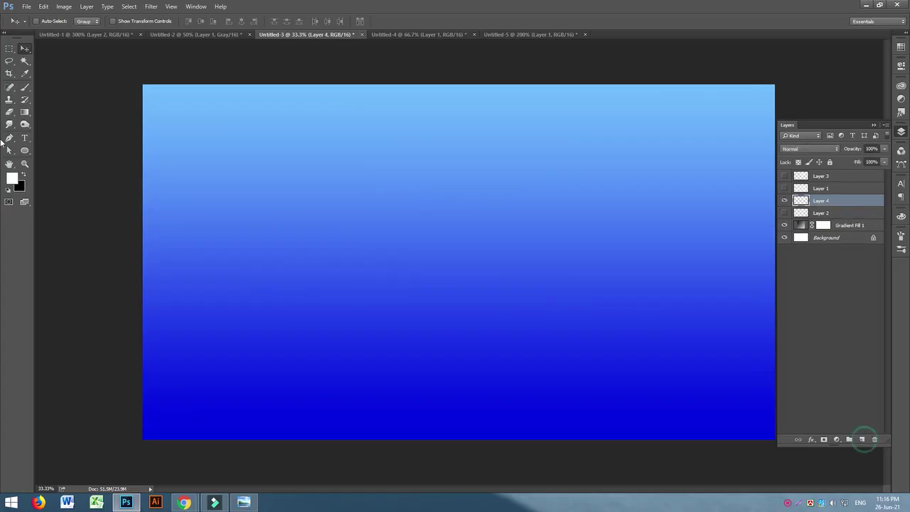
Try stamping an enlarged white smoke cloud in the sky's lower left with the smoke brush and undo it.
click(26, 87)
key(bracketright)
key(bracketright)
click(230, 313)
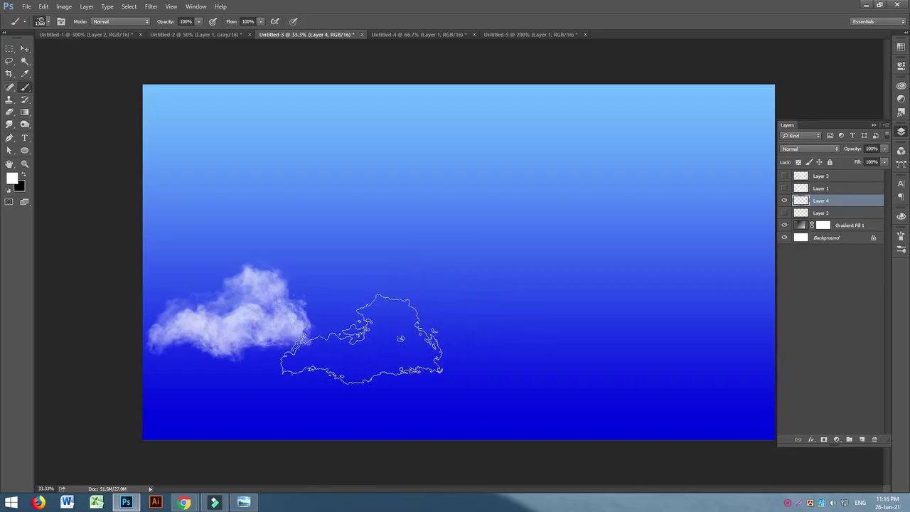
key(ctrl+z)
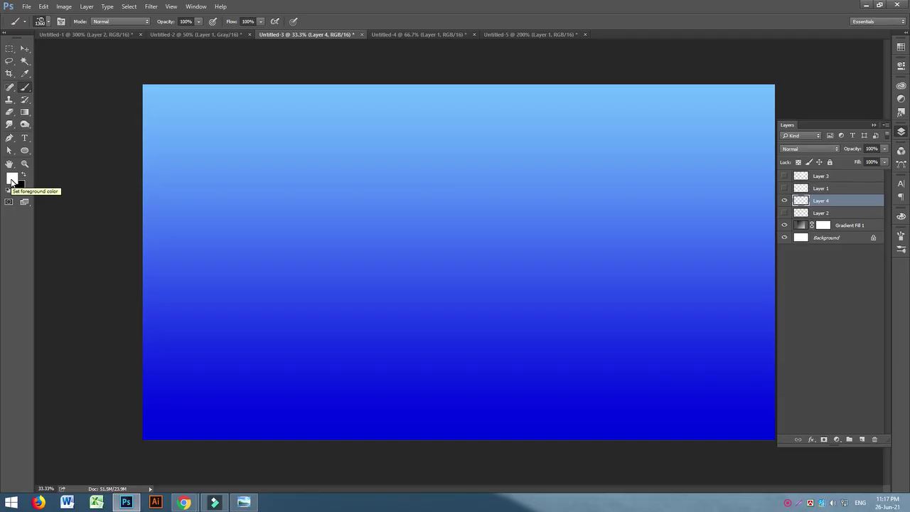
Set the foreground colour to blue 1325e6 and stamp smoke clouds across the lower left and bottom centre of the sky on Layer 4.
click(11, 179)
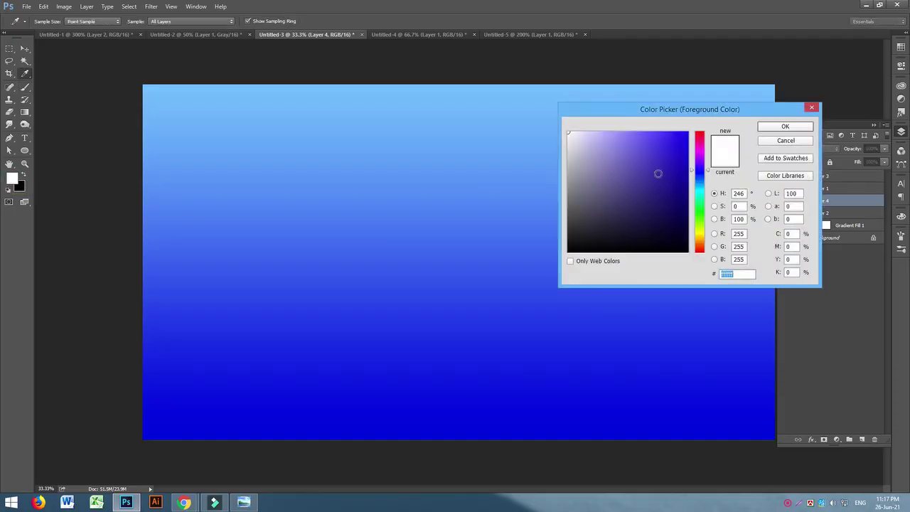
click(257, 362)
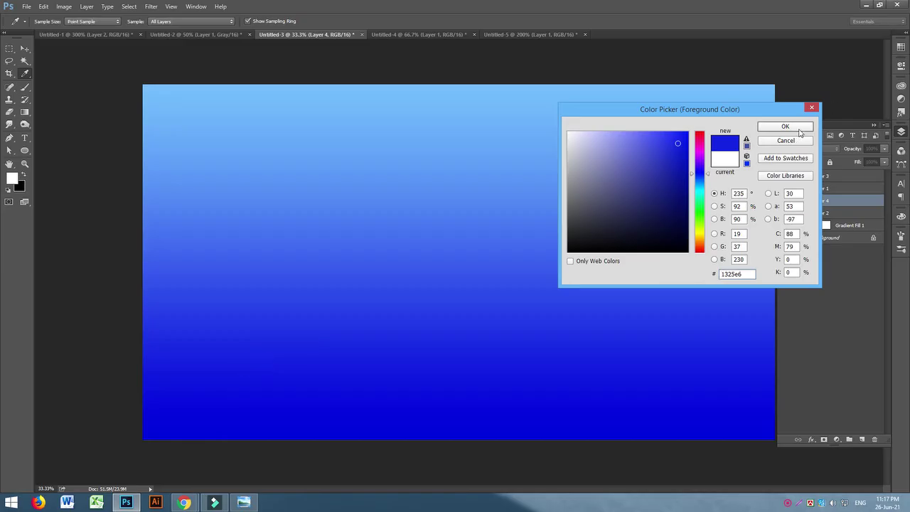
click(784, 126)
click(232, 347)
click(350, 348)
click(228, 385)
click(191, 310)
click(182, 410)
click(406, 417)
click(487, 379)
click(299, 400)
click(303, 329)
click(561, 419)
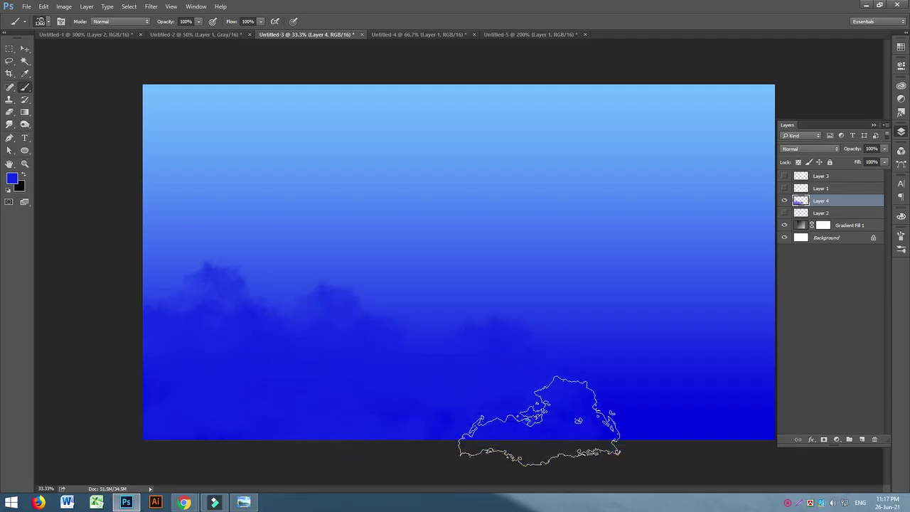
Pick a darker blue and stamp smoke clouds along the bottom and left edges of the sky.
click(11, 178)
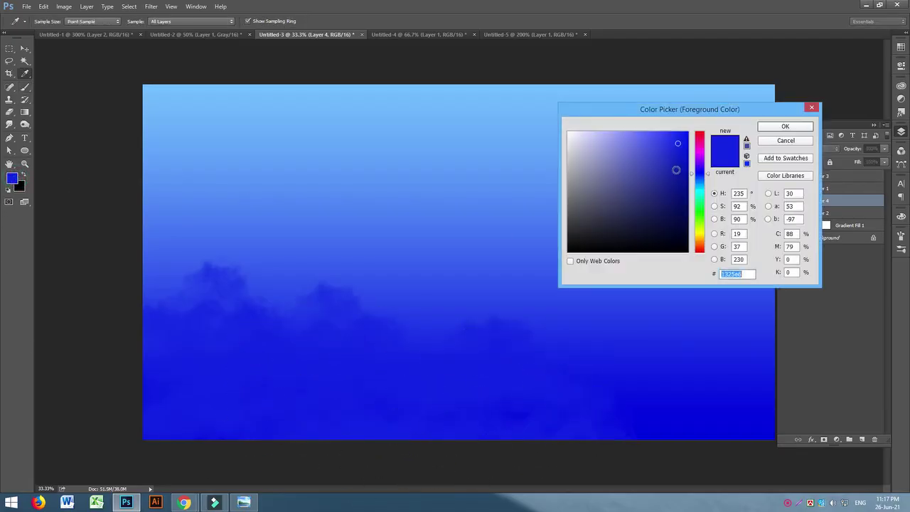
click(675, 168)
click(797, 129)
click(270, 427)
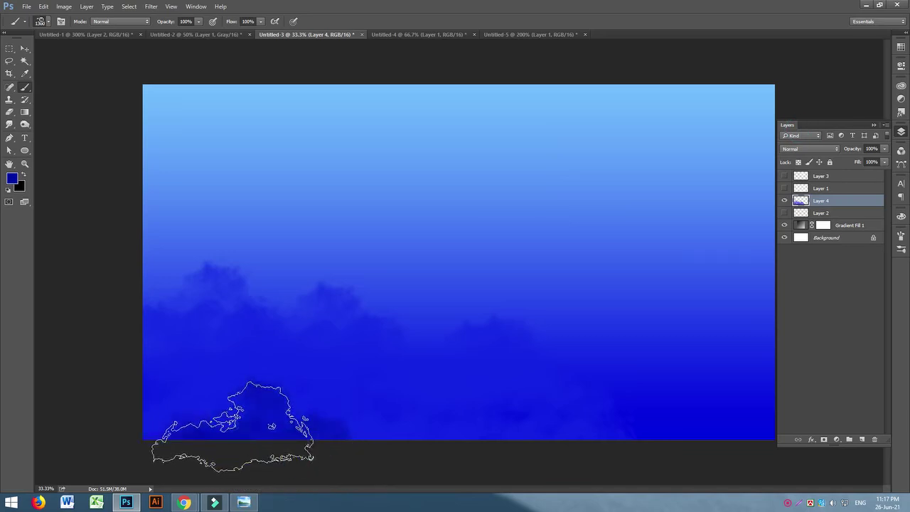
click(196, 382)
click(378, 445)
click(498, 451)
click(427, 458)
click(114, 291)
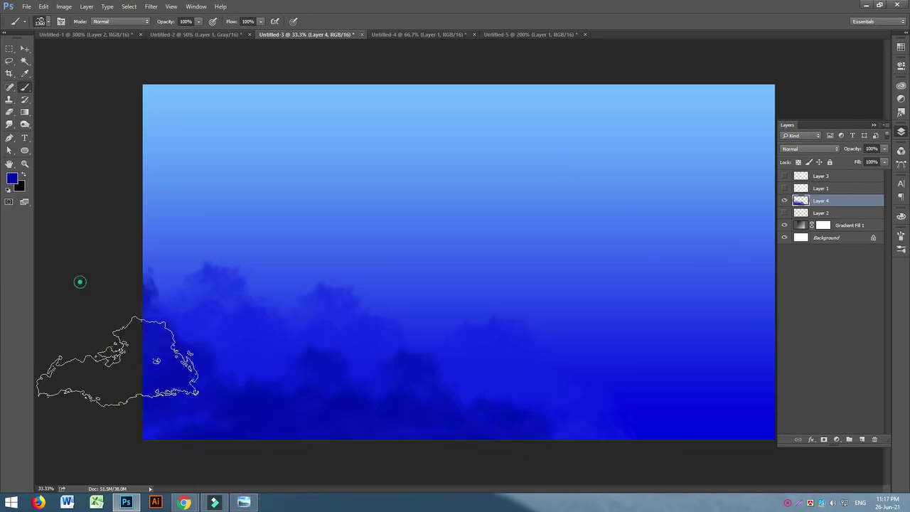
click(613, 459)
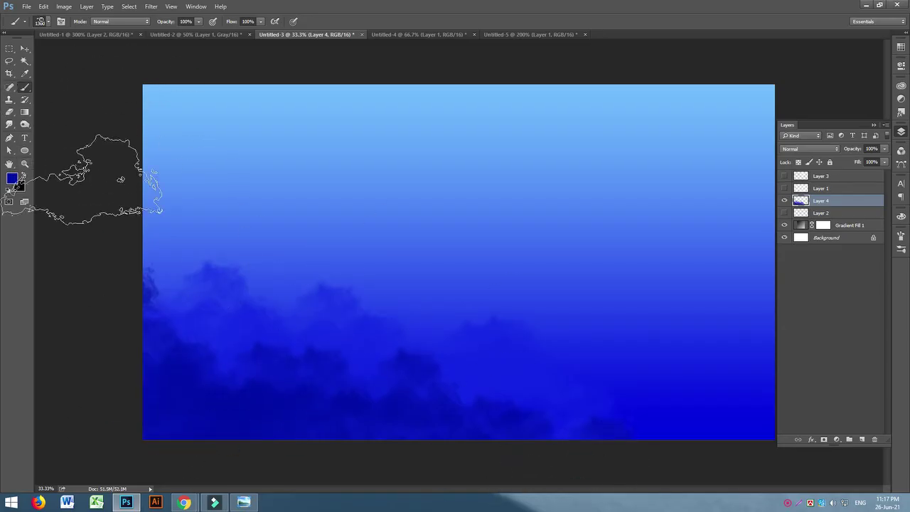
Set the foreground colour to 4251ec and stamp 1300 px smoke clouds above the dark ones, rotating the brush tip between stamps.
click(12, 178)
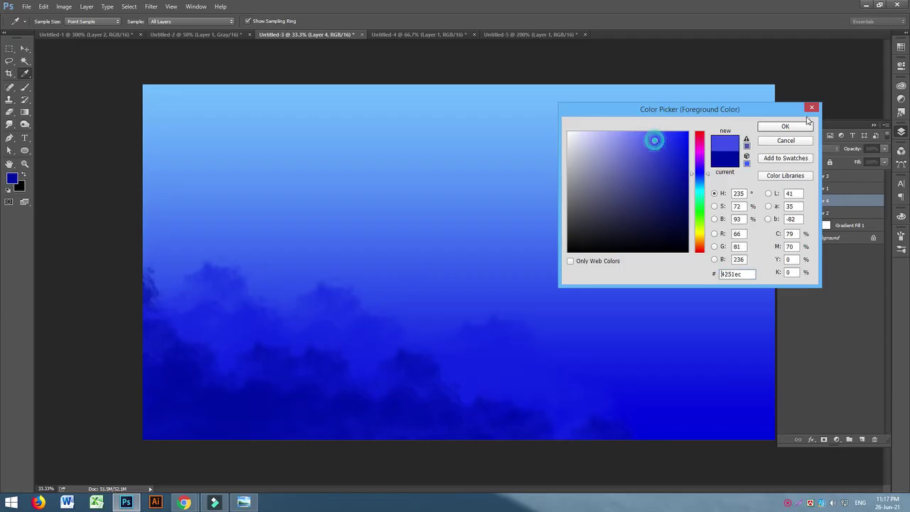
click(785, 126)
key(b)
click(355, 259)
right_click(450, 301)
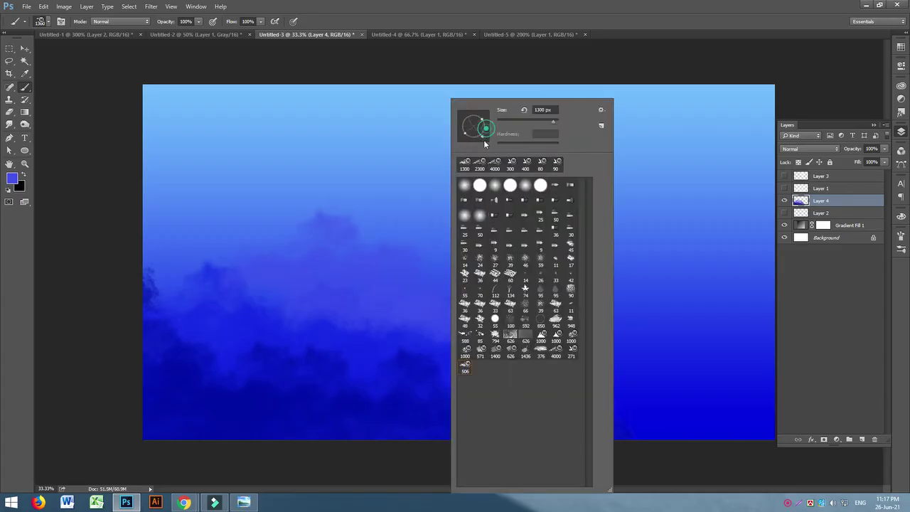
click(223, 223)
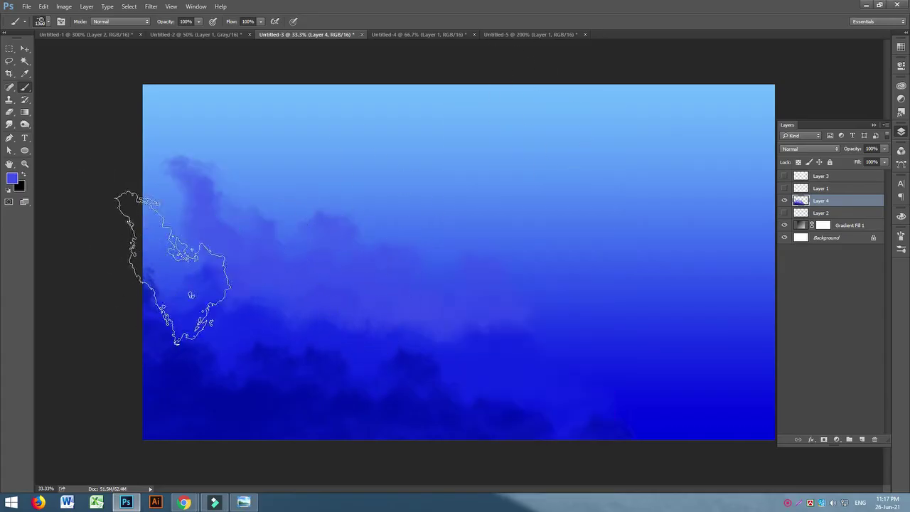
right_click(333, 168)
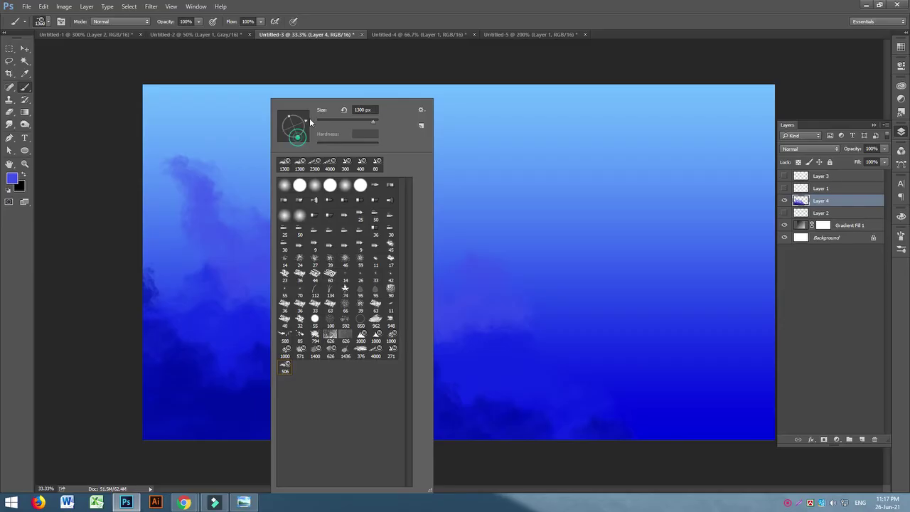
click(177, 228)
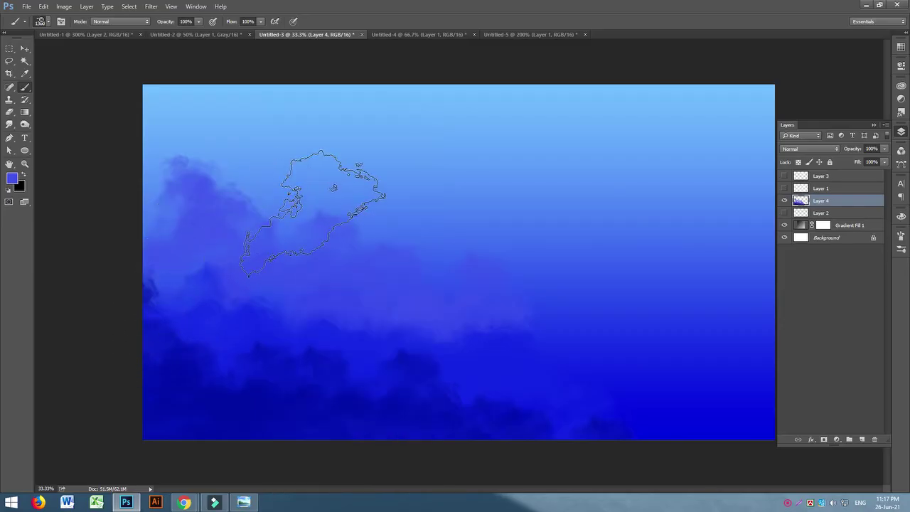
Reduce the smoke brush to 1000 px and 41% opacity while extending the clouds across the sky's centre and right, rotating the tip again.
click(237, 280)
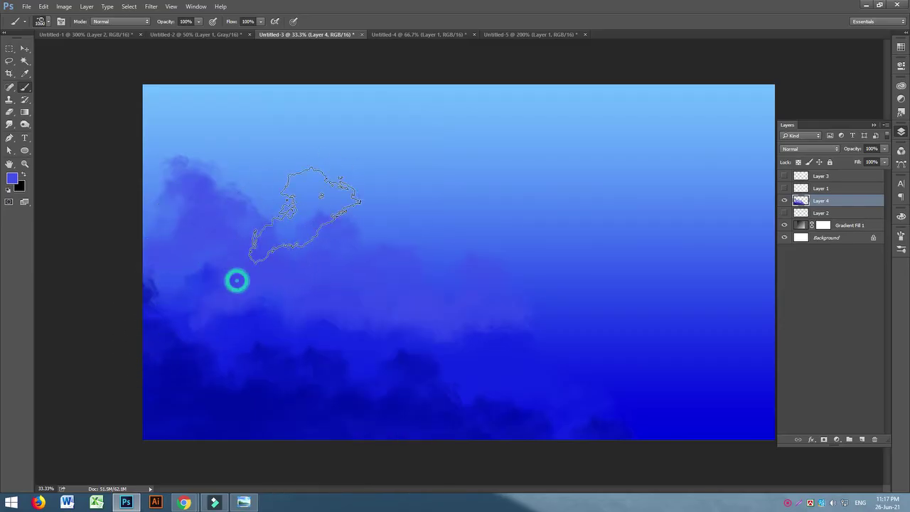
click(302, 207)
click(414, 250)
click(386, 344)
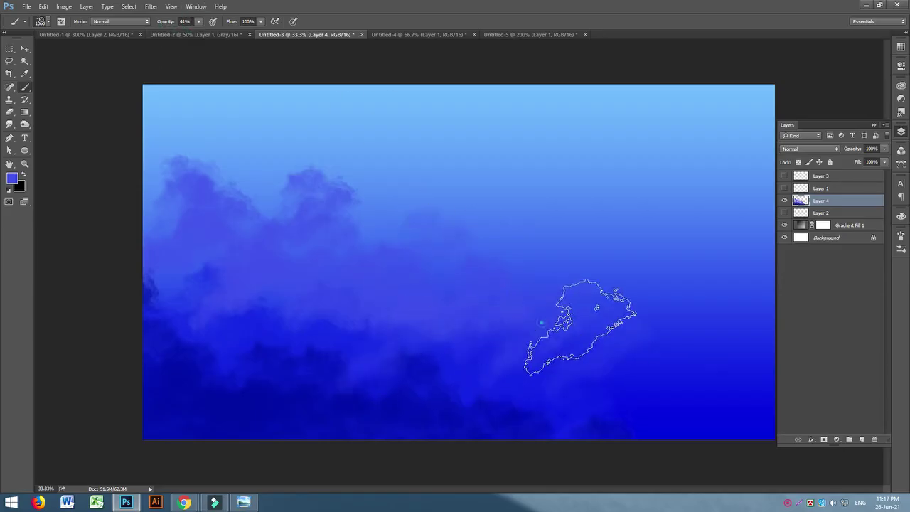
right_click(532, 156)
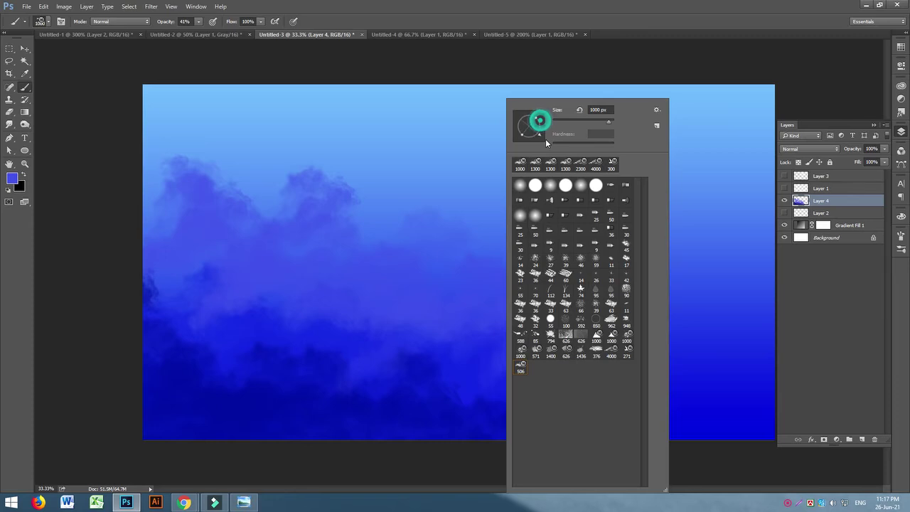
click(467, 339)
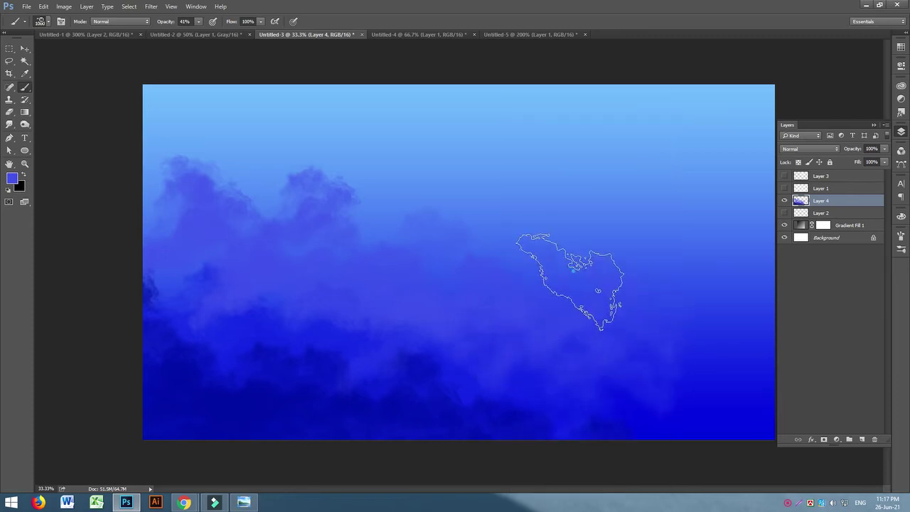
Set the foreground colour to 818cff and stamp lighter smoke at 41% opacity over the middle and right, changing the tip angle.
click(11, 177)
click(627, 130)
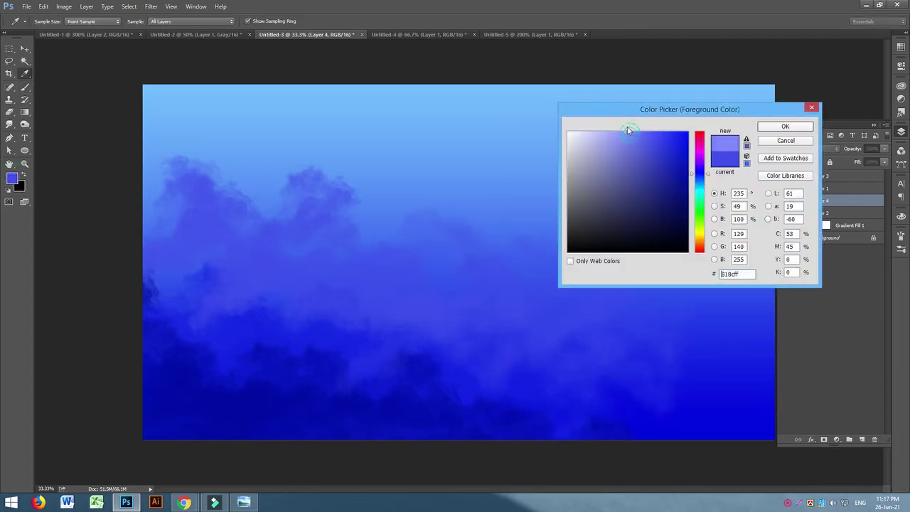
click(785, 128)
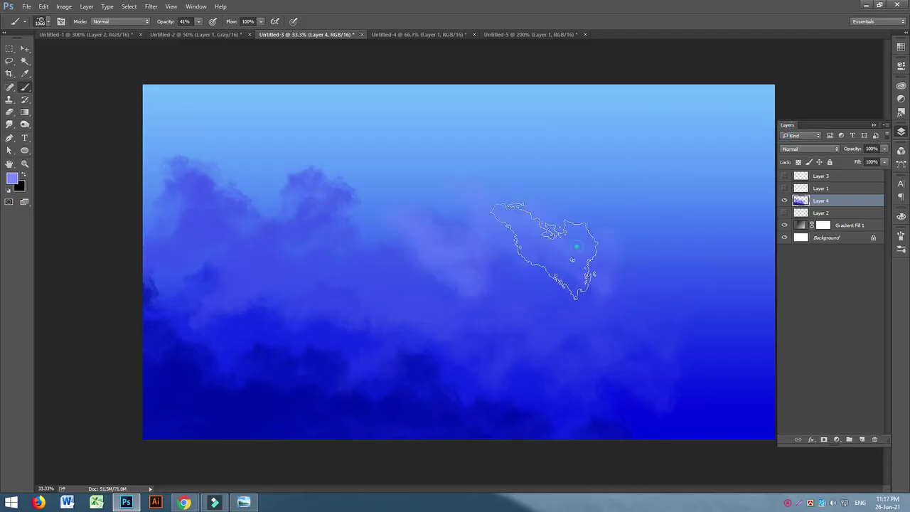
right_click(600, 143)
click(396, 252)
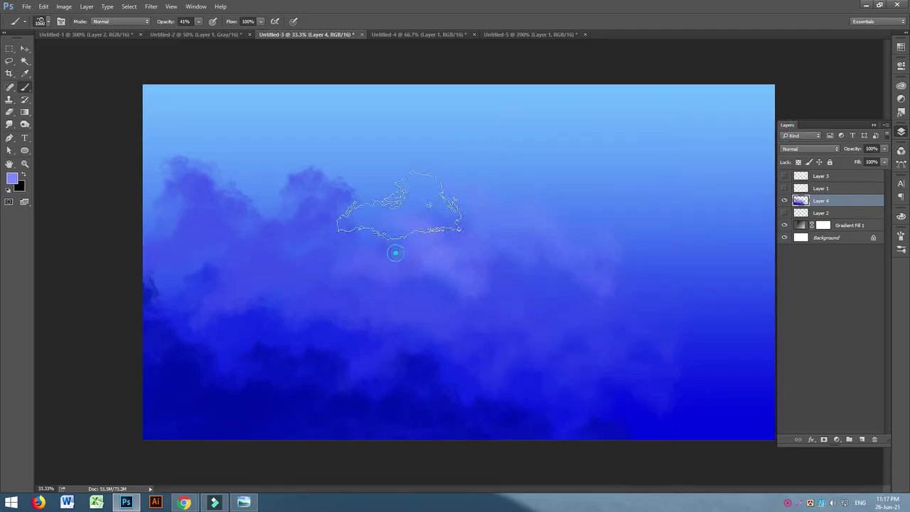
click(631, 261)
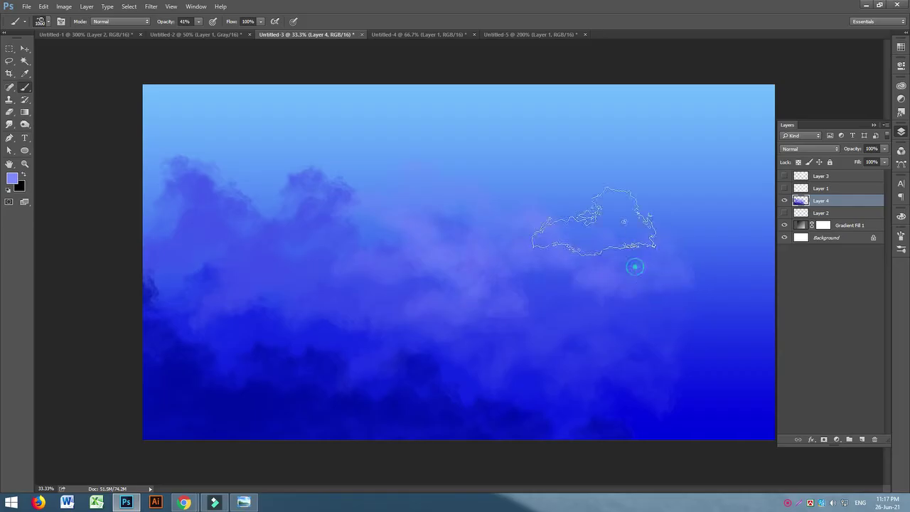
Lower the brush opacity to 21% and blend faint light smoke across the clouds and lower right, varying the tip angle.
drag(181, 32, 188, 32)
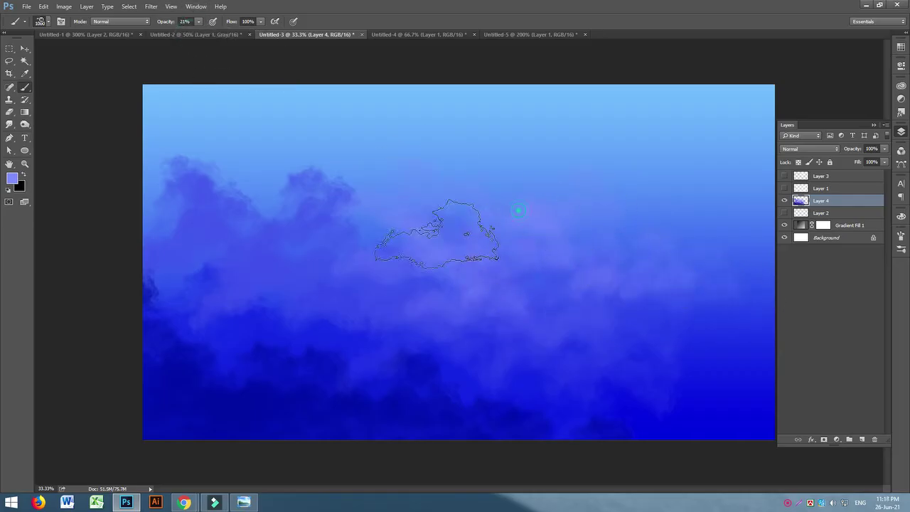
right_click(331, 125)
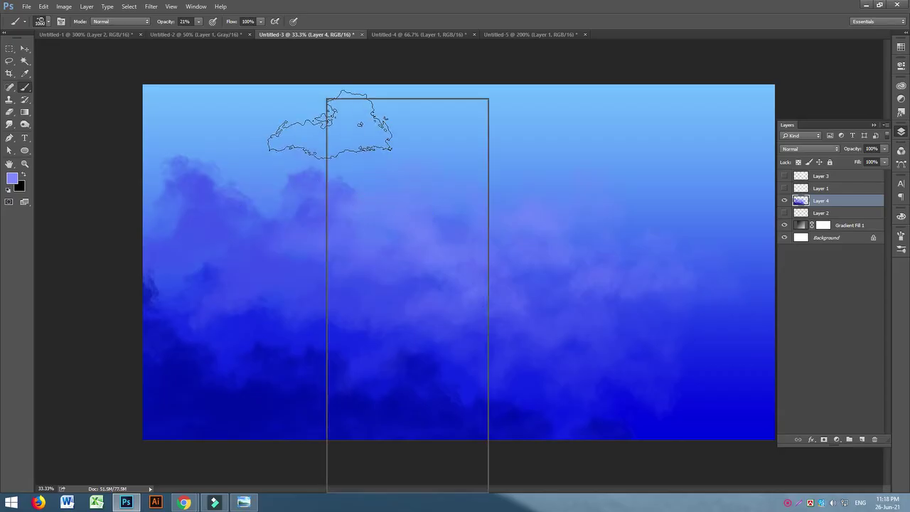
click(256, 164)
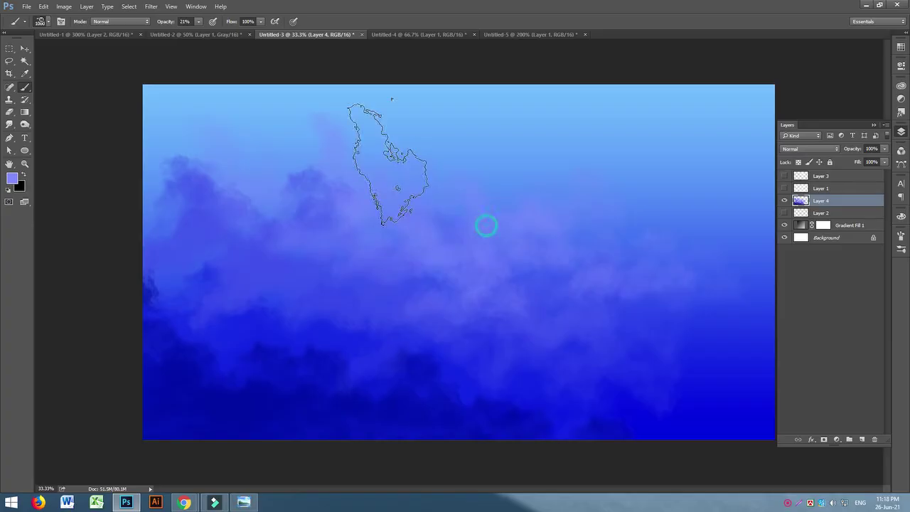
right_click(395, 124)
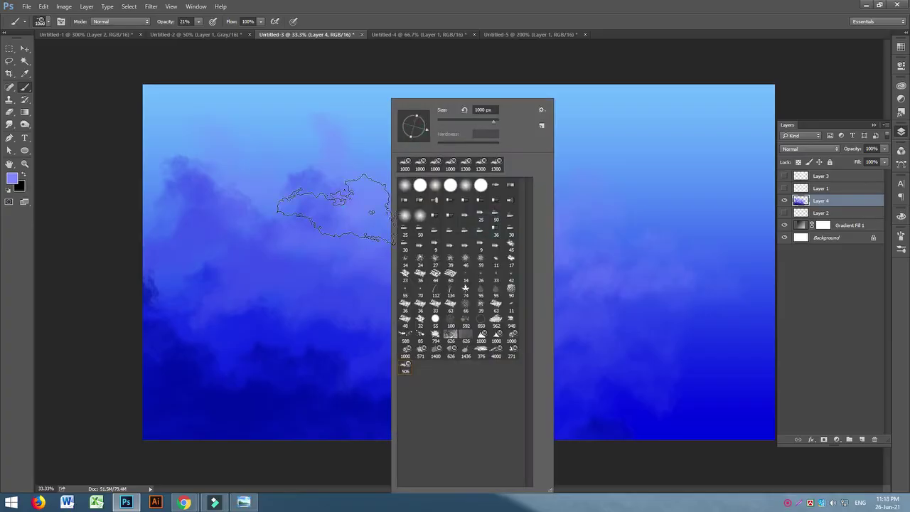
click(334, 208)
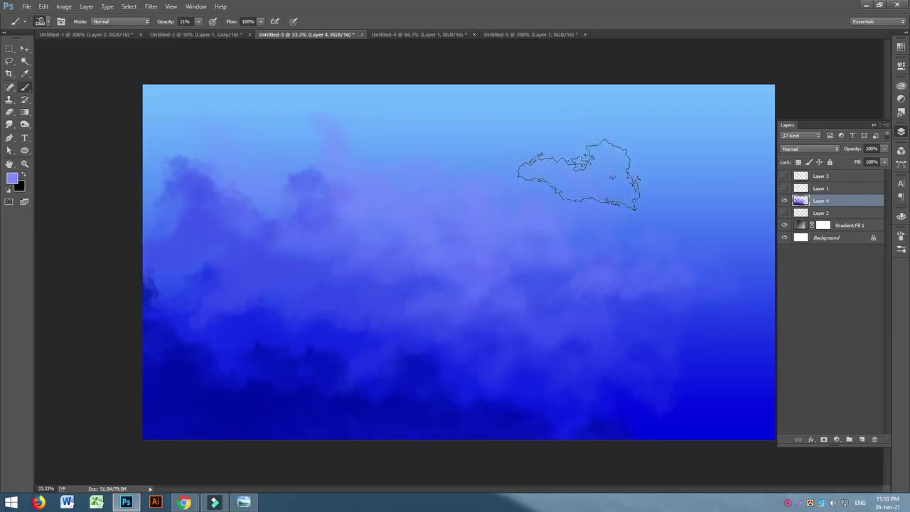
click(209, 193)
click(640, 319)
click(654, 380)
click(715, 319)
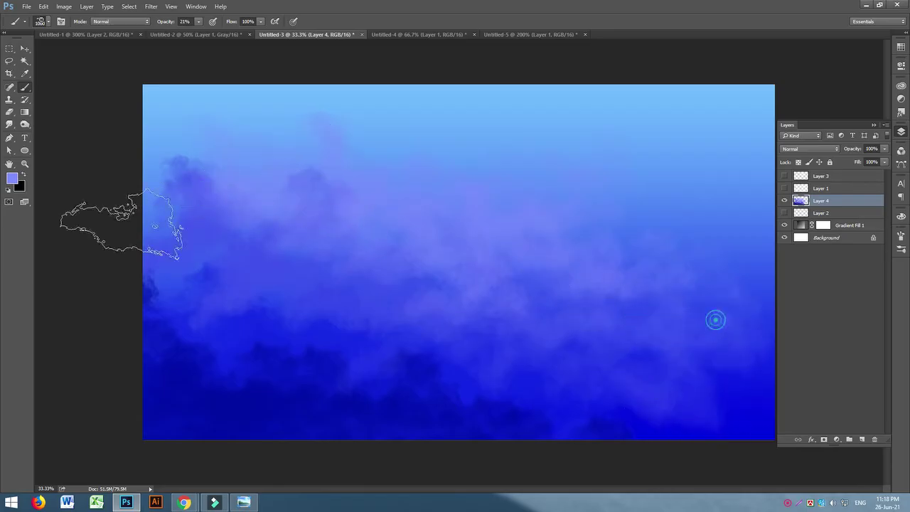
Set the foreground colour to navy 000c86 and stamp a faint dark smoke cloud in the upper centre of the sky.
click(12, 177)
drag(678, 179, 692, 189)
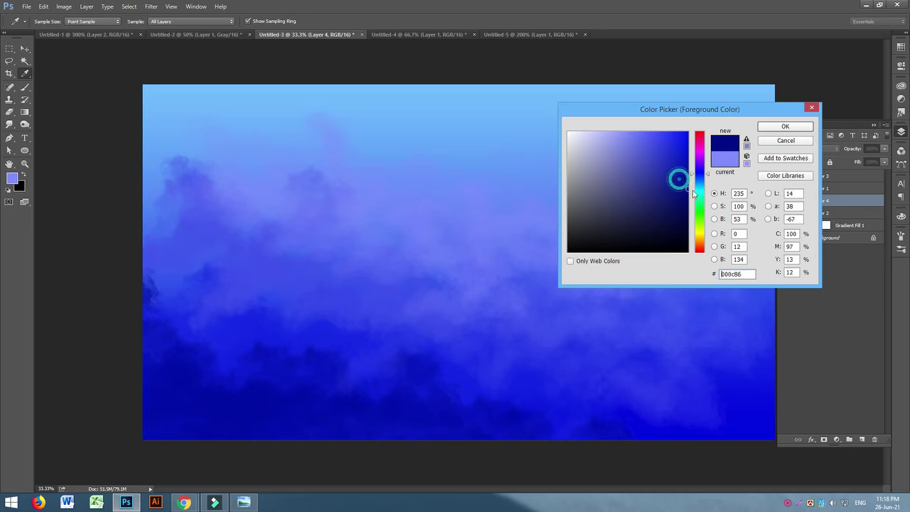
click(784, 127)
click(447, 138)
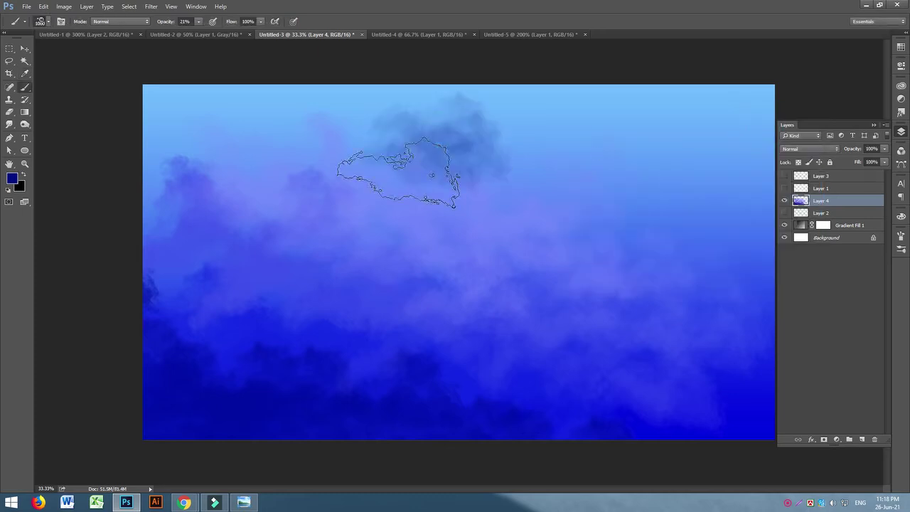
click(403, 170)
Switch to the smoke effect image search in Chrome and copy the thin rising smoke image from Videvo.
mouse_move(189, 506)
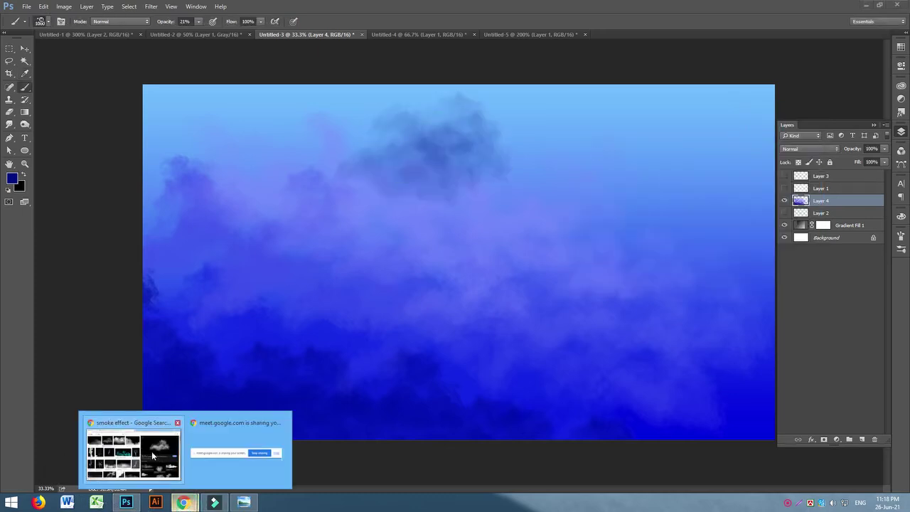
click(132, 455)
click(235, 213)
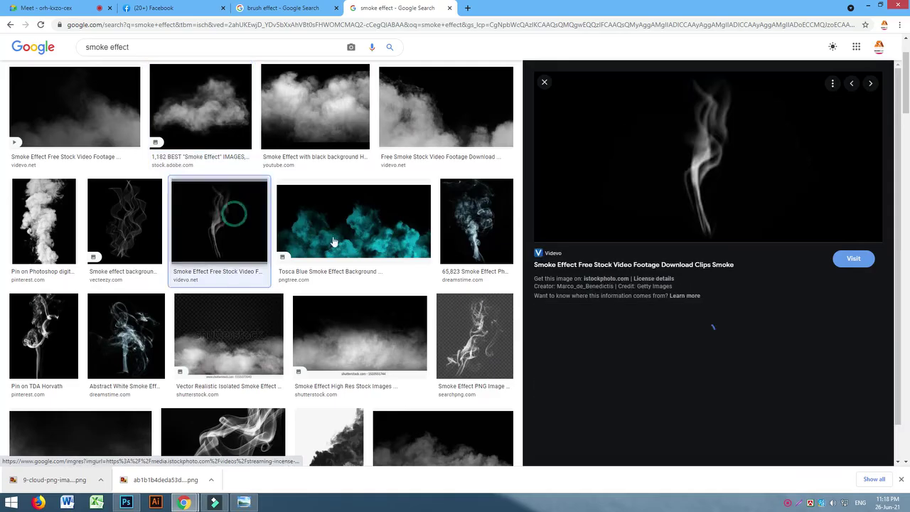
right_click(700, 166)
click(723, 276)
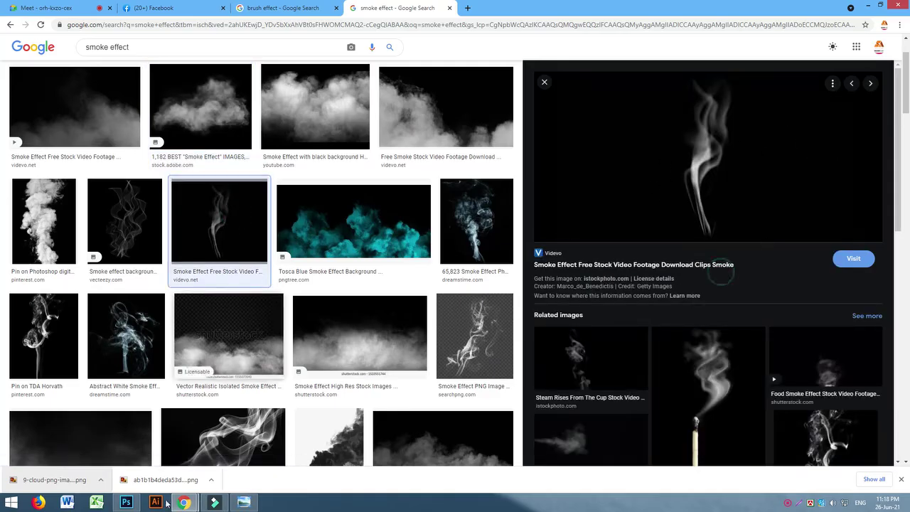
Return to Photoshop, create a 640 x 360 pixel grayscale document at 16 bit, and paste the copied smoke image into it.
click(137, 506)
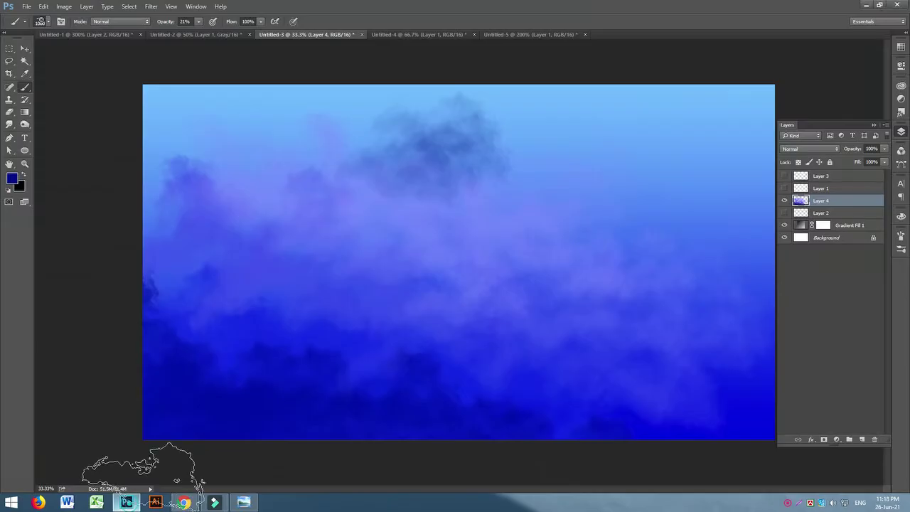
click(507, 34)
key(ctrl+n)
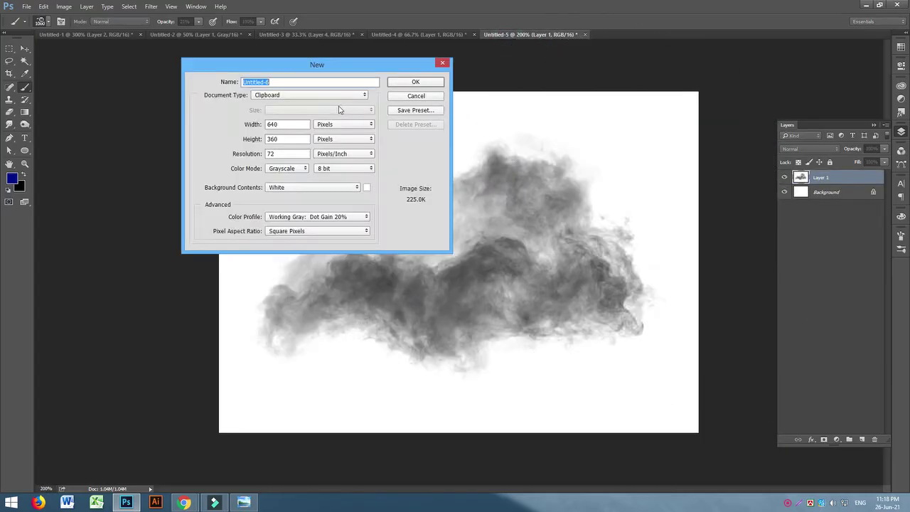
click(350, 171)
click(343, 192)
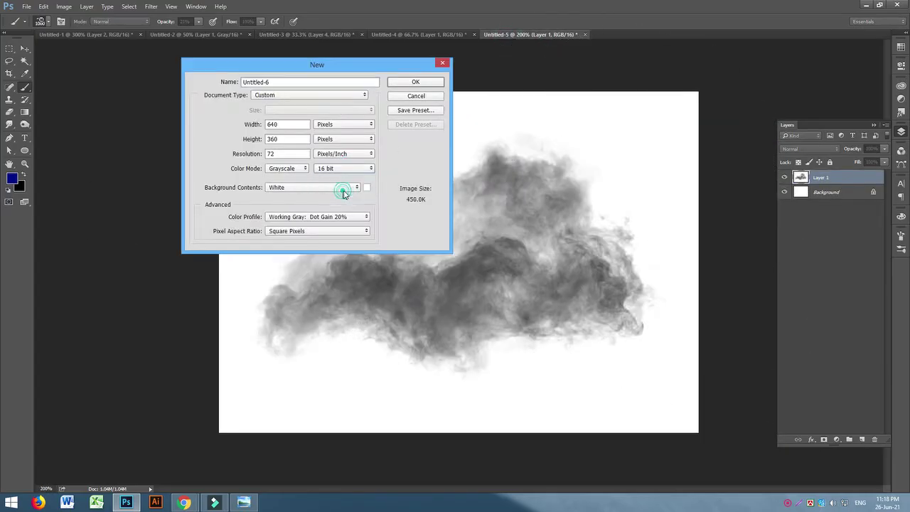
click(416, 83)
key(ctrl+v)
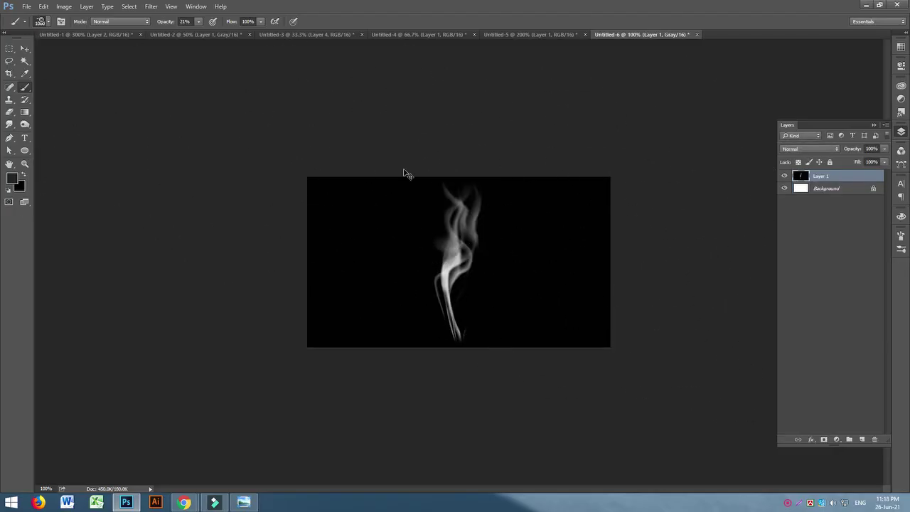
Invert the pasted smoke image to dark on white and define it as a brush preset with the default name.
key(ctrl+i)
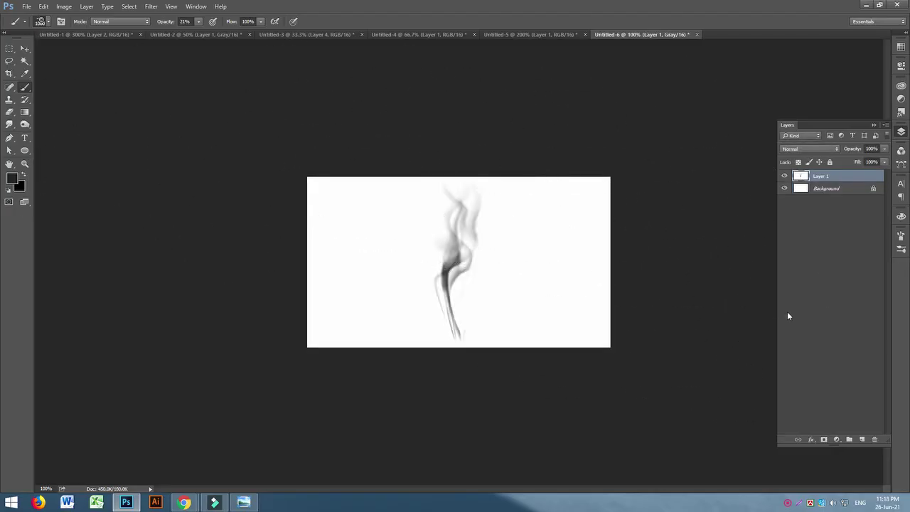
click(41, 7)
click(117, 233)
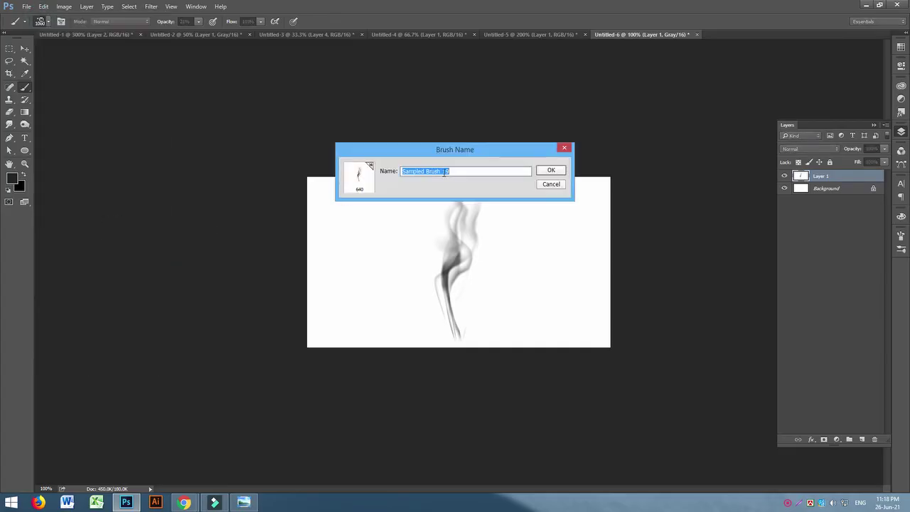
click(542, 170)
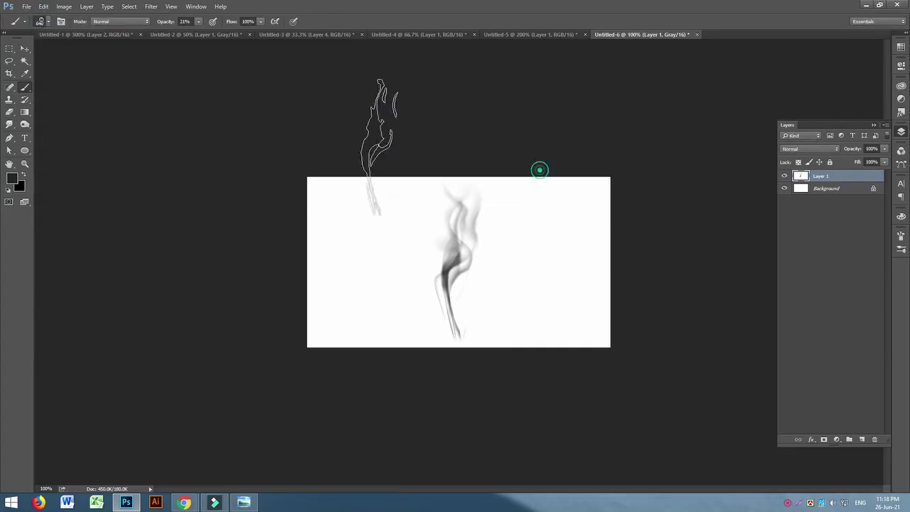
Return to the Untitled-3 sky document and set the brush's foreground colour to white ffffff.
click(519, 34)
click(399, 33)
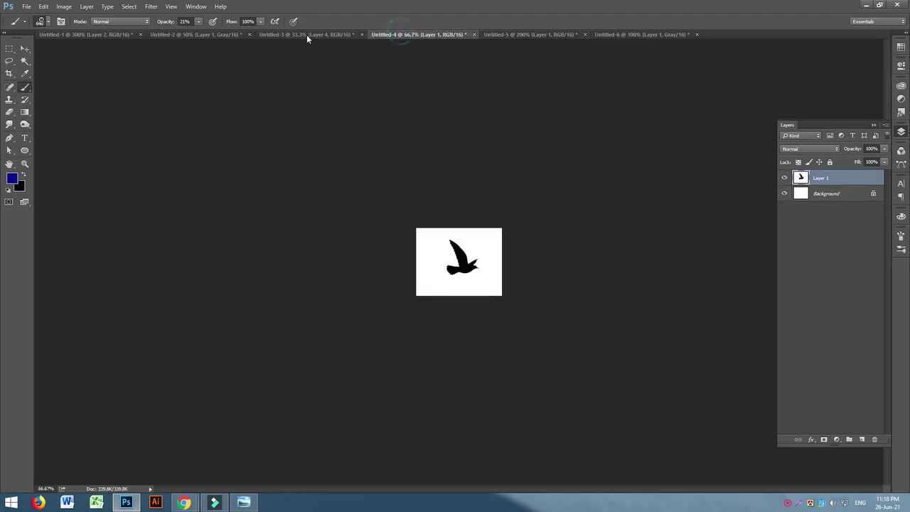
click(307, 35)
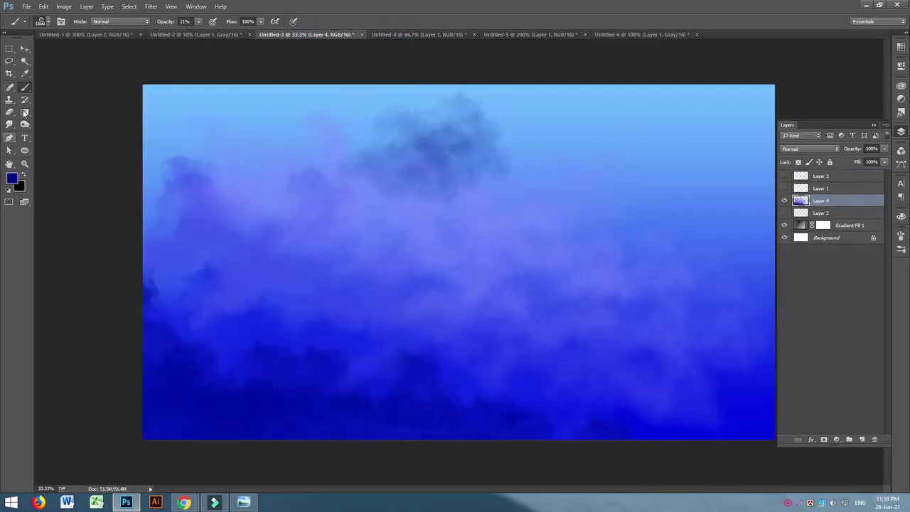
click(12, 180)
drag(639, 183, 557, 108)
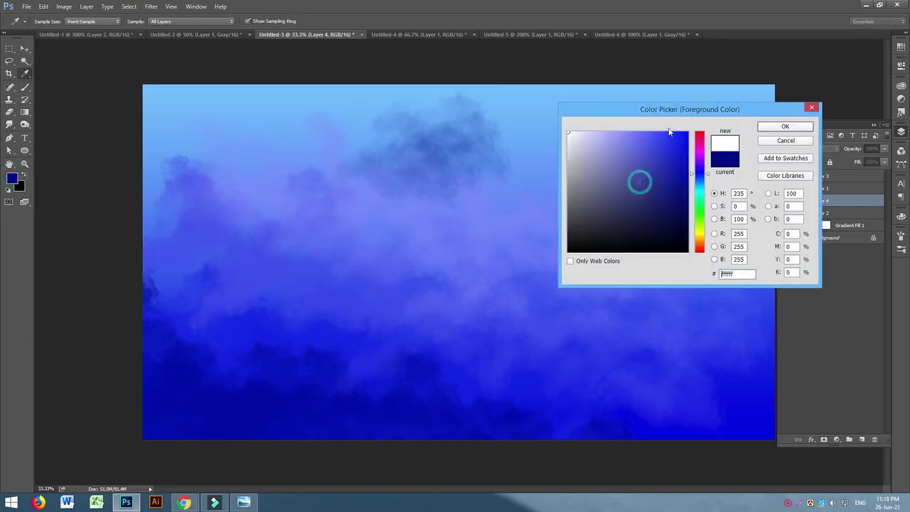
click(797, 128)
key(b)
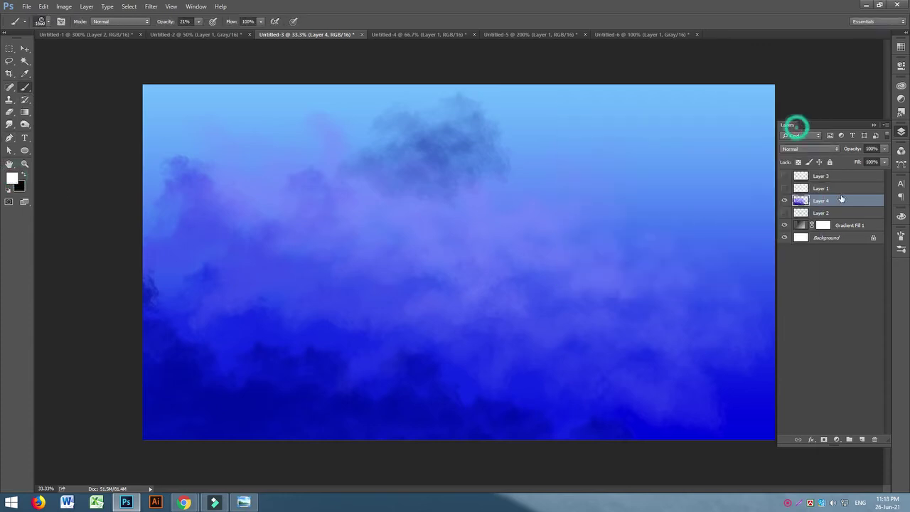
Add a layer above Layer 4 and stamp white rising smoke left of centre with a 4000 px brush at 100% opacity.
click(861, 440)
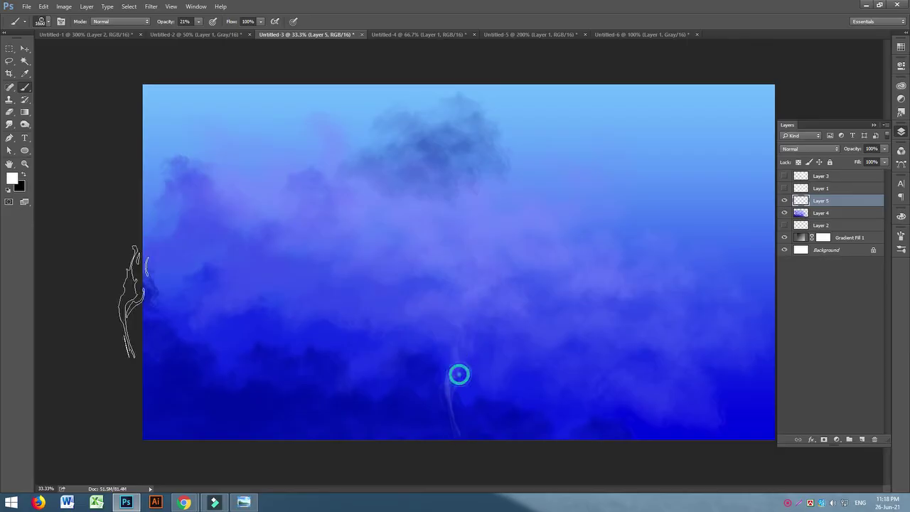
key(bracketright)
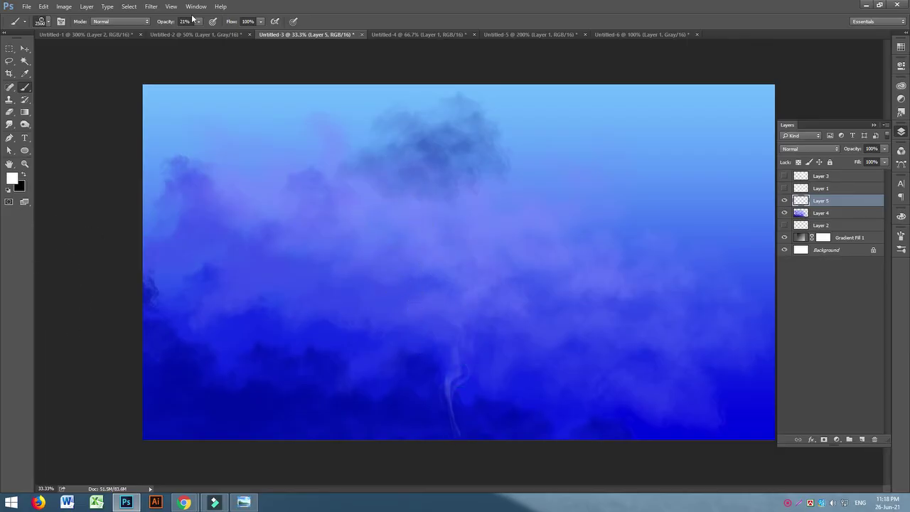
key(bracketright)
key(bracketright)
key(bracketright)
key(bracketright)
key(bracketright)
key(bracketright)
key(bracketright)
key(bracketright)
key(bracketright)
key(bracketright)
key(bracketright)
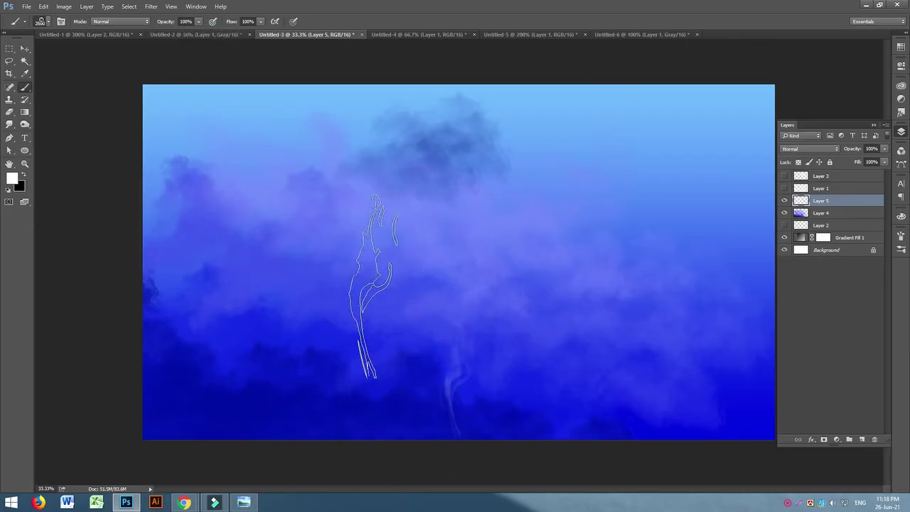
key(bracketright)
key(bracketright)
key(bracketright)
key(bracketright)
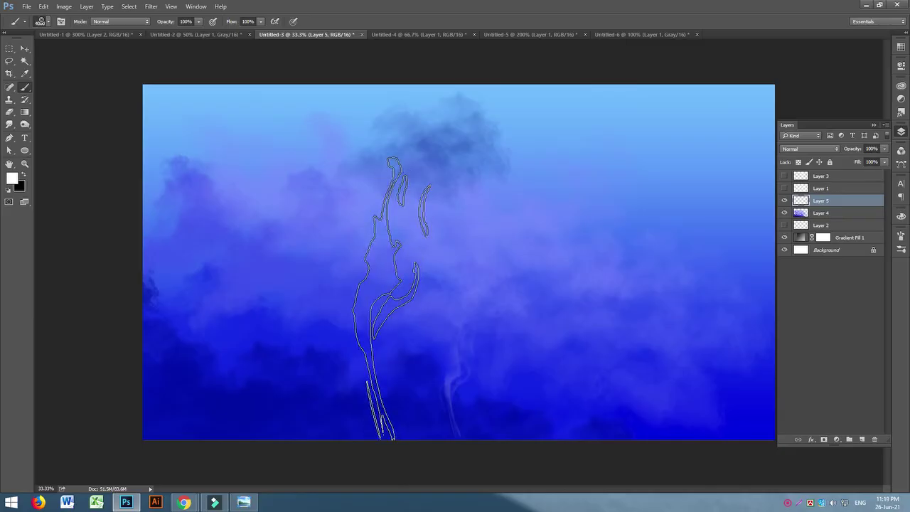
click(385, 284)
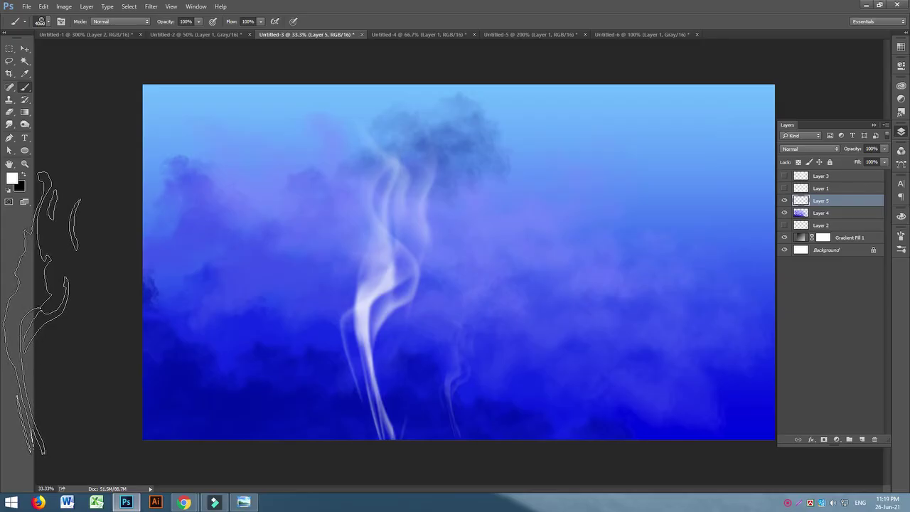
Shrink the smoke brush to 600 px and stamp a small white wisp in the lower right of the sky.
key(bracketleft)
key(bracketleft)
key(bracketleft)
key(bracketleft)
key(bracketleft)
key(bracketleft)
key(bracketleft)
key(bracketleft)
key(bracketleft)
key(bracketleft)
key(bracketleft)
key(bracketleft)
key(bracketleft)
key(bracketleft)
key(bracketleft)
key(bracketleft)
key(bracketleft)
key(bracketleft)
key(bracketleft)
key(bracketleft)
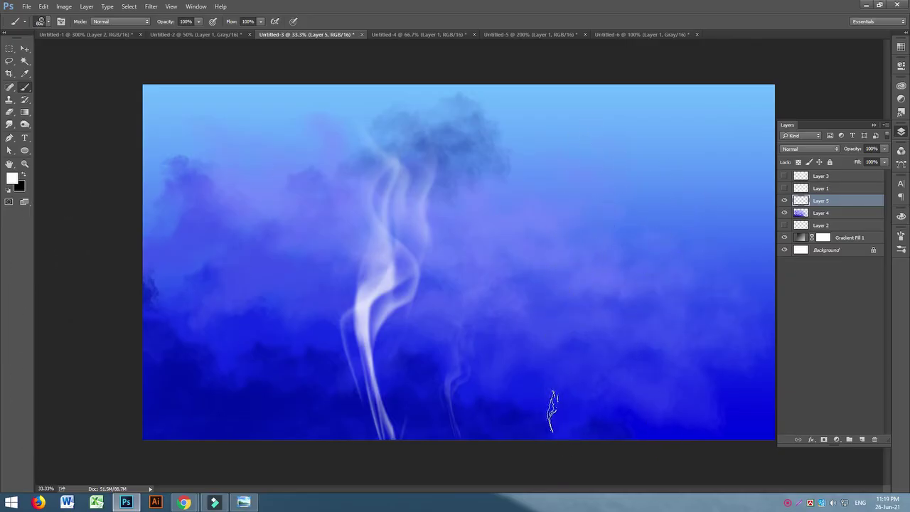
Switch to Chrome, search images for "rose" and copy the single red rose image from Collins Dictionary.
mouse_move(183, 502)
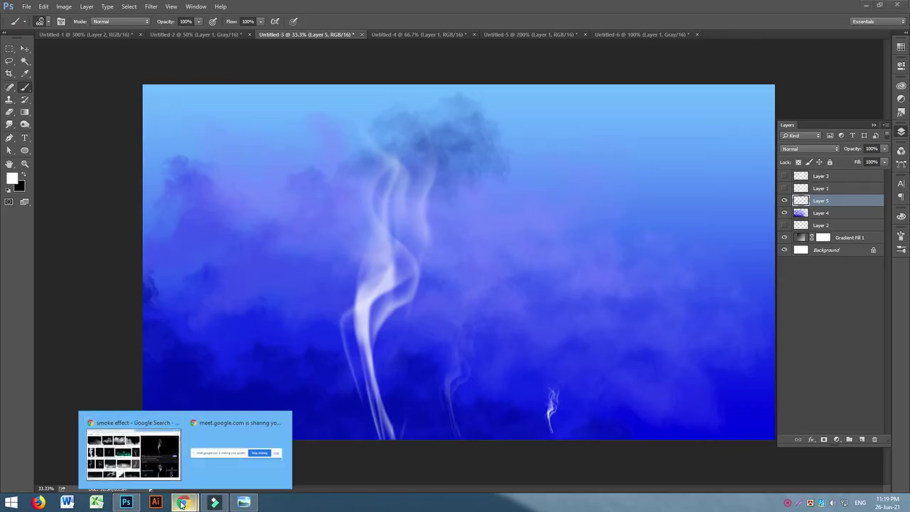
click(132, 449)
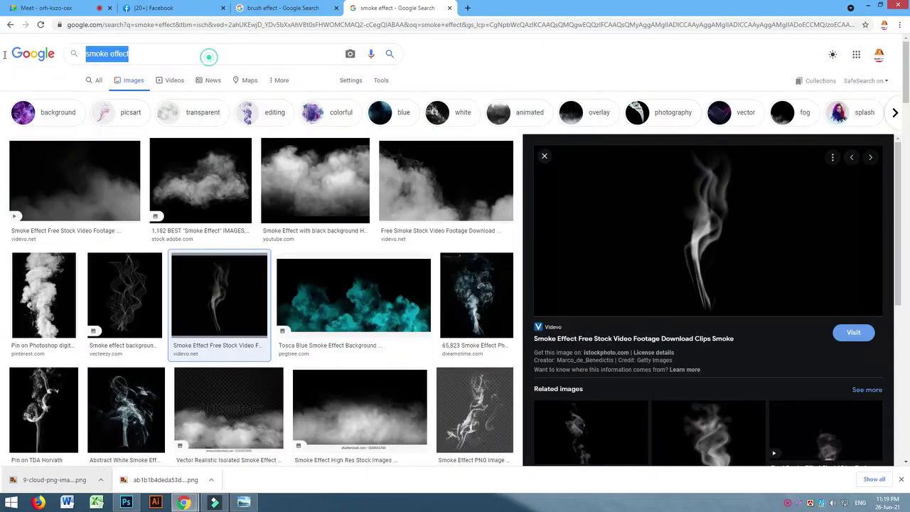
text(rose)
key(Return)
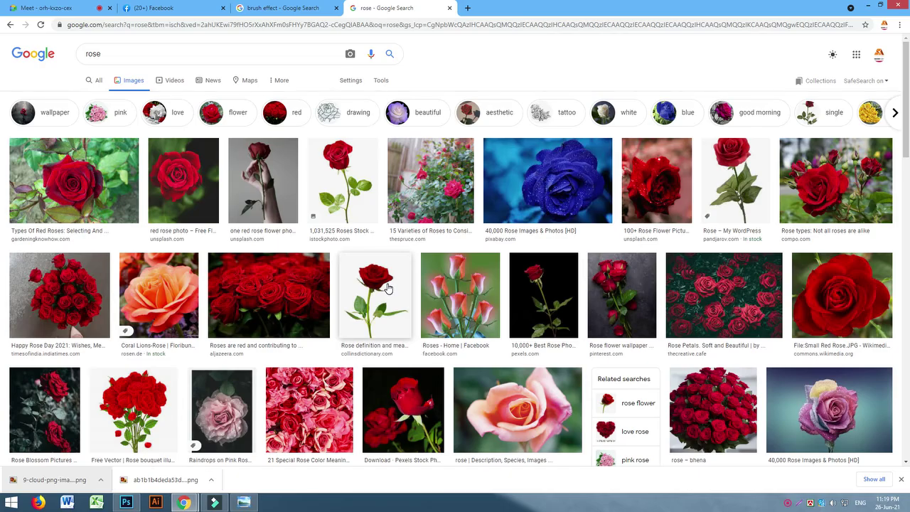
scroll(387, 288, down, 4)
scroll(421, 285, up, 3)
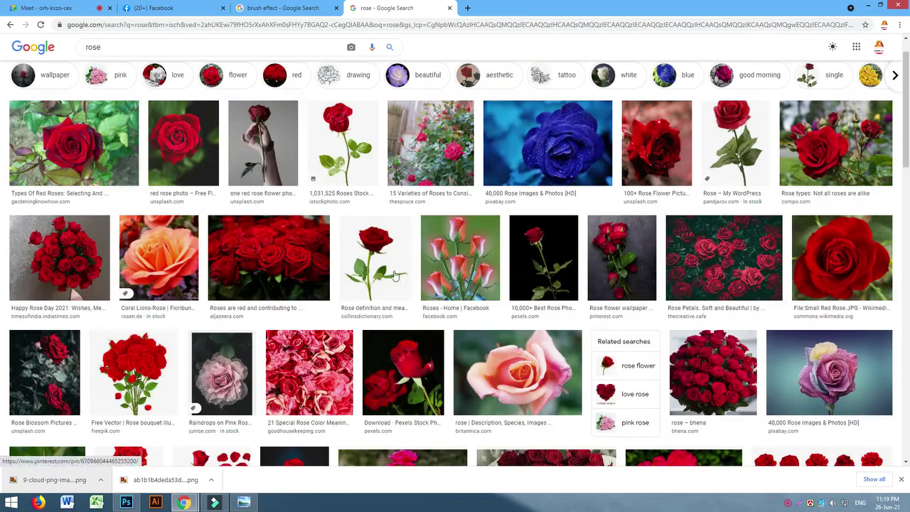
click(405, 280)
right_click(707, 223)
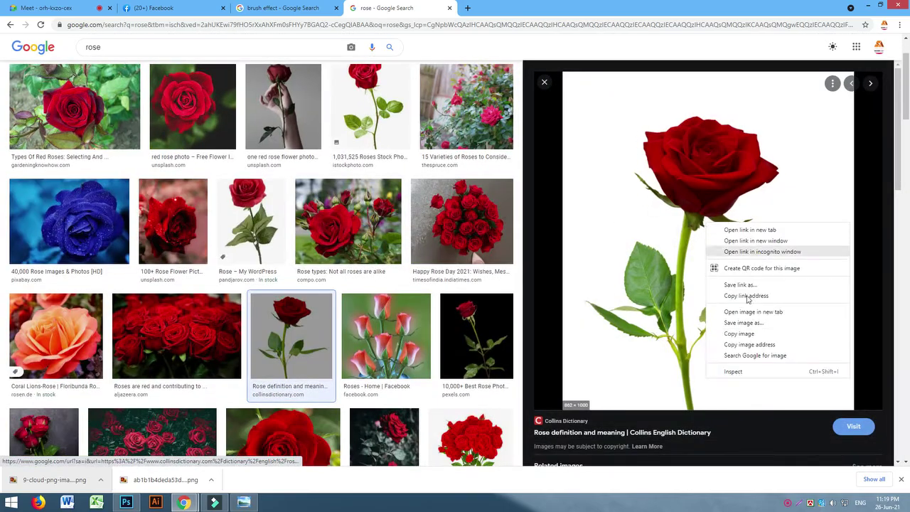
click(745, 333)
Return to Photoshop, create an 862 x 1000 pixel RGB document at 16 bit, and paste the copied rose into it.
click(136, 503)
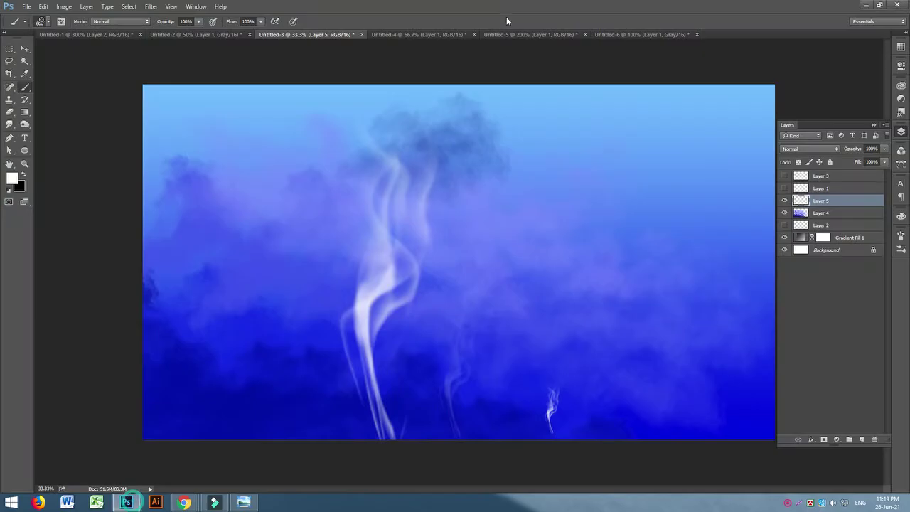
key(ctrl+n)
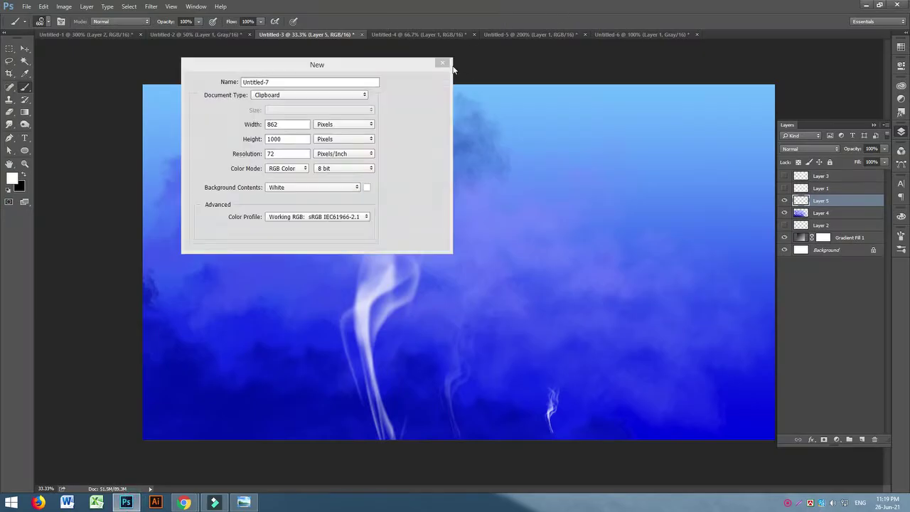
click(334, 169)
click(334, 178)
click(415, 82)
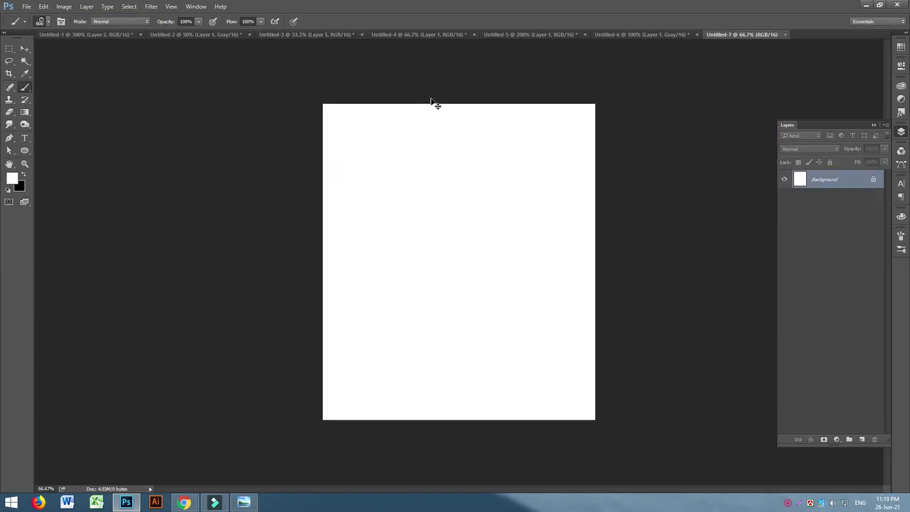
key(ctrl+v)
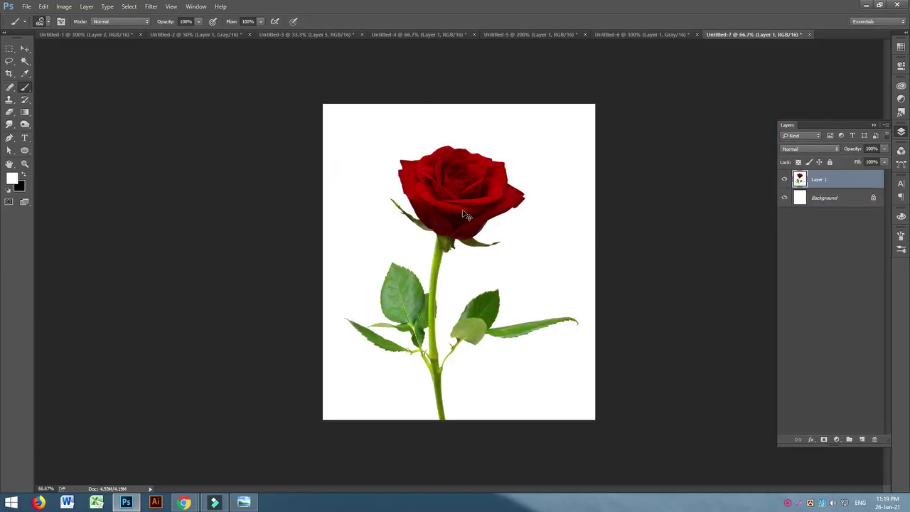
Define the rose image in its original, non-inverted colours as a brush preset with the default name.
key(ctrl+i)
key(ctrl+i)
click(43, 7)
click(68, 236)
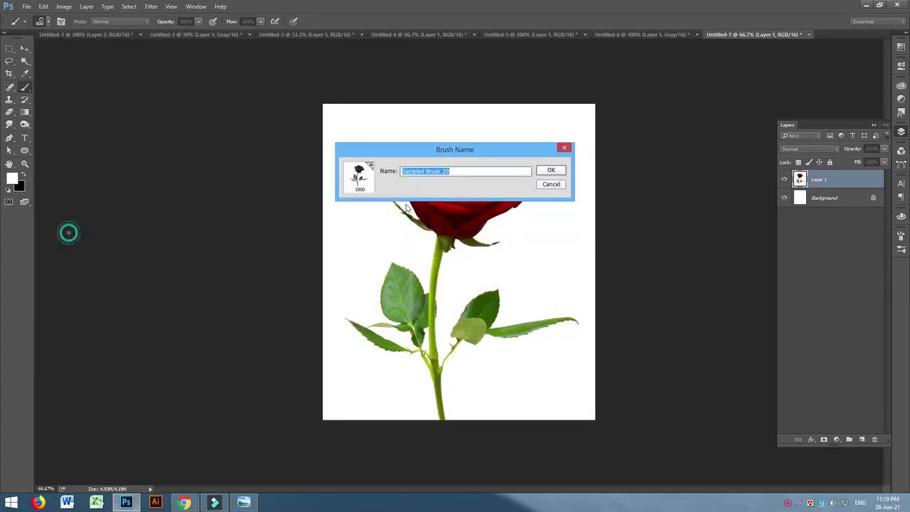
click(558, 174)
Go back to the Untitled-3 sky document with the new rose brush active.
click(508, 36)
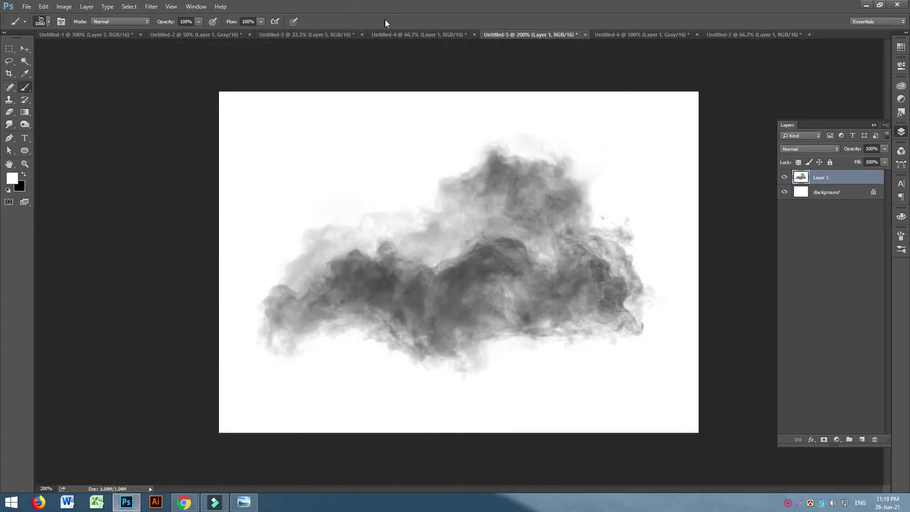
click(403, 35)
click(325, 38)
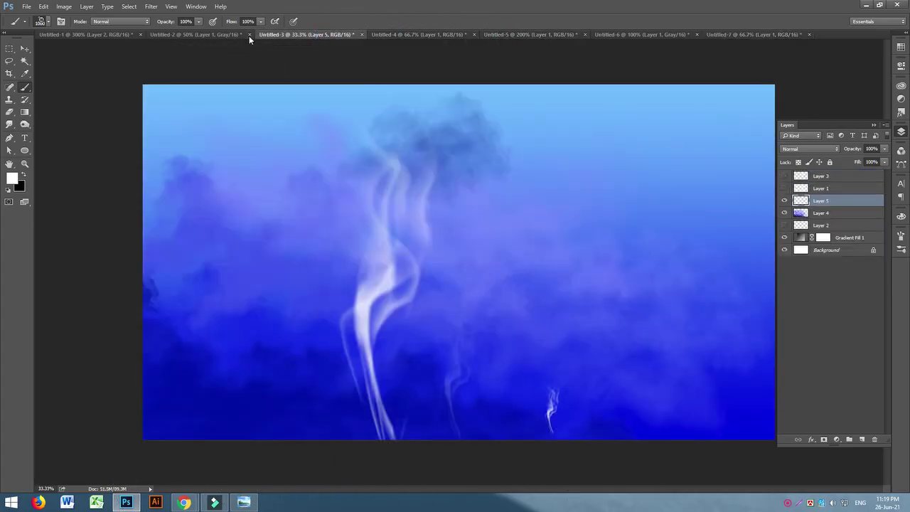
Try a white rose stamp in the lower right and a black 000000 one in the lower left, undoing each.
click(558, 359)
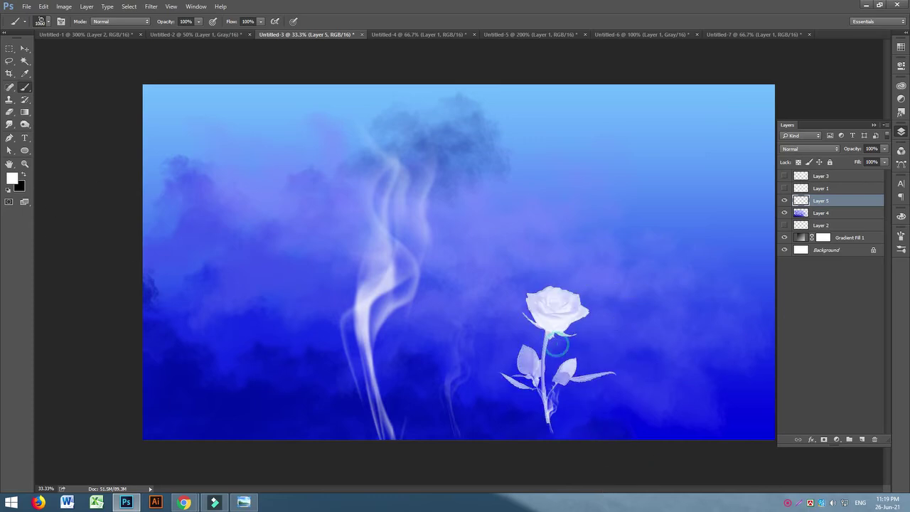
key(ctrl+z)
click(11, 179)
text(000000)
click(779, 131)
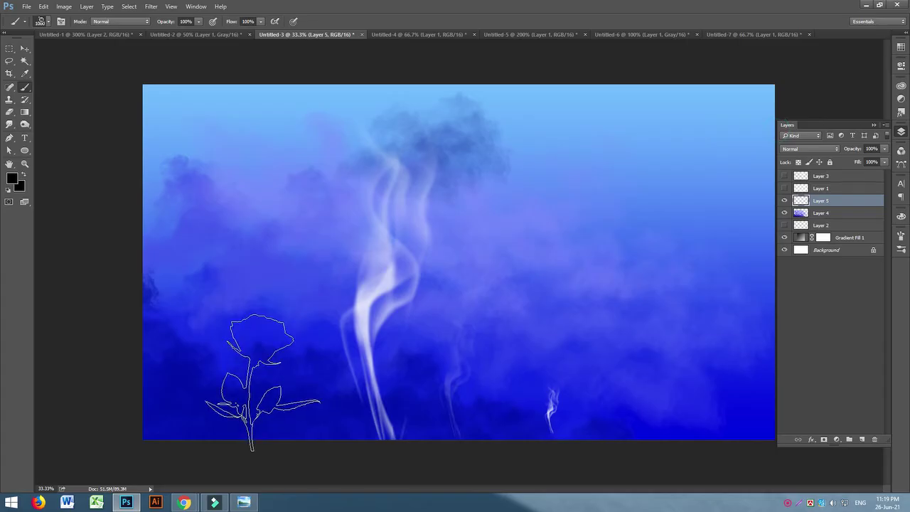
click(260, 371)
key(ctrl+z)
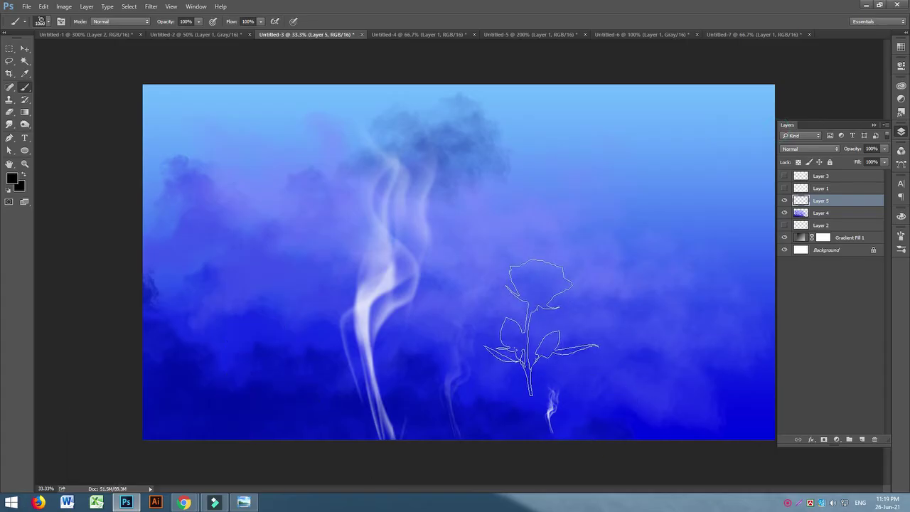
Enlarge the rose brush to 2300 px and stamp a black rose on the right side of the sky.
key(bracketright)
key(bracketright)
key(bracketright)
key(bracketright)
key(bracketright)
key(bracketright)
key(bracketright)
key(bracketright)
key(bracketright)
key(bracketright)
key(bracketright)
key(bracketright)
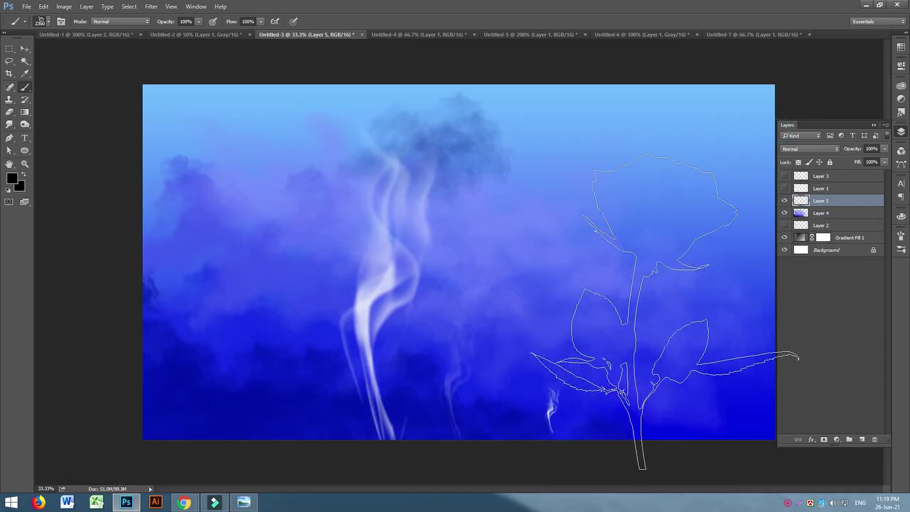
click(652, 293)
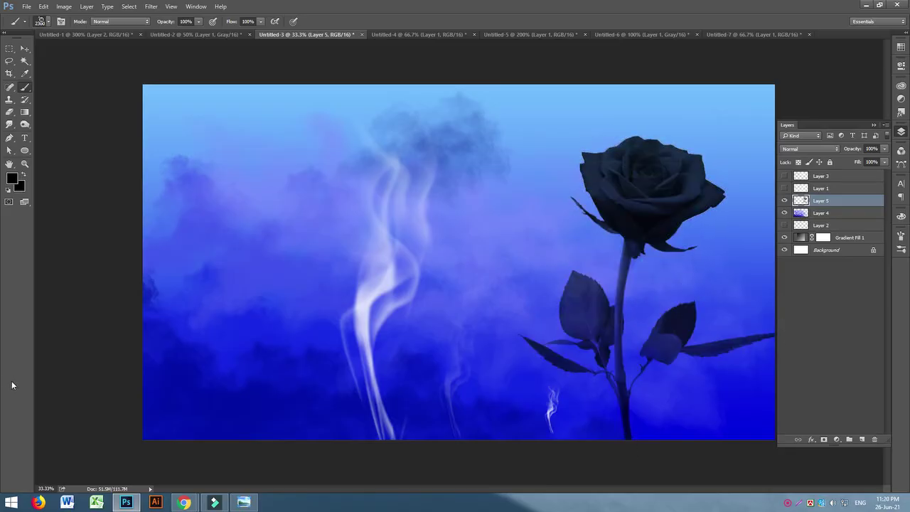
Set the foreground colour to a deep blue and stamp a large blue rose on the left of the smoke.
click(12, 179)
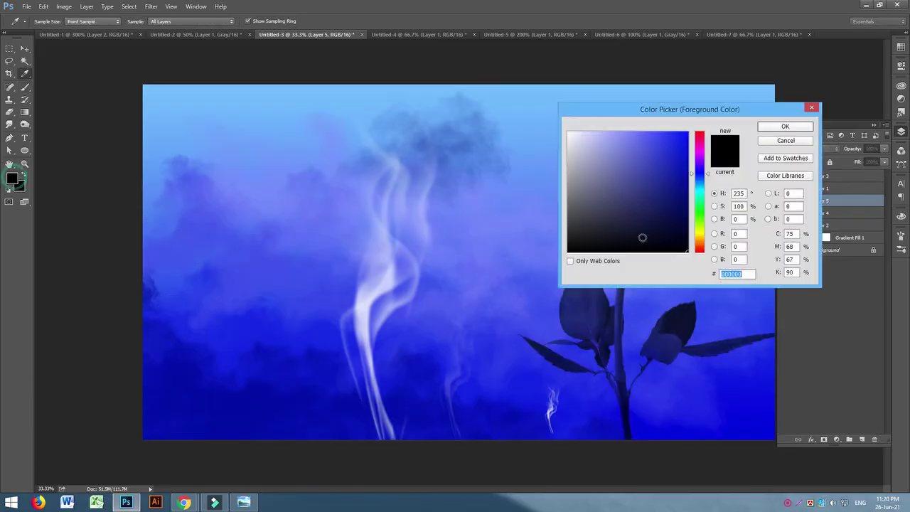
drag(671, 151, 726, 165)
click(797, 131)
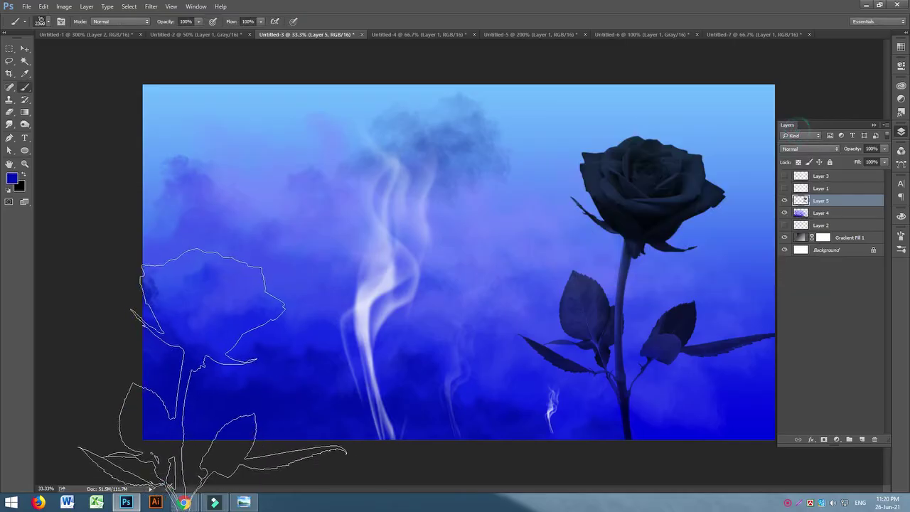
click(274, 309)
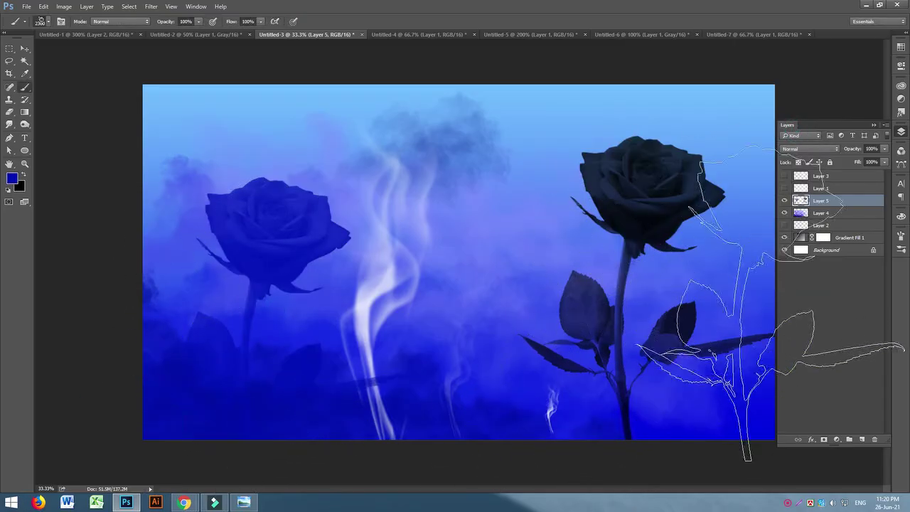
Undo the black and blue rose stamps, then stamp a 2000 px deep blue rose near the left edge of the sky.
key(ctrl+z)
key(ctrl+z)
key(ctrl+z)
key(ctrl+alt+z)
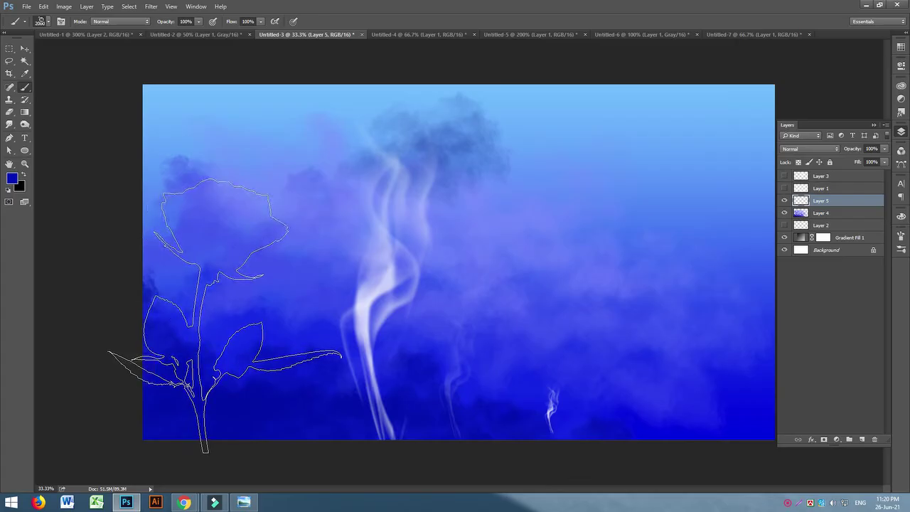
click(221, 294)
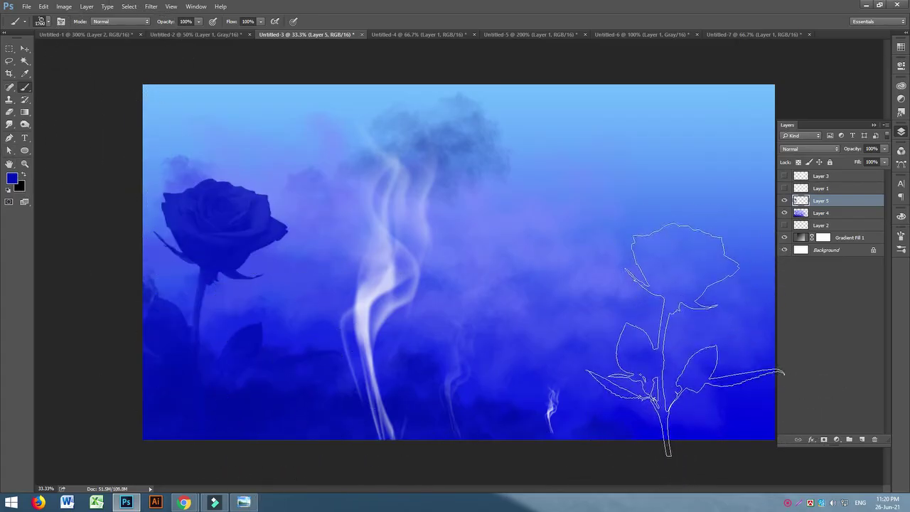
Stamp a 1600 px deep blue rose near the right edge of the sky and another between it and the smoke in lighter blue sampled from the sky.
click(685, 362)
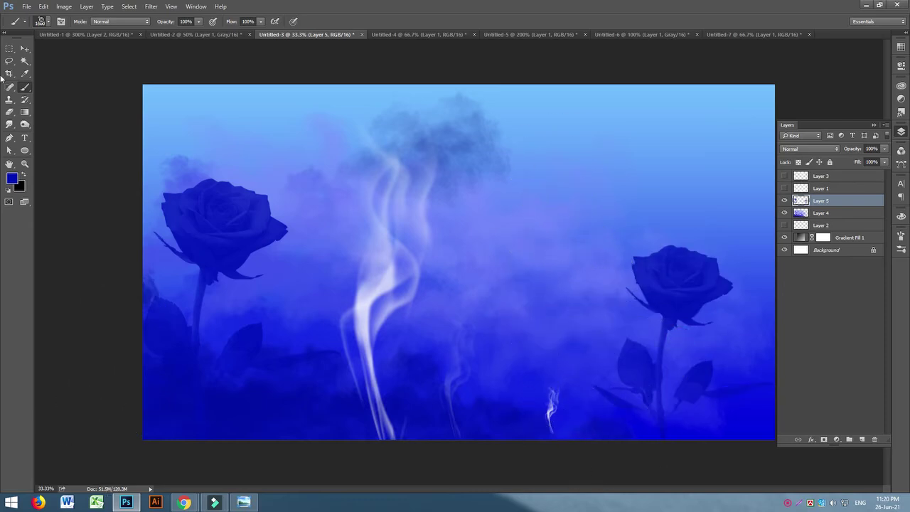
click(24, 72)
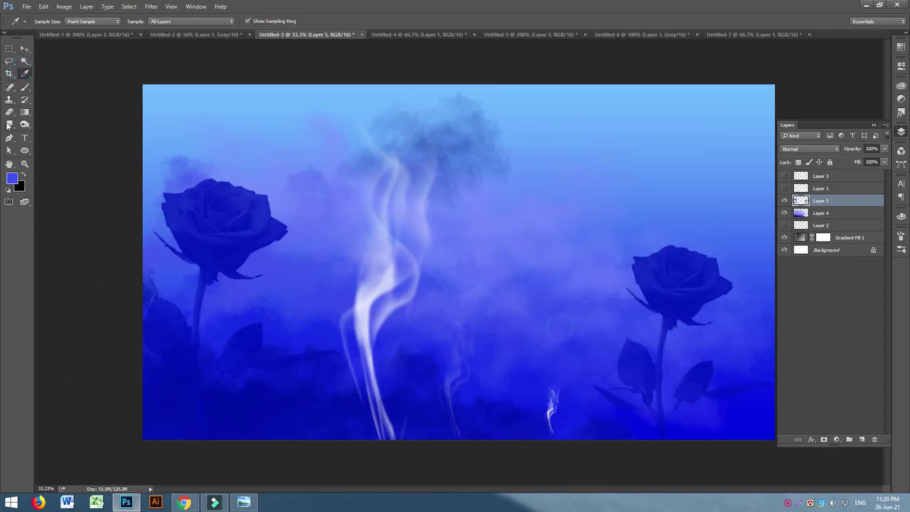
click(25, 87)
click(528, 325)
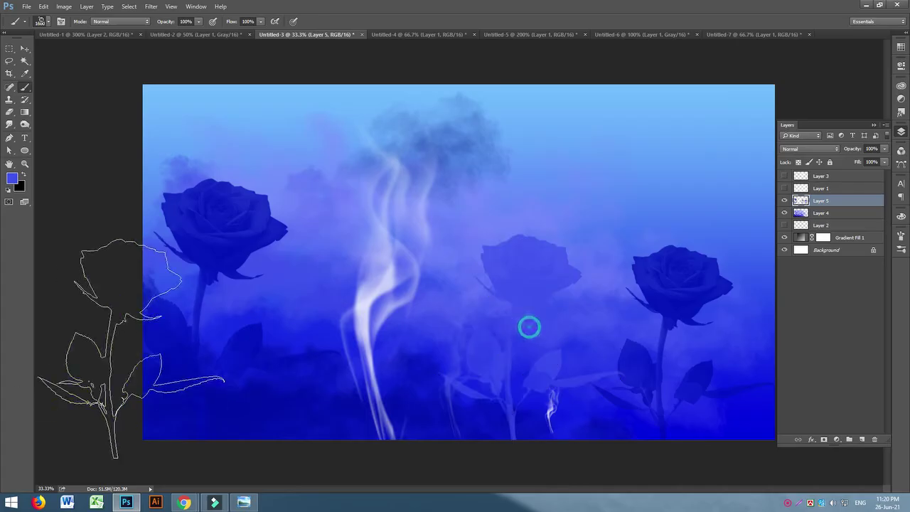
Sample a deep blue from the image and stamp two roses, one below the large left rose and a bigger one over the smoke.
click(23, 74)
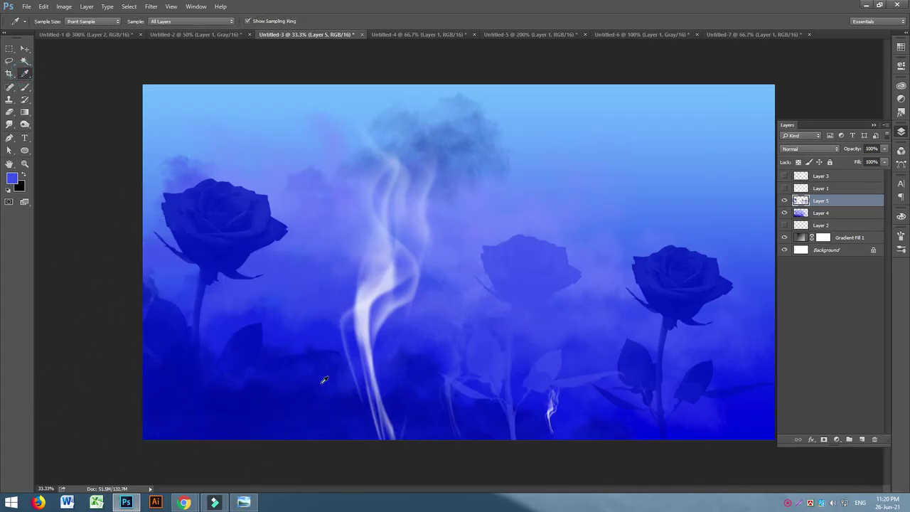
click(25, 87)
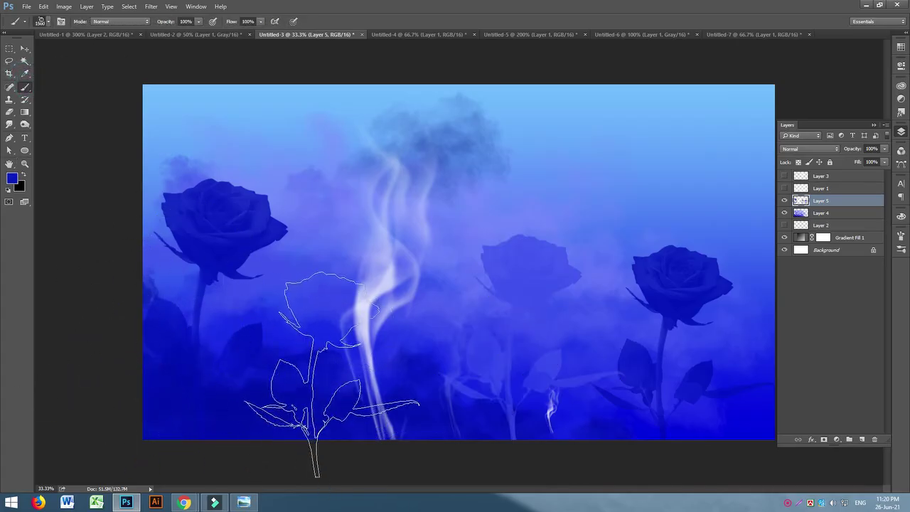
click(302, 358)
key(bracketright)
key(bracketright)
key(bracketright)
click(382, 348)
Reduce the rose brush size and stamp a smaller deep blue rose just left of the rose near the right edge.
key(bracketleft)
key(bracketleft)
key(bracketleft)
key(bracketleft)
key(bracketleft)
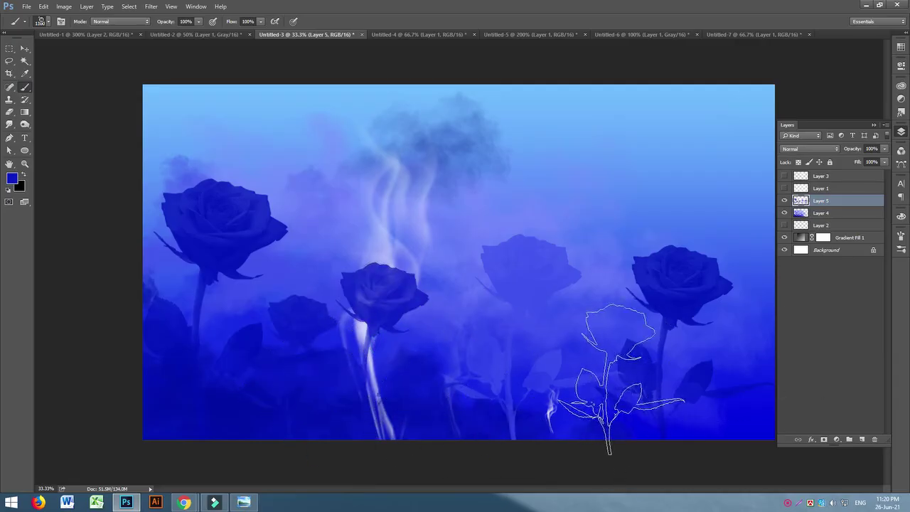
click(604, 384)
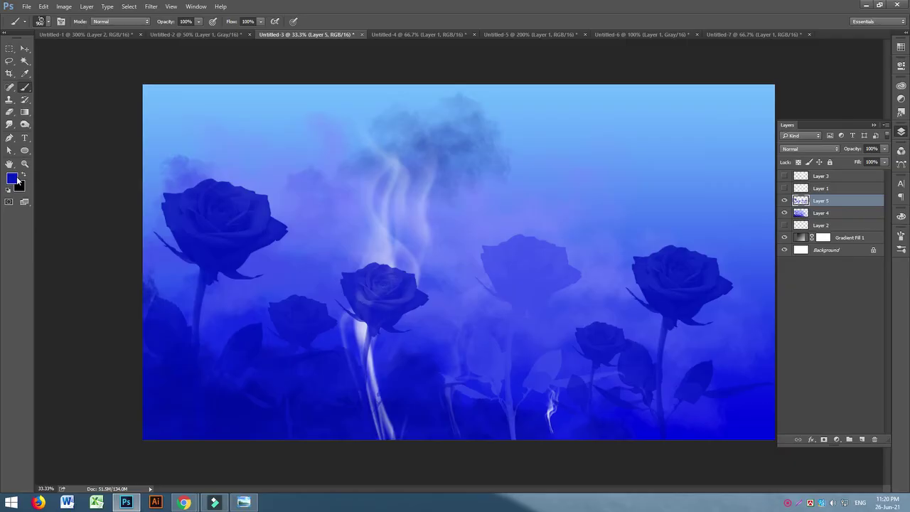
Set the foreground colour to a lighter blue and stamp small pale roses low in the scene, including one right of the smoke.
click(14, 179)
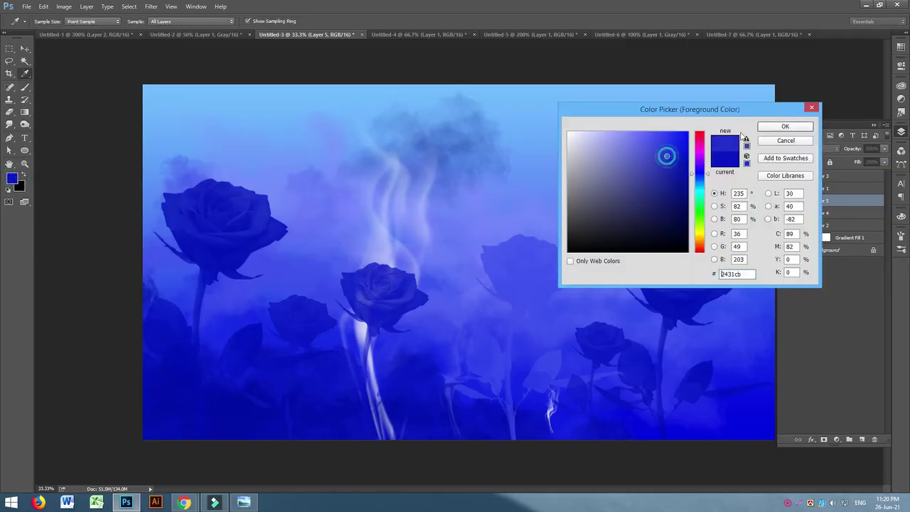
click(781, 126)
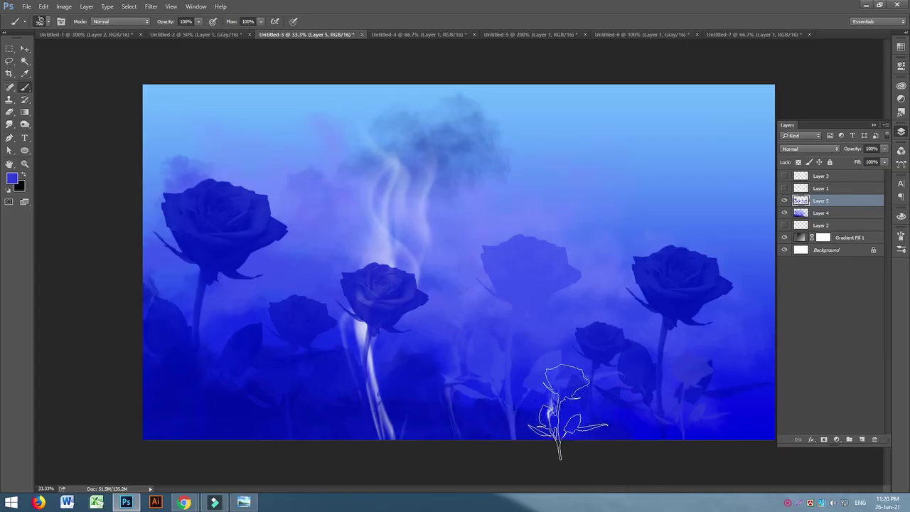
click(426, 386)
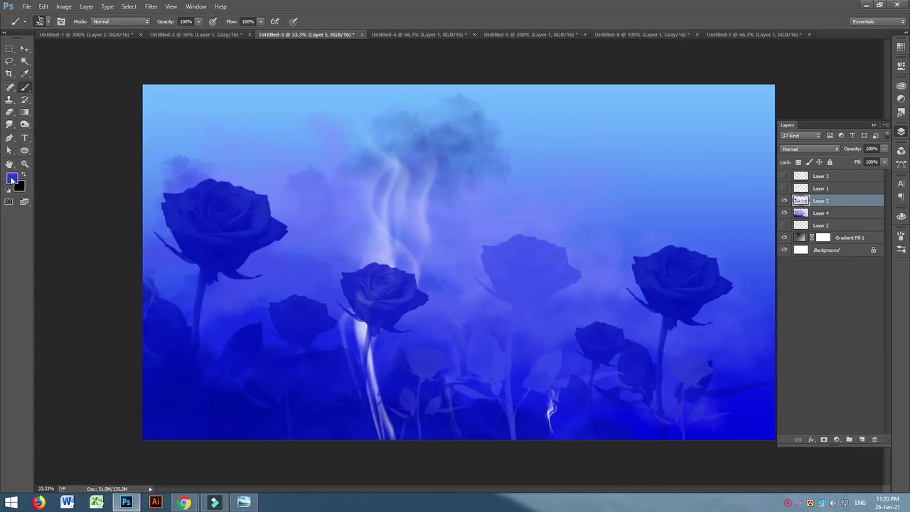
Set the foreground colour to dark blue 071396 and stamp three roses low in the scene, on both sides of the smoke.
click(11, 180)
click(681, 180)
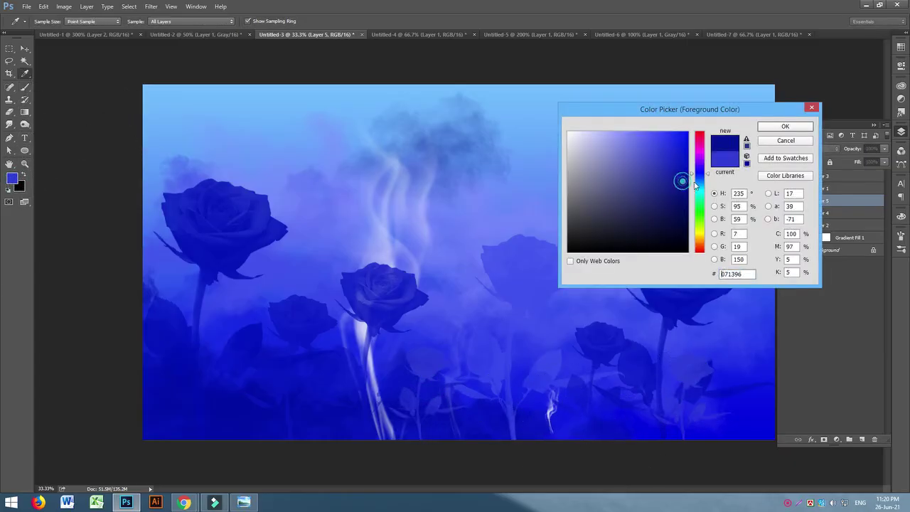
click(783, 128)
click(469, 404)
click(339, 408)
click(245, 406)
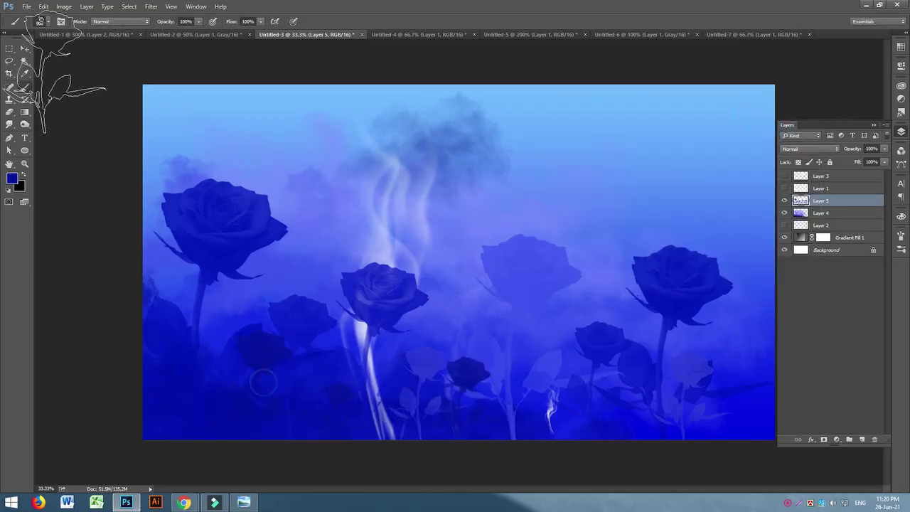
Sample the blue at the lower left, darken the foreground colour and stamp two dark roses of about 1200 px below the large left rose.
click(24, 72)
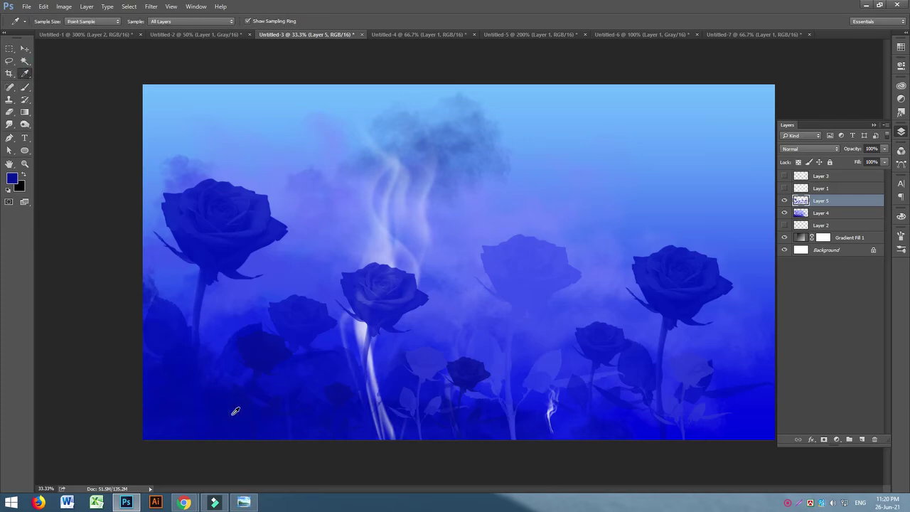
click(10, 178)
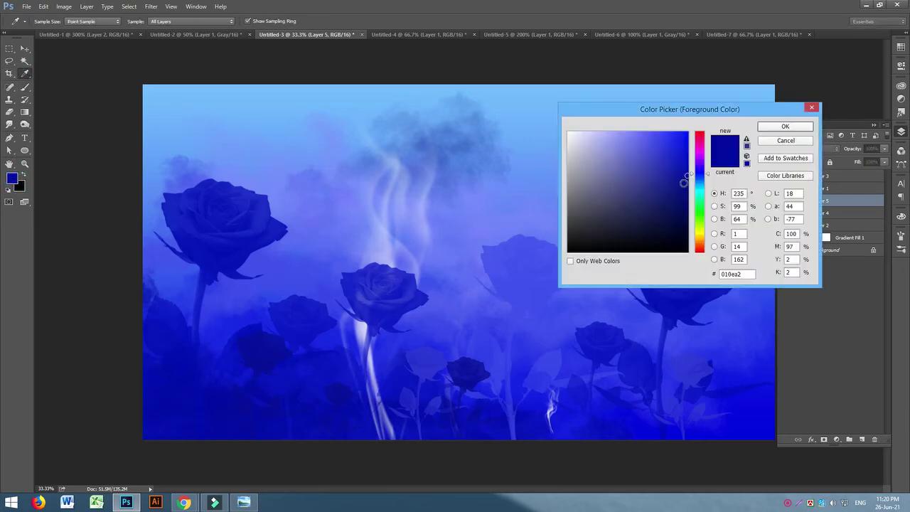
click(786, 126)
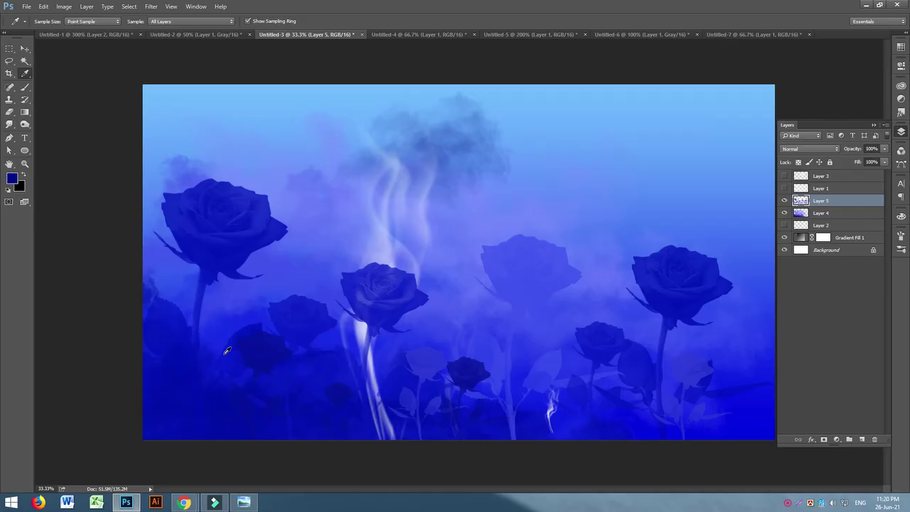
click(24, 87)
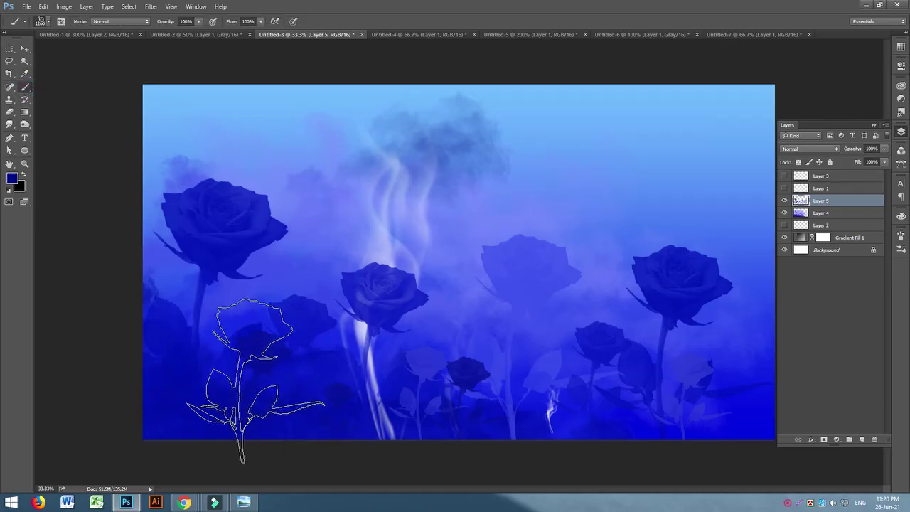
click(253, 368)
click(172, 364)
Stamp two smaller dark roses, one at the right edge and one below the pale rose right of centre, and switch to the Move tool.
key(bracketleft)
click(755, 405)
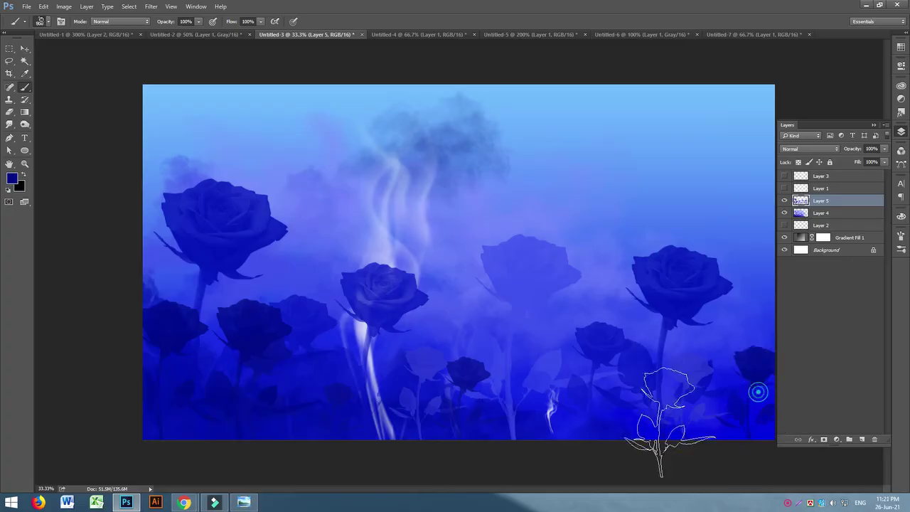
click(552, 396)
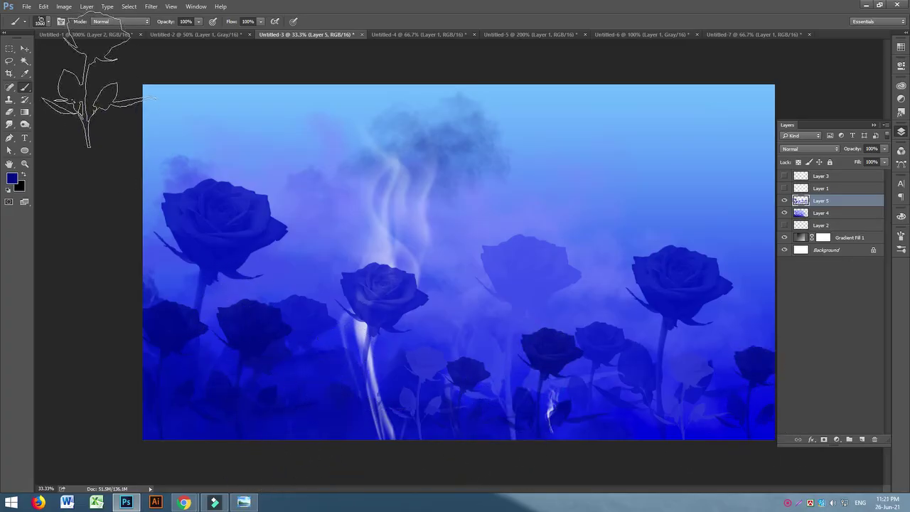
click(25, 47)
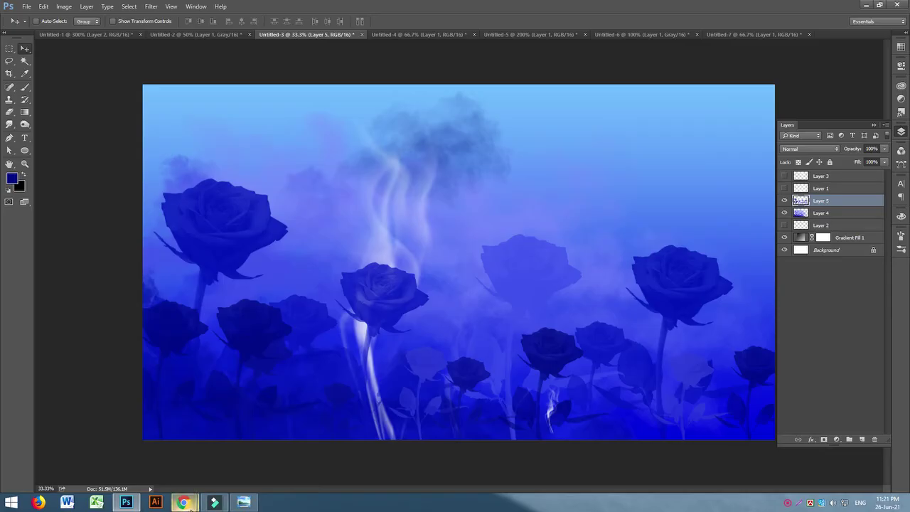
Switch to Chrome and search Google Images for "face".
mouse_move(183, 503)
click(233, 448)
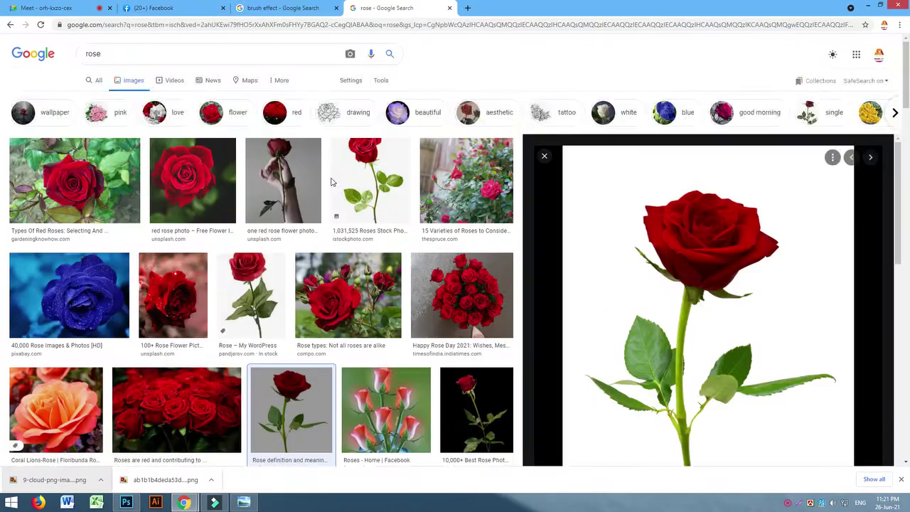
double_click(130, 55)
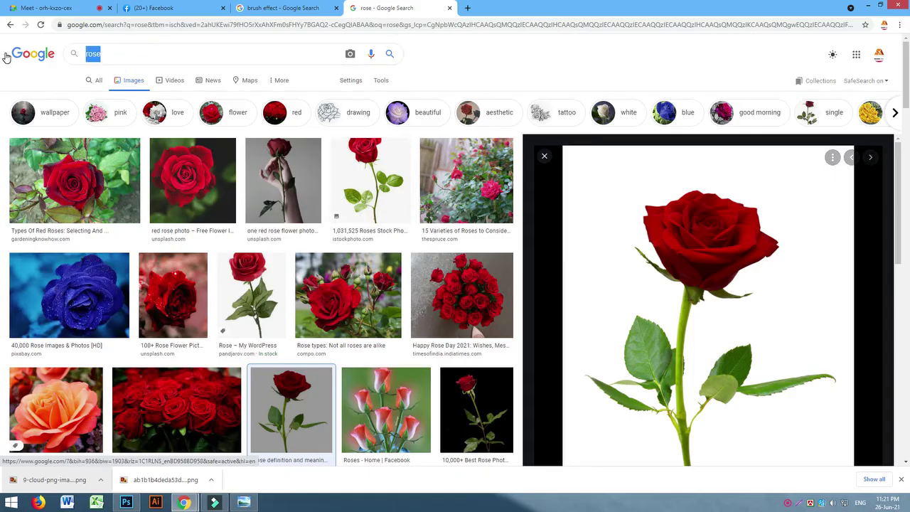
text(m)
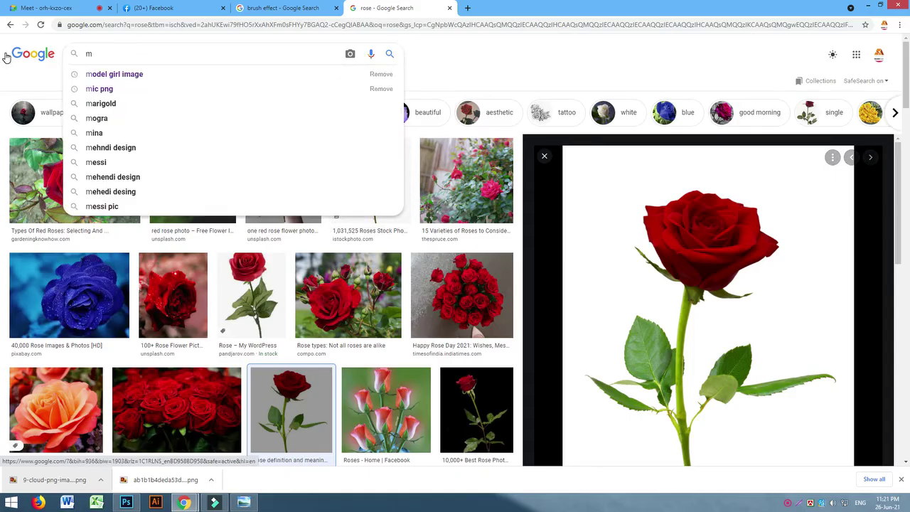
key(BackSpace)
text(face)
key(Return)
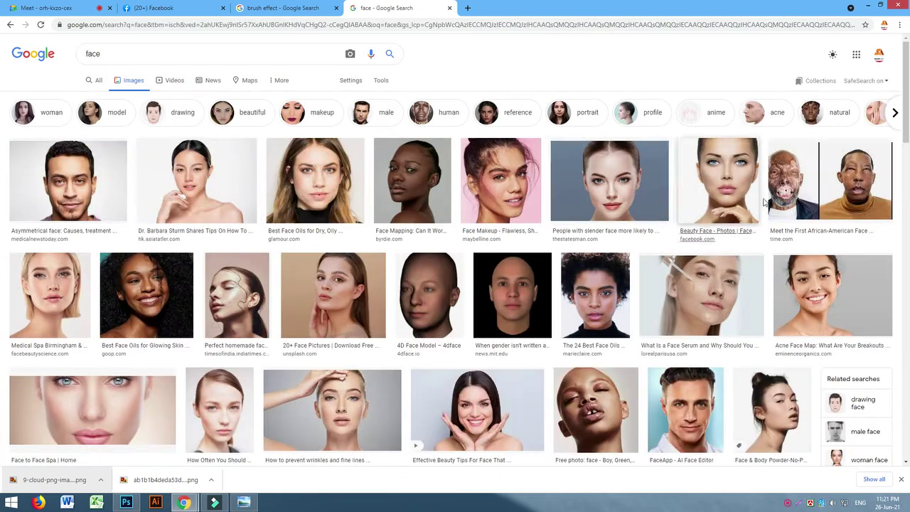
Preview The Statesman's image of a woman's face on a grey-blue background and copy it.
click(628, 213)
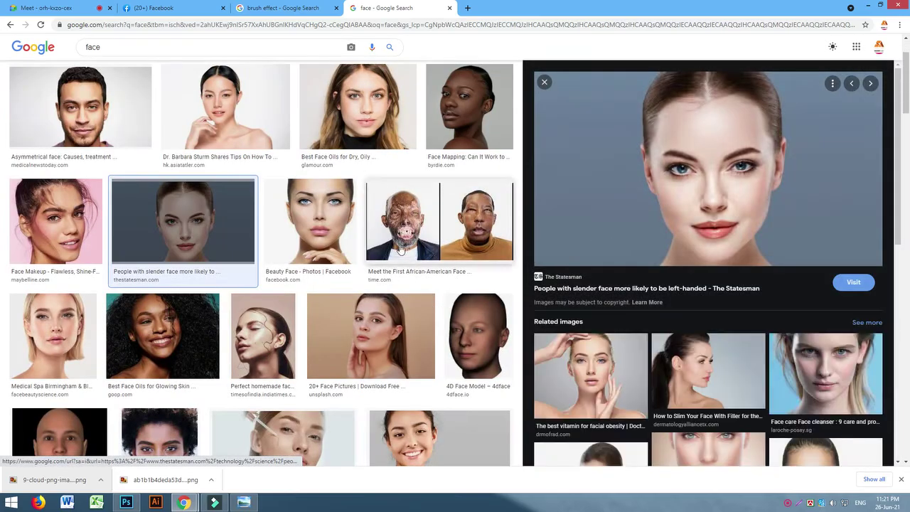
right_click(668, 155)
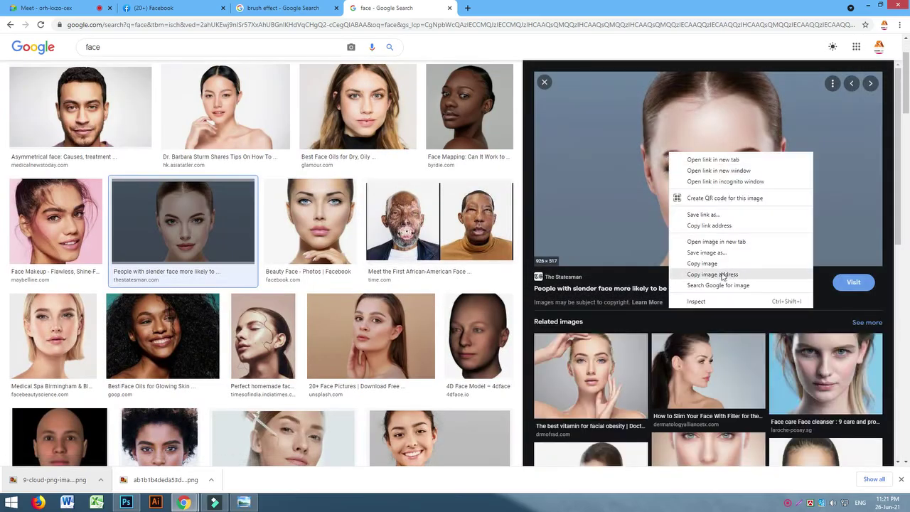
click(713, 264)
Switch to Photoshop, create a 926 x 517 pixel RGB document at 16 bit and paste the copied face into it.
click(127, 502)
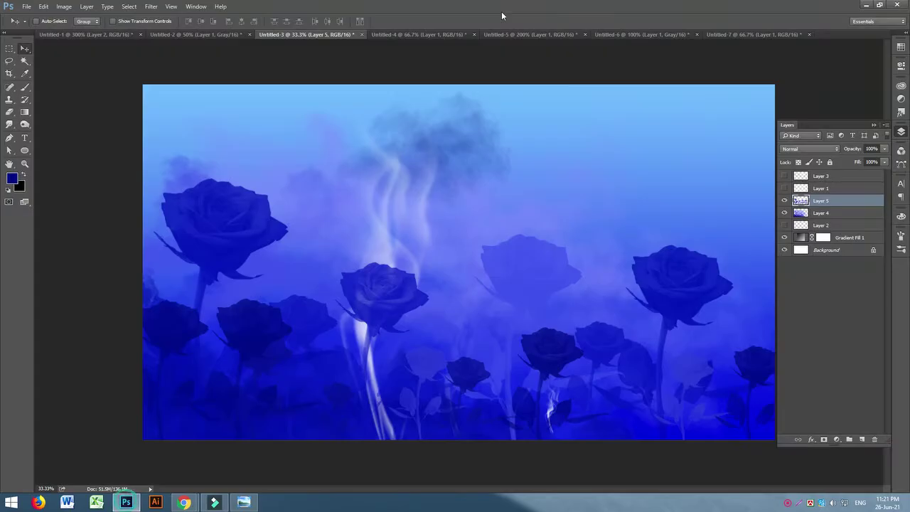
key(ctrl+n)
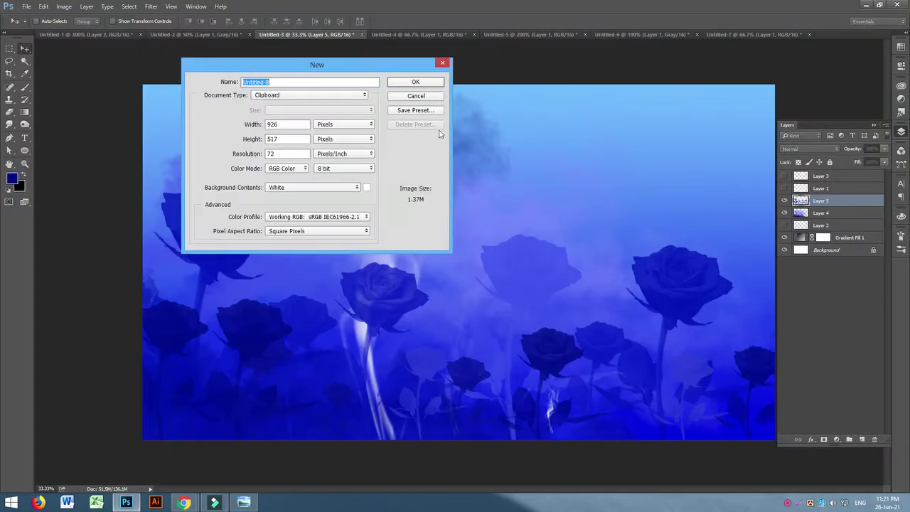
click(342, 168)
click(335, 188)
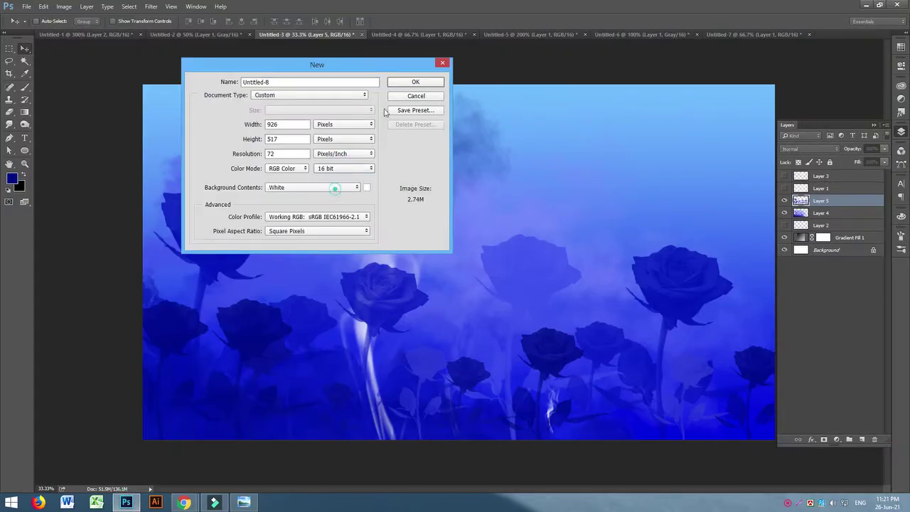
click(416, 82)
key(ctrl+v)
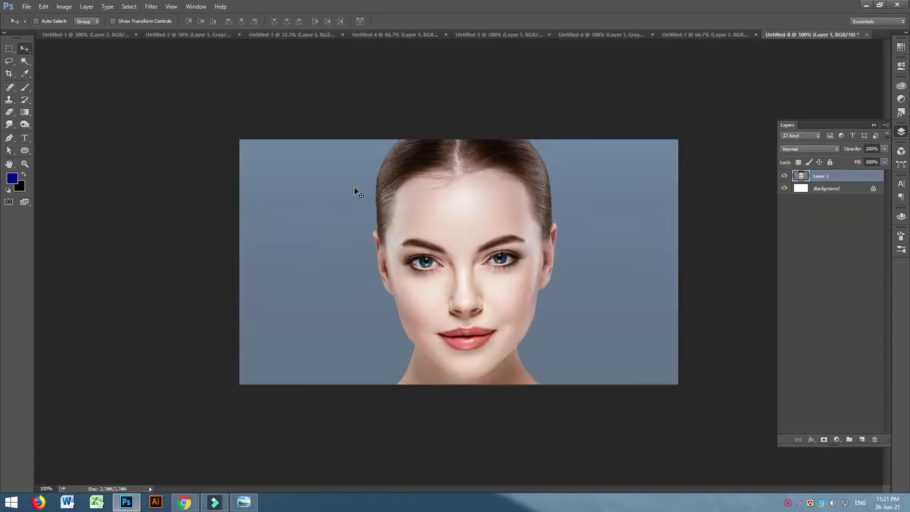
Brighten the highlights of the face layer slightly with a Levels adjustment.
key(ctrl+l)
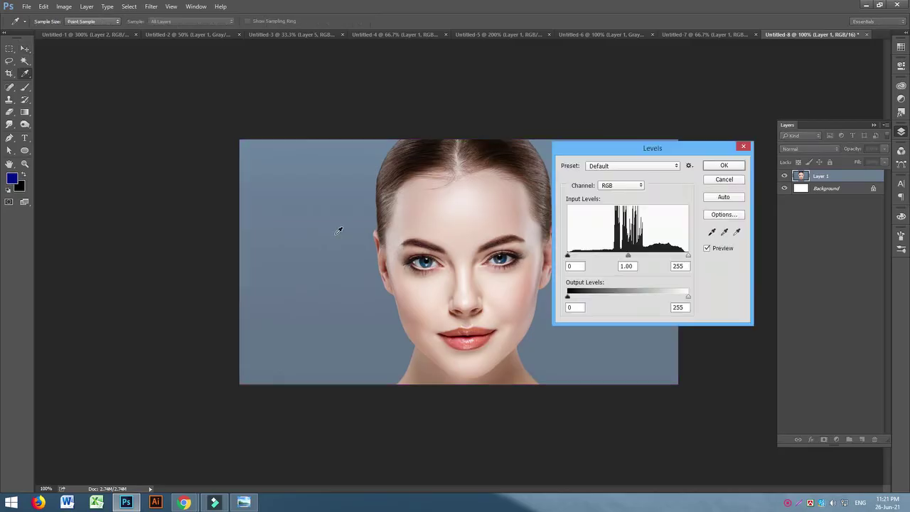
drag(677, 259, 678, 260)
click(723, 166)
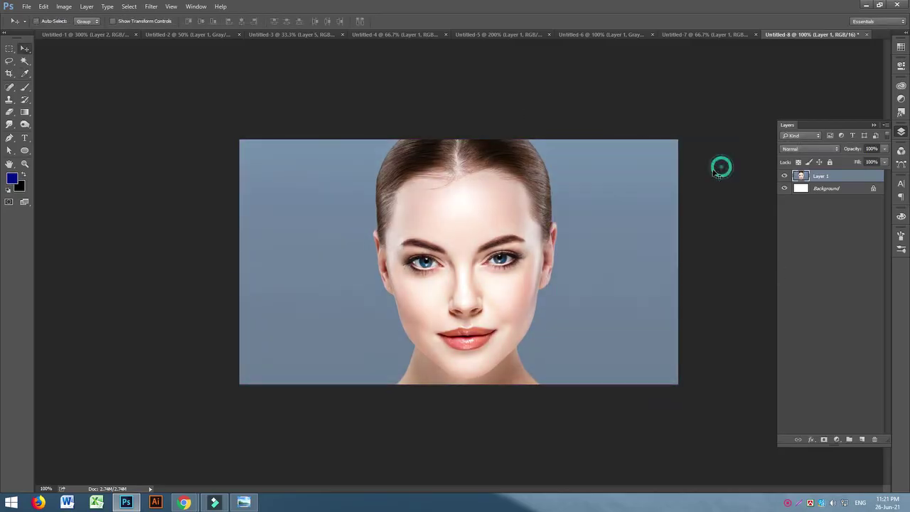
Define the face image as a brush preset, keeping the suggested name.
click(44, 7)
click(142, 230)
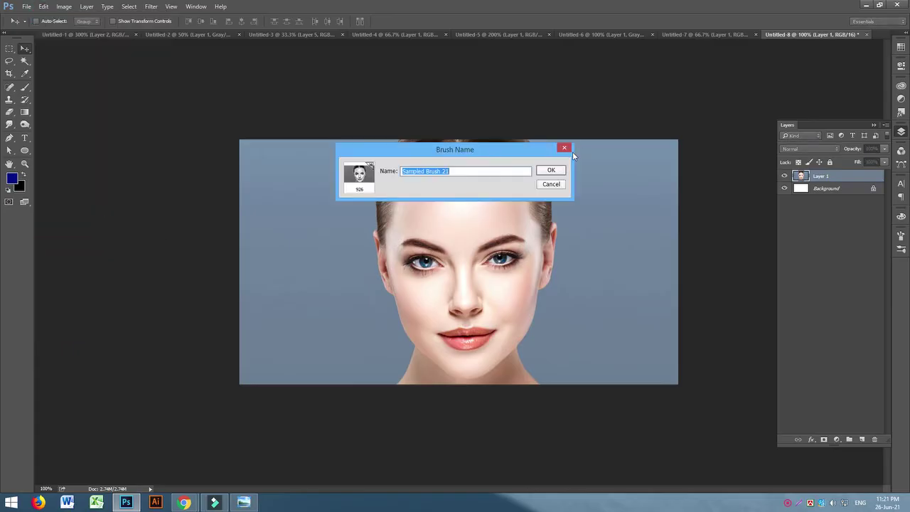
click(550, 171)
Return to the Untitled-3 document with the blue rose scene.
click(543, 34)
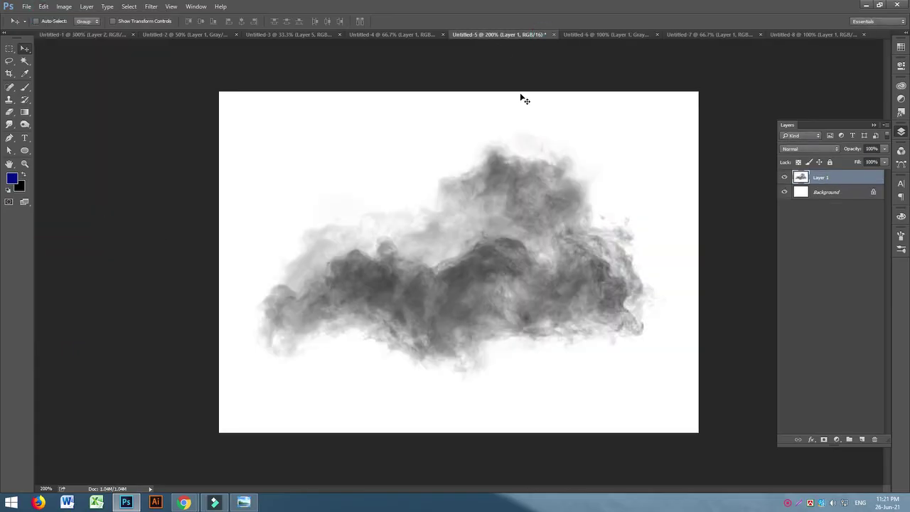
key(ctrl+Tab)
key(ctrl+Tab)
key(ctrl+Tab)
key(ctrl+Tab)
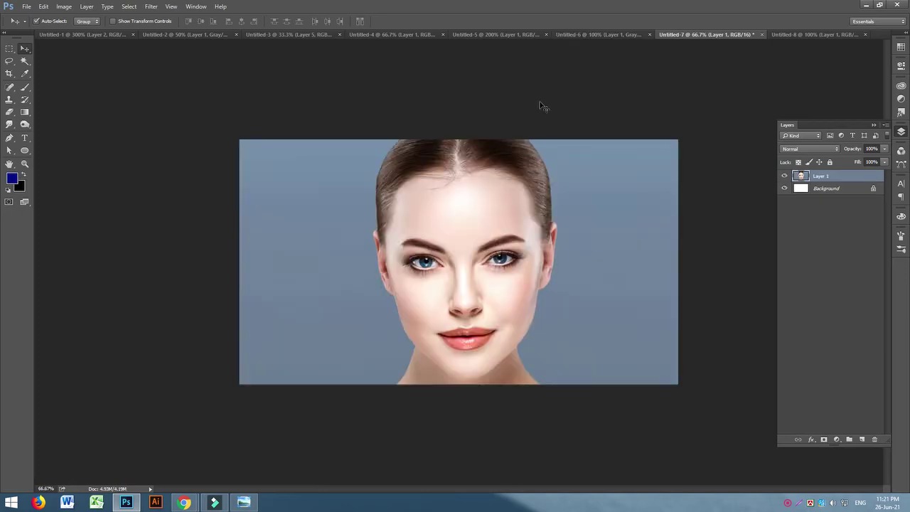
key(ctrl+Tab)
key(ctrl+Tab)
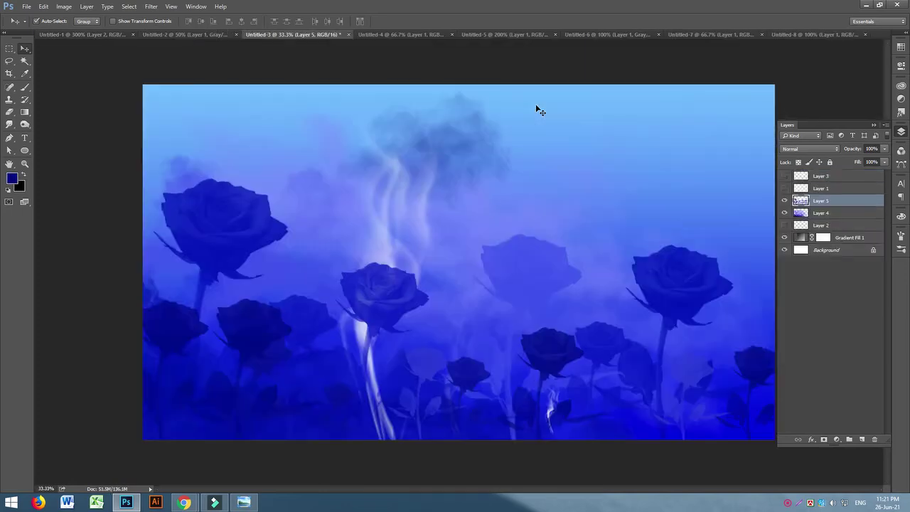
Enlarge the face brush to 4900 px and stamp the face in dark blue across the centre of the rose scene.
click(25, 89)
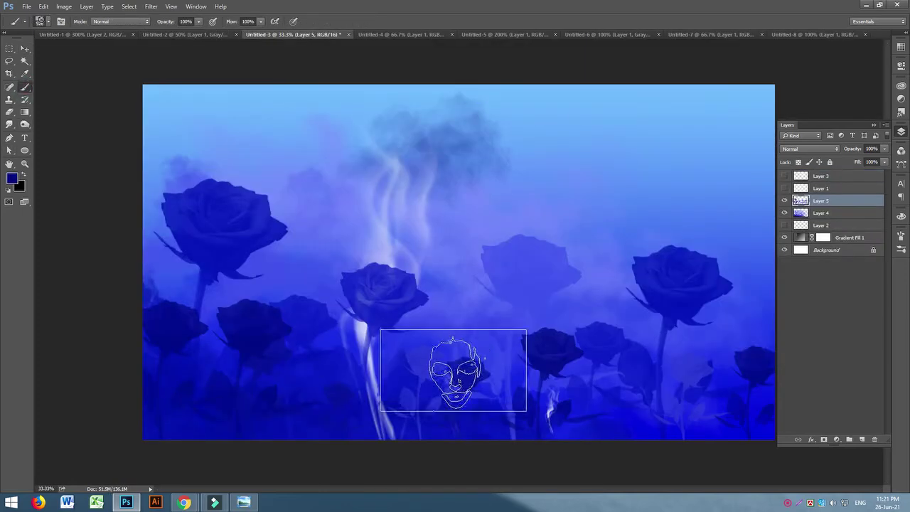
key(bracketright)
key(bracketright)
key(bracketright)
key(bracketright)
key(bracketright)
key(bracketright)
key(bracketright)
key(bracketright)
key(bracketright)
key(bracketright)
key(bracketright)
key(bracketright)
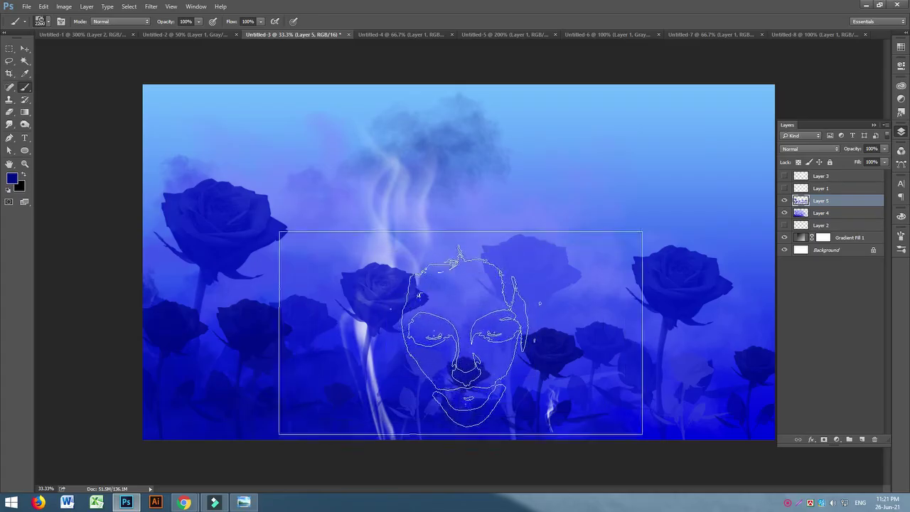
click(471, 263)
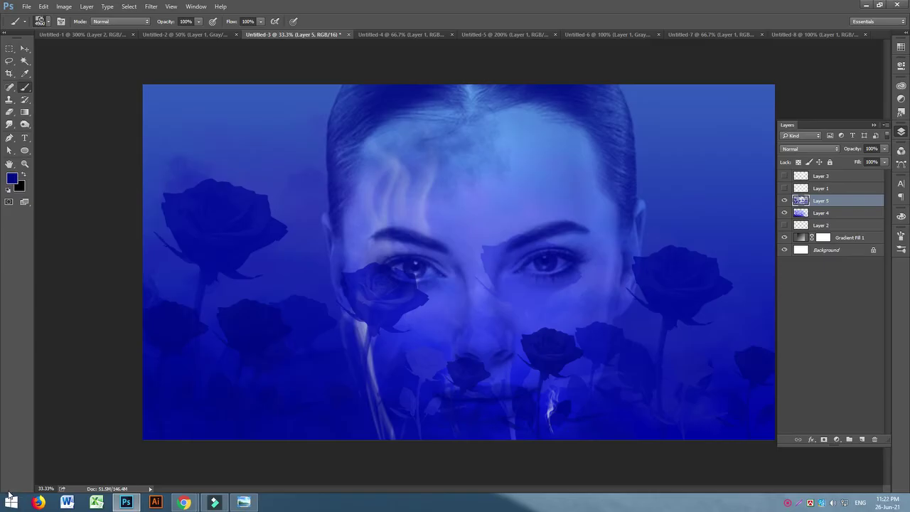
key(ctrl+z)
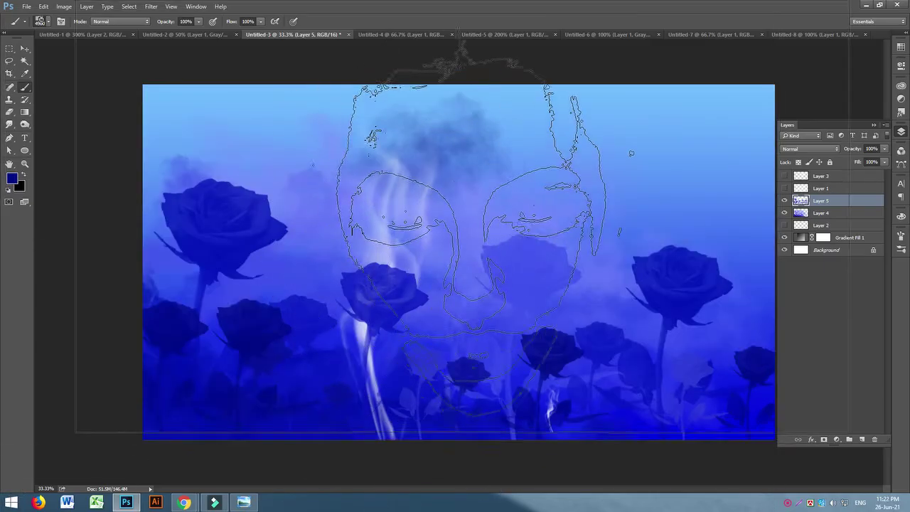
click(475, 234)
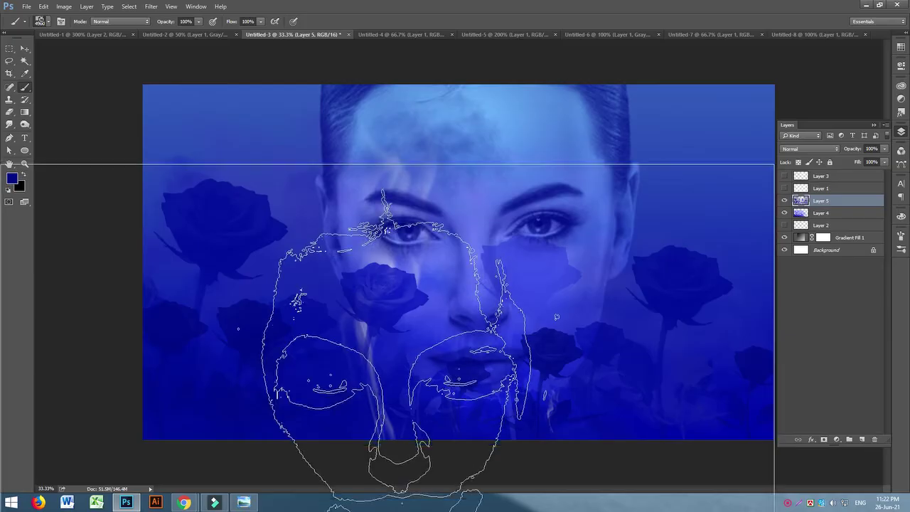
Set the foreground colour to near-black.
click(13, 177)
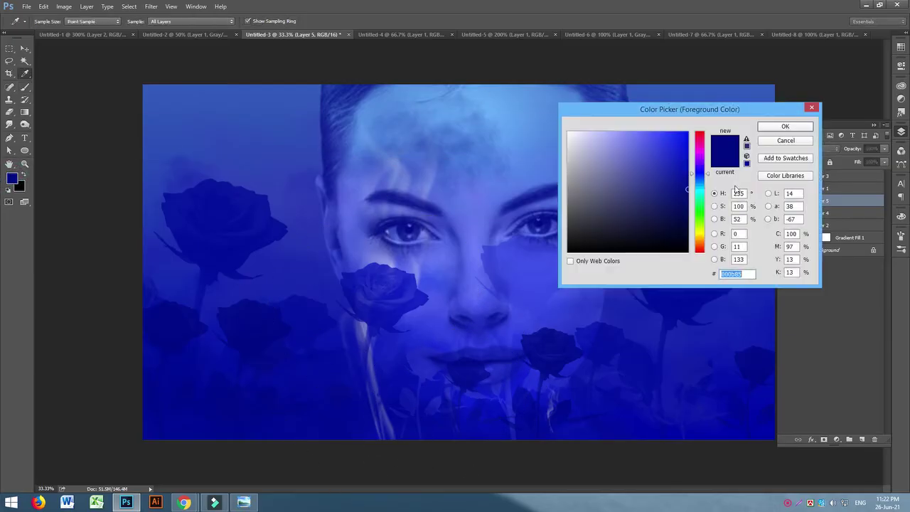
click(678, 248)
click(784, 126)
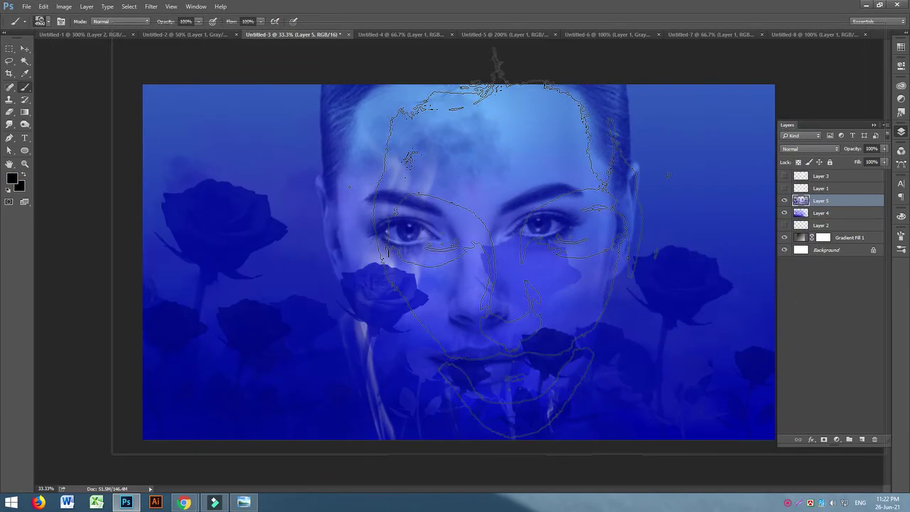
click(498, 237)
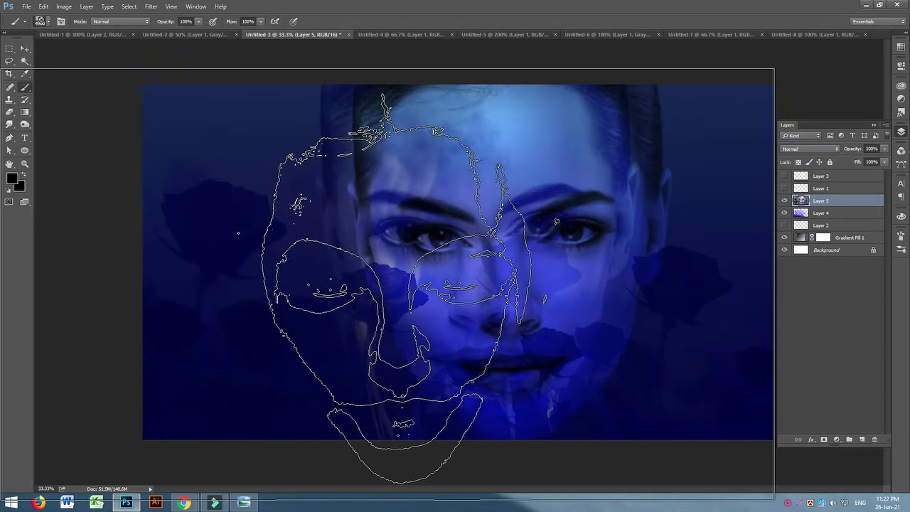
key(ctrl+z)
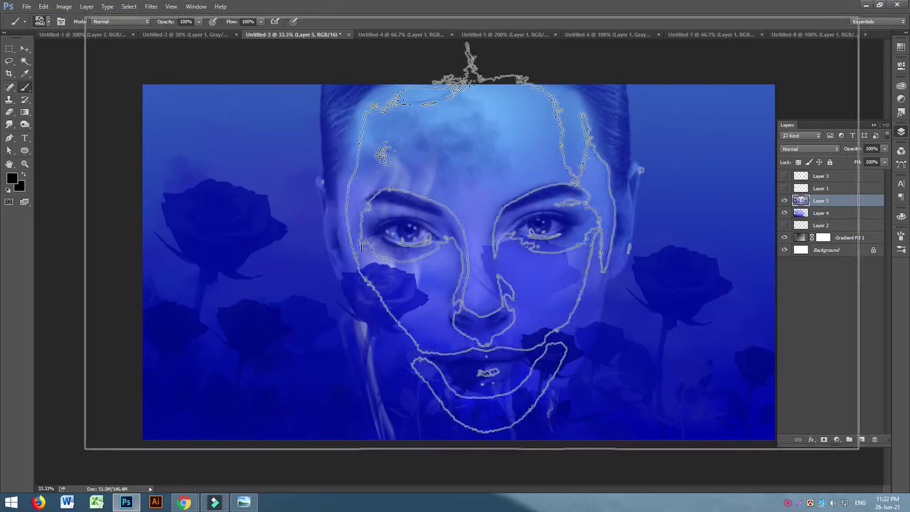
click(467, 229)
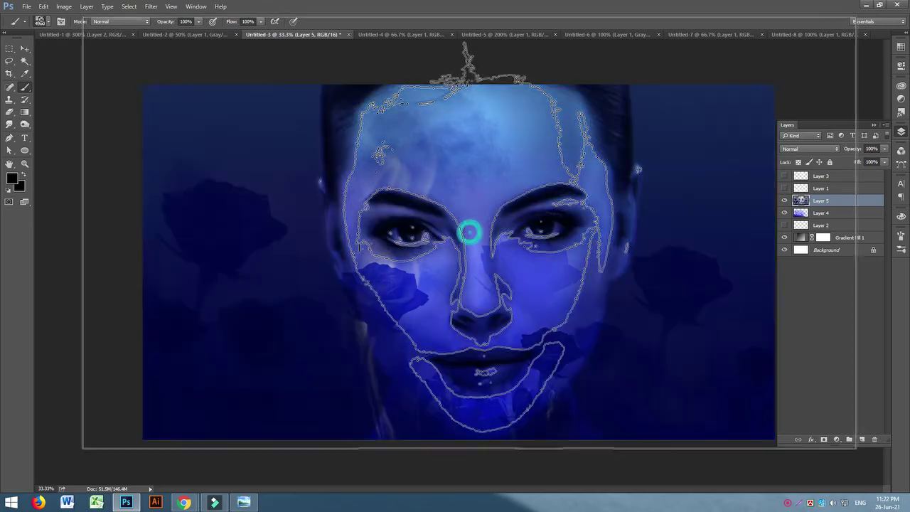
click(473, 233)
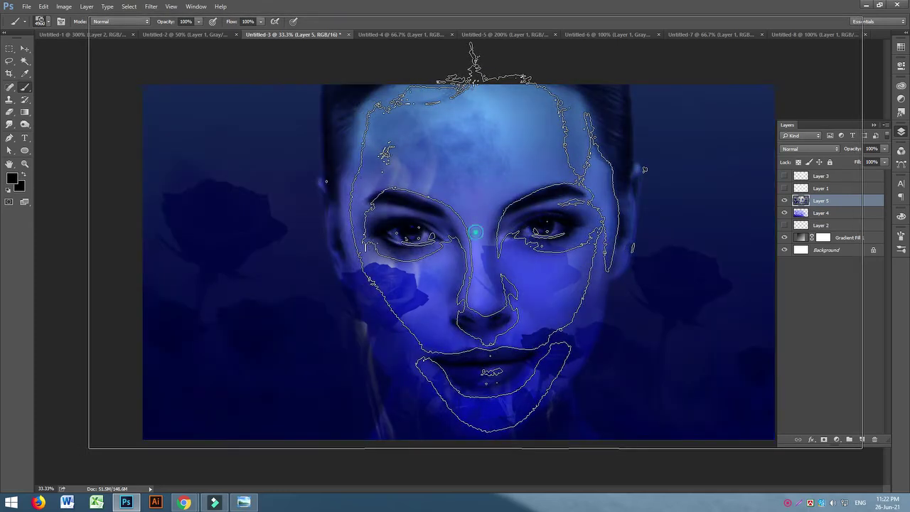
key(ctrl+z)
key(ctrl+z)
key(ctrl+z)
key(ctrl+alt+z)
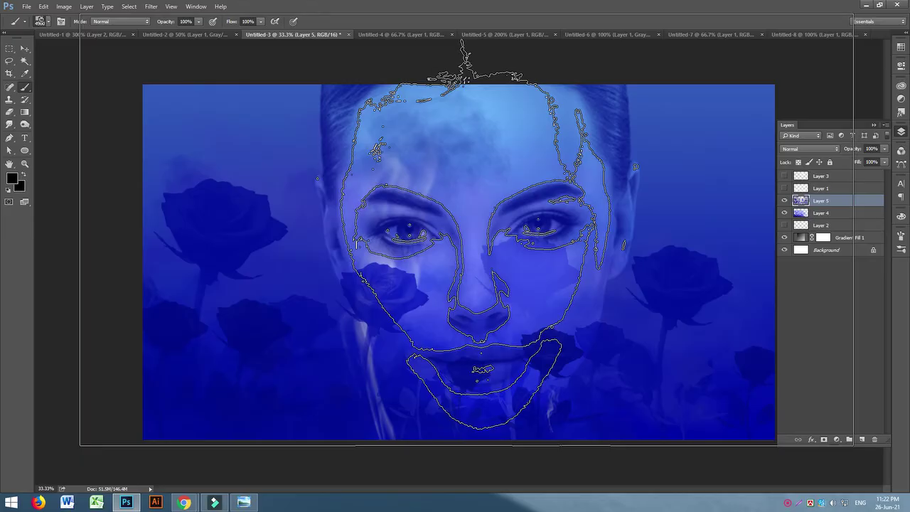
Stamp the face once in near-black over the dark blue face, aligning the eyes, nose and mouth.
click(465, 227)
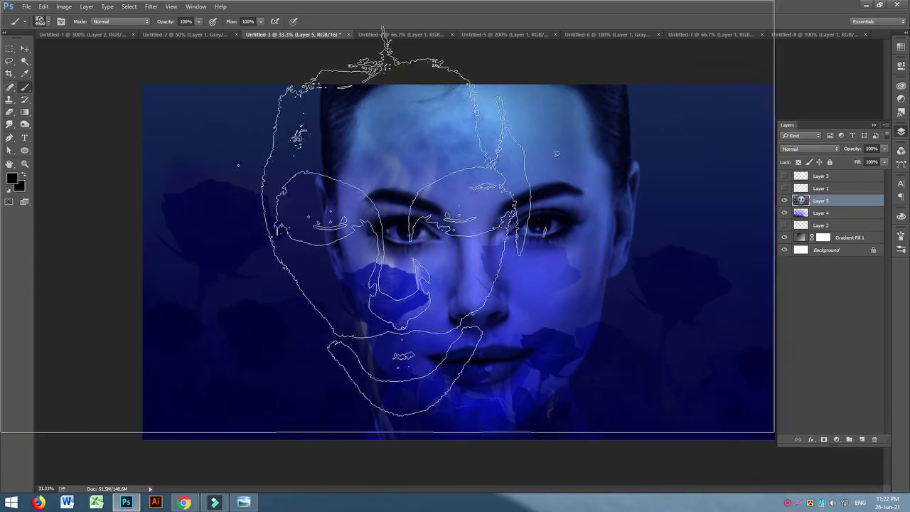
click(25, 48)
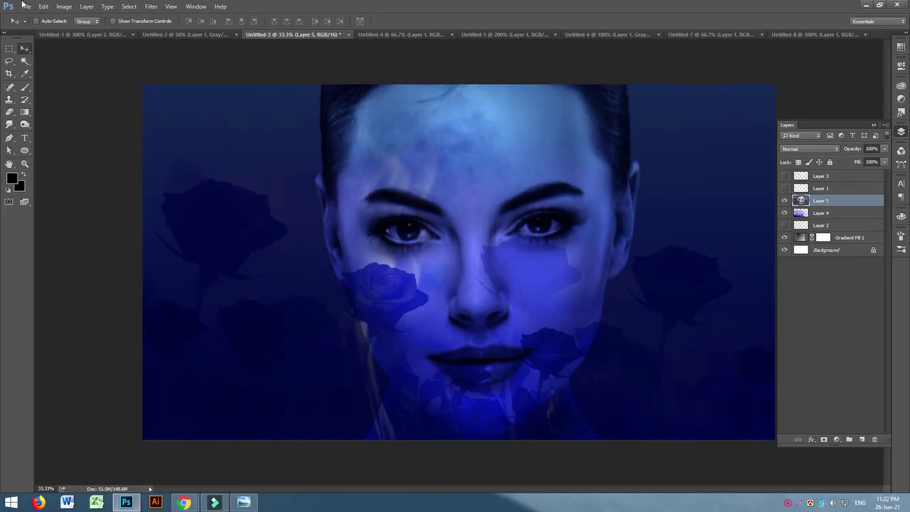
Look through all the open brush source documents and the painted scene, ending on the Untitled-8 face document.
click(201, 32)
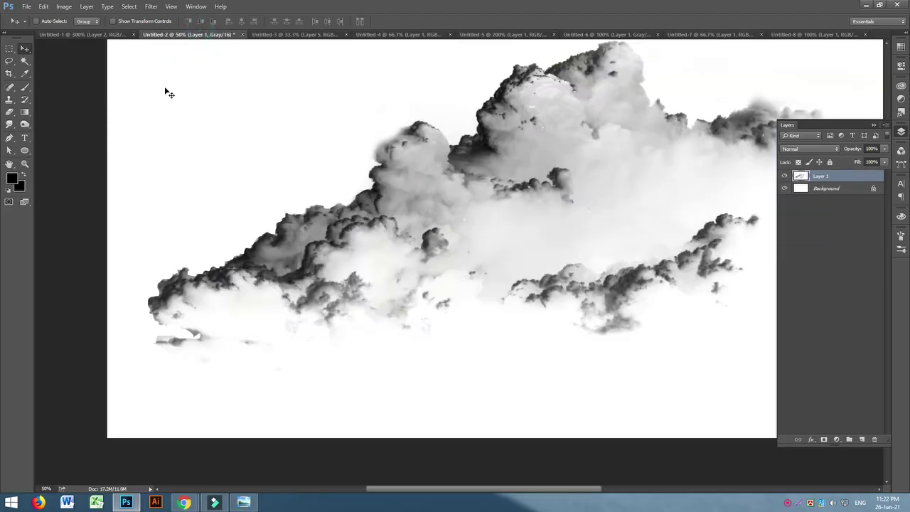
click(71, 34)
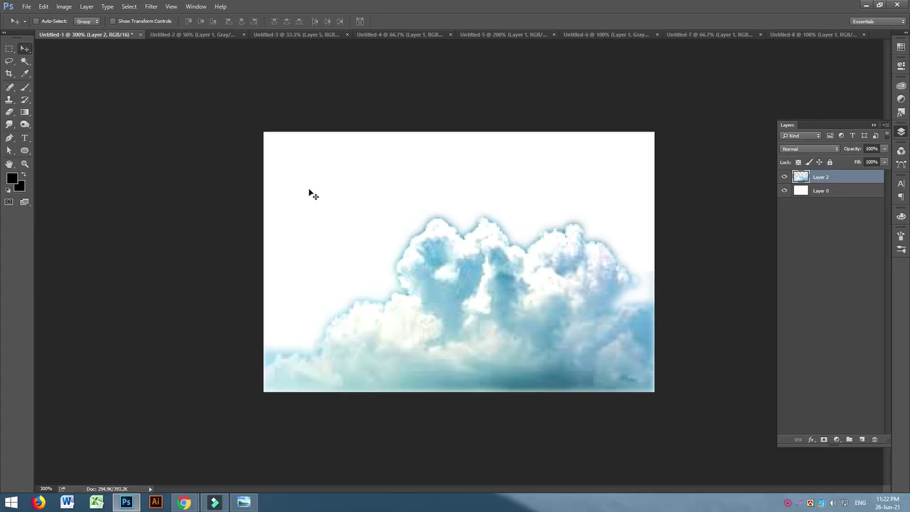
click(196, 34)
click(324, 34)
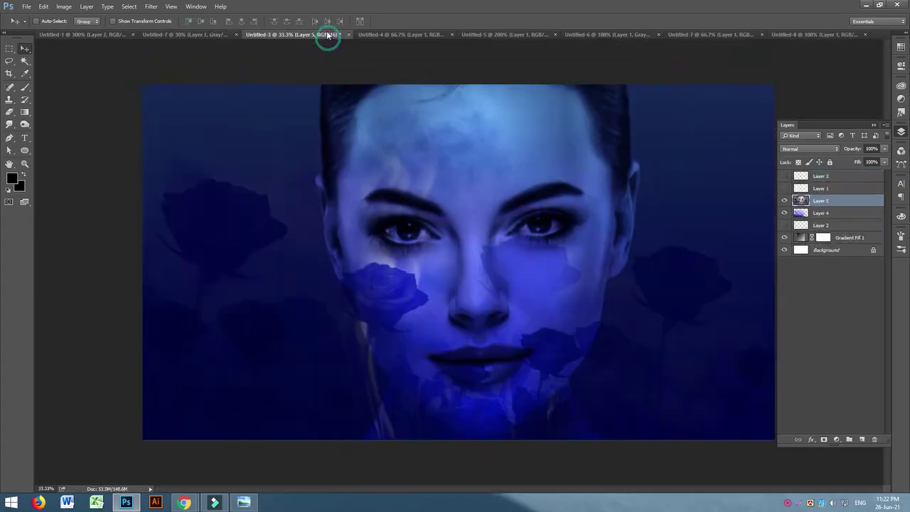
click(398, 34)
click(494, 34)
click(596, 34)
click(697, 35)
click(794, 35)
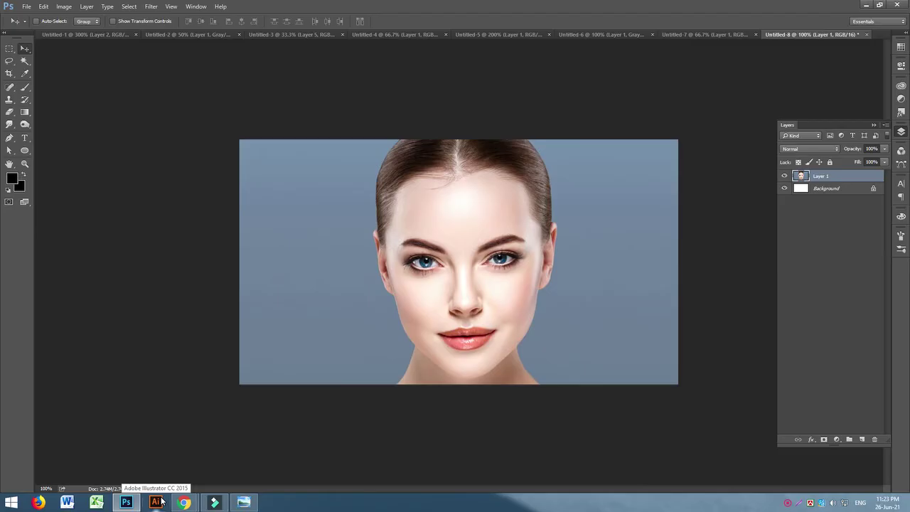
Switch to Chrome, examine the images shared in the Facebook group chat and view the portrait with coloured lighting at full size.
click(132, 448)
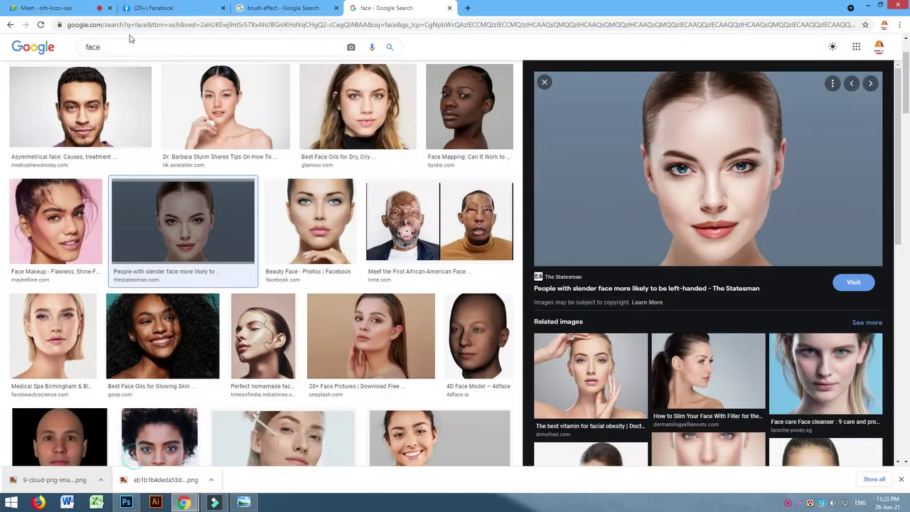
click(184, 8)
key(ctrl+shift+Tab)
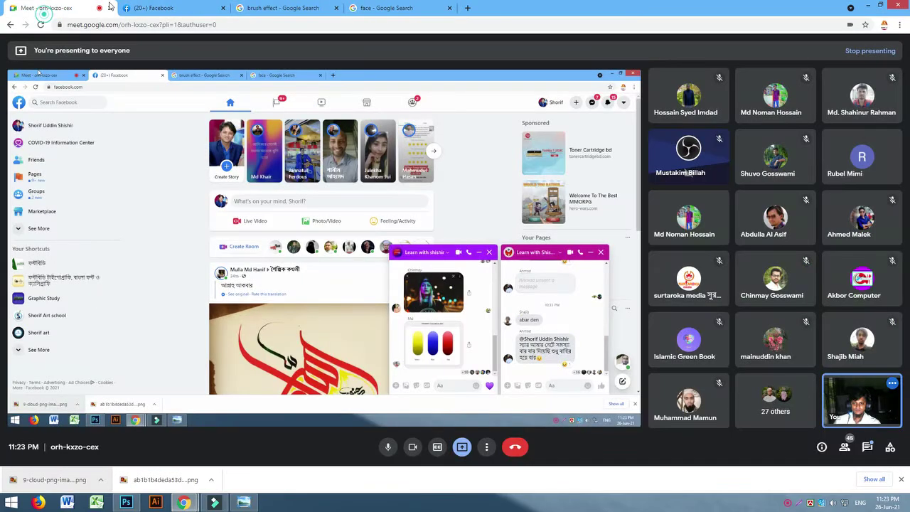
click(206, 9)
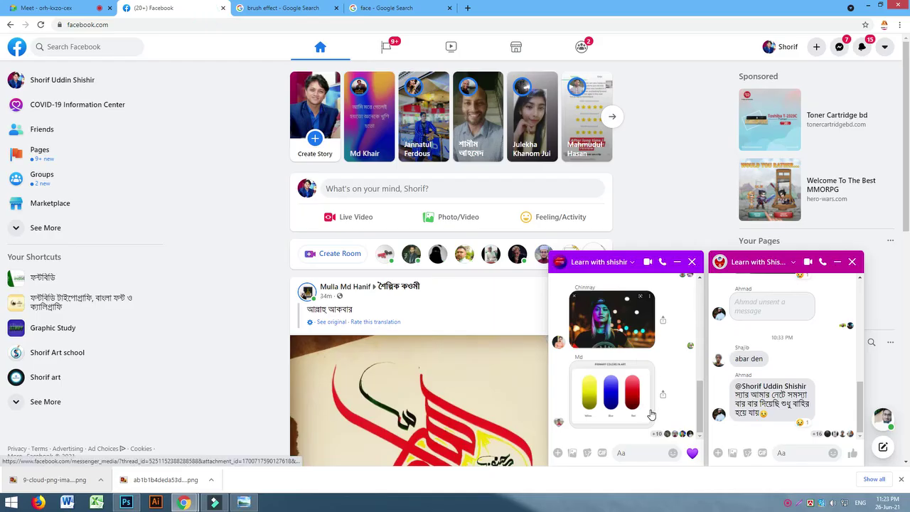
scroll(650, 383, up, 5)
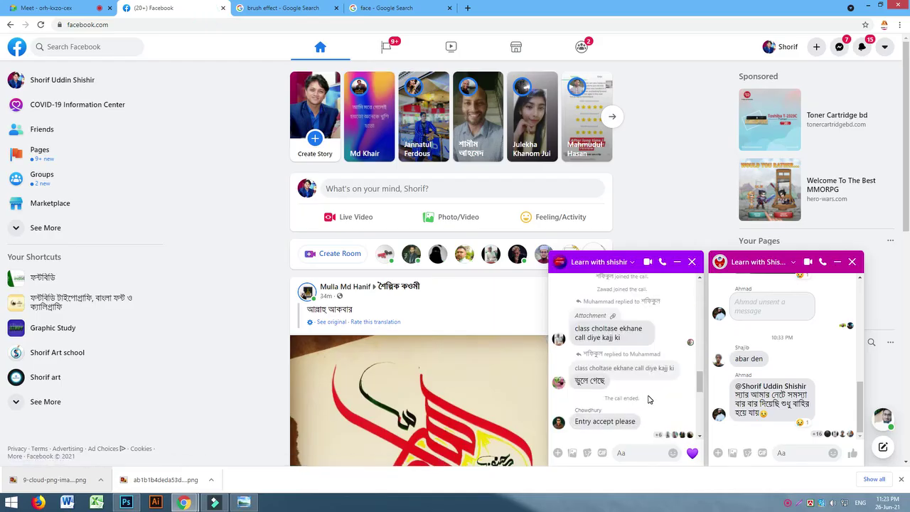
click(639, 452)
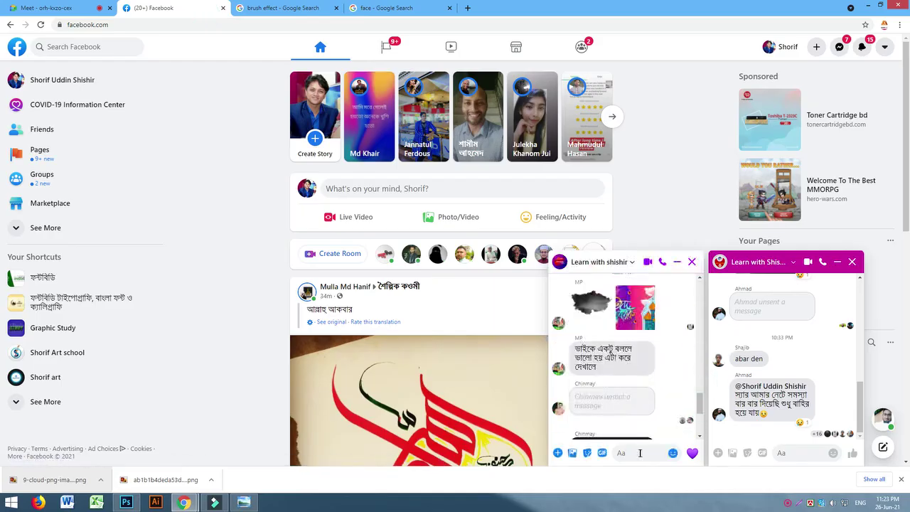
scroll(646, 399, down, 3)
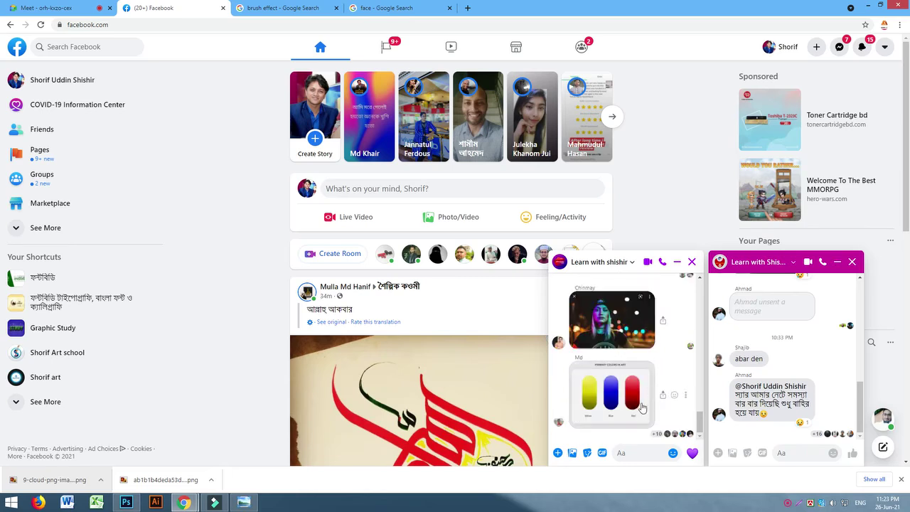
click(621, 331)
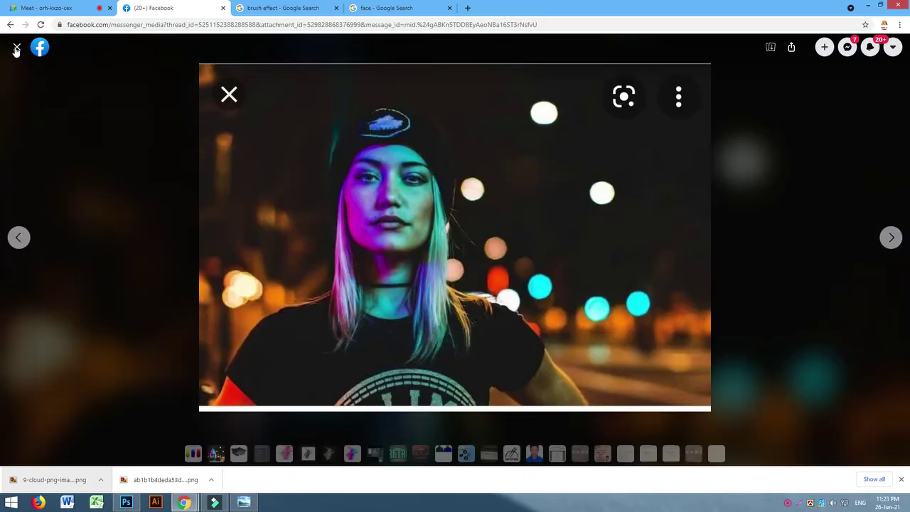
click(16, 49)
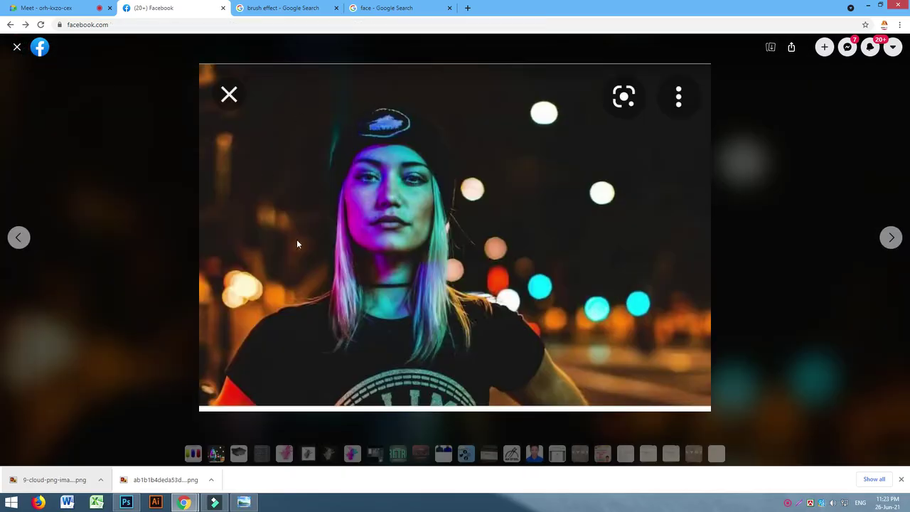
Return to Photoshop, select the woman's head and neck with the Quick Selection tool and hide the blue-grey background with a layer mask.
click(134, 508)
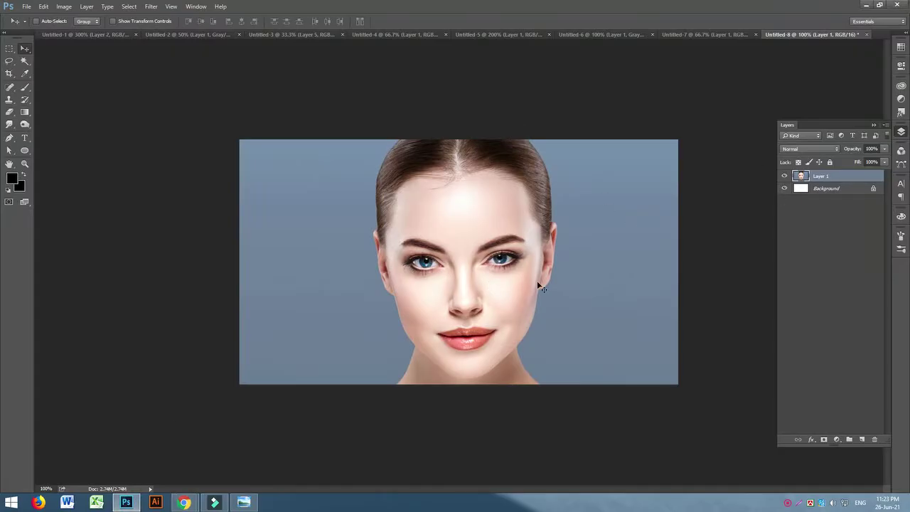
right_click(25, 64)
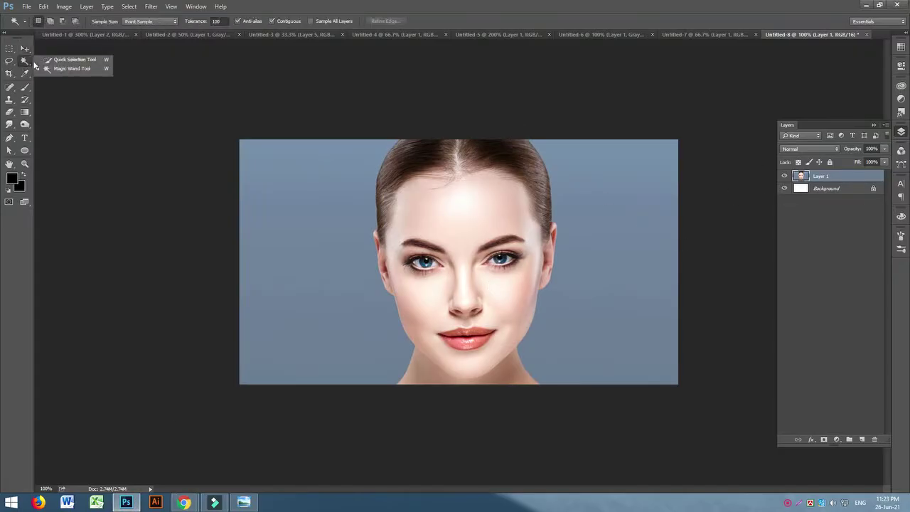
click(67, 61)
mouse_move(473, 172)
mouse_down()
mouse_move(421, 169)
mouse_move(473, 388)
mouse_up()
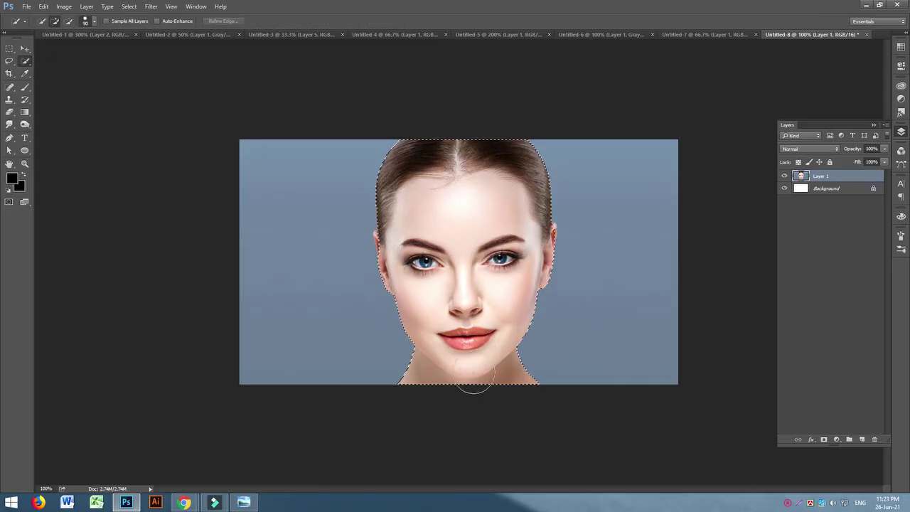
drag(406, 223, 397, 240)
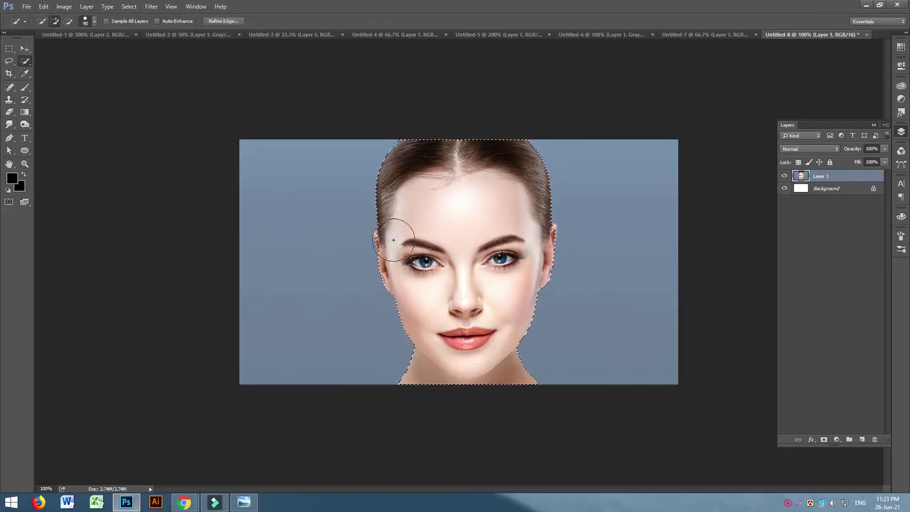
click(392, 241)
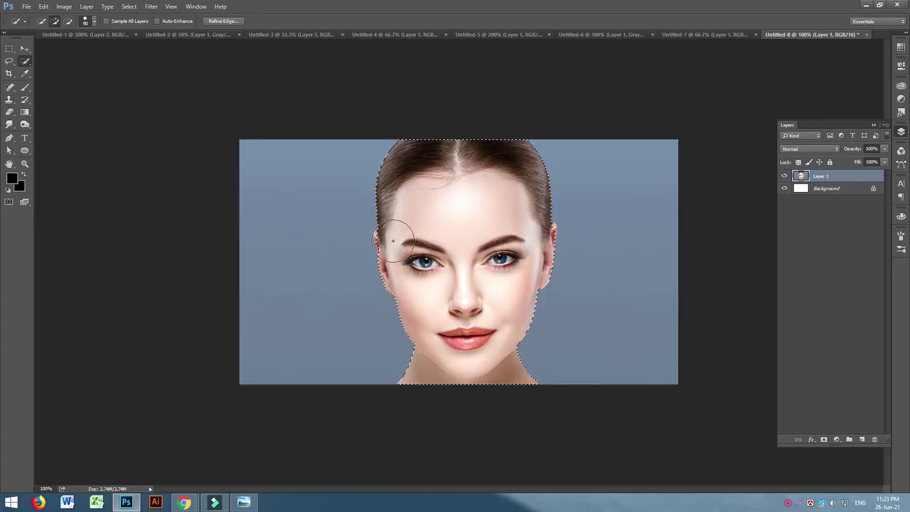
click(536, 235)
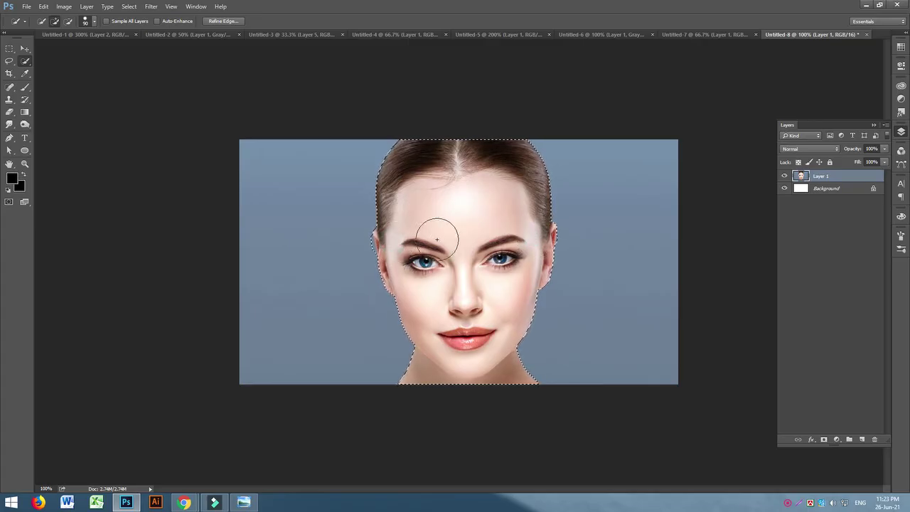
alt+click(348, 250)
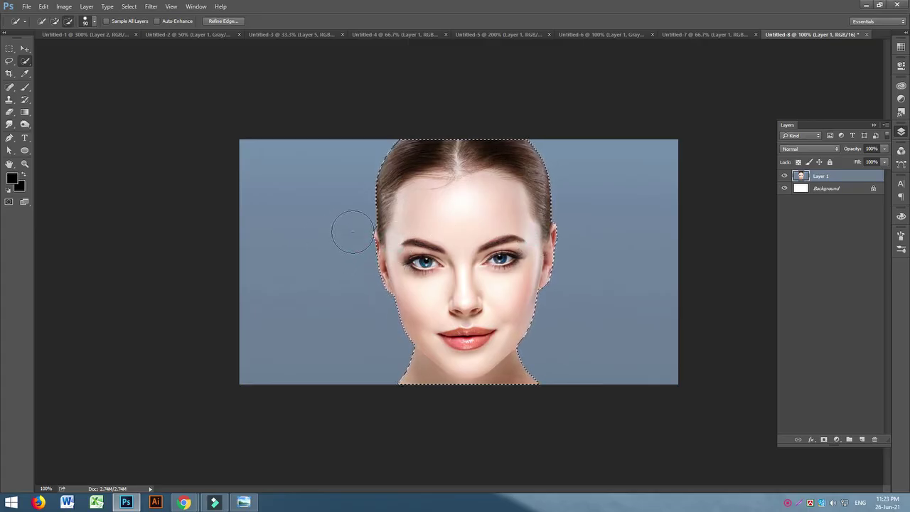
click(824, 439)
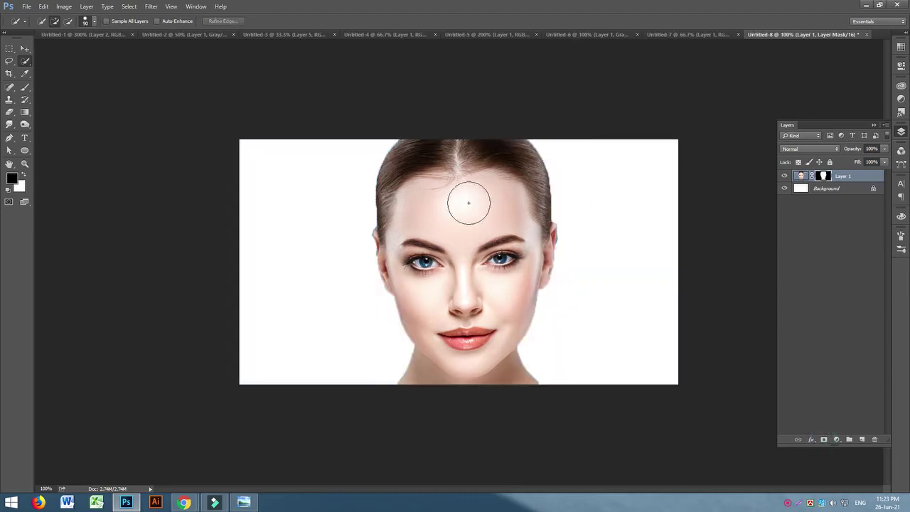
key(ctrl+plus)
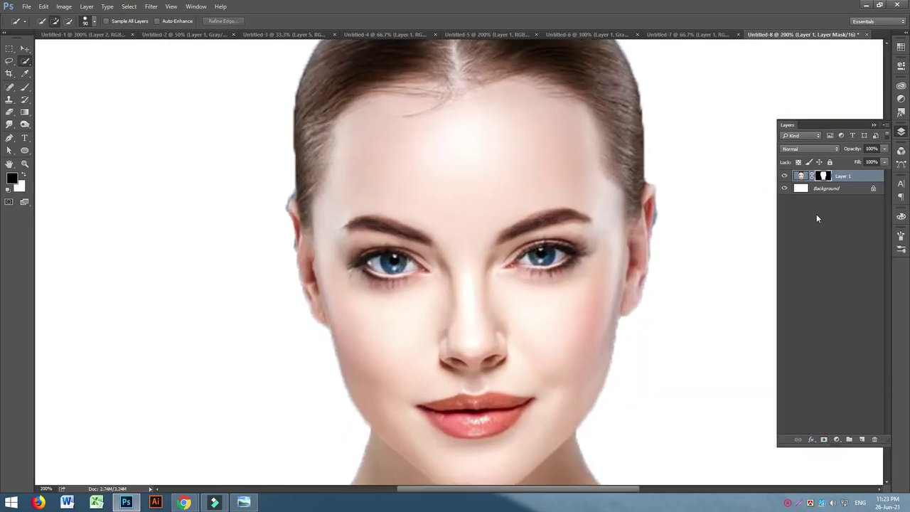
Refine the face layer's mask by brushing along both sides of the hair, ears, cheeks and jaw with a 15 px refine-radius brush.
right_click(818, 177)
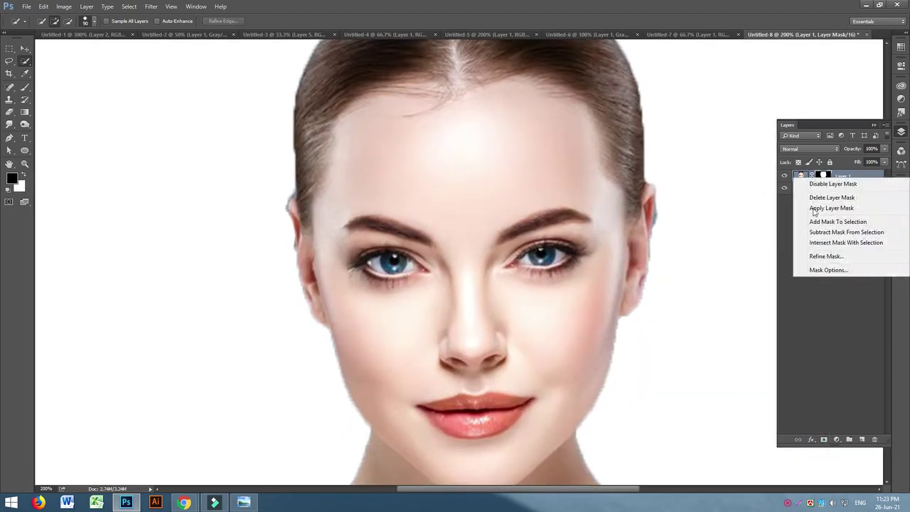
click(824, 256)
drag(277, 187, 279, 228)
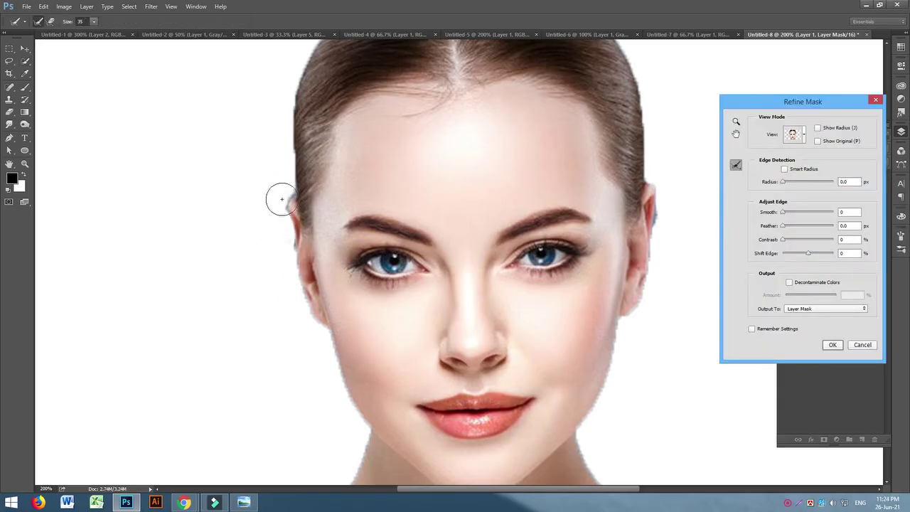
key(bracketleft)
mouse_move(289, 192)
mouse_down()
mouse_move(295, 266)
mouse_move(325, 331)
mouse_up()
mouse_move(663, 197)
mouse_down()
mouse_move(643, 297)
mouse_move(594, 415)
mouse_up()
drag(325, 329, 365, 430)
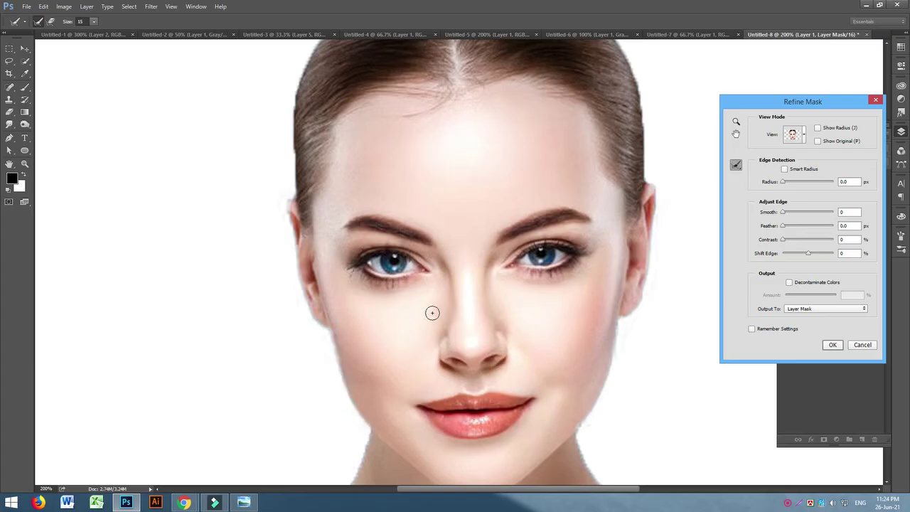
mouse_move(621, 42)
mouse_down()
mouse_move(642, 91)
mouse_move(647, 175)
mouse_up()
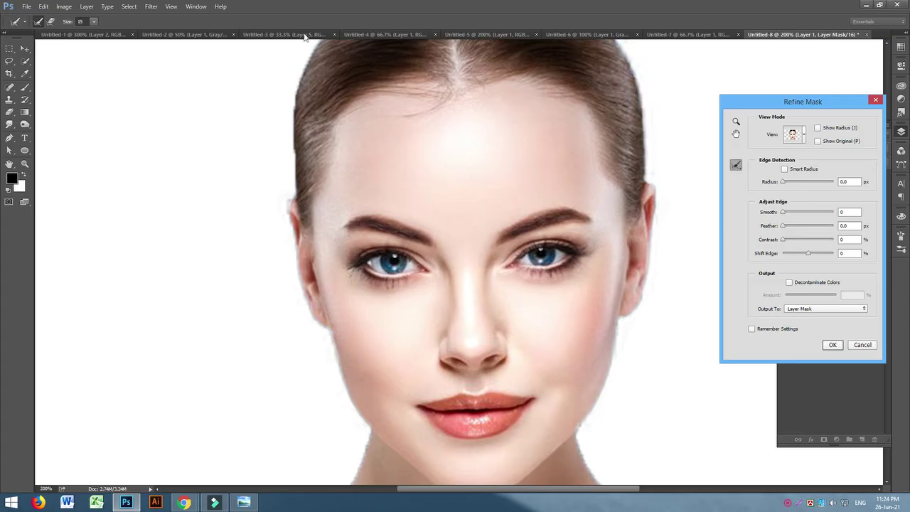
mouse_move(307, 54)
mouse_down()
mouse_move(290, 116)
mouse_move(289, 204)
mouse_up()
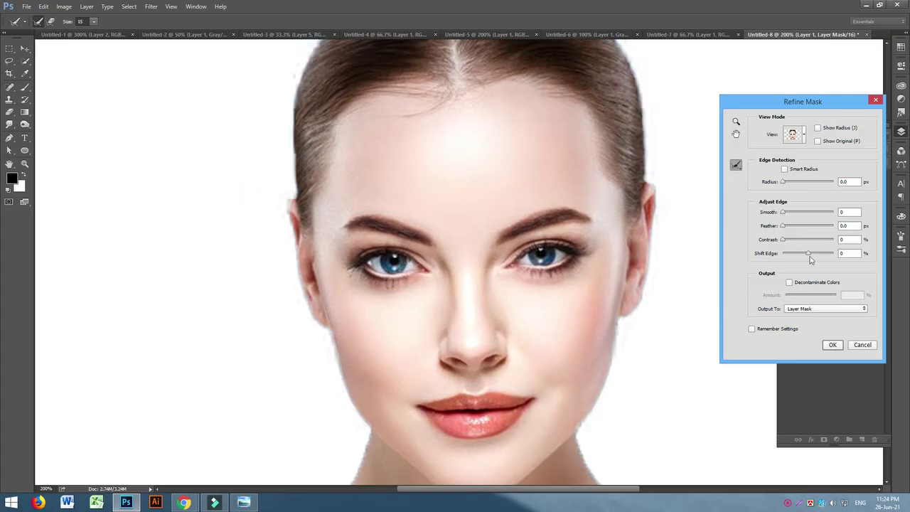
Set the mask refinement to Shift Edge -8% and Radius 1.4 px with slightly raised contrast, and apply it to the layer mask.
drag(808, 253, 805, 256)
click(784, 240)
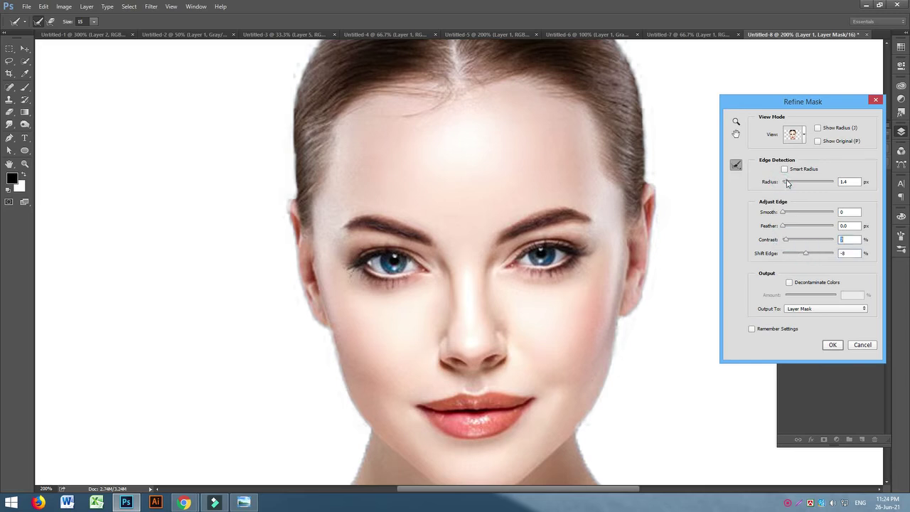
click(838, 345)
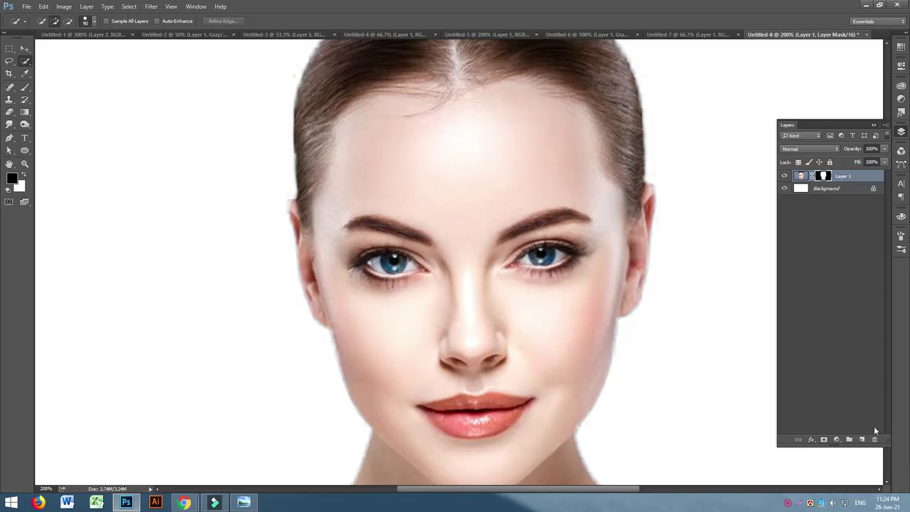
Add a new layer clipped to the masked face layer and choose the soft round brush with 0% hardness.
click(862, 440)
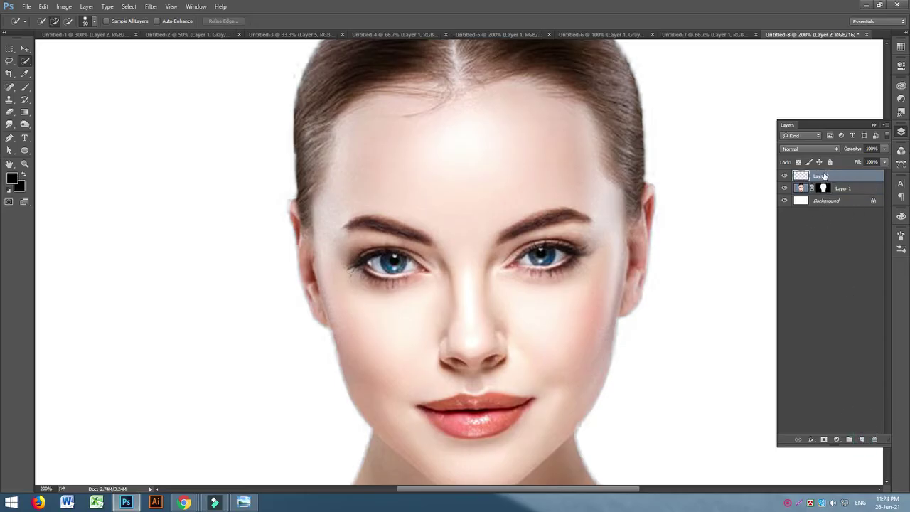
right_click(830, 182)
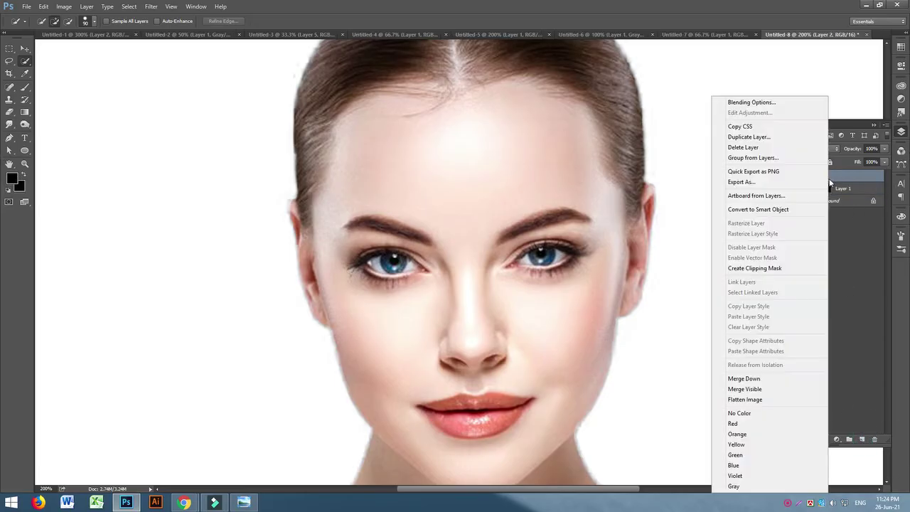
click(746, 268)
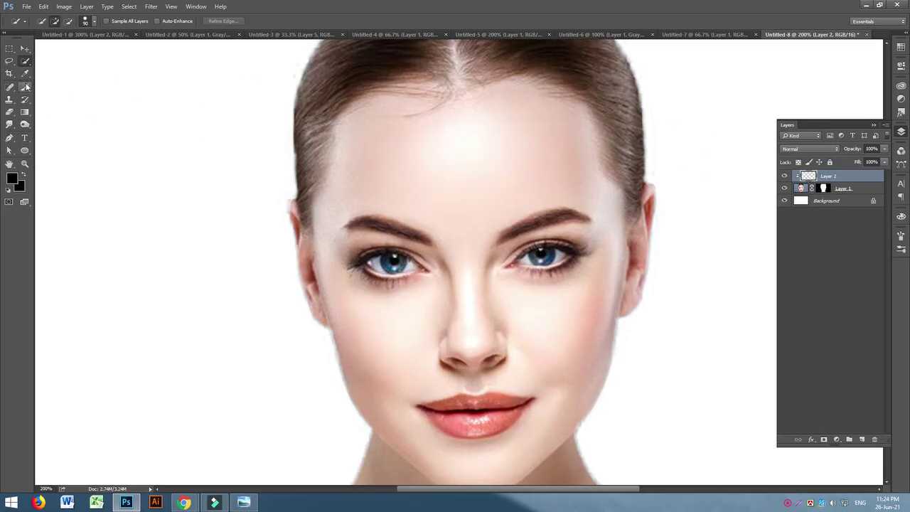
click(26, 87)
click(48, 23)
click(17, 114)
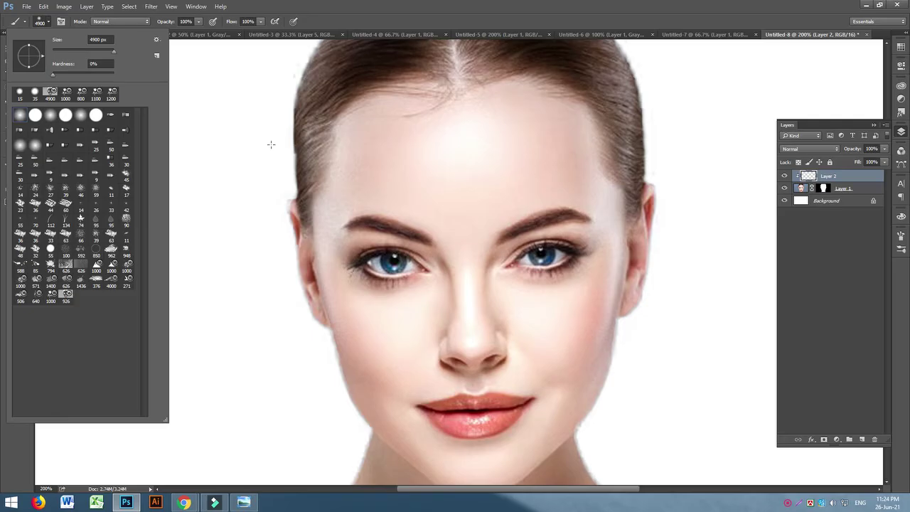
click(271, 144)
click(103, 127)
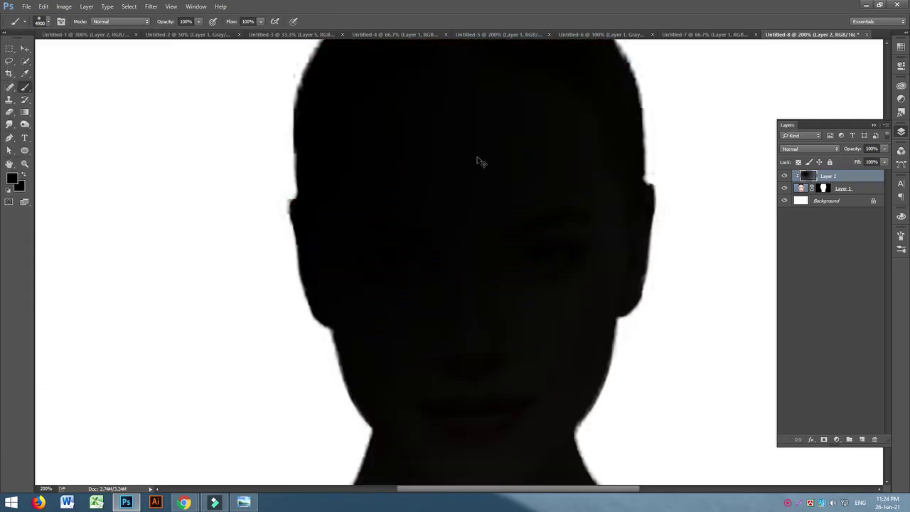
key(ctrl+z)
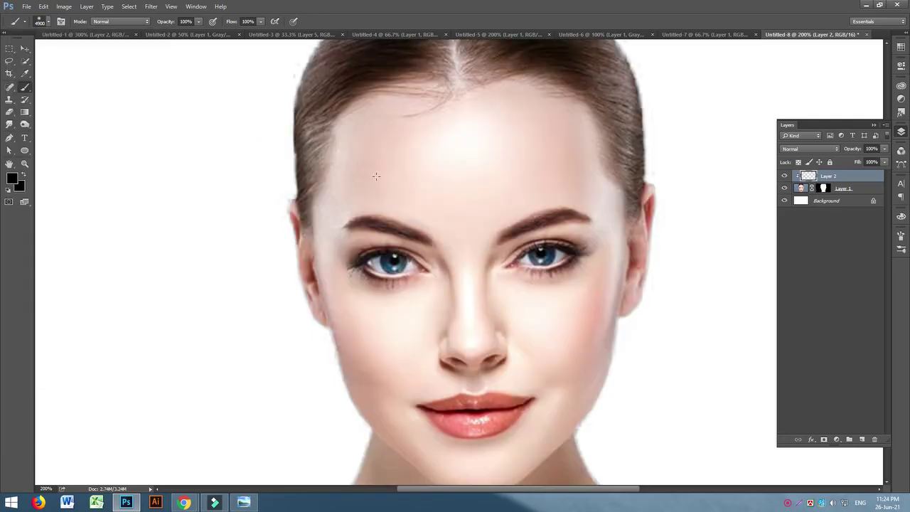
Reduce the brush to 100 px and set the foreground colour to bright magenta e400ff.
key(bracketleft)
key(bracketleft)
key(bracketleft)
key(bracketleft)
key(bracketleft)
key(bracketleft)
key(bracketleft)
key(bracketleft)
key(bracketleft)
key(bracketleft)
key(bracketleft)
key(bracketleft)
key(bracketleft)
key(bracketleft)
key(bracketleft)
key(bracketleft)
key(bracketleft)
key(bracketleft)
key(bracketleft)
key(bracketleft)
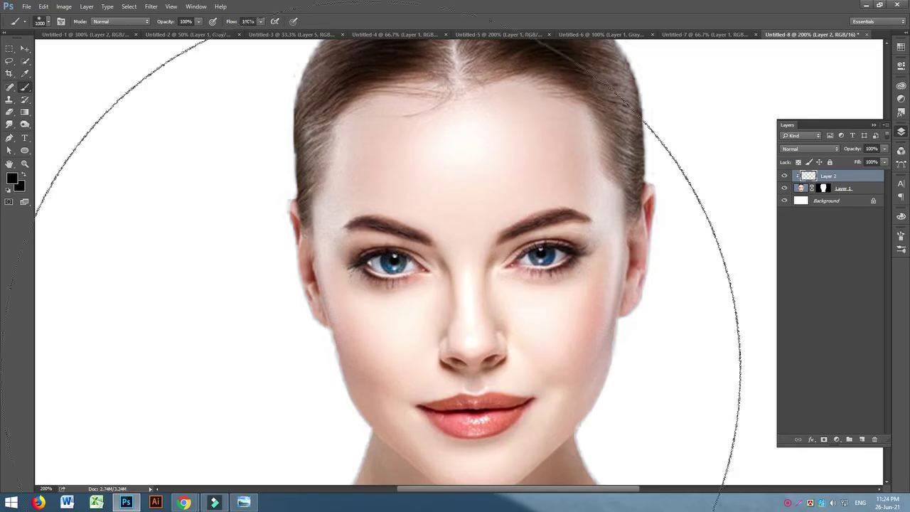
click(12, 179)
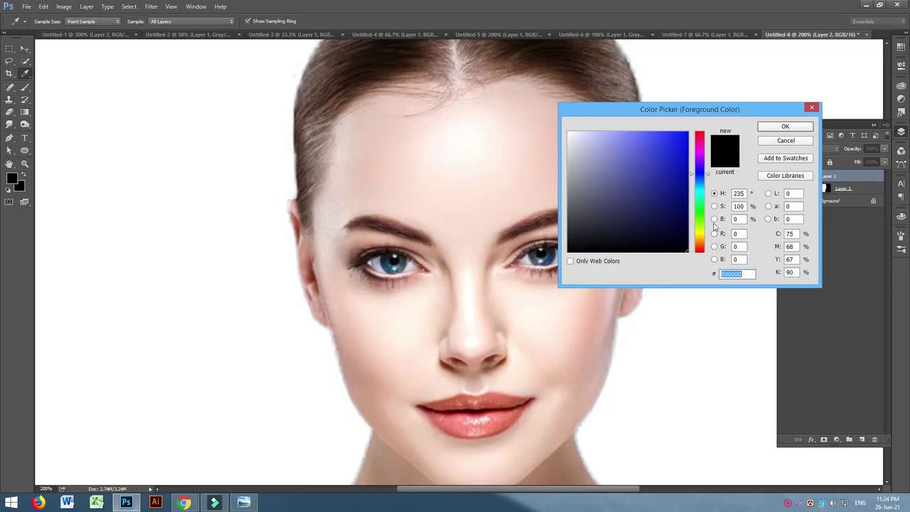
drag(703, 243, 701, 153)
click(686, 133)
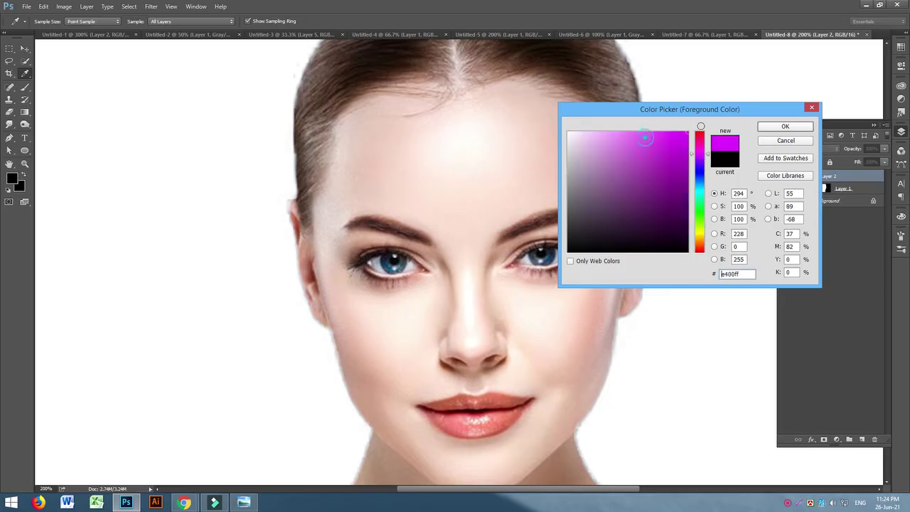
click(784, 126)
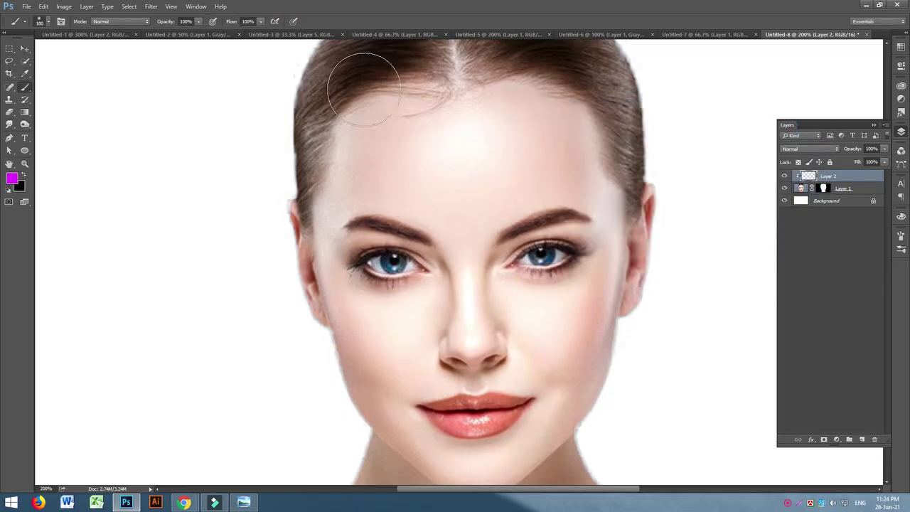
Paint magenta down the left side of the hair, face and neck on the clipped layer, enlarging the brush to 200 px.
key(ctrl+minus)
mouse_move(396, 142)
mouse_down()
mouse_move(352, 196)
mouse_move(343, 234)
mouse_move(361, 205)
mouse_move(386, 284)
mouse_up()
key(bracketright)
key(bracketright)
key(bracketright)
key(bracketright)
mouse_move(405, 144)
mouse_down()
mouse_move(380, 184)
mouse_move(390, 303)
mouse_move(388, 376)
mouse_up()
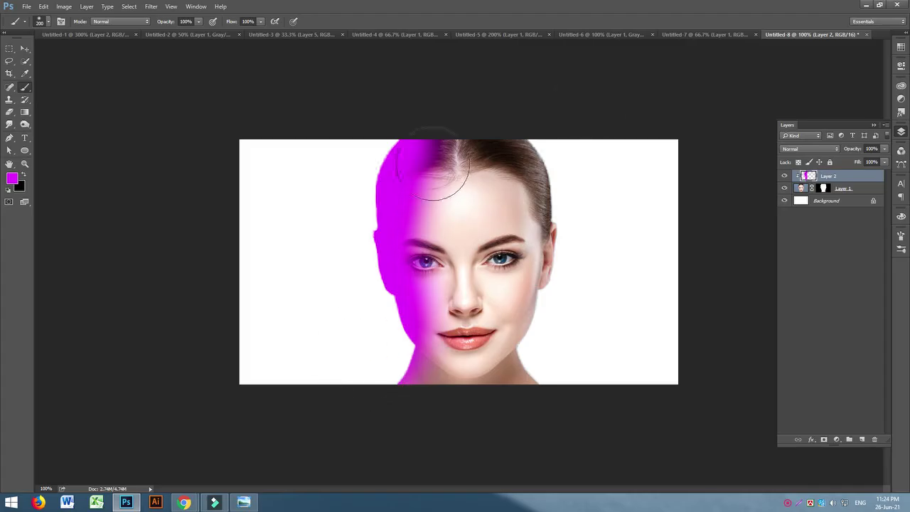
Try Overlay, set the magenta layer's blend mode to Screen, and extend the magenta inward over the left eye, hair and neck.
click(802, 148)
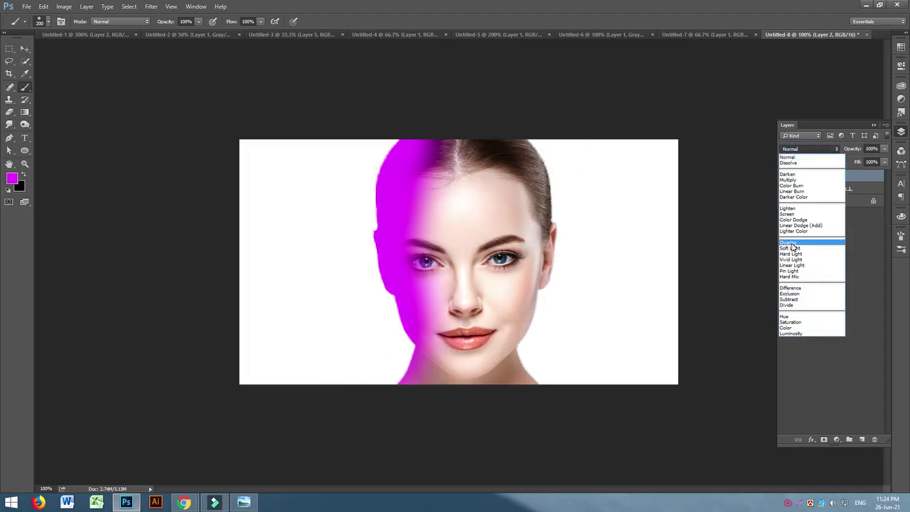
click(791, 245)
click(803, 148)
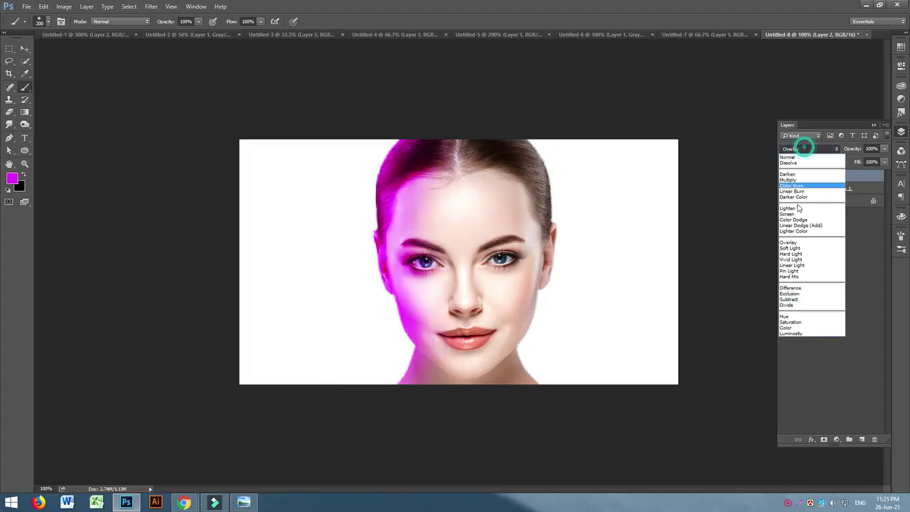
click(793, 218)
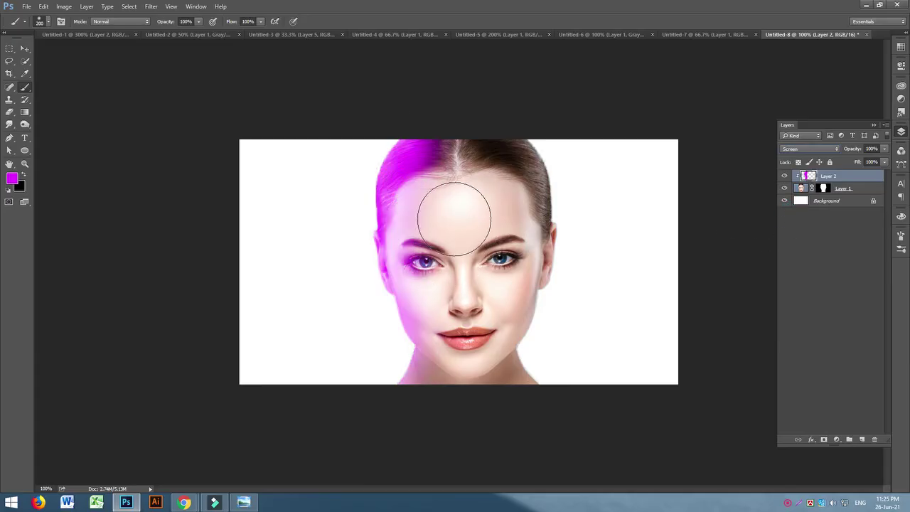
mouse_move(416, 182)
mouse_down()
mouse_move(440, 139)
mouse_move(421, 150)
mouse_move(408, 247)
mouse_move(425, 302)
mouse_move(400, 382)
mouse_up()
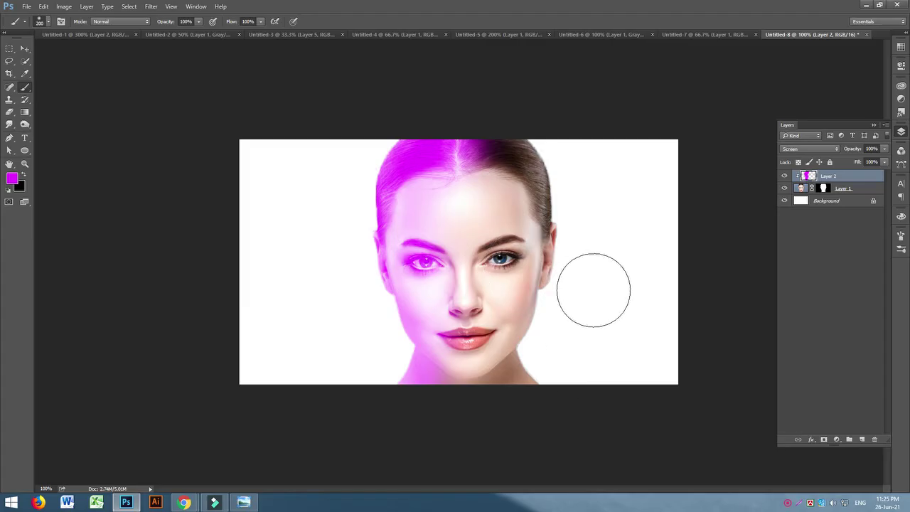
Change the foreground colour to a bright teal blue.
click(12, 179)
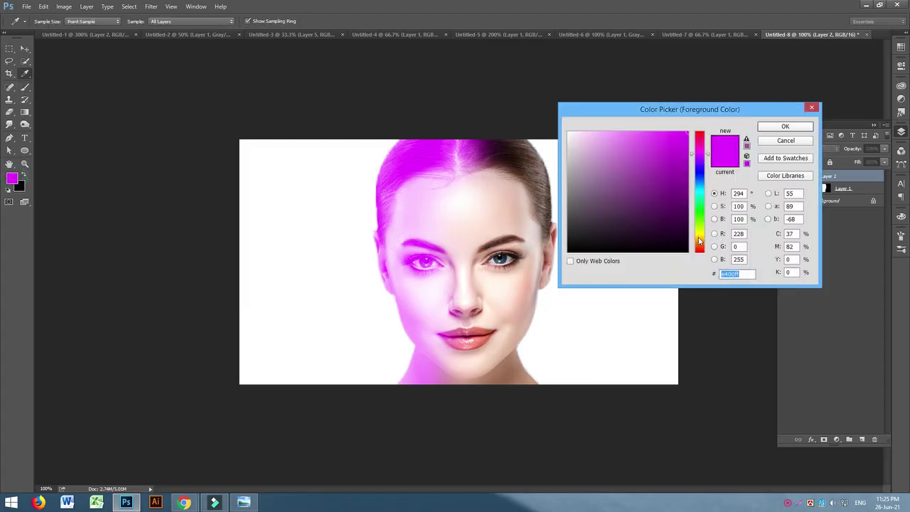
drag(702, 196, 704, 193)
drag(659, 137, 711, 153)
click(668, 159)
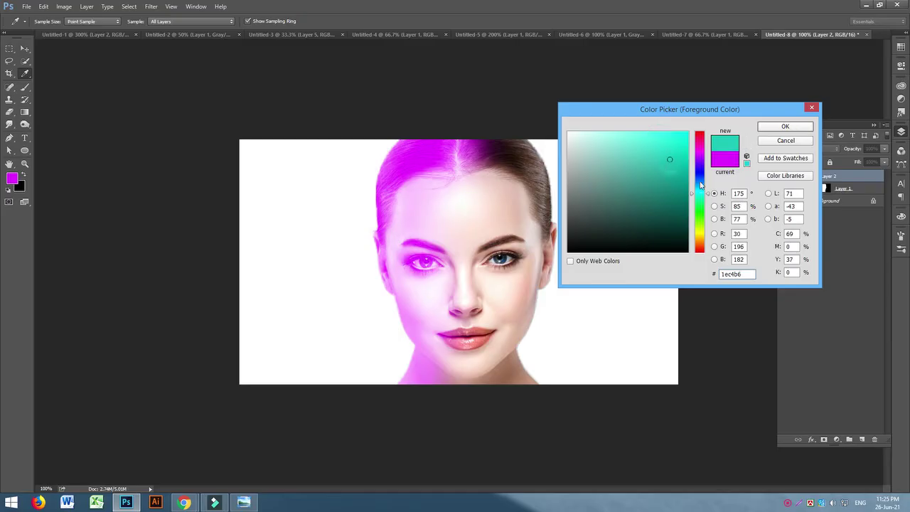
drag(707, 196, 709, 190)
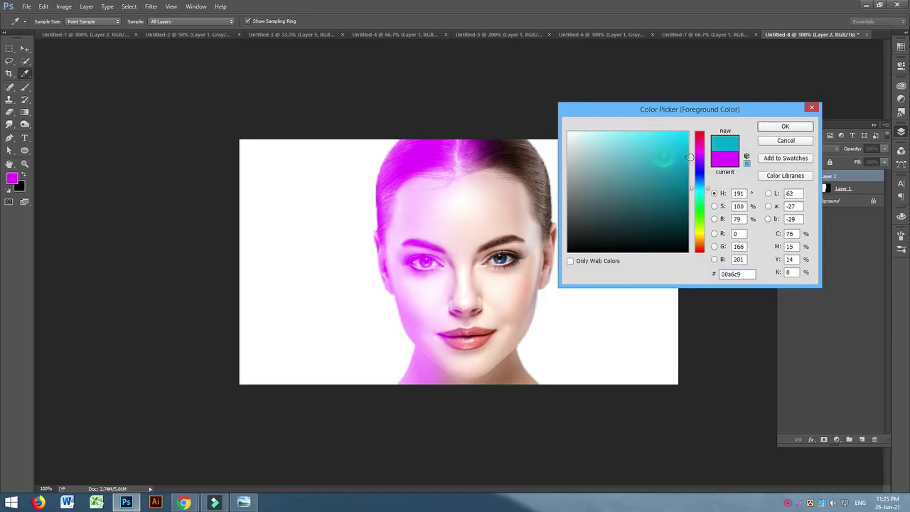
click(784, 125)
key(b)
mouse_move(573, 152)
mouse_down()
mouse_move(544, 152)
mouse_move(540, 277)
mouse_move(568, 386)
mouse_move(534, 170)
mouse_up()
key(ctrl+z)
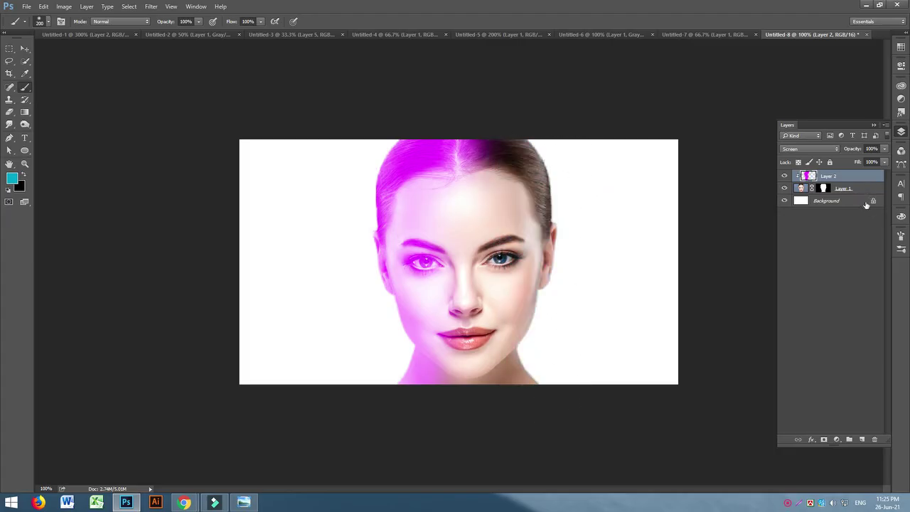
Add another layer, paint teal down the right side of the head up to the hairline, and clip it to the face.
click(860, 440)
mouse_move(550, 157)
mouse_down()
mouse_move(574, 243)
mouse_move(540, 408)
mouse_up()
right_click(831, 182)
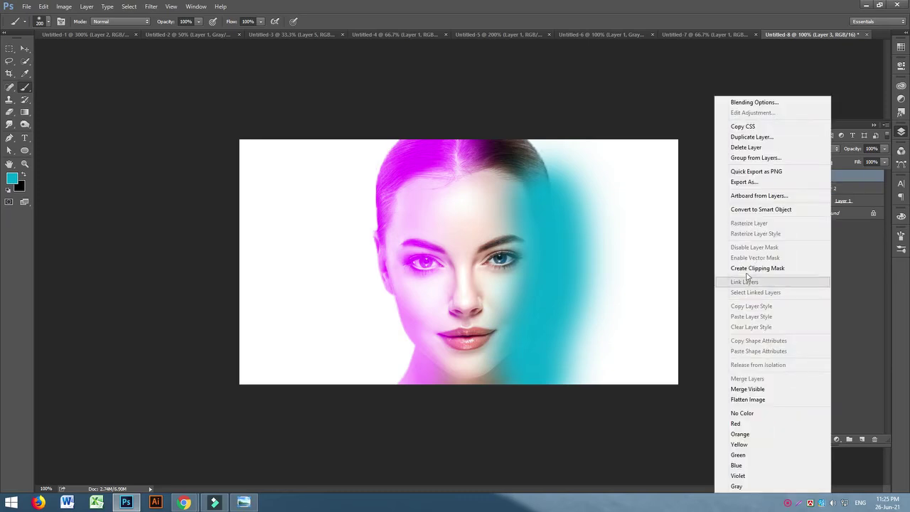
click(759, 272)
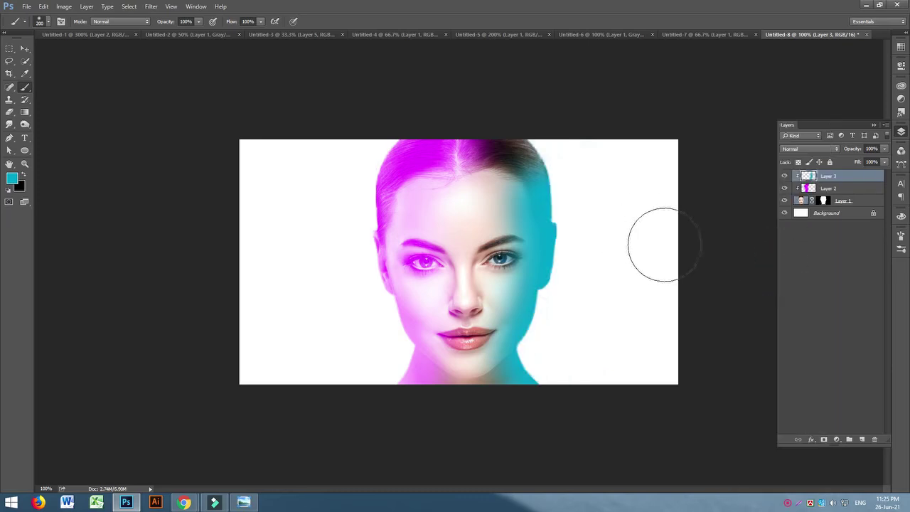
mouse_move(568, 199)
mouse_down()
mouse_move(537, 154)
mouse_move(487, 118)
mouse_up()
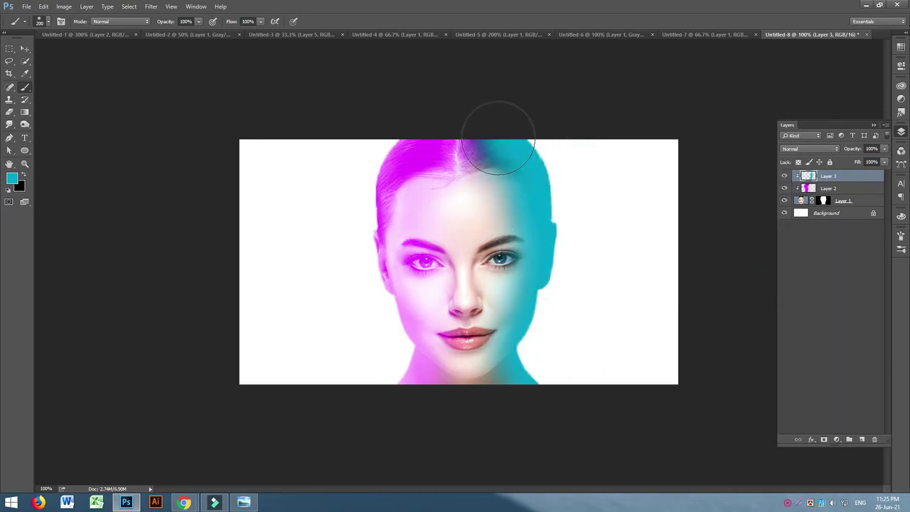
Set the teal layer's blend mode to Screen after comparing it with Overlay, and brush more teal over the right eye.
click(801, 149)
click(793, 212)
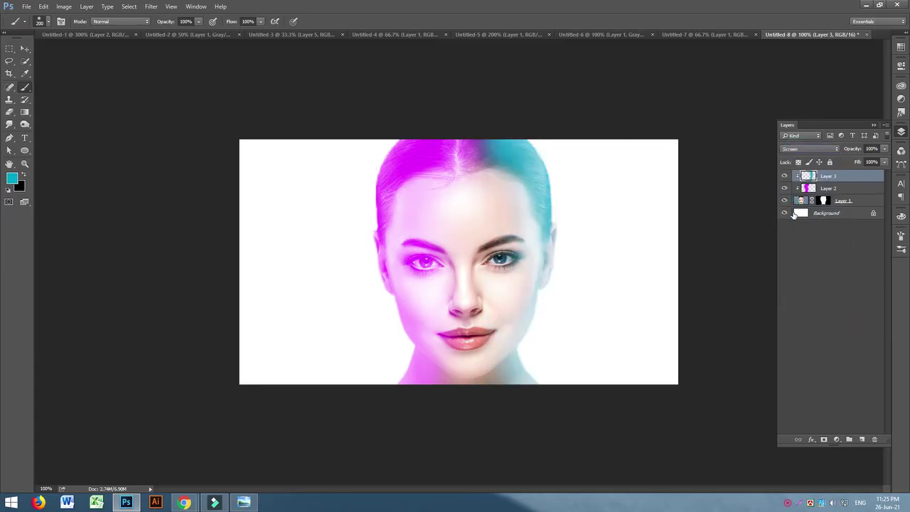
click(809, 148)
click(798, 246)
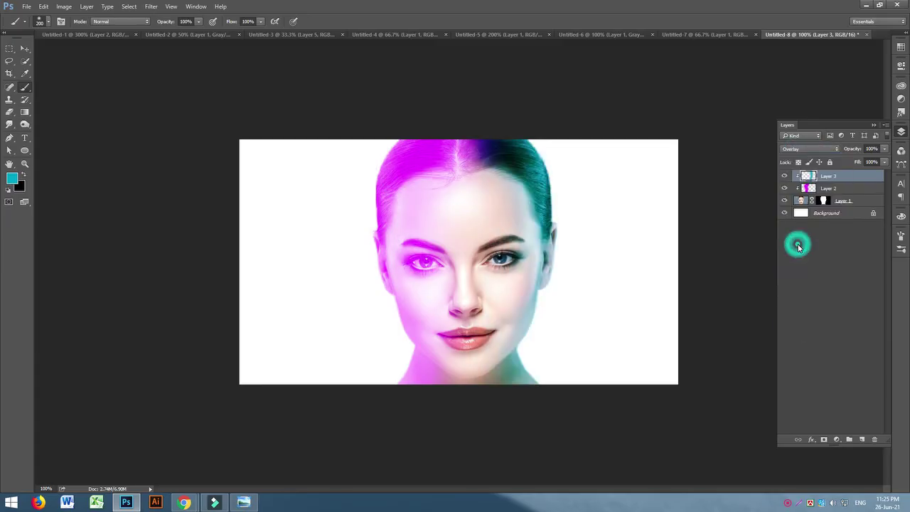
click(804, 149)
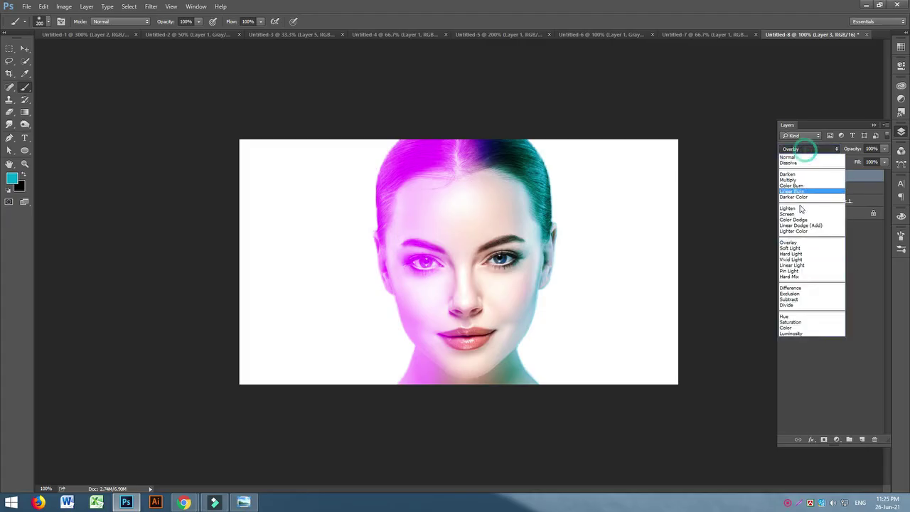
click(793, 212)
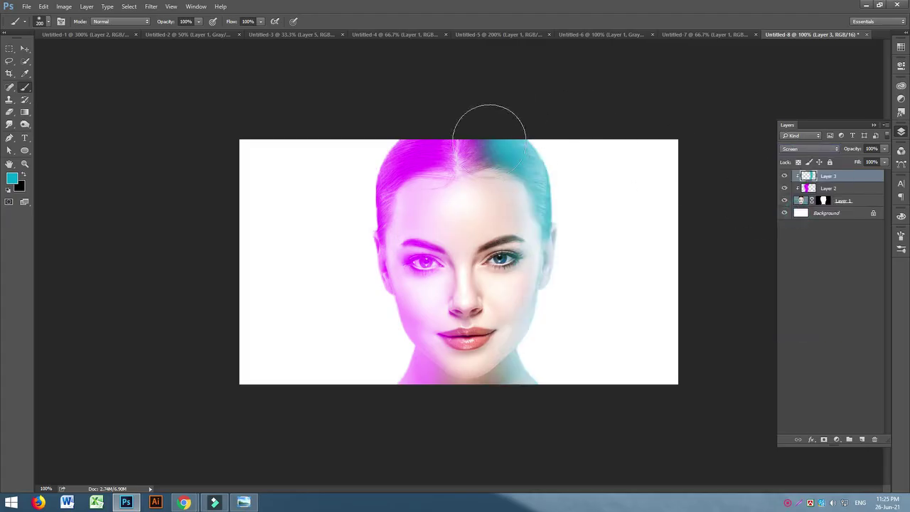
mouse_move(522, 192)
mouse_down()
mouse_move(523, 246)
mouse_move(513, 236)
mouse_move(494, 270)
mouse_up()
Set the foreground colour to dark green, try a stroke down the right side of the face and undo that stroke.
click(12, 179)
click(700, 211)
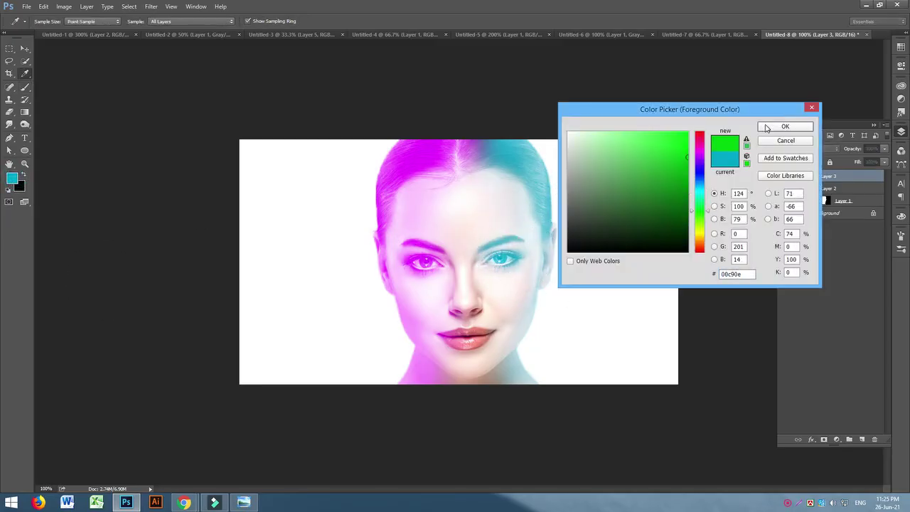
click(674, 186)
click(781, 127)
mouse_move(497, 154)
mouse_down()
mouse_move(483, 266)
mouse_move(512, 355)
mouse_up()
key(ctrl+z)
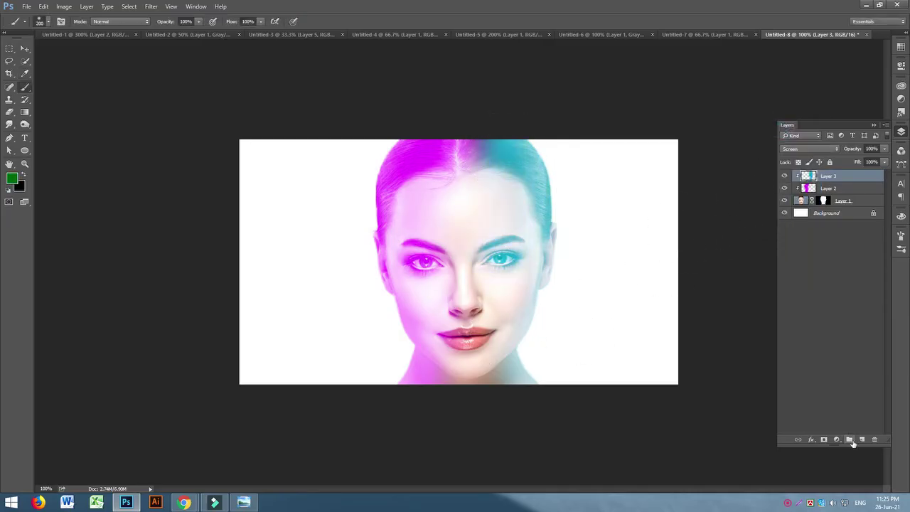
Add a new layer above the teal layer, clip it to the face and set its blend mode to Screen.
click(859, 440)
right_click(825, 176)
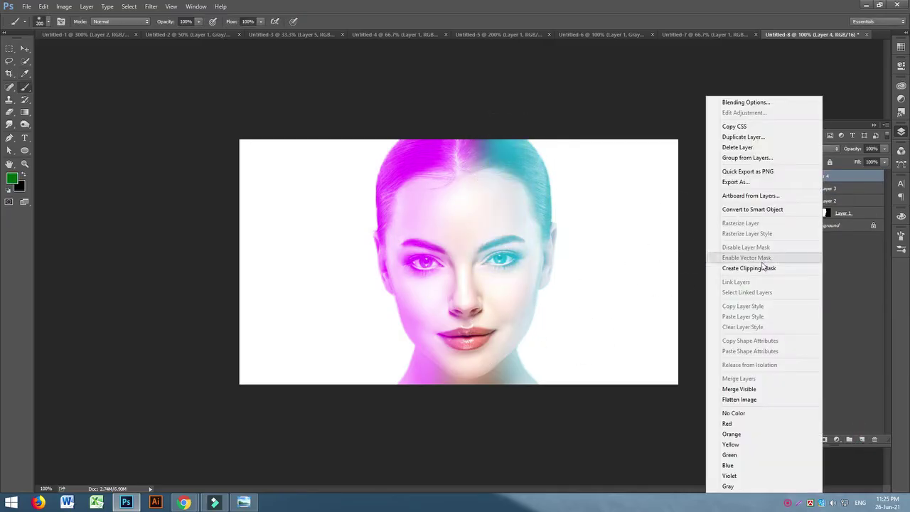
click(756, 268)
click(803, 148)
click(790, 217)
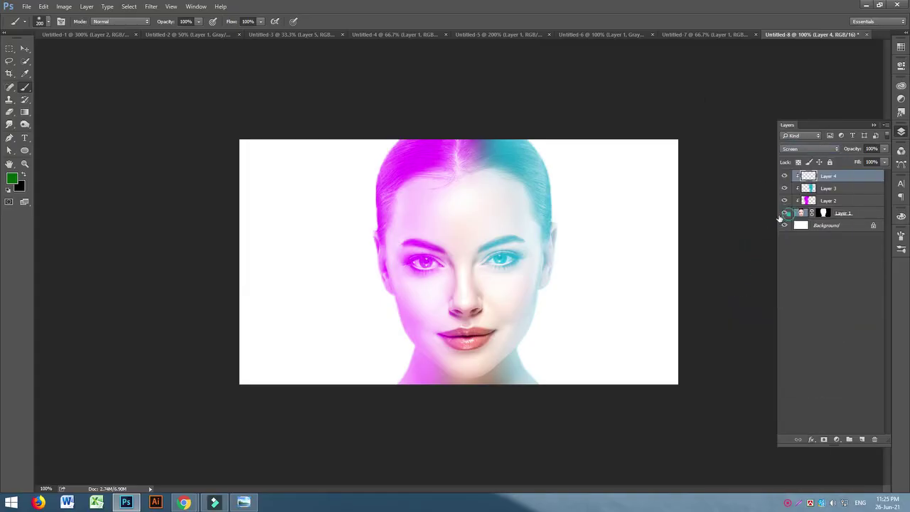
Brush dark green over the nose, lips, chin and the right side of the forehead on the new clipped layer.
drag(463, 314, 463, 345)
drag(492, 214, 486, 260)
click(485, 349)
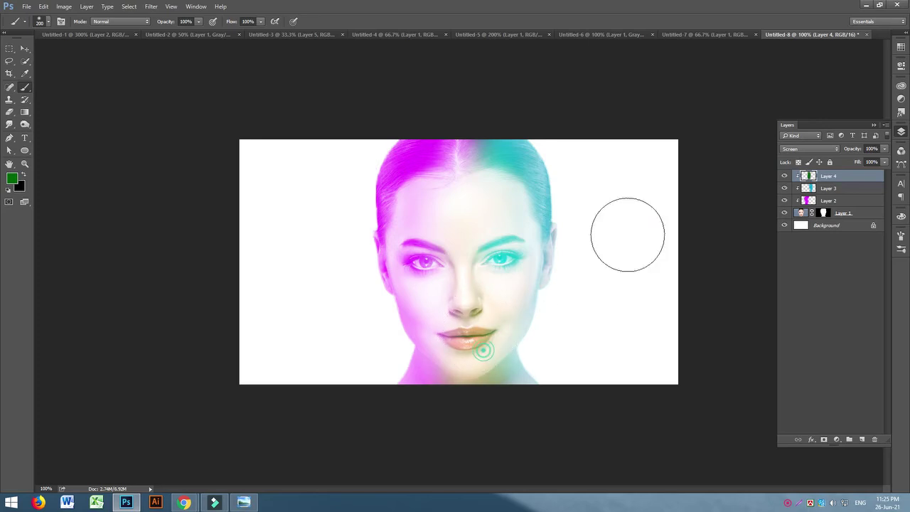
click(487, 273)
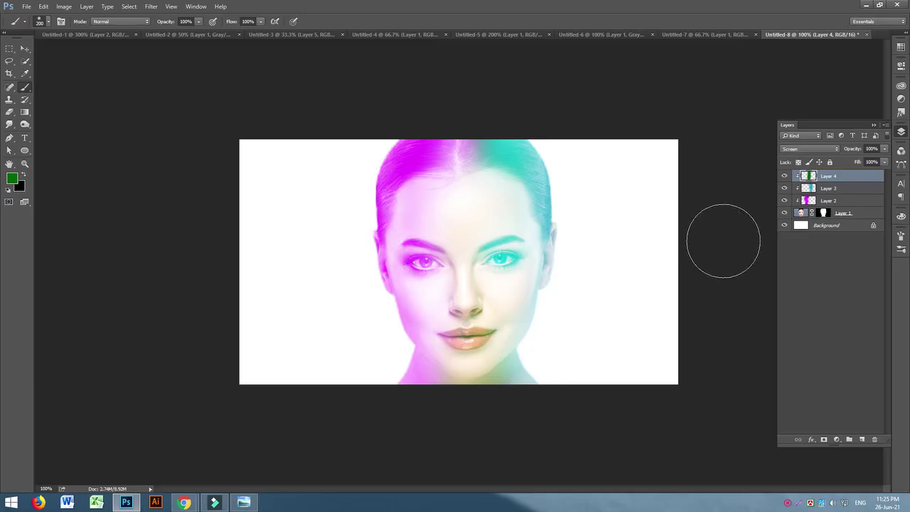
key(ctrl+plus)
key(ctrl+minus)
Group the magenta, teal and green colour layers together.
click(848, 200)
shift+click(845, 178)
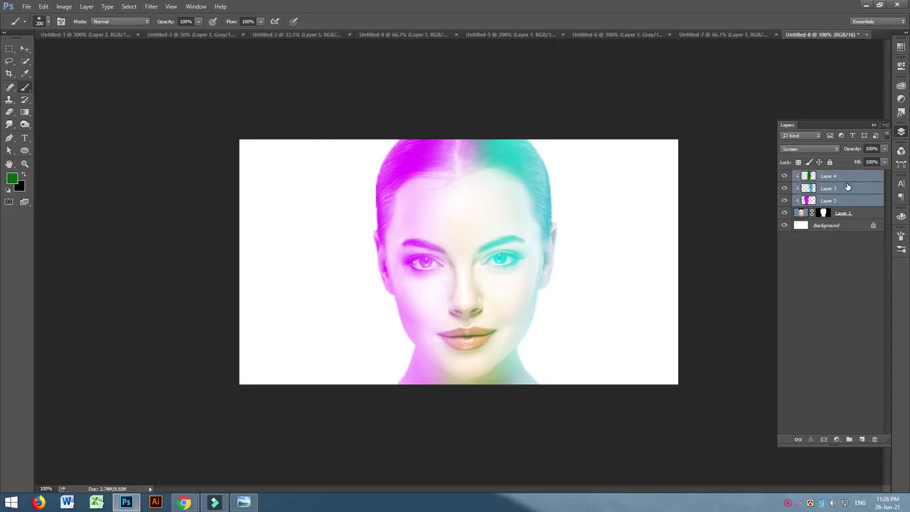
key(ctrl+g)
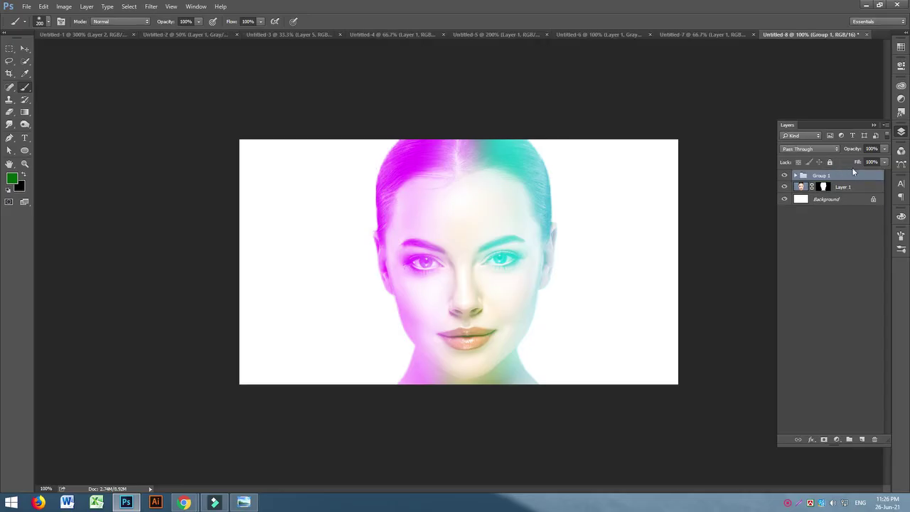
In the group's Blending Options, split the Underlying Layer Blend If sliders to 0/105 for shadows and 241/255 for highlights.
right_click(852, 179)
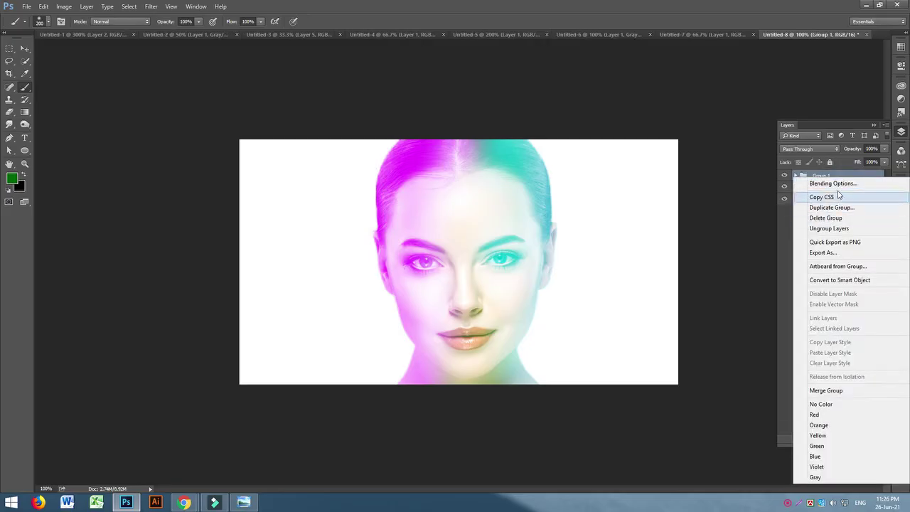
click(833, 184)
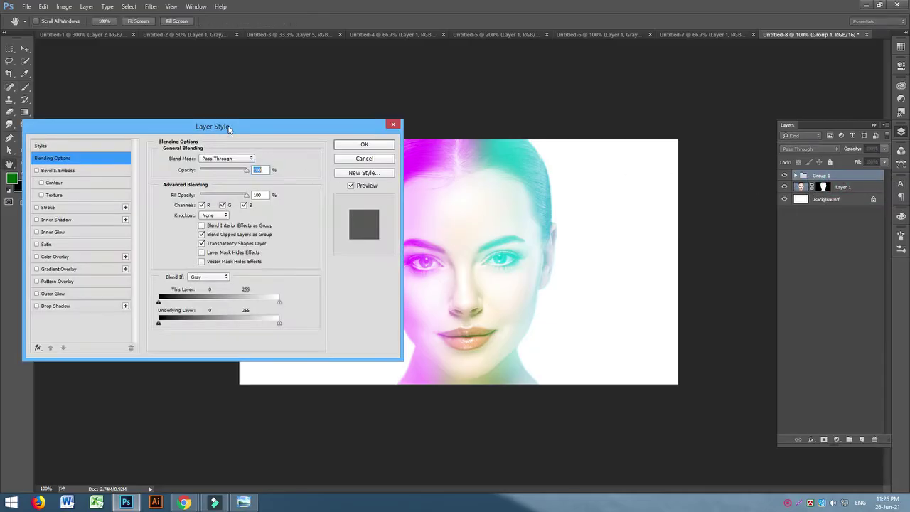
drag(228, 129, 183, 61)
mouse_move(113, 256)
mouse_down()
mouse_move(152, 261)
mouse_move(114, 258)
mouse_up()
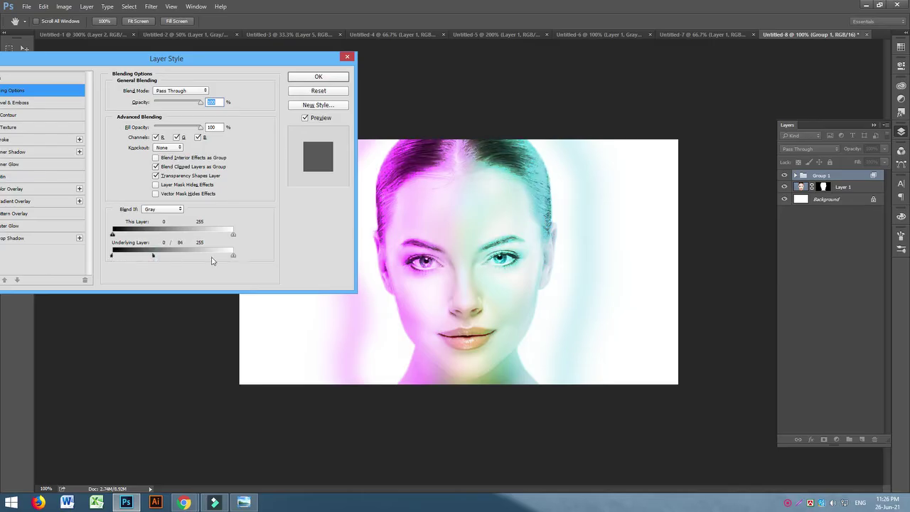
mouse_move(237, 260)
mouse_down()
mouse_move(211, 257)
mouse_move(253, 256)
mouse_move(228, 261)
mouse_up()
drag(155, 257, 137, 258)
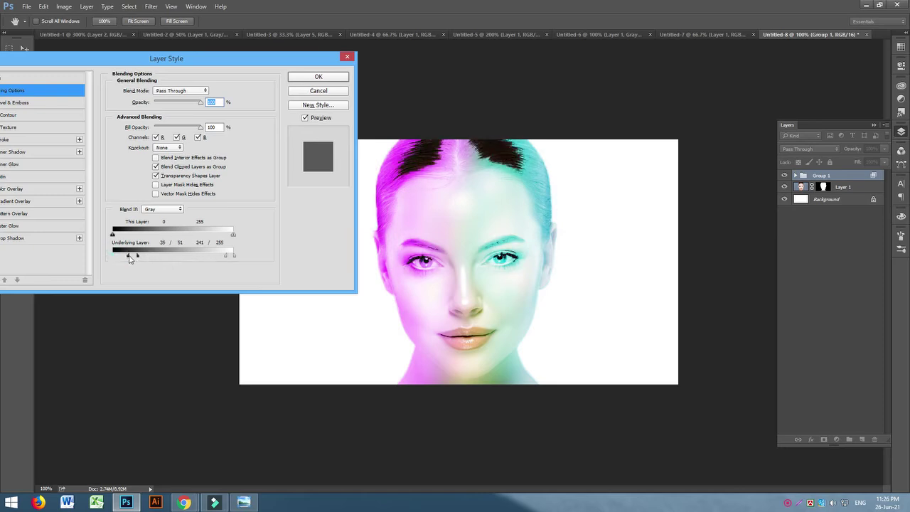
drag(146, 258, 153, 258)
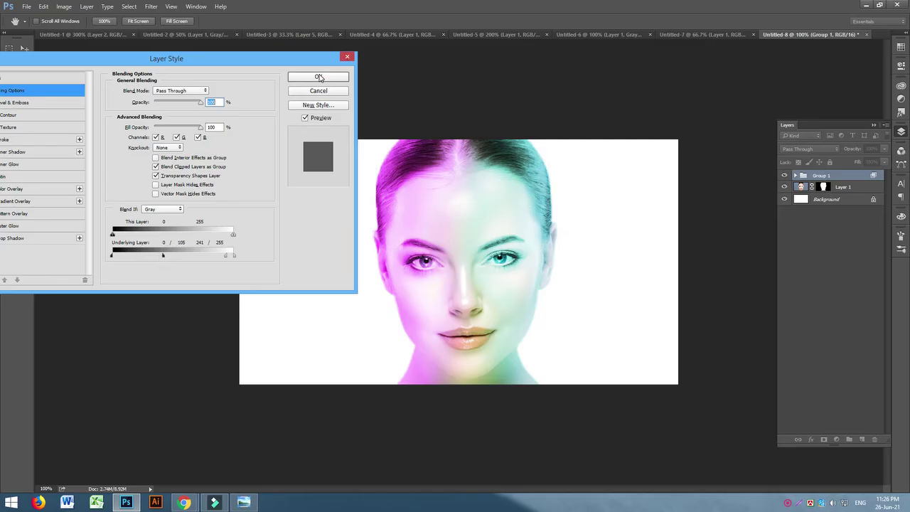
click(319, 76)
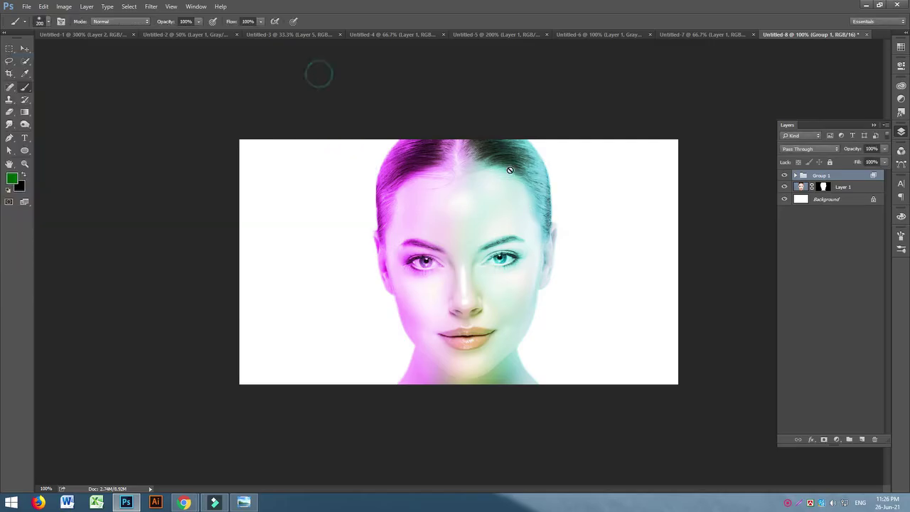
Expand the group and change the blend modes of the green and teal layers to Overlay.
click(802, 150)
click(802, 151)
click(795, 175)
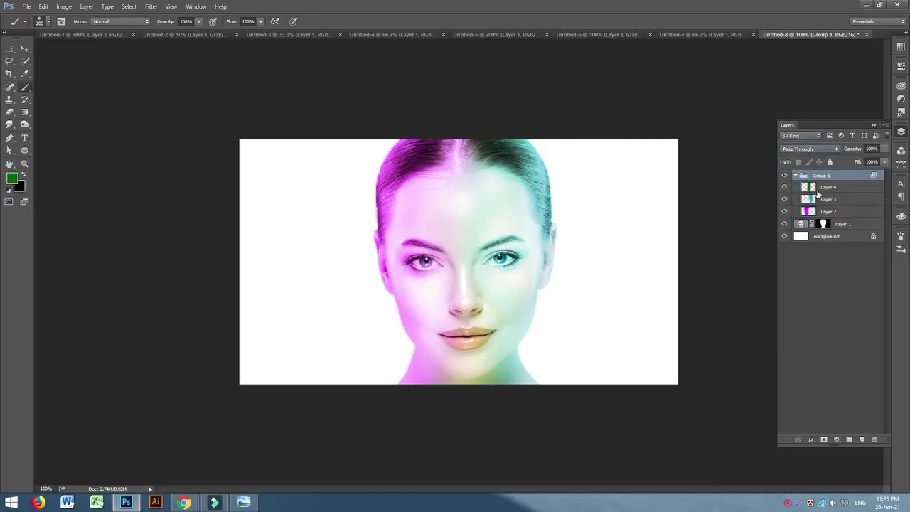
click(827, 188)
click(810, 150)
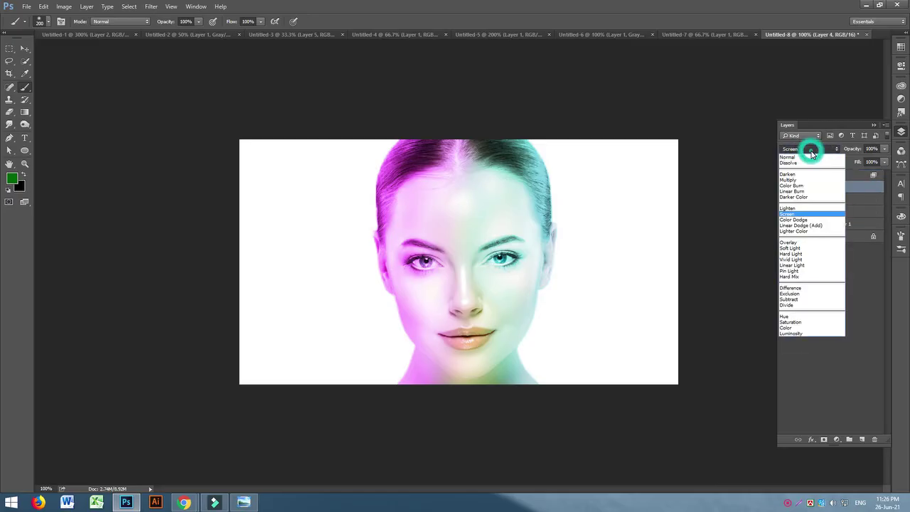
click(789, 242)
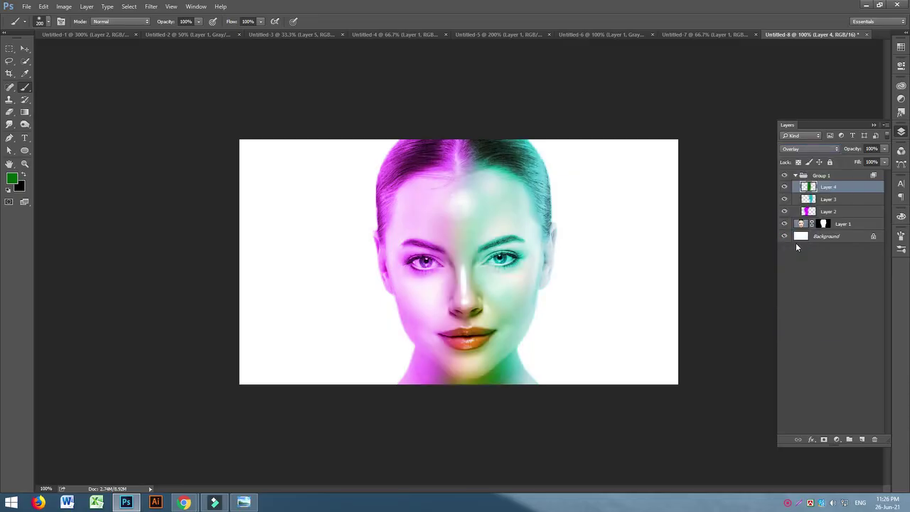
click(827, 200)
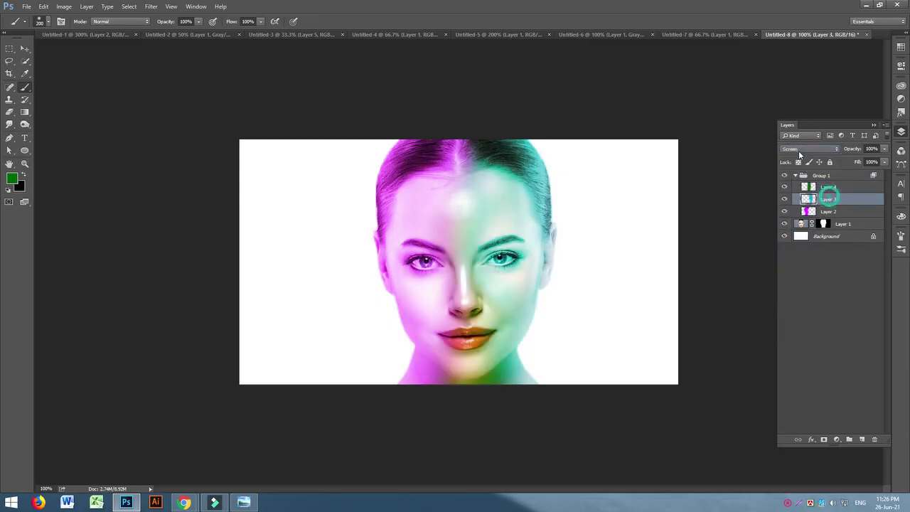
click(798, 148)
click(798, 243)
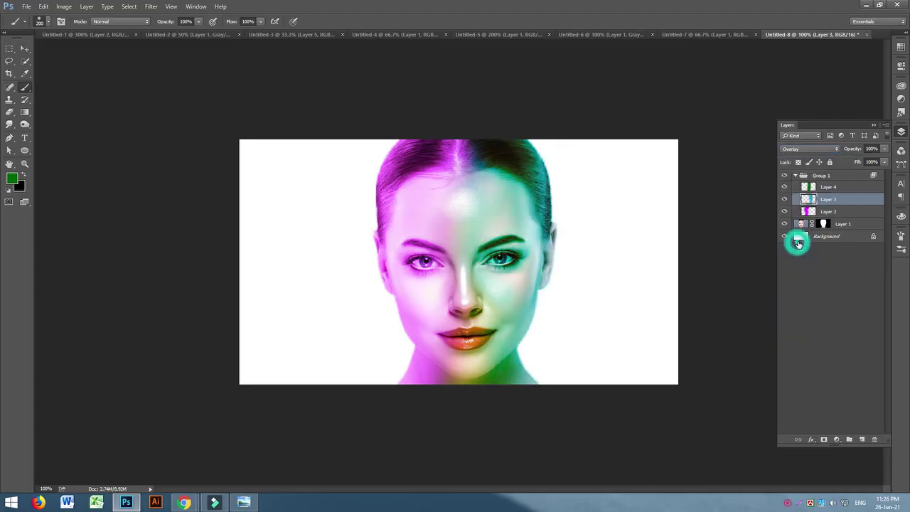
Change the magenta layer's blend mode to Overlay.
click(825, 188)
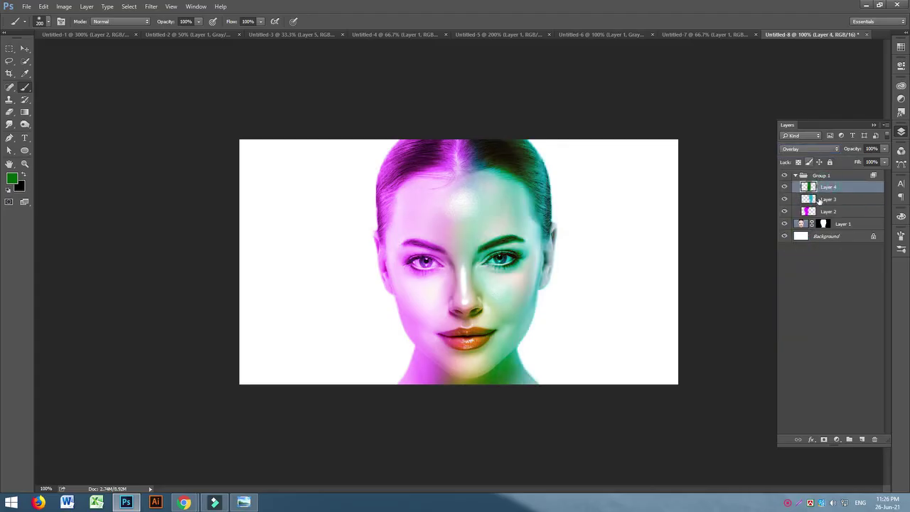
click(829, 201)
click(828, 211)
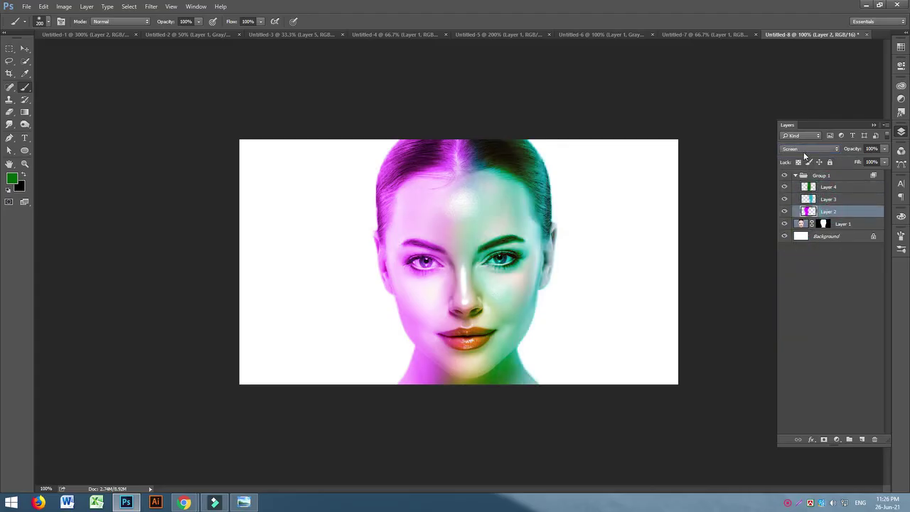
click(804, 150)
click(798, 242)
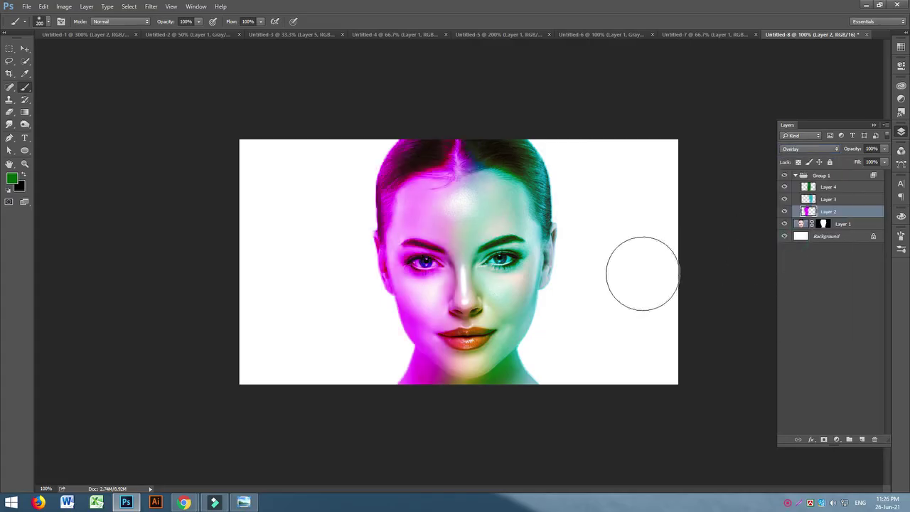
Collapse the group, stamp all visible layers into a new layer above it and toggle that layer's visibility.
key(ctrl+plus)
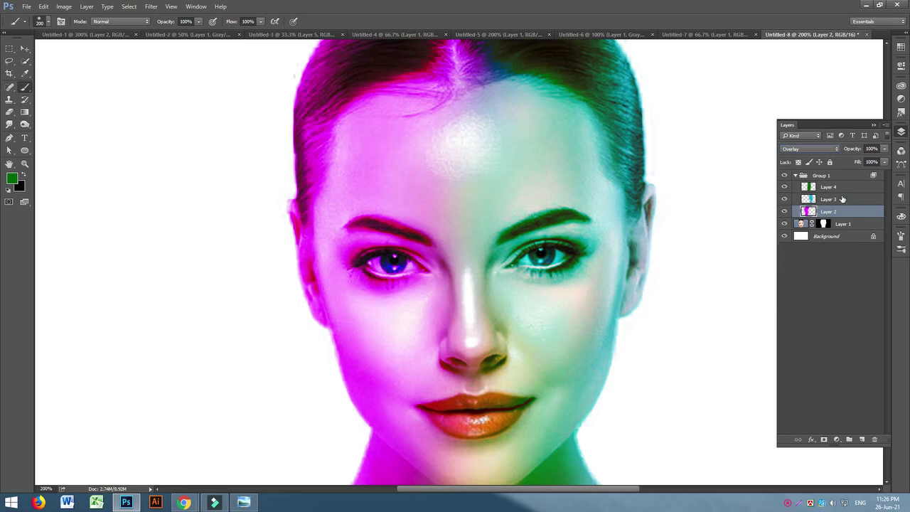
click(795, 175)
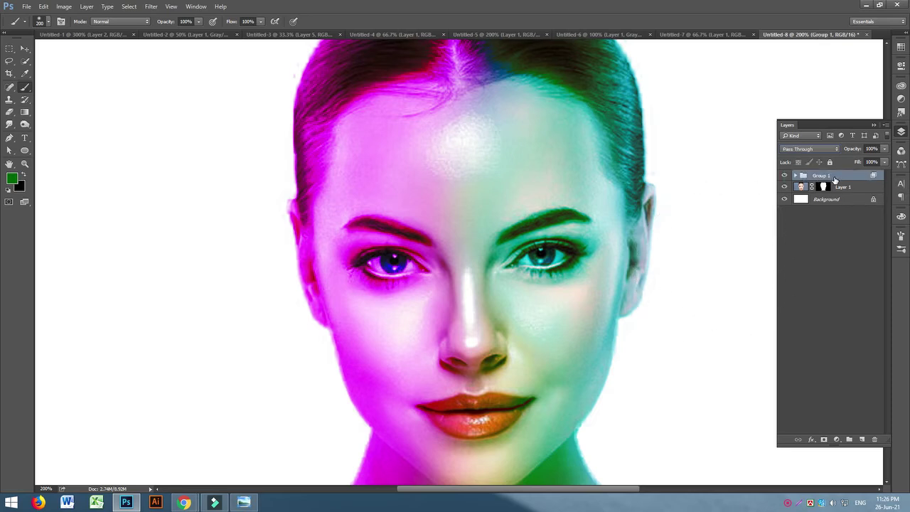
key(ctrl+alt+shift+e)
click(784, 178)
click(785, 178)
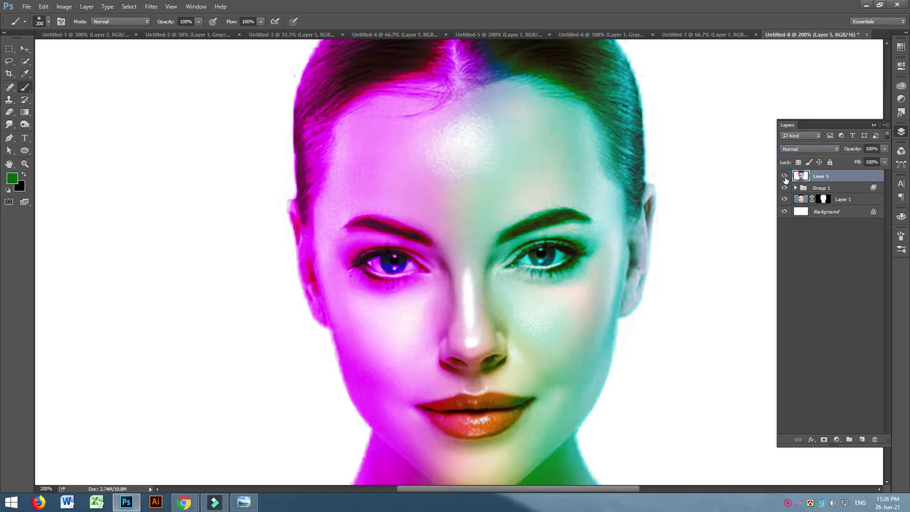
Apply a High Pass filter with a 0.8 pixel radius to the stamped layer and set its blend mode to Linear Light.
click(150, 6)
mouse_move(179, 192)
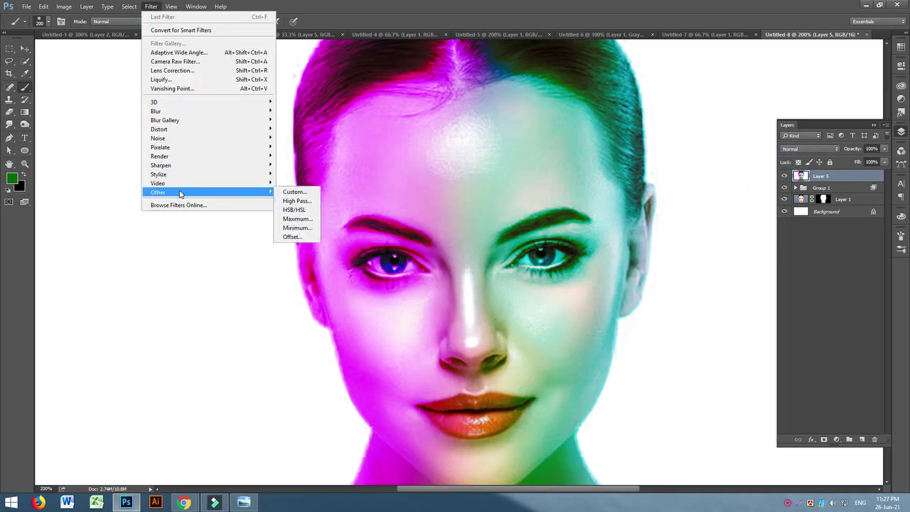
click(302, 201)
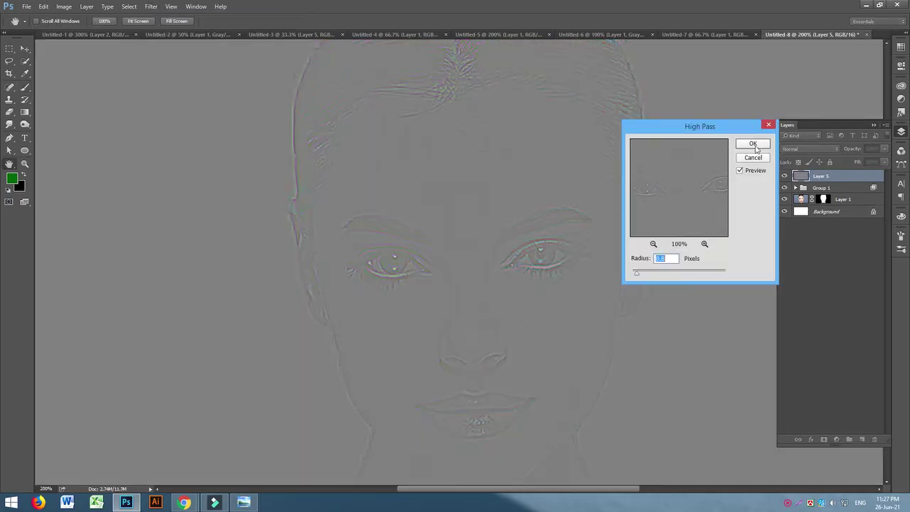
click(753, 144)
click(806, 150)
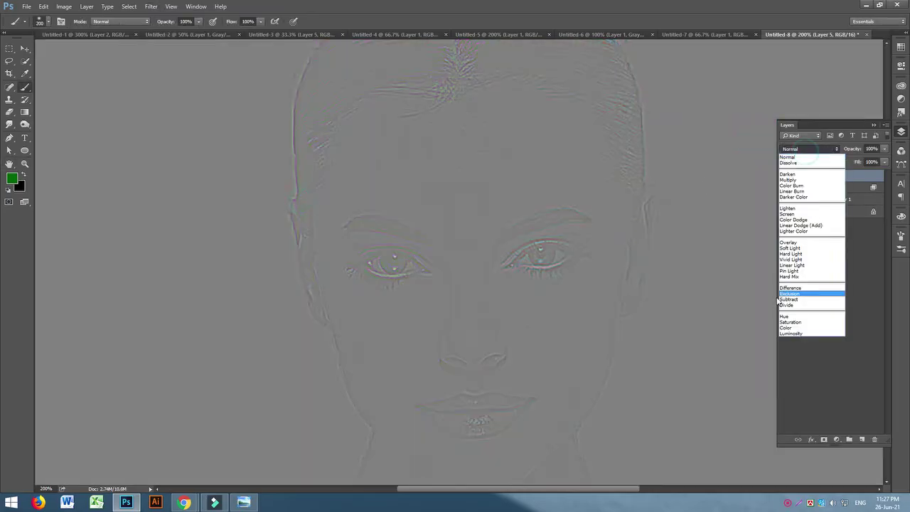
click(792, 265)
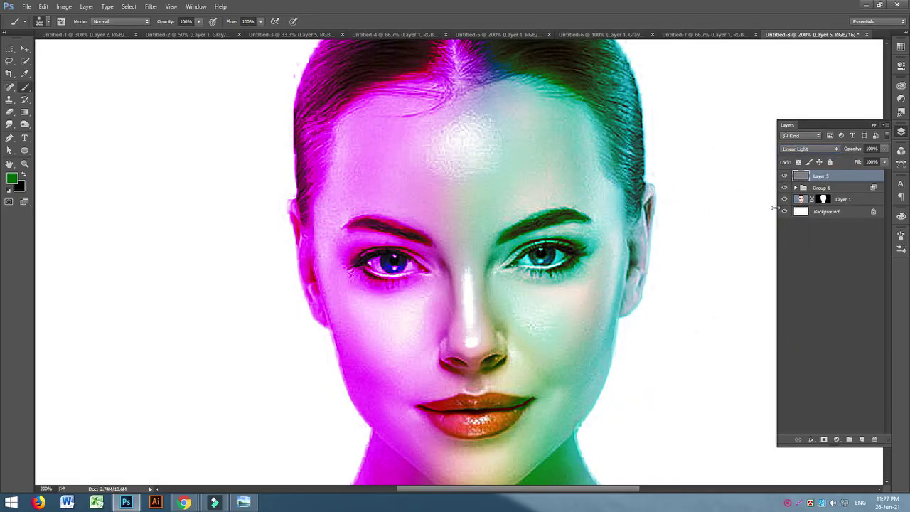
key(ctrl+minus)
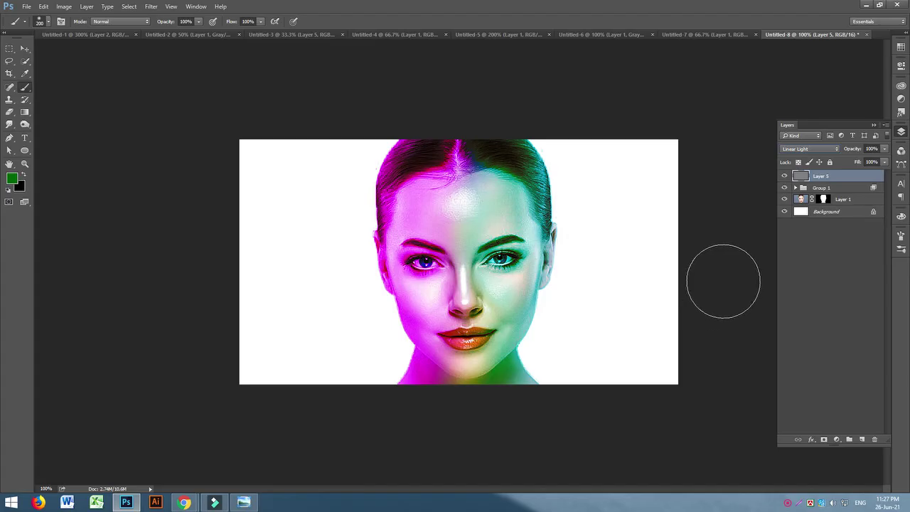
Sample dark magenta #721949 from the portrait and paint the left half of the Background layer with it.
click(837, 217)
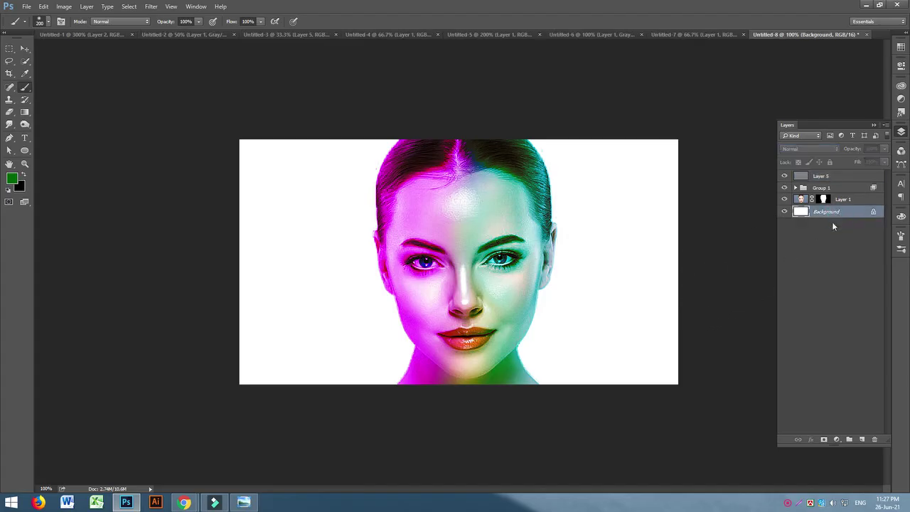
click(838, 439)
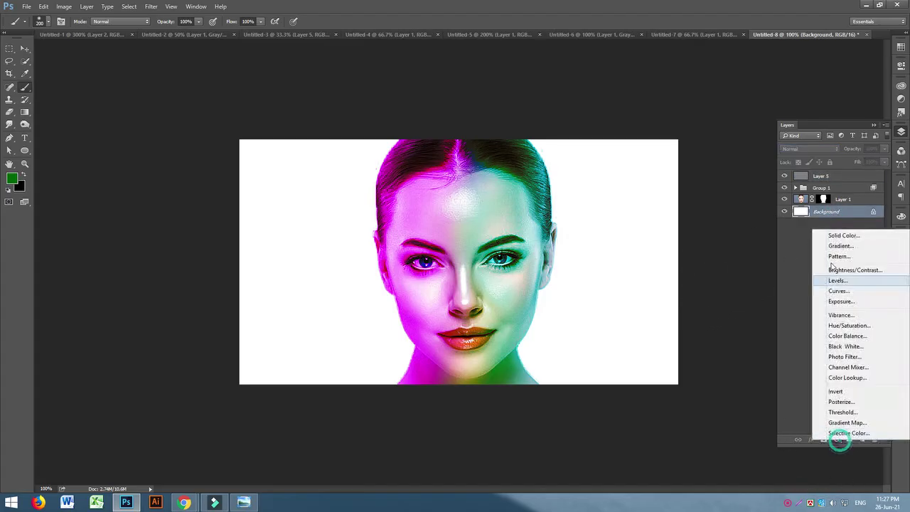
click(796, 385)
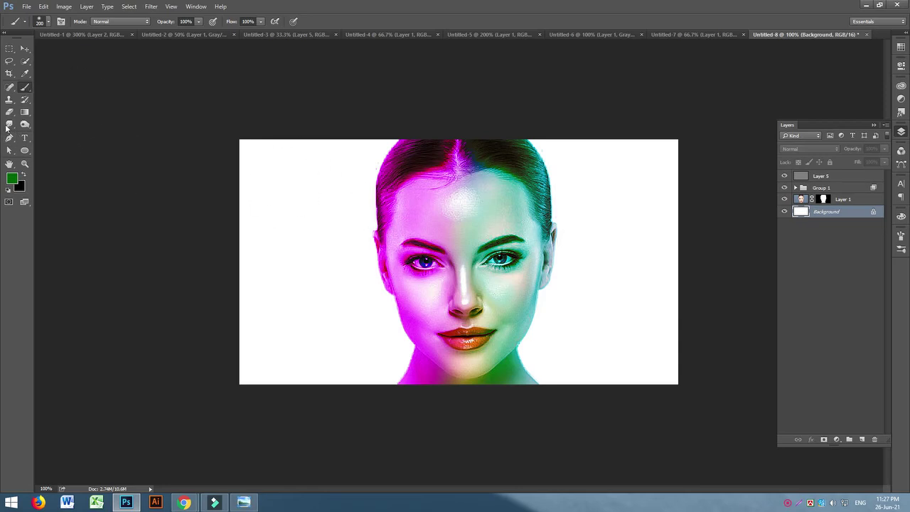
click(23, 74)
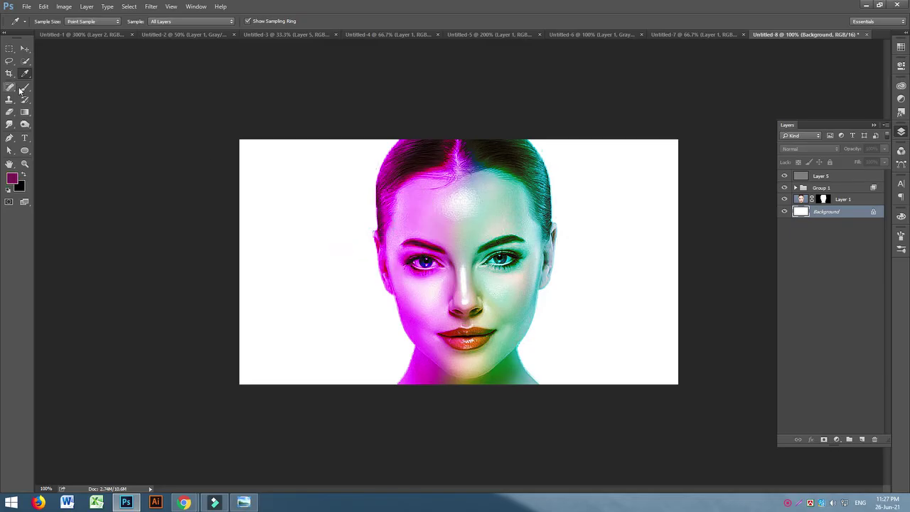
click(23, 87)
mouse_move(264, 163)
mouse_down()
mouse_move(242, 206)
mouse_move(254, 363)
mouse_move(317, 283)
mouse_move(381, 373)
mouse_move(294, 396)
mouse_move(309, 450)
mouse_move(281, 363)
mouse_move(356, 357)
mouse_move(377, 100)
mouse_move(344, 170)
mouse_move(402, 166)
mouse_up()
mouse_move(247, 333)
mouse_down()
mouse_move(319, 229)
mouse_move(294, 349)
mouse_move(258, 392)
mouse_move(409, 330)
mouse_move(393, 289)
mouse_up()
Sample bright magenta from the left edge of the face and paint it on the background beside the head.
click(16, 179)
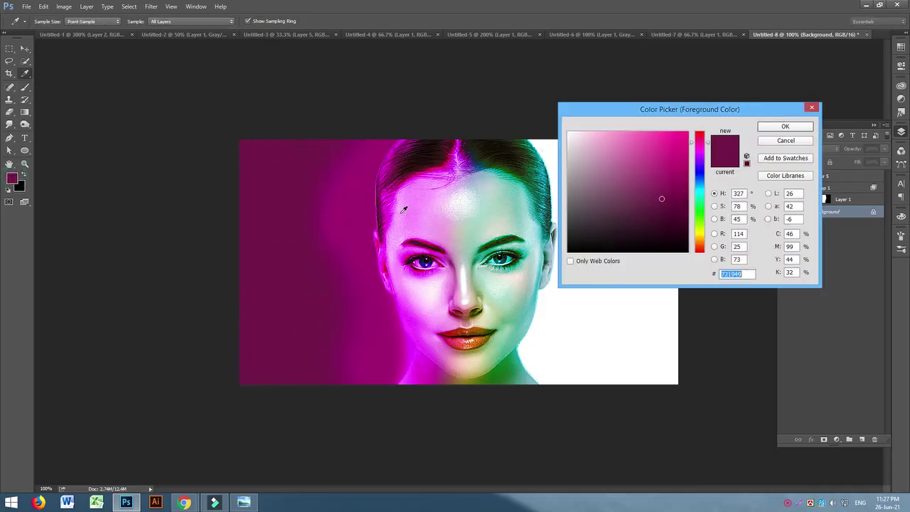
click(387, 206)
click(773, 126)
mouse_move(331, 182)
mouse_down()
mouse_move(371, 165)
mouse_move(367, 121)
mouse_move(372, 300)
mouse_move(390, 373)
mouse_move(345, 398)
mouse_up()
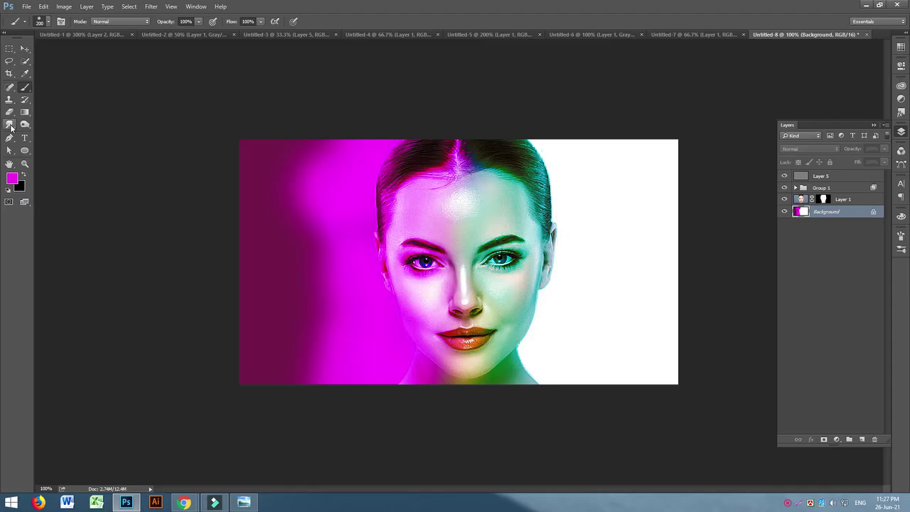
Apply a Motion Blur to the painted Background layer with an angle of -56° and a distance of 793 pixels.
click(10, 126)
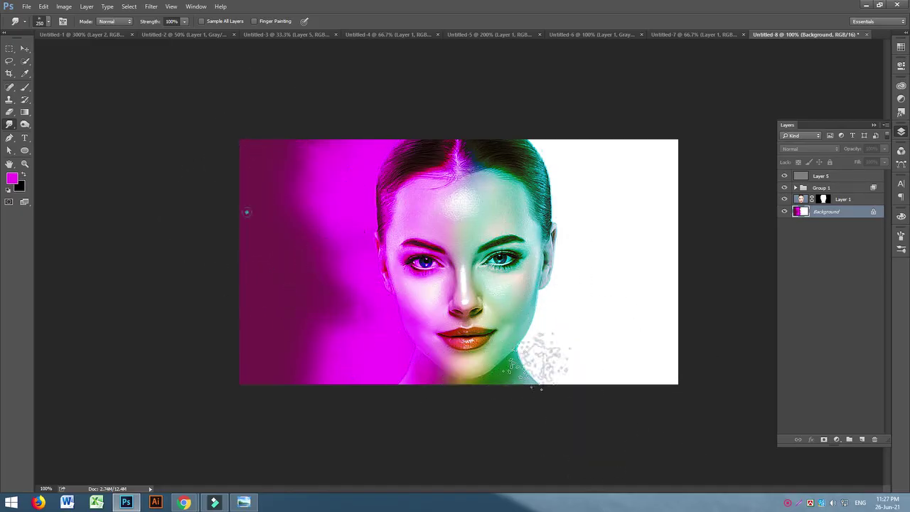
click(152, 9)
mouse_move(217, 111)
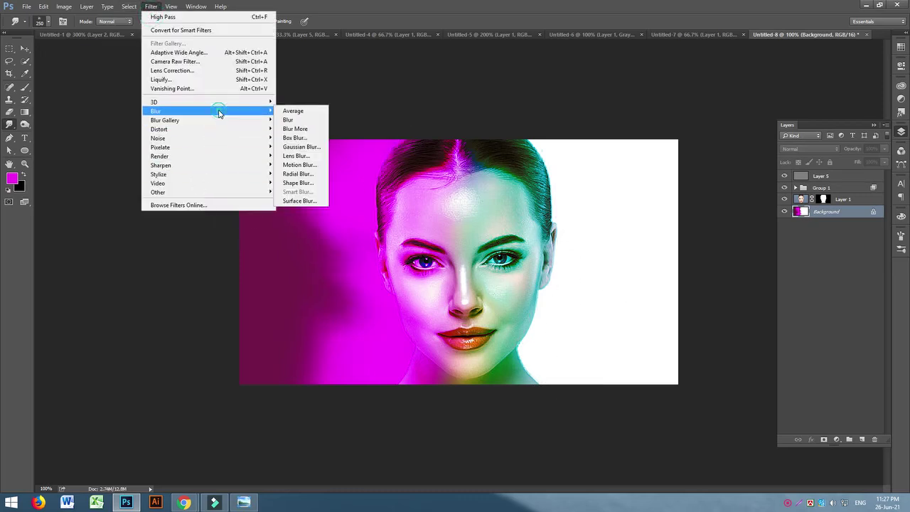
click(311, 166)
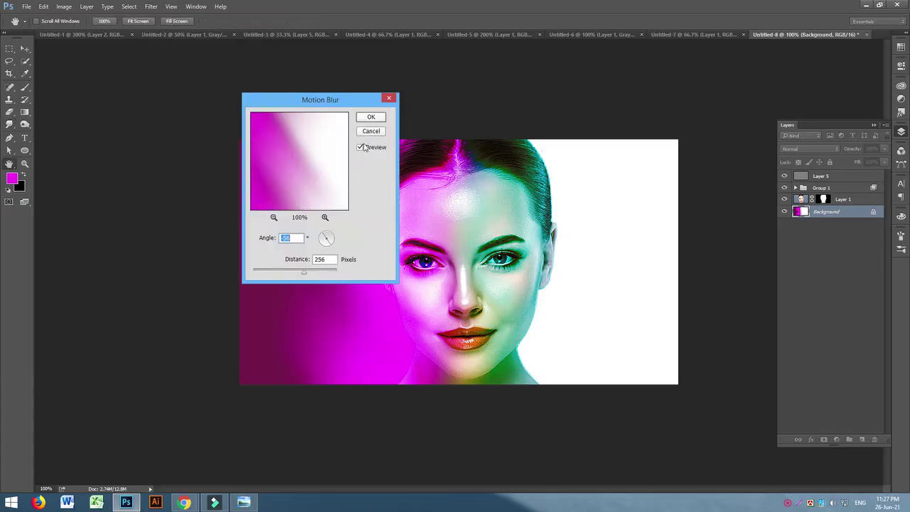
drag(299, 100, 638, 151)
drag(649, 326, 656, 325)
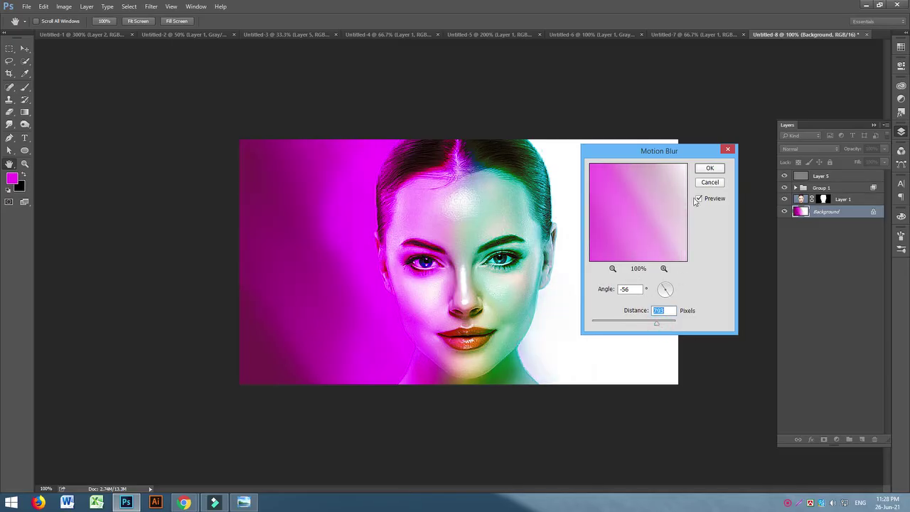
click(708, 169)
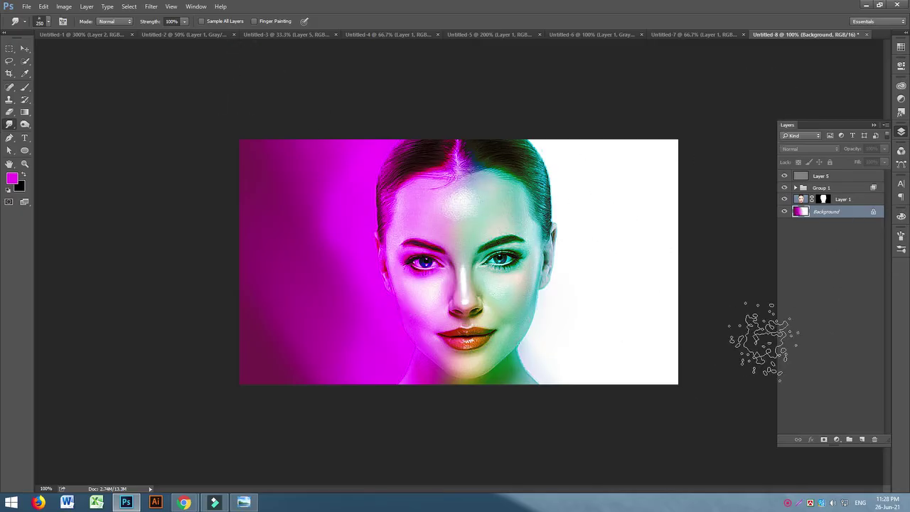
Add a new layer above the Background, sample light blue from the ear edge and paint the white side of the backdrop with it.
click(861, 439)
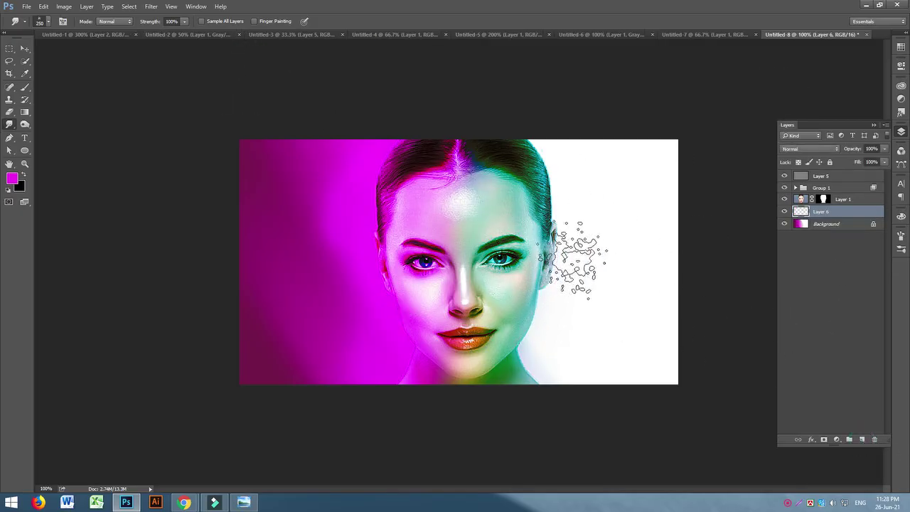
click(24, 85)
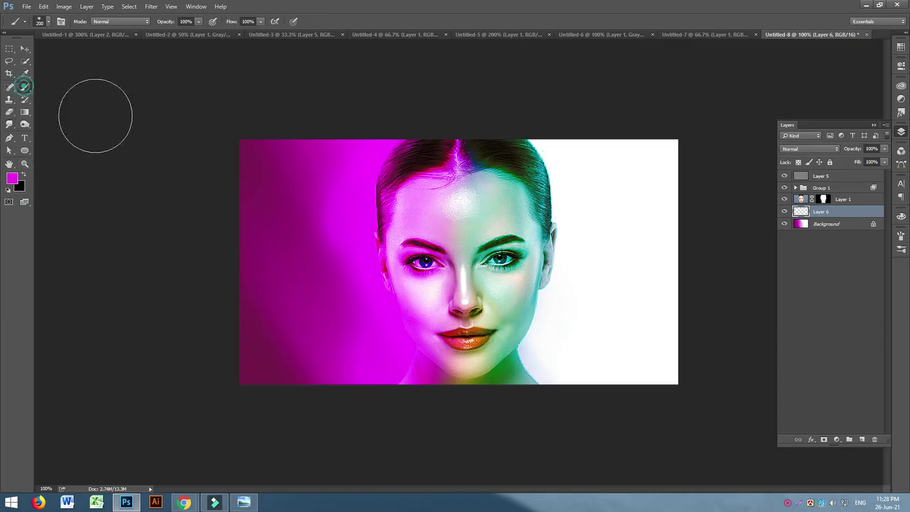
click(25, 73)
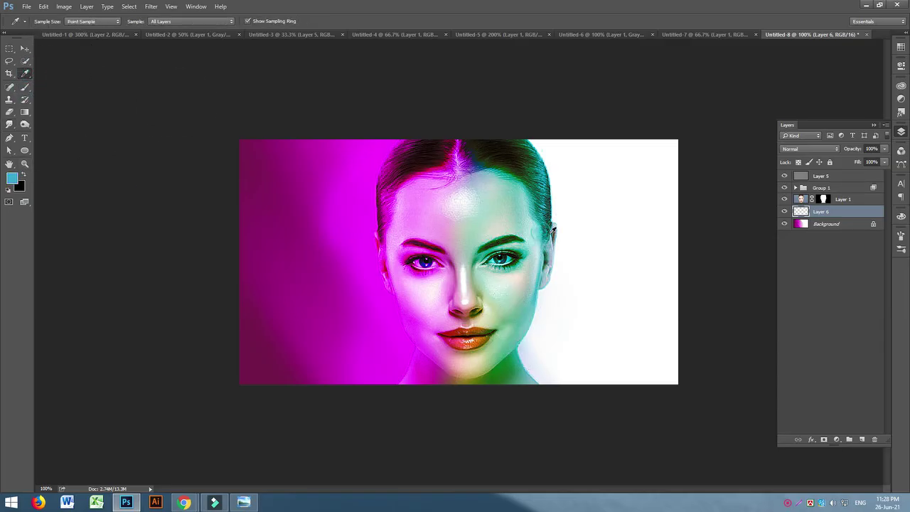
click(25, 87)
mouse_move(654, 146)
mouse_down()
mouse_move(671, 124)
mouse_move(702, 378)
mouse_move(631, 383)
mouse_up()
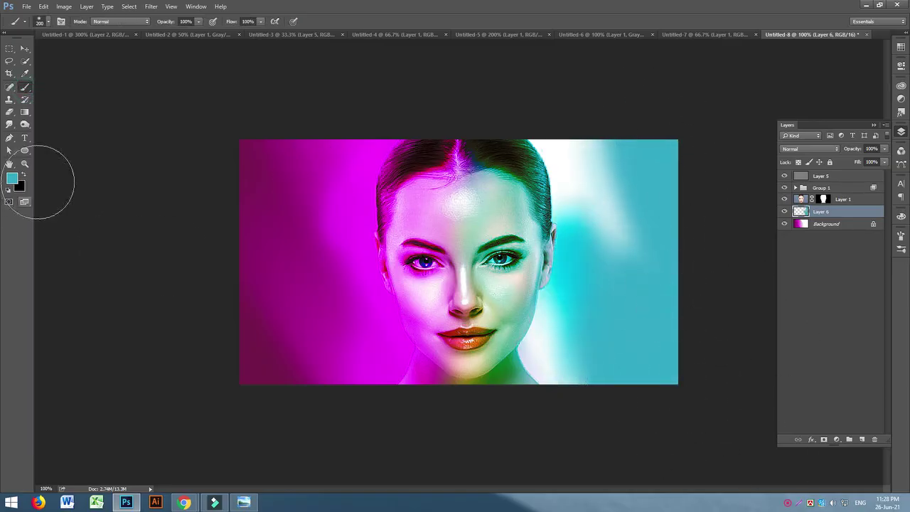
Sample grey-green #86c6bf from the forehead and paint it over the blue side of the backdrop.
click(12, 178)
click(521, 206)
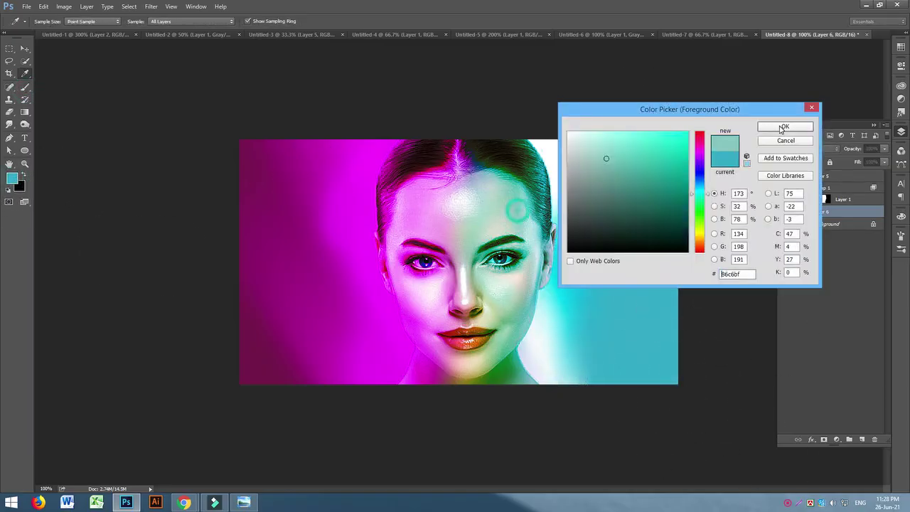
click(785, 126)
mouse_move(619, 136)
mouse_down()
mouse_move(621, 253)
mouse_move(604, 146)
mouse_move(532, 112)
mouse_move(625, 349)
mouse_move(562, 349)
mouse_move(551, 381)
mouse_move(604, 305)
mouse_move(587, 254)
mouse_move(623, 152)
mouse_move(654, 264)
mouse_move(661, 334)
mouse_up()
Set the foreground colour to pale mint #d9fff7 and paint it on the backdrop beside the cheek and neck.
click(12, 178)
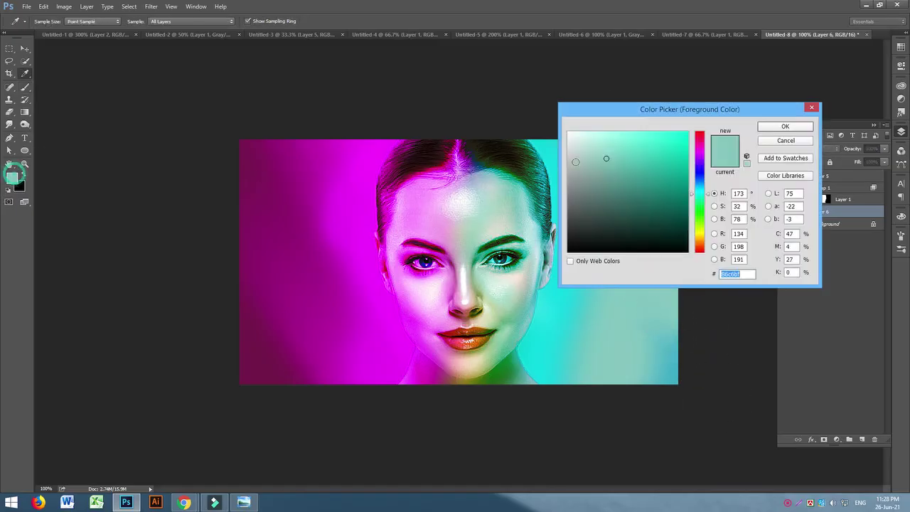
drag(631, 166, 574, 131)
click(784, 126)
drag(568, 255, 537, 386)
mouse_move(568, 311)
mouse_down()
mouse_move(538, 351)
mouse_move(586, 403)
mouse_move(597, 402)
mouse_move(592, 406)
mouse_move(557, 364)
mouse_move(565, 328)
mouse_move(593, 352)
mouse_up()
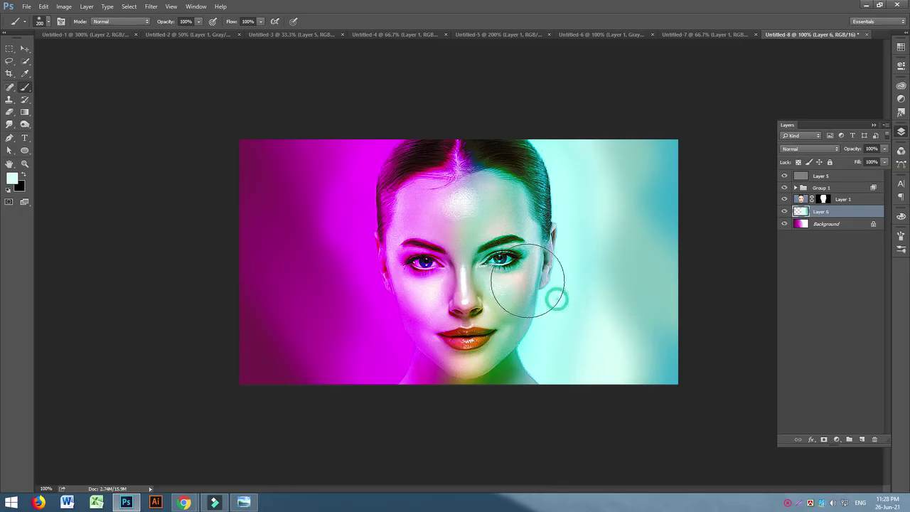
Sample dark blue from the woman's hair and paint it along the backdrop's outer edge on the blue side.
click(11, 178)
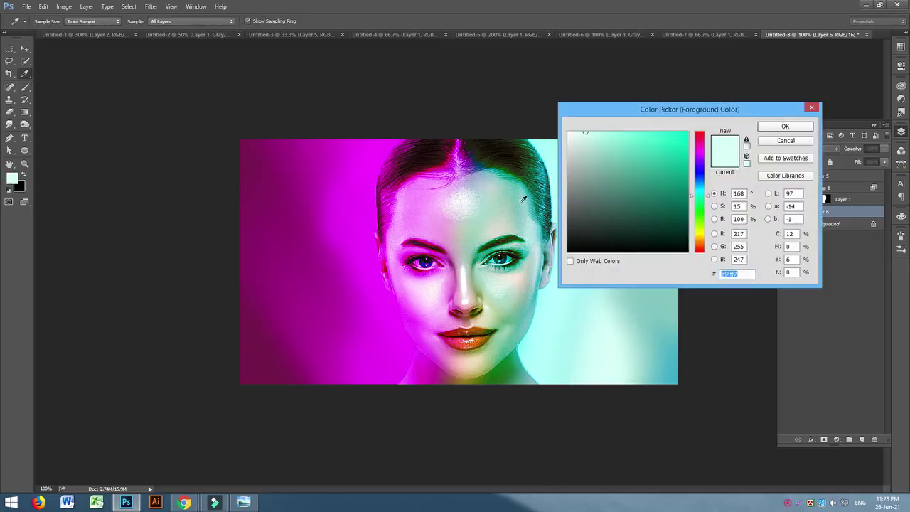
click(473, 161)
click(785, 127)
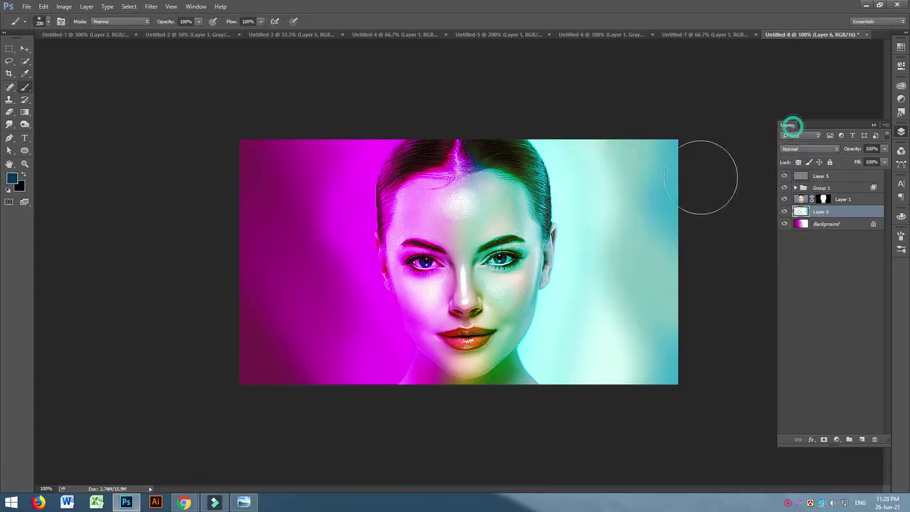
mouse_move(700, 167)
mouse_down()
mouse_move(701, 240)
mouse_move(690, 260)
mouse_move(696, 366)
mouse_up()
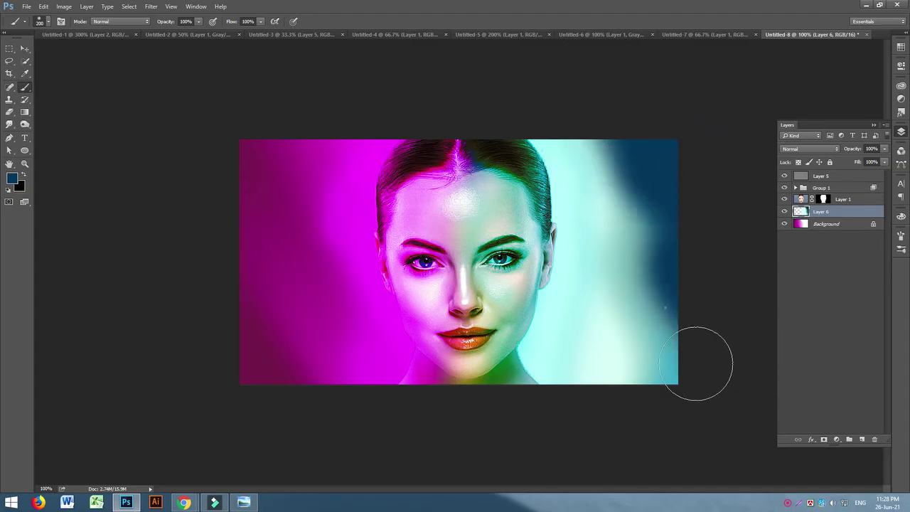
Set the foreground colour to teal #0ba4c0 and paint it between the mint and dark blue areas of the backdrop.
click(12, 178)
drag(702, 203, 709, 190)
click(682, 162)
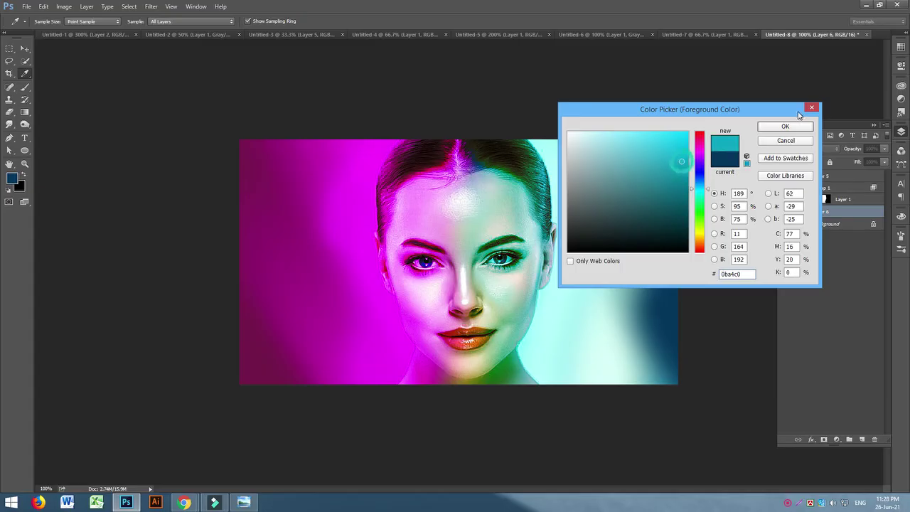
click(784, 126)
mouse_move(590, 138)
mouse_down()
mouse_move(626, 302)
mouse_move(668, 341)
mouse_up()
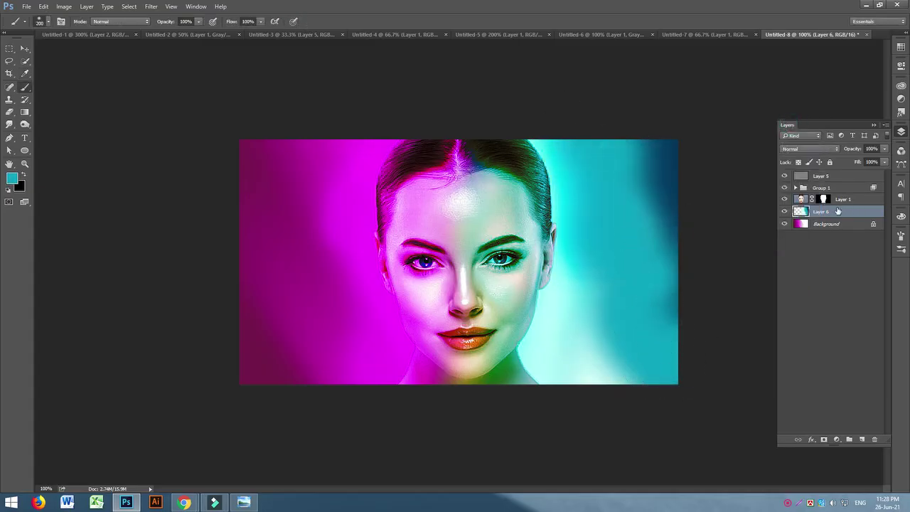
click(152, 10)
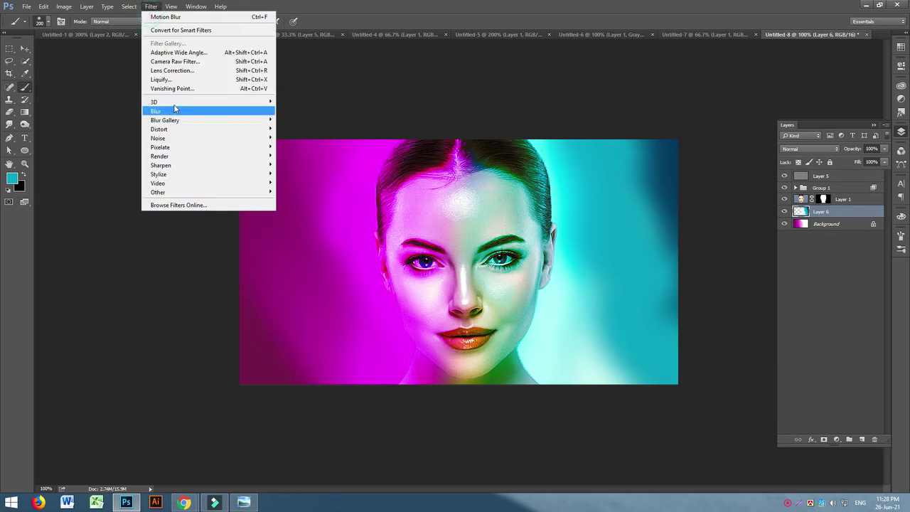
click(170, 68)
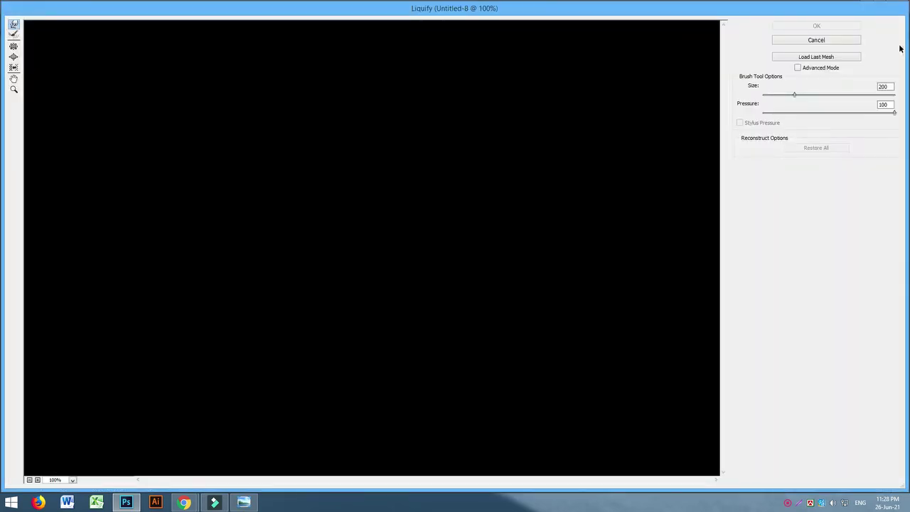
click(816, 40)
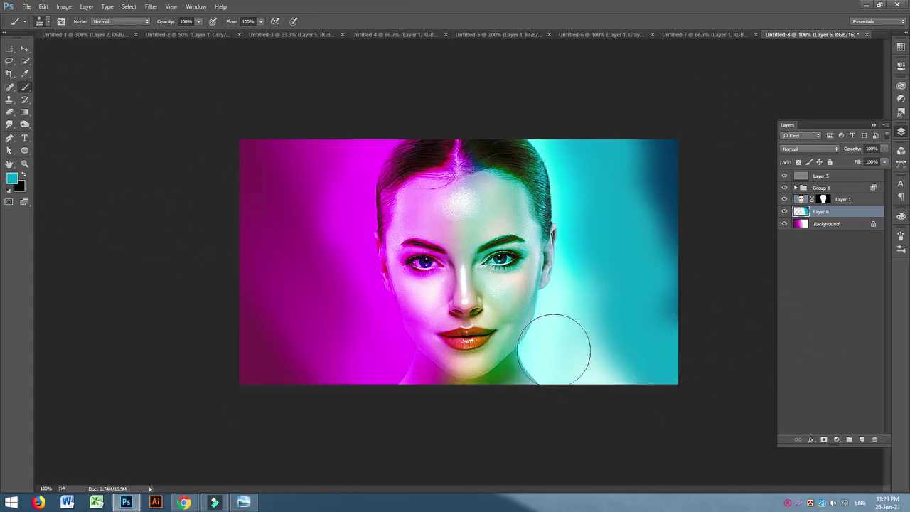
Toggle the visibility of Group 1 and check Layer 5 to compare the portrait with and without the coloured lighting.
click(822, 224)
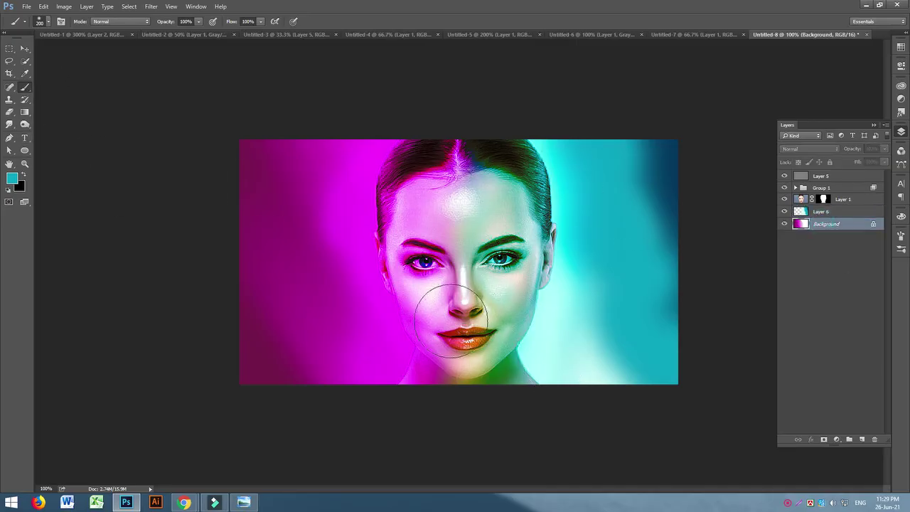
click(785, 188)
click(786, 188)
click(785, 187)
click(785, 187)
click(785, 187)
click(785, 187)
click(784, 176)
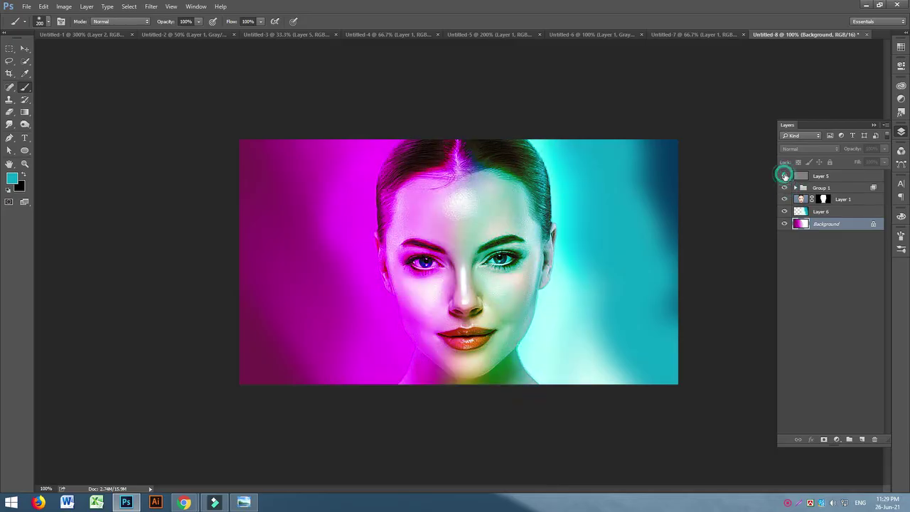
Convert Group 1 to a smart object and clip it to the masked portrait on Layer 1.
click(827, 188)
click(784, 188)
click(784, 188)
right_click(835, 187)
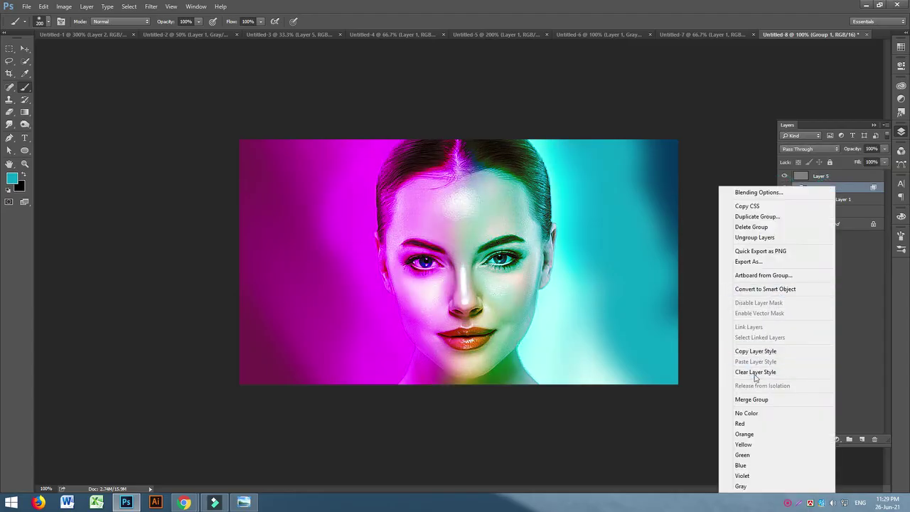
click(765, 288)
right_click(818, 213)
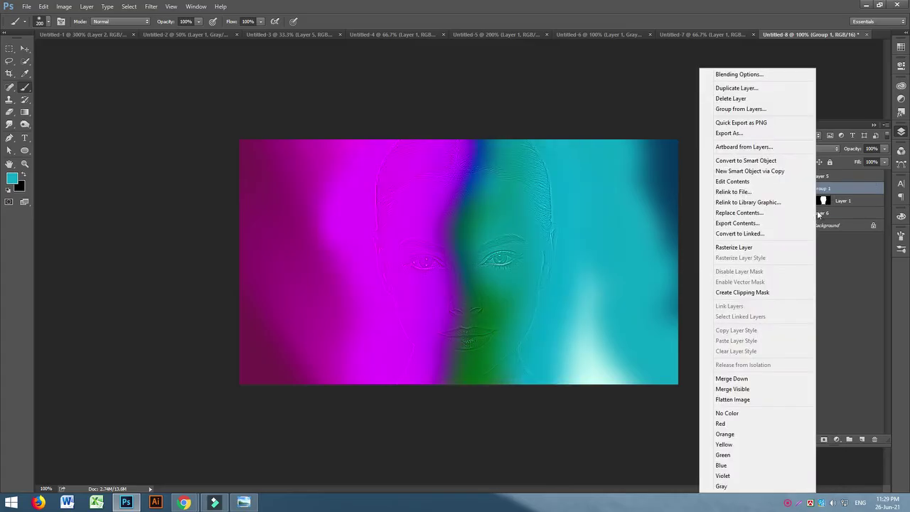
click(745, 292)
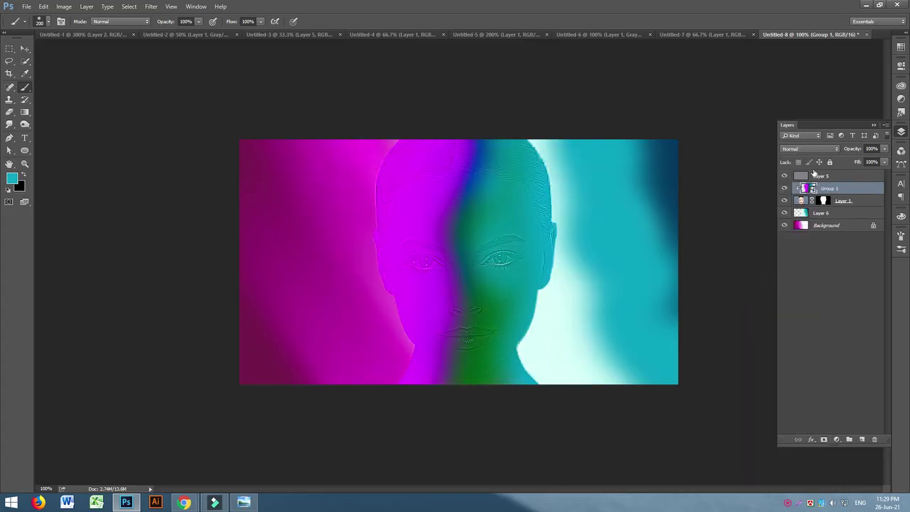
Set the clipped Group 1 smart object's blend mode to Overlay and inspect the face up close.
click(803, 148)
click(790, 243)
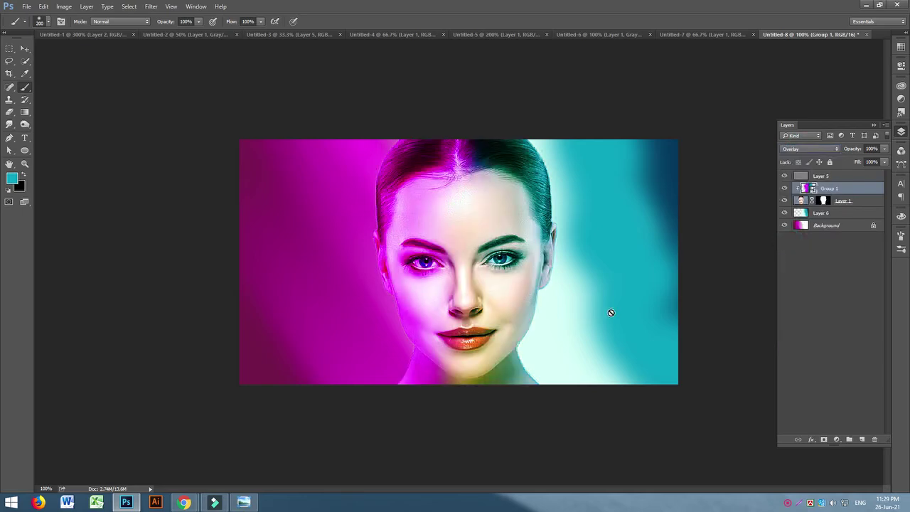
key(ctrl+plus)
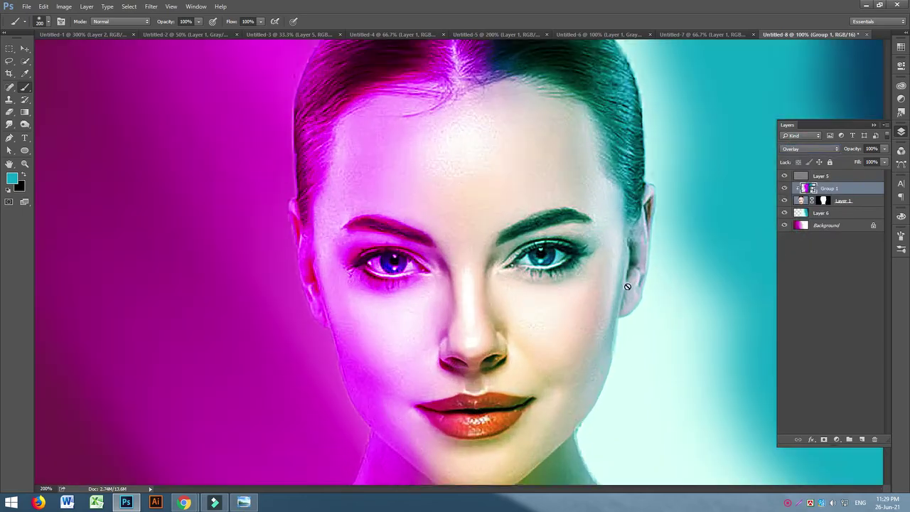
key(ctrl+minus)
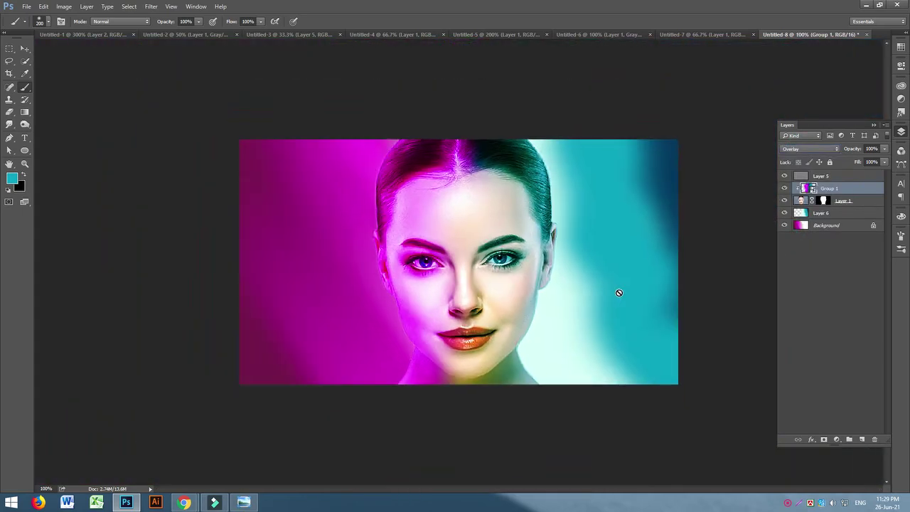
Unlock the Background layer and shift its magenta gradient outward, away from the head.
click(835, 215)
click(824, 226)
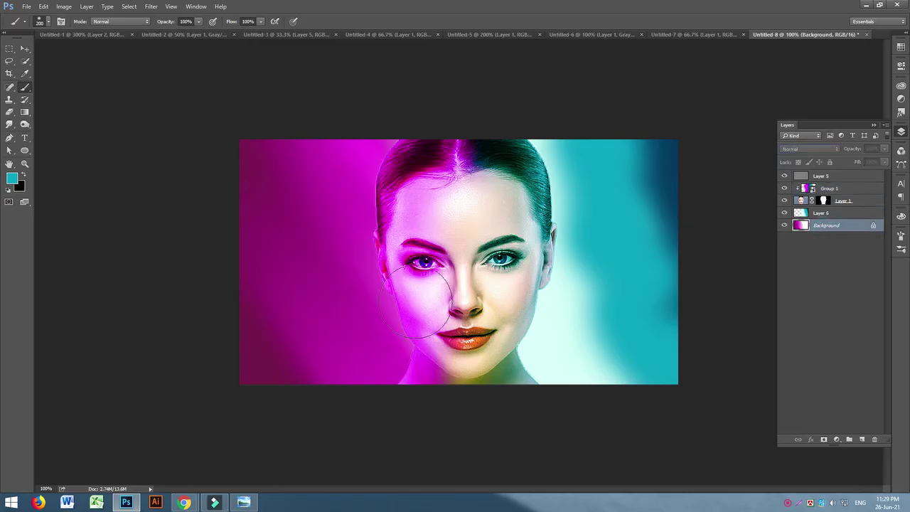
click(25, 48)
click(871, 225)
drag(303, 292, 251, 298)
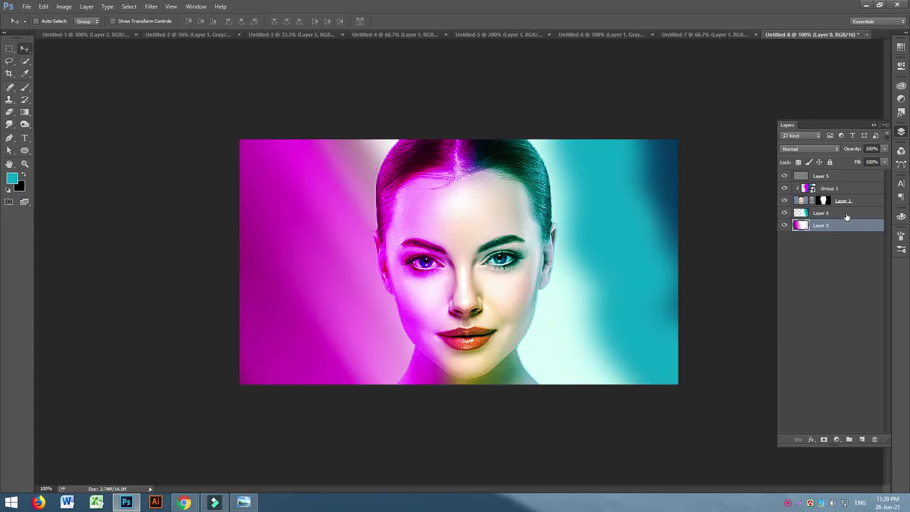
Apply a Motion Blur to the teal paint on Layer 6 to smooth it into diagonal streaks.
click(846, 215)
drag(601, 256, 601, 258)
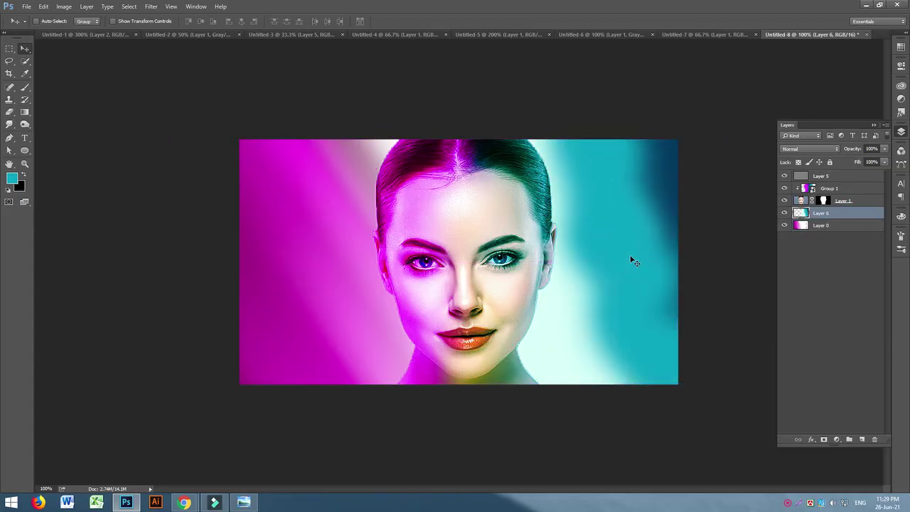
click(150, 8)
mouse_move(217, 111)
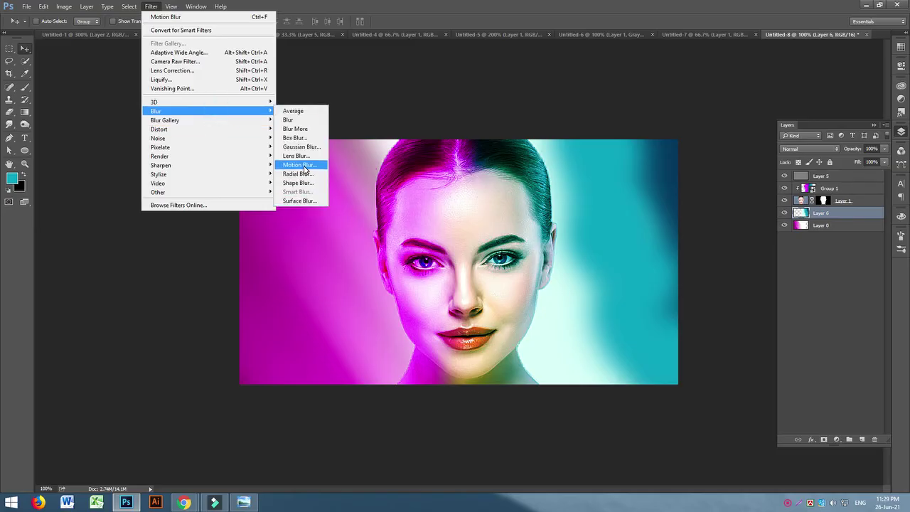
click(305, 165)
drag(666, 298, 668, 301)
click(710, 168)
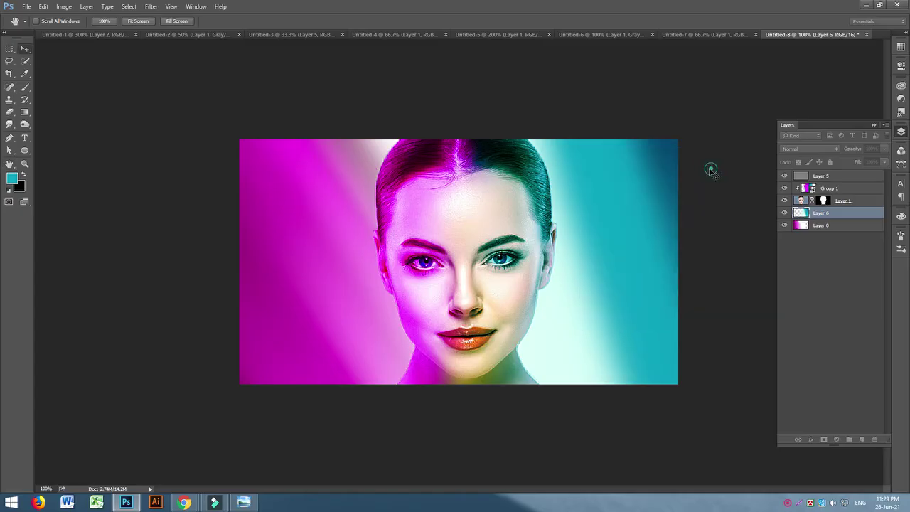
Move the blurred teal layer towards the head and enlarge it with Free Transform so it fills its side of the canvas.
drag(649, 364, 614, 368)
key(ctrl+t)
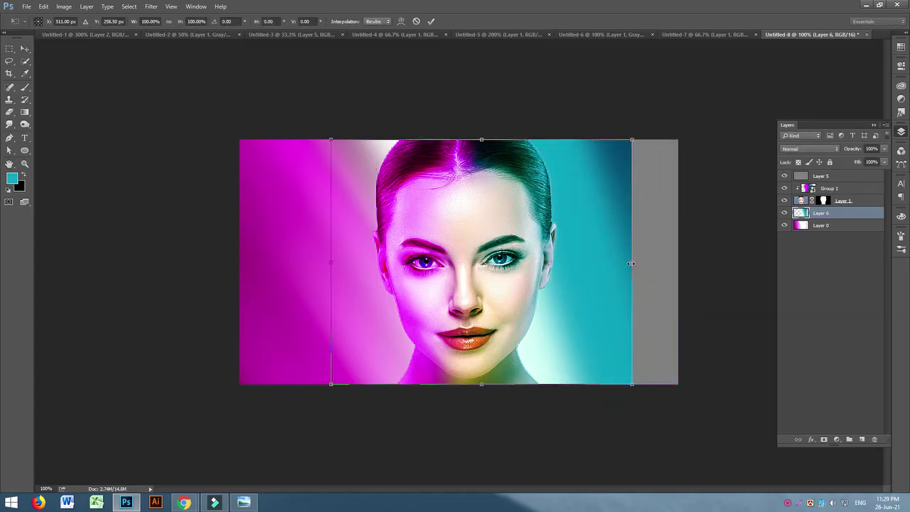
drag(630, 264, 714, 264)
drag(624, 365, 594, 363)
drag(693, 398, 758, 506)
drag(609, 336, 574, 319)
key(Return)
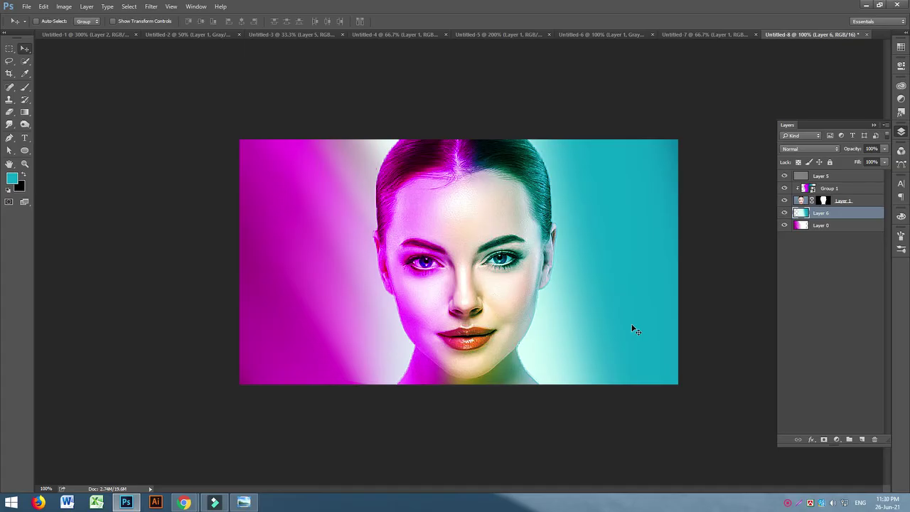
key(ctrl+minus)
key(ctrl+minus)
key(ctrl+plus)
key(ctrl+plus)
Switch to Chrome to view the reference portrait on Facebook, return to the Google Meet call and open the screen recorder controls.
mouse_move(182, 503)
click(124, 453)
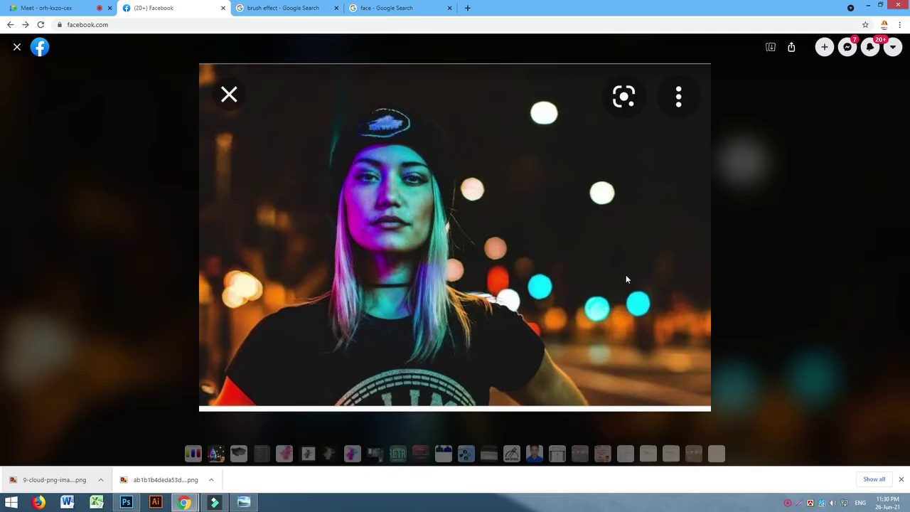
click(84, 8)
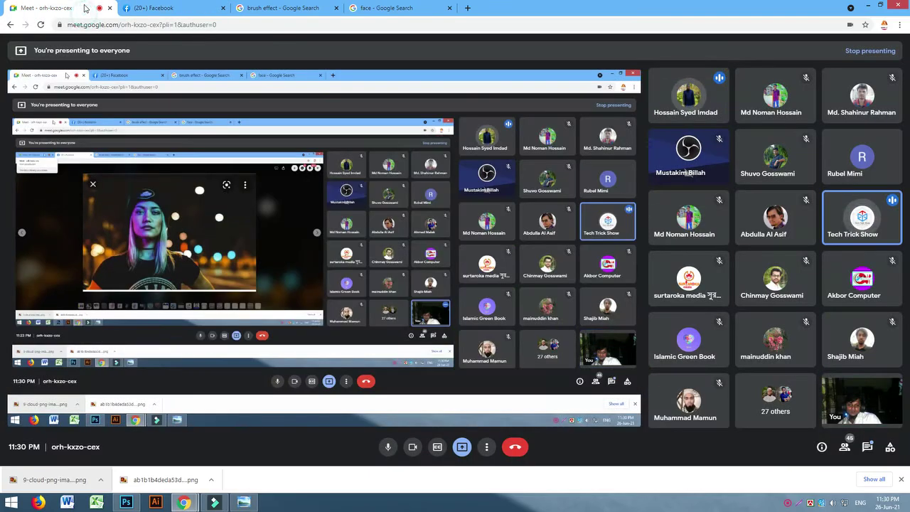
click(789, 502)
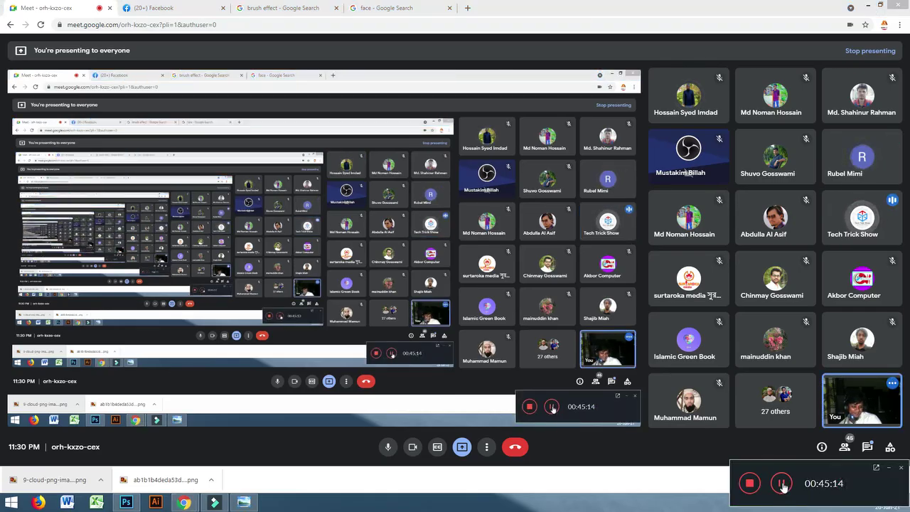